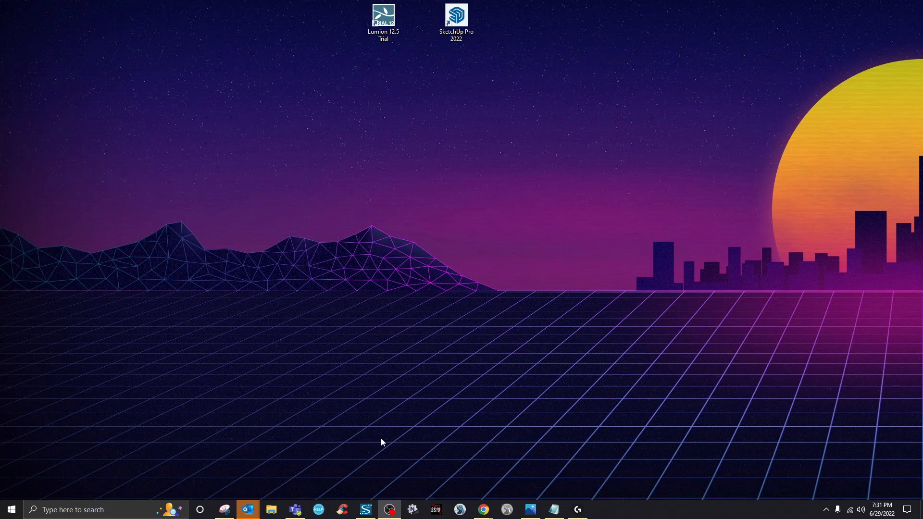
right_click(236, 186)
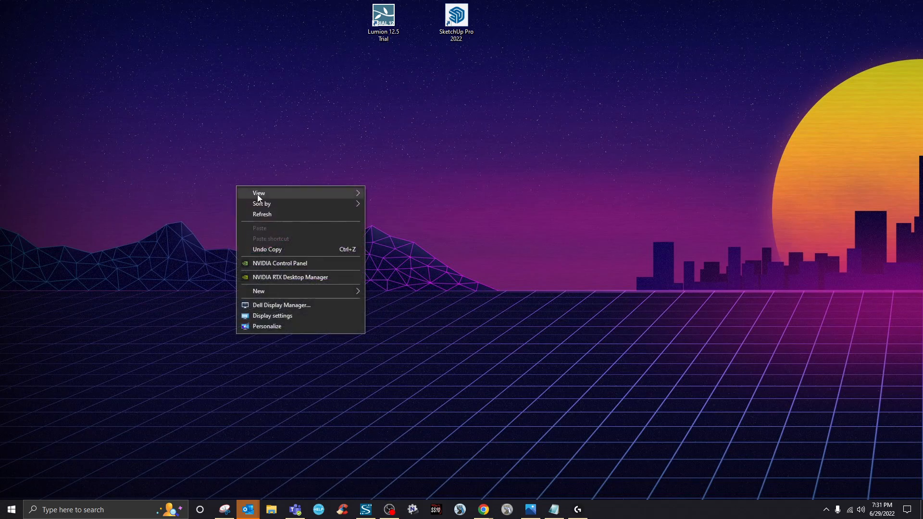
left_click(273, 214)
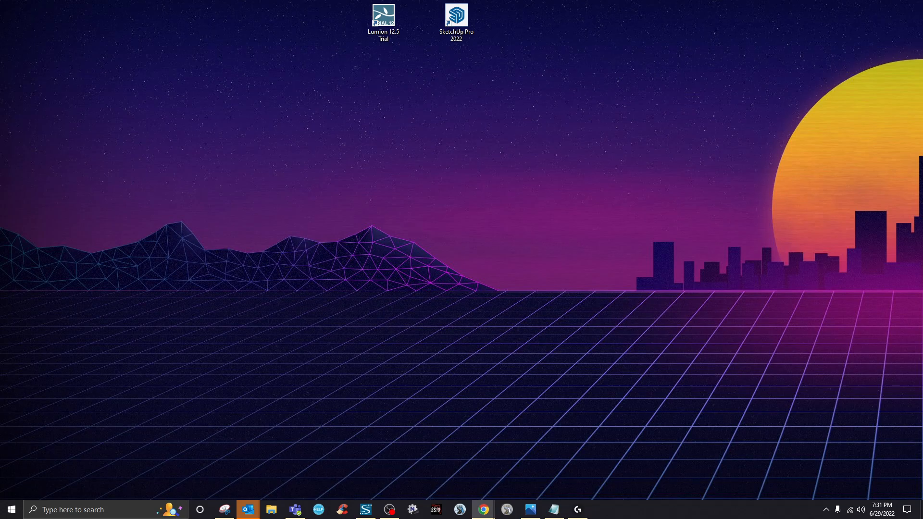
- Switch to Chrome and compare the 2D road cross-section image with the 3D typical section image results in a maximized window
left_click(483, 510)
left_click_drag(281, 189, 352, 68)
left_click(558, 59)
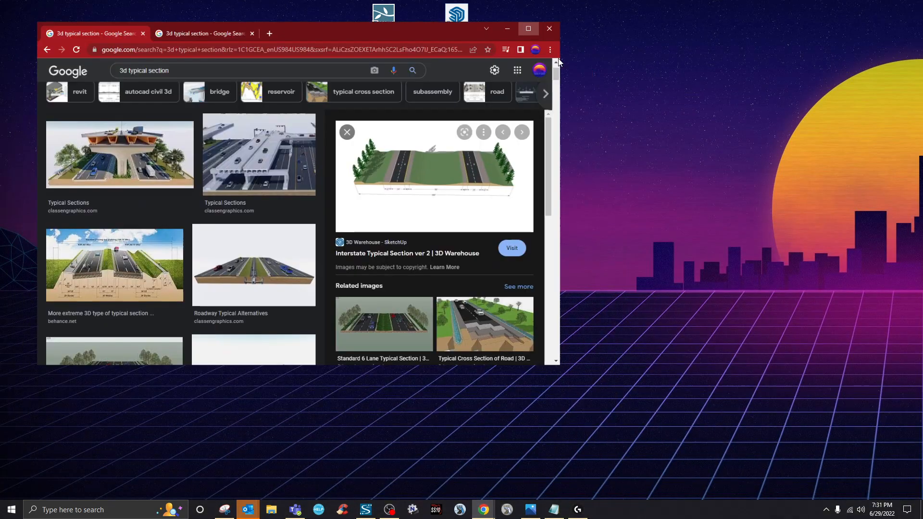
left_click(170, 8)
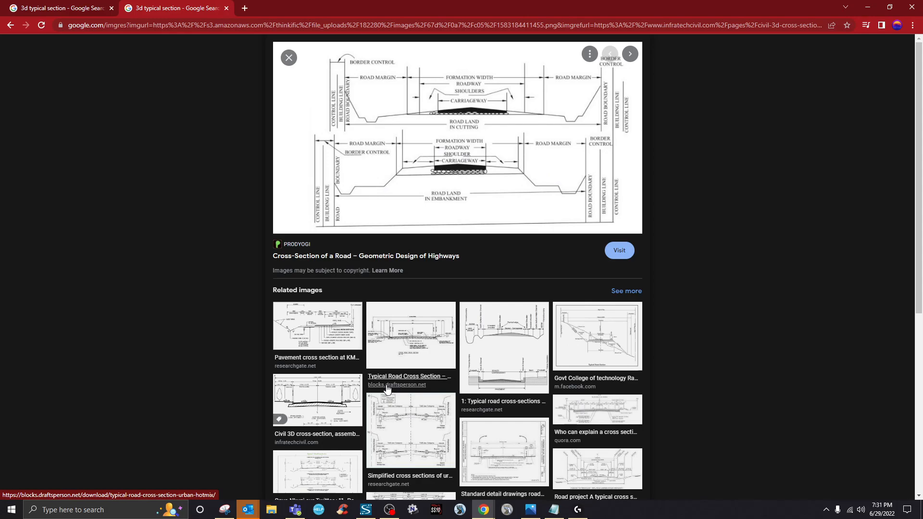
left_click(79, 8)
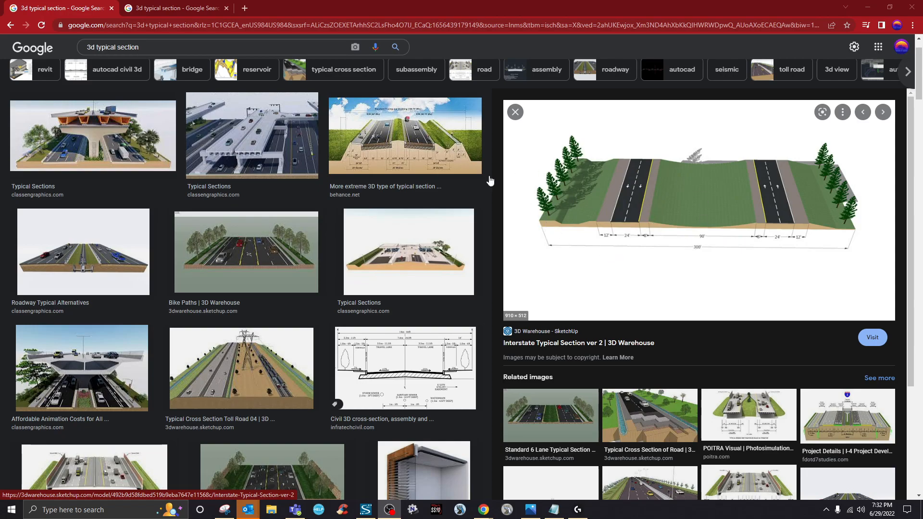
- Replace the image results with the maximized video "How to Make a 3D Highway Section Render" and start playing it
left_click_drag(292, 8, 922, 137)
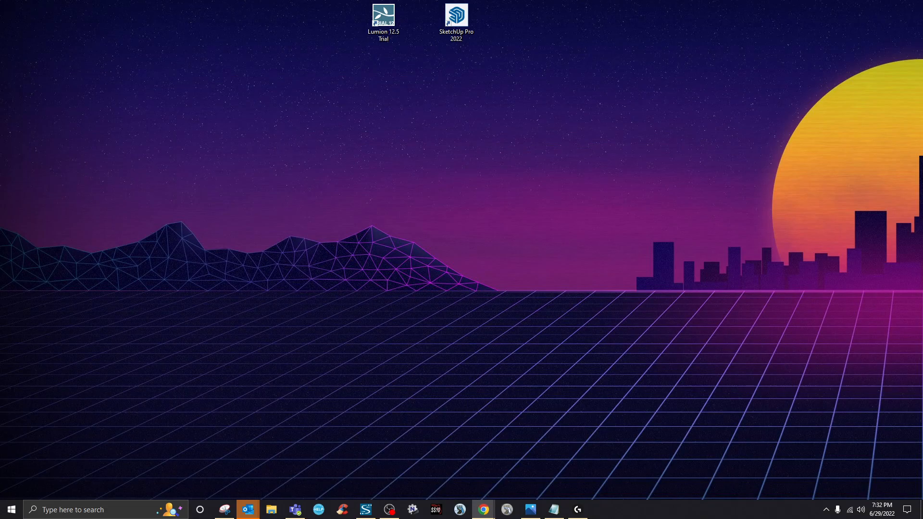
left_click_drag(922, 288, 411, 119)
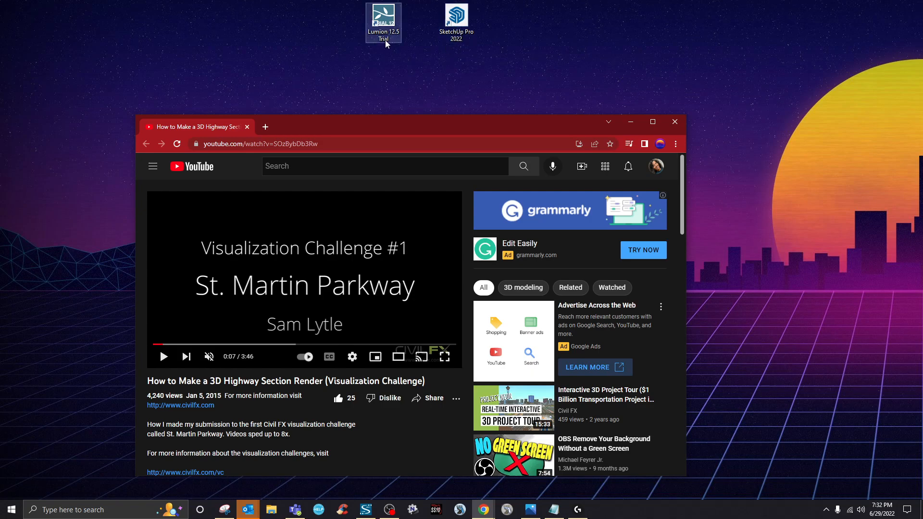
left_click(643, 123)
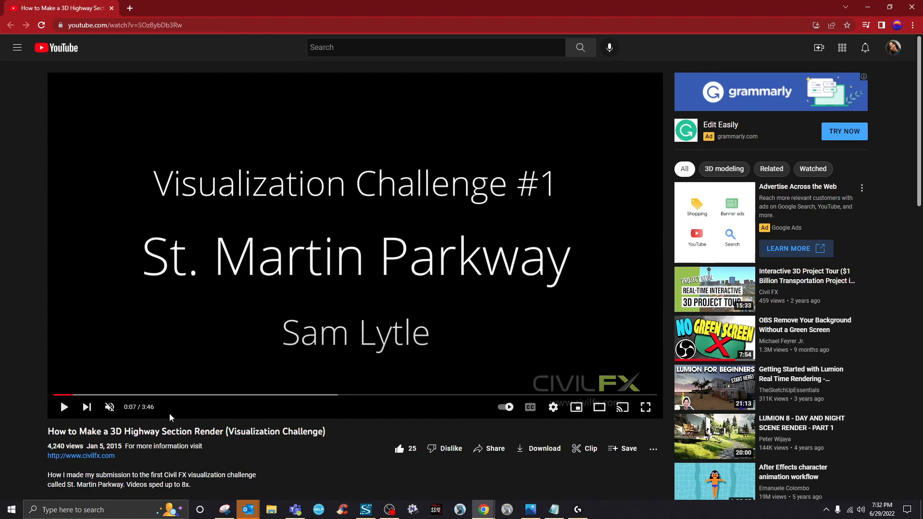
left_click(64, 407)
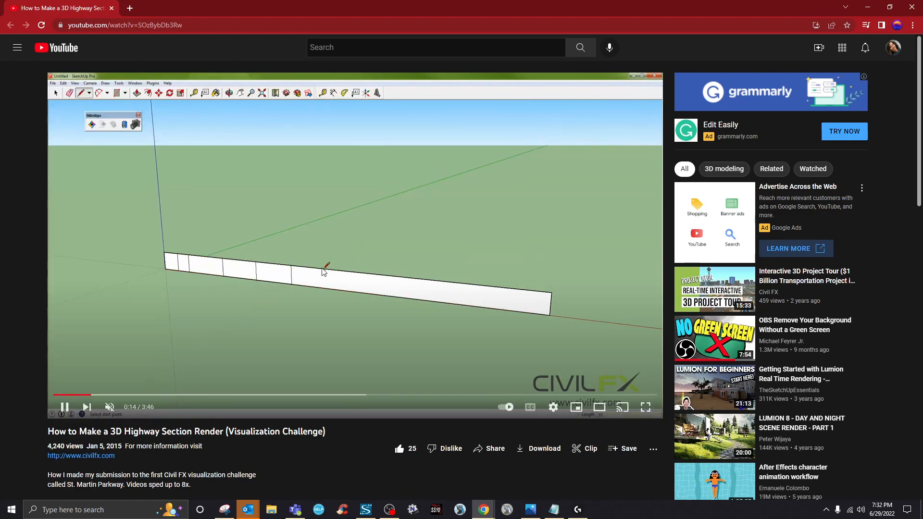
- Skip forward through the highway section video's SketchUp modelling and colouring stages up to about 1:53
left_click(140, 395)
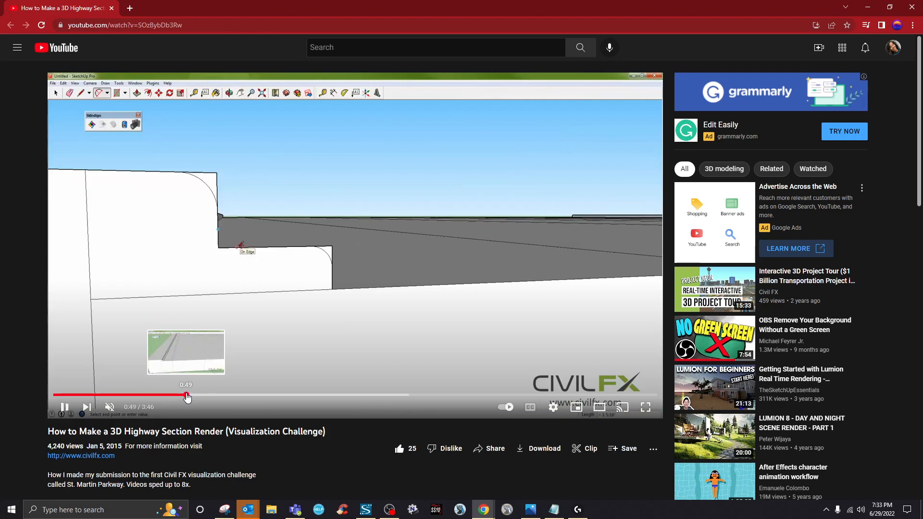
left_click(188, 395)
left_click(226, 395)
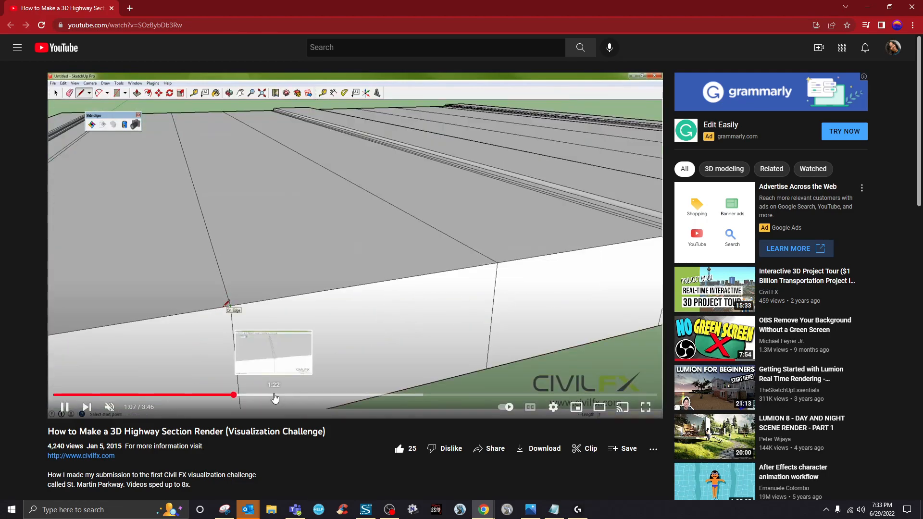
left_click(274, 395)
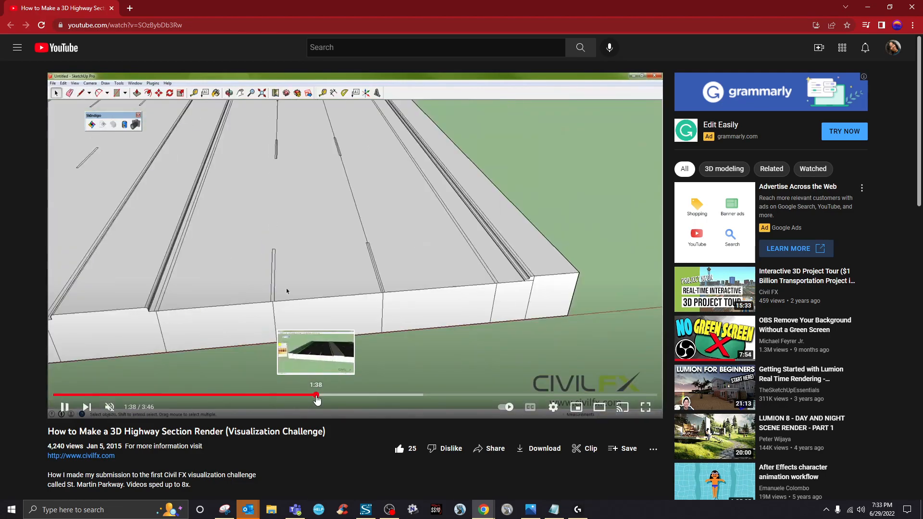
left_click(318, 395)
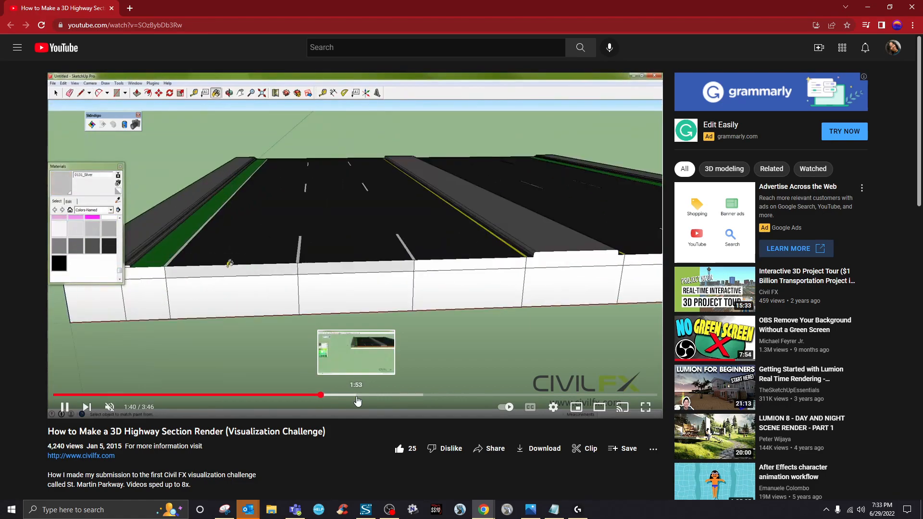
left_click(357, 397)
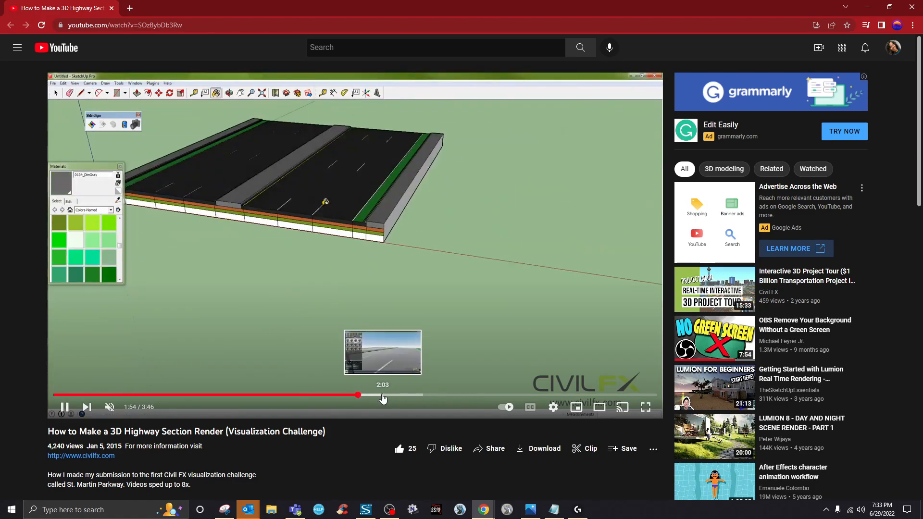
- Skip through the video's Lumion stages from 2:03, covering materials, trees and vehicles, and pause it at 3:15
left_click(383, 395)
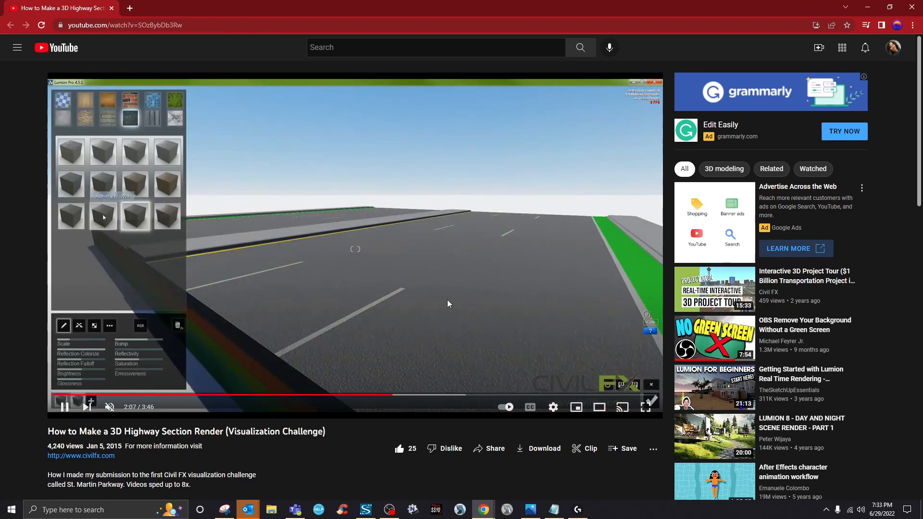
left_click(405, 395)
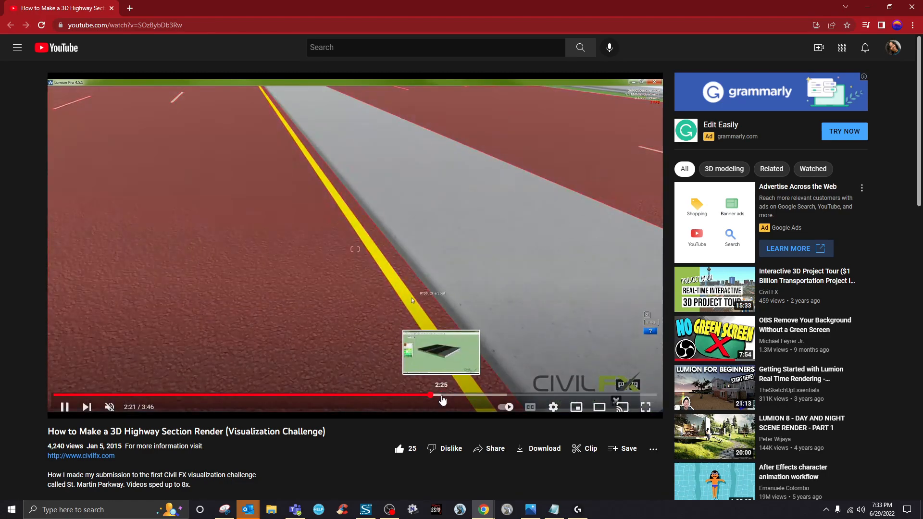
left_click(441, 395)
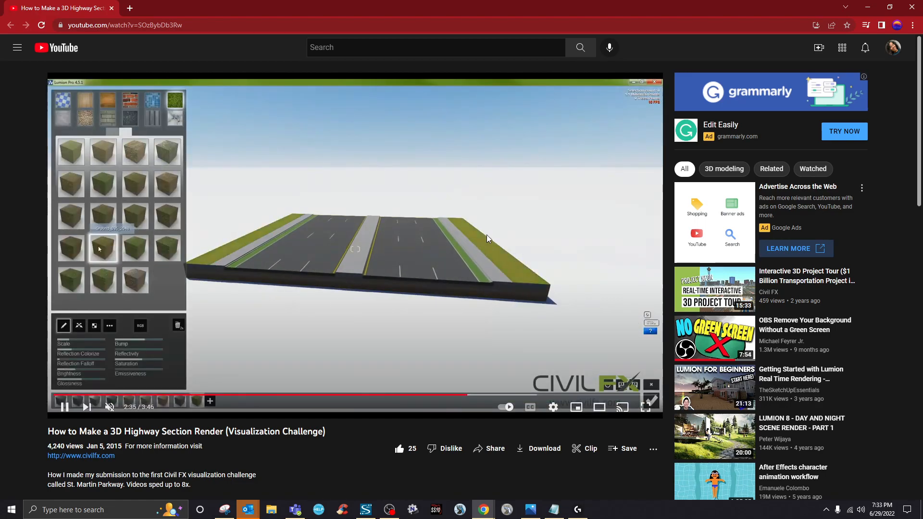
left_click(500, 395)
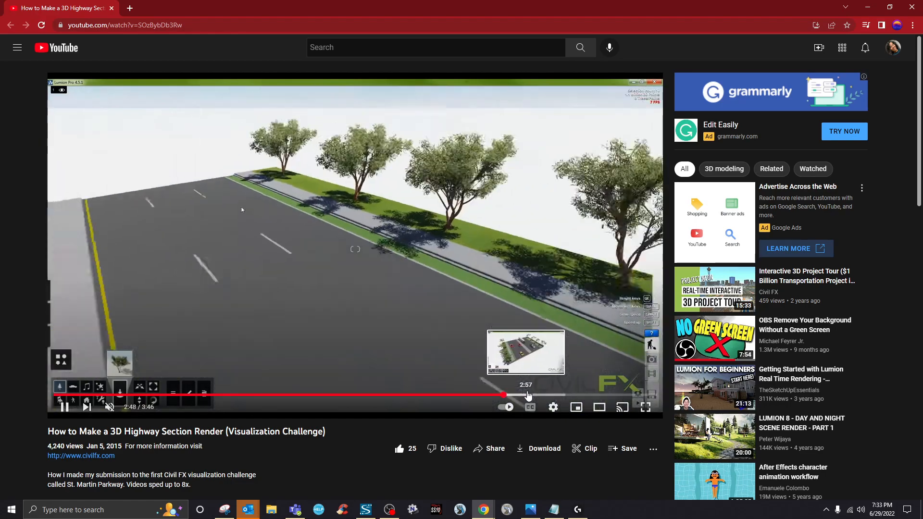
left_click(528, 395)
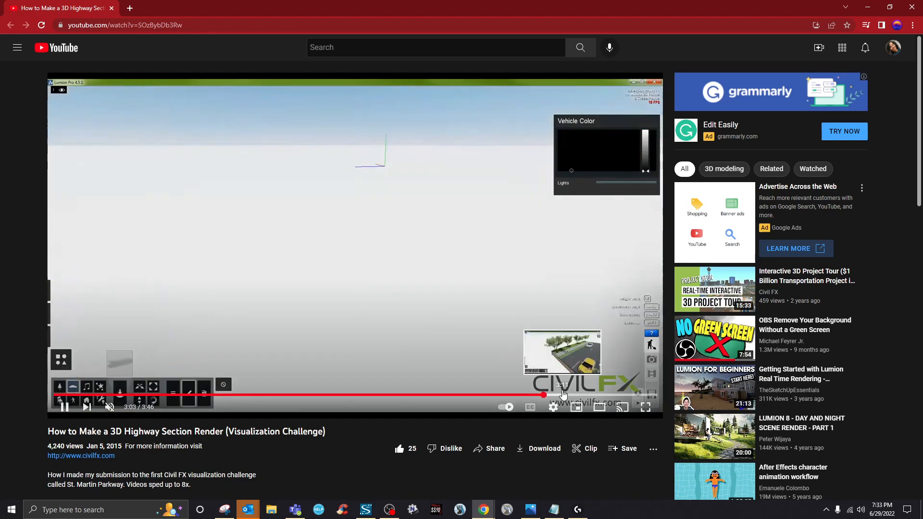
left_click(427, 304)
left_click(479, 351)
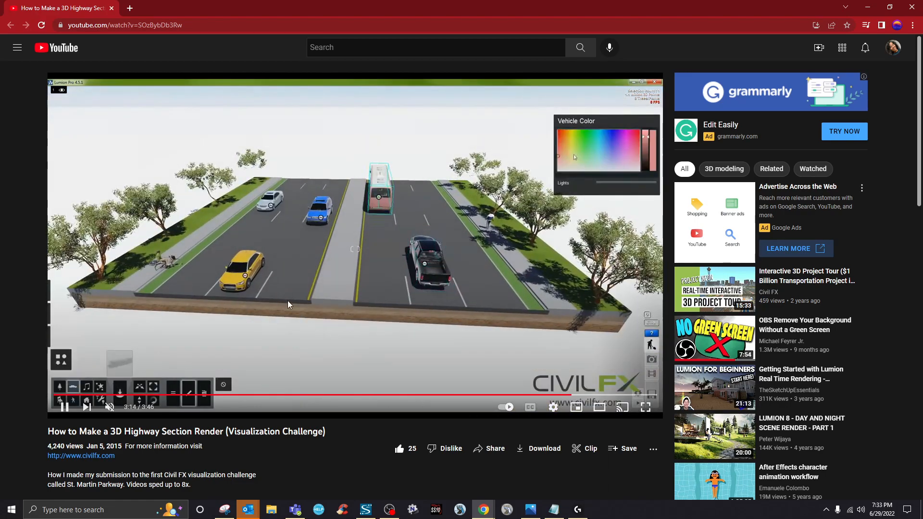
left_click(369, 286)
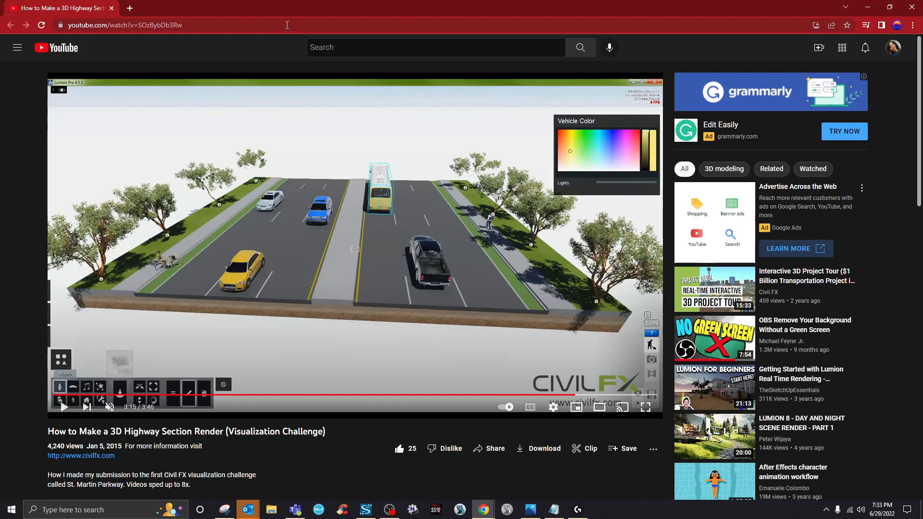
- Bring the "Beyond Typicals | 3D Typical Sections in Minutes" video up maximized and examine its description and channel
left_click_drag(308, 6, 922, 188)
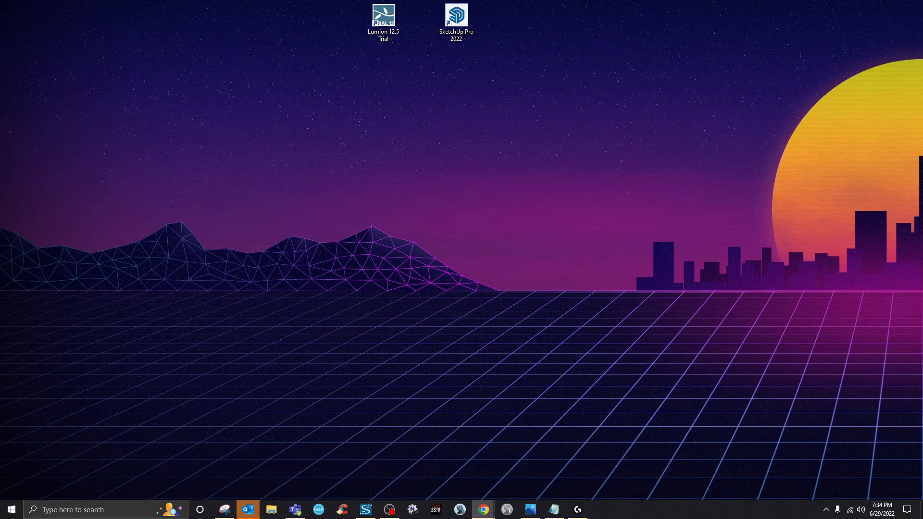
left_click_drag(922, 187, 922, 207)
left_click_drag(922, 207, 250, 41)
double_click(249, 41)
scroll(210, 376, "down", 15)
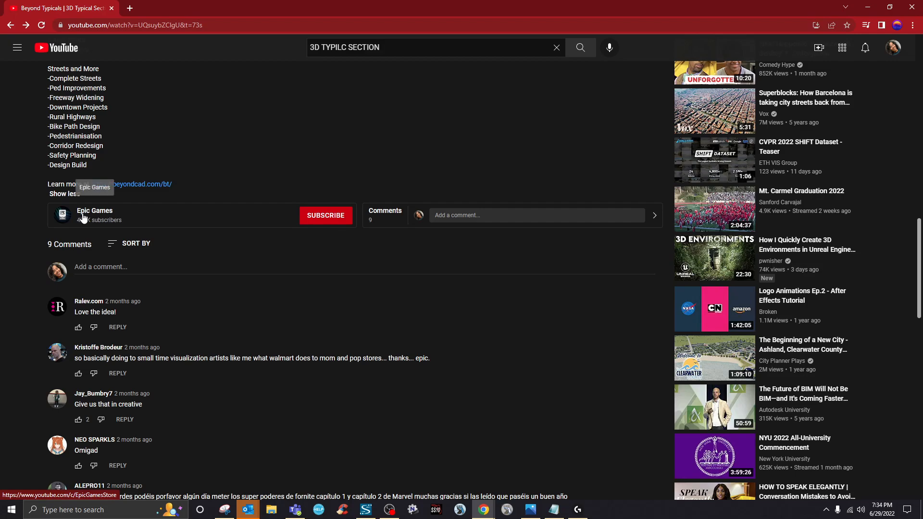
scroll(91, 241, "up", 1)
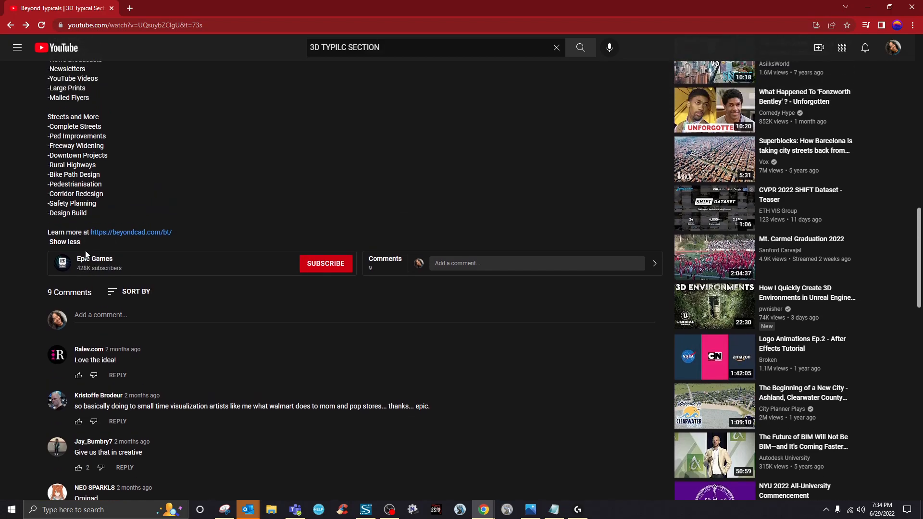
scroll(297, 349, "up", 10)
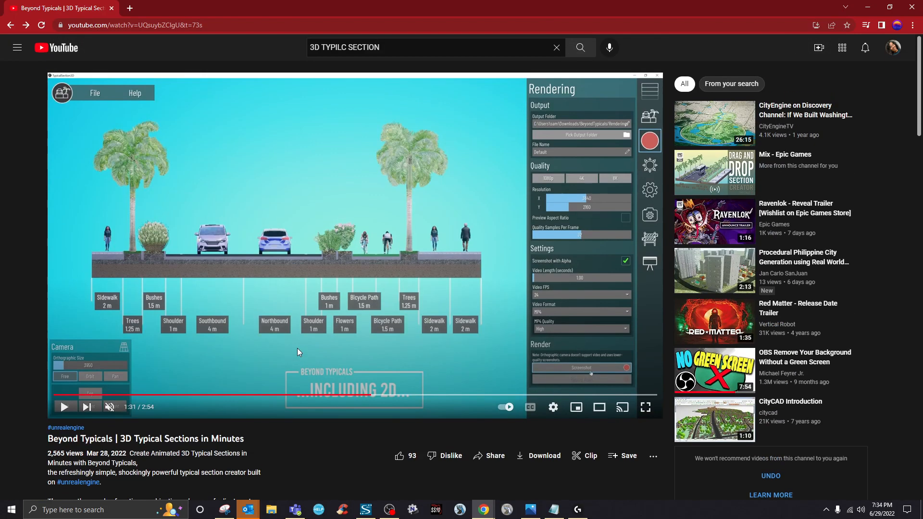
- Play the Beyond Typicals video from near its start and skip through the phasing, underground utilities and visual graphics parts
left_click(100, 394)
left_click(64, 407)
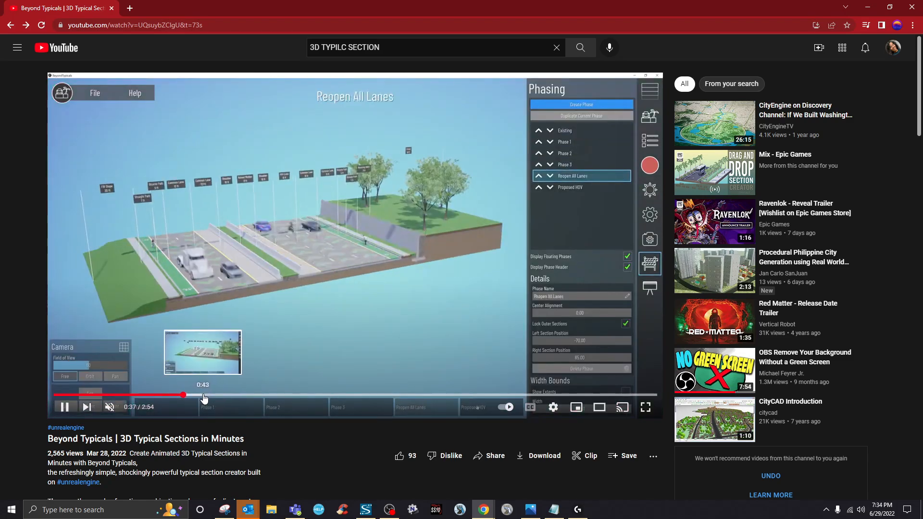
left_click(203, 397)
left_click(231, 396)
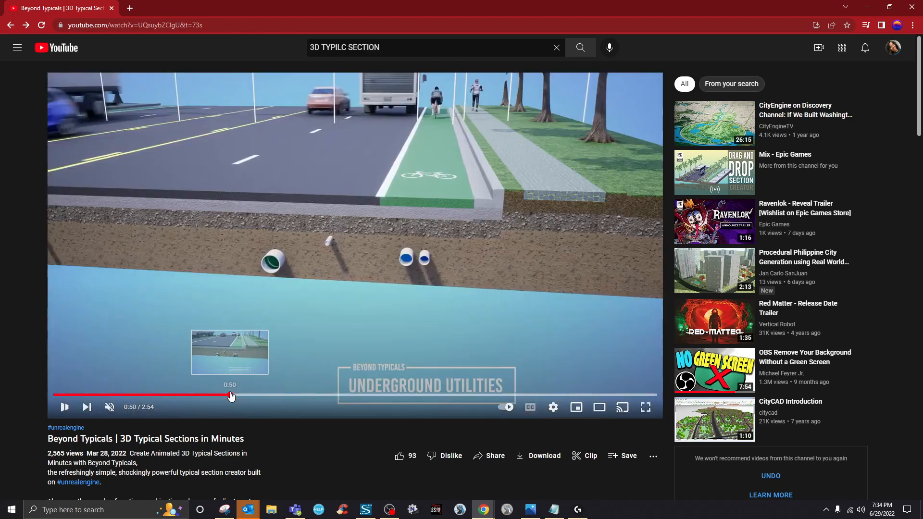
left_click(263, 397)
left_click(303, 397)
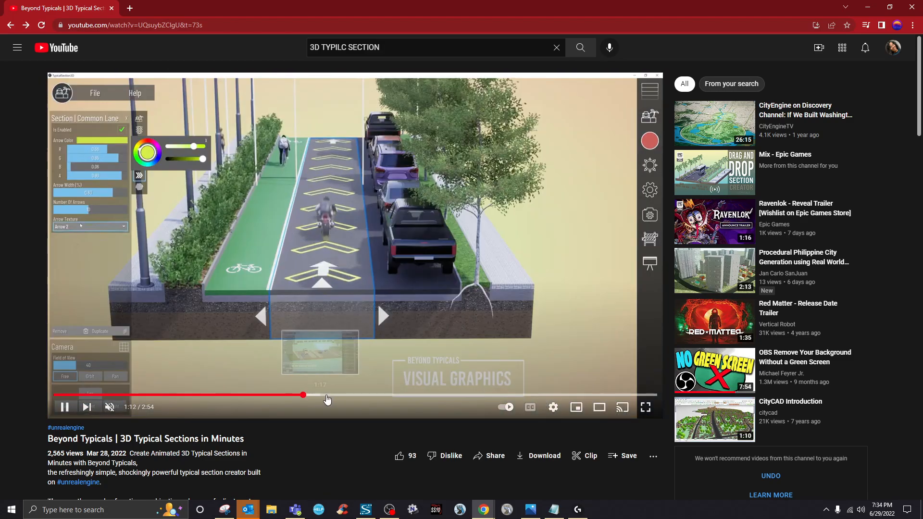
- Skip through the rest of the Beyond Typicals video to about 2:30, and return to the scene effects part
left_click(324, 397)
left_click(344, 396)
left_click(398, 396)
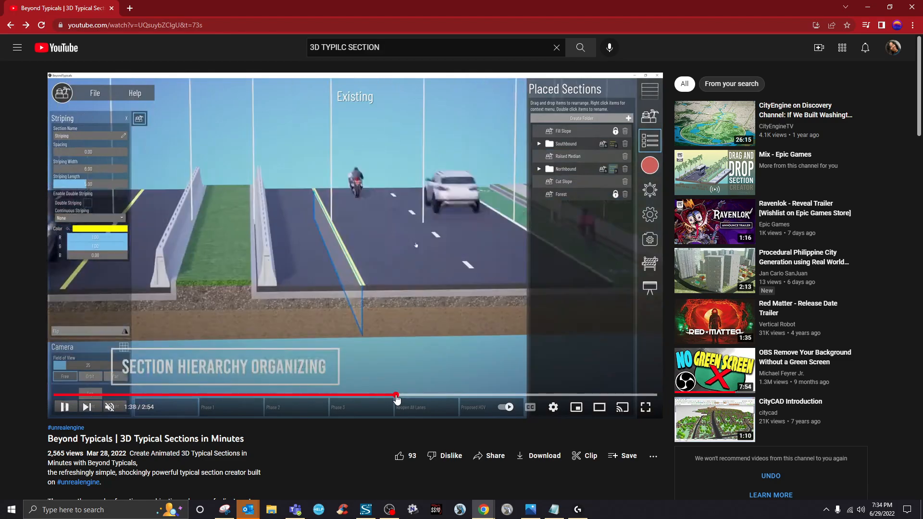
left_click(435, 396)
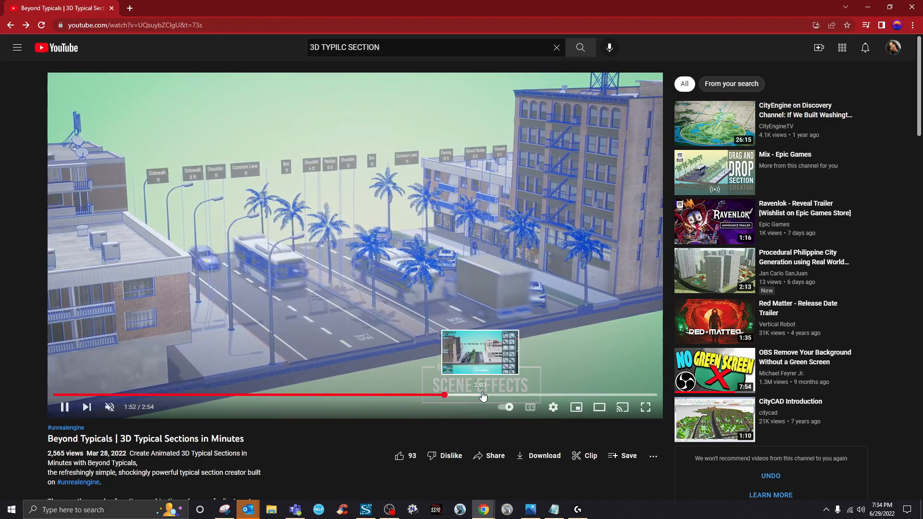
left_click(542, 396)
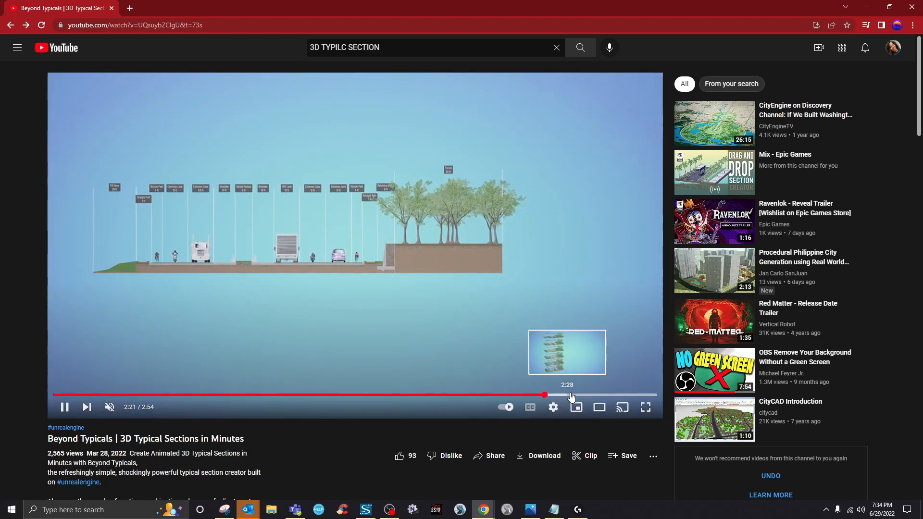
left_click(577, 395)
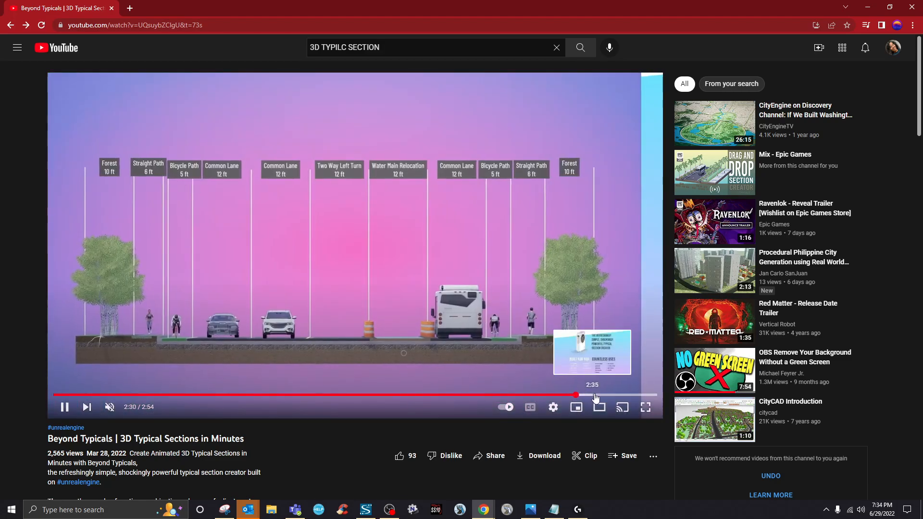
left_click(442, 395)
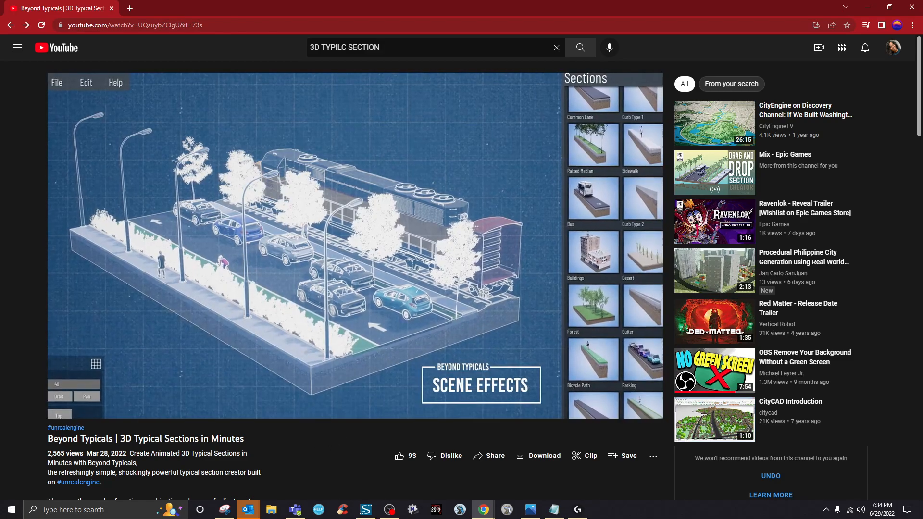
- Place the highway section render video window over the Beyond Typicals video and examine its channel details
left_click_drag(582, 518, 392, 82)
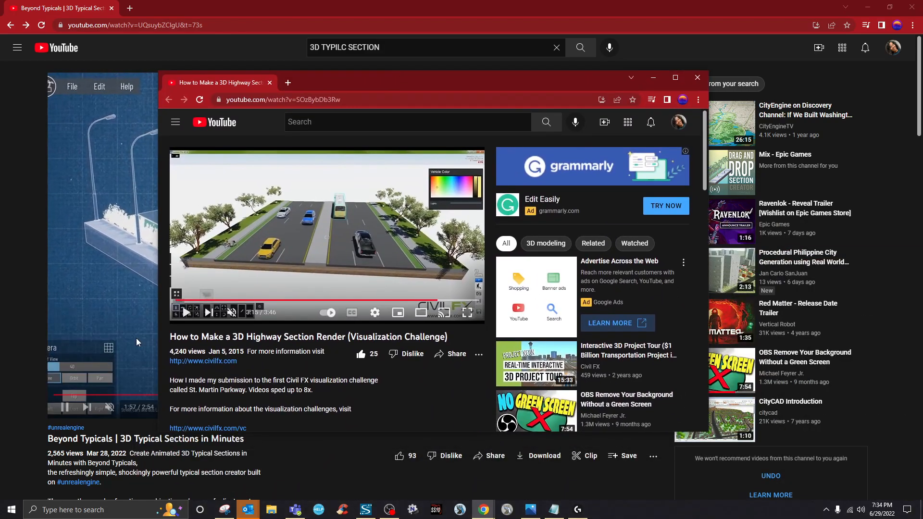
scroll(195, 369, "down", 2)
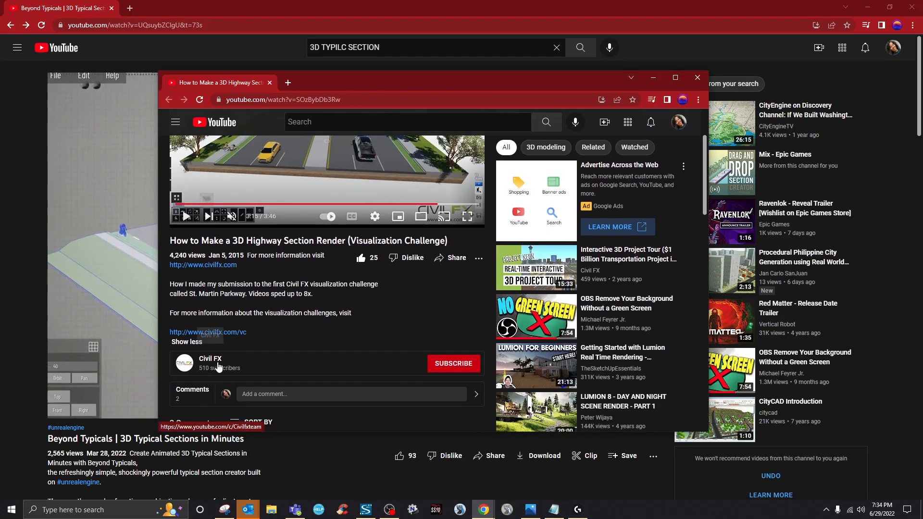
- Move the highway section render video window off this screen and minimize the Beyond Typicals video window to clear the desktop
scroll(277, 390, "up", 2)
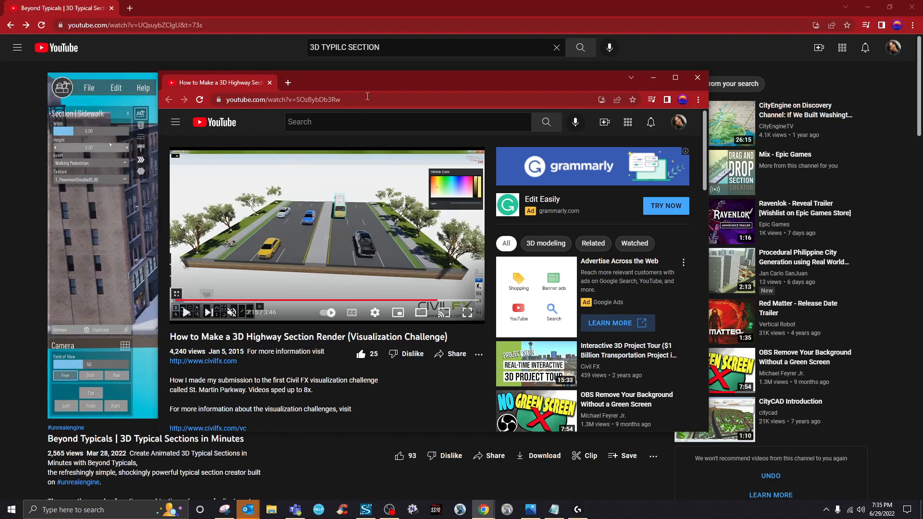
left_click_drag(381, 84, 922, 192)
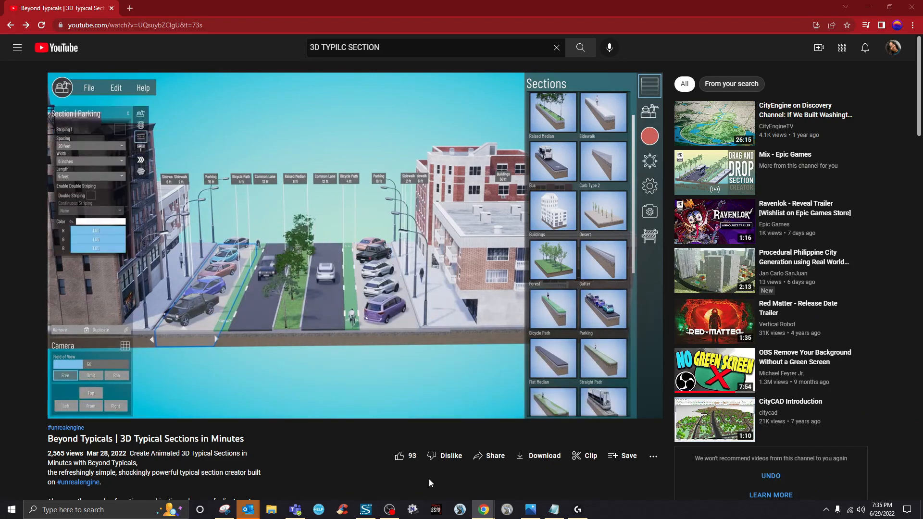
left_click_drag(438, 1, 417, 69)
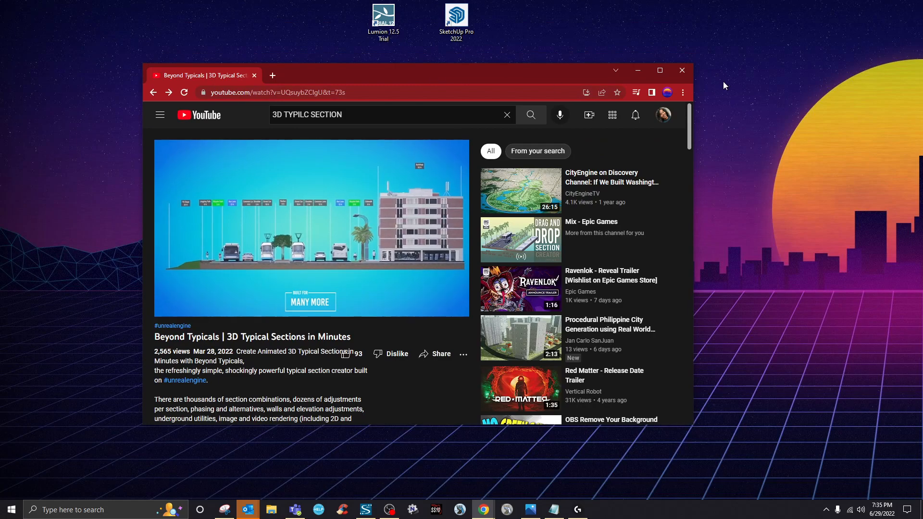
left_click(638, 70)
- Switch to SketchUp Pro 2022 and start a new model from the Simple template in inches
left_click_drag(462, 21, 448, 41)
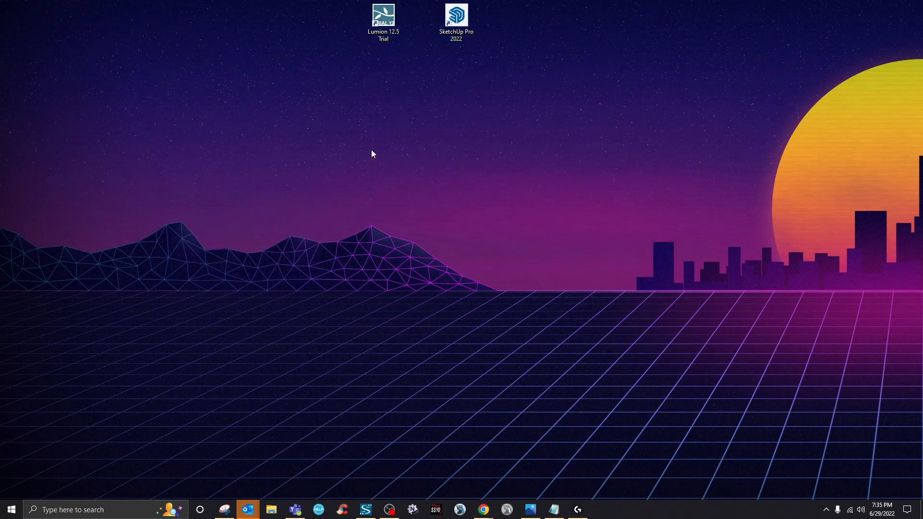
double_click(452, 33)
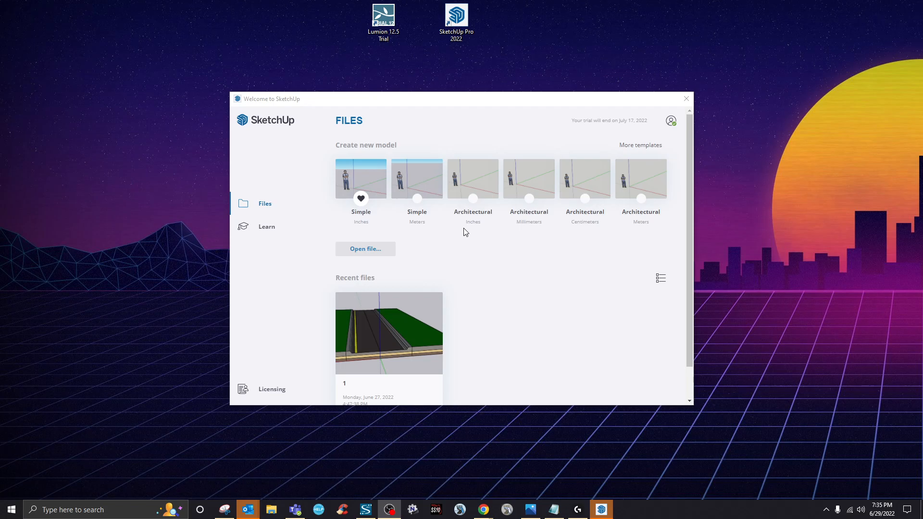
left_click(363, 175)
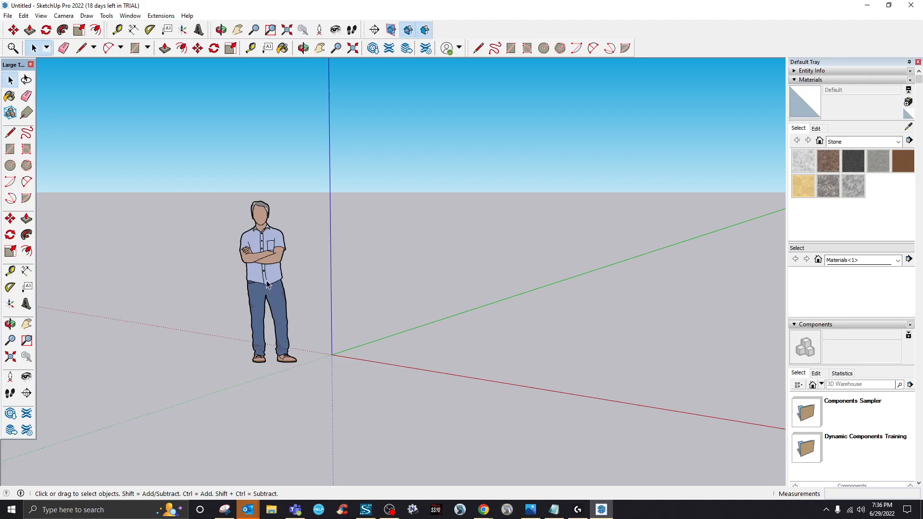
- Examine the standing human figure and the model axes by zooming in and out and orbiting around them
left_click(267, 284)
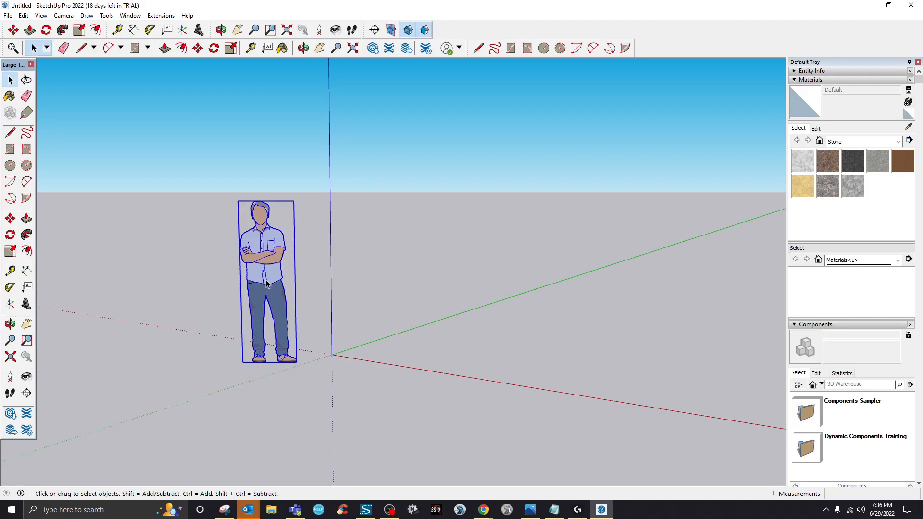
scroll(373, 325, "down", 5)
scroll(370, 328, "up", 3)
scroll(376, 332, "up", 3)
scroll(376, 333, "down", 3)
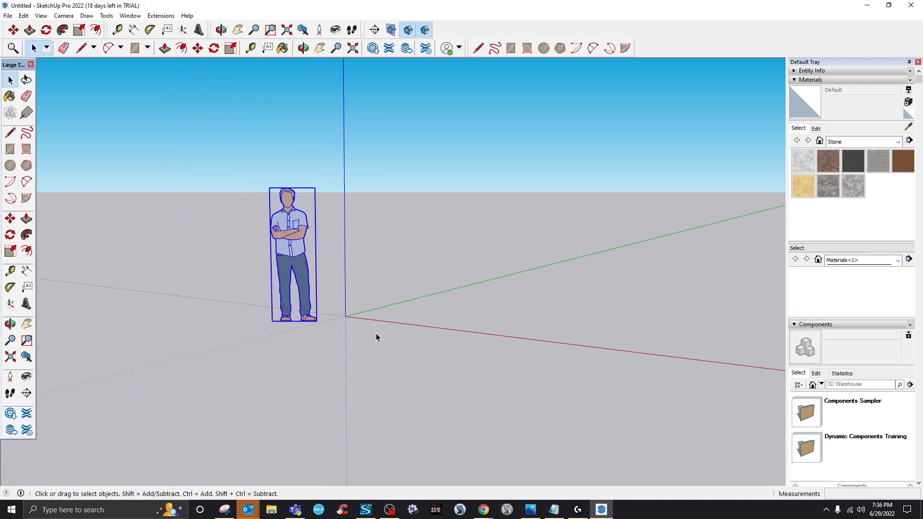
scroll(366, 332, "up", 3)
scroll(366, 333, "up", 1)
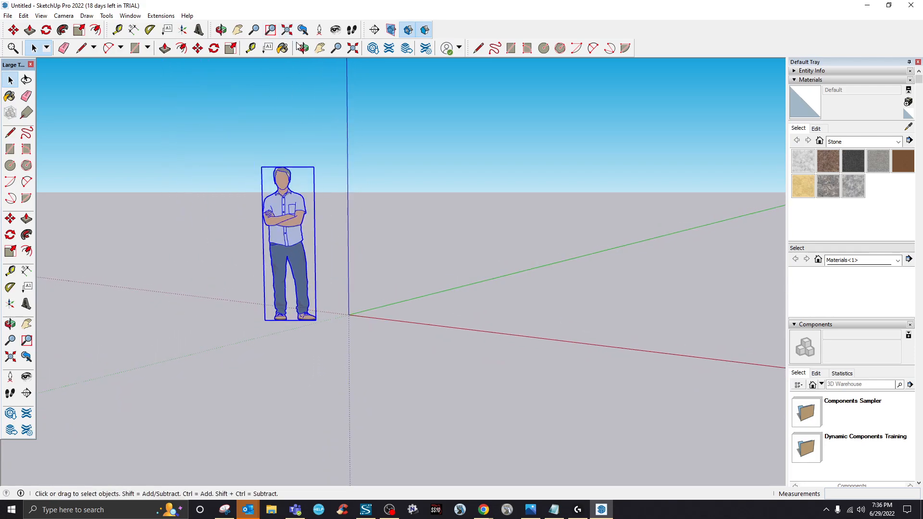
left_click(303, 48)
left_click_drag(381, 291, 181, 295)
left_click_drag(433, 329, 476, 311)
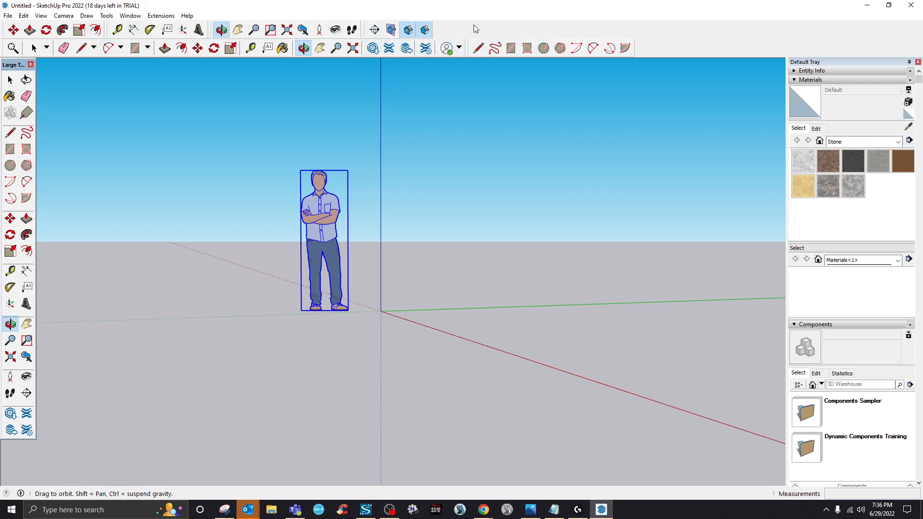
- Show the Dynamic Components tool set and close it again, repeating this once
right_click(462, 32)
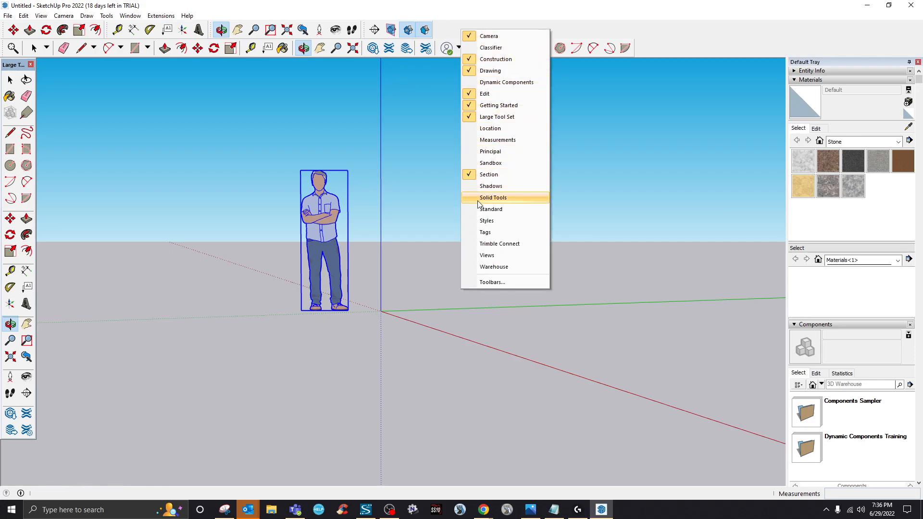
left_click(470, 87)
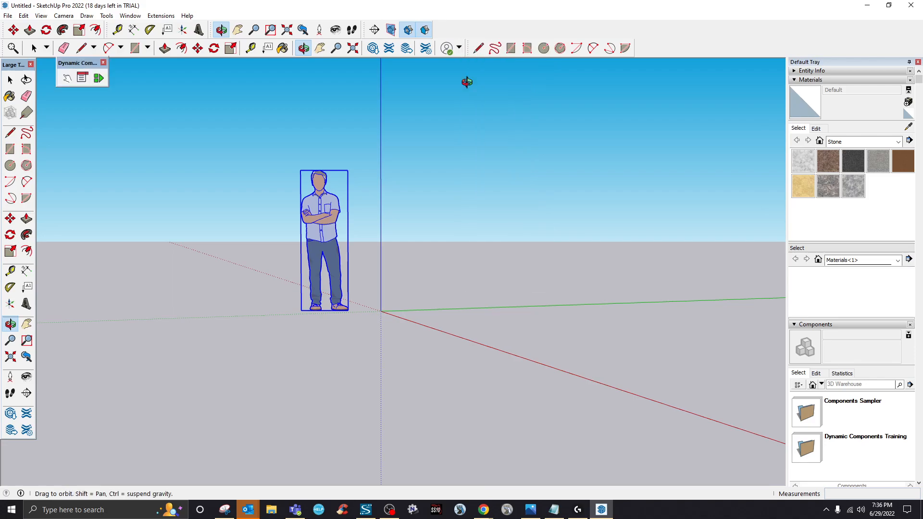
left_click(106, 59)
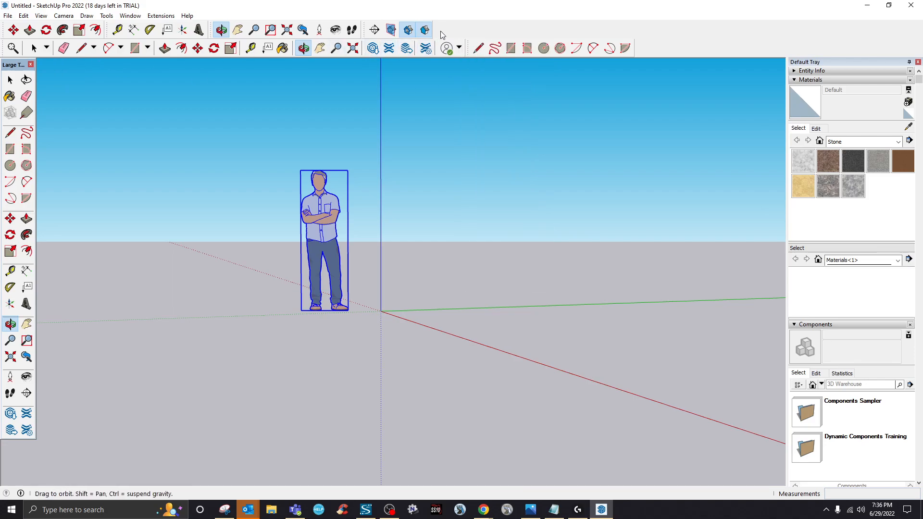
right_click(454, 25)
left_click(468, 79)
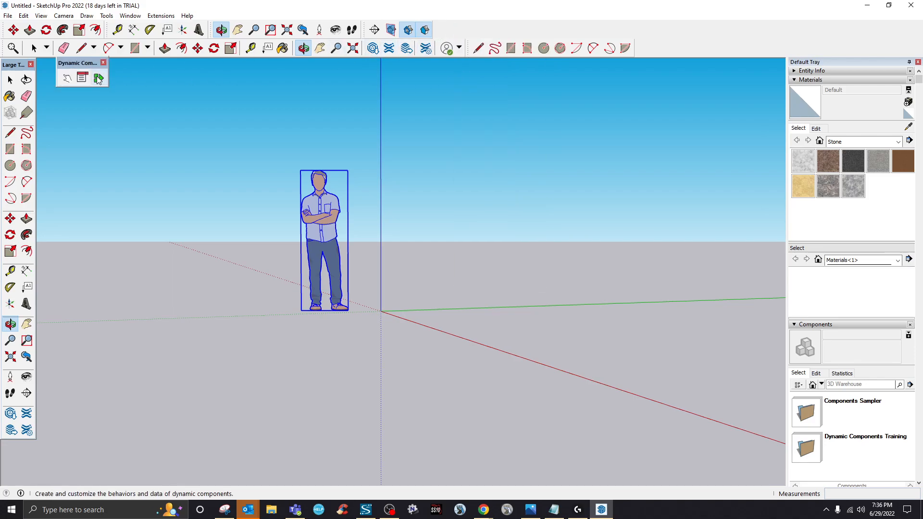
left_click(107, 61)
- Hide the Section tool set and restore it to the workspace
right_click(493, 31)
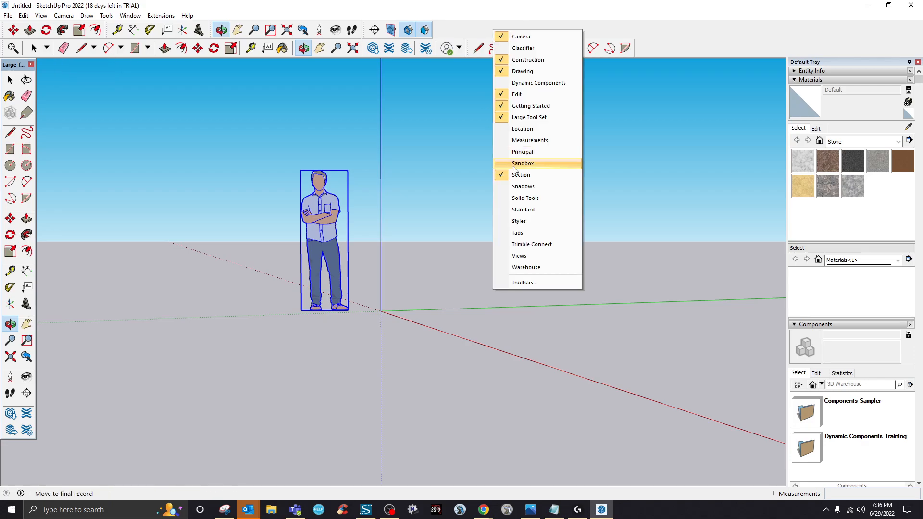
left_click(503, 179)
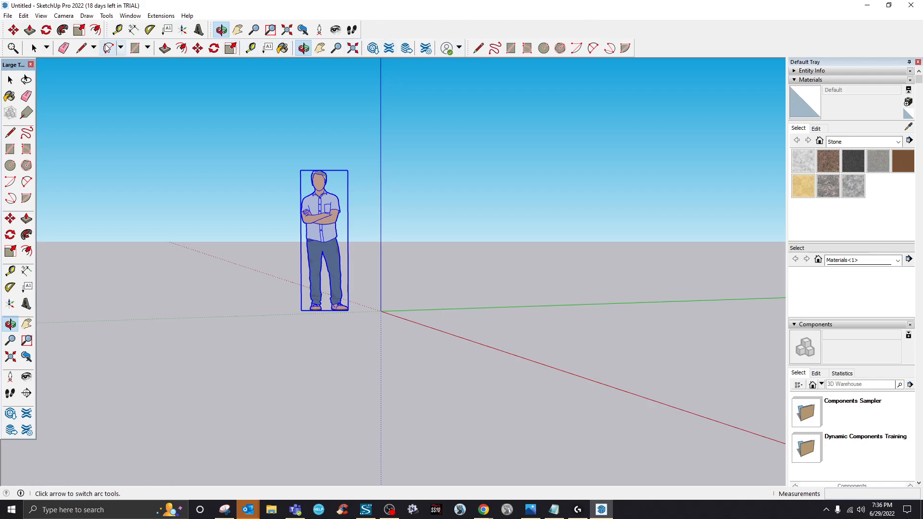
left_click(34, 48)
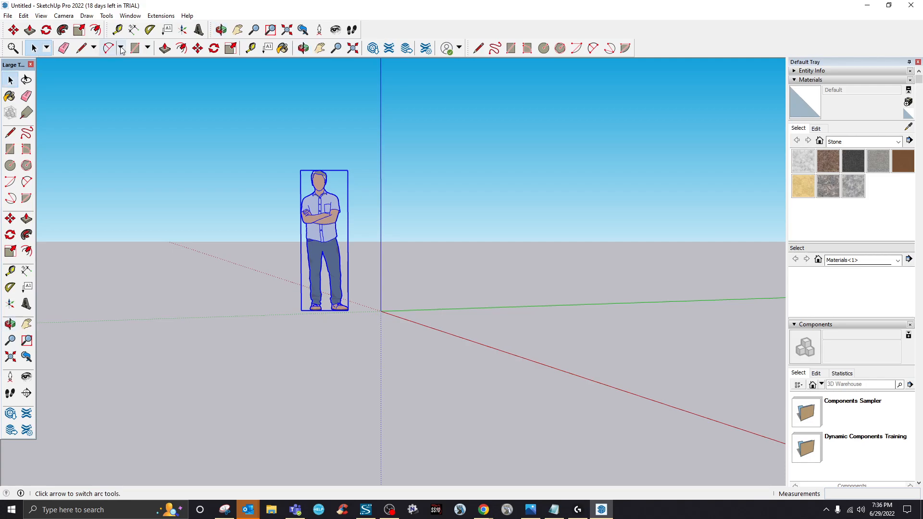
right_click(439, 34)
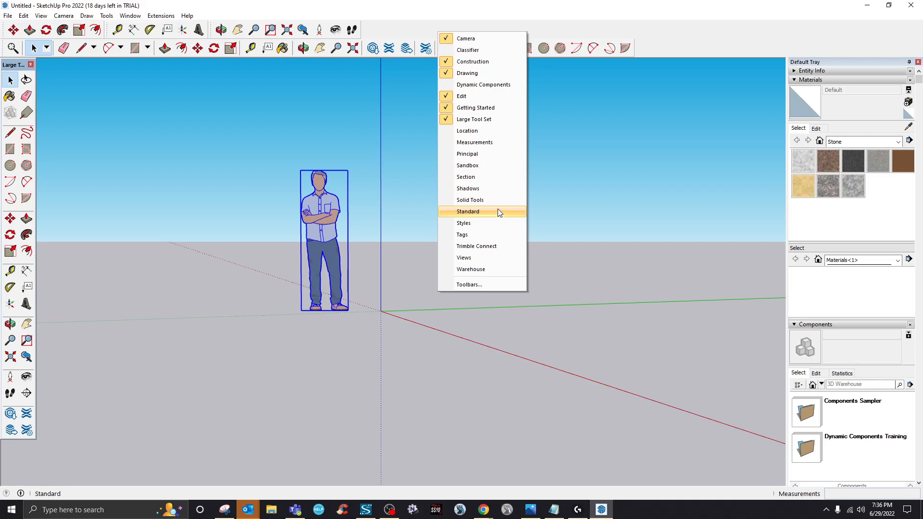
left_click(482, 178)
left_click(391, 28)
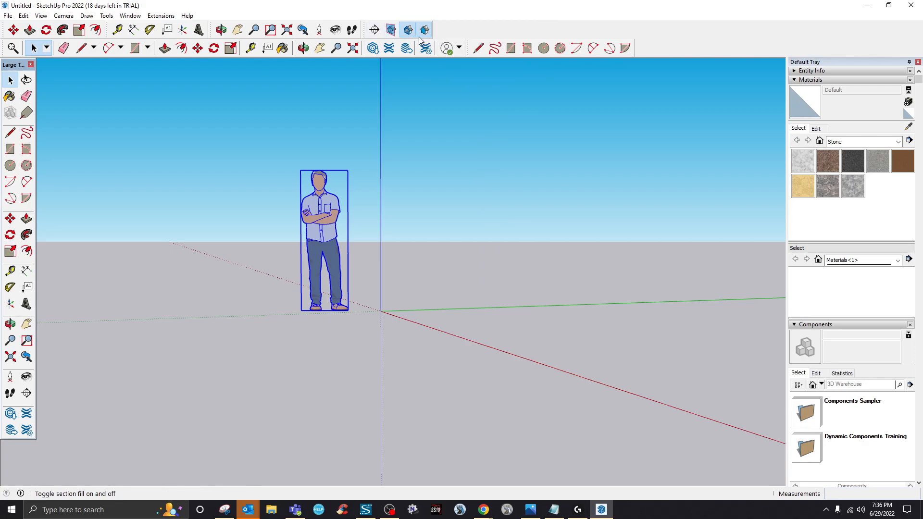
right_click(509, 30)
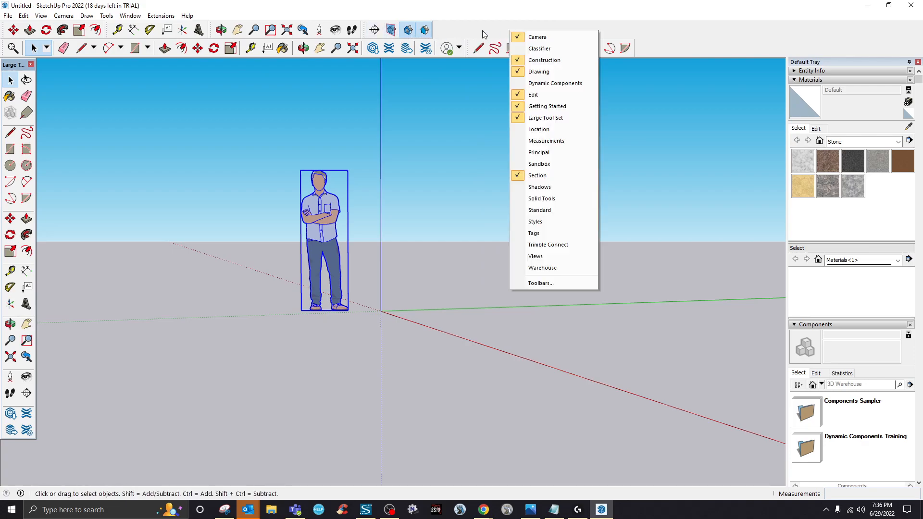
left_click(35, 43)
- Erase the standing human figure from the model
left_click(206, 314)
left_click(325, 235)
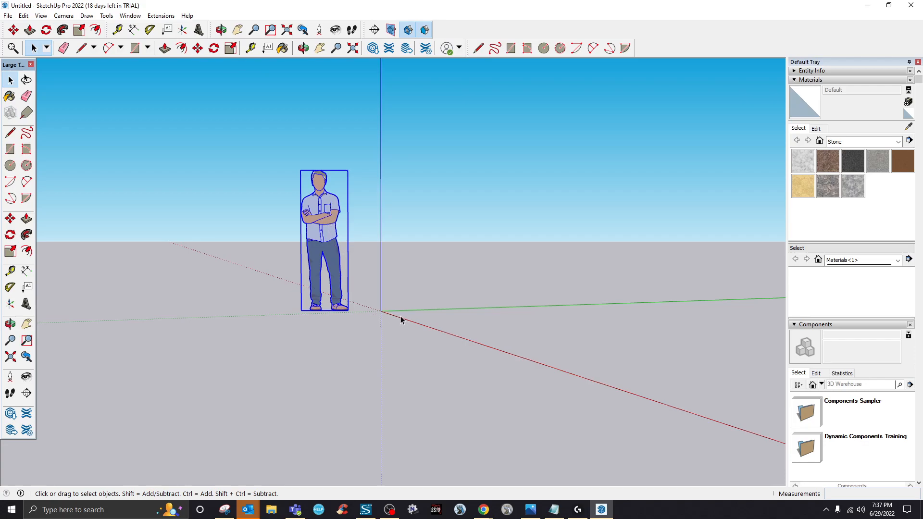
left_click(396, 328)
left_click(304, 47)
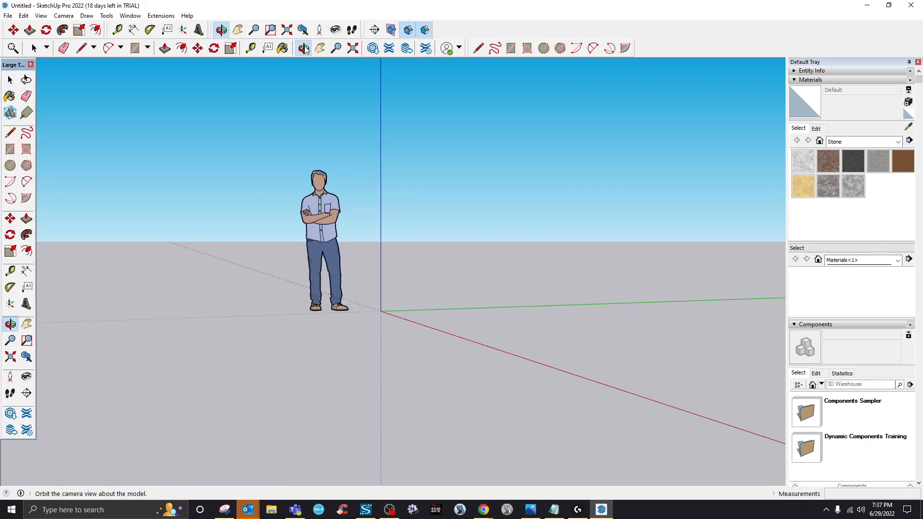
left_click_drag(387, 274, 288, 308)
left_click_drag(435, 309, 398, 279)
left_click(34, 48)
left_click(401, 215)
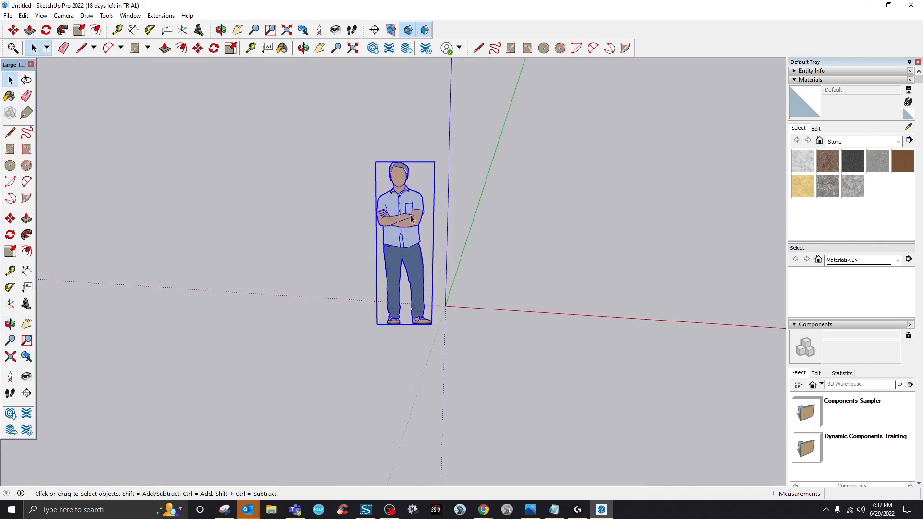
right_click(408, 209)
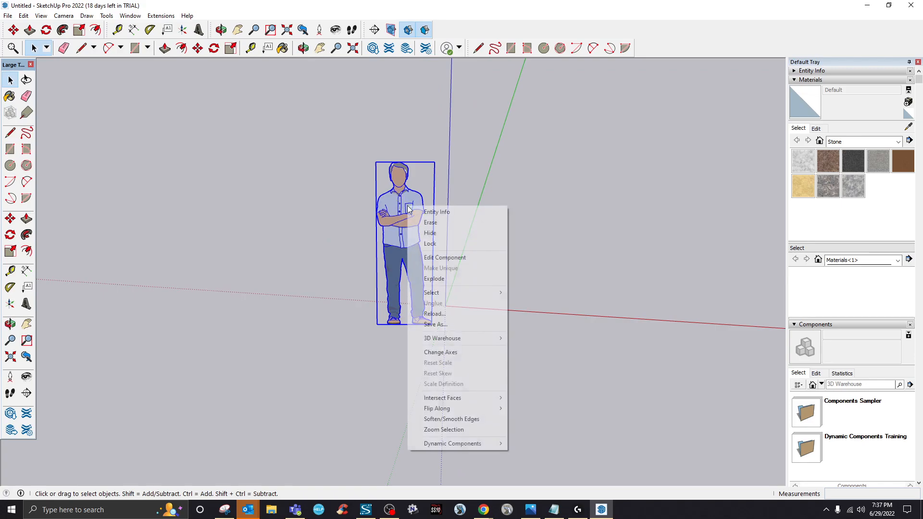
left_click(463, 224)
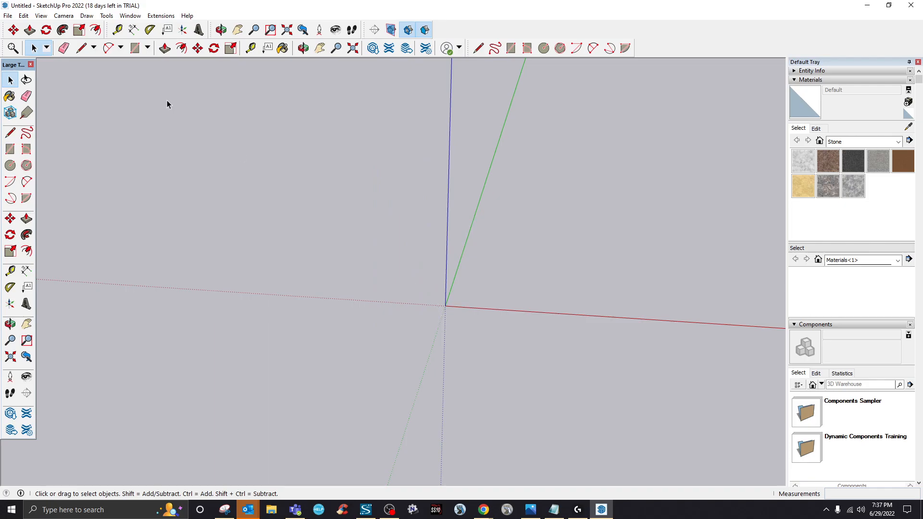
- Draw a 4' vertical line from the origin up along the blue axis
left_click(82, 51)
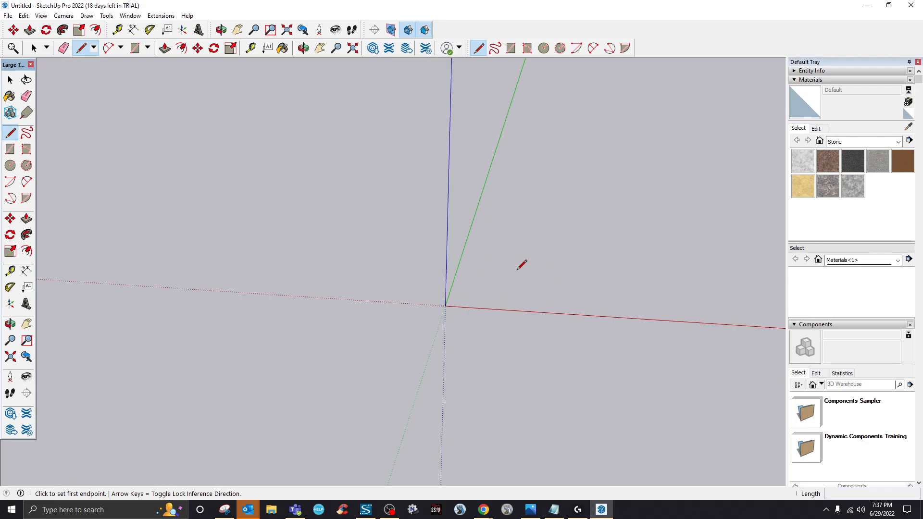
left_click(445, 305)
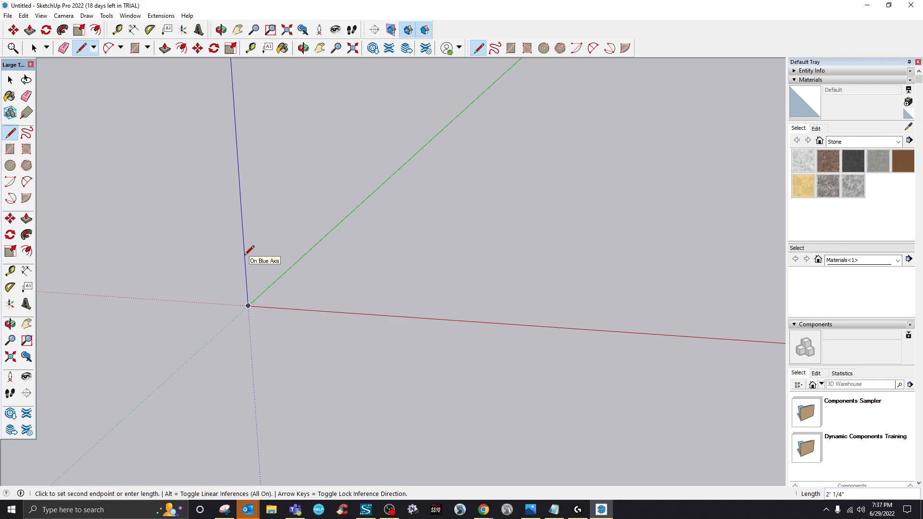
type("4")
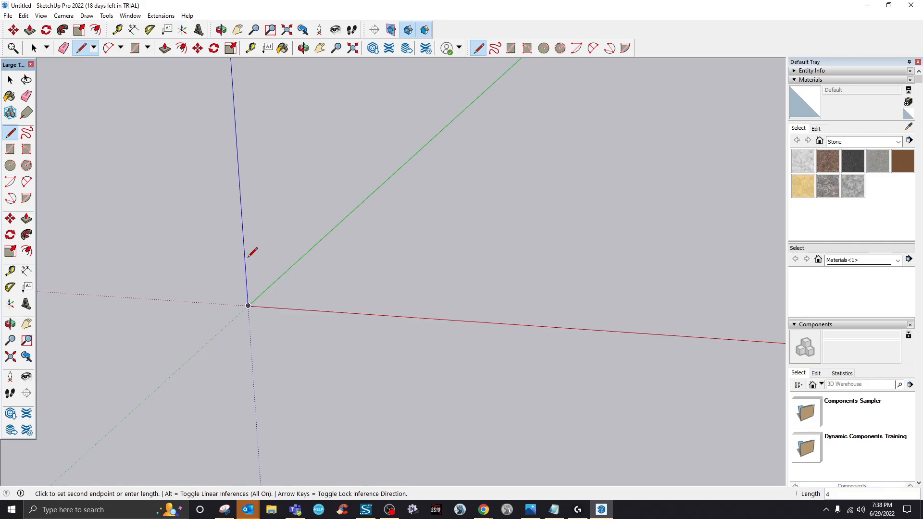
key("Return")
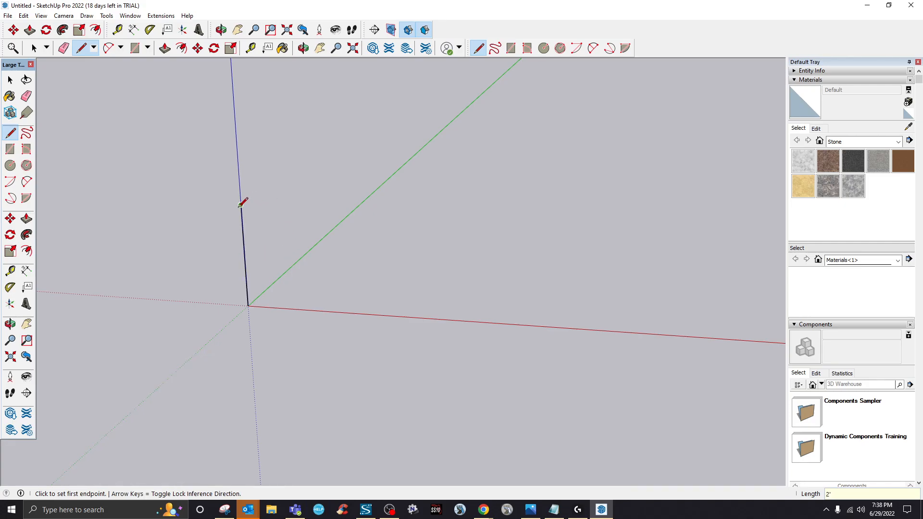
- Draw a 22' line from the vertical line's upper endpoint, parallel to the red axis, and end the line chain there
left_click(303, 48)
left_click_drag(252, 312, 348, 294)
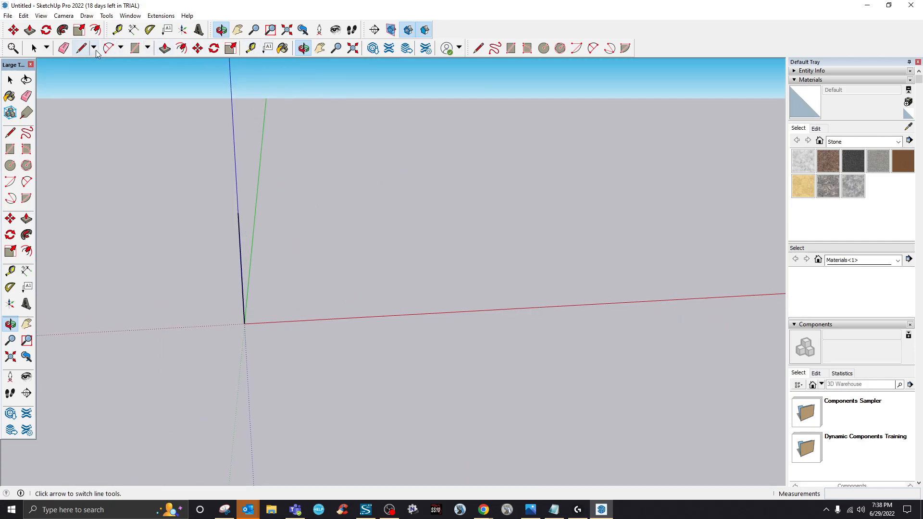
left_click(81, 48)
left_click(238, 213)
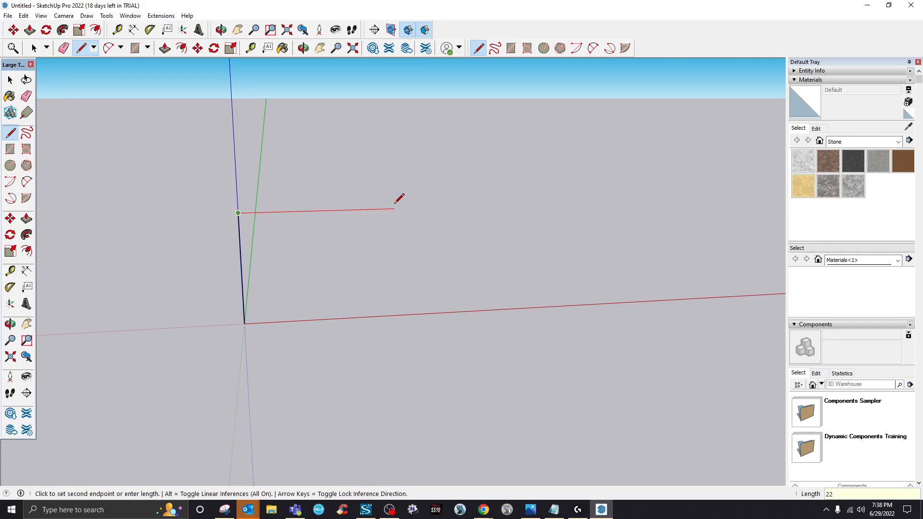
key("Return")
scroll(362, 274, "down", 3)
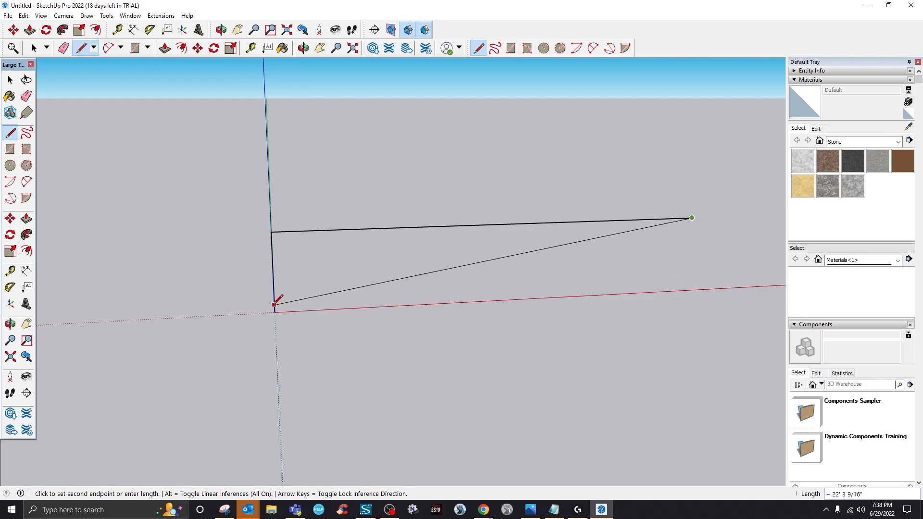
right_click(529, 240)
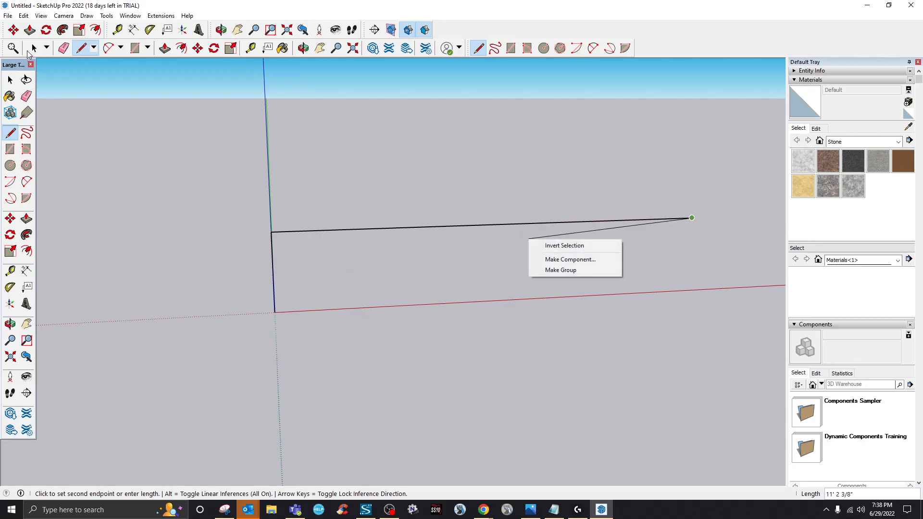
key("Escape")
- Draw a line from the origin along the red axis, reaching slightly past the end of the 22' line above
left_click(278, 311)
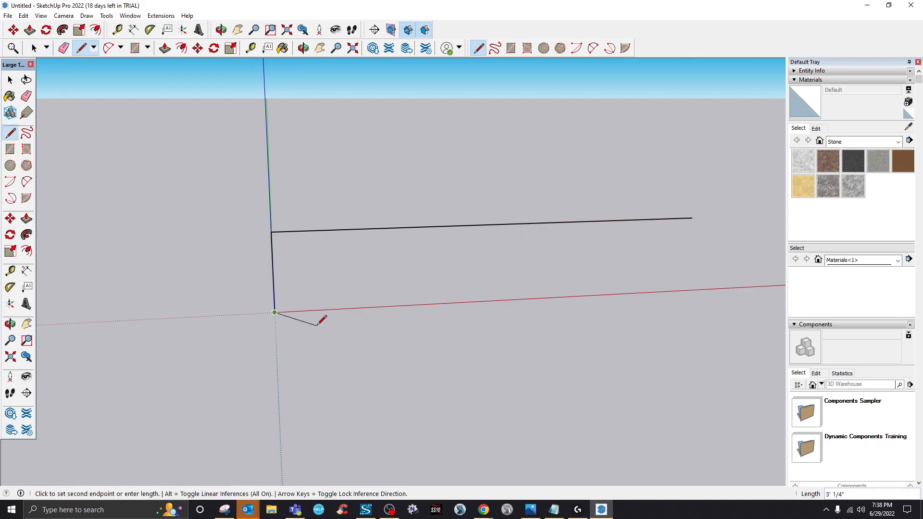
left_click(745, 287)
right_click(752, 238)
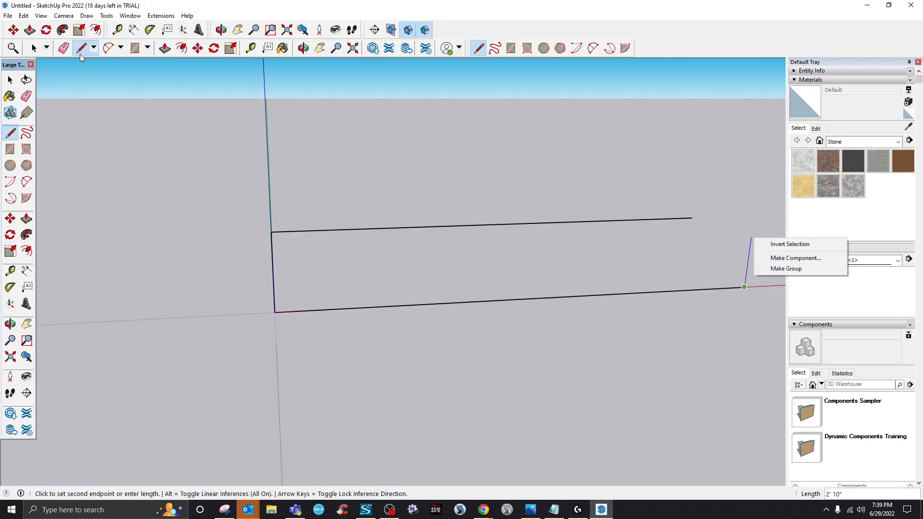
- Close the outline with a line from the 22' line's free end down across the baseline, and erase the overhanging line ends
key("Escape")
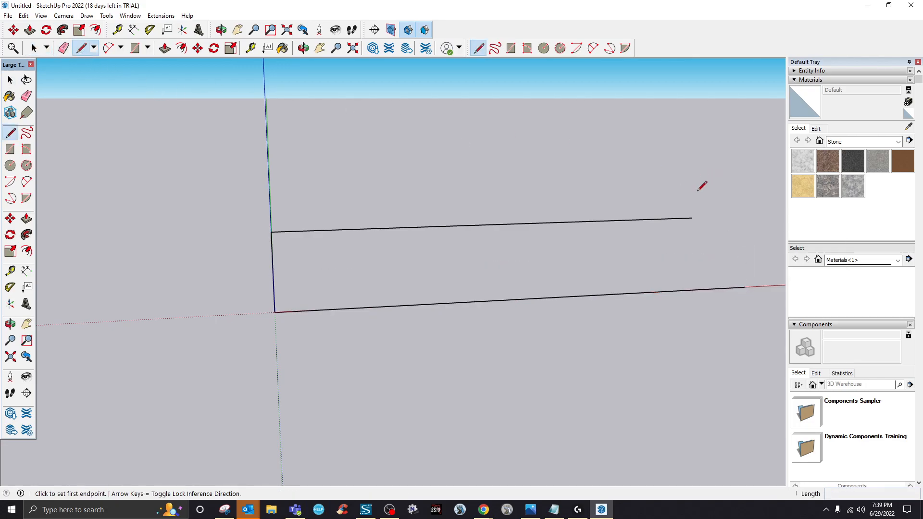
left_click(691, 218)
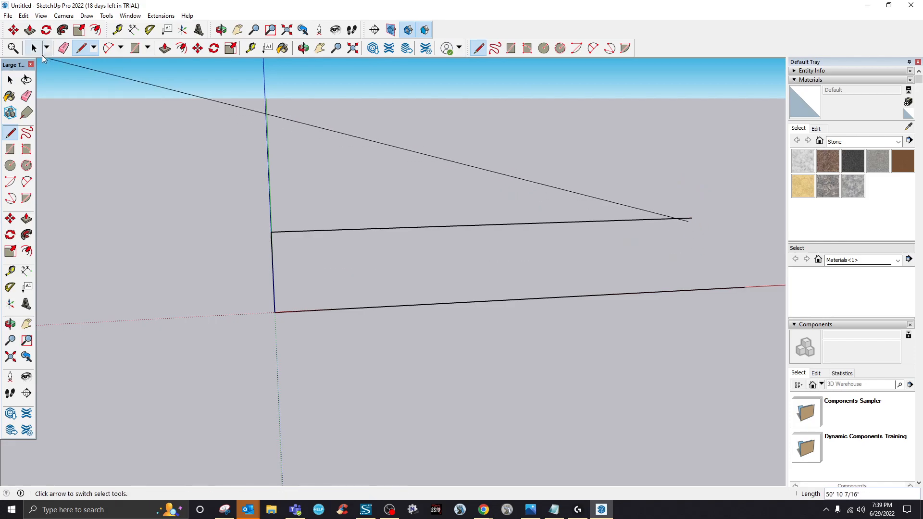
key("Escape")
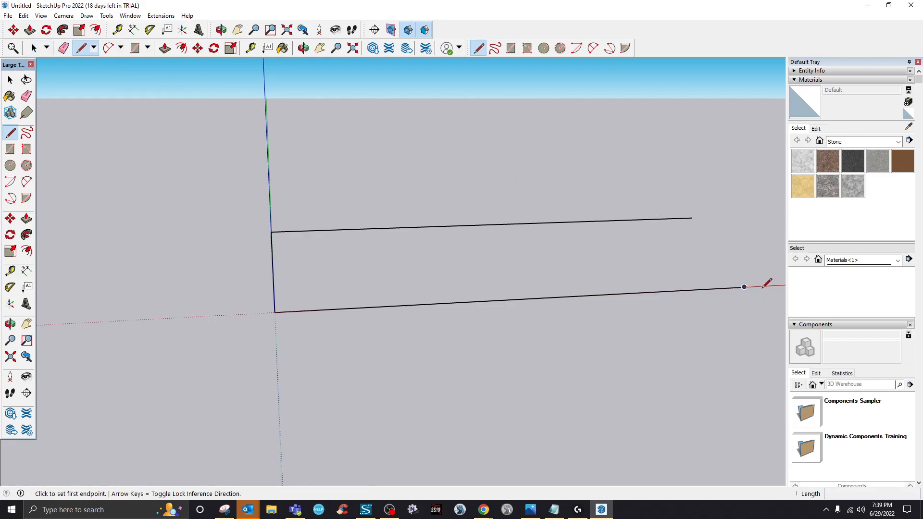
left_click(692, 218)
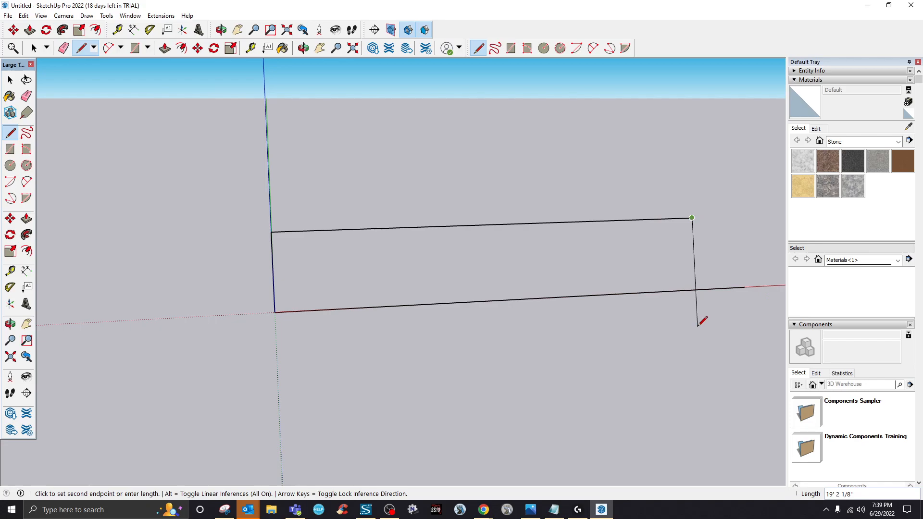
left_click(680, 325)
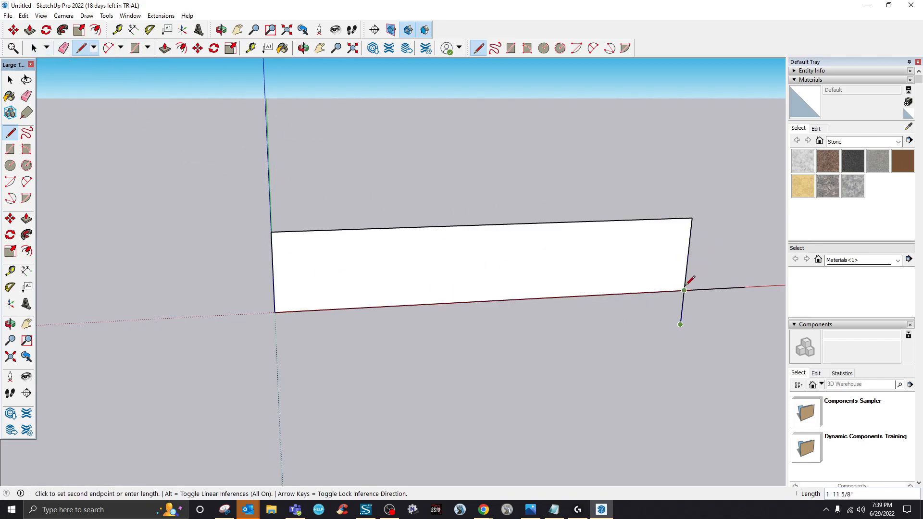
left_click(64, 50)
left_click(684, 303)
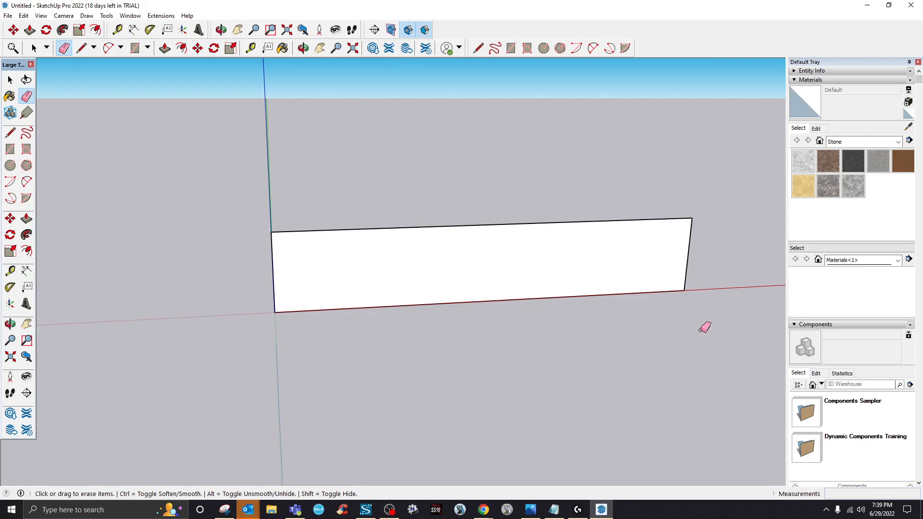
- From the outline's upper far corner, draw 1' along the red axis, 1' up the blue axis and another 1' along the red axis
left_click(303, 47)
left_click_drag(381, 298, 398, 274)
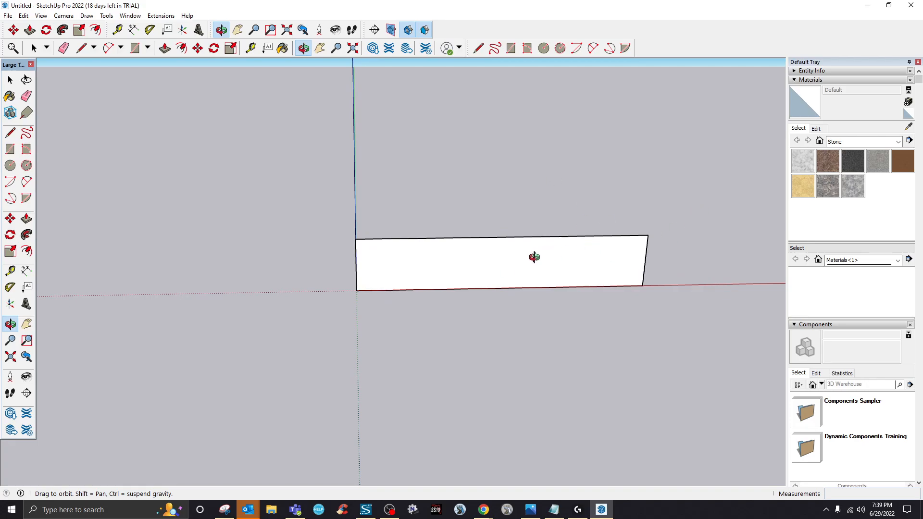
left_click_drag(532, 255, 486, 259)
left_click(86, 48)
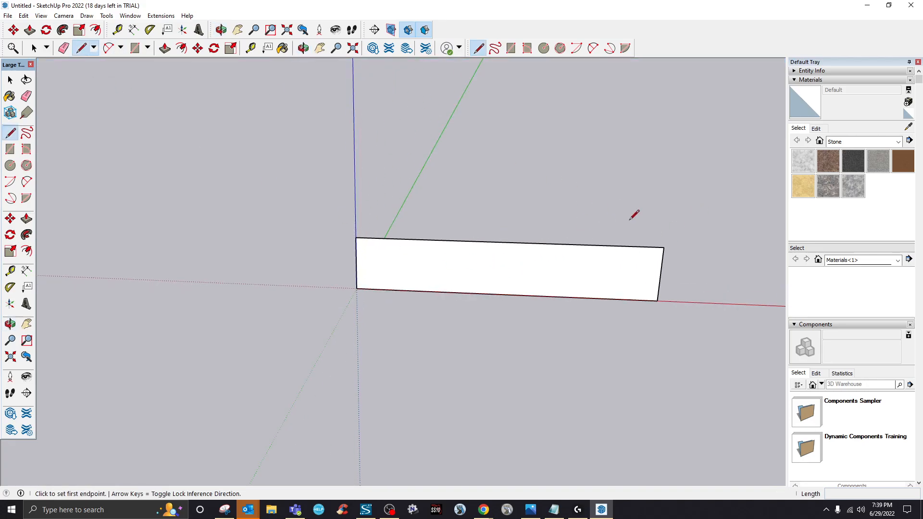
scroll(697, 242, "up", 3)
left_click(652, 247)
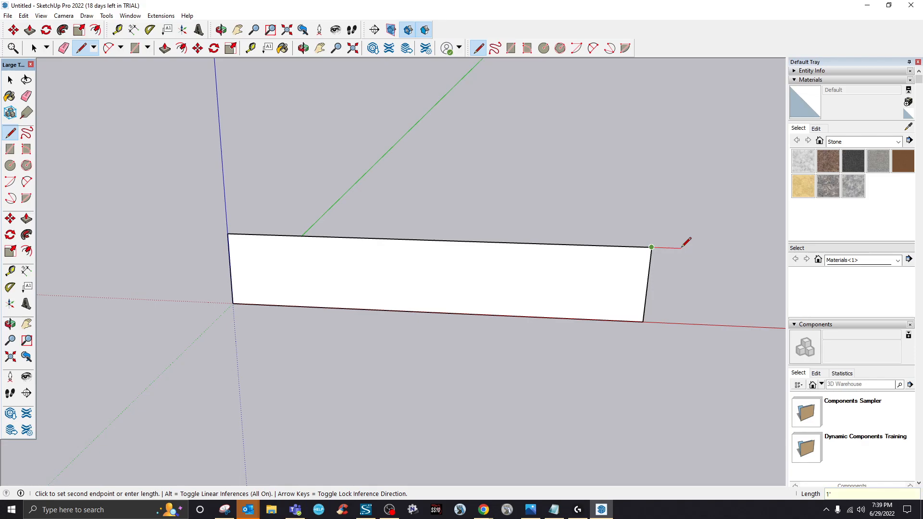
key("Return")
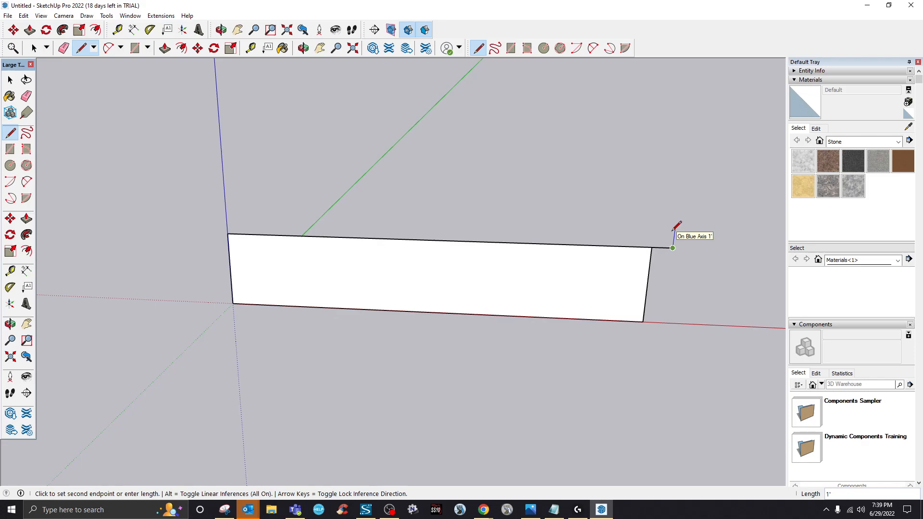
left_click(673, 230)
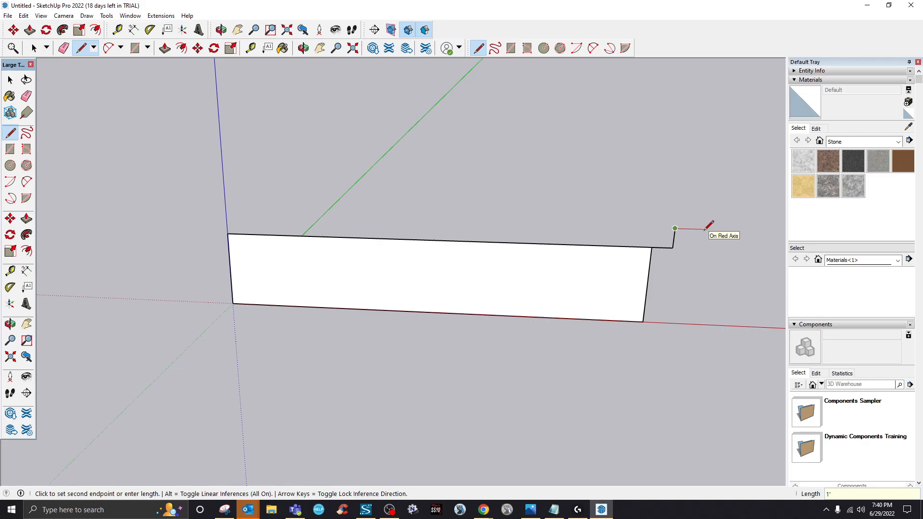
key("Return")
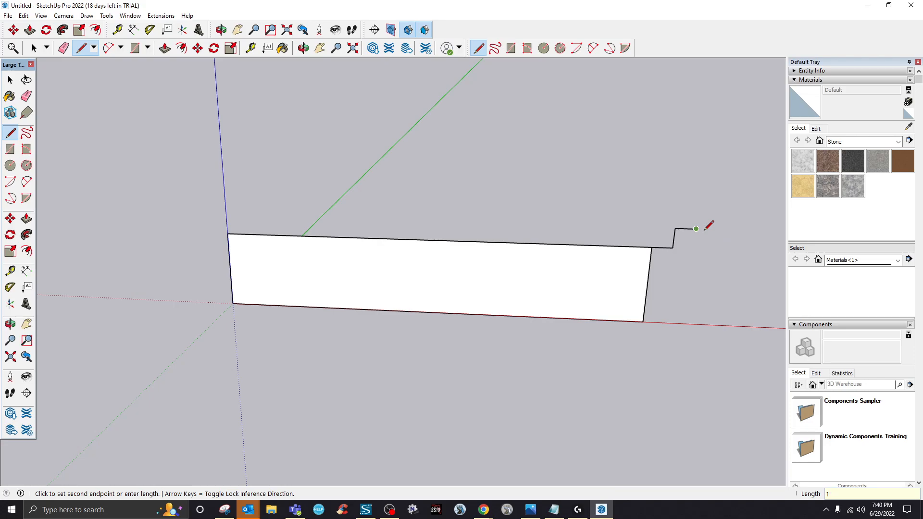
- Close the curb section with a line from its upper outer end down to the red axis and back along the axis to the outline
left_click(699, 250)
left_click(683, 323)
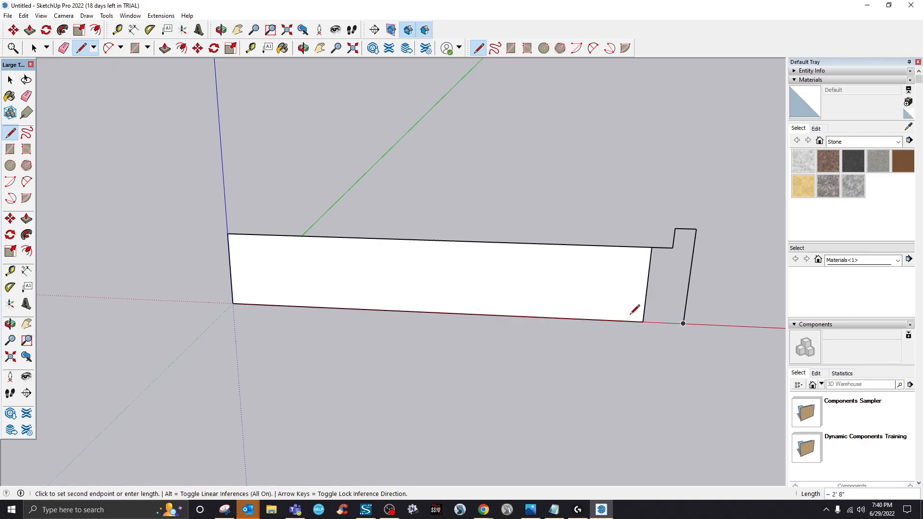
left_click(649, 319)
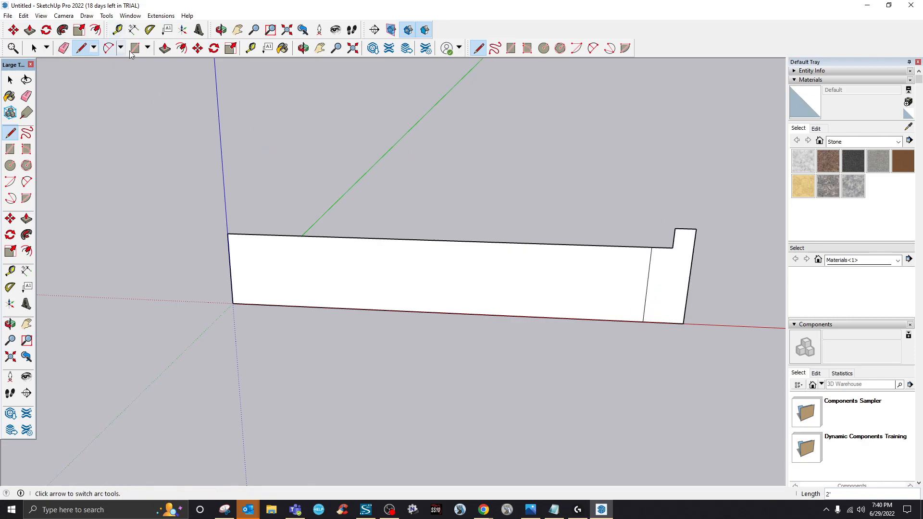
scroll(696, 228, "up", 5)
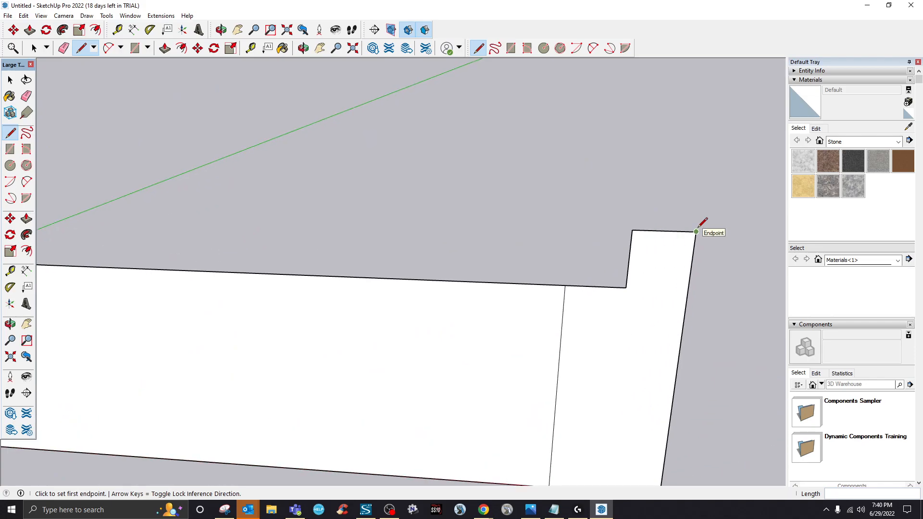
left_click(108, 47)
left_click(594, 275)
left_click(647, 232)
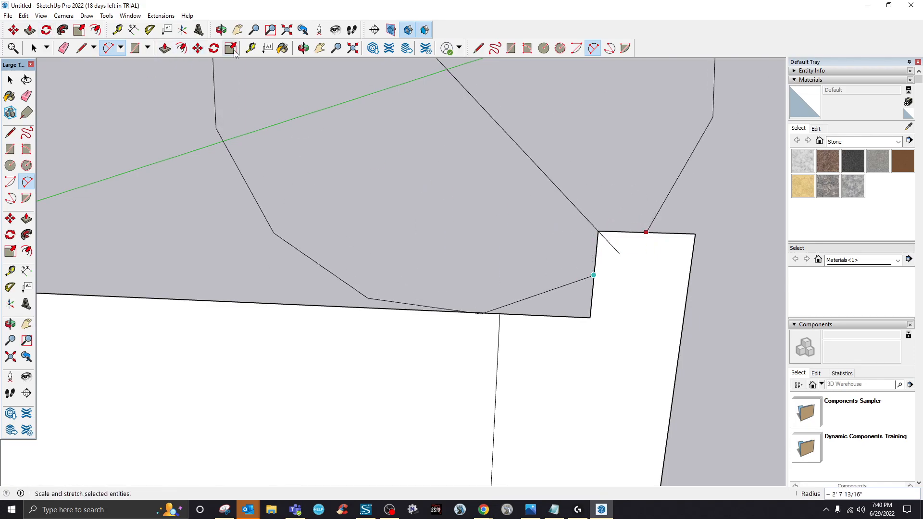
- Draw a 6" radius arc across the curb's upper inner corner and a tangent arc from its lower end onto the gutter line
left_click(303, 48)
left_click_drag(576, 329, 587, 245)
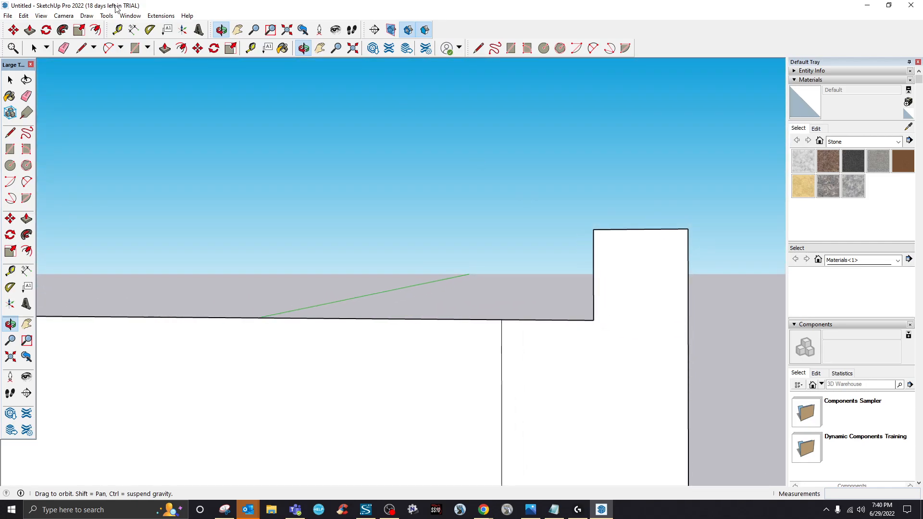
left_click(108, 48)
left_click(640, 229)
left_click(594, 275)
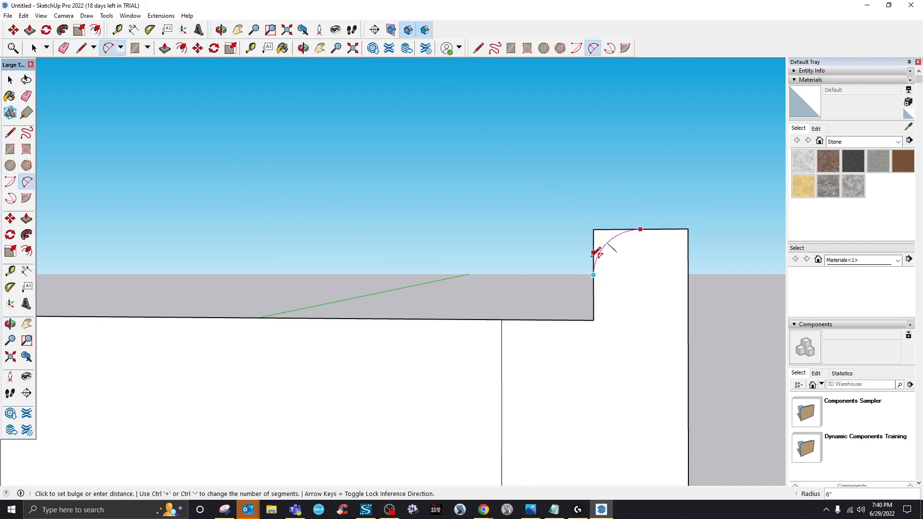
left_click(597, 252)
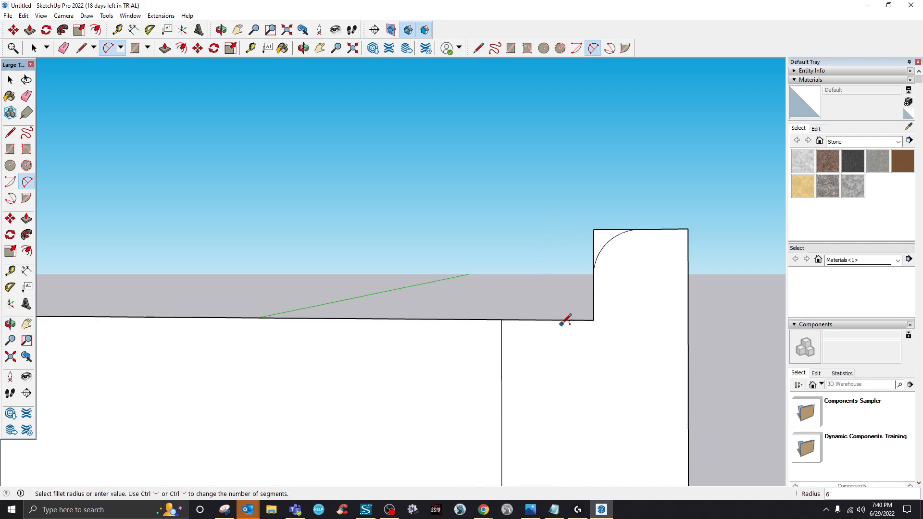
left_click(594, 275)
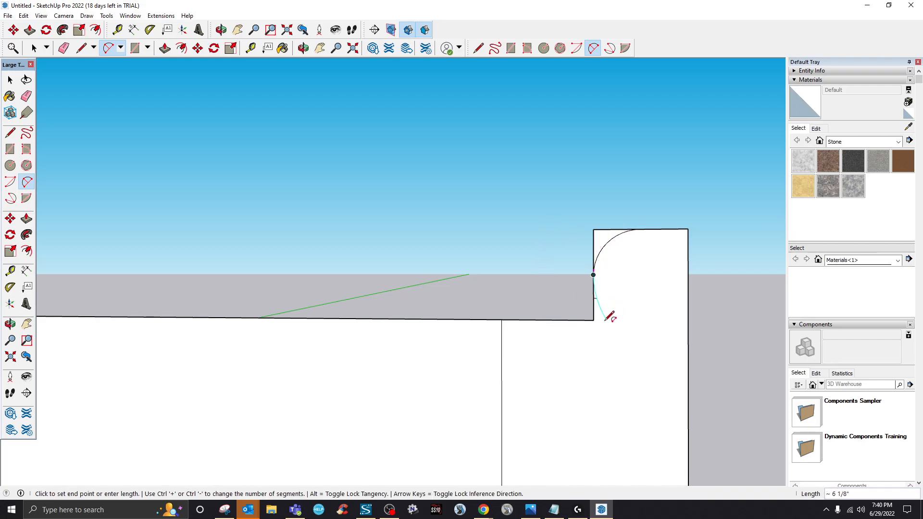
left_click(555, 318)
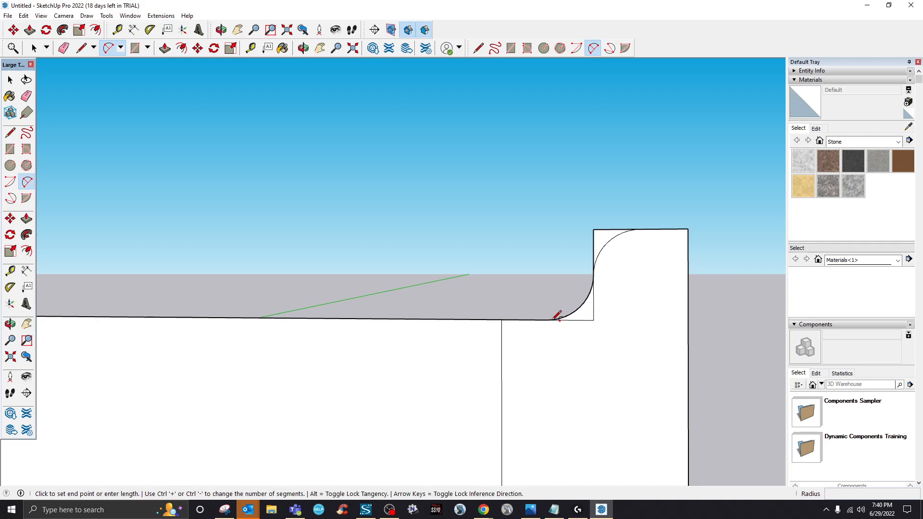
- Erase the leftover straight corner edges beside the two curb arcs
left_click(63, 48)
left_click(601, 229)
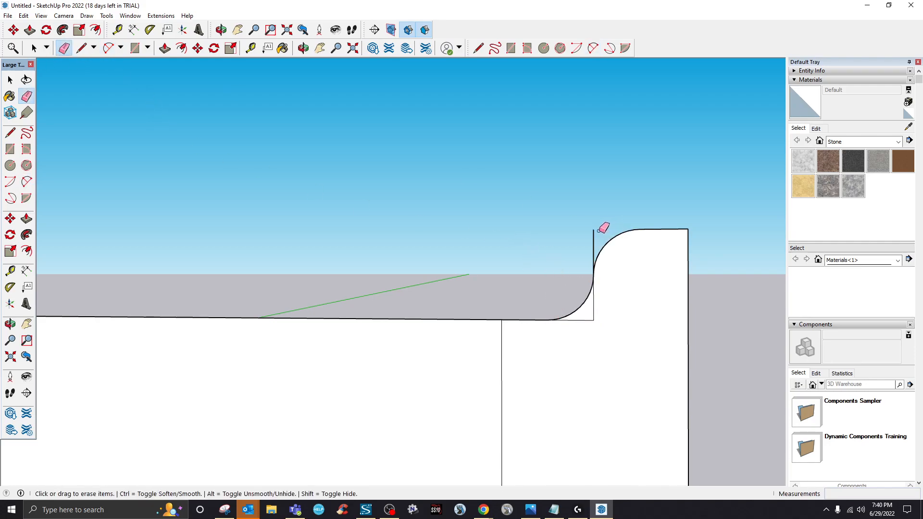
left_click(595, 297)
- Add a 5' wide section beside the curb, level with its upper edge and closed down to the red axis
scroll(339, 292, "down", 4)
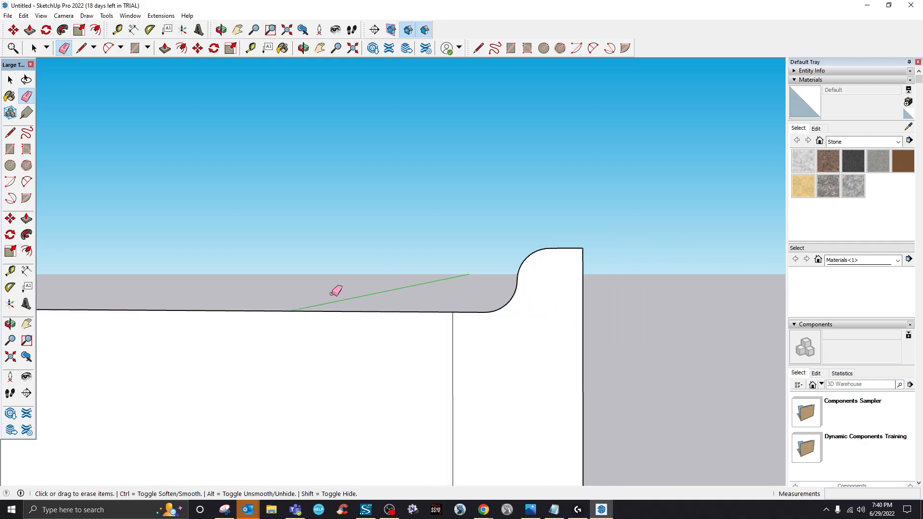
scroll(344, 289, "down", 1)
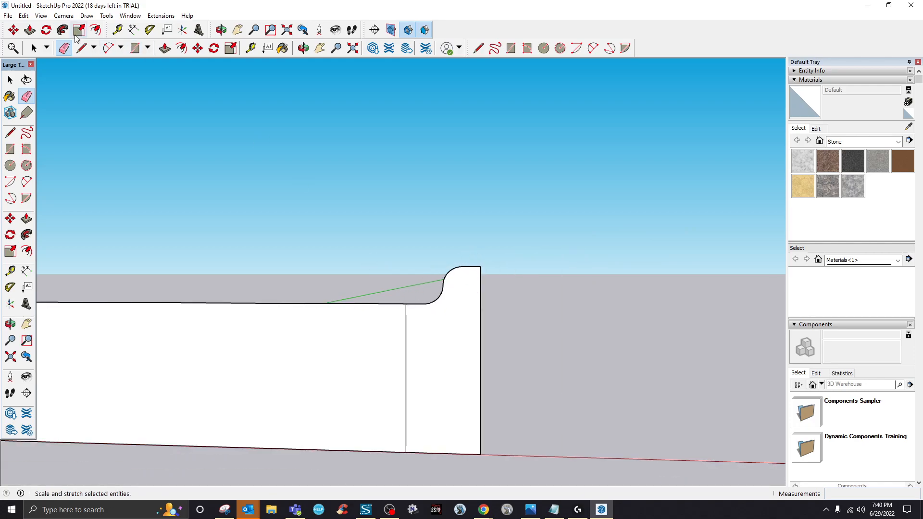
left_click(81, 48)
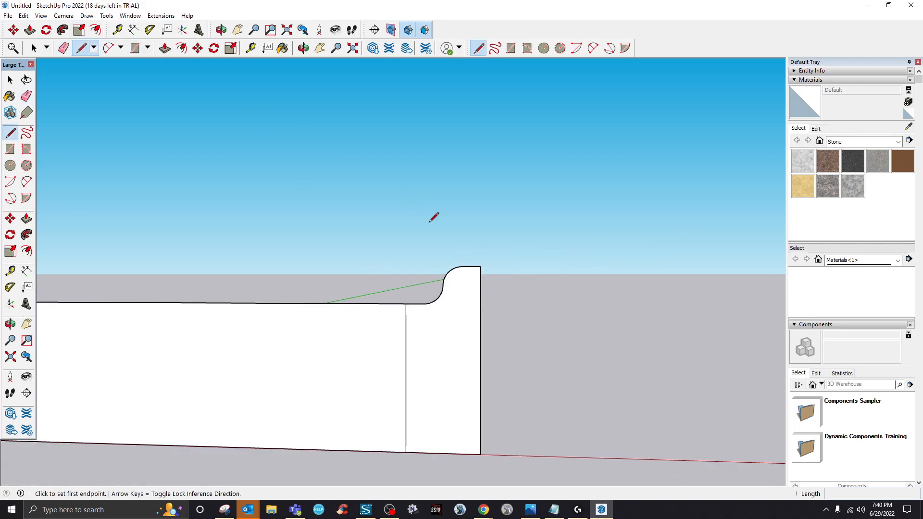
left_click(480, 267)
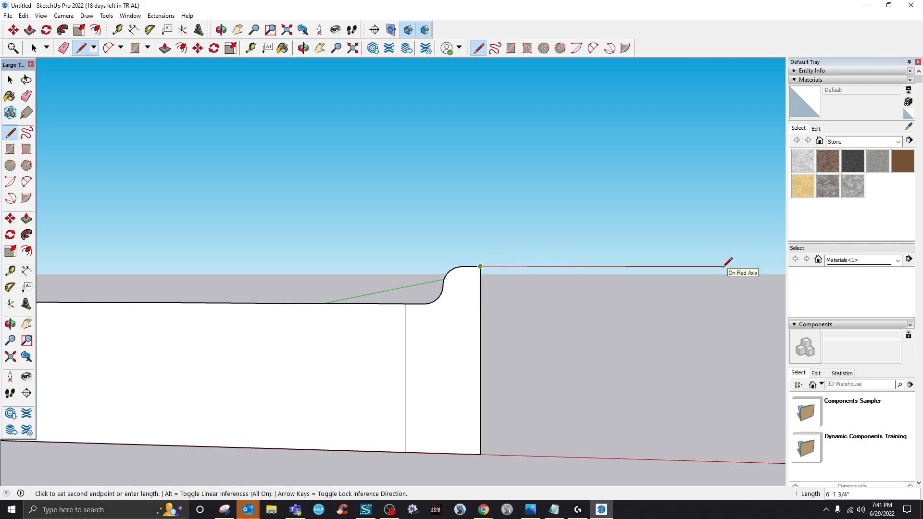
type("5'")
key("Return")
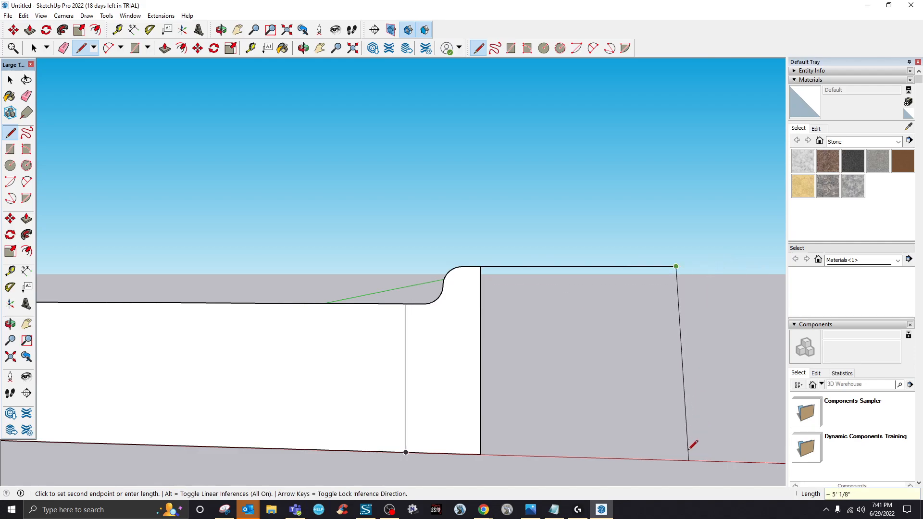
left_click(676, 461)
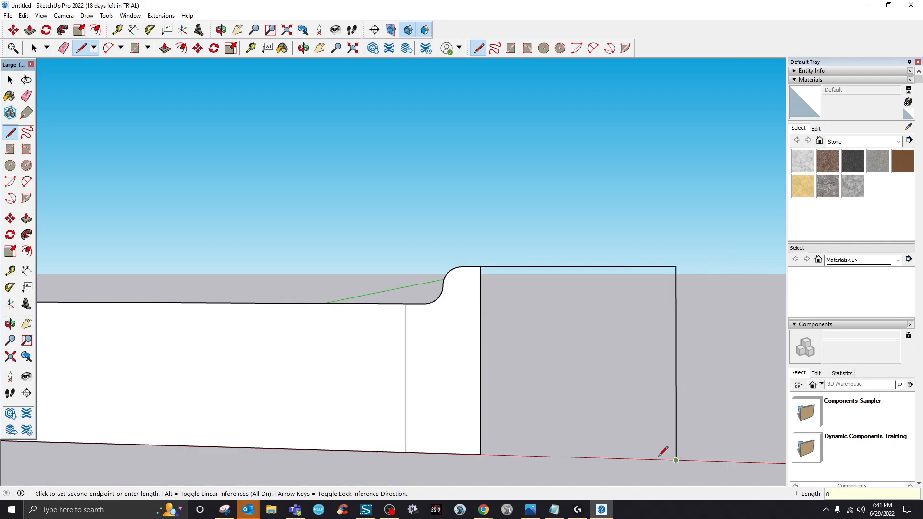
left_click(480, 455)
- Add a 6' wide section beyond the 5' one, level with its upper edge and closed down to the red axis
scroll(445, 370, "down", 2)
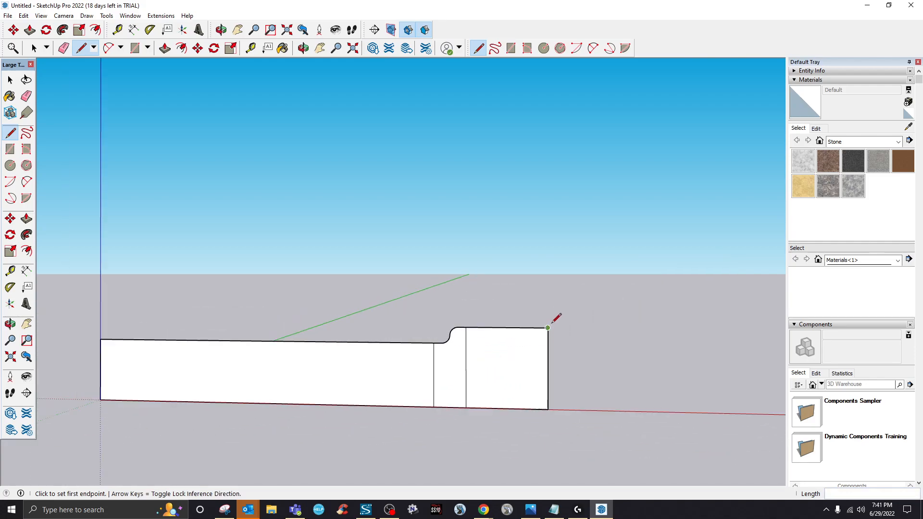
left_click(548, 328)
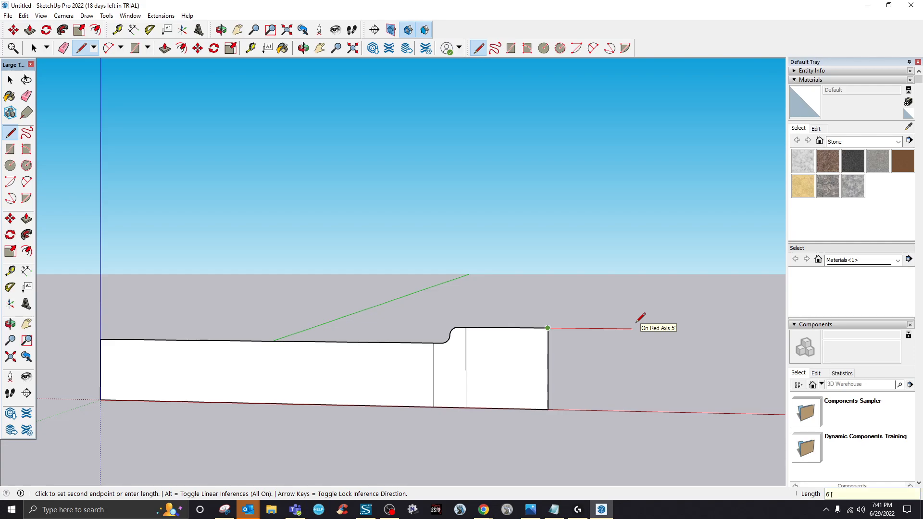
key("Return")
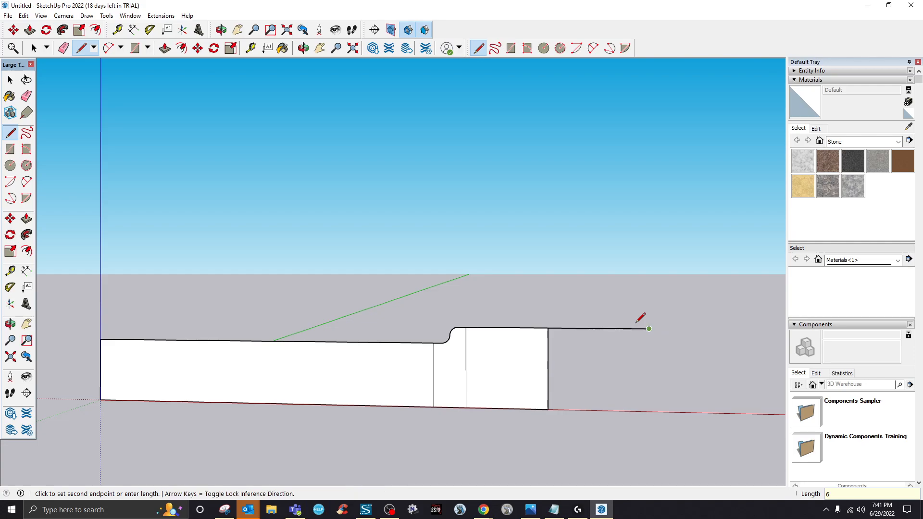
left_click(650, 411)
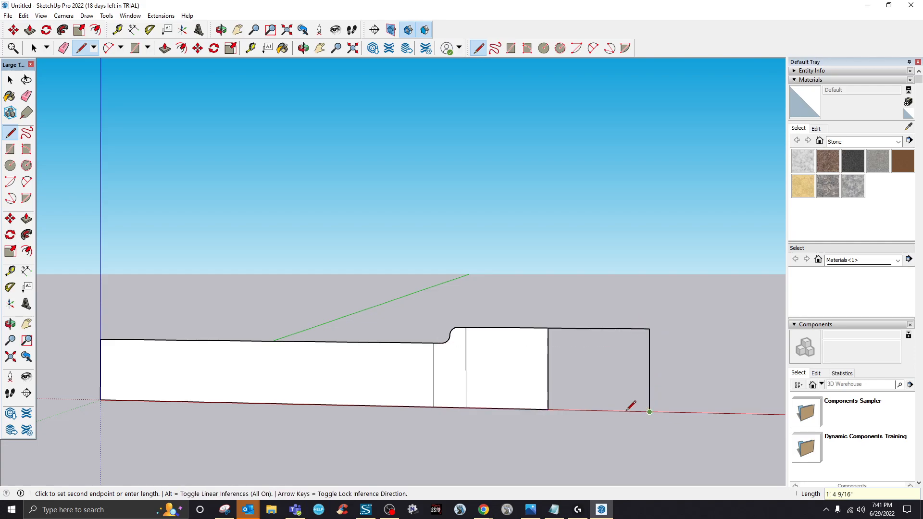
left_click(548, 409)
- Copy all four faces of the half profile and paste the copy along the red axis on the other side of the origin
scroll(688, 428, "down", 3)
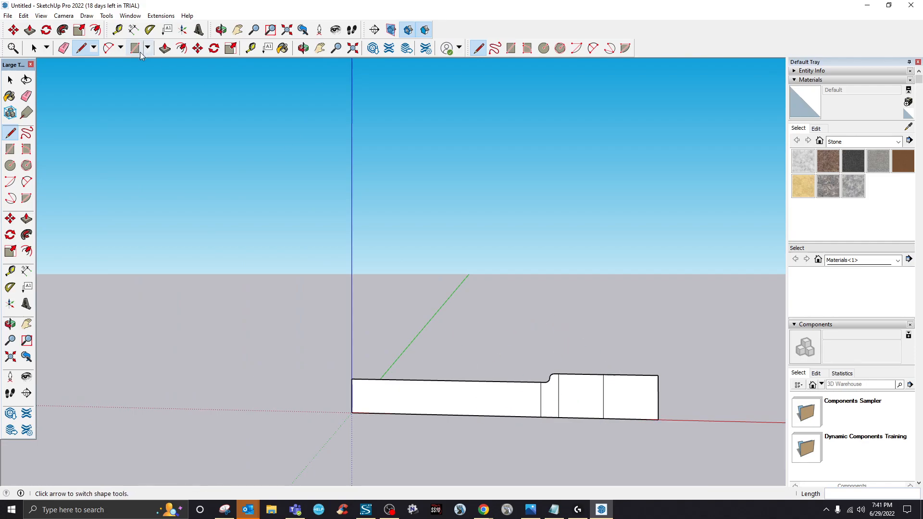
left_click(35, 47)
left_click_drag(313, 279, 523, 361)
left_click(505, 400)
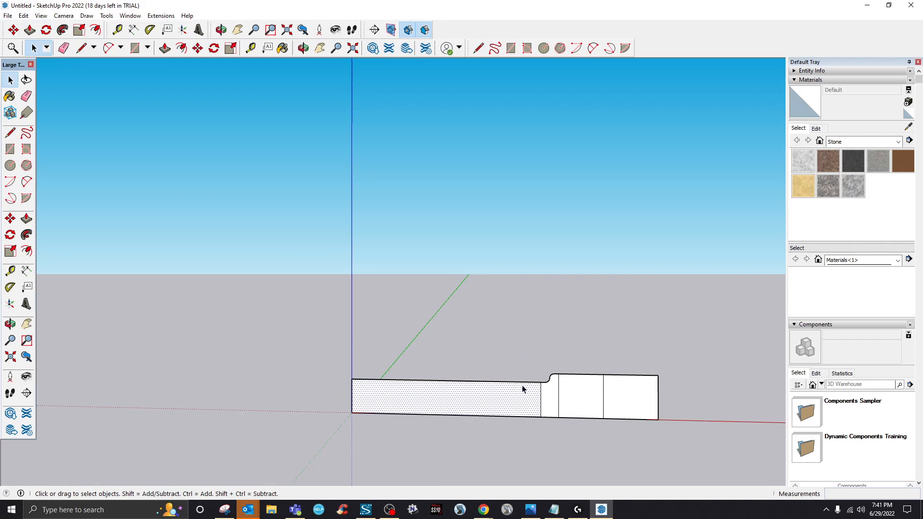
left_click(551, 401, "shift")
left_click(575, 402, "ctrl")
left_click(632, 406, "ctrl")
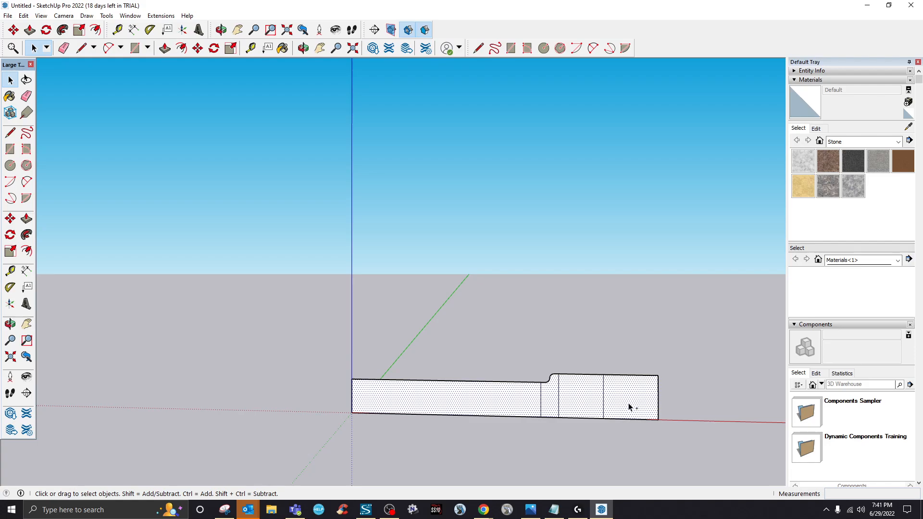
key("ctrl+v")
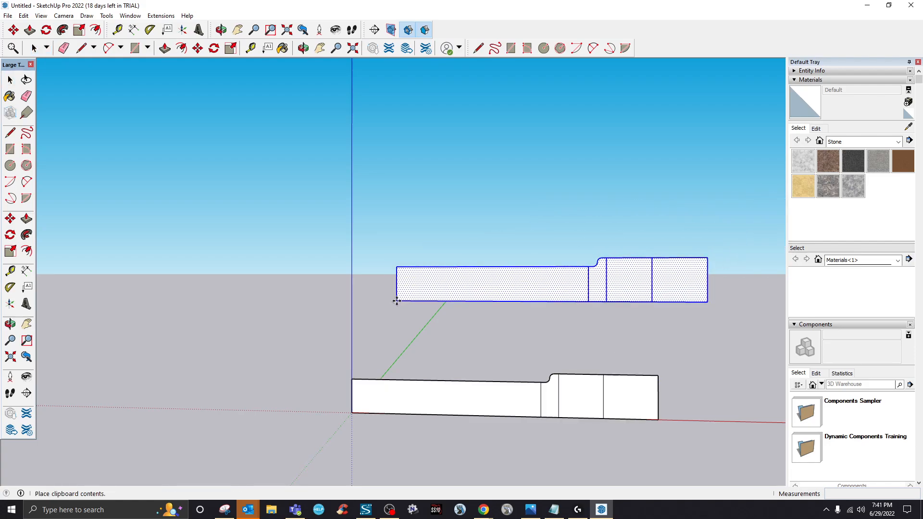
scroll(396, 301, "down", 1)
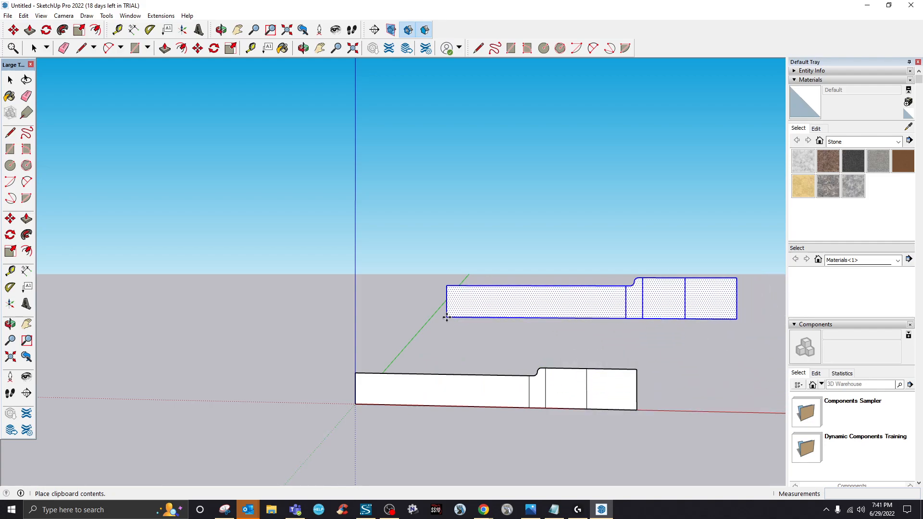
scroll(488, 316, "down", 2)
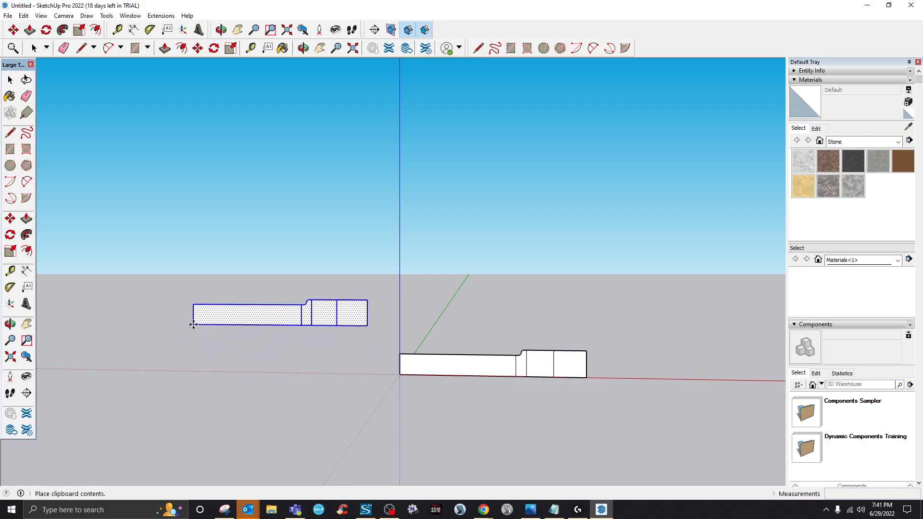
left_click(204, 361)
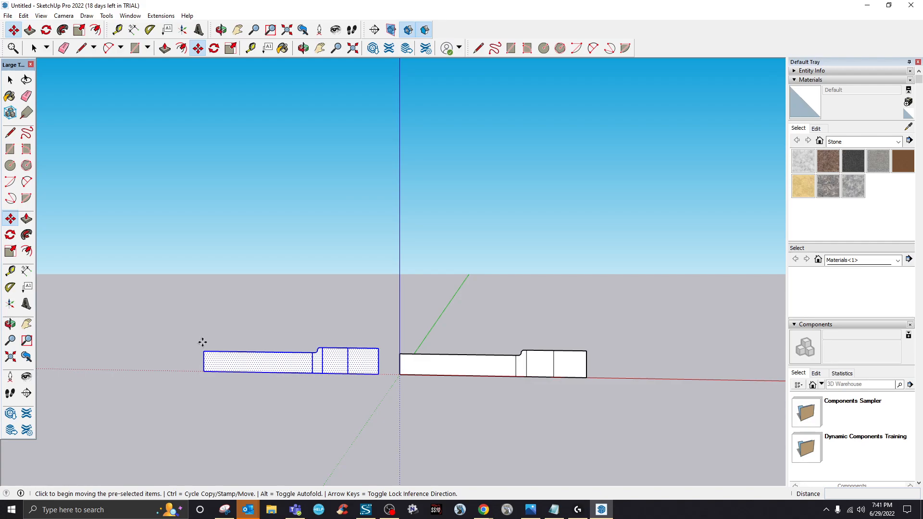
- Flip the copied profile along the red direction and move its roadway end to meet the original profile at the centreline
right_click(214, 357)
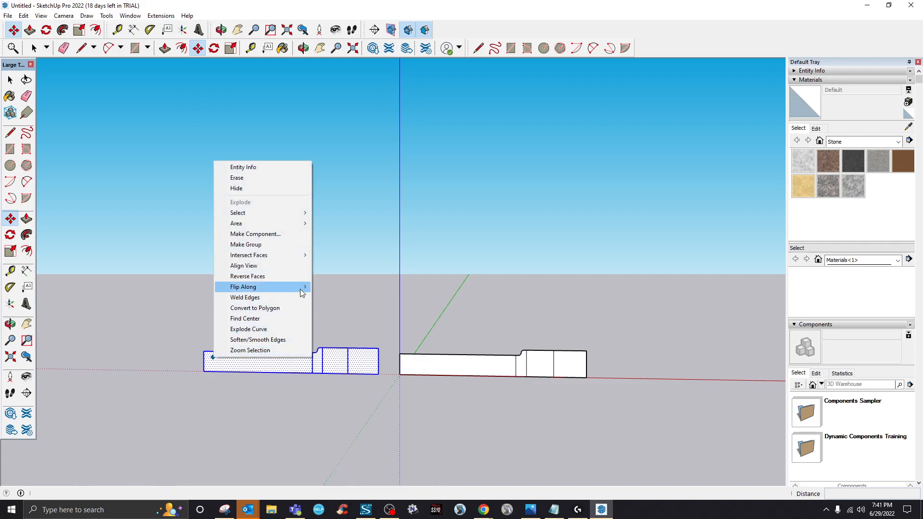
mouse_move(303, 289)
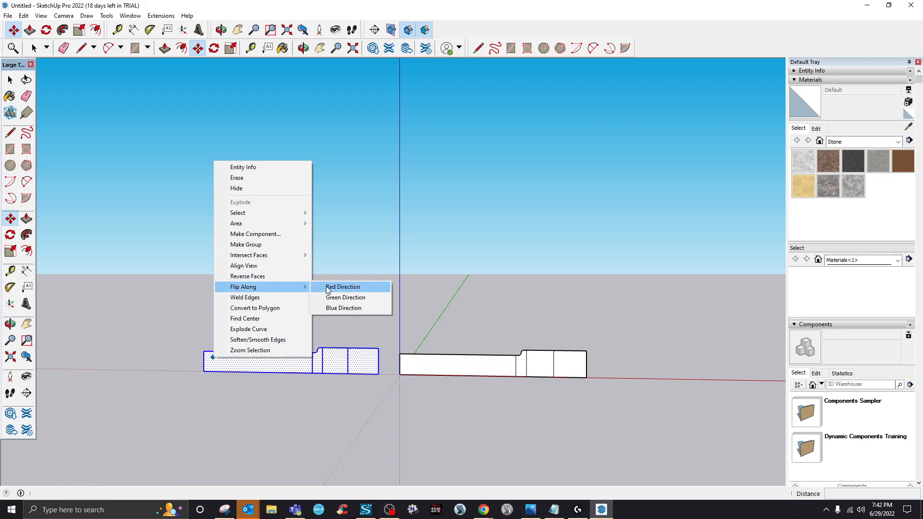
left_click(348, 289)
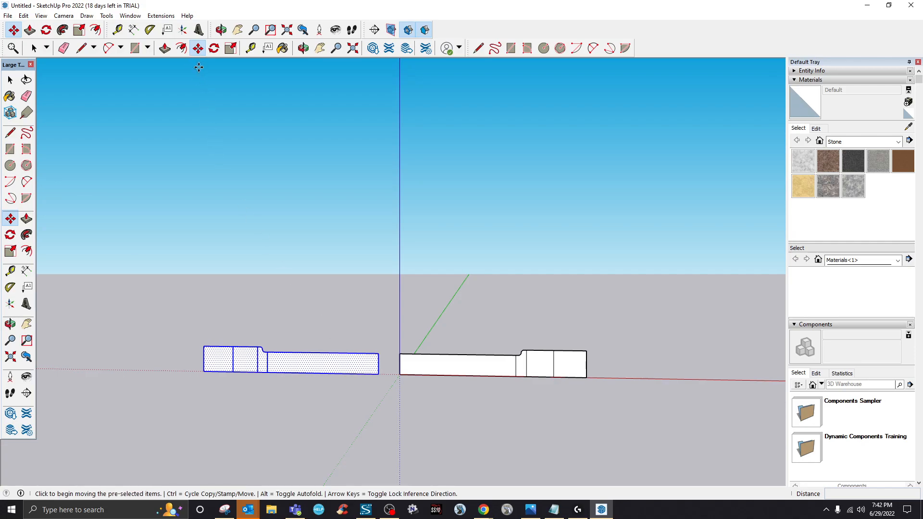
left_click(378, 352)
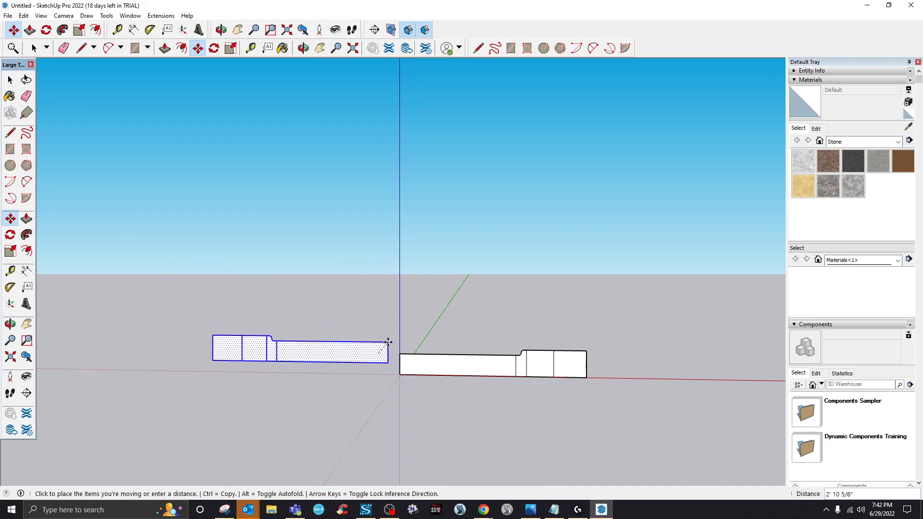
left_click(401, 354)
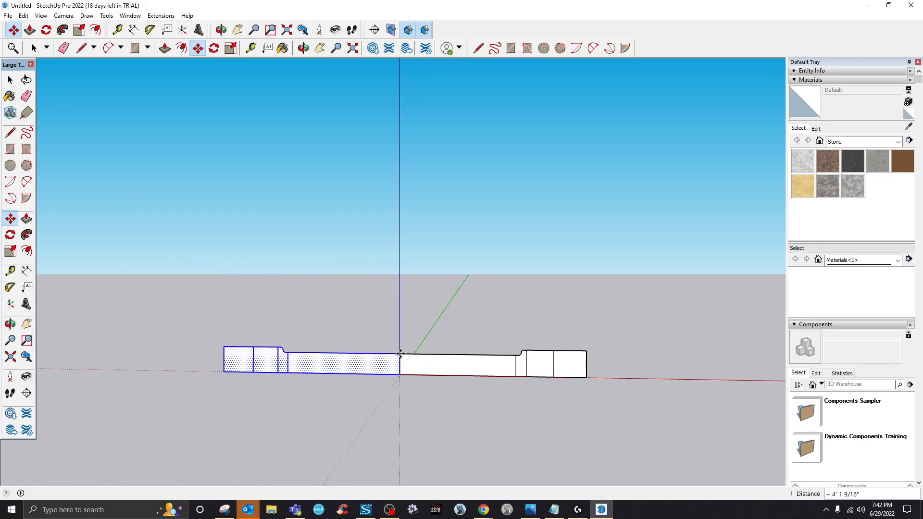
- Push/Pull the original half's roadway face back 100'
left_click(34, 48)
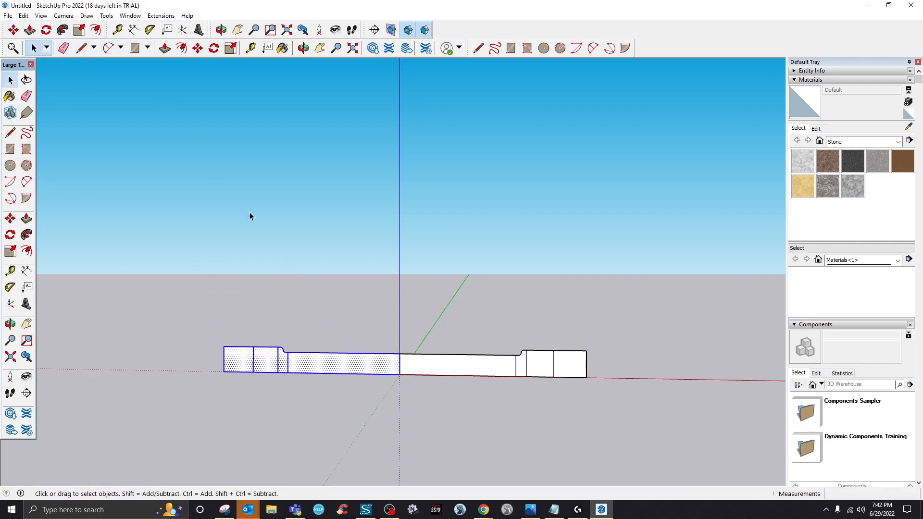
left_click(287, 258)
left_click_drag(196, 295, 630, 426)
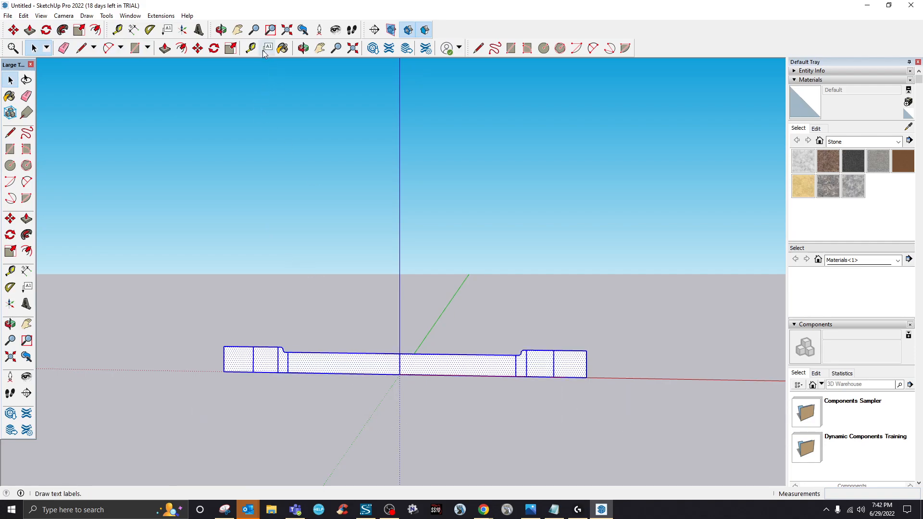
left_click(165, 48)
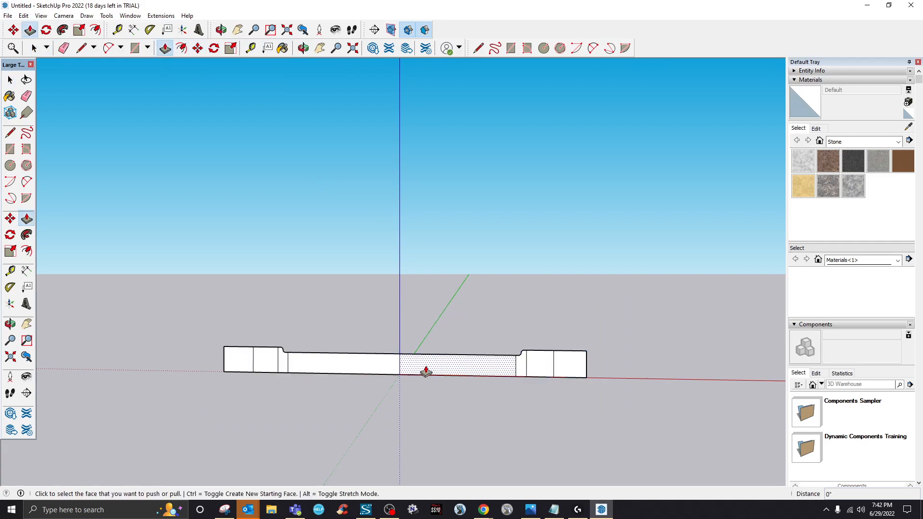
left_click(466, 364)
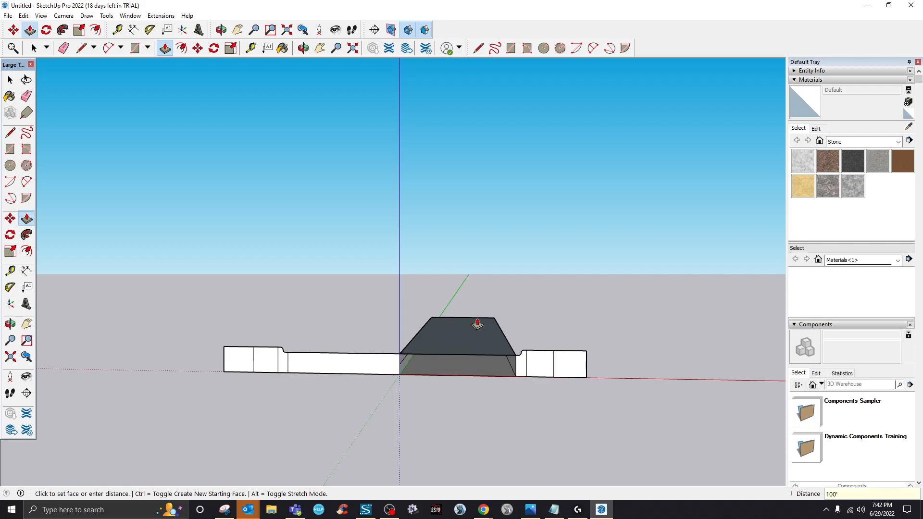
key("Return")
- Push/Pull the curb and gutter face and the 5' and 6' strip faces of the original half back 100'
scroll(473, 344, "up", 4)
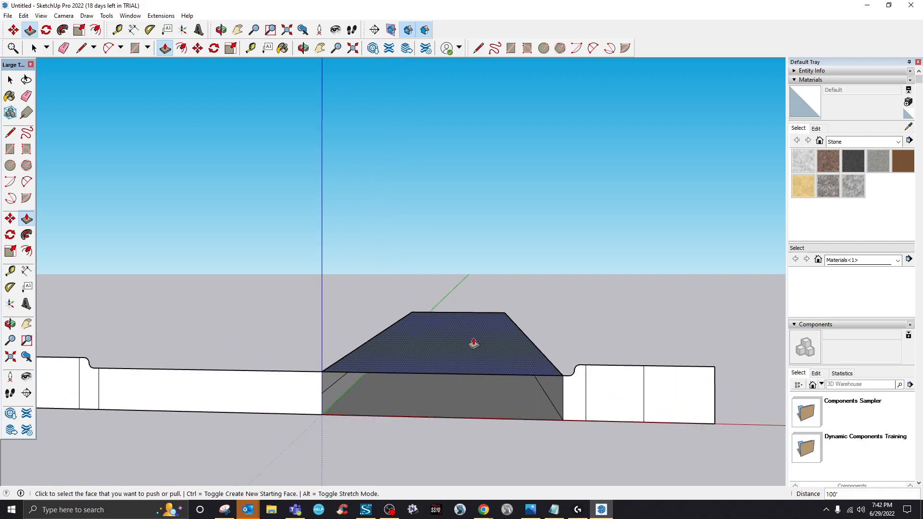
left_click(577, 404)
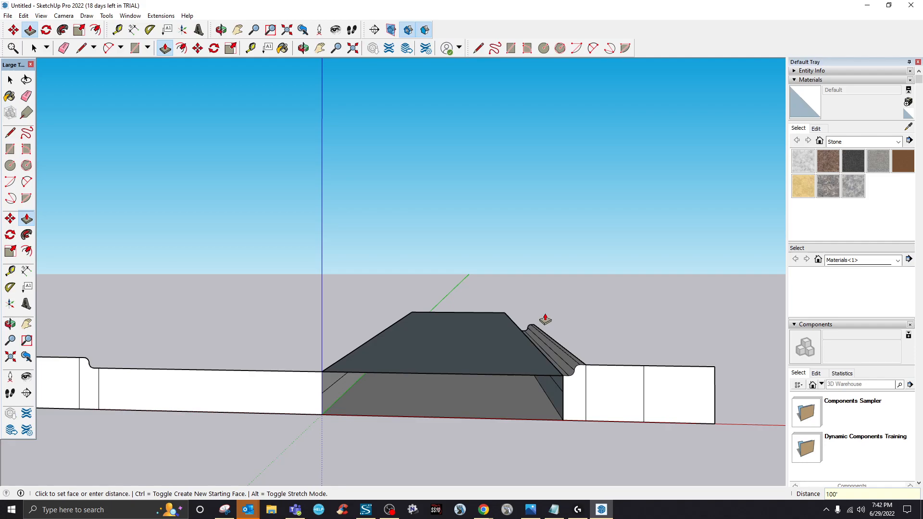
left_click(545, 320)
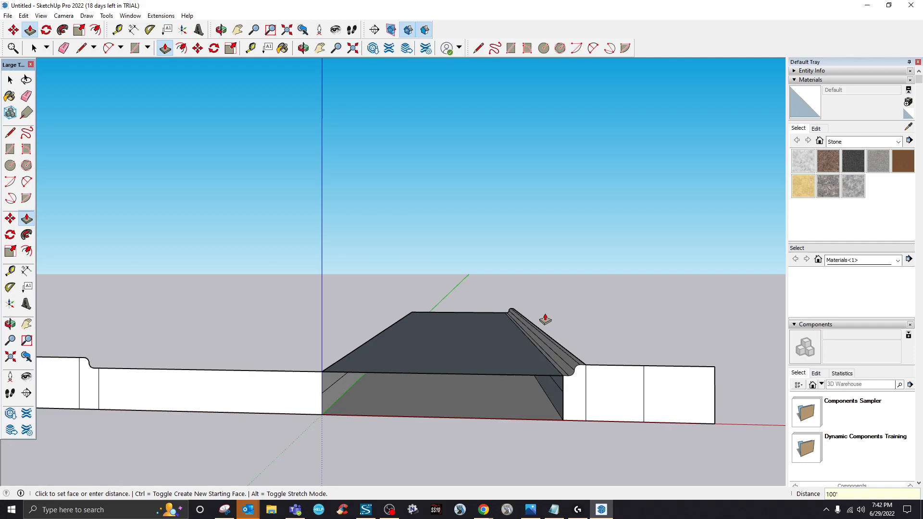
left_click(624, 391)
type("100'")
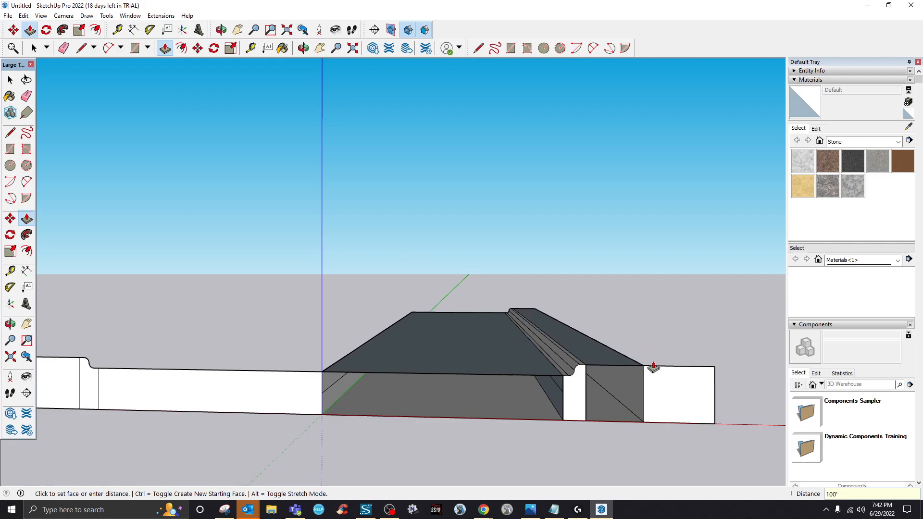
left_click(663, 391)
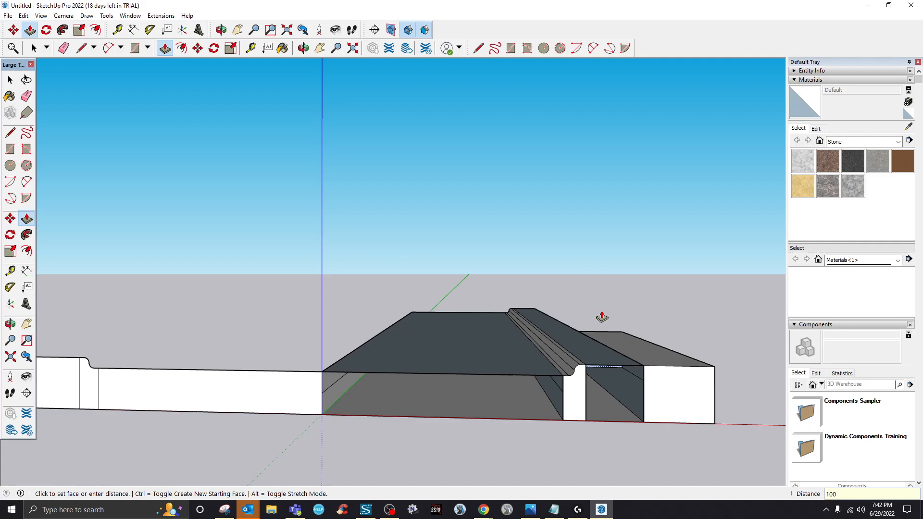
key("Return")
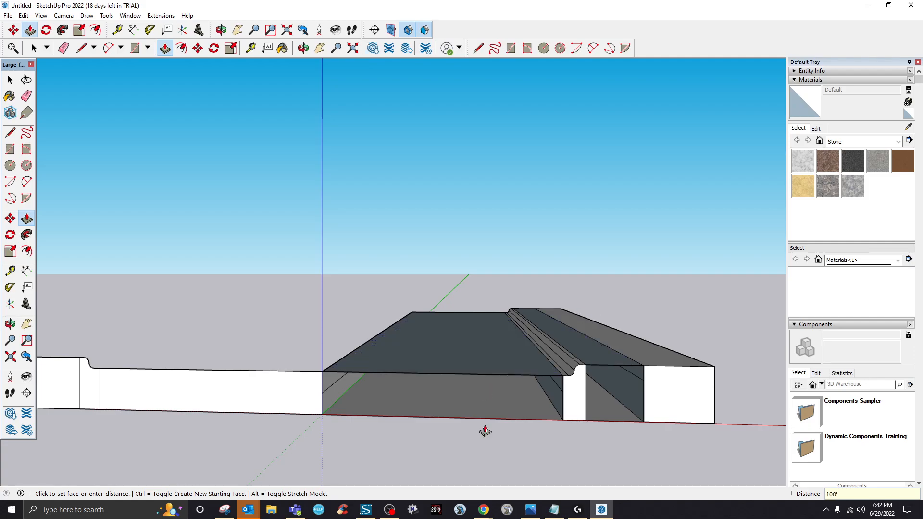
- Push/Pull the mirrored half's roadway face and its curb and gutter face back 100'
scroll(587, 368, "down", 2)
left_click(360, 394)
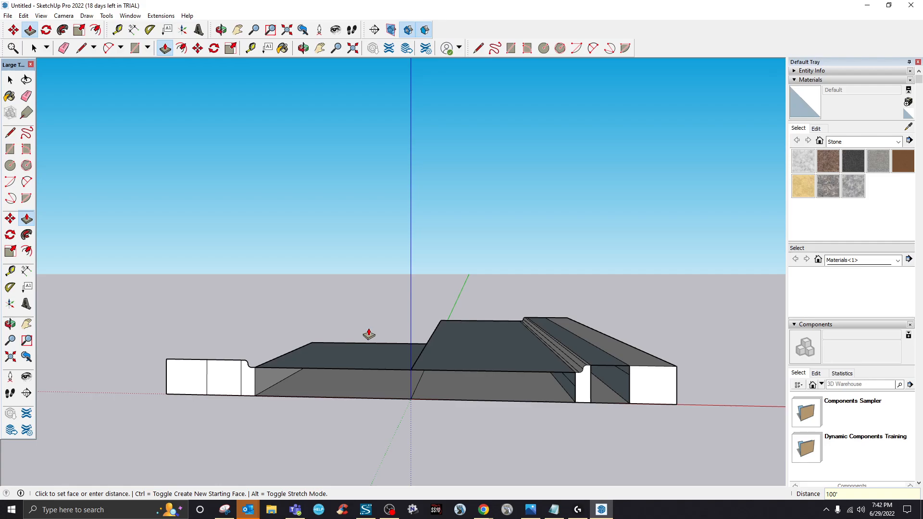
left_click(368, 334)
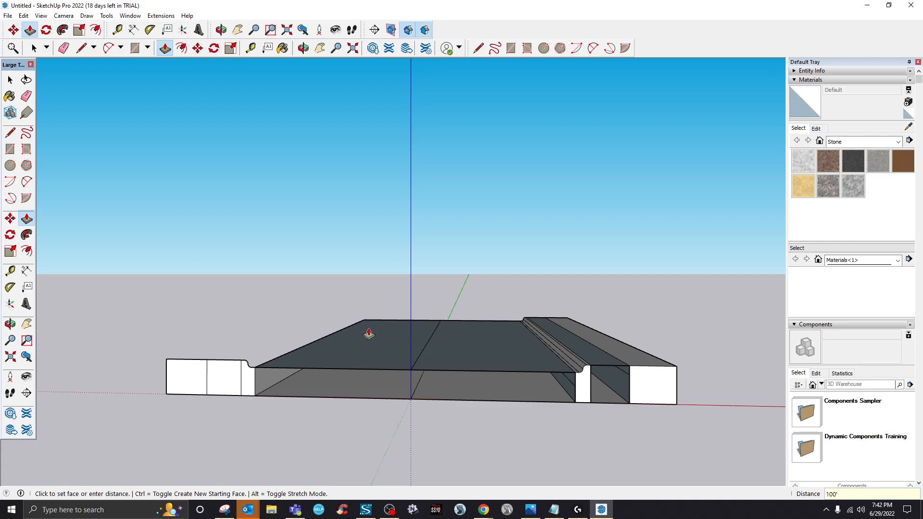
left_click(245, 377)
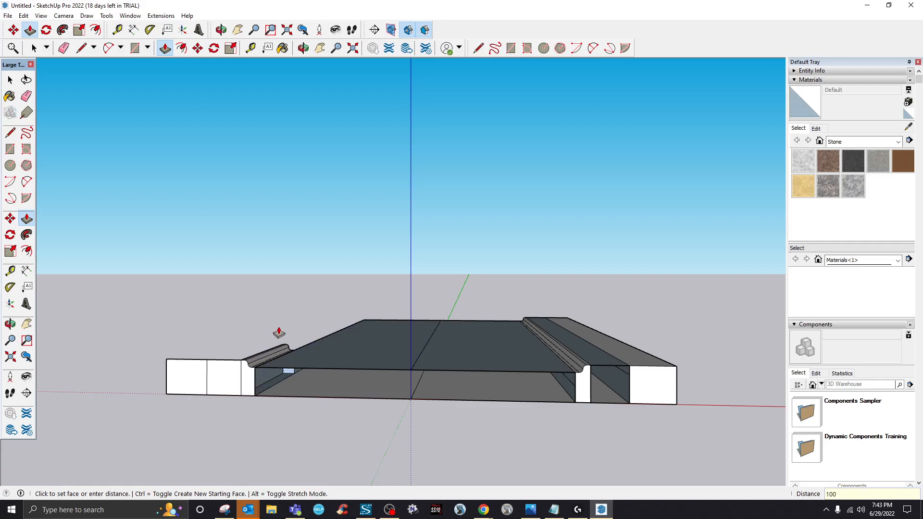
type("100'")
key("Return")
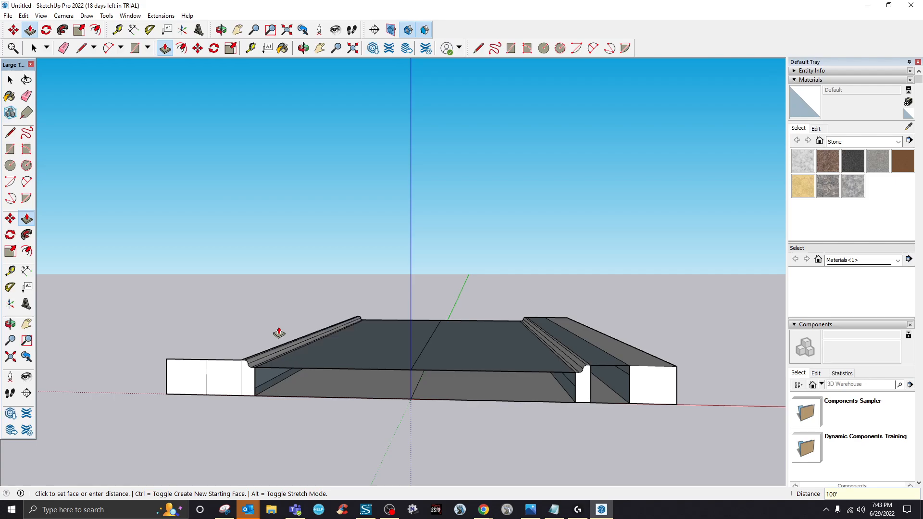
- Push/Pull the mirrored half's 5' and 6' strip faces back 100'
left_click(220, 371)
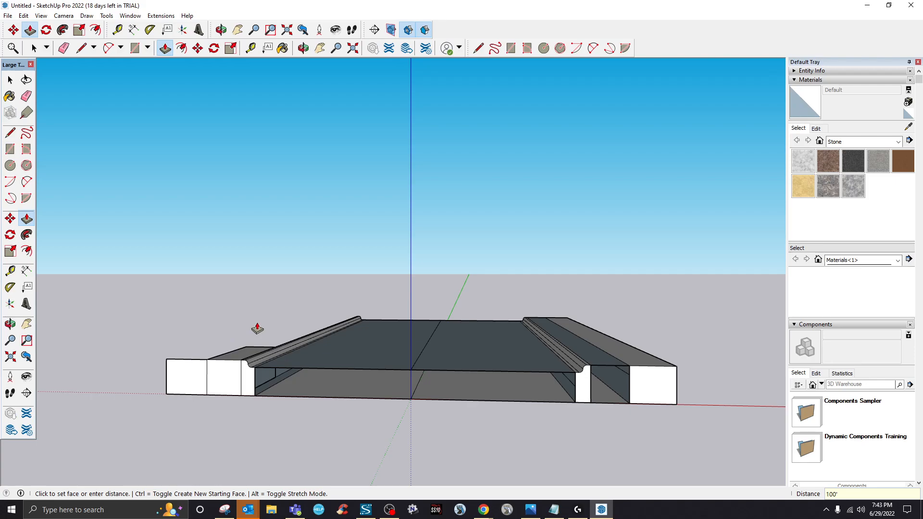
left_click(181, 377)
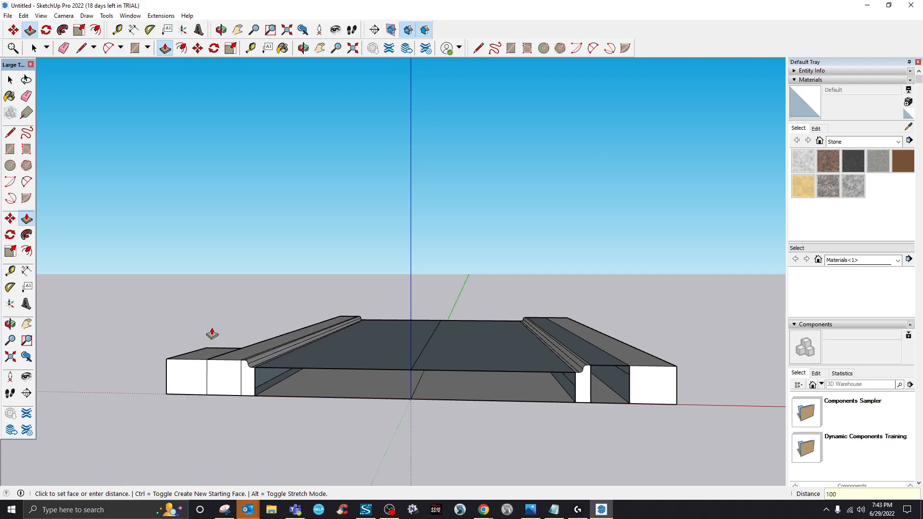
key("Escape")
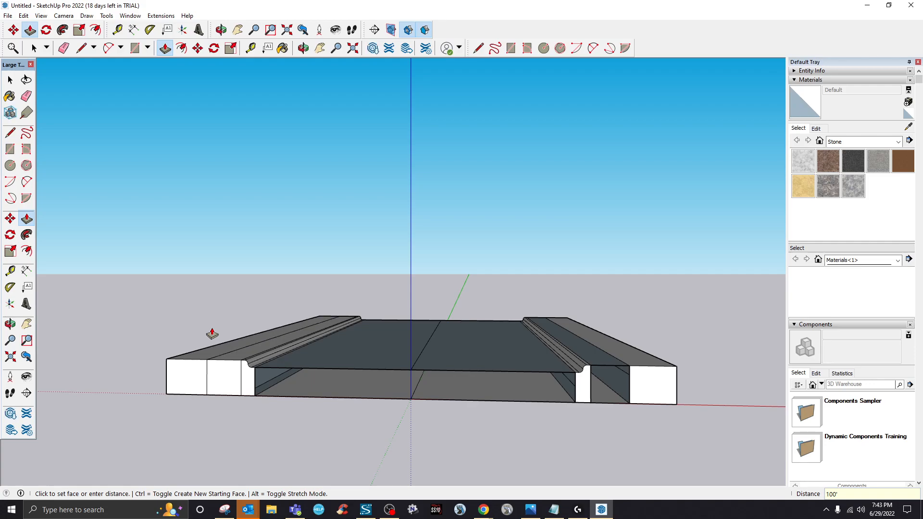
- Draw lines along the lower front edges of the mirrored roadway half and the original 5' strip to close the open front faces
left_click(81, 47)
left_click(256, 395)
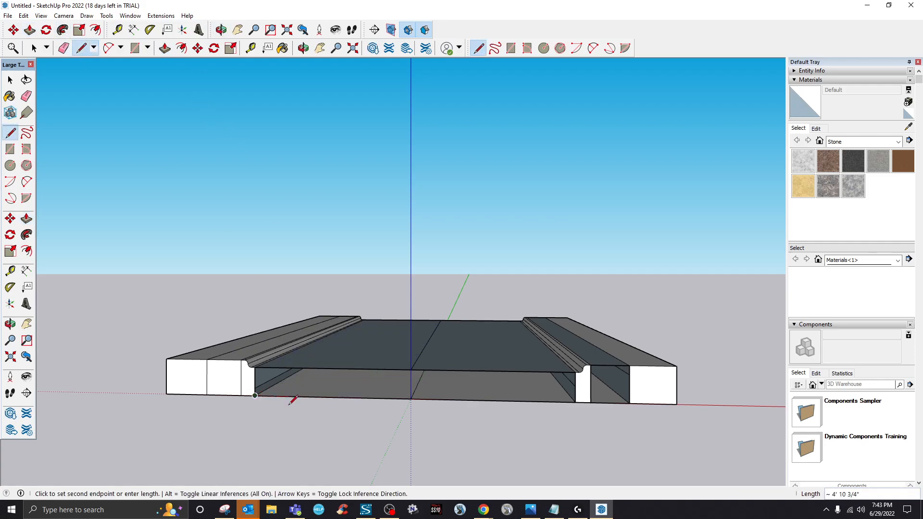
left_click(414, 402)
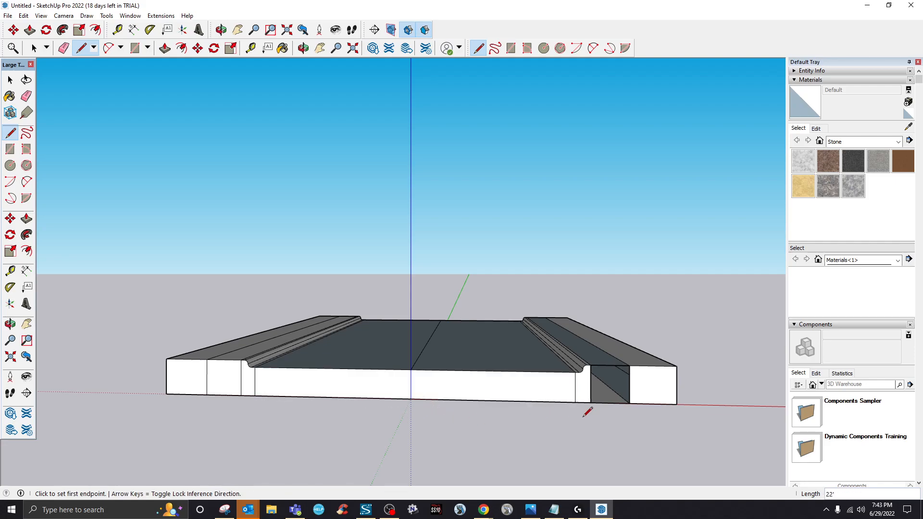
left_click(592, 403)
left_click(629, 404)
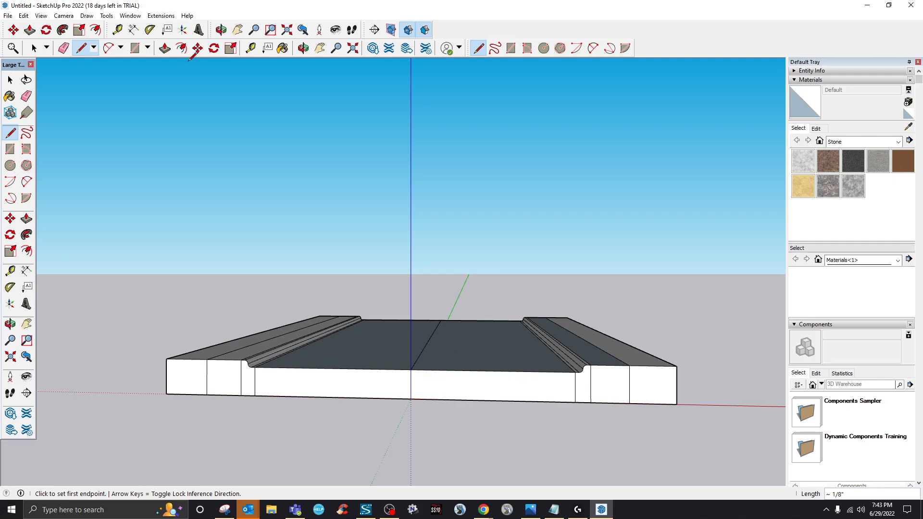
- Erase the lower front edge of the mirrored roadway half and inspect the road model from underneath
left_click(64, 48)
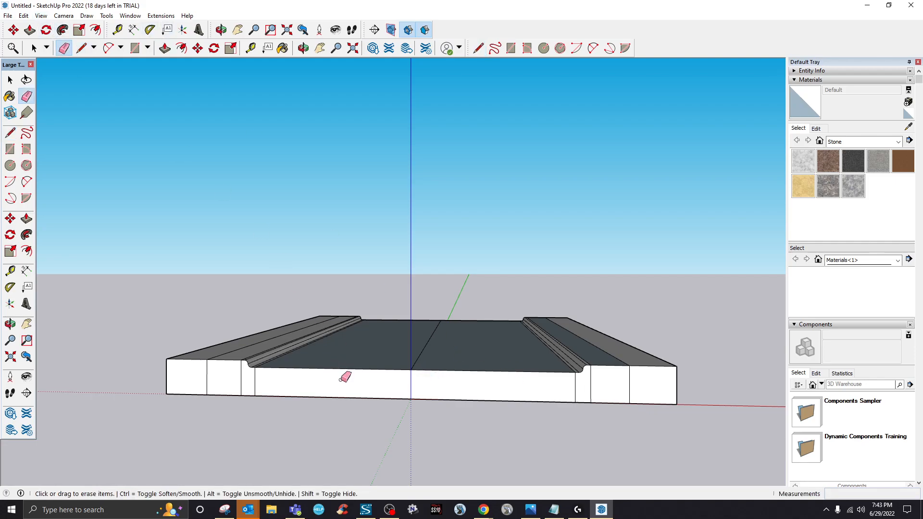
left_click(349, 396)
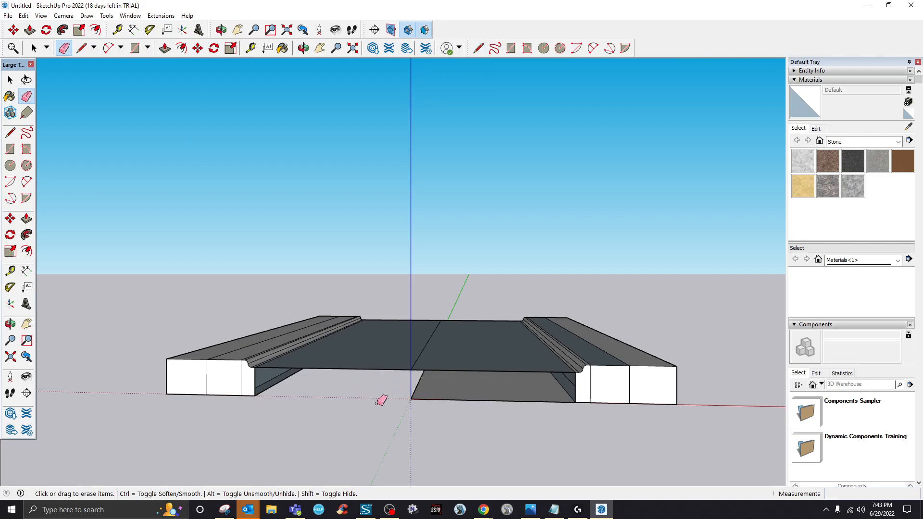
left_click(304, 48)
left_click_drag(422, 405, 456, 334)
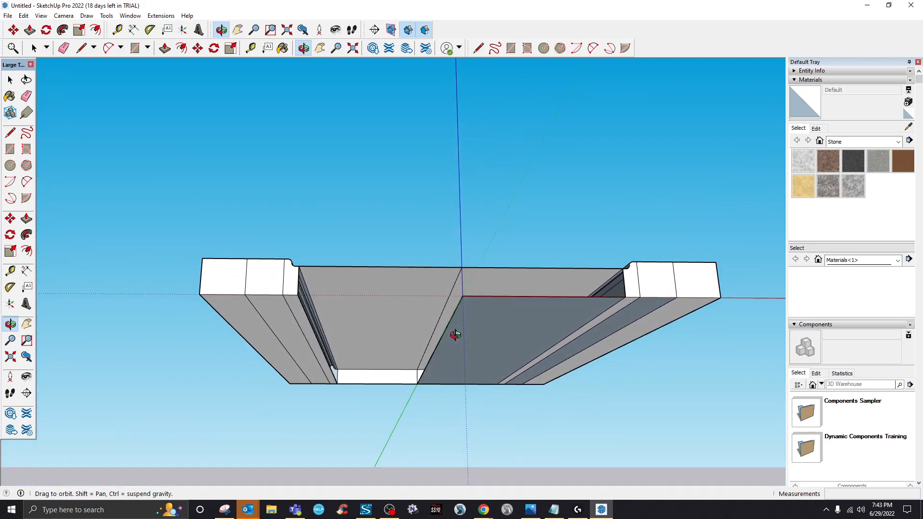
- Redraw the 22' line along the lower front edge of the mirrored roadway half to close the open front and underside faces
left_click(81, 48)
left_click(463, 296)
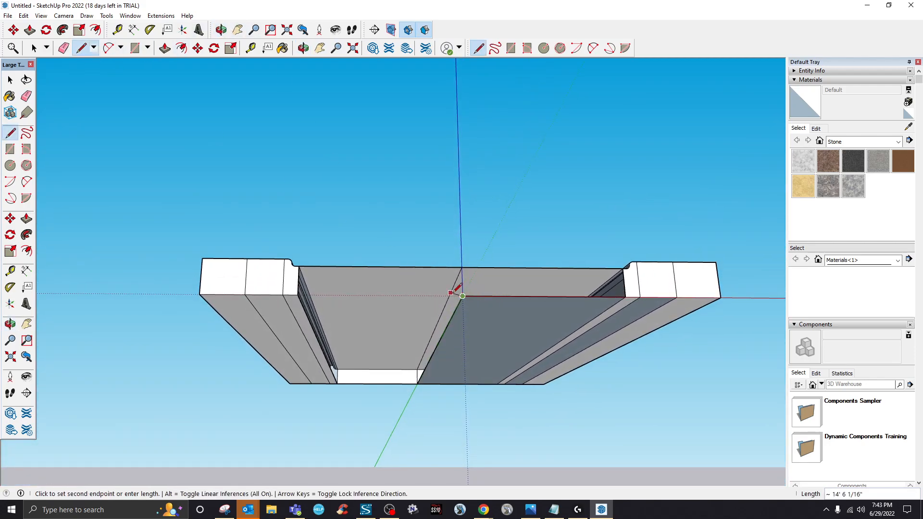
left_click(300, 295)
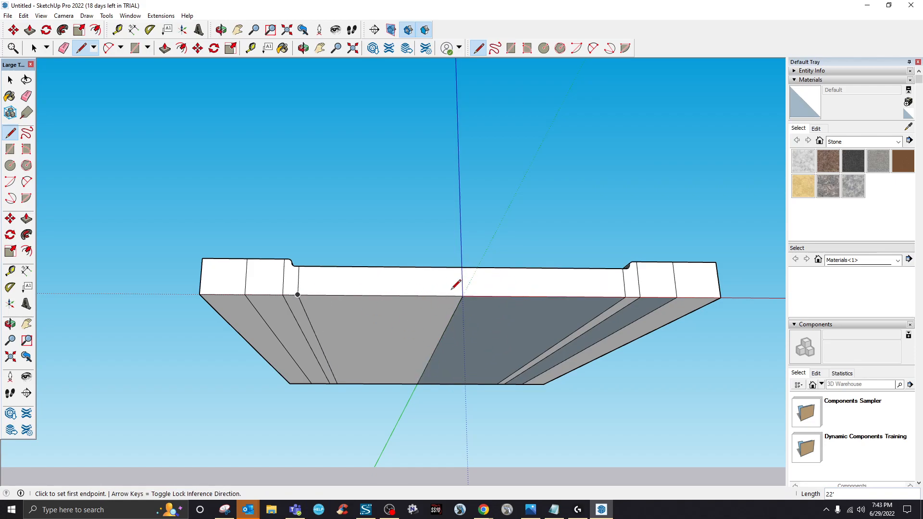
- Draw two 100' lane lines lengthwise on the road surface, one midway across each roadway half, from front edge to back edge
left_click(303, 48)
left_click_drag(433, 232, 441, 431)
scroll(441, 430, "up", 3)
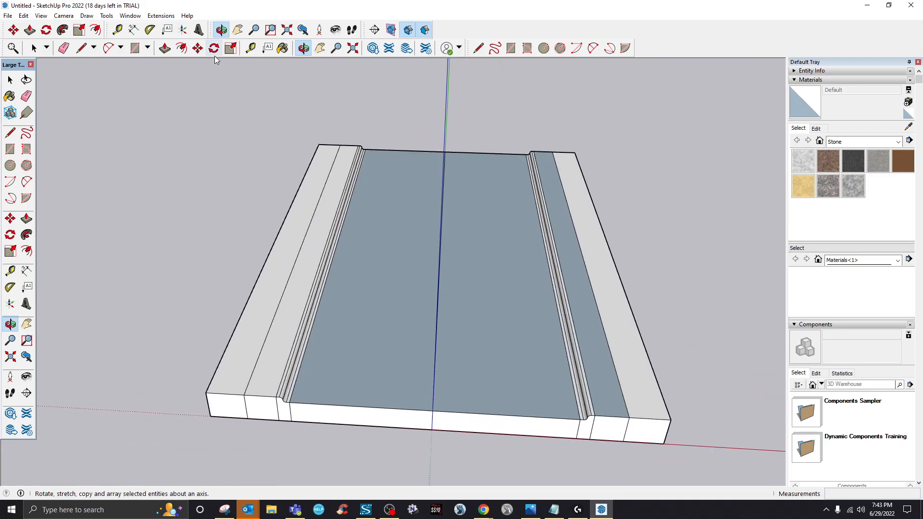
left_click(81, 47)
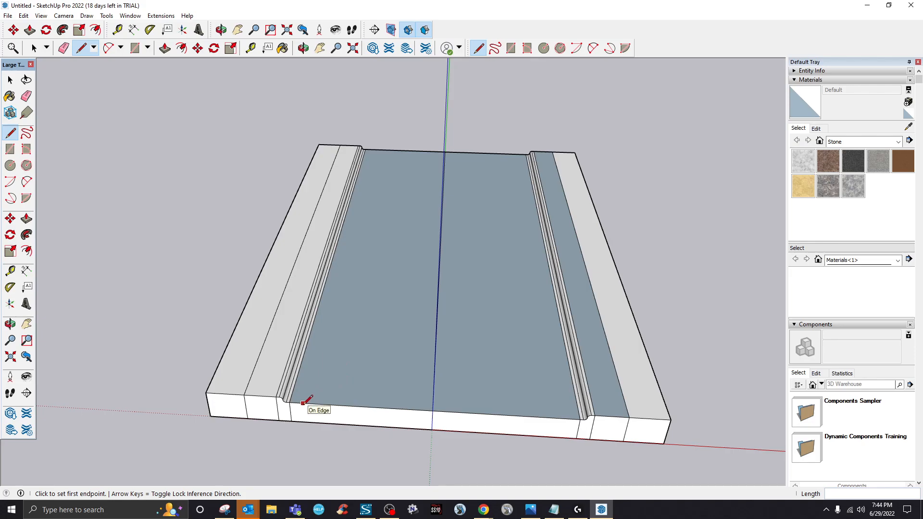
left_click(360, 407)
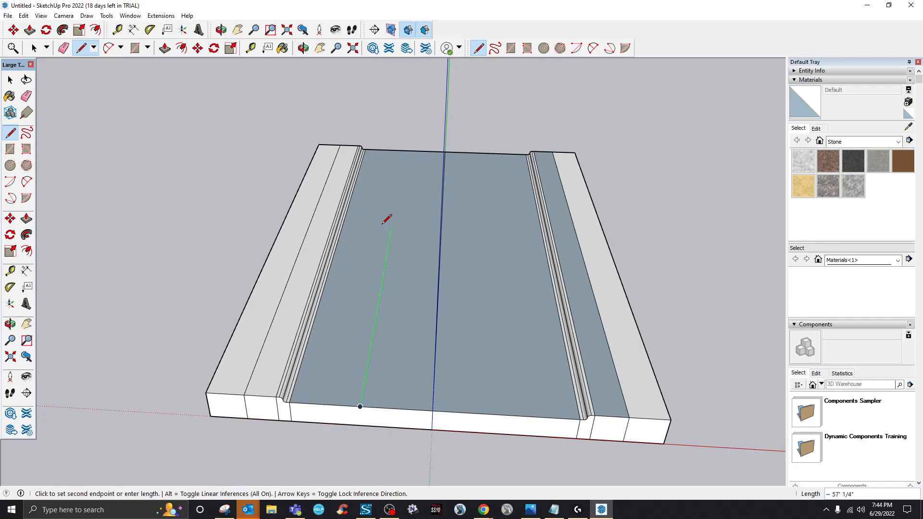
left_click(404, 161)
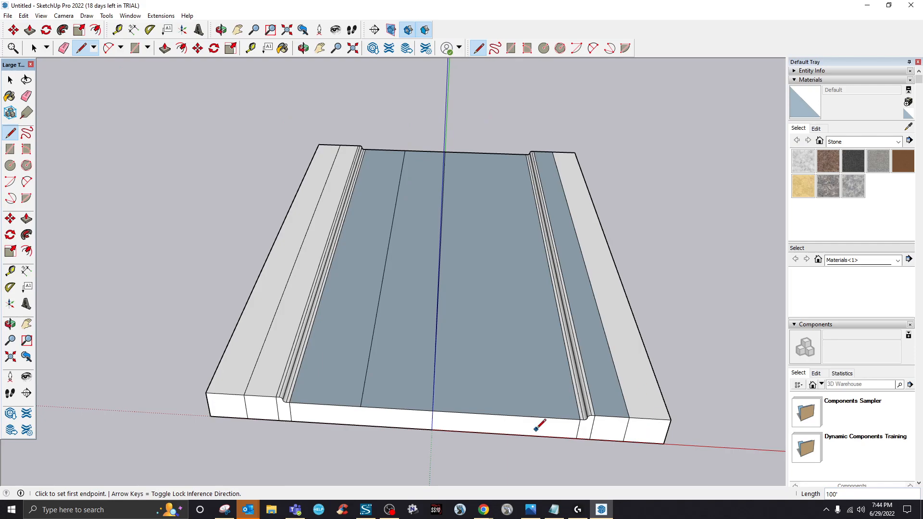
left_click(505, 414)
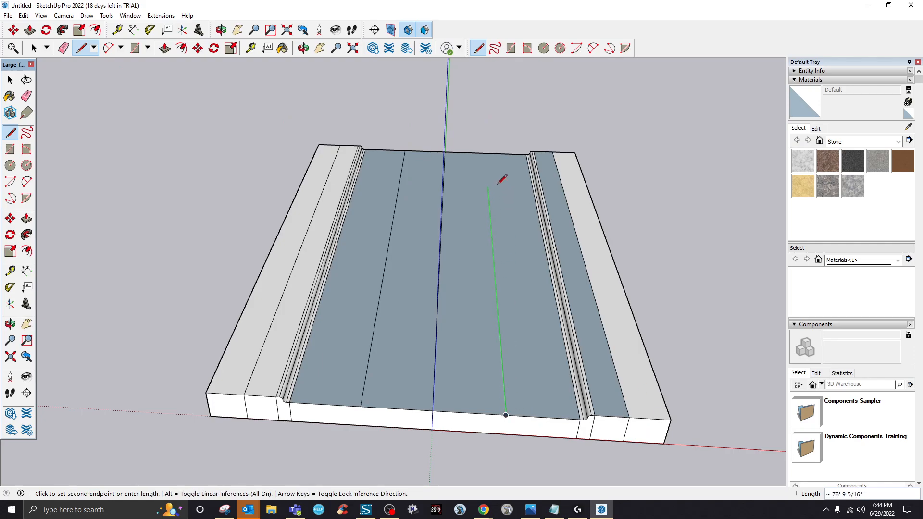
left_click(485, 153)
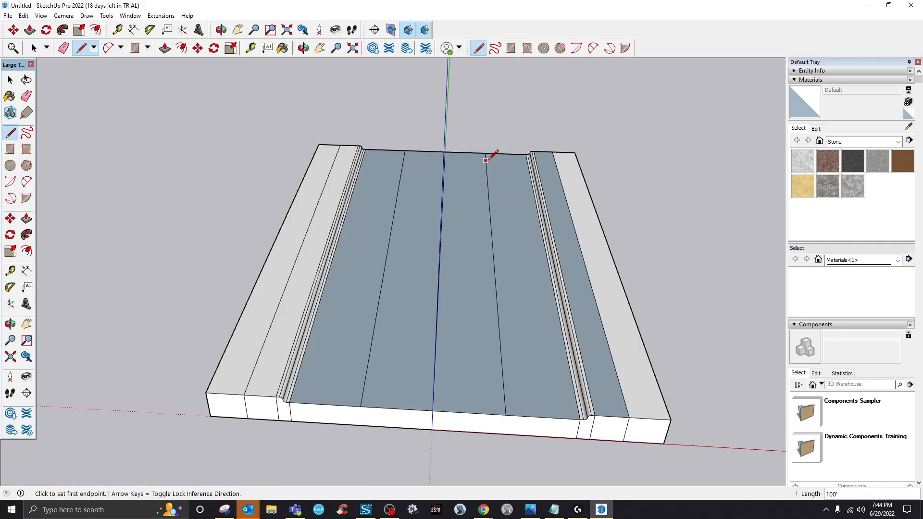
left_click(303, 49)
mouse_move(548, 321)
left_mouse_down()
mouse_move(409, 389)
mouse_move(262, 377)
left_mouse_up()
mouse_move(482, 321)
left_mouse_down()
mouse_move(462, 359)
mouse_move(406, 391)
left_mouse_up()
mouse_move(377, 338)
left_mouse_down()
mouse_move(395, 383)
mouse_move(375, 402)
left_mouse_up()
left_click_drag(382, 307, 360, 347)
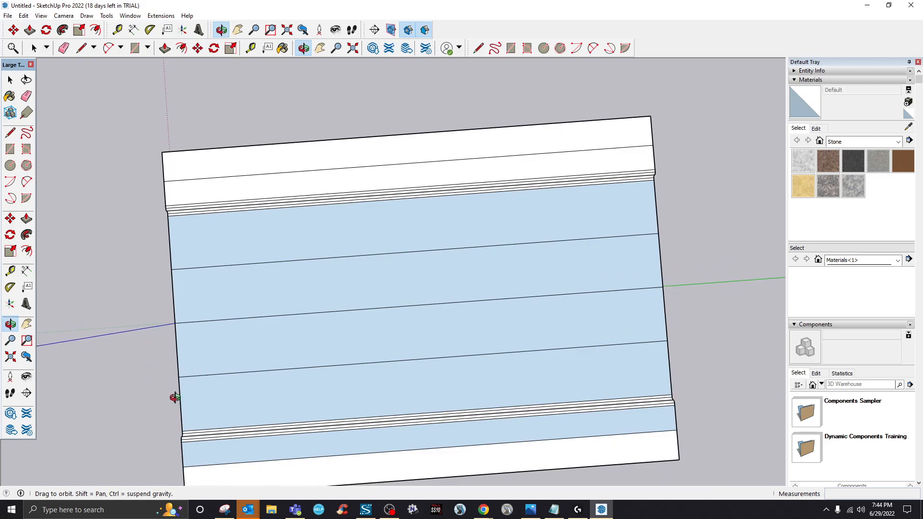
left_click(82, 49)
left_click(180, 376)
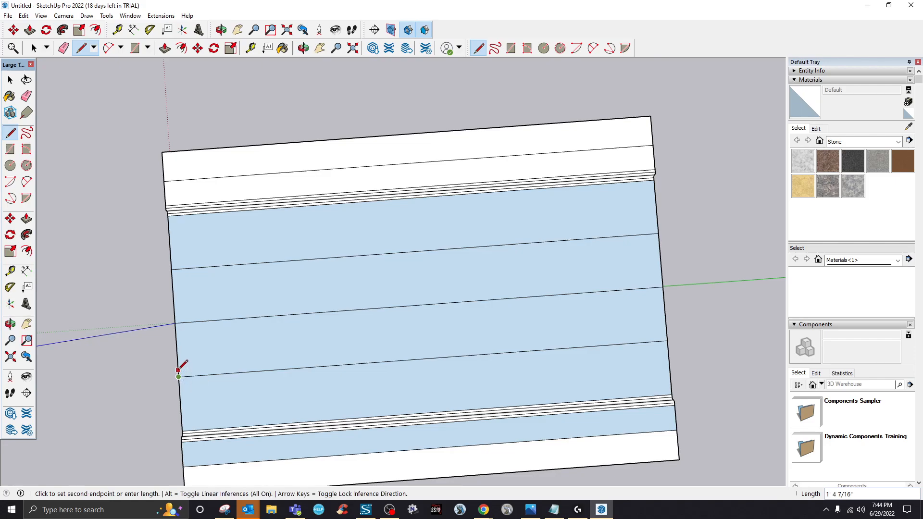
key("Escape")
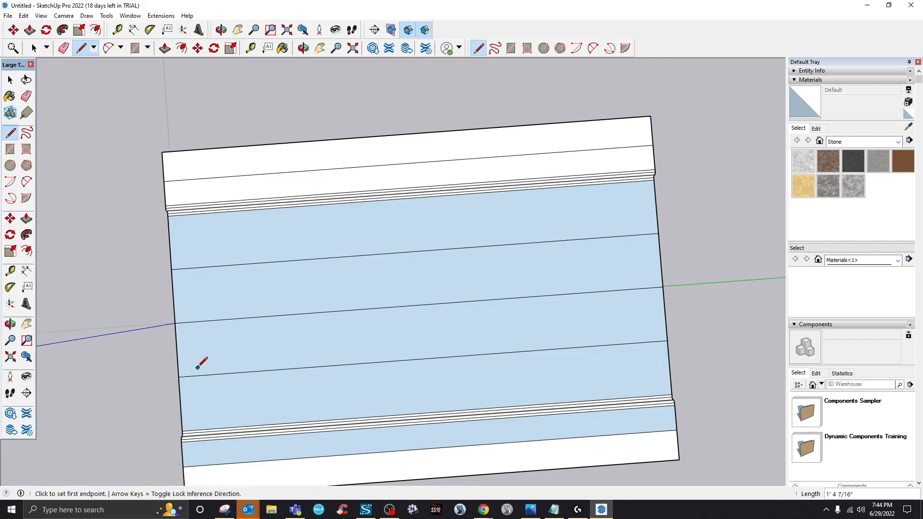
- Copy the original half's lane line and paste the copy parallel to it, slightly toward the road centreline
scroll(178, 376, "up", 1)
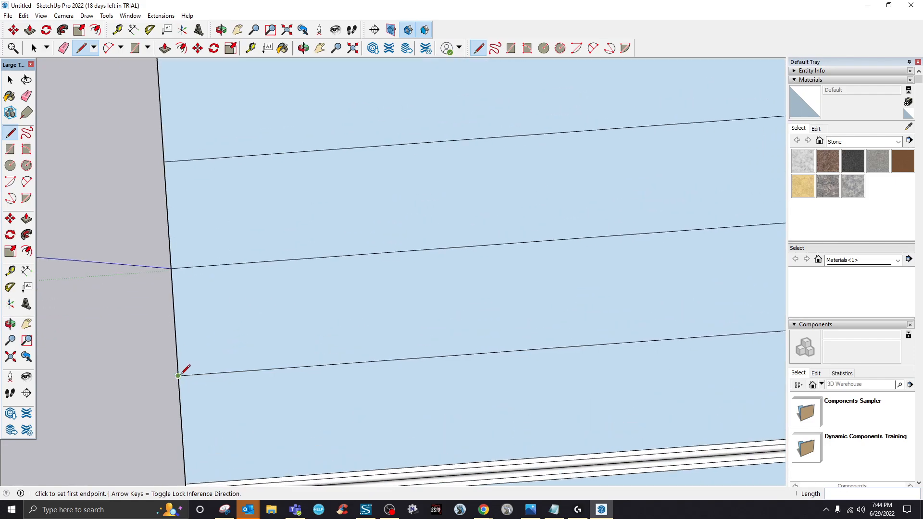
scroll(181, 374, "down", 2)
scroll(180, 374, "down", 3)
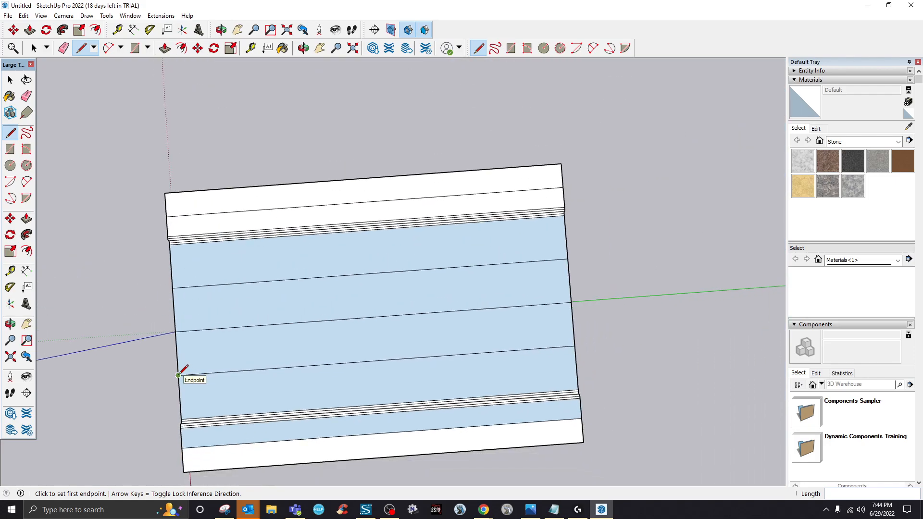
left_click(34, 47)
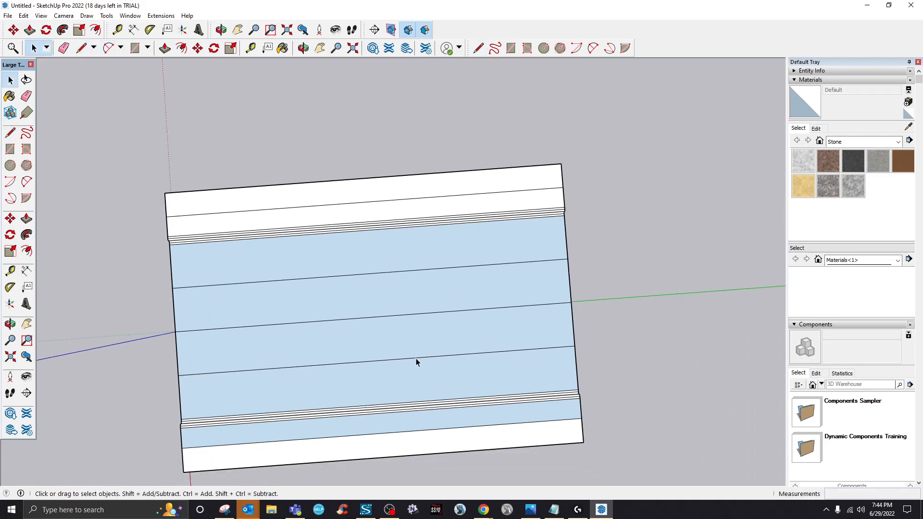
left_click(417, 358)
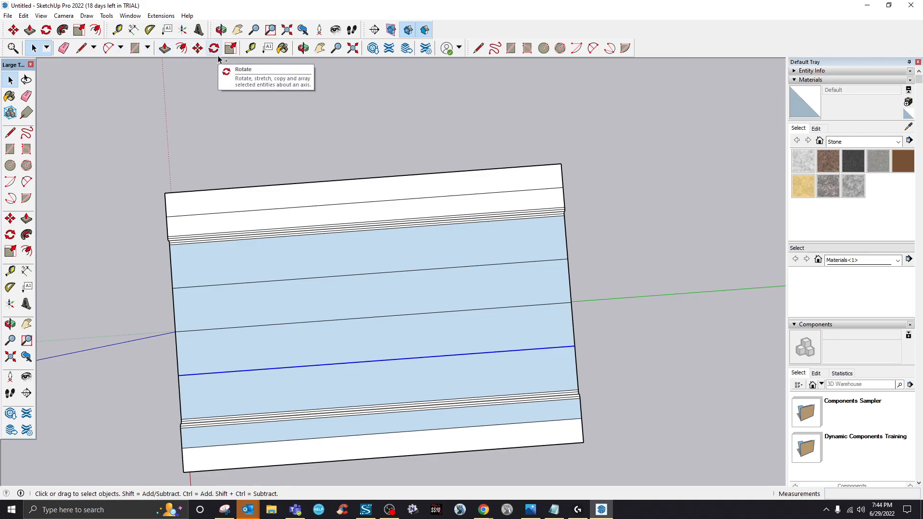
key("ctrl+v")
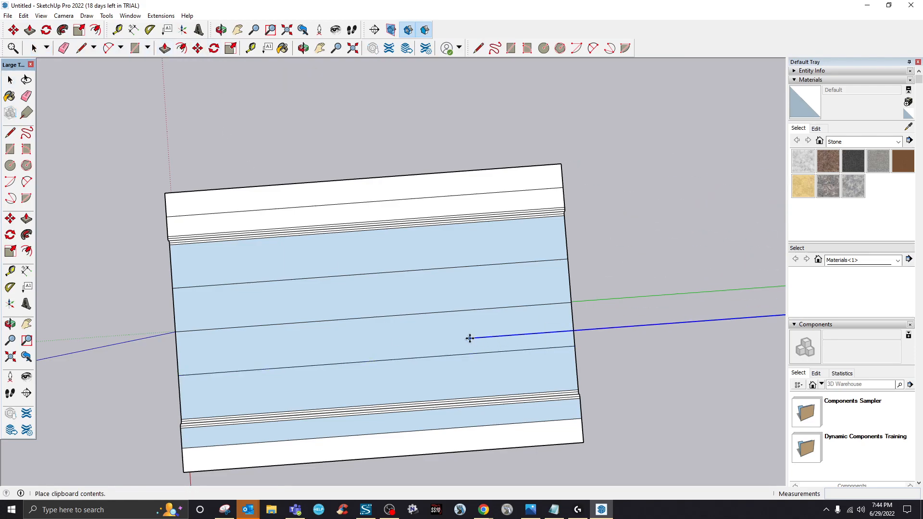
left_click(179, 370)
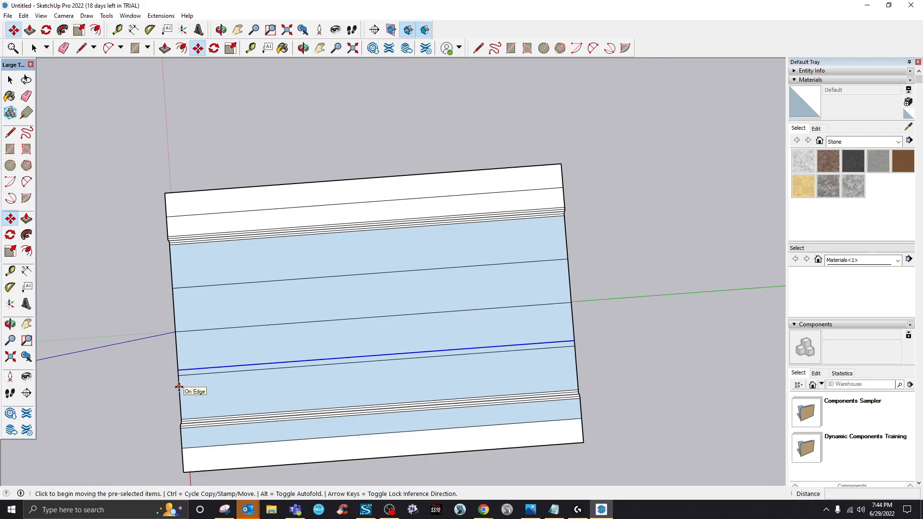
- Paste another copy of the lane line close beside it on the curb side, starting on the front edge
key("ctrl+v")
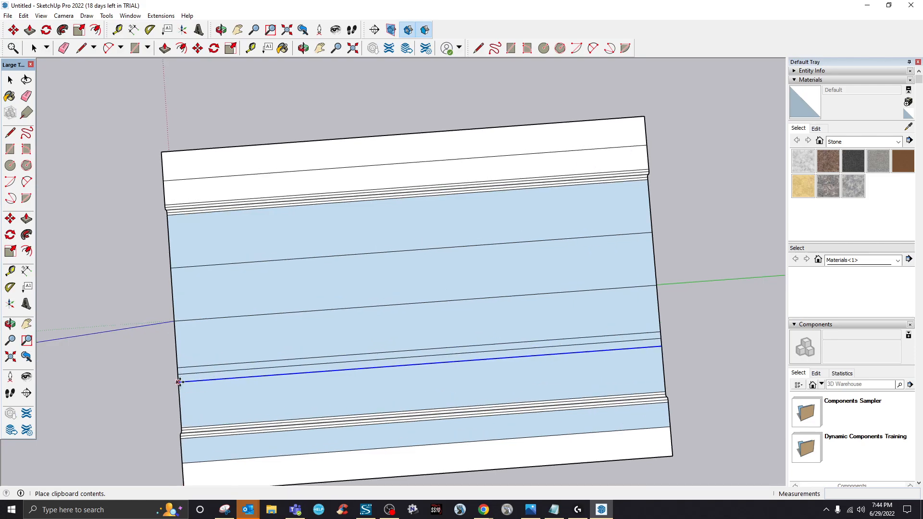
scroll(180, 378, "up", 2)
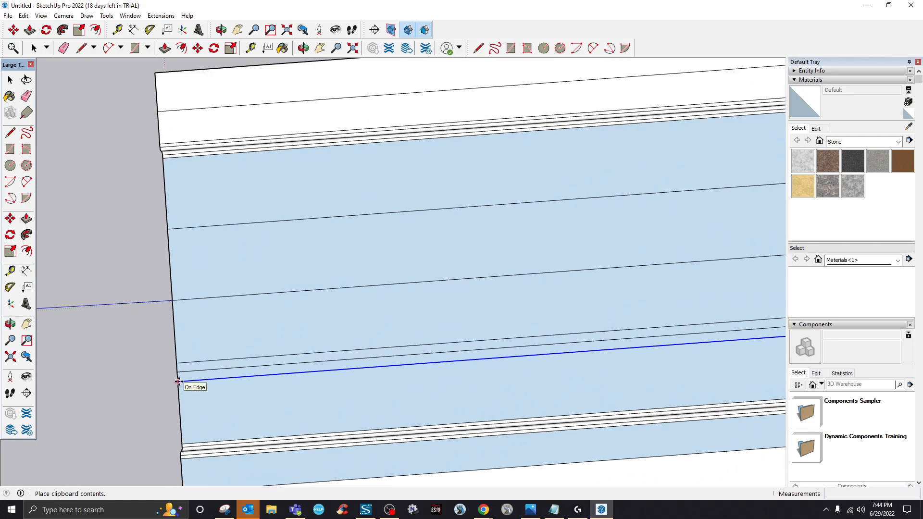
scroll(176, 377, "up", 1)
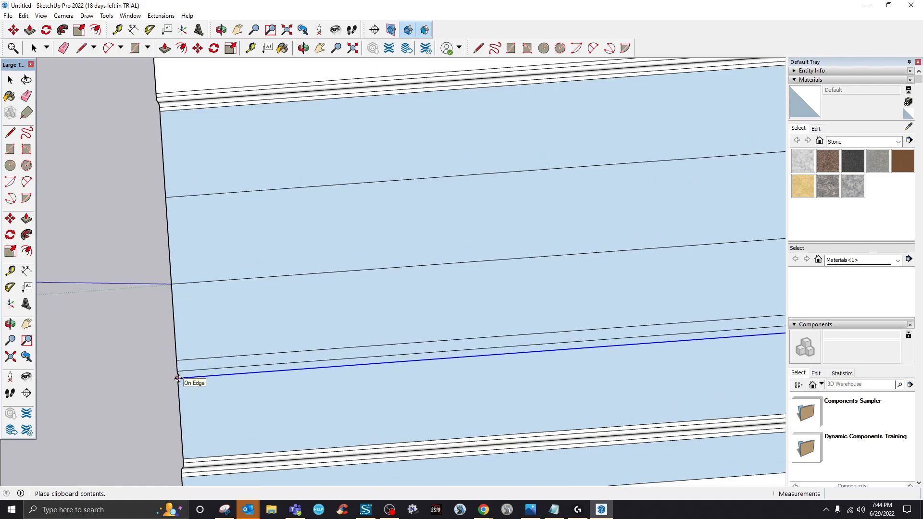
scroll(178, 376, "up", 2)
scroll(179, 374, "up", 2)
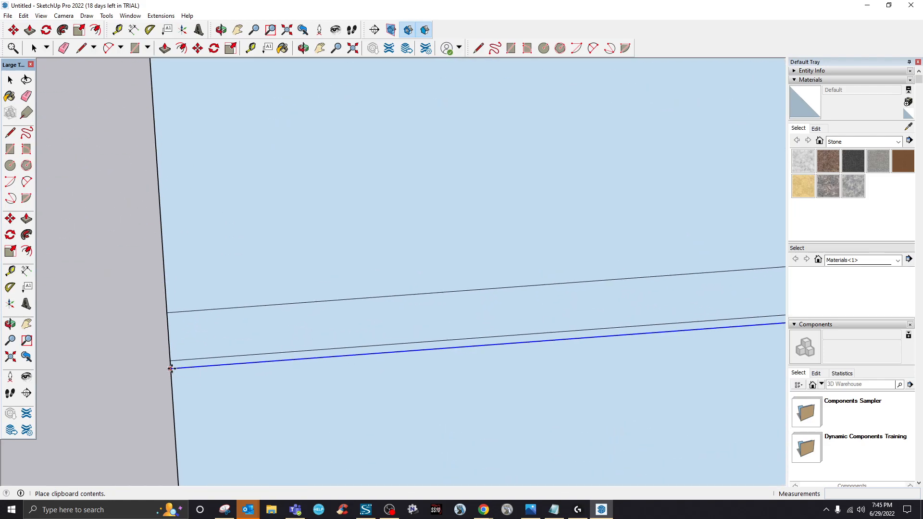
left_click(171, 369)
- Try to move the copy on the centreline side of the original half's lane line, and erase that copy
left_click(34, 48)
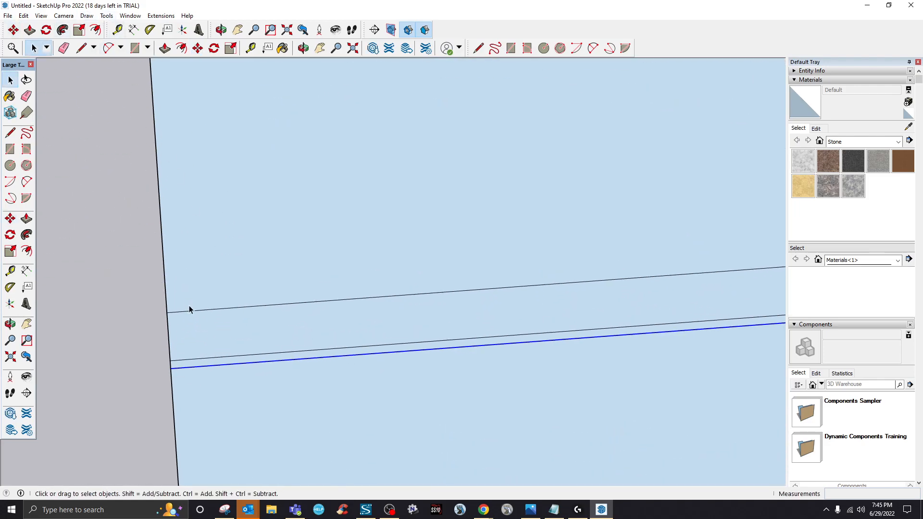
left_click(191, 310)
left_click(189, 310)
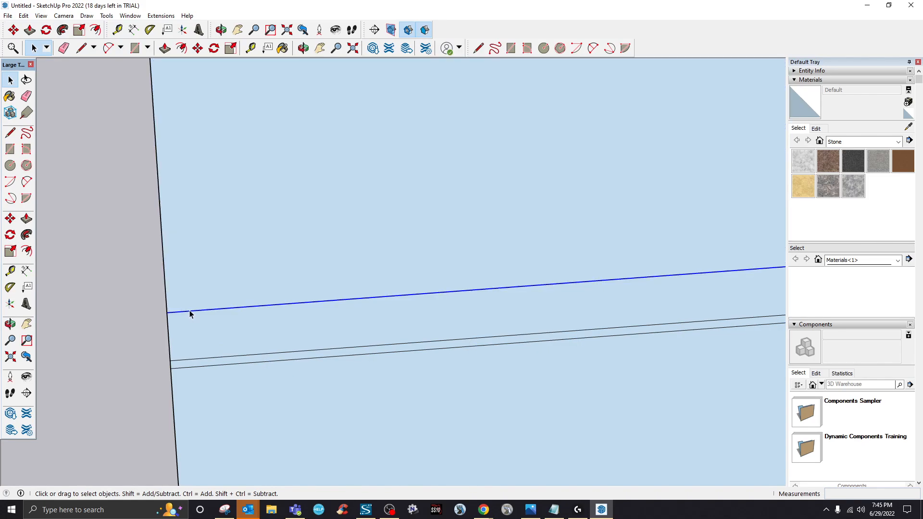
left_click(198, 49)
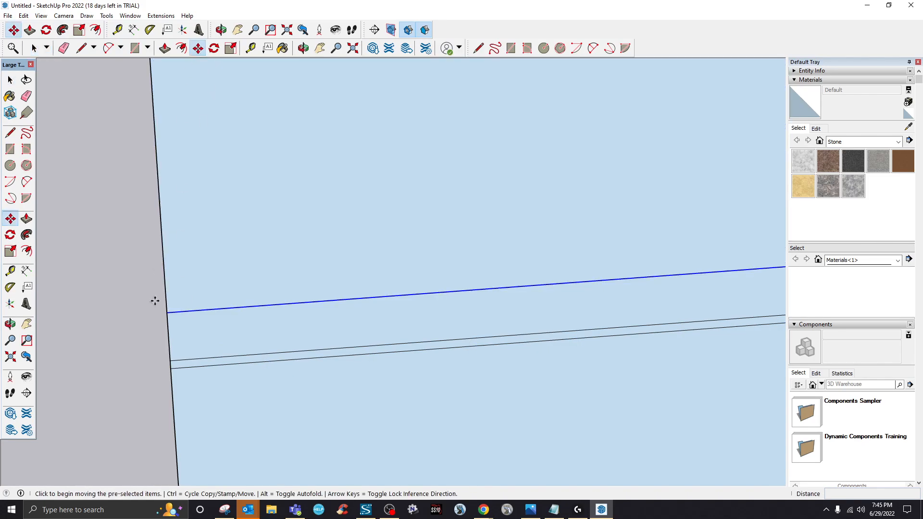
left_click(165, 314)
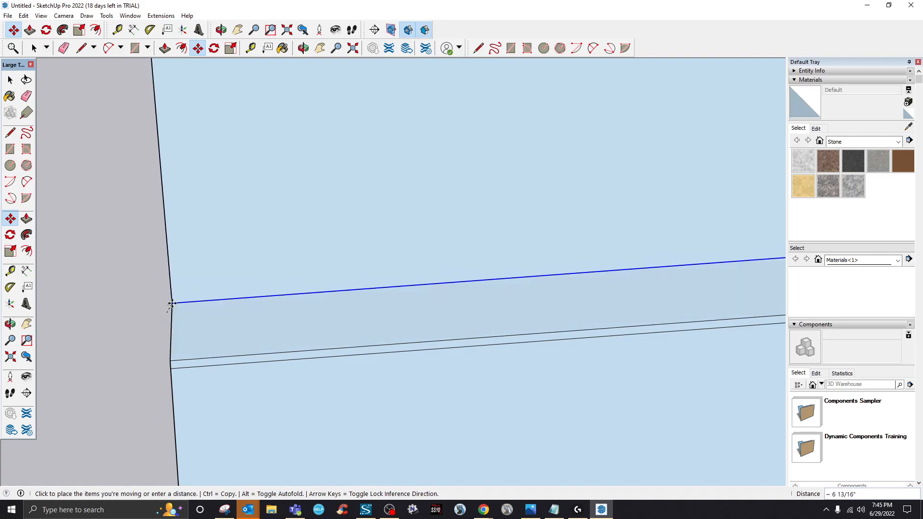
key("Escape")
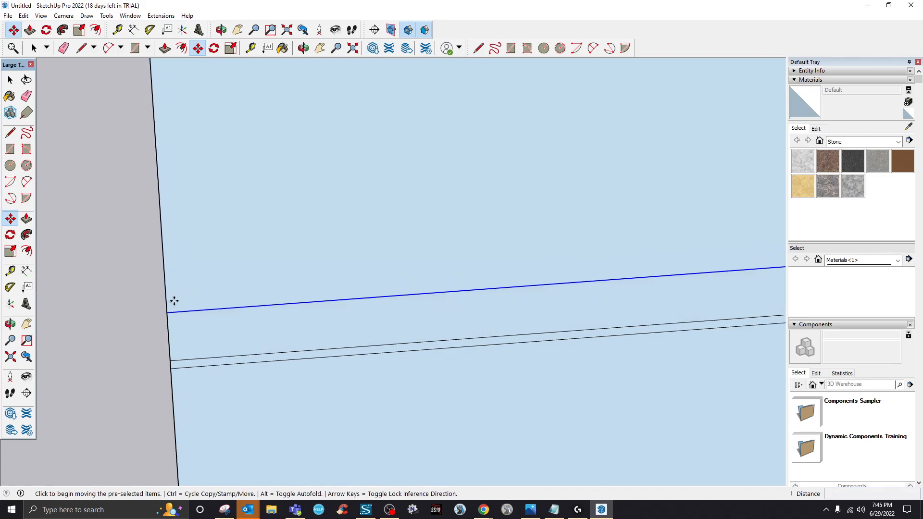
left_click(64, 48)
left_click(262, 305)
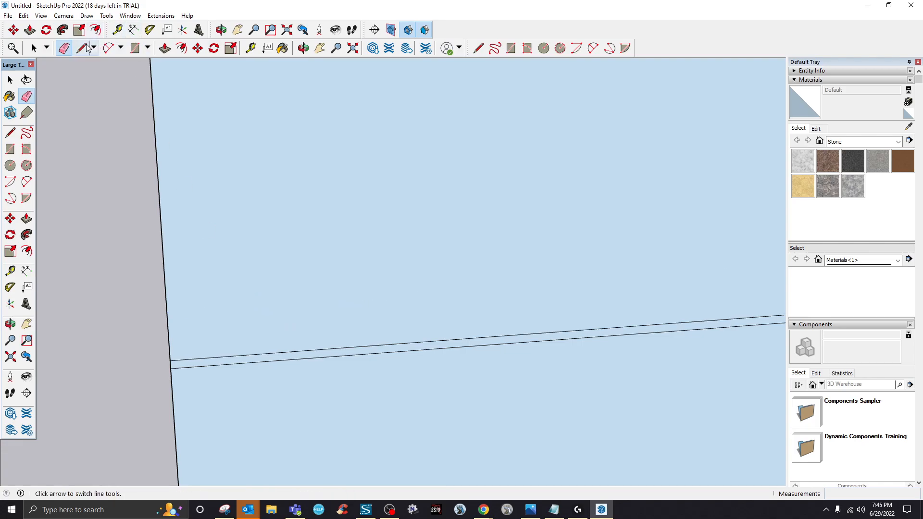
- Paste a new copy of the lane line close beside it on the centreline side, forming three closely spaced parallel lines
left_click(34, 48)
left_click(206, 367)
key("ctrl+v")
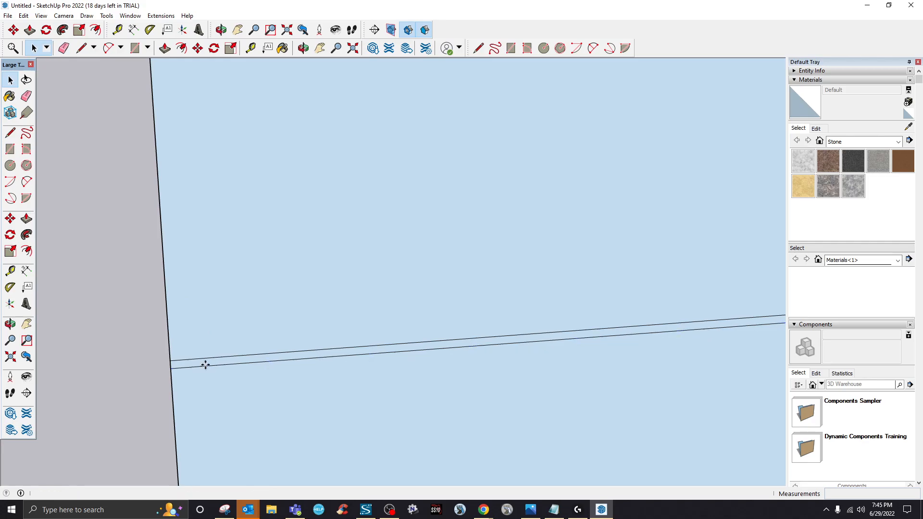
left_click(172, 352)
- Draw a short cross line about 1' 2" long over the three closely spaced lane lines, a short way in from the front edge
scroll(172, 334, "down", 6)
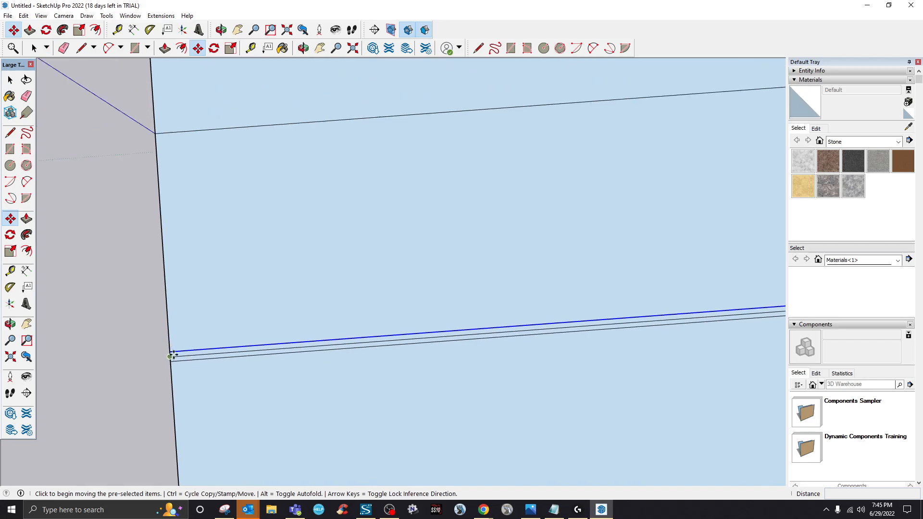
scroll(174, 355, "down", 1)
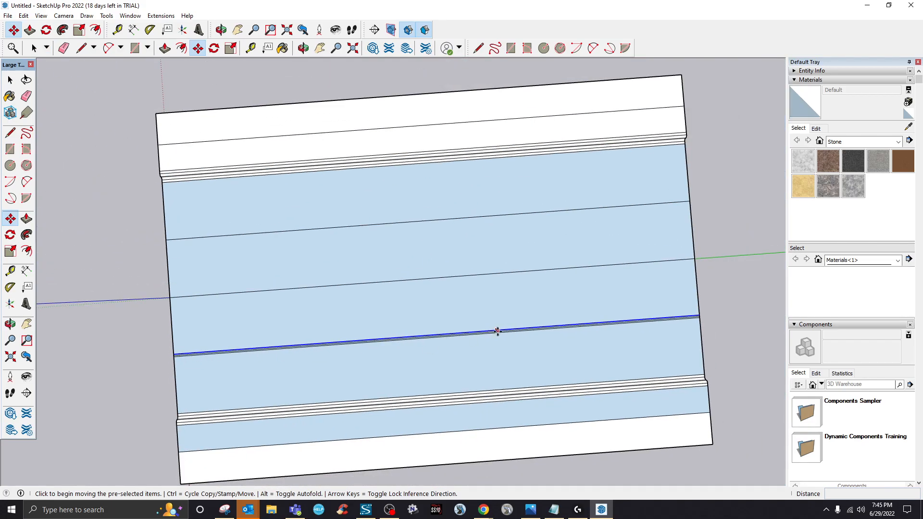
scroll(484, 342, "up", 1)
scroll(604, 311, "down", 1)
scroll(231, 357, "up", 3)
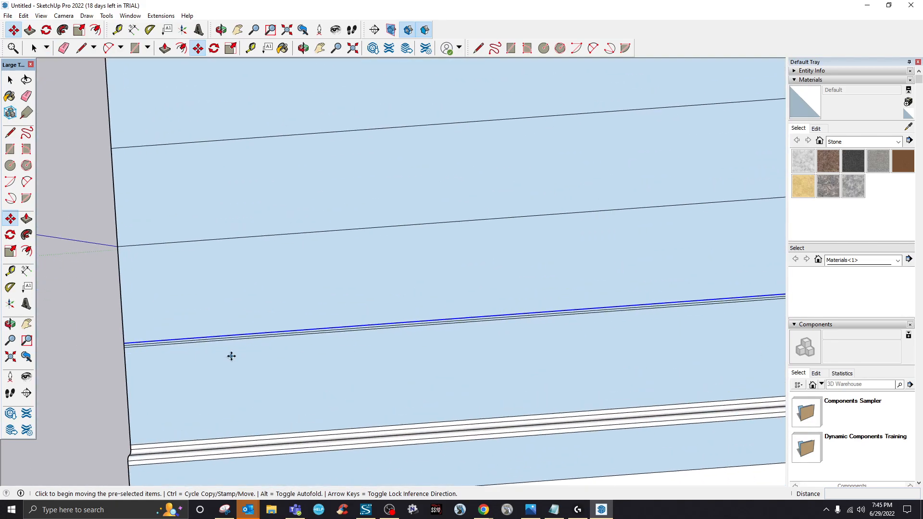
left_click(81, 48)
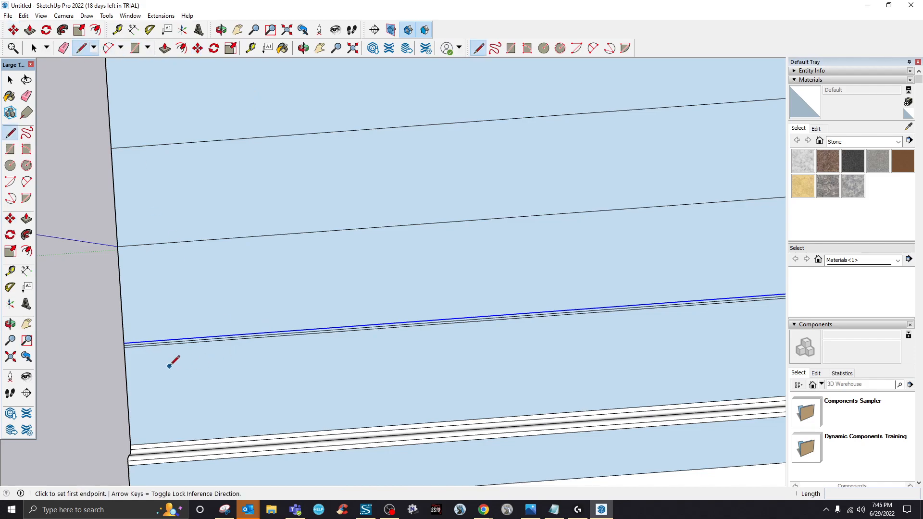
scroll(192, 337, "up", 1)
scroll(191, 338, "up", 1)
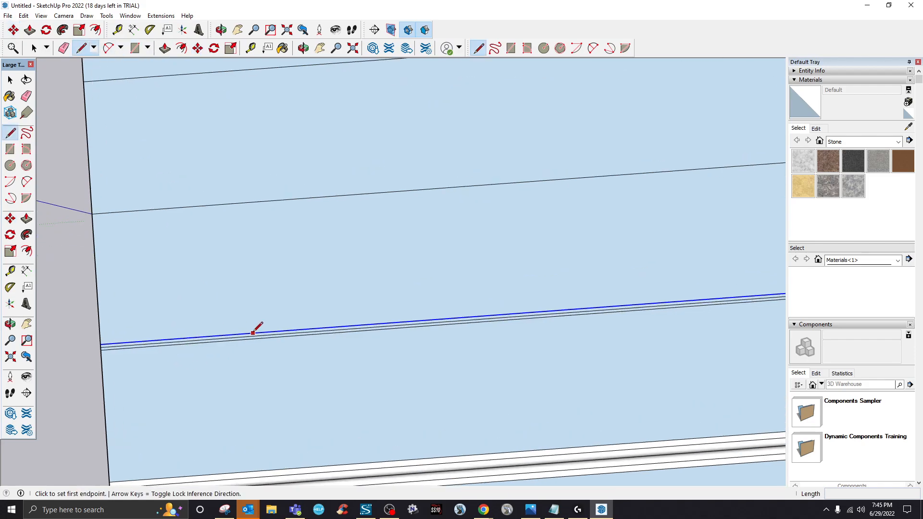
left_click(227, 335)
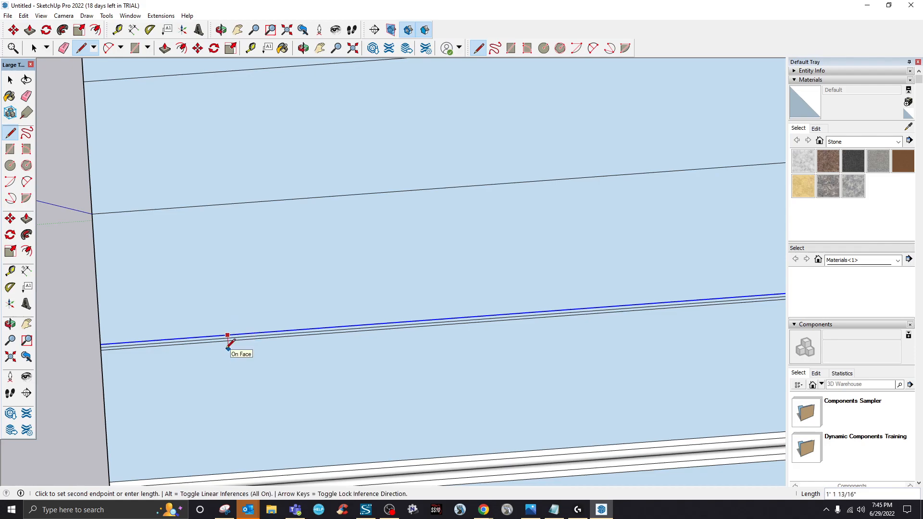
left_click(228, 350)
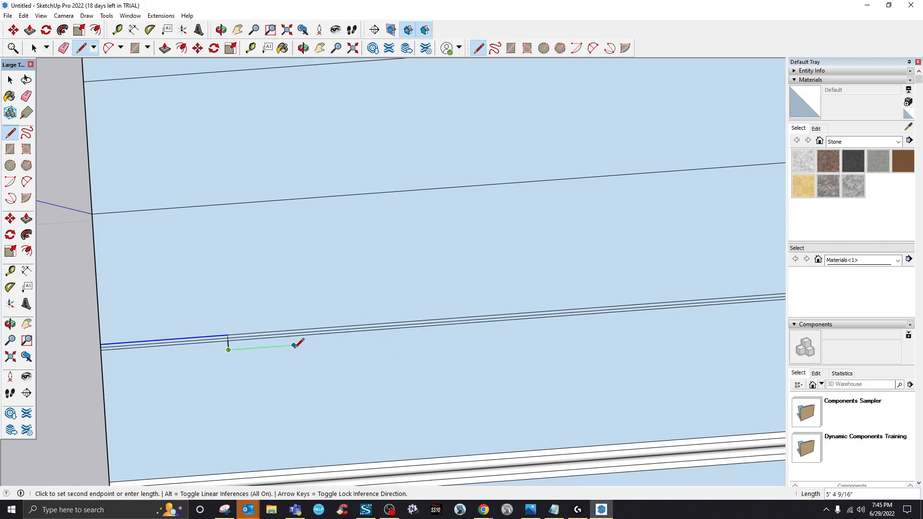
- Copy the curb-side lane line's front segment with its cross mark and paste it starting at that first mark
left_click(34, 48)
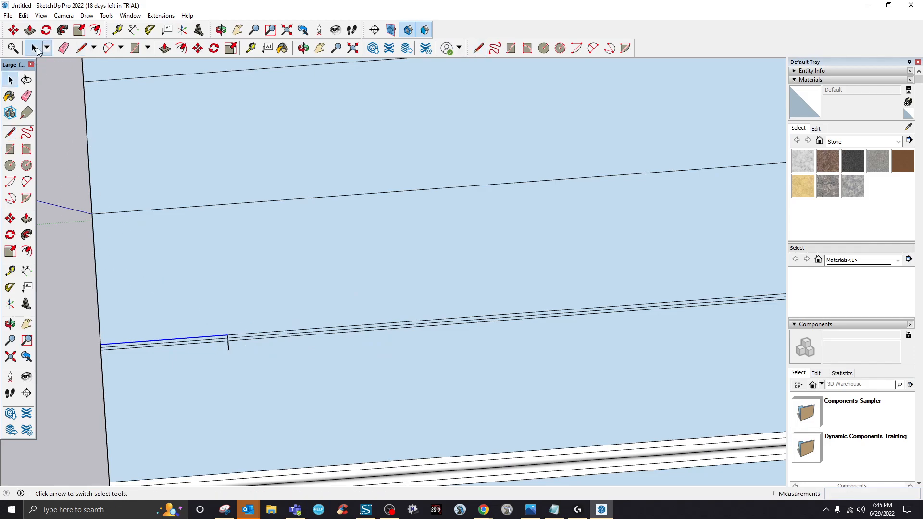
left_click(212, 336)
left_click(210, 338)
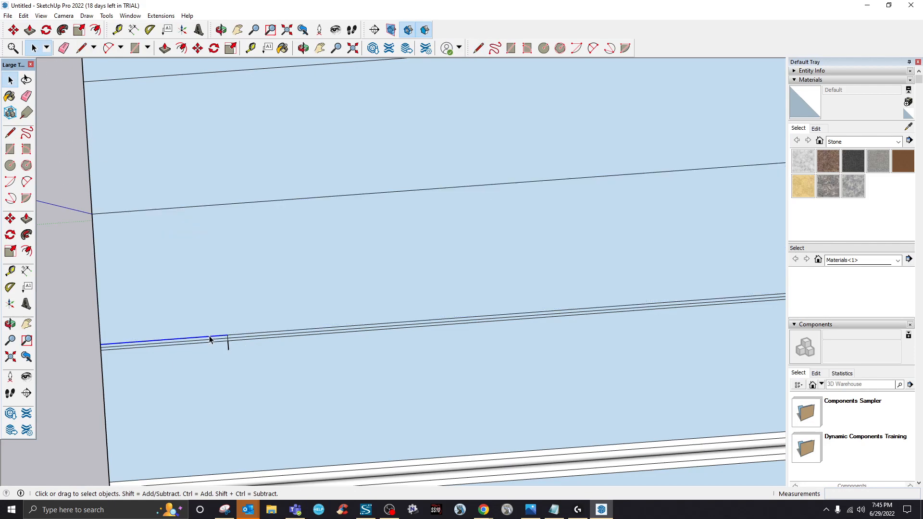
left_click(228, 344)
left_click(225, 344)
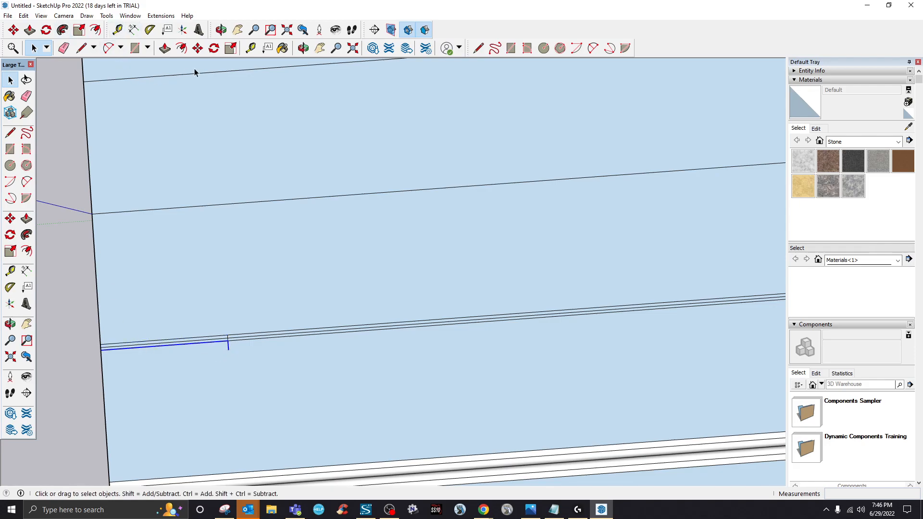
key("ctrl+v")
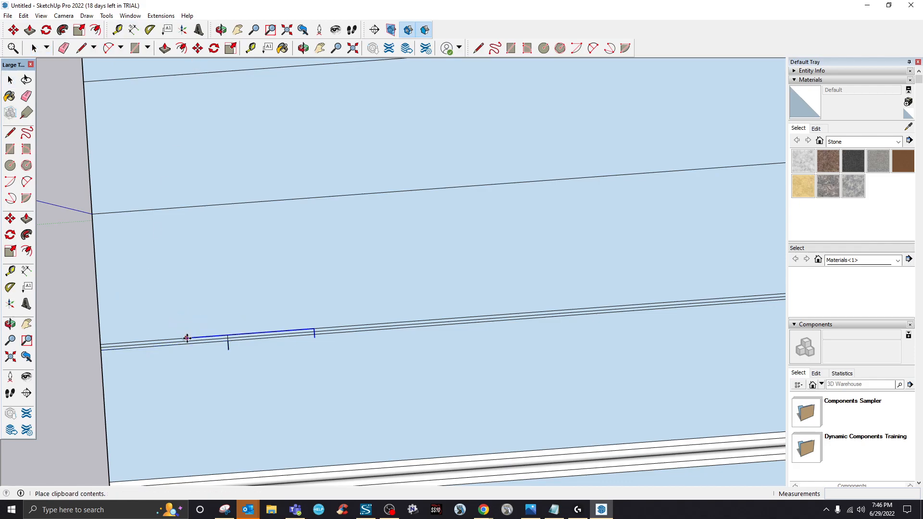
left_click(228, 341)
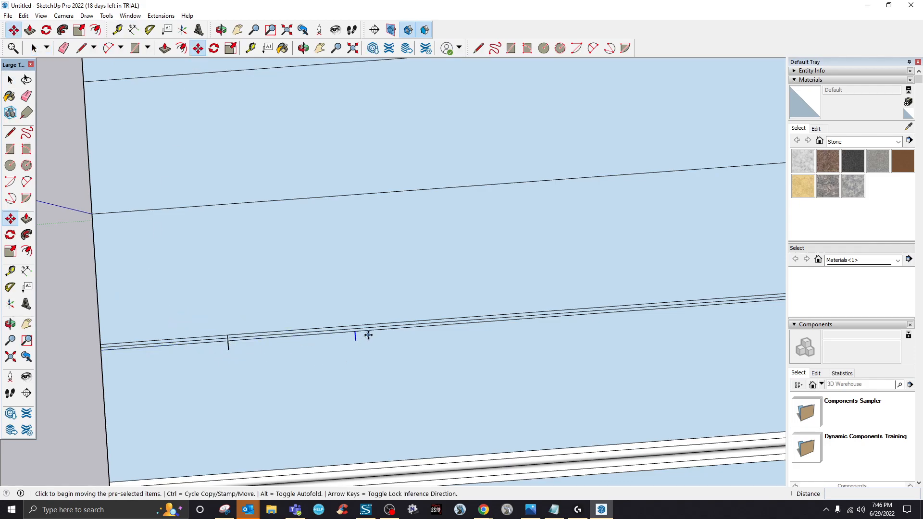
- Paste seven more copies of the segment with its cross mark end to end along the lane line toward the far edge
key("ctrl+v")
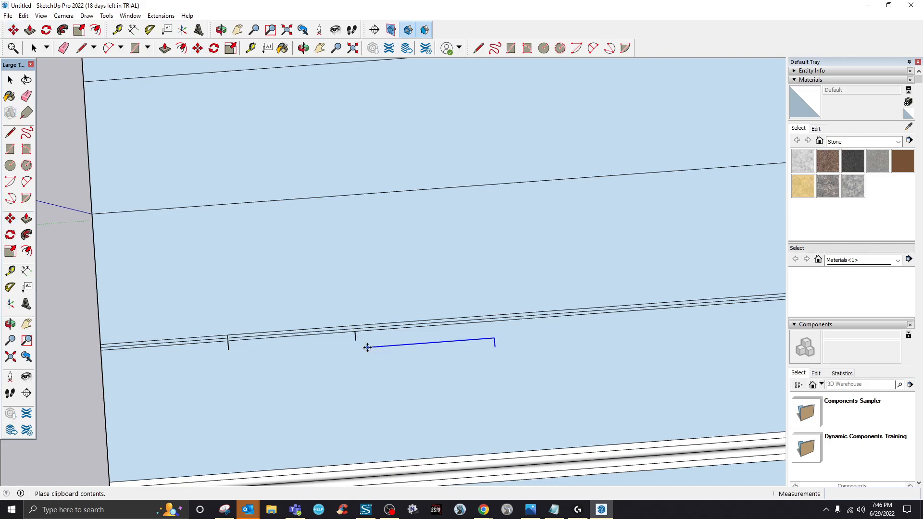
left_click(362, 334)
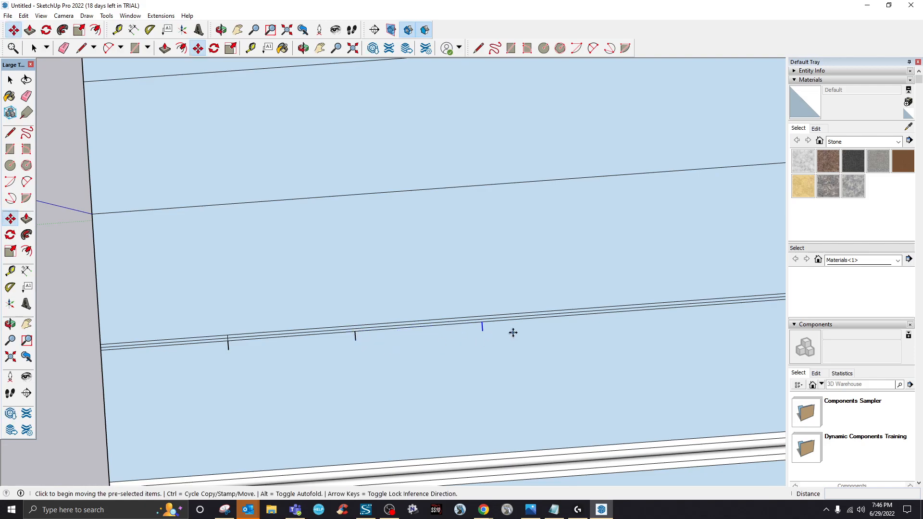
key("ctrl+v")
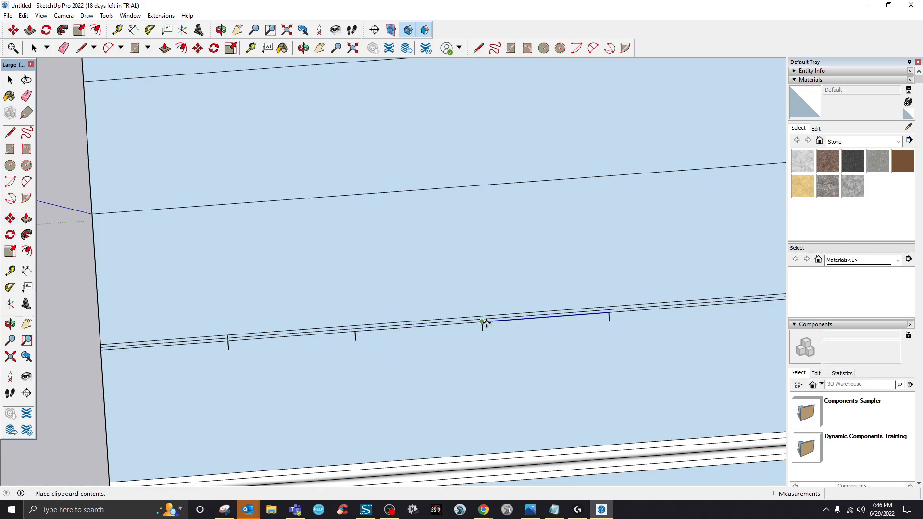
left_click(484, 322)
scroll(402, 353, "down", 6)
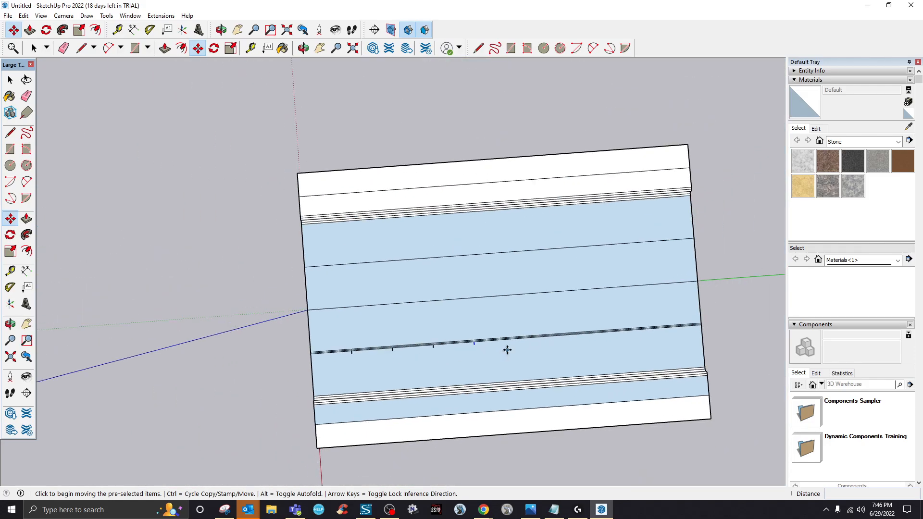
scroll(507, 350, "up", 5)
key("ctrl+v")
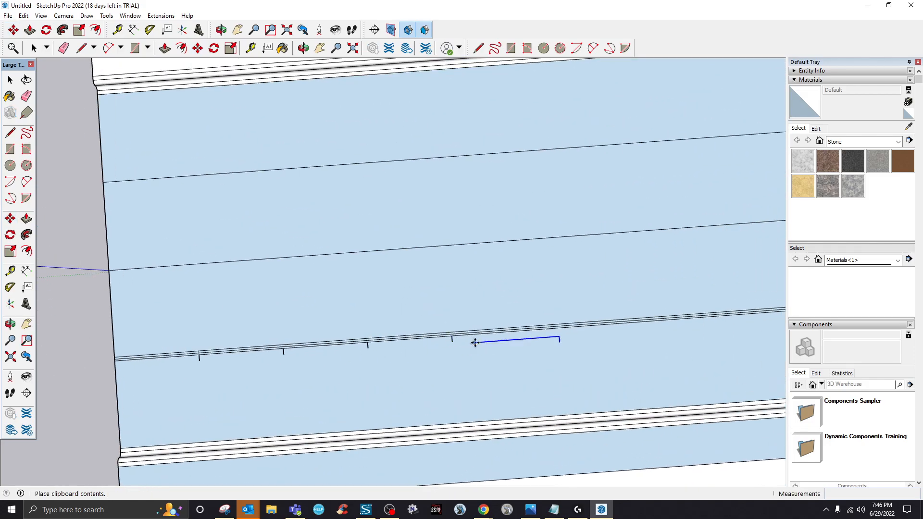
left_click(455, 336)
scroll(448, 353, "down", 4)
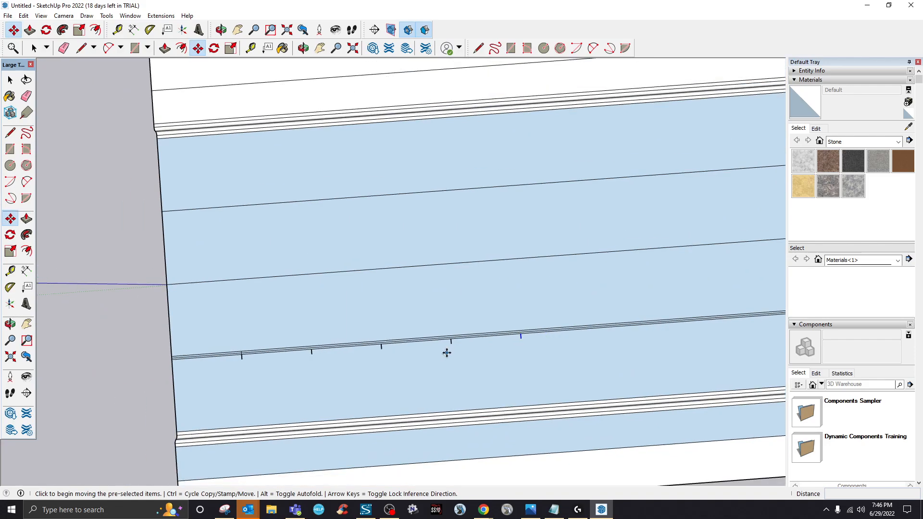
scroll(532, 339, "up", 2)
scroll(532, 340, "up", 2)
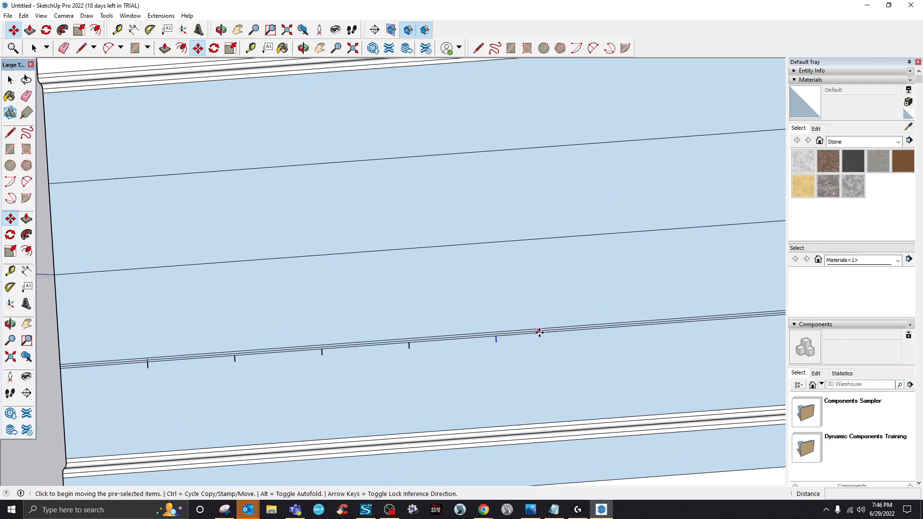
key("ctrl+v")
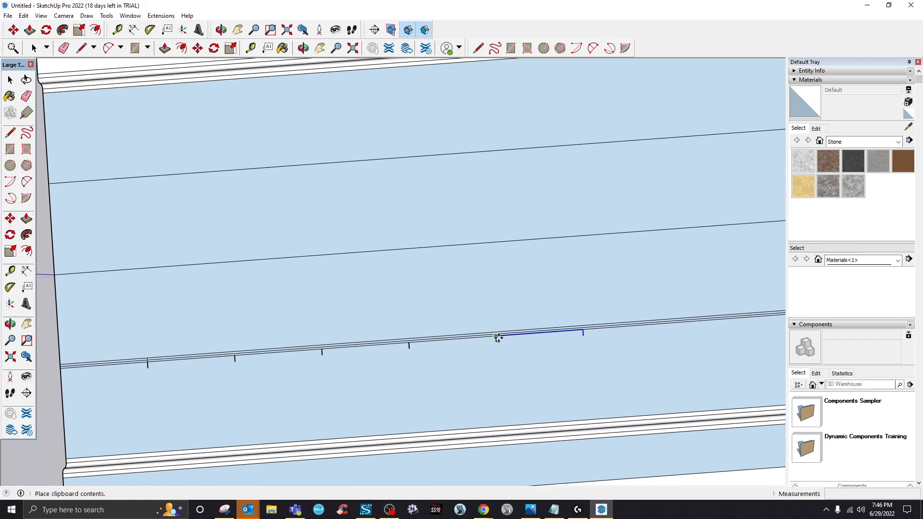
left_click(498, 338)
scroll(391, 345, "down", 2)
scroll(533, 344, "up", 3)
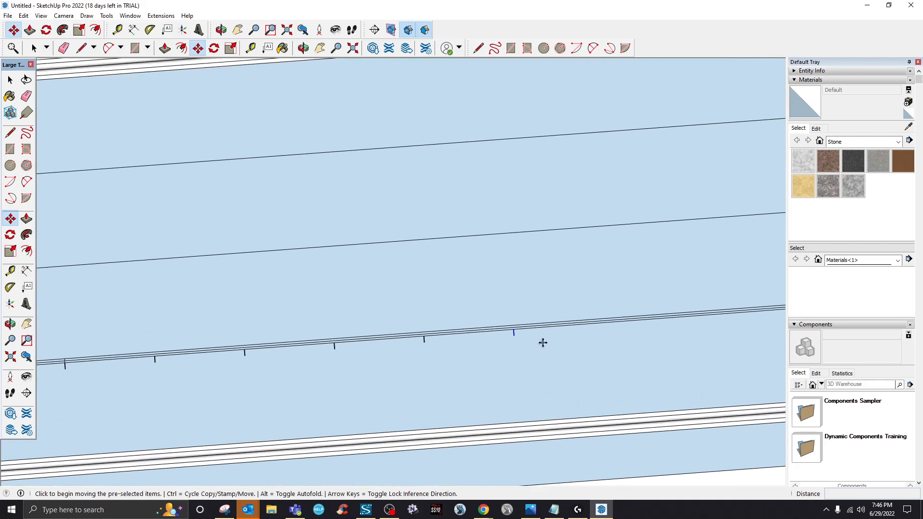
key("ctrl+v")
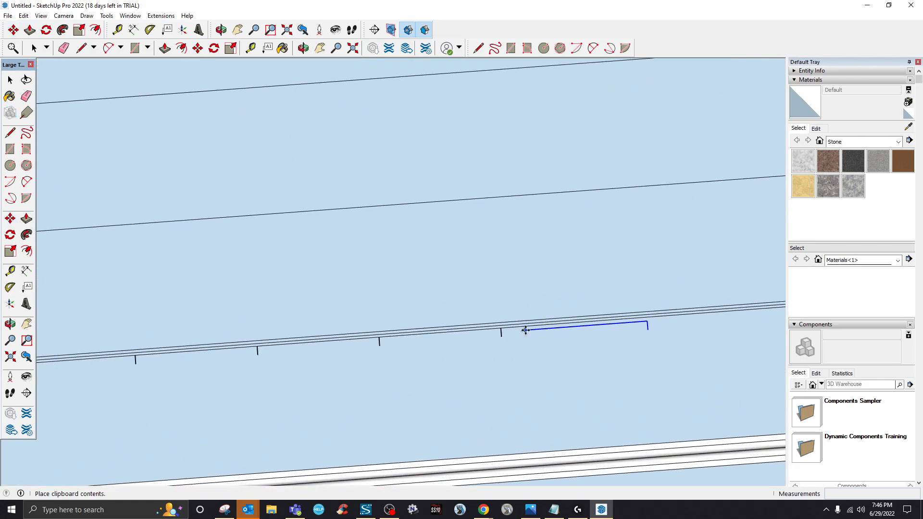
left_click(503, 329)
scroll(458, 359, "down", 4)
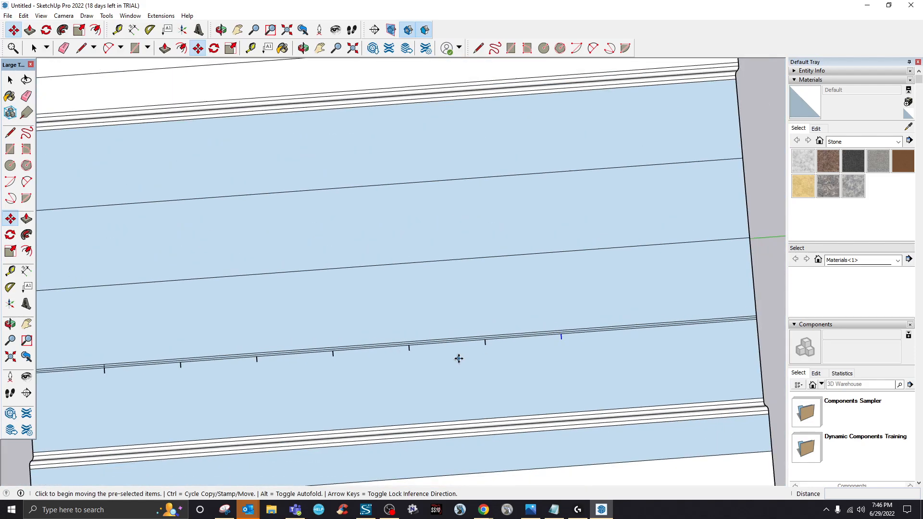
scroll(519, 337, "up", 5)
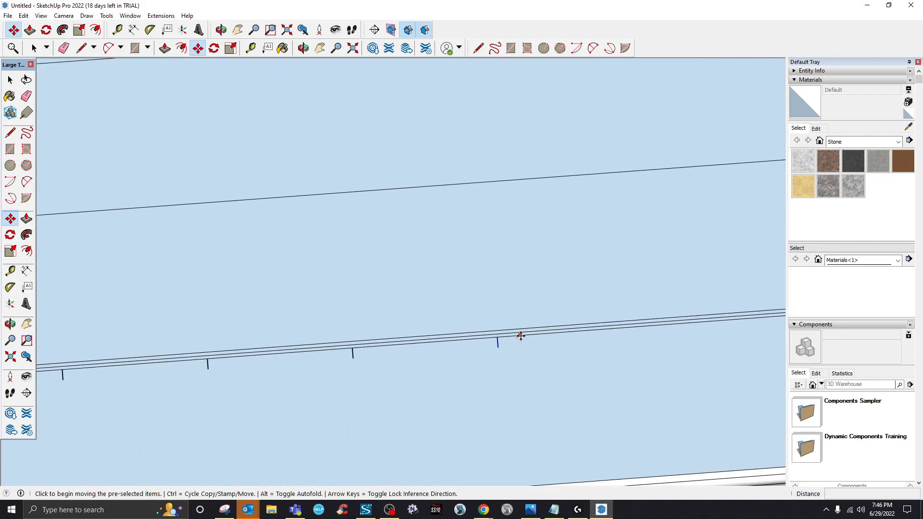
key("ctrl+v")
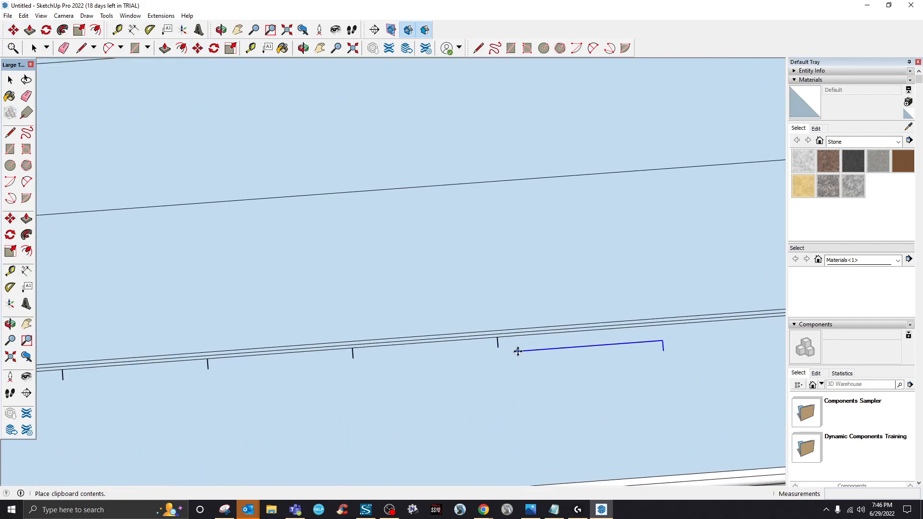
left_click(498, 337)
scroll(443, 359, "down", 3)
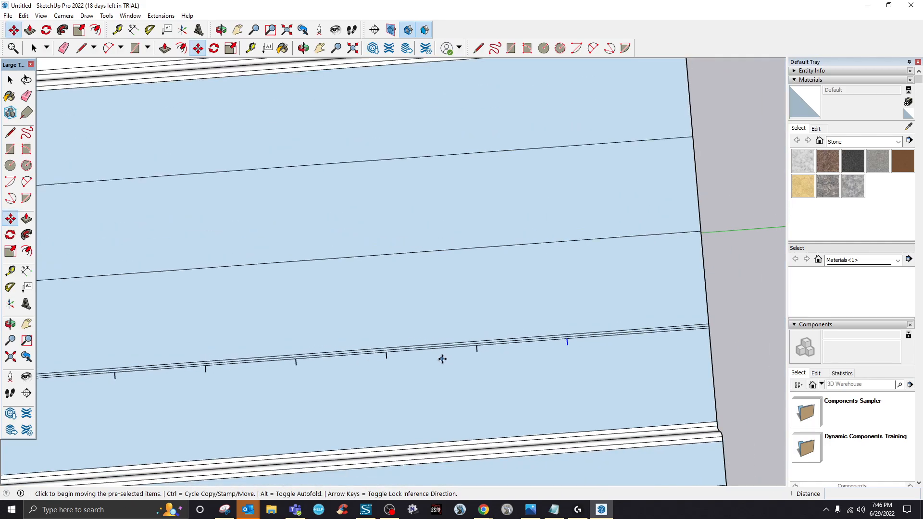
key("ctrl+v")
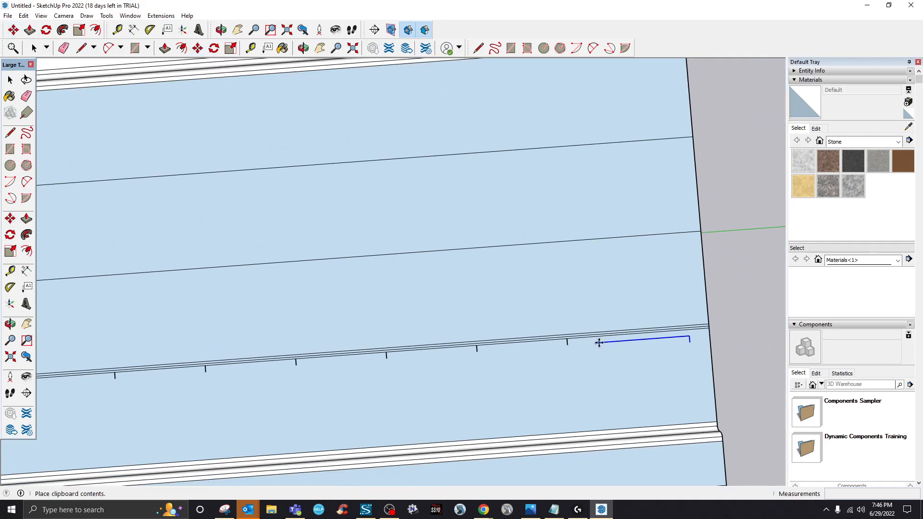
scroll(591, 339, "up", 2)
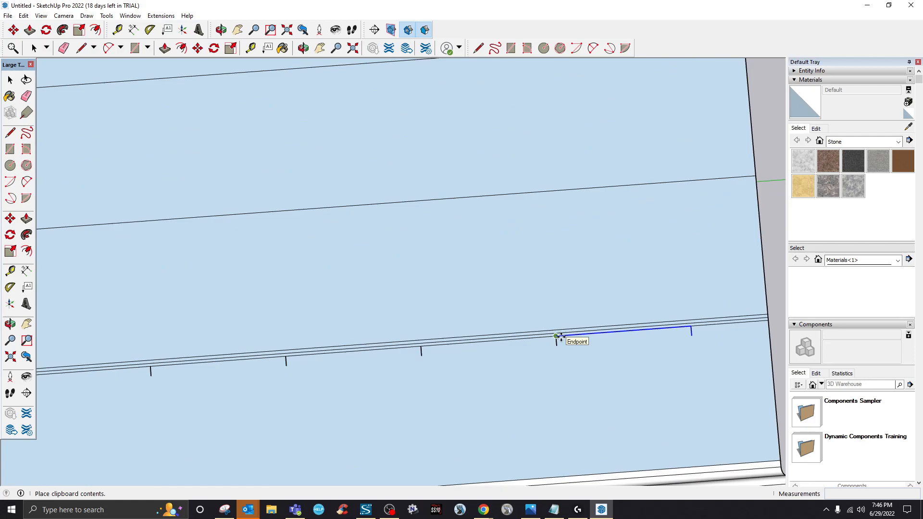
left_click(557, 337)
scroll(636, 363, "down", 6)
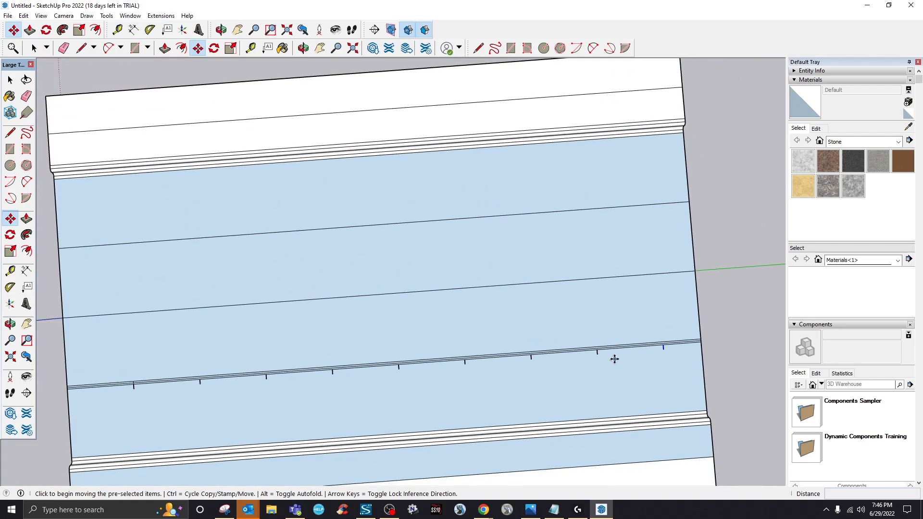
- Draw a second cross line just beyond the first mark and erase the lane line pieces between the two, including the first mark
scroll(206, 381, "up", 5)
scroll(301, 369, "up", 3)
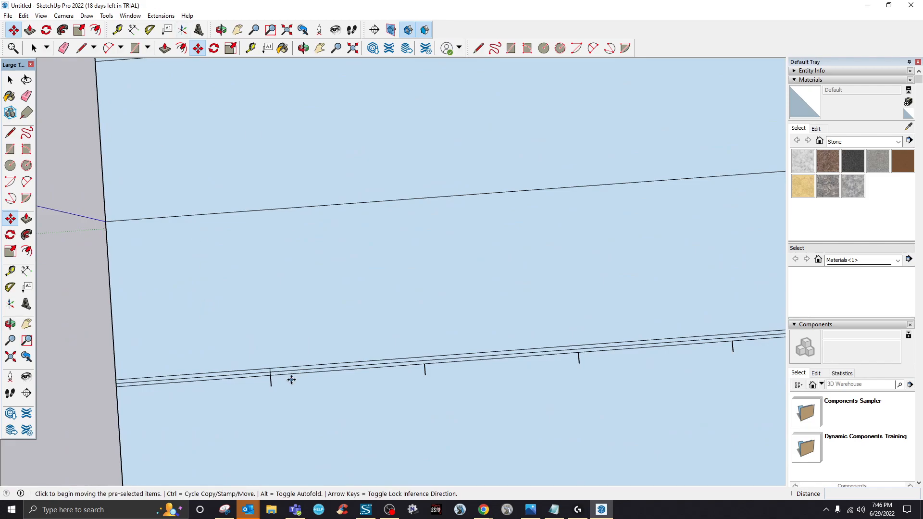
left_click(81, 48)
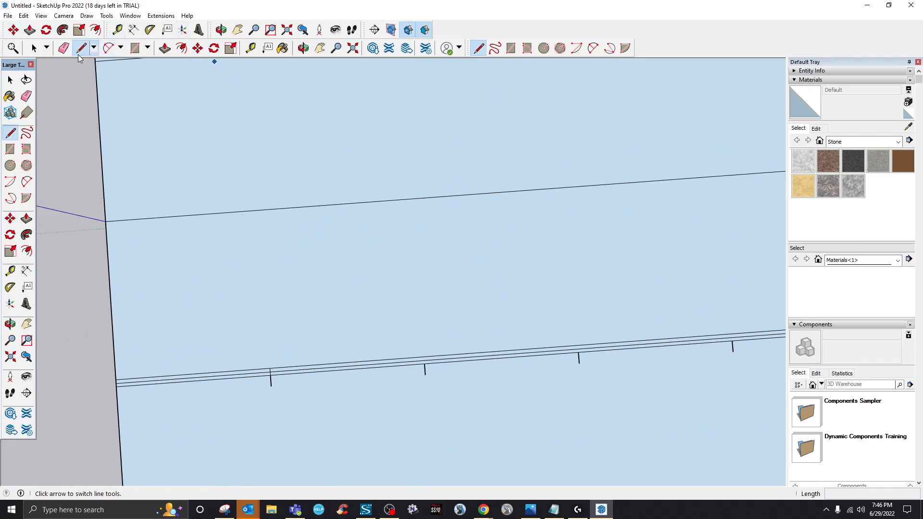
left_click(303, 365)
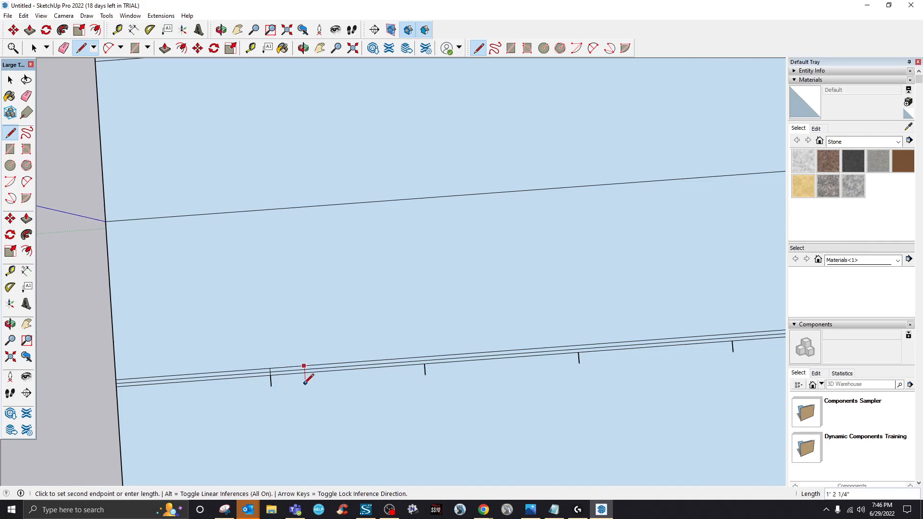
left_click(306, 394)
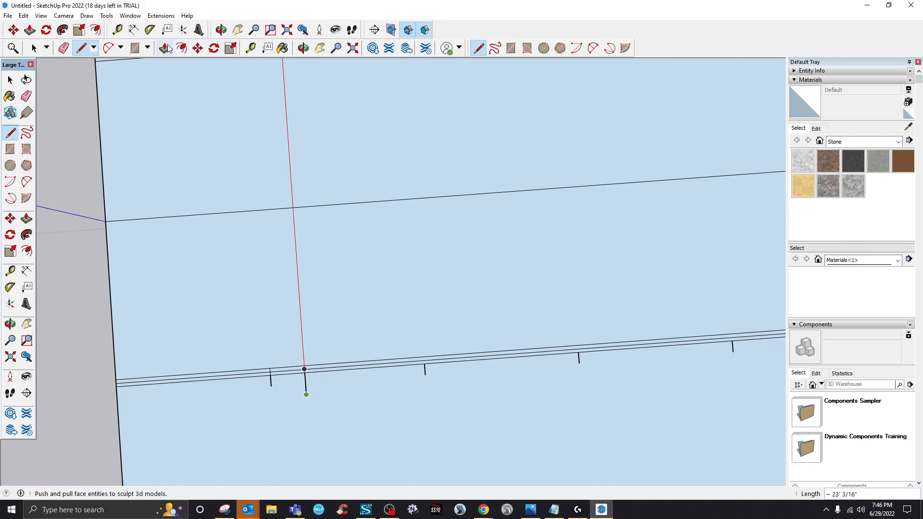
left_click(63, 48)
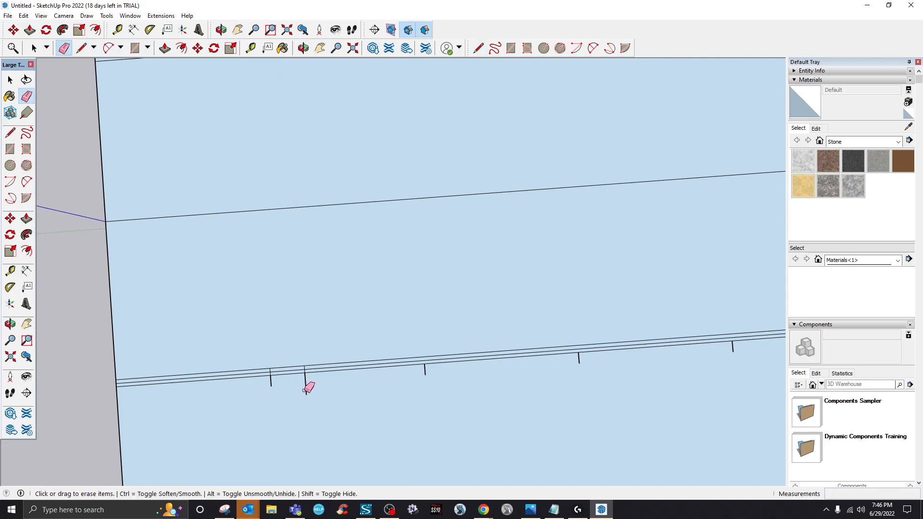
left_click_drag(293, 367, 267, 372)
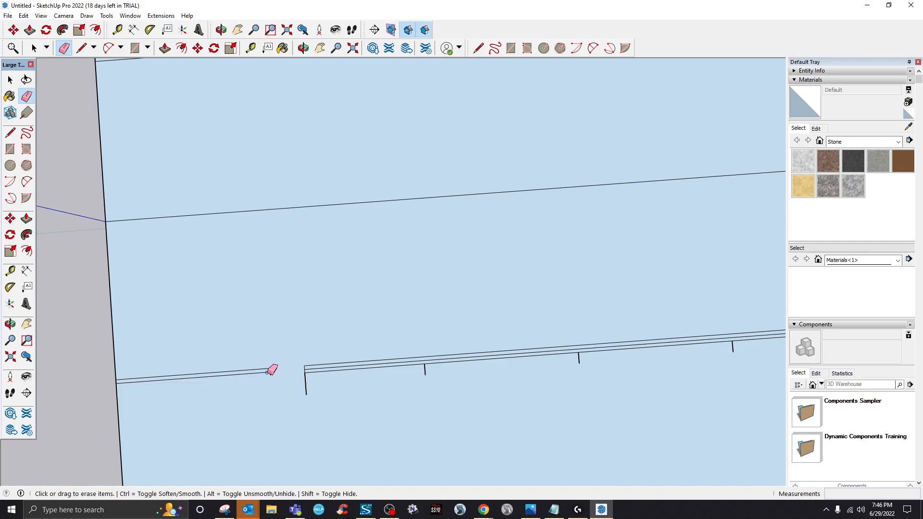
- Undo the last erasure and erase the middle line of the first dash at the front edge, keeping its two outer lines
key("ctrl+z")
left_click(264, 373)
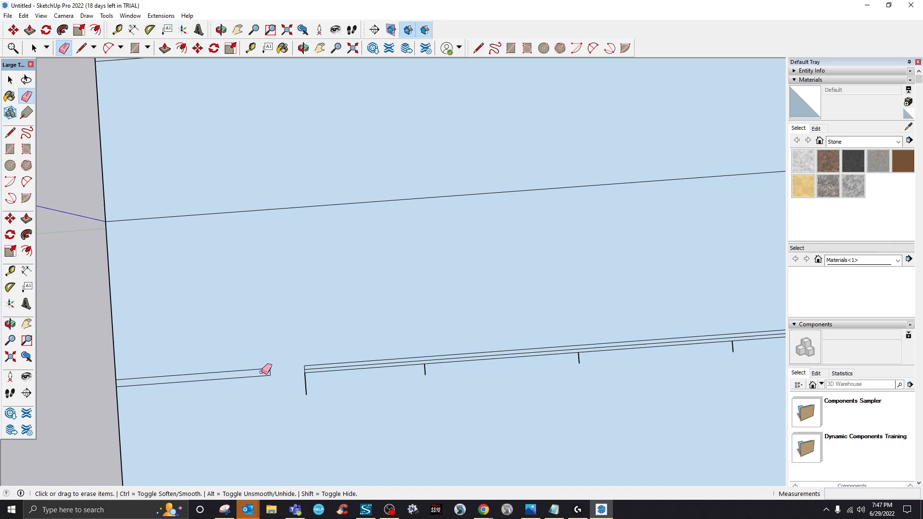
scroll(284, 379, "down", 2)
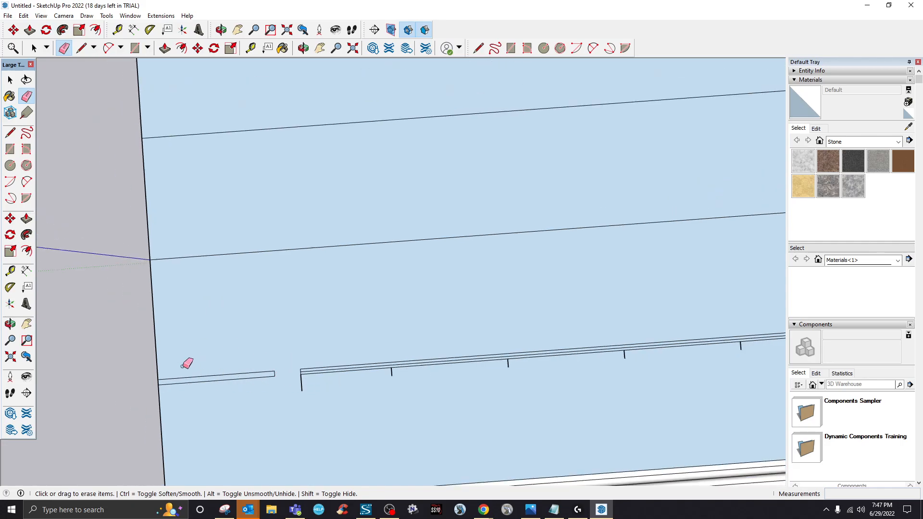
scroll(195, 365, "down", 2)
scroll(204, 372, "down", 1)
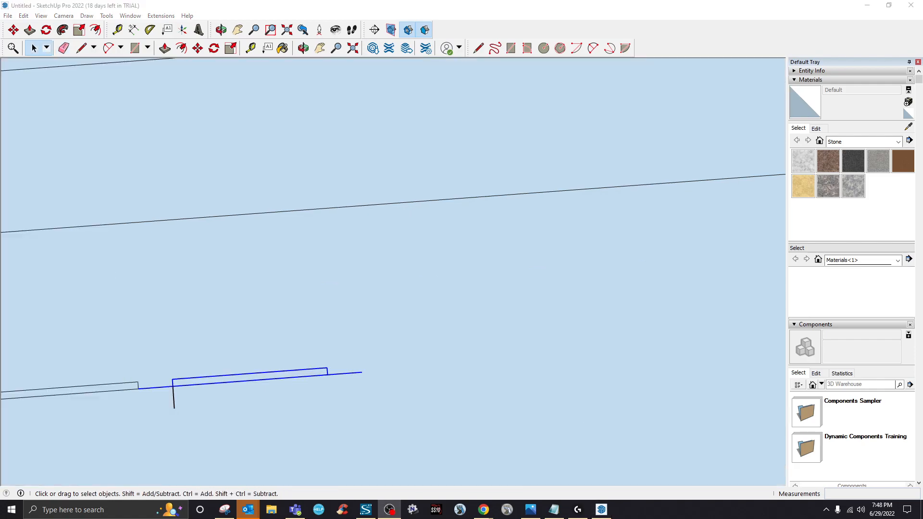
- Try to paste a copy of the second dash's outline with its connecting line beyond the second dash
scroll(290, 413, "down", 5)
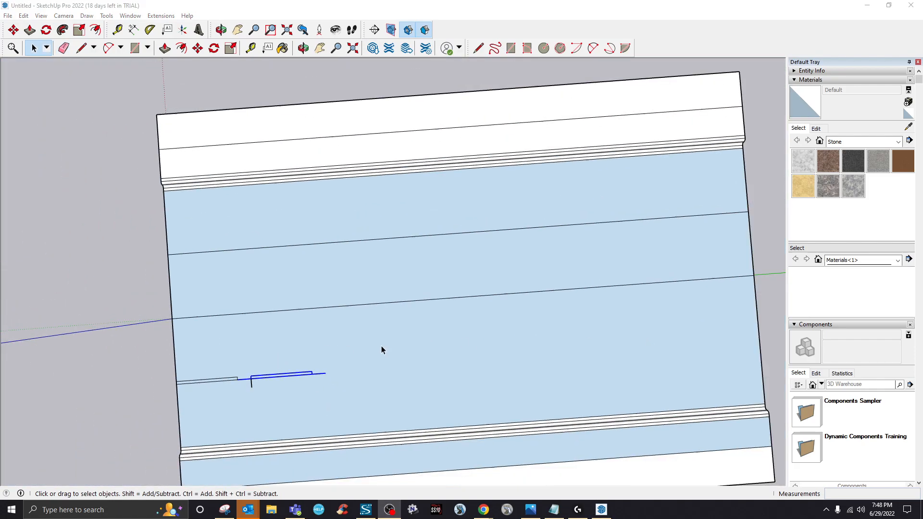
scroll(369, 347, "down", 2)
scroll(369, 347, "up", 1)
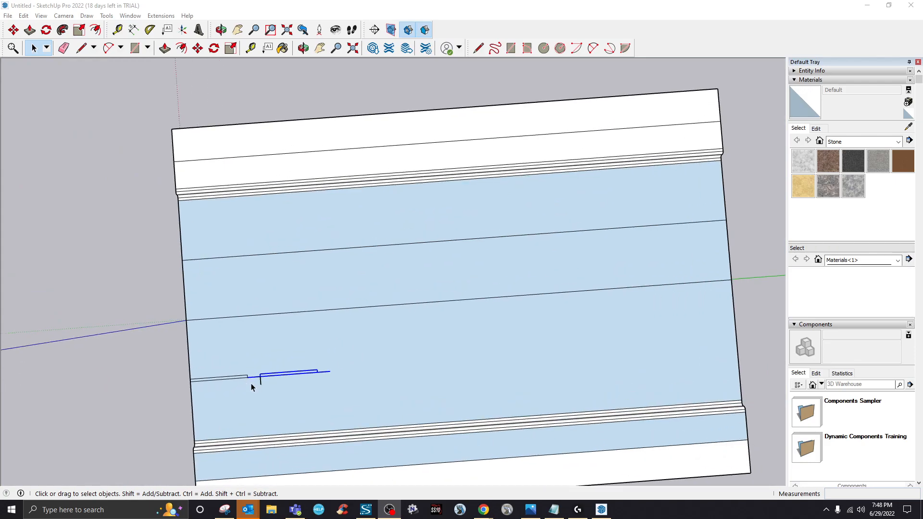
scroll(263, 380, "up", 3)
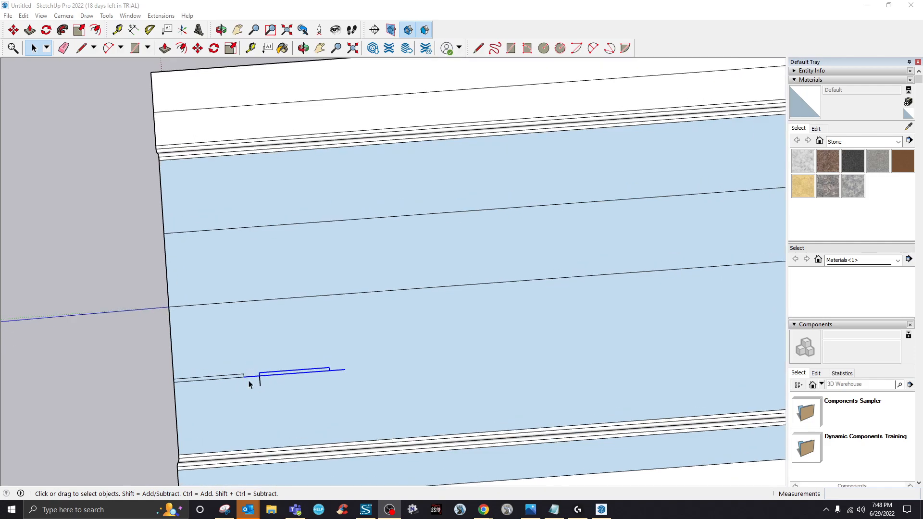
left_click(127, 367)
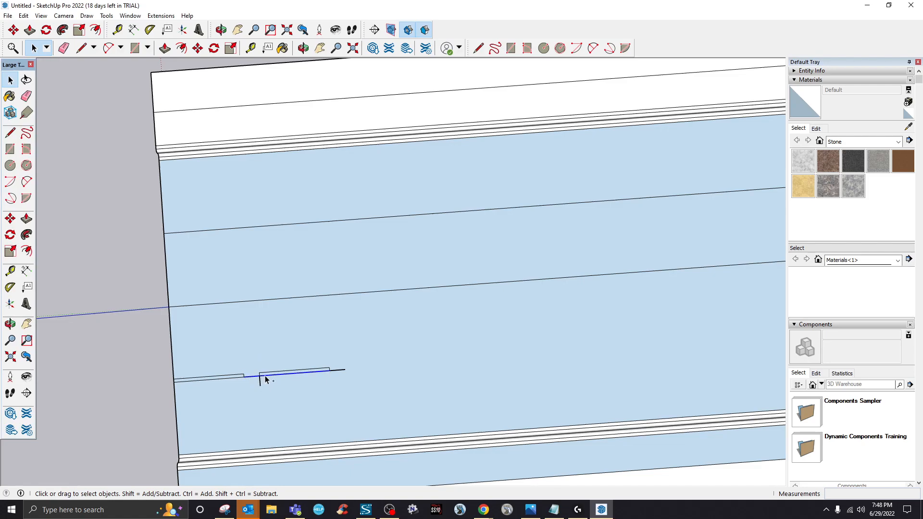
scroll(279, 380, "up", 2)
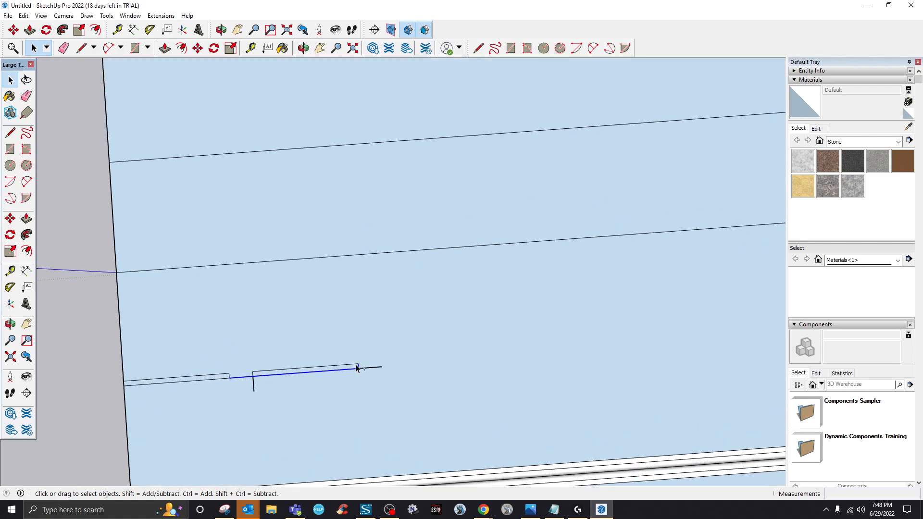
left_click(336, 366, "shift")
scroll(253, 385, "up", 3)
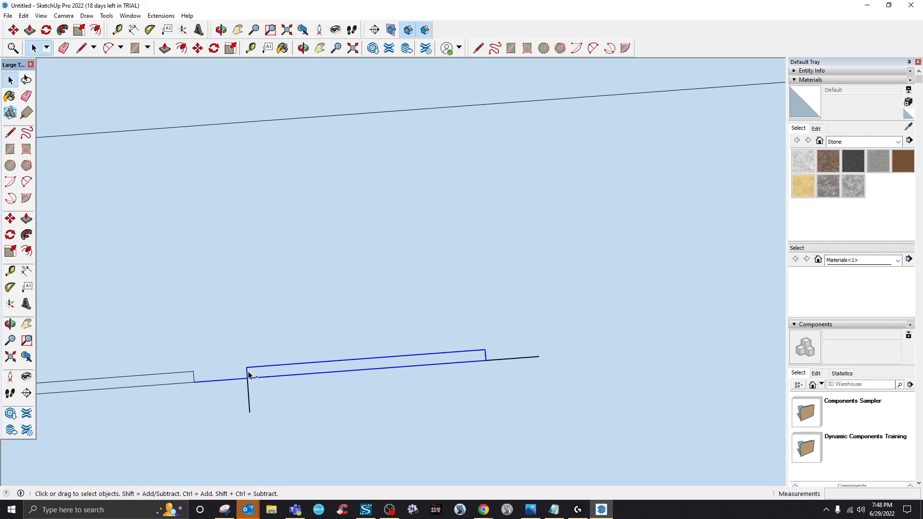
key("ctrl+v")
scroll(269, 336, "down", 2)
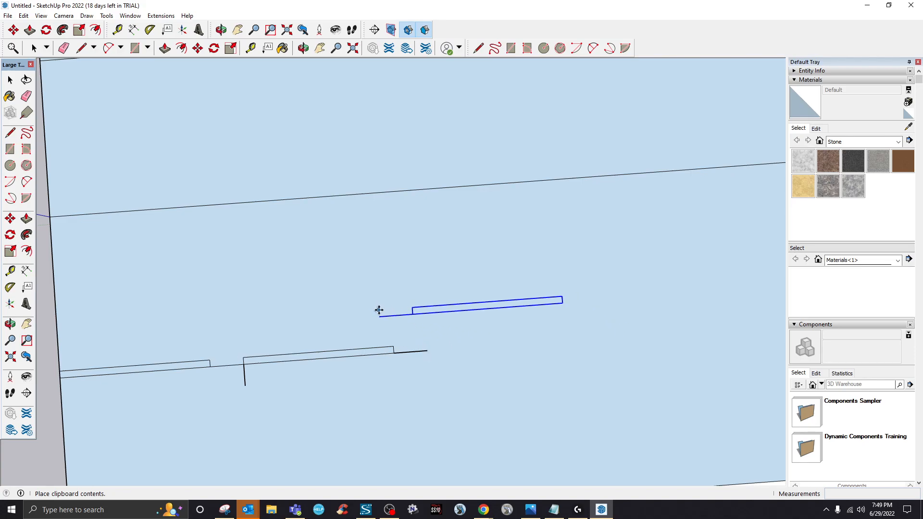
right_click(329, 320)
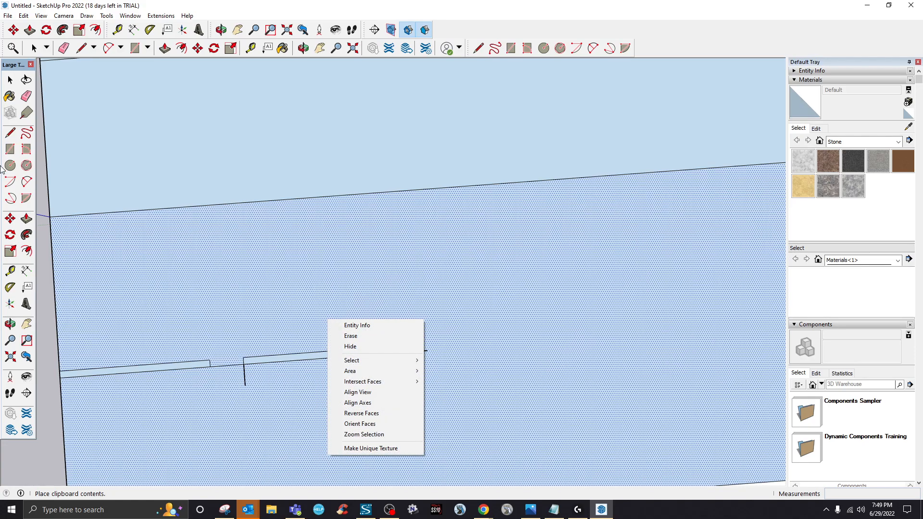
left_click(44, 274)
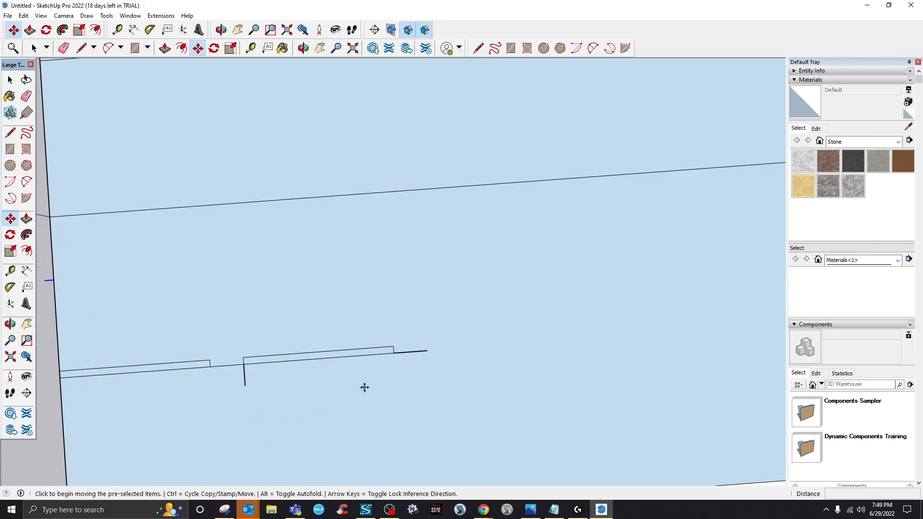
- Draw a short cross line from the free end of the lane line just beyond the second dash
scroll(358, 392, "down", 1)
left_click(81, 48)
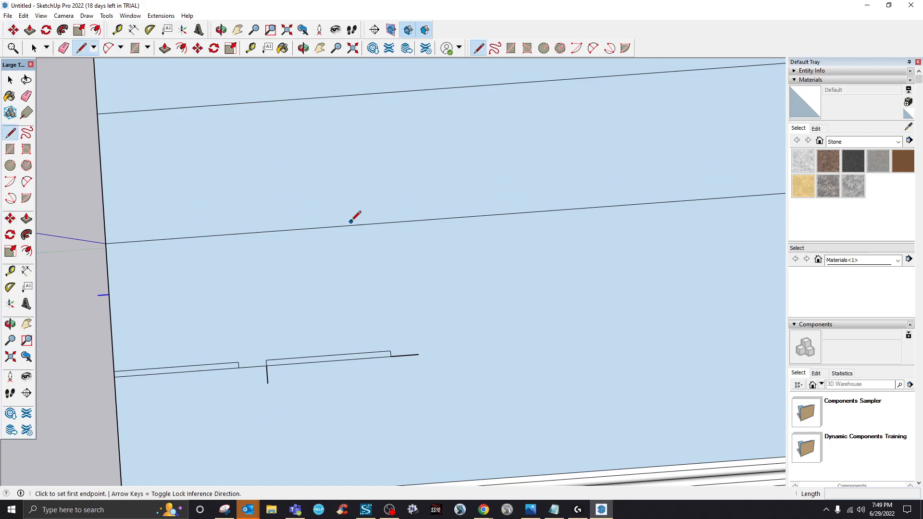
left_click(418, 354)
left_click(420, 379)
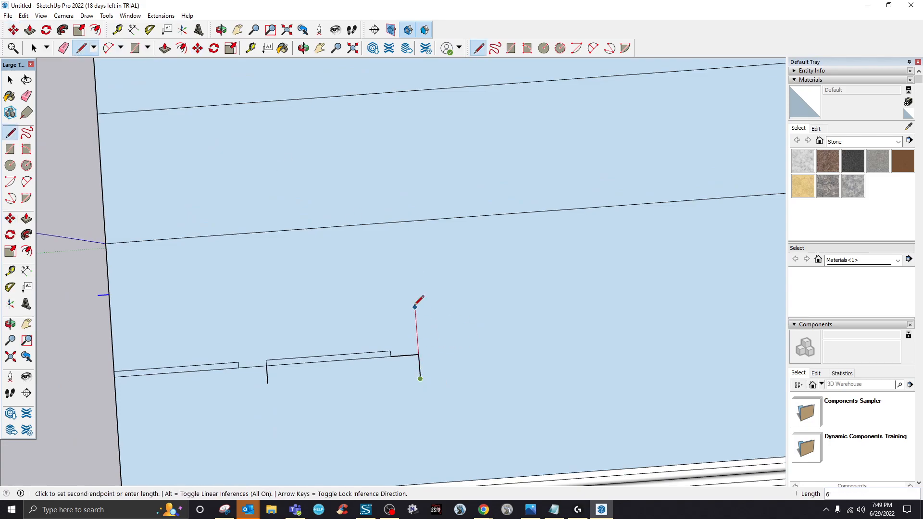
- Copy the first dash's outline and paste it at the new cross line as the third dash
left_click(36, 48)
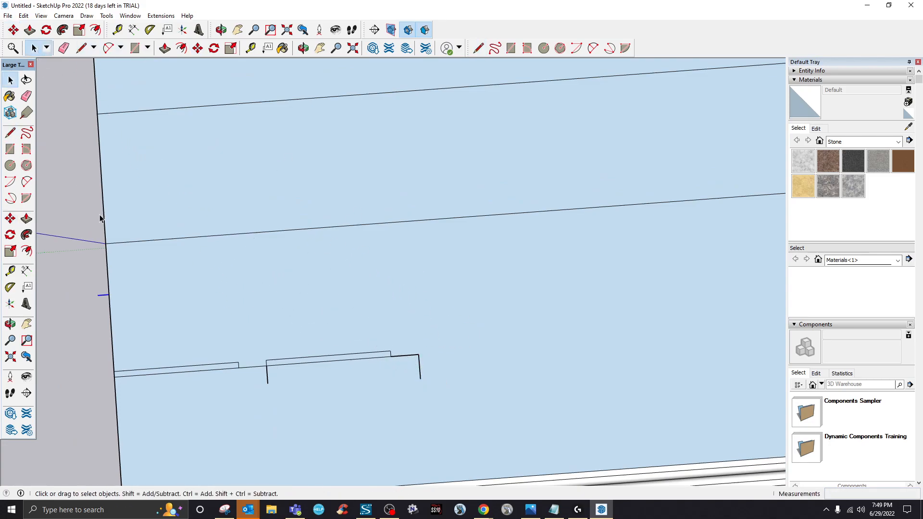
left_click(160, 372)
left_click(125, 376)
left_click(233, 364, "ctrl")
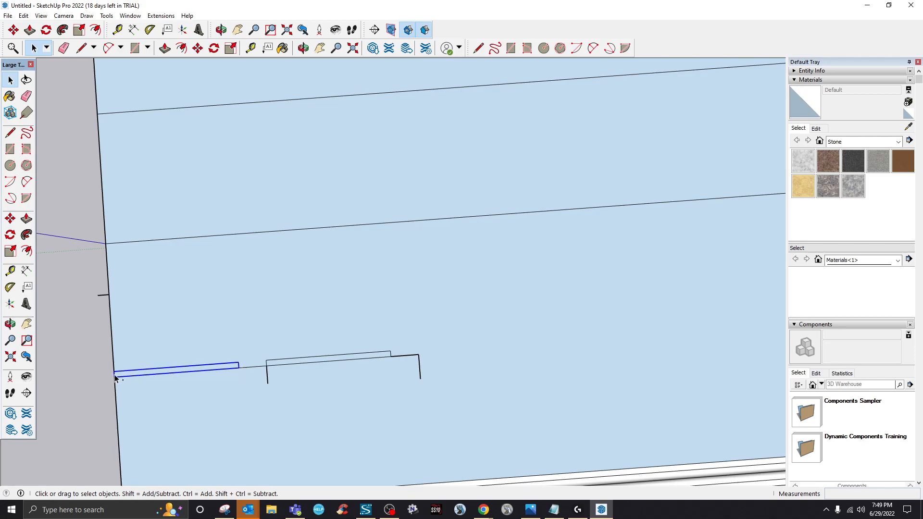
key("ctrl+v")
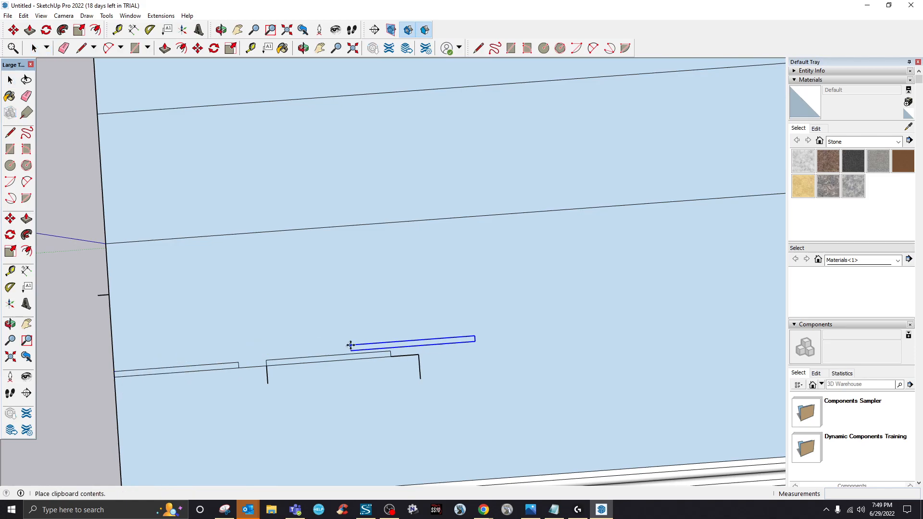
left_click(418, 344)
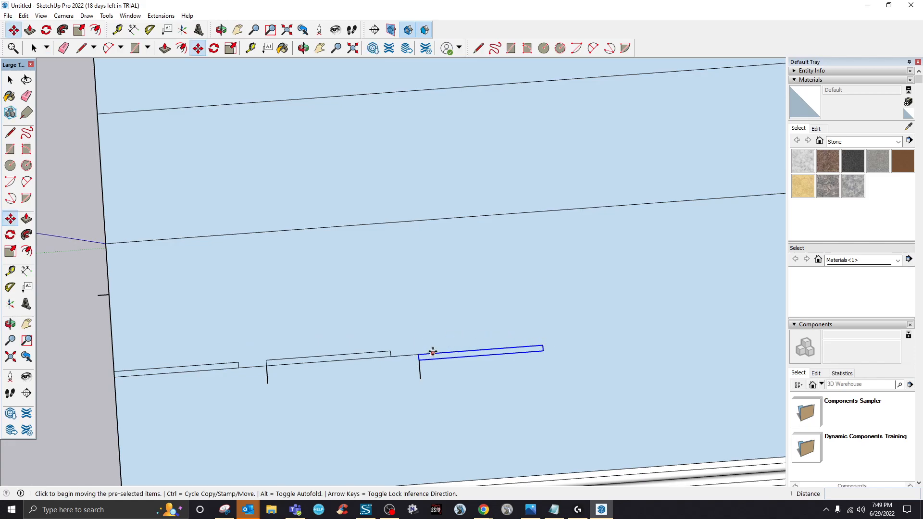
scroll(411, 351, "up", 3)
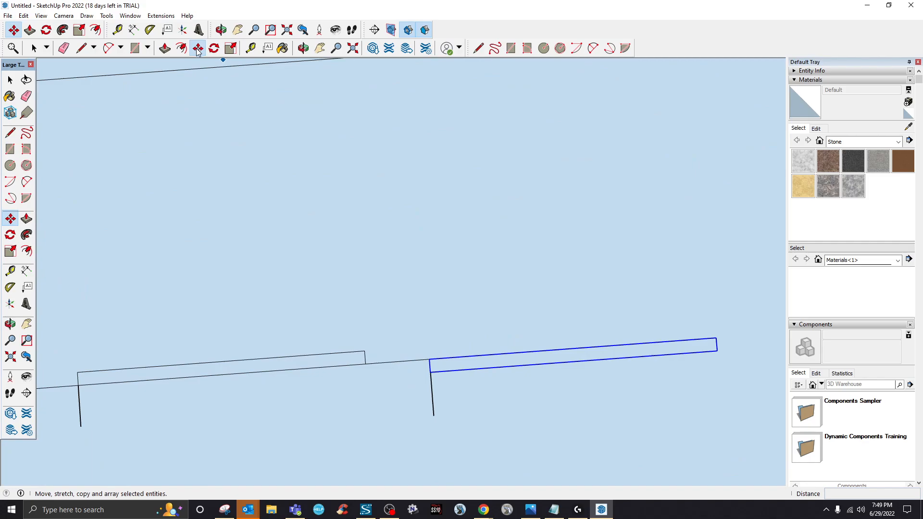
left_click(429, 371)
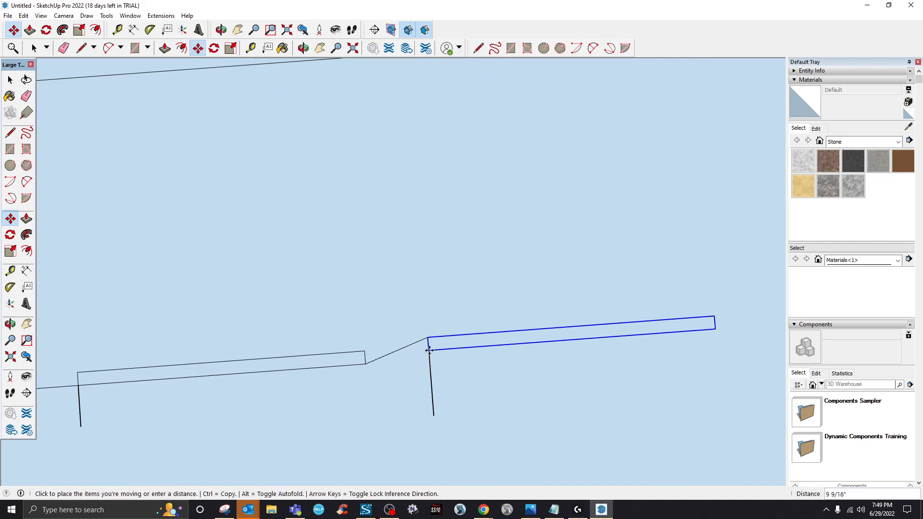
key("ctrl")
left_click(430, 374)
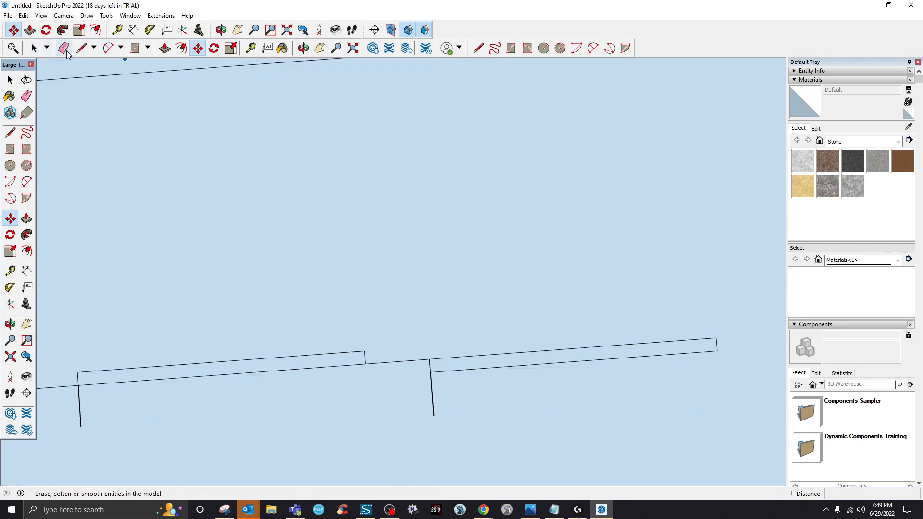
- Erase the line joining the second and third dashes, and move the third dash up one dash width to align it with the second
left_click(64, 48)
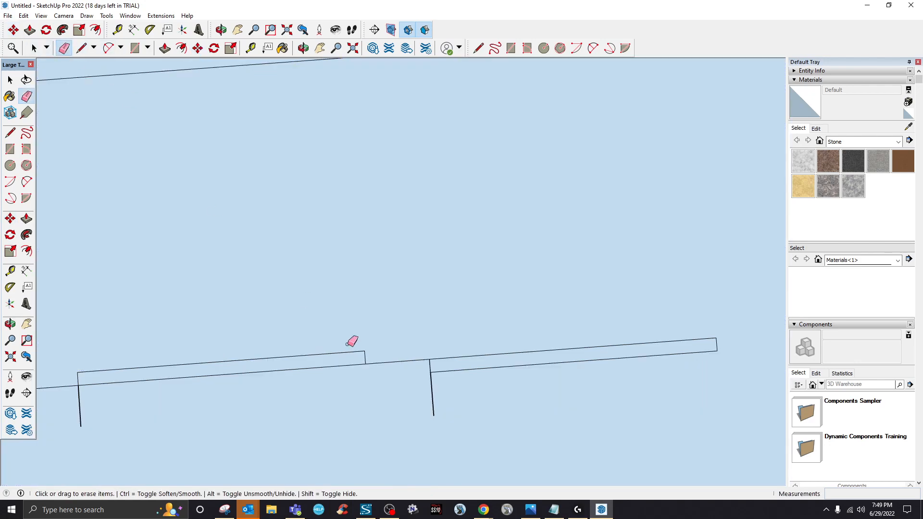
left_click(417, 359)
left_click(35, 49)
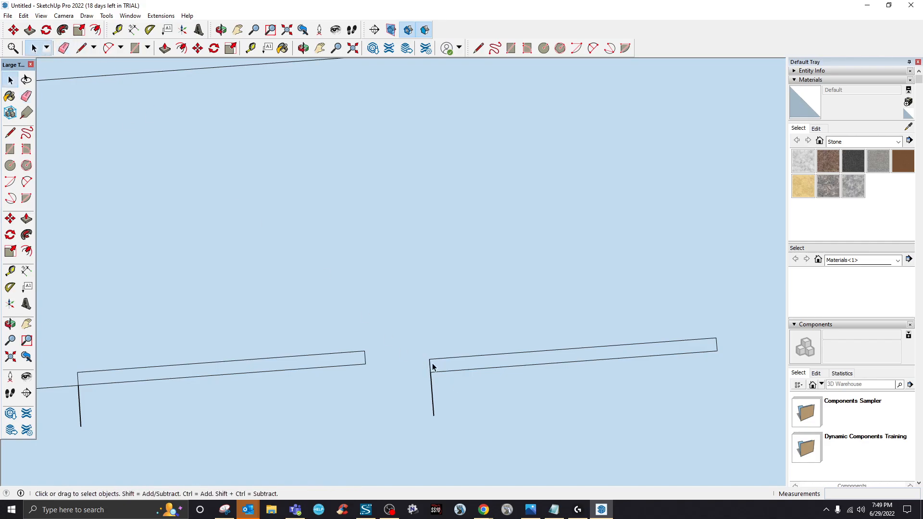
left_click(443, 371)
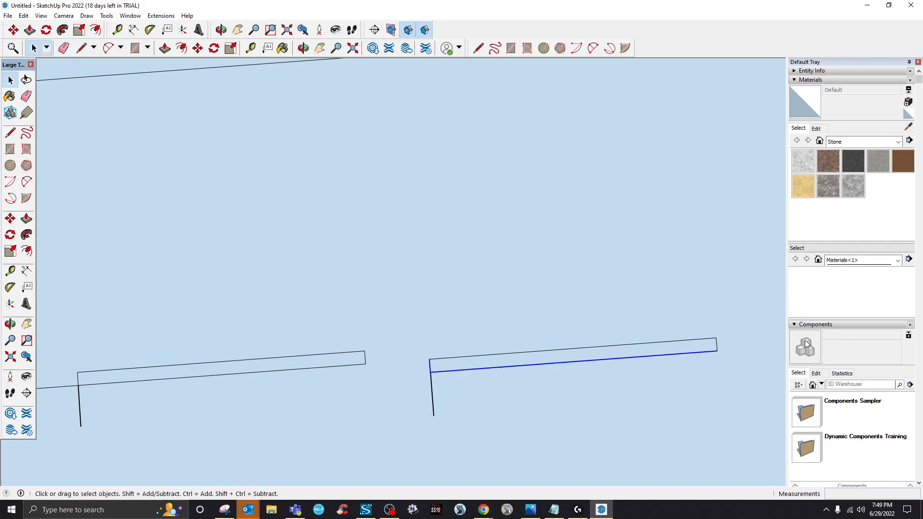
left_click(711, 340, "ctrl")
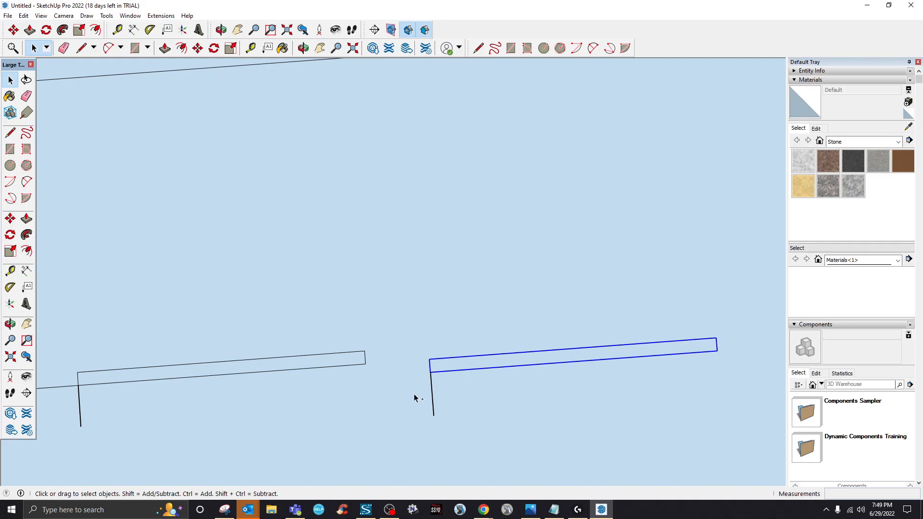
left_click(197, 48)
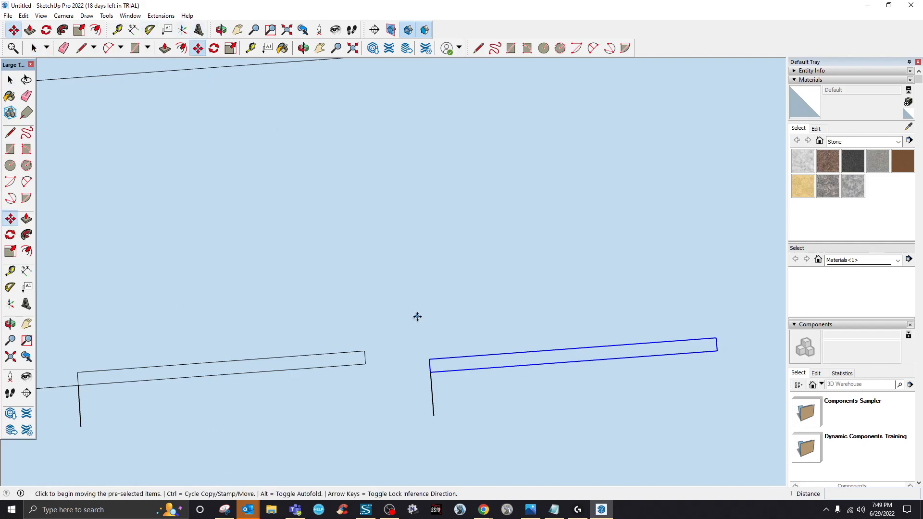
left_click(428, 372)
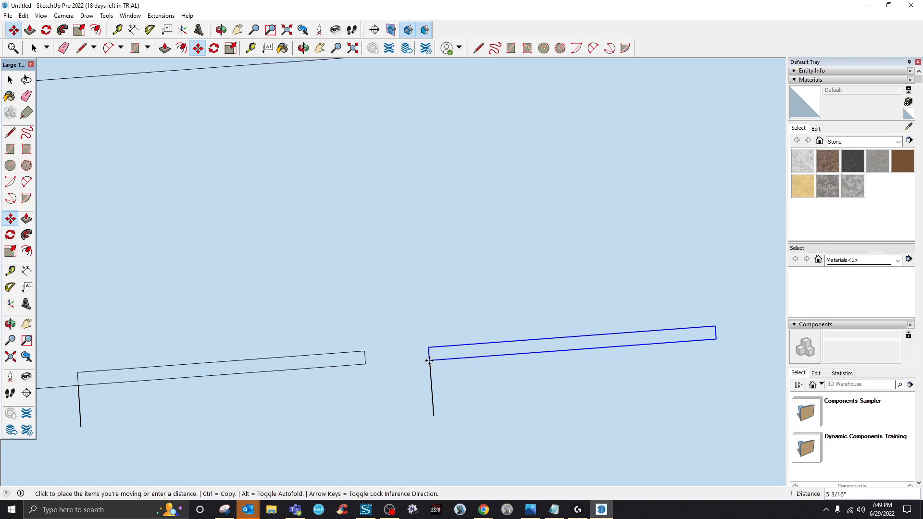
right_click(429, 360)
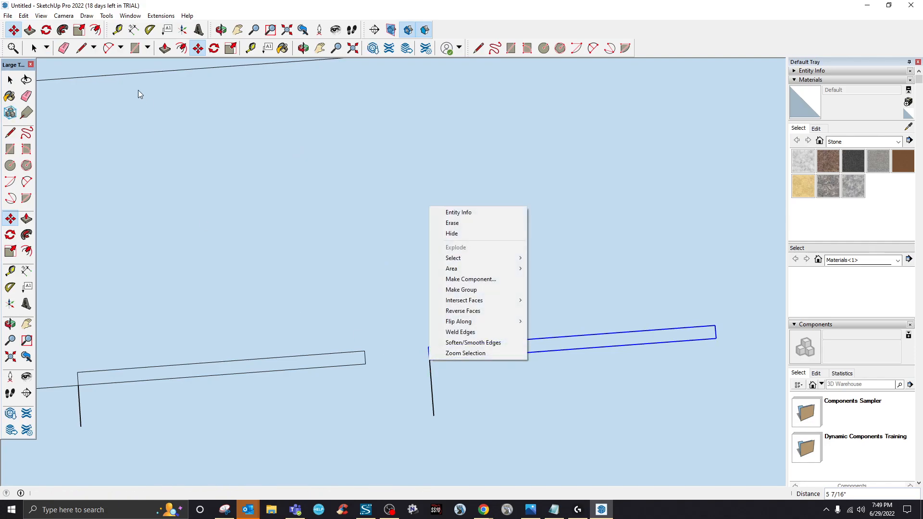
- Copy the faces of the three dashes and paste the set farther along the lane line, one gap beyond the third dash
left_click(33, 48)
scroll(377, 342, "down", 5)
left_click(345, 371)
left_click(233, 357)
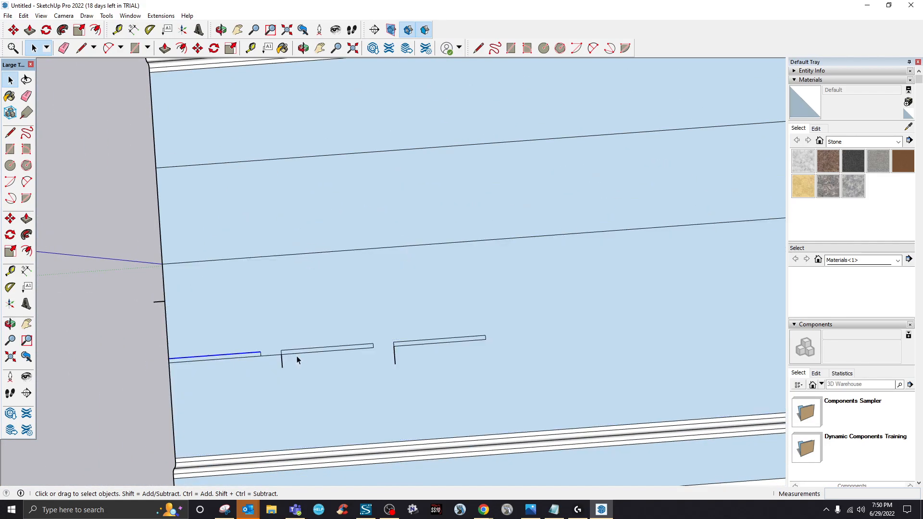
scroll(255, 359, "up", 3)
left_click(255, 358)
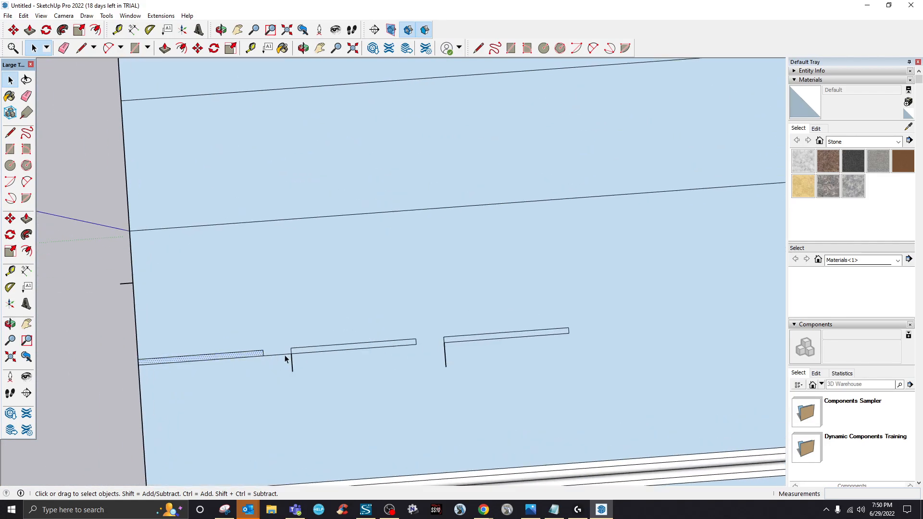
left_click(322, 349, "ctrl")
left_click(464, 339, "ctrl")
scroll(473, 334, "up", 5)
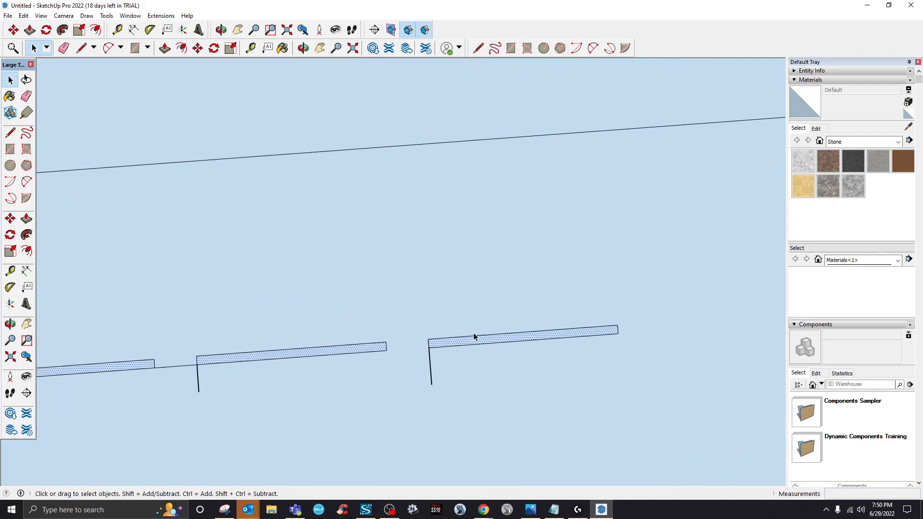
scroll(380, 368, "down", 10)
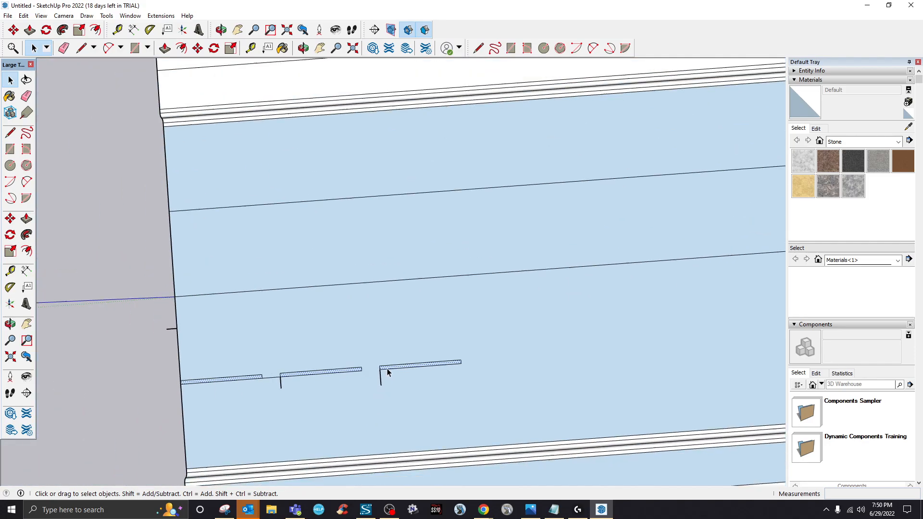
scroll(299, 382, "up", 1)
key("ctrl+v")
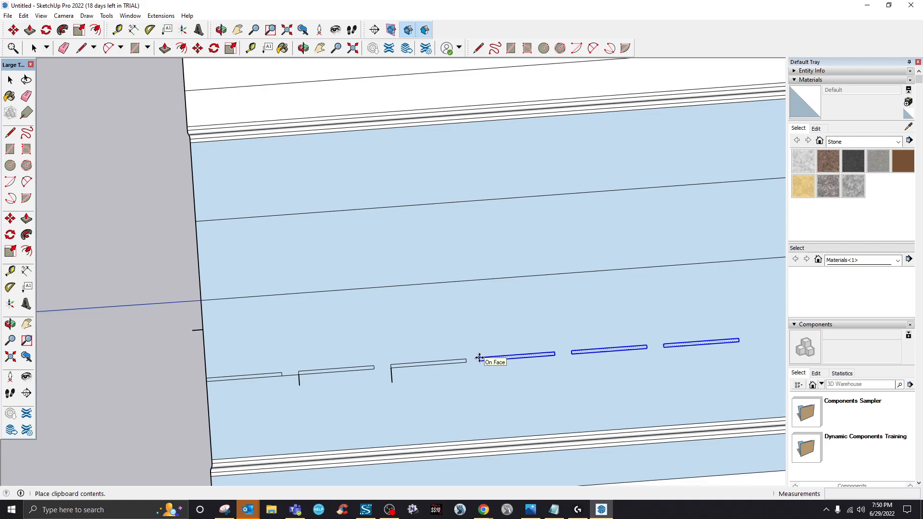
left_click(479, 357)
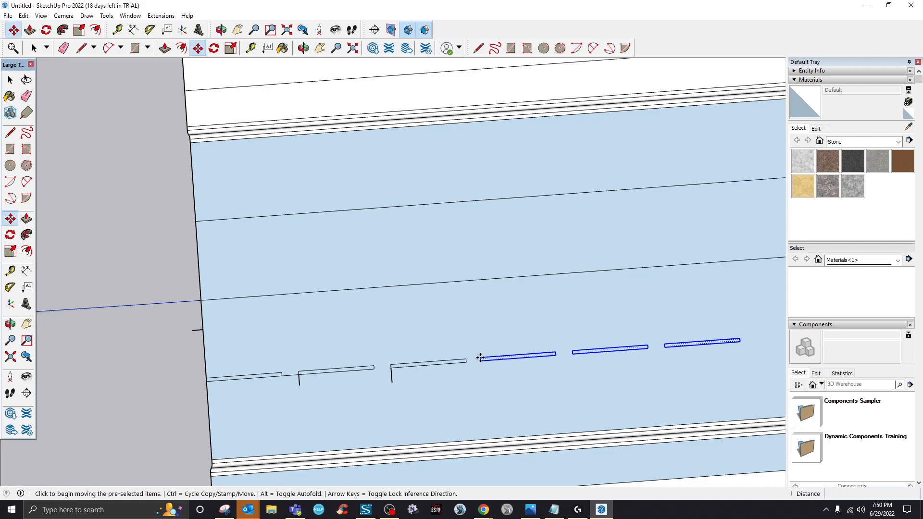
scroll(363, 353, "down", 3)
scroll(640, 339, "up", 2)
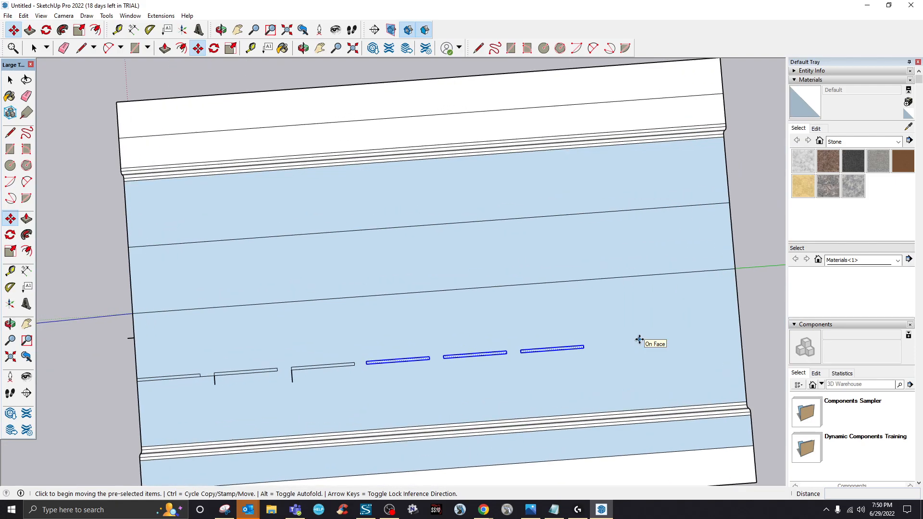
- Paste the copied three-dash set again along the lane line, one gap beyond the sixth dash
key("ctrl+v")
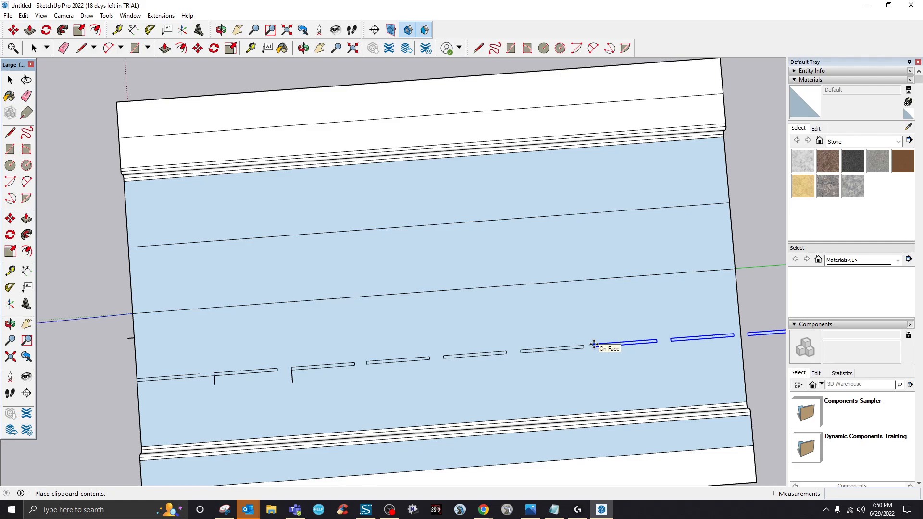
left_click(594, 344)
scroll(595, 344, "down", 1)
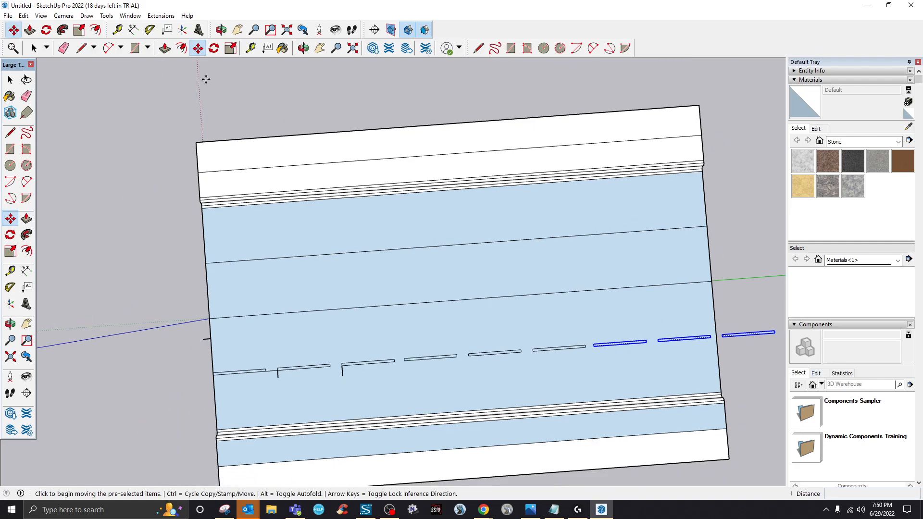
key("space")
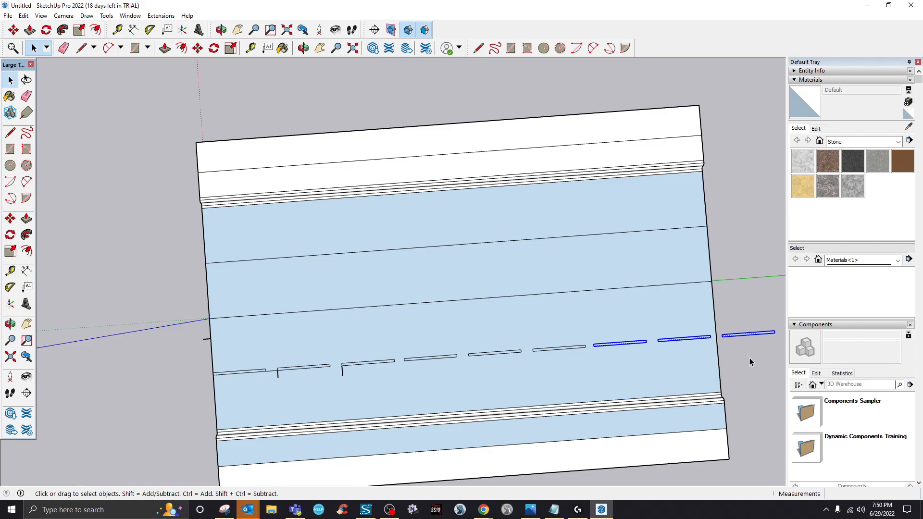
- Delete the last pasted dash, which extends past the far end of the road
left_click(750, 357)
scroll(600, 349, "down", 3)
scroll(712, 339, "up", 4)
left_click_drag(689, 333, 752, 355)
key("Delete")
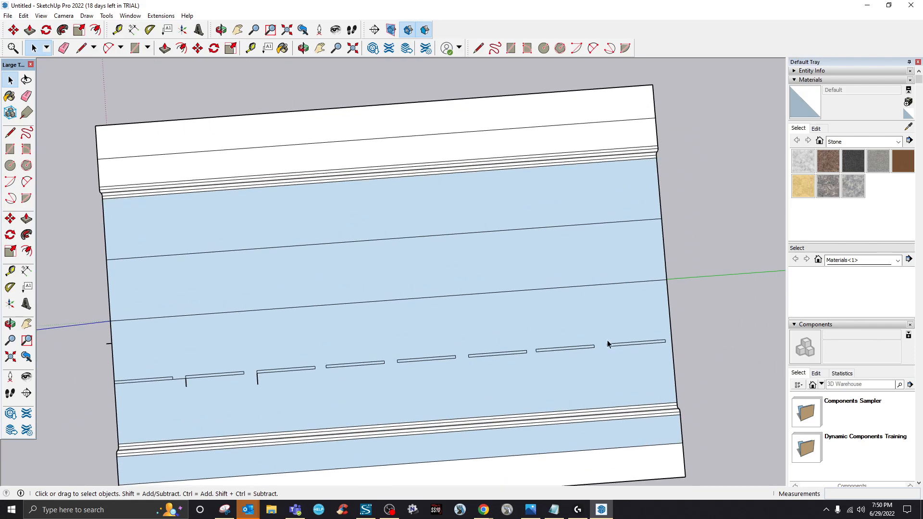
- Erase the leftover cross lines and lane-line remnants around the first three dashes
scroll(608, 339, "down", 1)
scroll(320, 380, "up", 2)
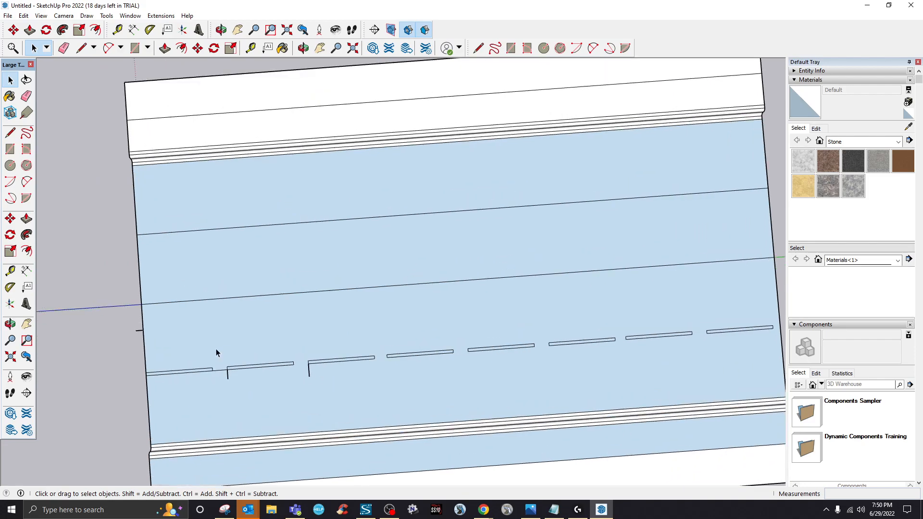
left_click(227, 373)
key("Delete")
left_click(187, 372)
scroll(195, 374, "up", 2)
- Select and copy the faces of all eight dashes along the finished lane line
left_click(201, 371)
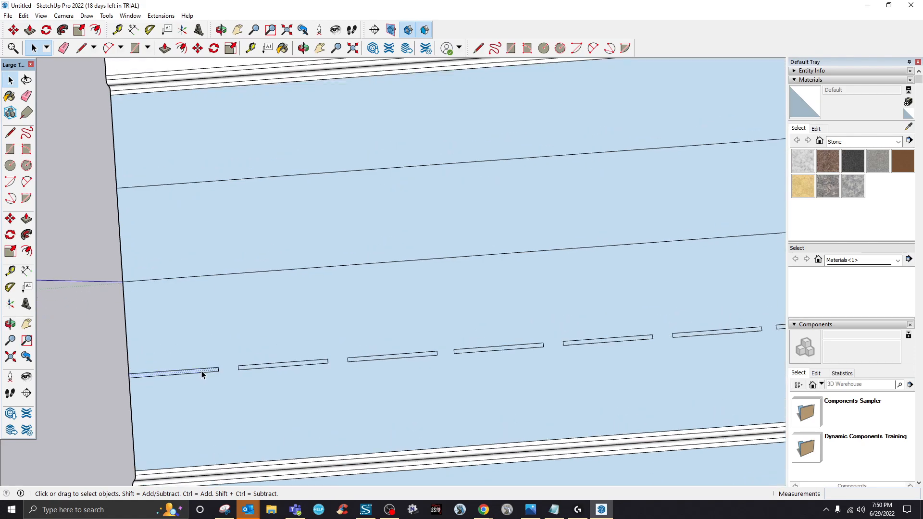
left_click(271, 368, "ctrl")
left_click(365, 359, "ctrl")
left_click(575, 342, "ctrl")
scroll(364, 356, "down", 2)
scroll(682, 337, "up", 2)
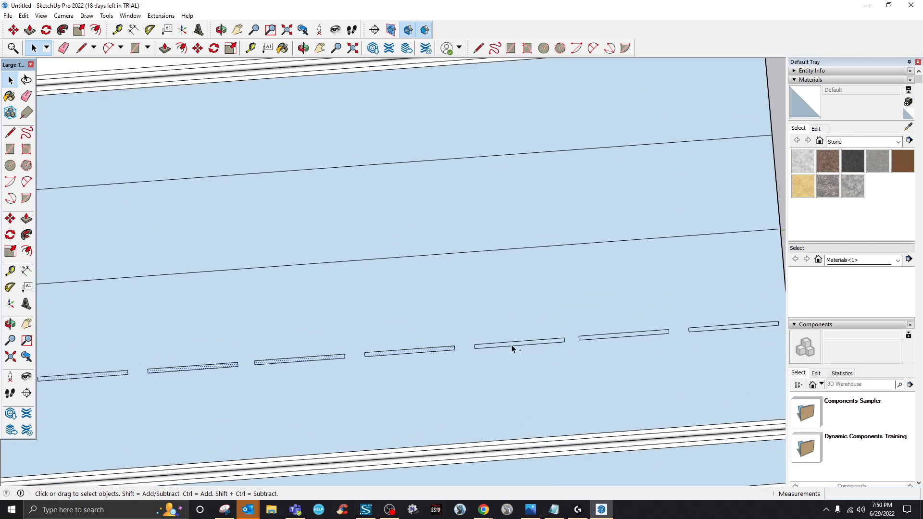
left_click(512, 344, "ctrl")
left_click(620, 335, "ctrl")
scroll(416, 350, "down", 2)
scroll(683, 326, "up", 3)
left_click(683, 327, "ctrl")
scroll(625, 350, "down", 3)
scroll(610, 349, "down", 4)
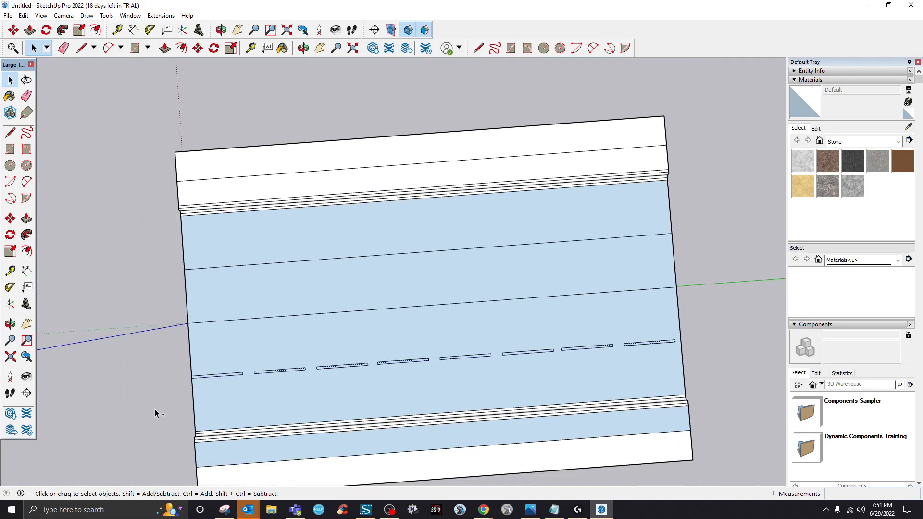
- Paste the row of dashes onto the other solid lane line, starting at the road's end edge
key("ctrl+v")
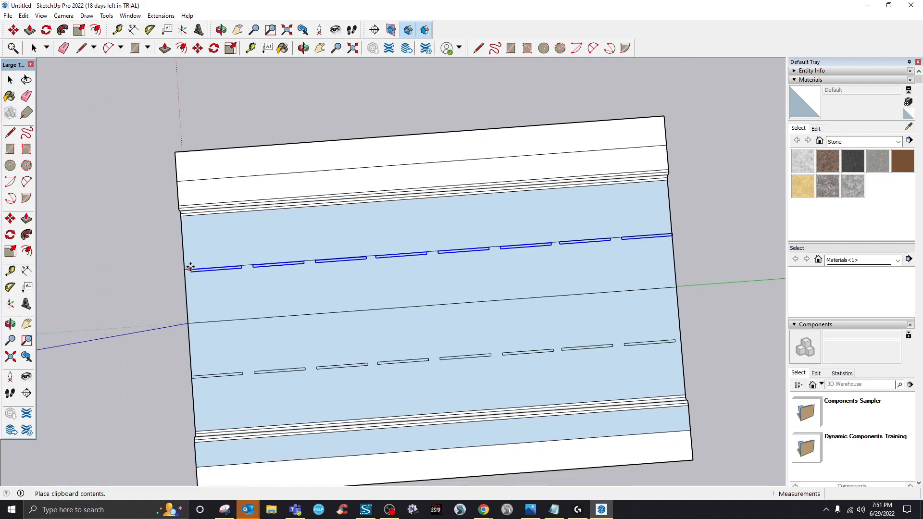
scroll(190, 269, "up", 2)
scroll(188, 269, "up", 4)
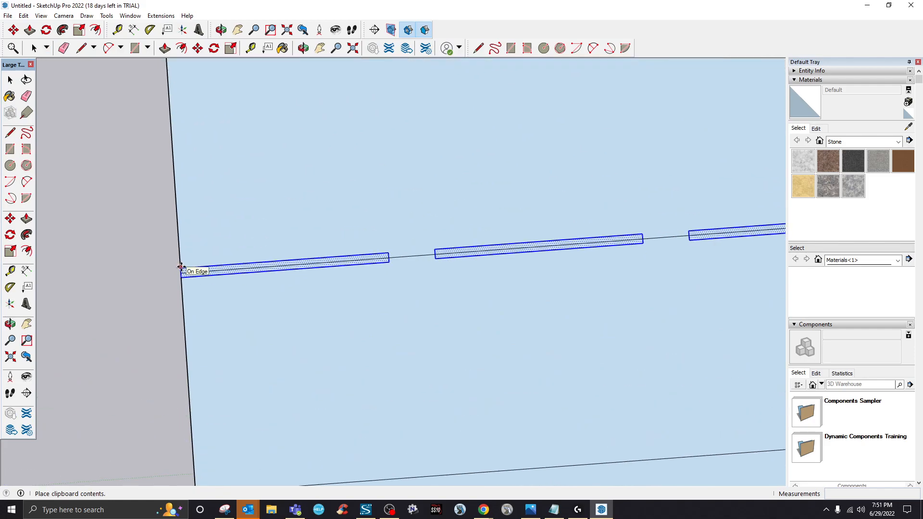
left_click(181, 267)
right_click(182, 268)
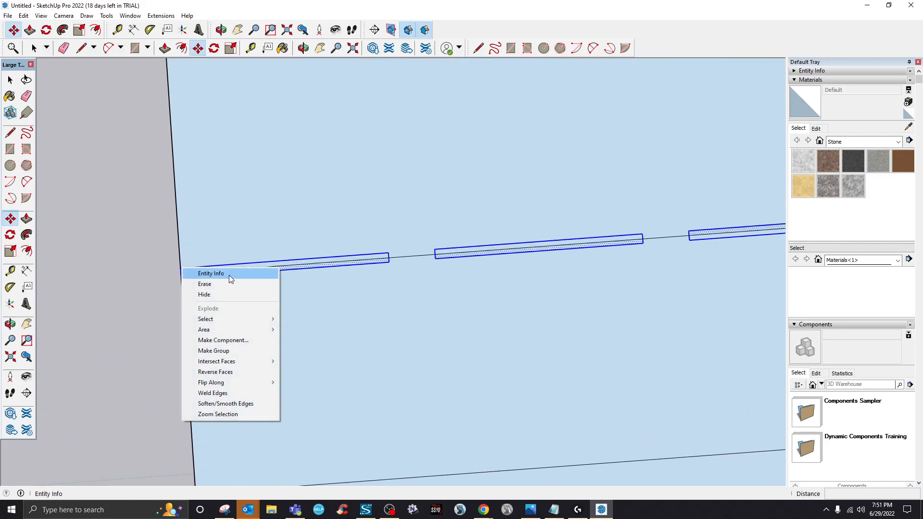
left_click(130, 235)
scroll(130, 235, "down", 5)
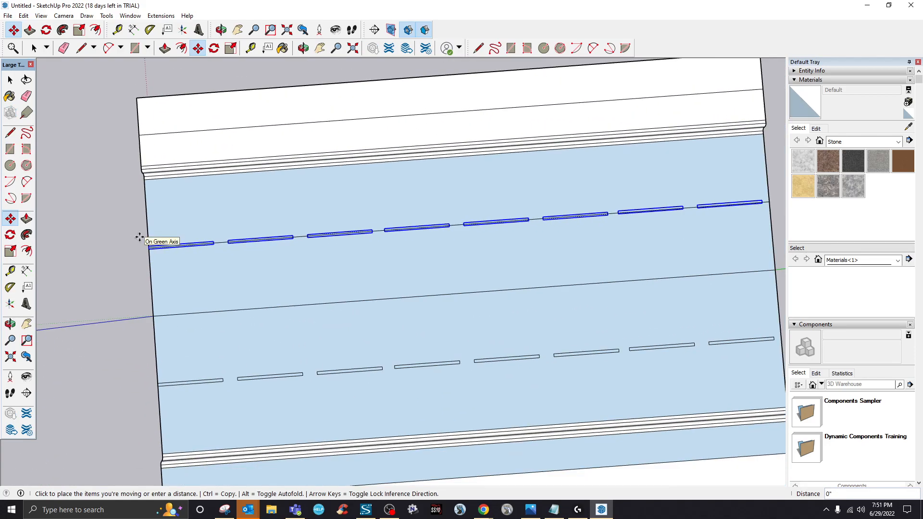
left_click(185, 236)
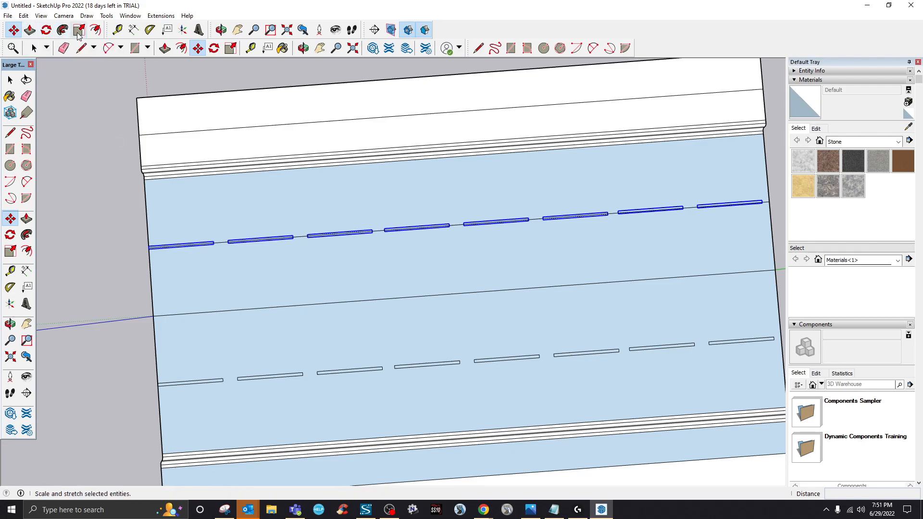
- Erase the old solid lane line inside and between the first four pasted dashes
left_click(34, 48)
left_click(181, 253)
scroll(221, 233, "up", 3)
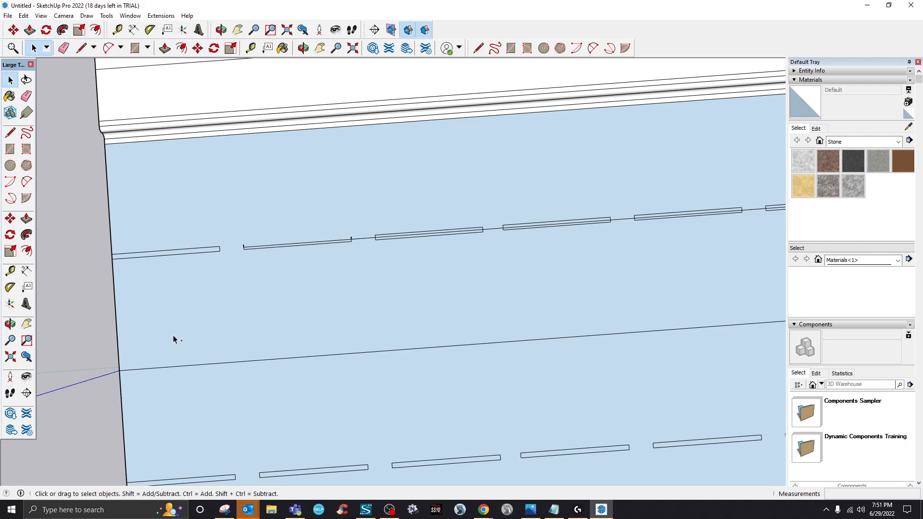
scroll(325, 241, "up", 2)
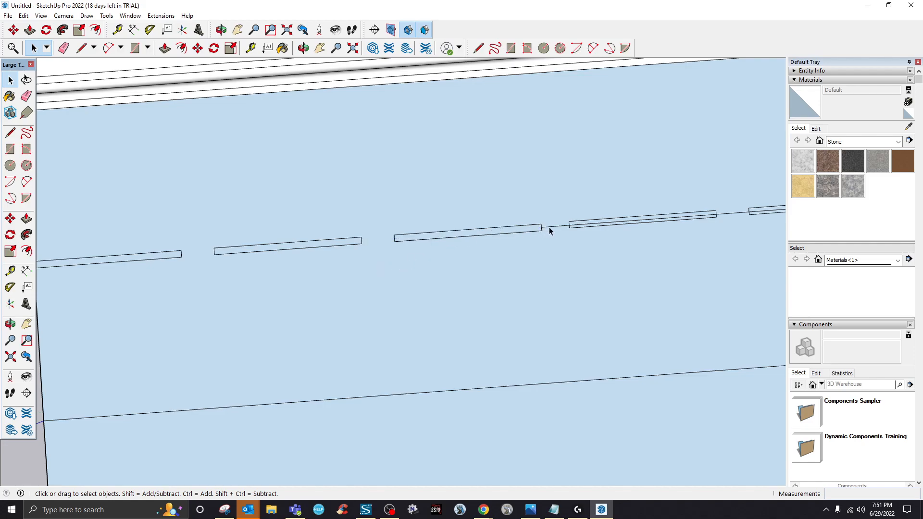
scroll(296, 259, "down", 2)
scroll(590, 233, "up", 1)
scroll(589, 229, "up", 2)
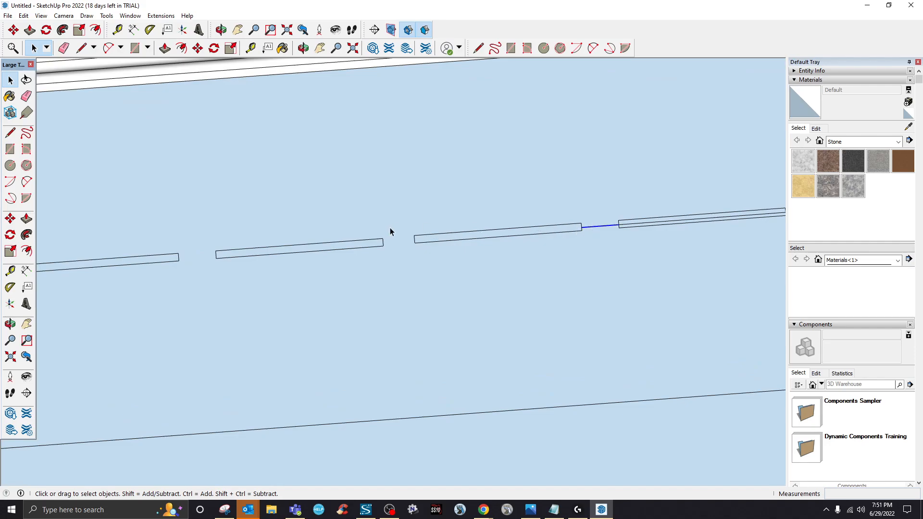
- Erase the old solid lane line around the fifth dash and inside the sixth pasted dash
scroll(388, 228, "down", 2)
scroll(636, 221, "up", 2)
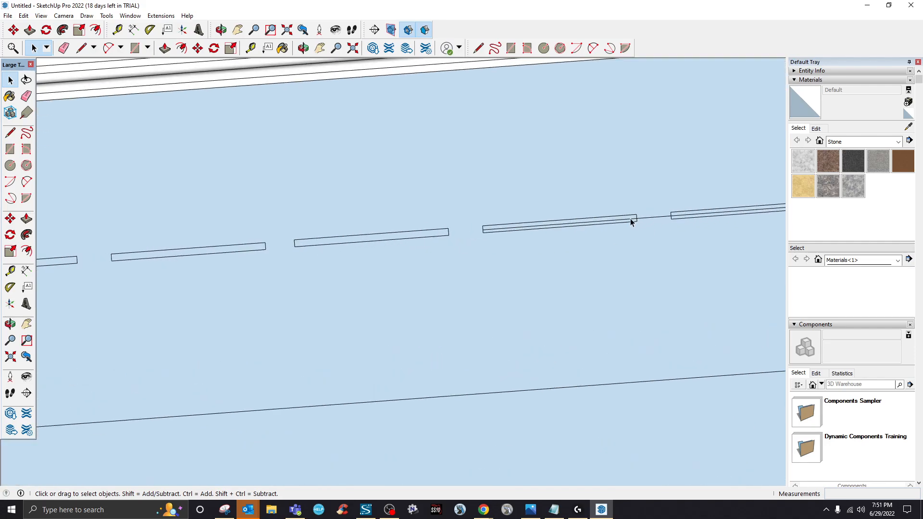
scroll(552, 229, "down", 2)
left_click(591, 229)
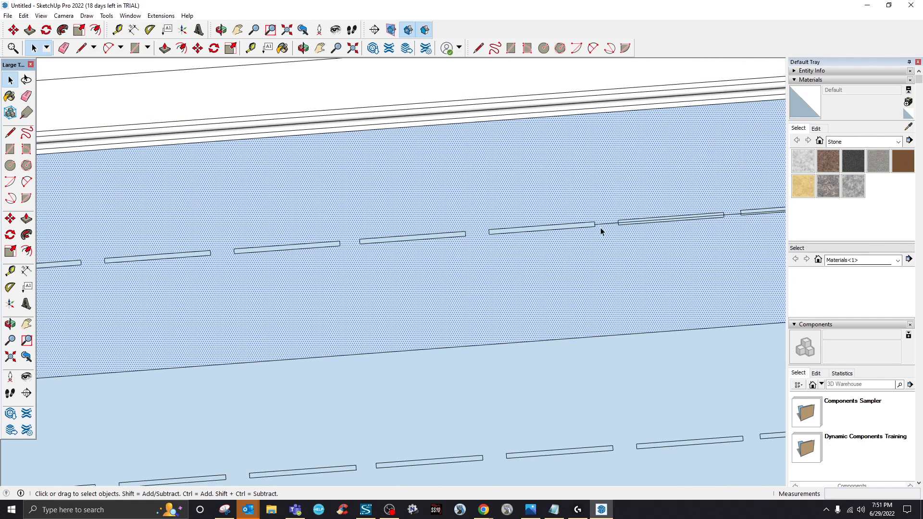
left_click(627, 222)
key("Delete")
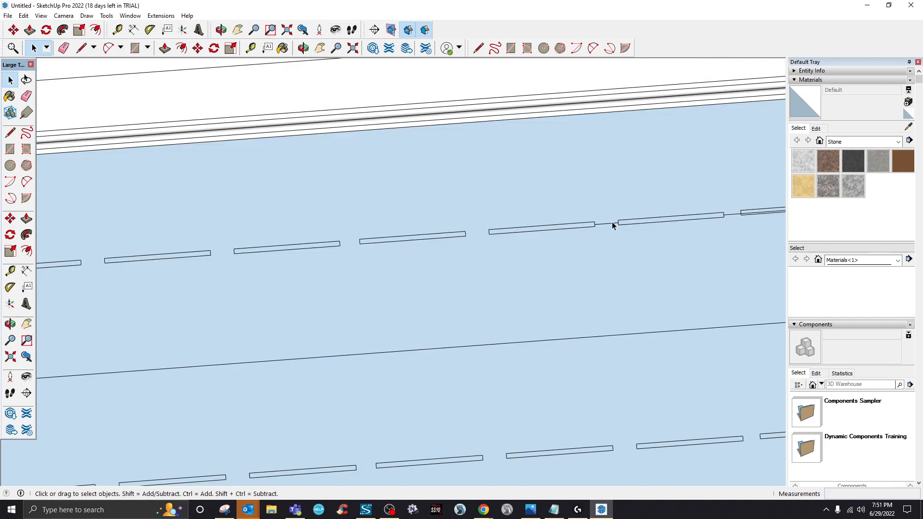
- Erase the remaining pieces of the old lane line from the sixth dash through to the road's far edge
scroll(534, 243, "down", 4)
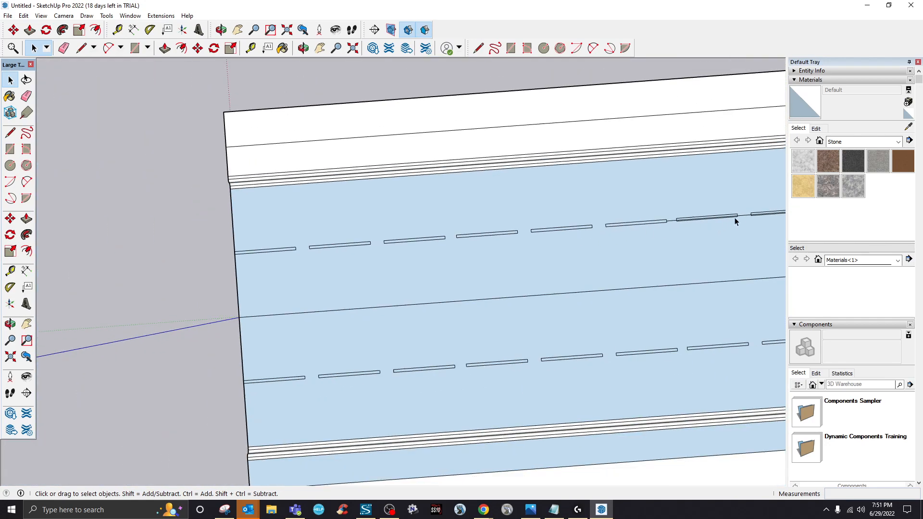
scroll(601, 233, "down", 3)
scroll(731, 227, "up", 5)
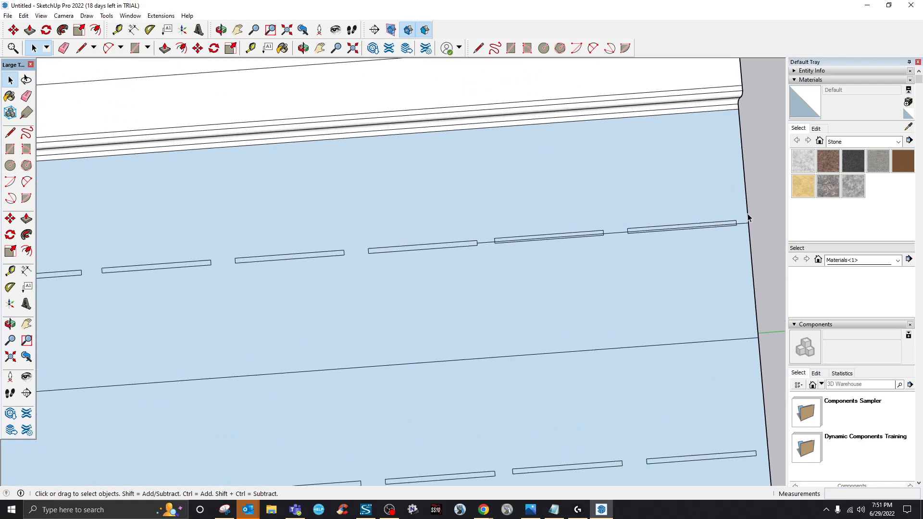
scroll(735, 224, "up", 3)
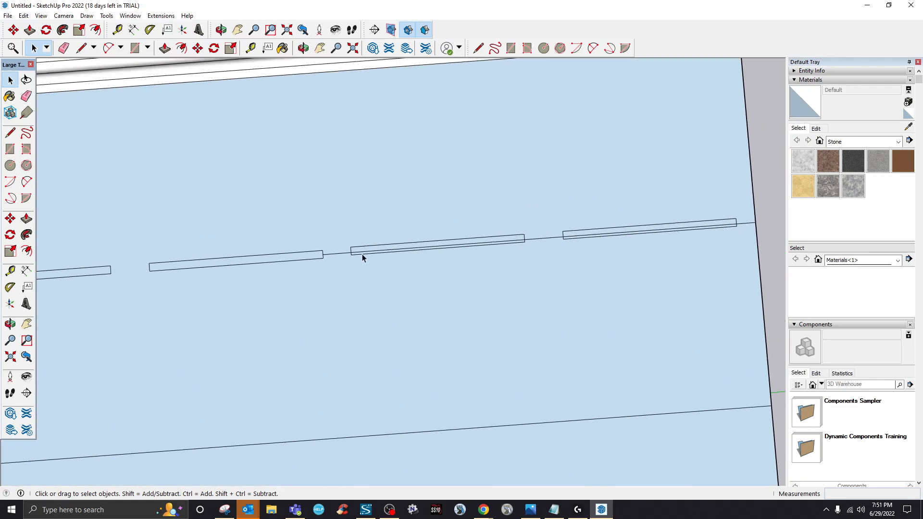
left_click(341, 253)
key("Delete")
left_click(360, 251)
left_click(550, 238)
key("Delete")
left_click(604, 232)
key("Delete")
left_click(741, 223)
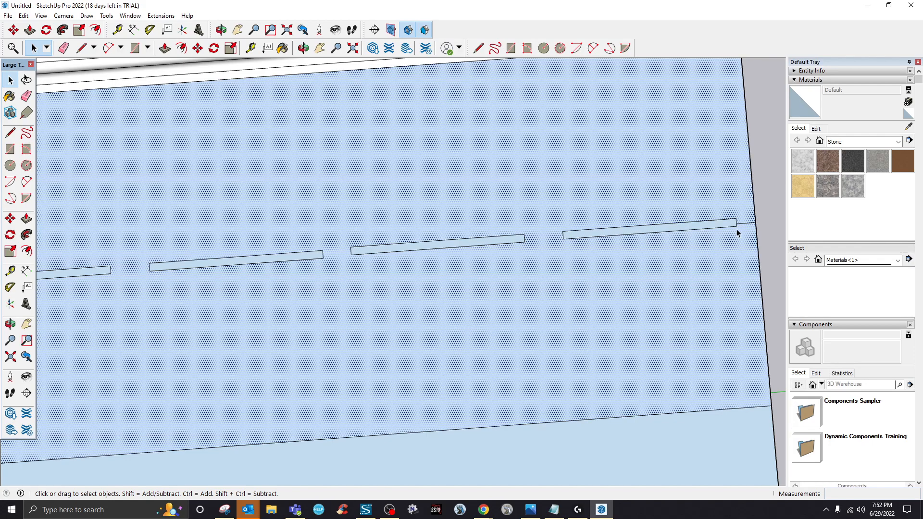
left_click(742, 223)
key("Delete")
- Erase the leftover narrow rectangle outline on the underside of the road at its front edge
scroll(662, 252, "down", 5)
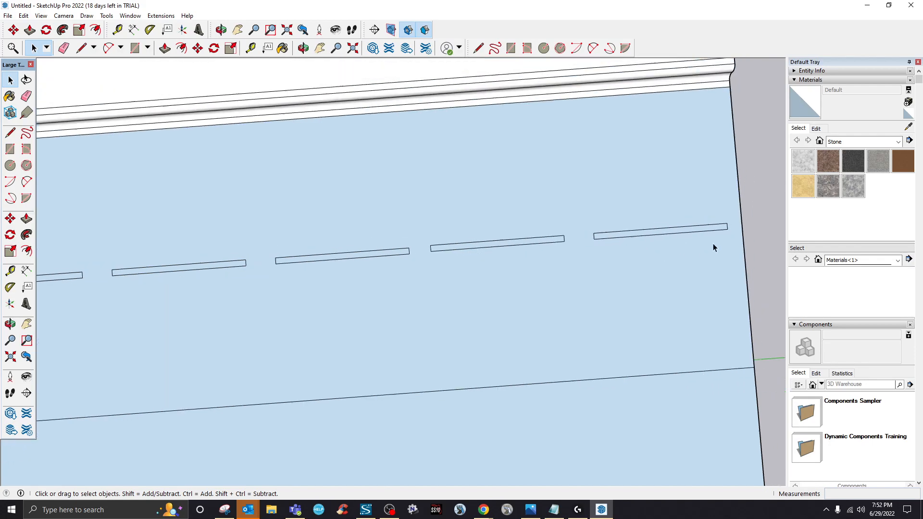
scroll(601, 261, "down", 2)
scroll(268, 345, "down", 3)
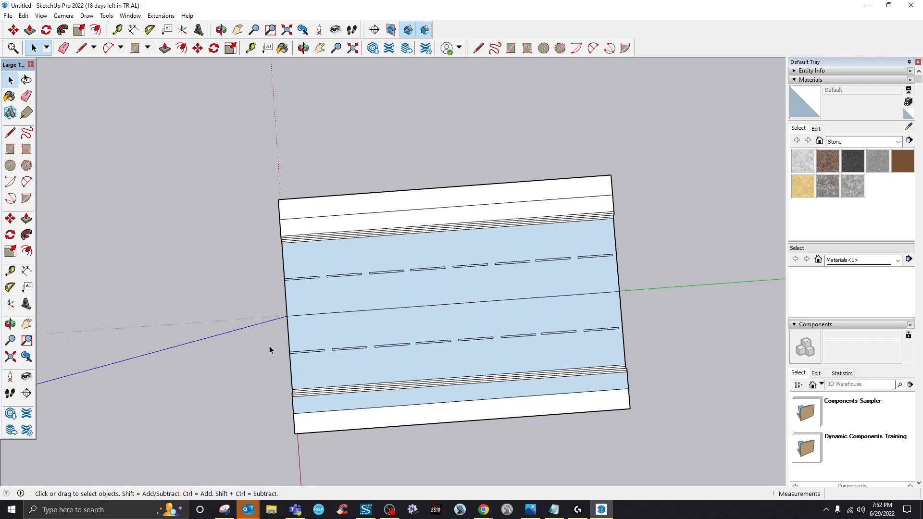
left_click(303, 49)
left_click_drag(274, 364, 293, 429)
scroll(270, 353, "up", 4)
left_click_drag(269, 352, 546, 245)
left_click_drag(403, 347, 471, 303)
scroll(498, 319, "up", 4)
scroll(497, 320, "up", 5)
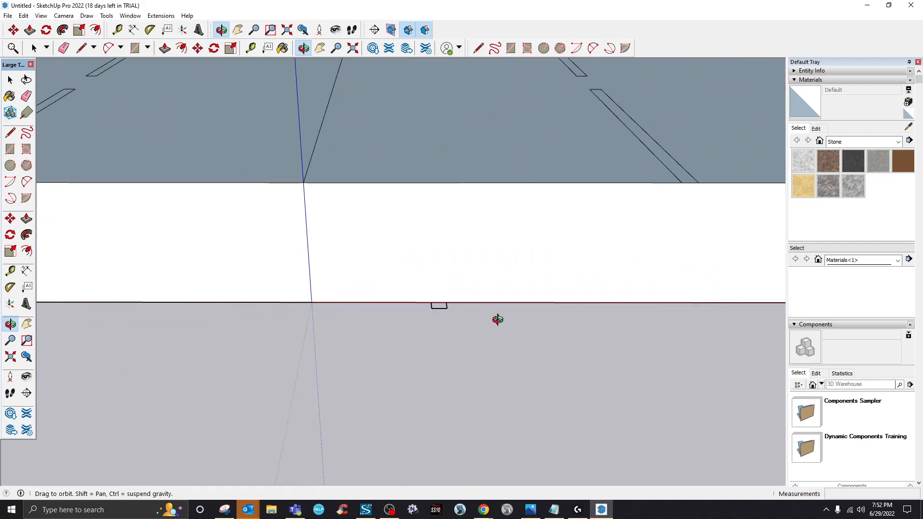
left_click_drag(269, 276, 412, 148)
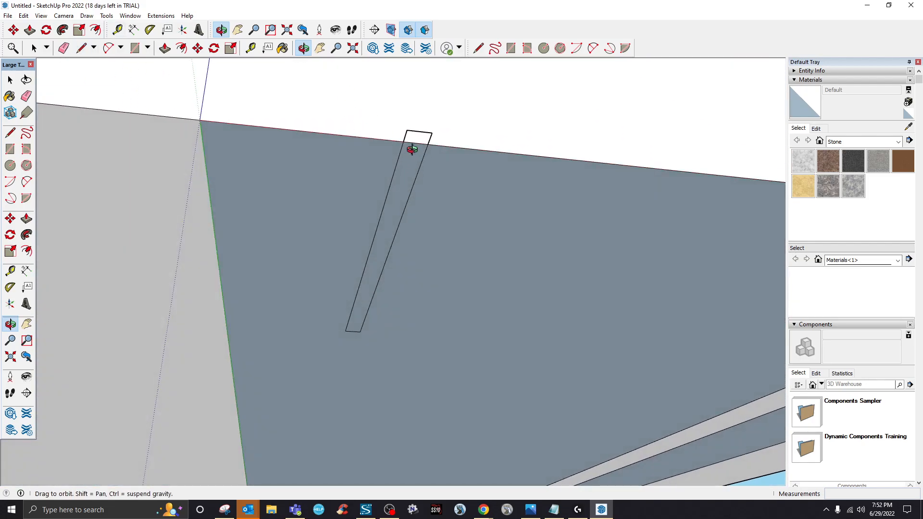
left_click(64, 48)
left_click_drag(405, 129, 428, 129)
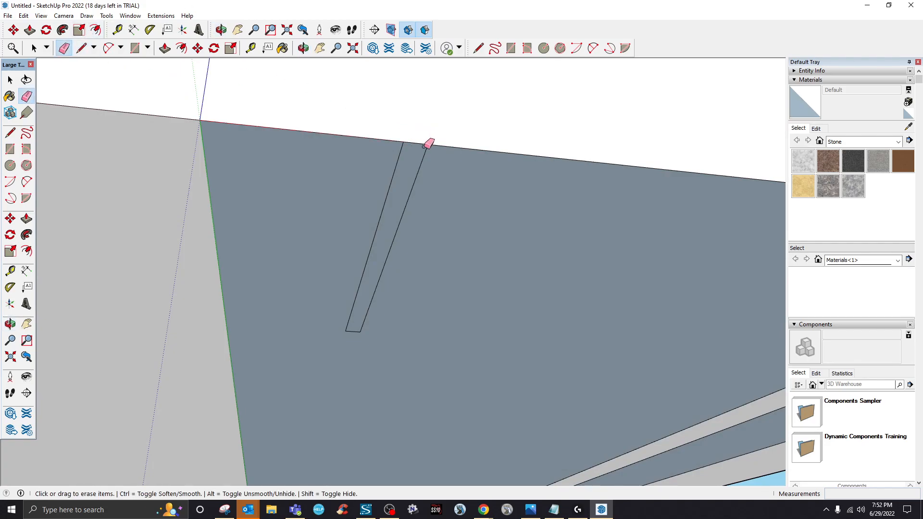
left_click(427, 146)
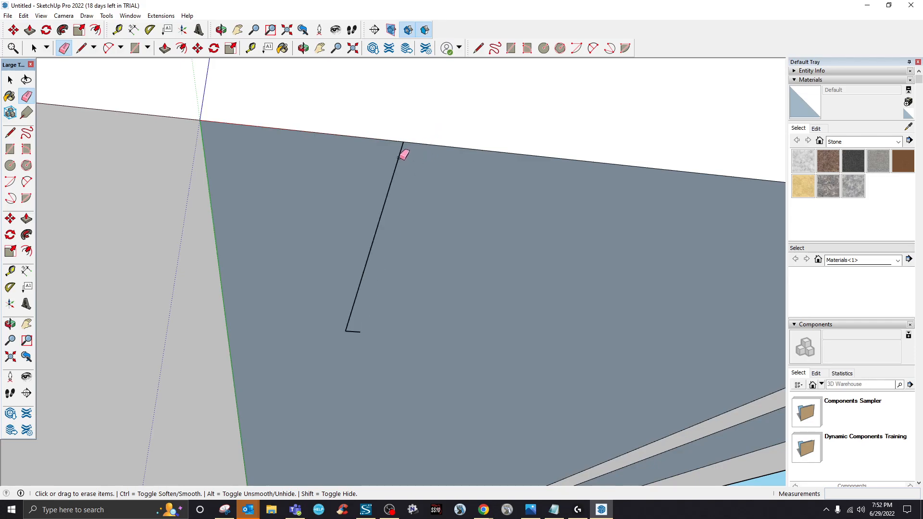
left_click(400, 153)
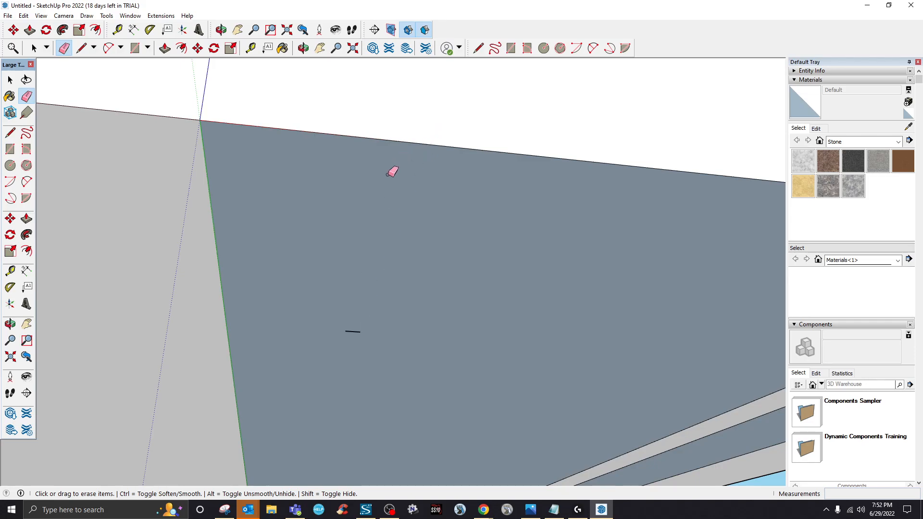
left_click(353, 331)
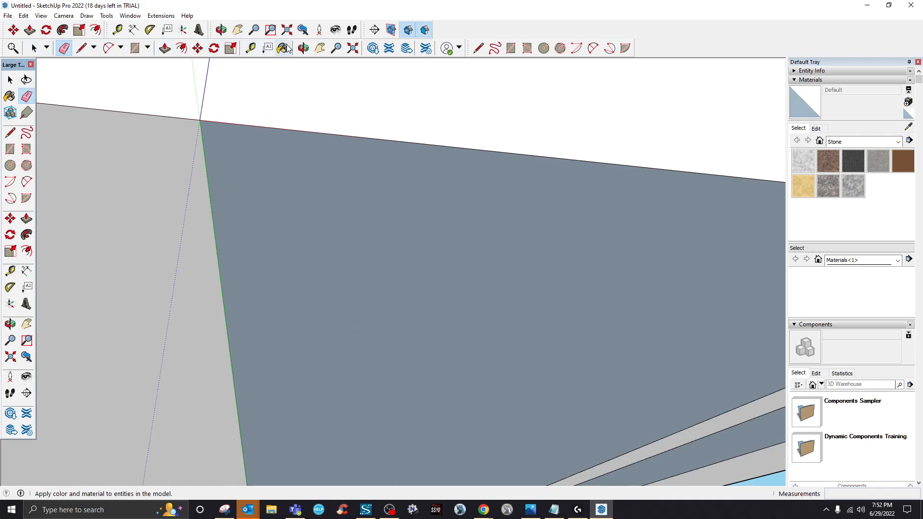
- Draw a line outward from the outer side strip's upper front corner along the red direction, and a vertical line about 4' 11 15/16" joining its end to the red axis
left_click(303, 48)
left_click_drag(255, 308, 226, 272)
left_click_drag(380, 276, 484, 255)
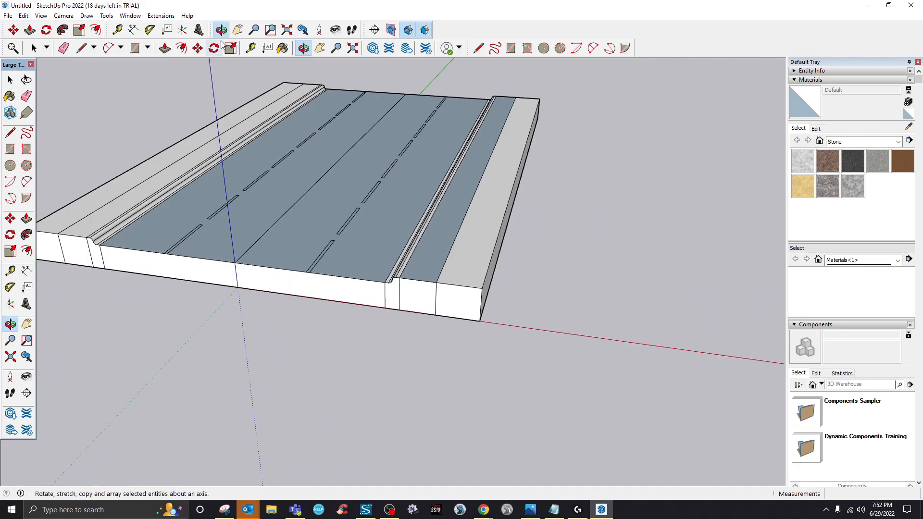
left_click(81, 48)
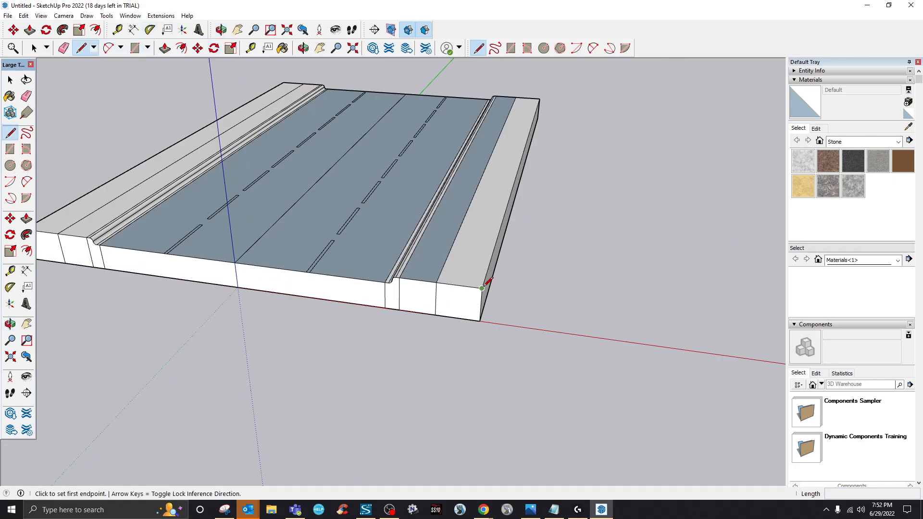
left_click(481, 288)
left_click(730, 319)
left_click(720, 355)
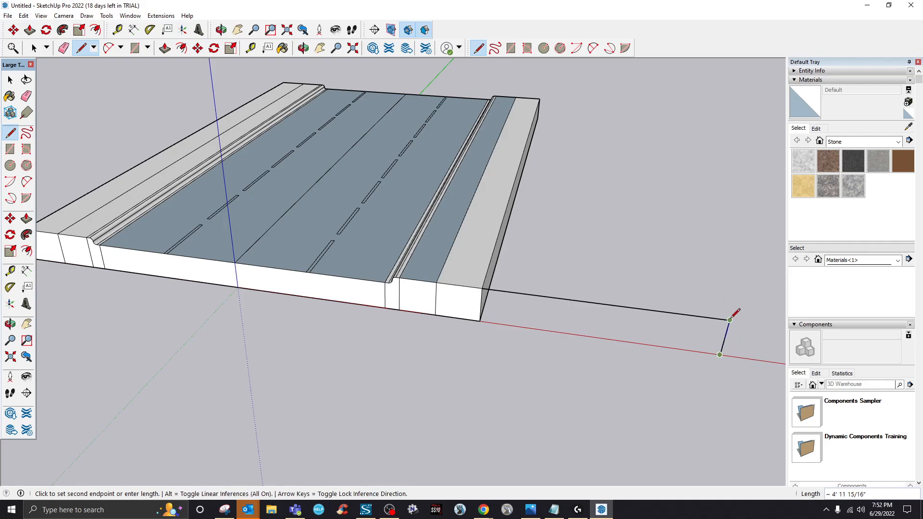
left_click(730, 319)
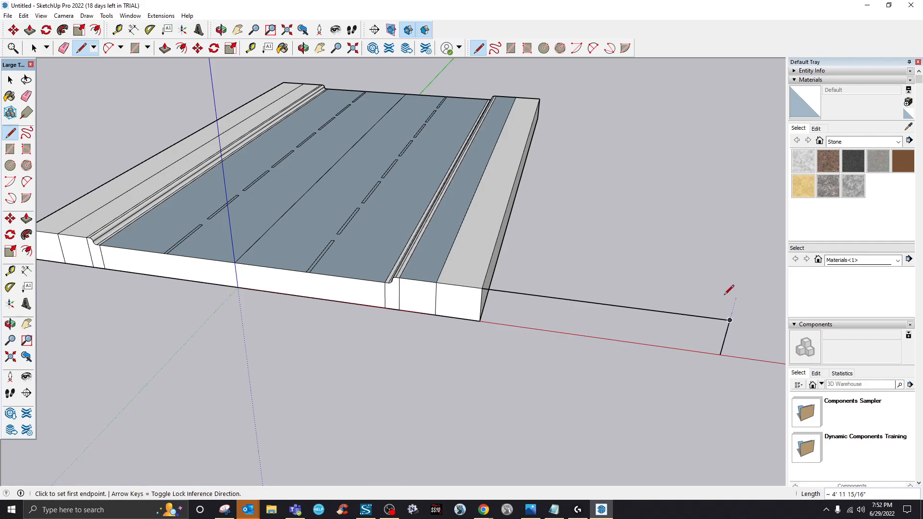
- Draw a line back along the green direction from the outer upper corner, and a cross line to the side strip's edge, forming a narrow top face
left_click(705, 241)
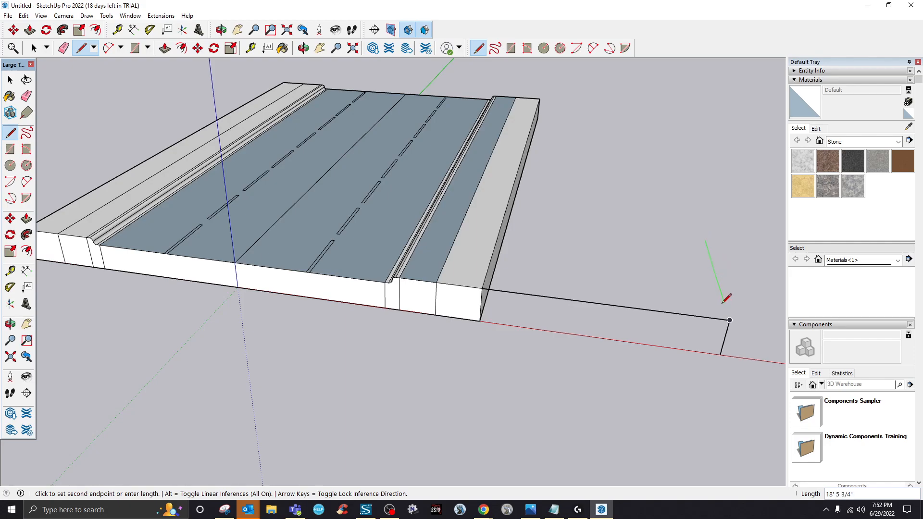
left_click(730, 319)
left_click(705, 240)
left_click(492, 253)
left_click(719, 287)
left_click(492, 253)
right_click(637, 244)
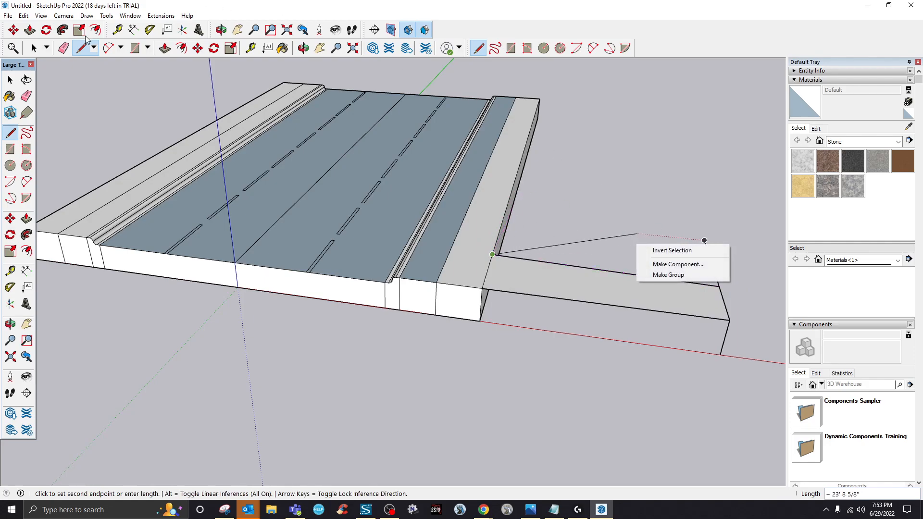
left_click(34, 51)
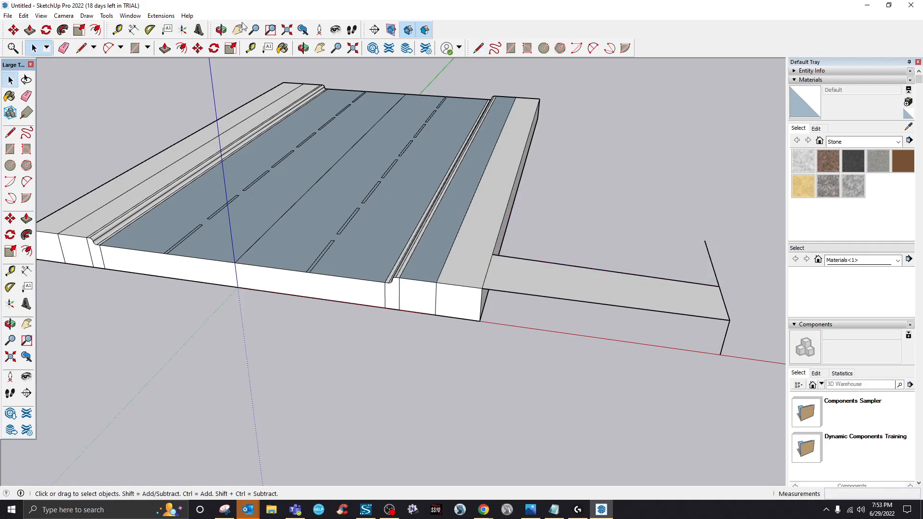
- Extend the outer edge farther back along the green axis and close a deeper top face with a line about 30' 3" to the side strip
left_click(81, 47)
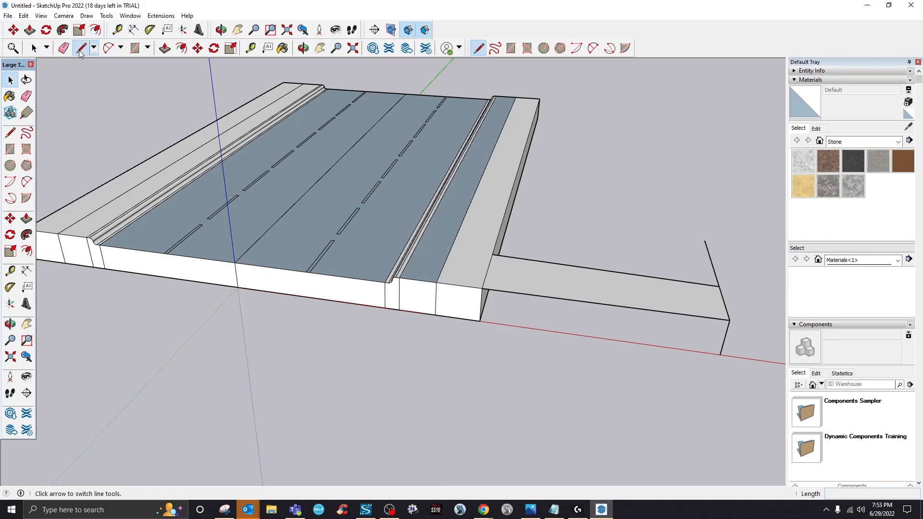
left_click(704, 240)
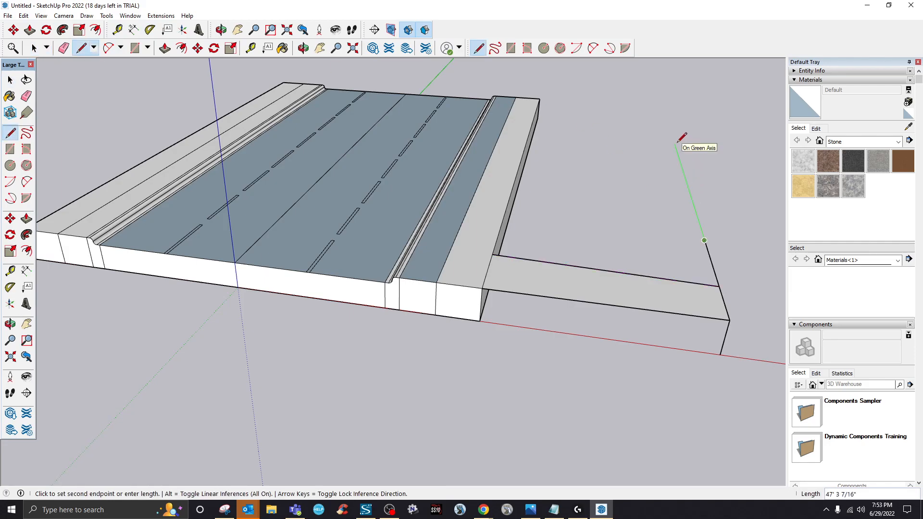
left_click(695, 210)
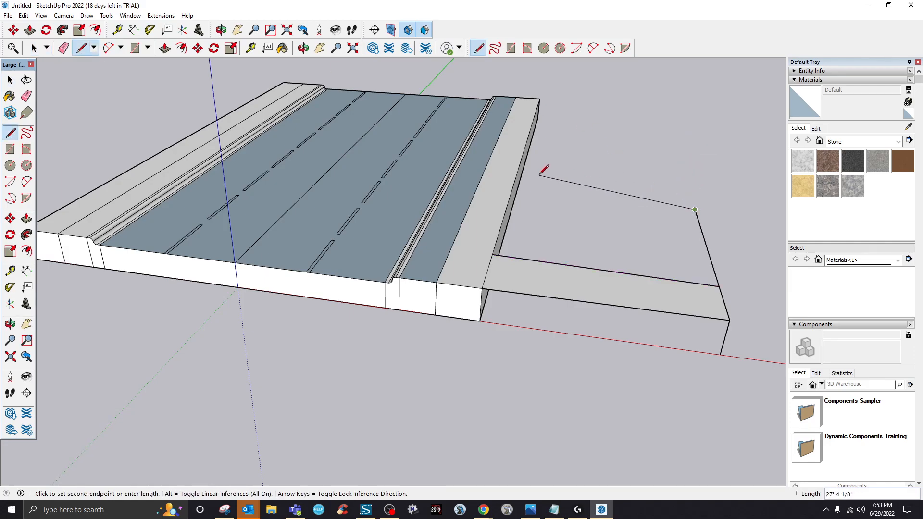
left_click(516, 179)
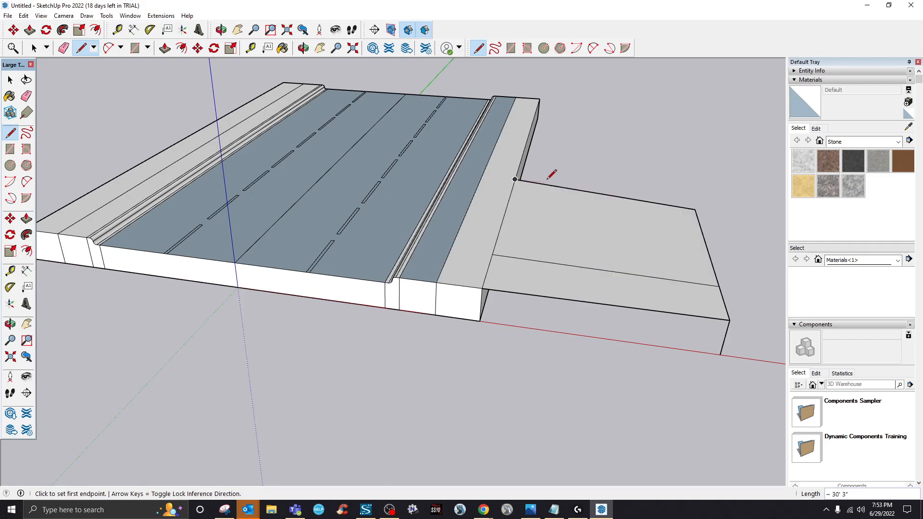
- Close the front face with a 29' 7 1/8" bottom line, and push/pull the deeper rear top face up about 19' 8"
middle_click_drag(634, 213, 565, 274)
left_click(490, 313)
left_click(707, 343)
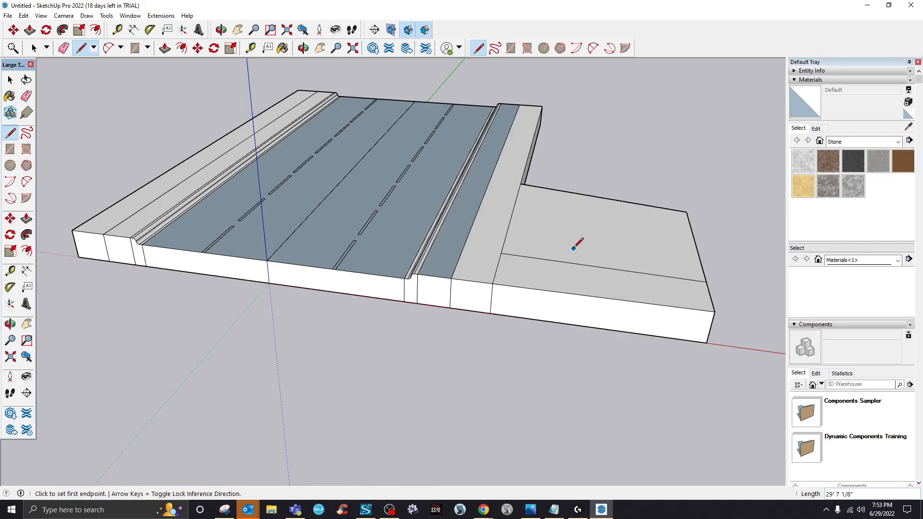
left_click(164, 48)
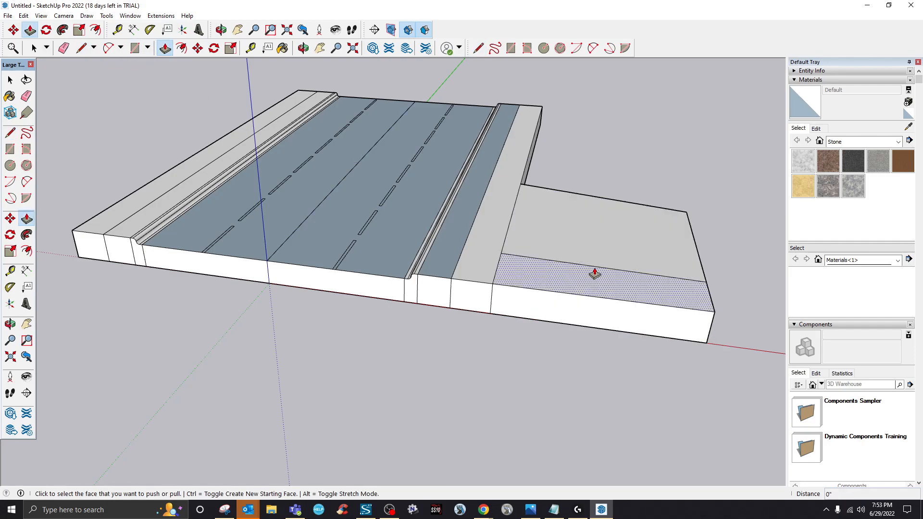
left_click(595, 245)
scroll(610, 183, "down", 3)
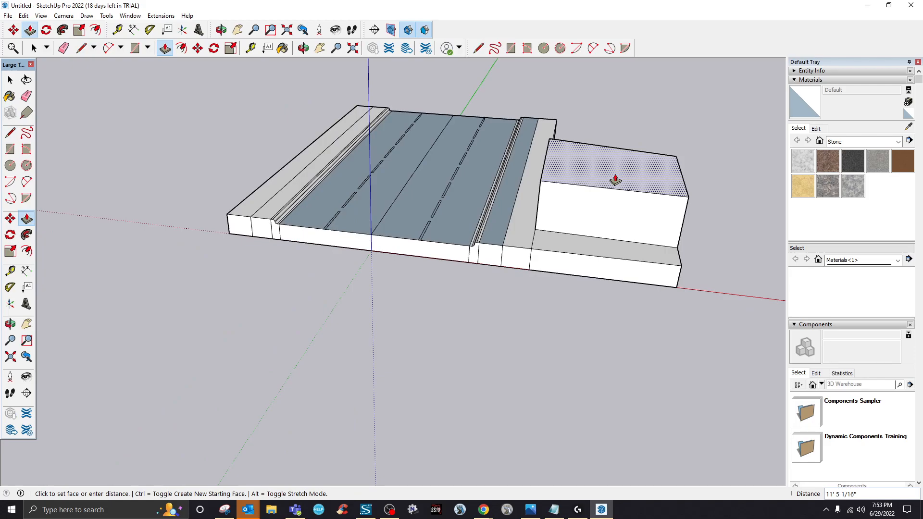
left_click(612, 142)
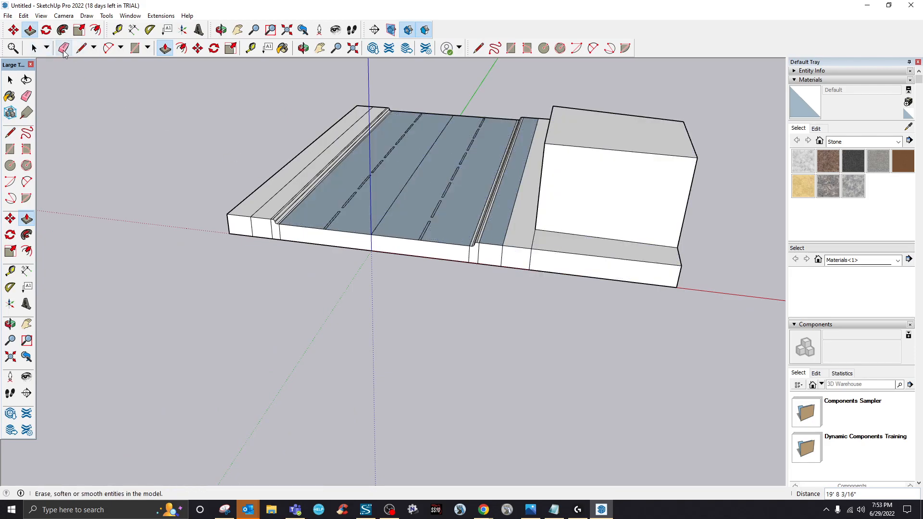
- Close the outer side face of the block's base with a bottom line along the green direction and a vertical line at its rear end
left_click(302, 48)
left_click_drag(337, 216, 555, 282)
scroll(522, 205, "up", 6)
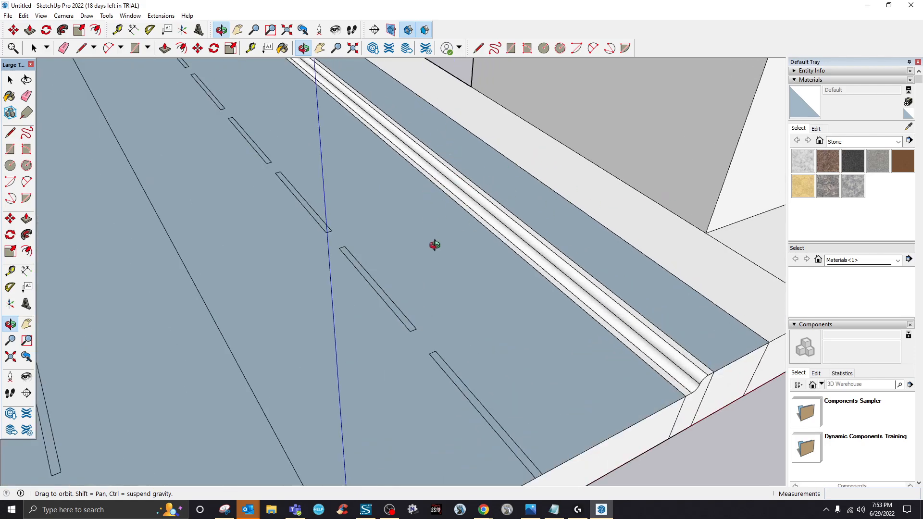
scroll(465, 250, "down", 6)
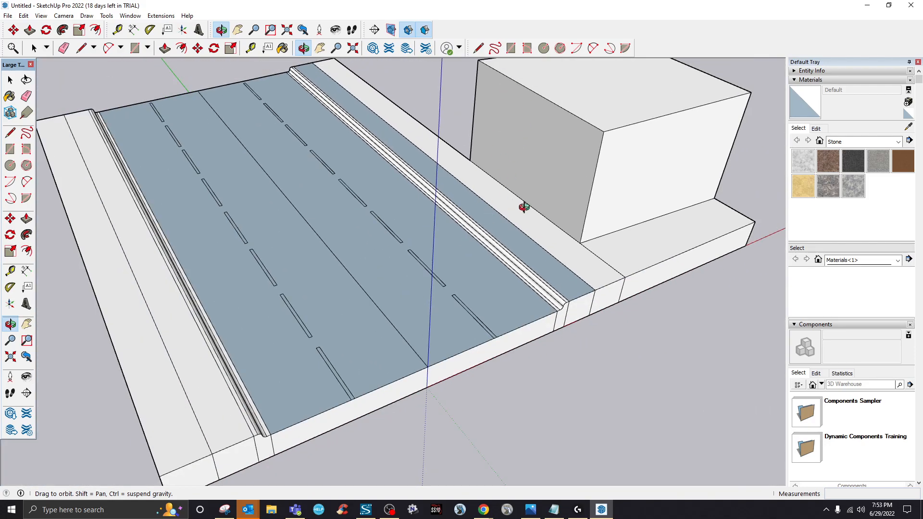
scroll(485, 244, "down", 3)
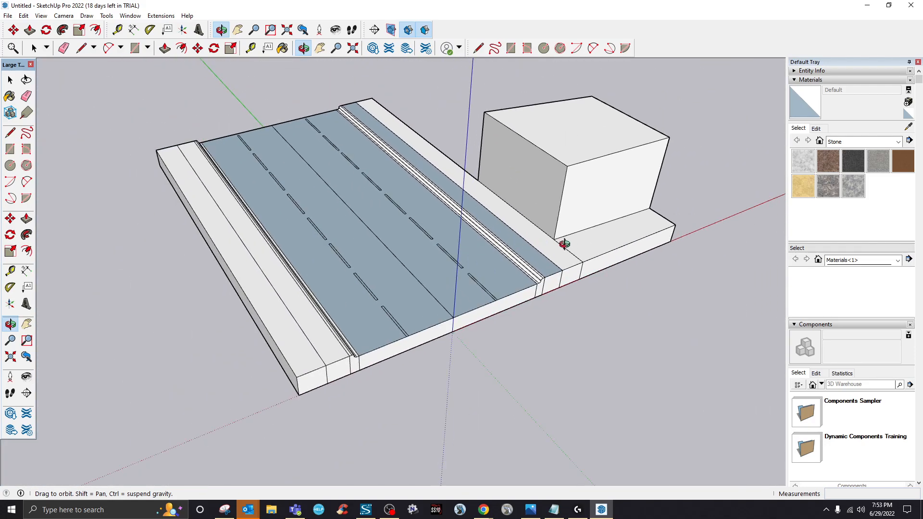
left_click_drag(487, 320, 106, 216)
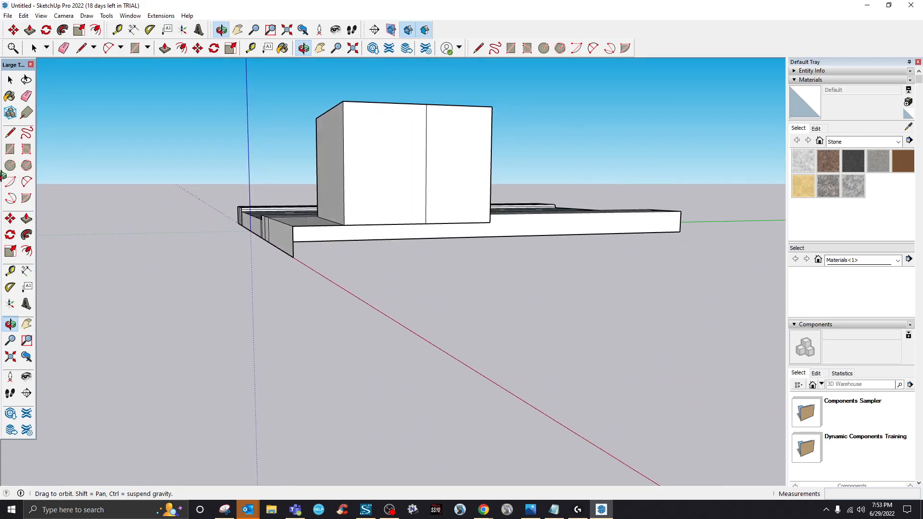
left_click(78, 50)
left_click(293, 257)
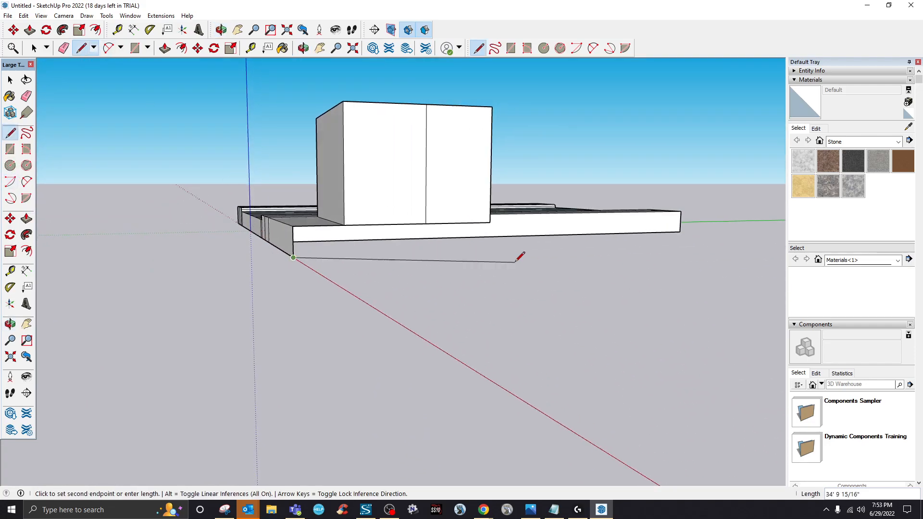
left_click(499, 251)
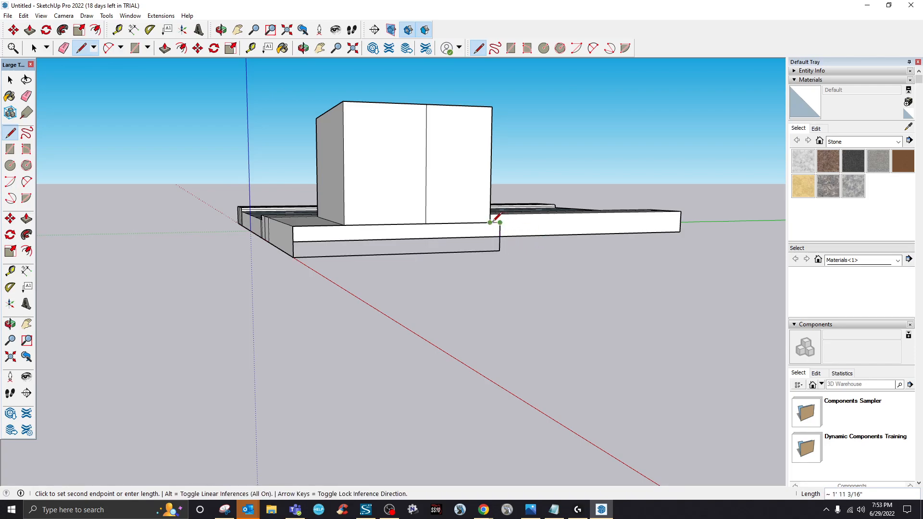
left_click(500, 223)
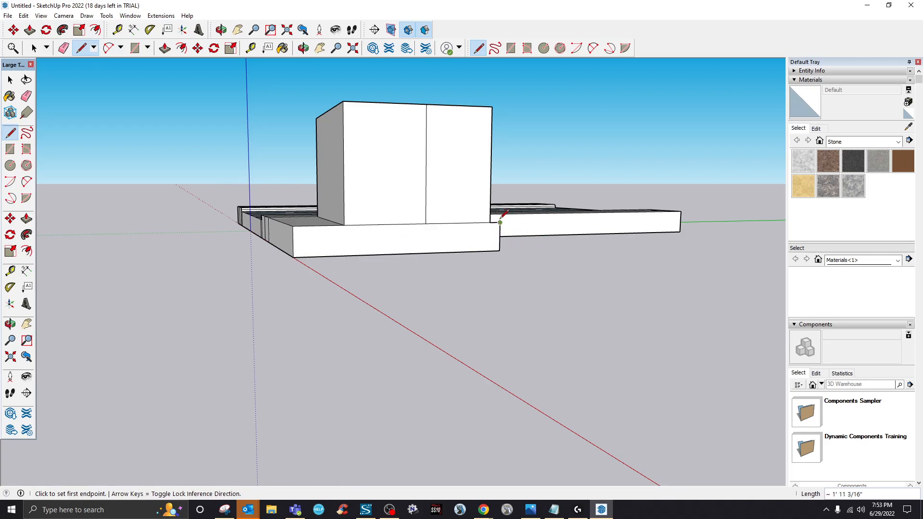
- Close the rear of the block's base with lines from its lower outer corner to the road's bottom edge and up to the top corners, plus a diagonal
left_click(303, 47)
left_click_drag(569, 256, 302, 268)
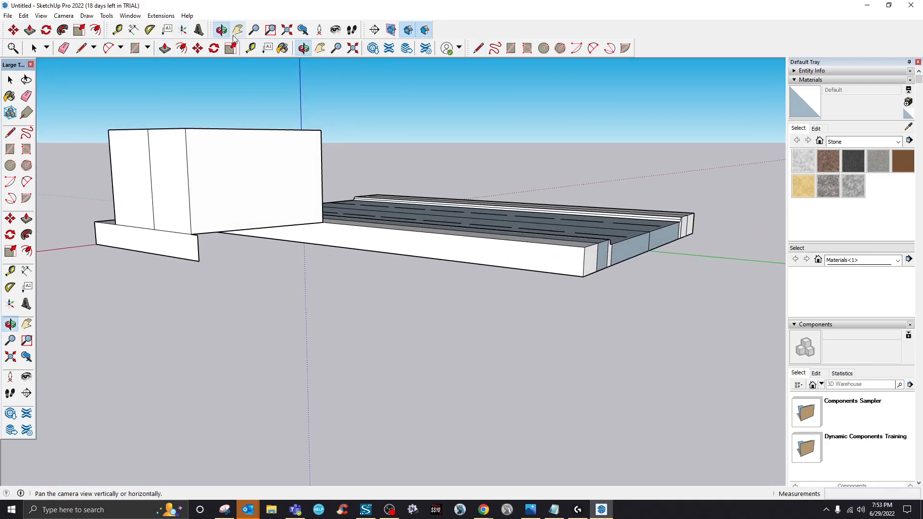
left_click(82, 49)
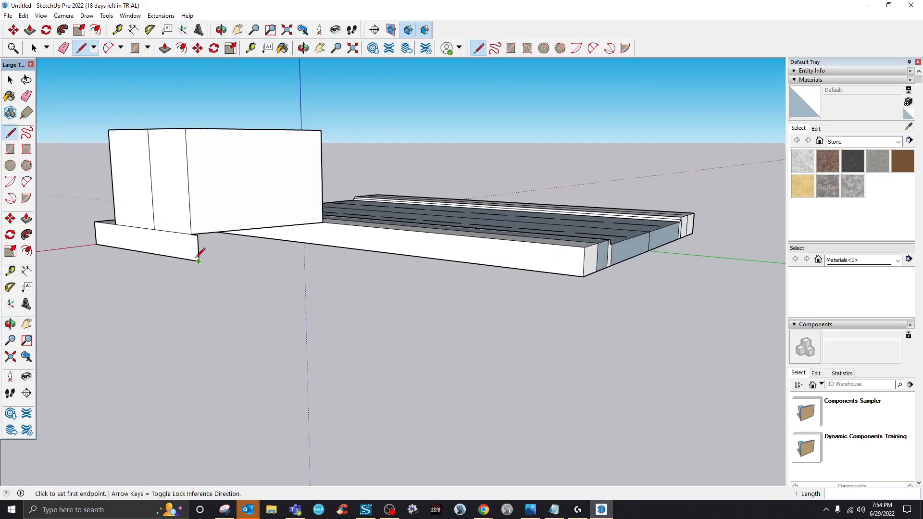
left_click(198, 261)
left_click(309, 243)
left_click(322, 222)
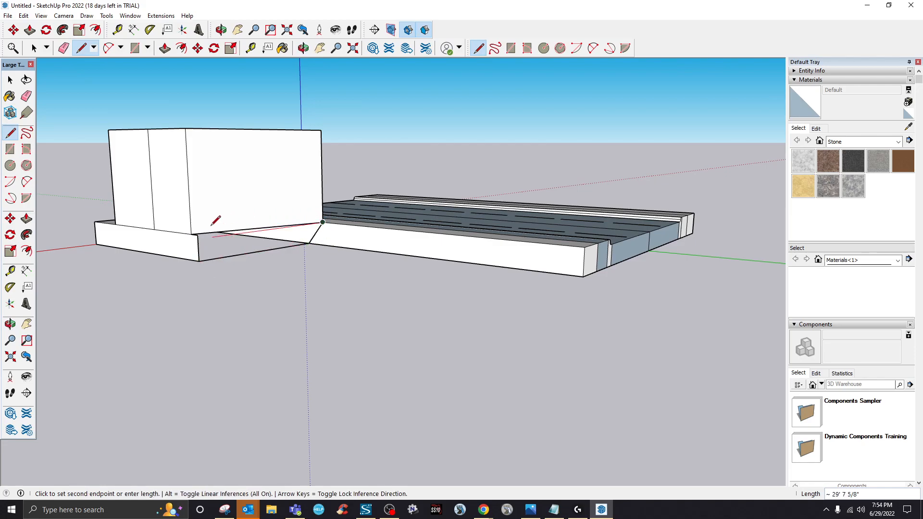
scroll(198, 234, "up", 4)
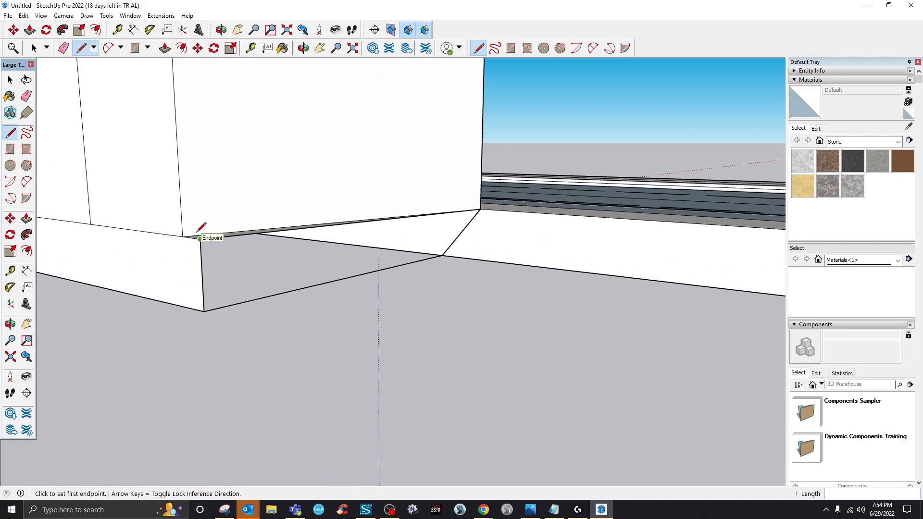
left_click(204, 245)
left_click(553, 265)
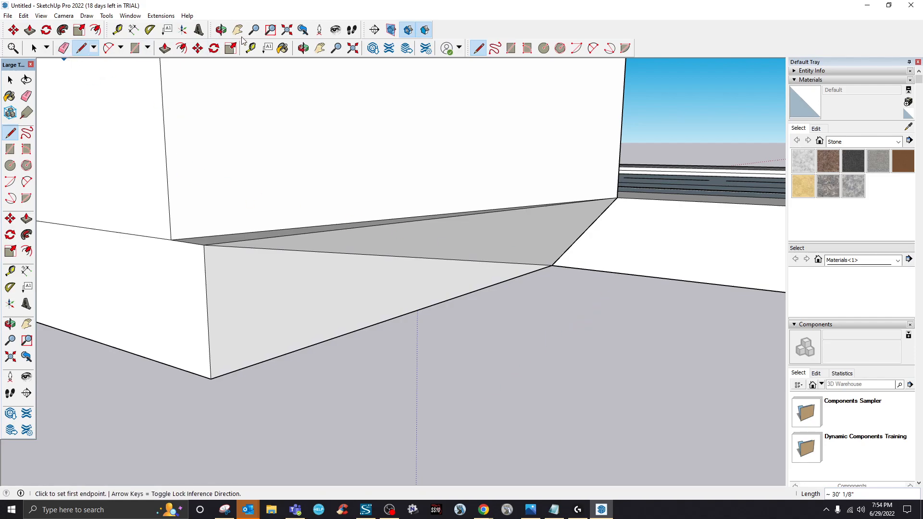
- Draw horizontal lines at mid-height across the front faces of the roadway, 44' long, and the blue strip beyond the curb, 5' long
left_click(303, 48)
left_click_drag(375, 217, 466, 293)
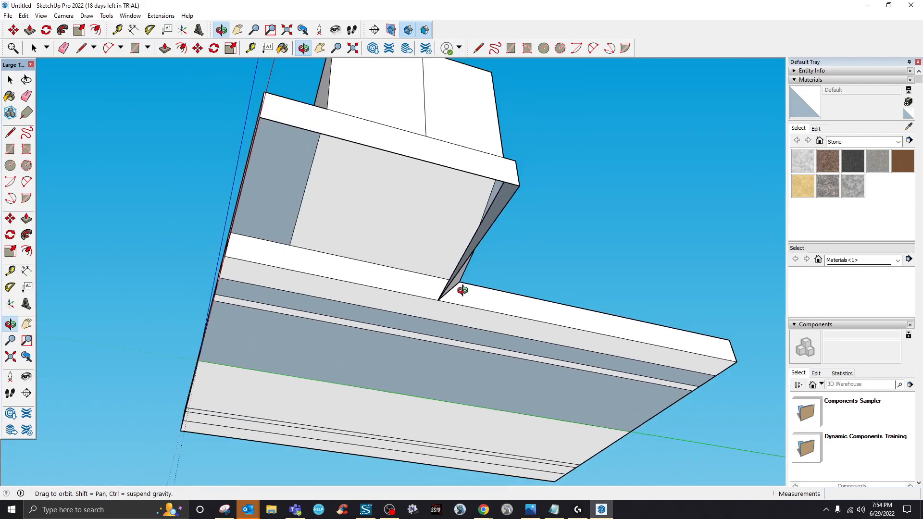
left_click_drag(309, 155, 359, 412)
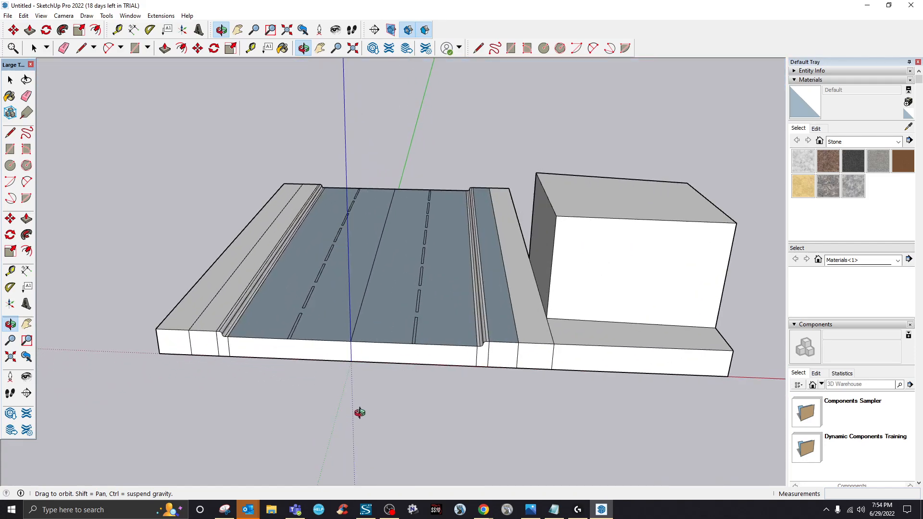
left_click_drag(508, 400, 285, 384)
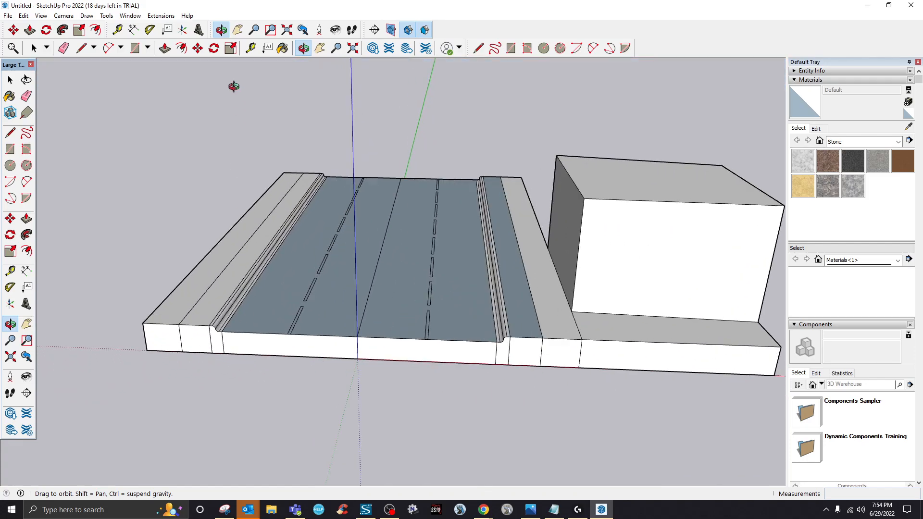
left_click(80, 50)
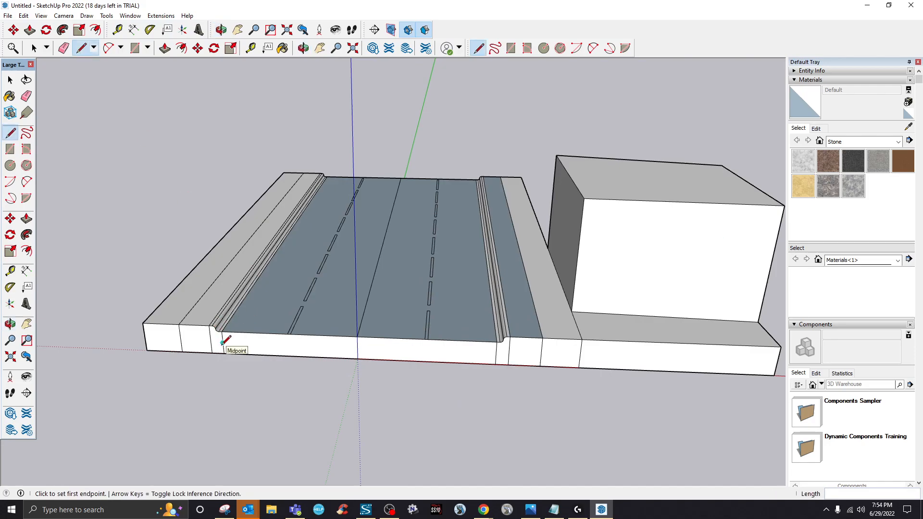
left_click(222, 343)
left_click(498, 351)
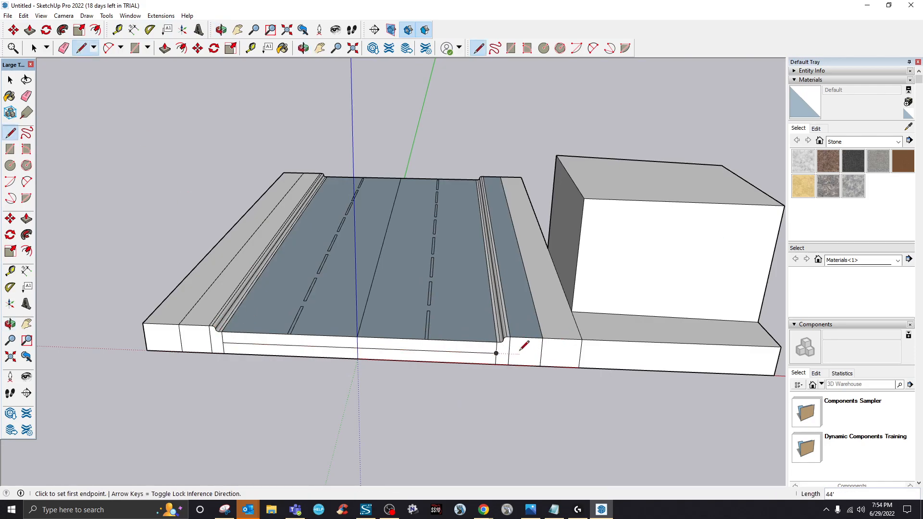
left_click(509, 353)
left_click(540, 355)
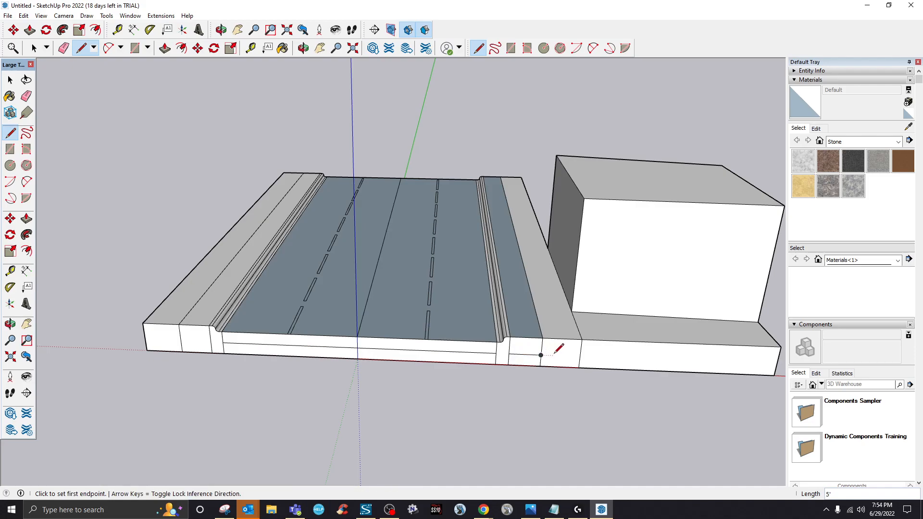
- Draw horizontal mid-height lines across the front faces of the block's base, 29' 7 1/8" long, and the outermost side strip on the opposite side
left_click(778, 361)
left_click(580, 354)
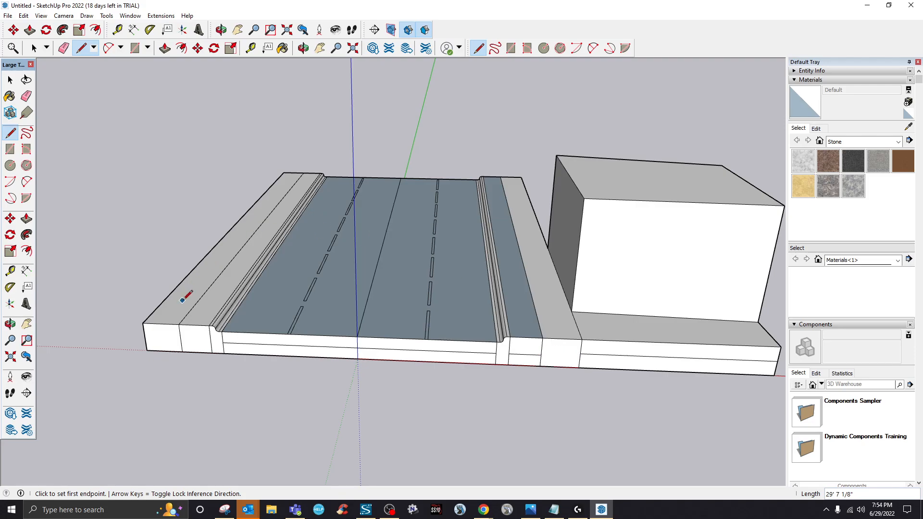
left_click(145, 336)
left_click(179, 339)
key("space")
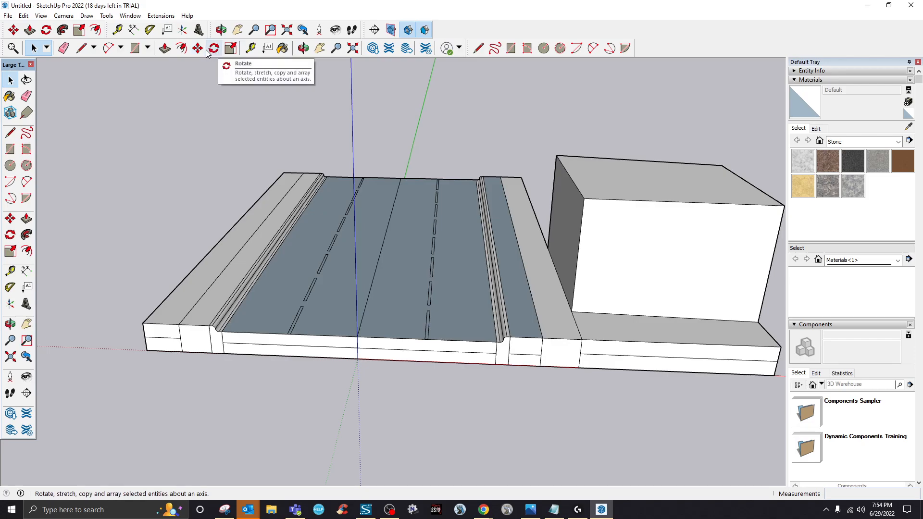
- Opposite the block, draw mid-height lines across the fronts of the curb, 2', and adjoining side strip, 5', plus a higher 5' line across the strip
left_click(303, 48)
left_click_drag(421, 358, 406, 292)
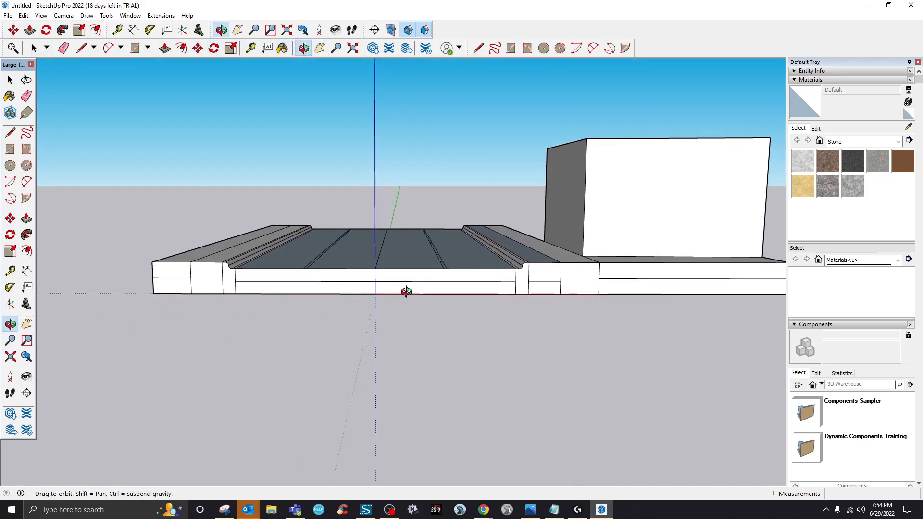
left_click(81, 48)
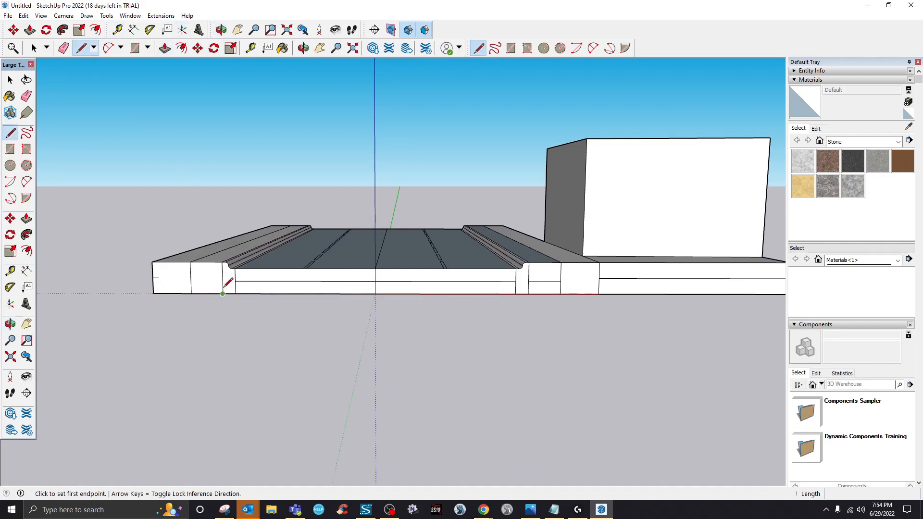
left_click(235, 281)
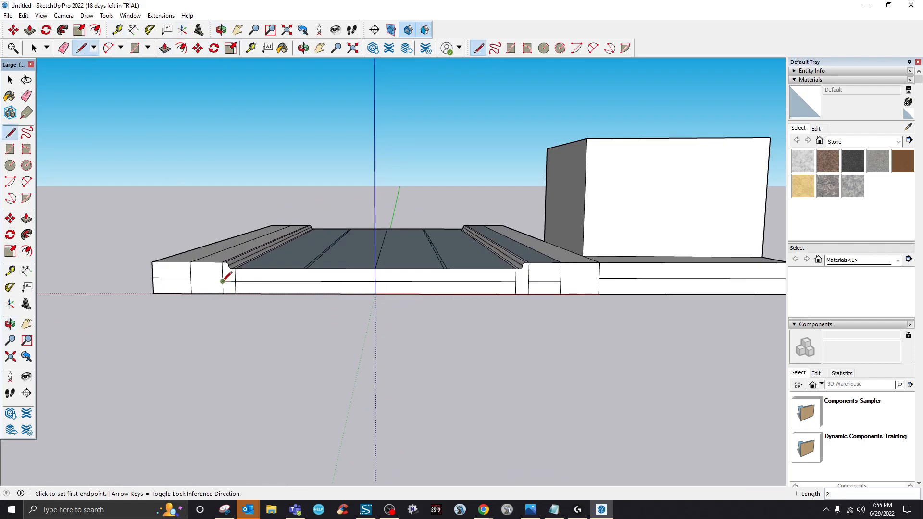
left_click(191, 282)
left_click(191, 269)
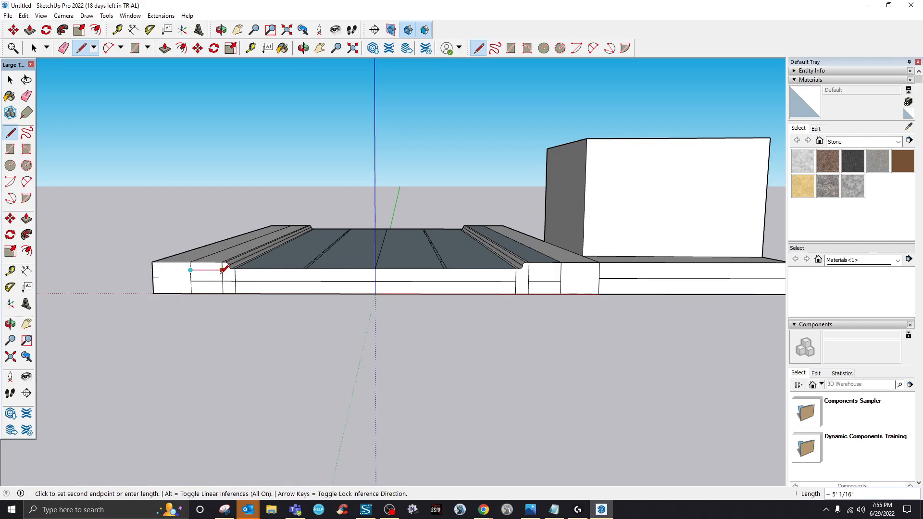
left_click(223, 269)
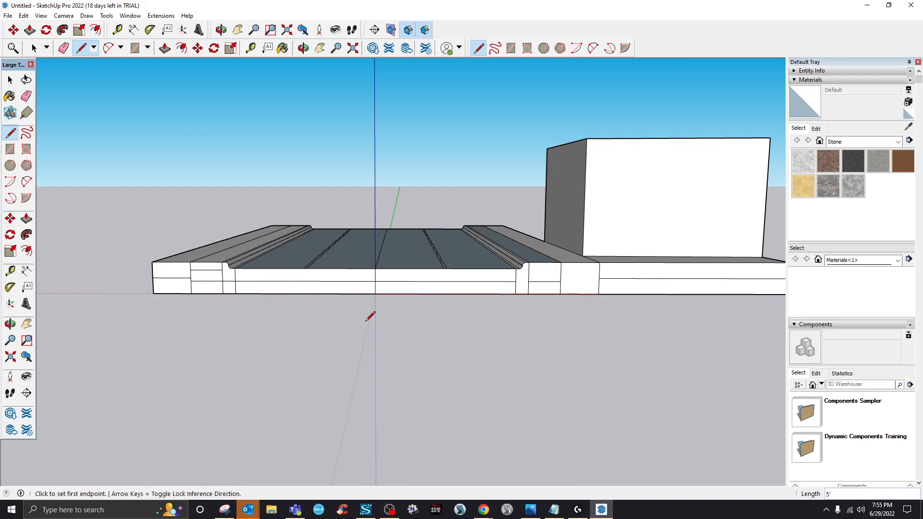
- Extend the higher strip line horizontally from the far curb across the front faces of the roadway and blue strip into the block's base
left_click(222, 270)
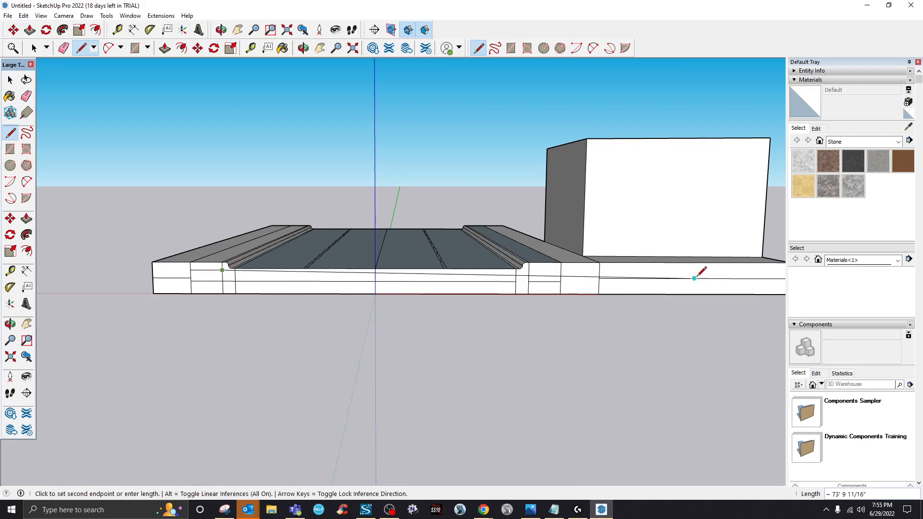
left_click(663, 270)
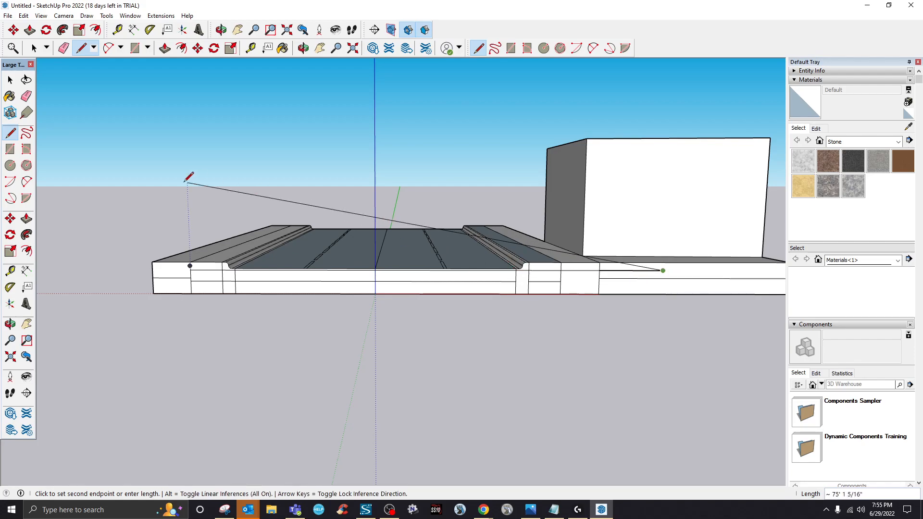
left_click(33, 48)
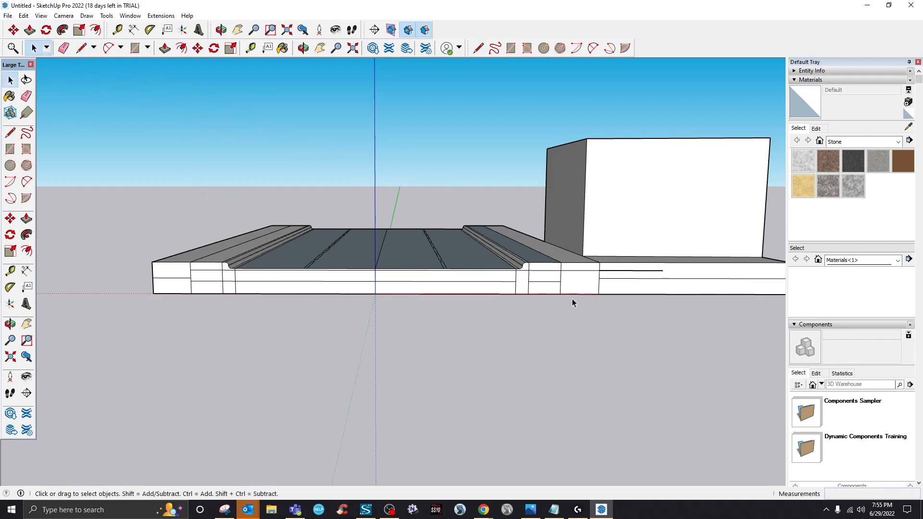
- Erase the extended upper line from the roadway, curb, side strip and block base fronts, keeping only the segment on the blue strip
scroll(542, 275, "up", 3)
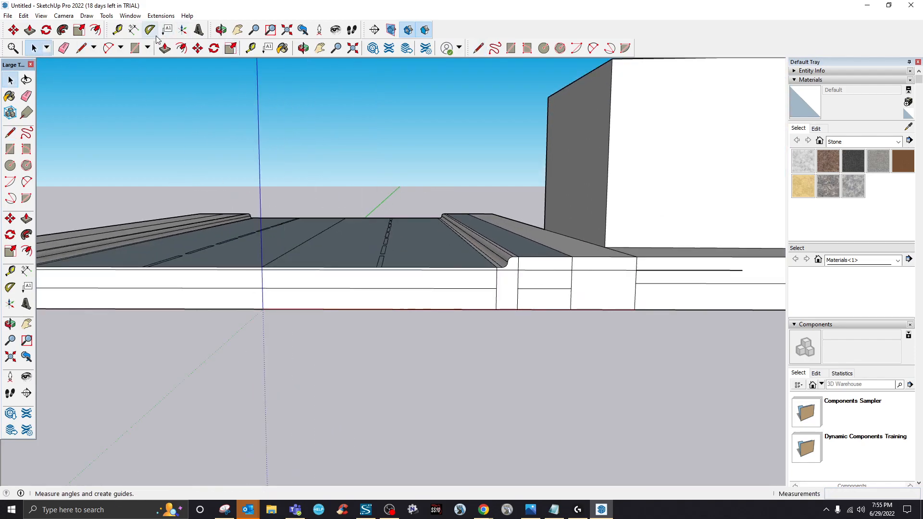
left_click(64, 48)
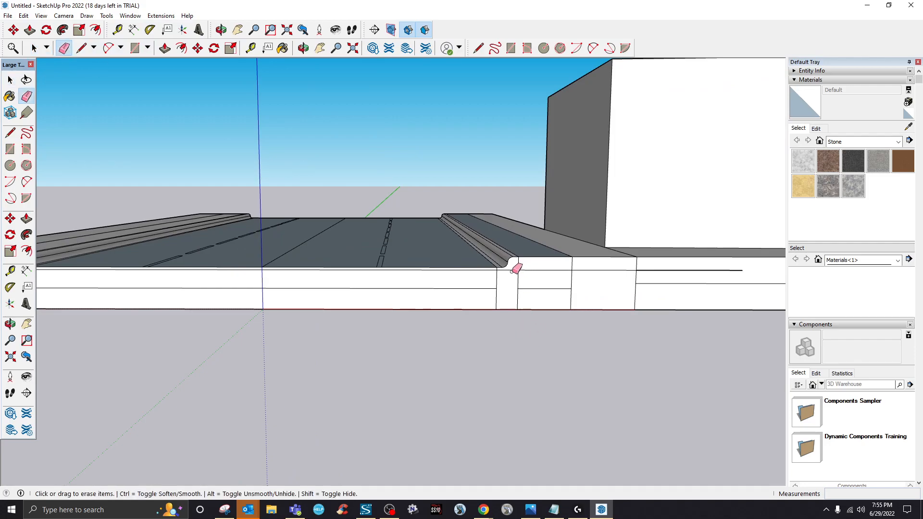
left_click_drag(499, 271, 499, 271)
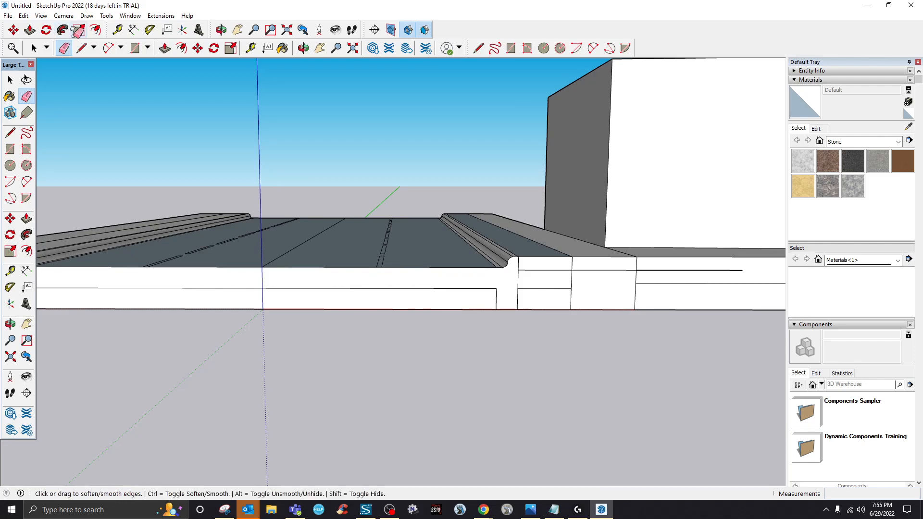
left_click(492, 270)
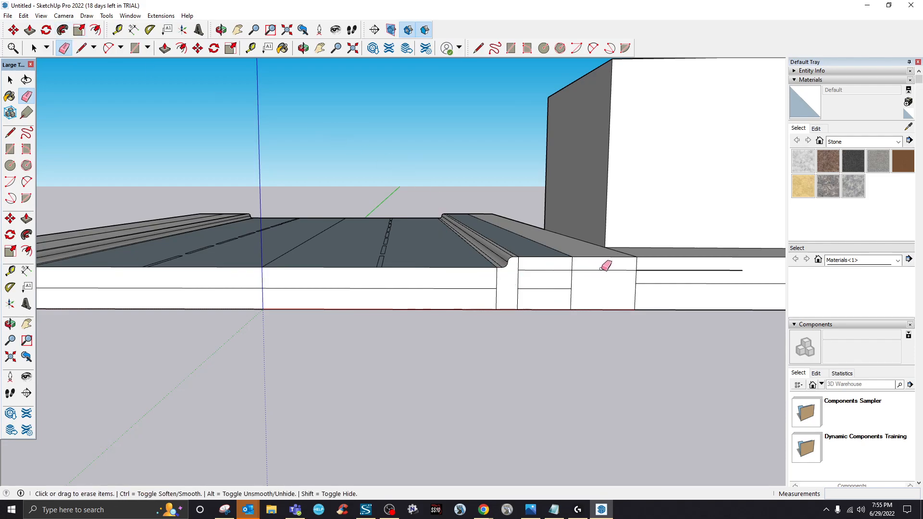
left_click(645, 271)
scroll(574, 310, "down", 4)
scroll(247, 278, "up", 2)
scroll(194, 283, "down", 2)
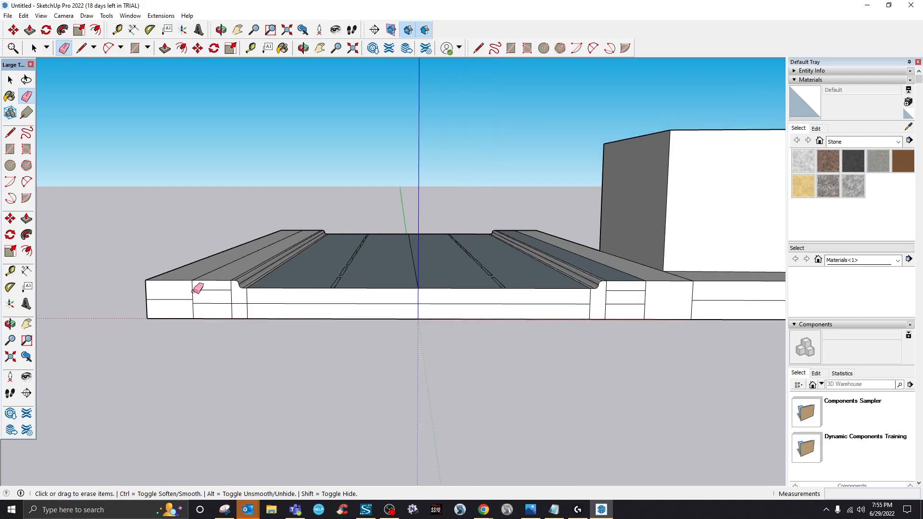
scroll(178, 333, "down", 1)
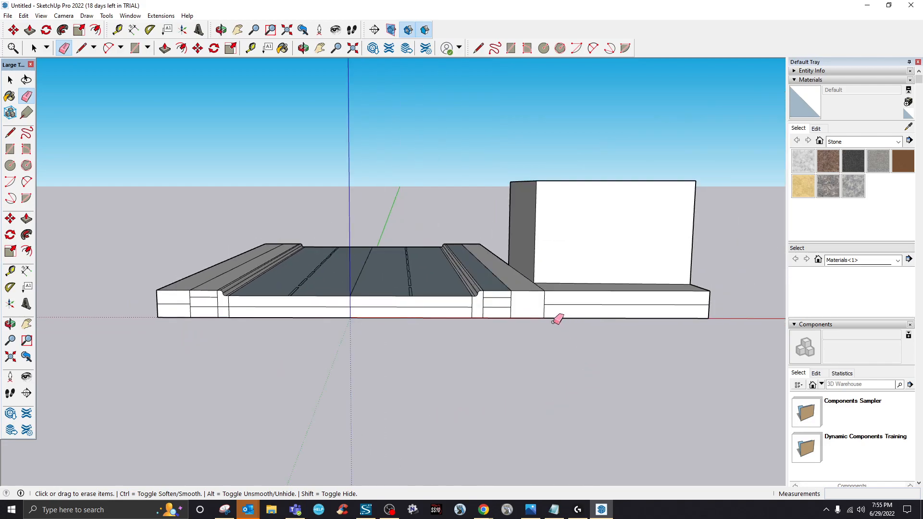
- Draw mid-height lines across the front faces of the side strip beside the block, 6' long, and the curb on that side, 2' long
left_click(80, 47)
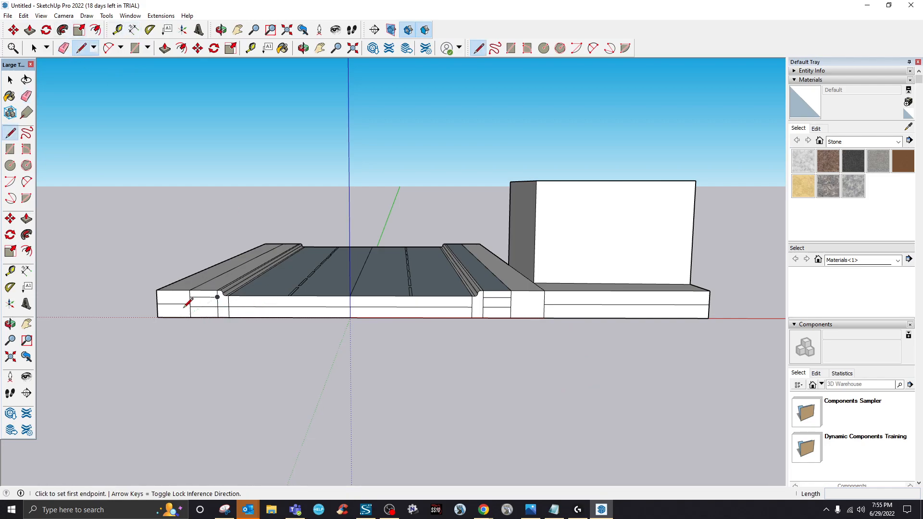
left_click(190, 305)
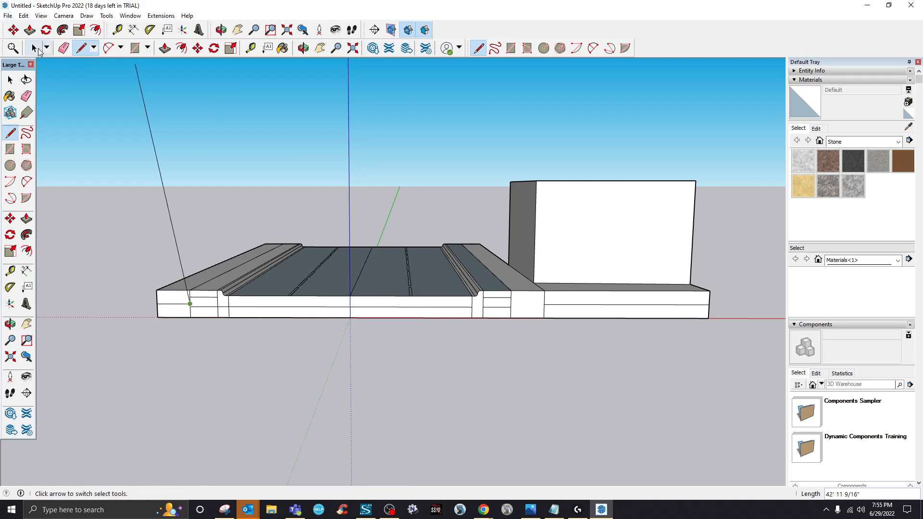
left_click(80, 48)
left_click(544, 304)
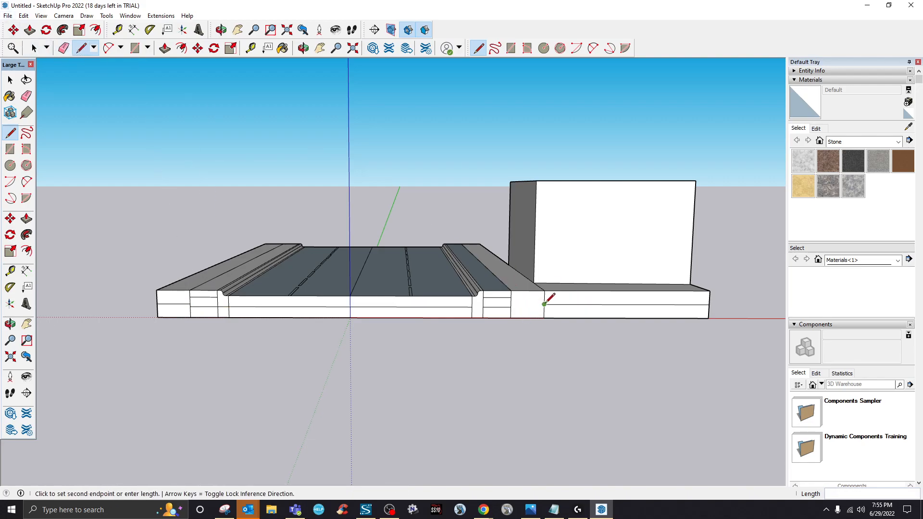
left_click(510, 304)
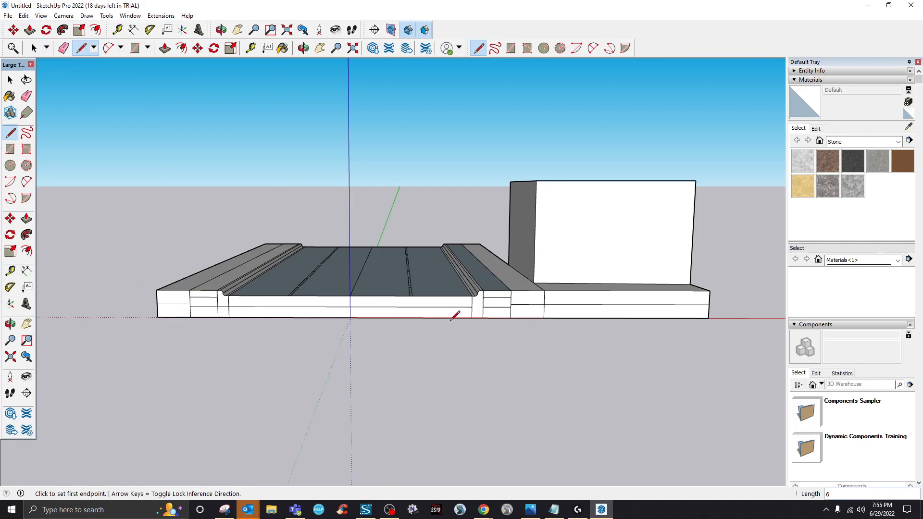
scroll(480, 289, "up", 2)
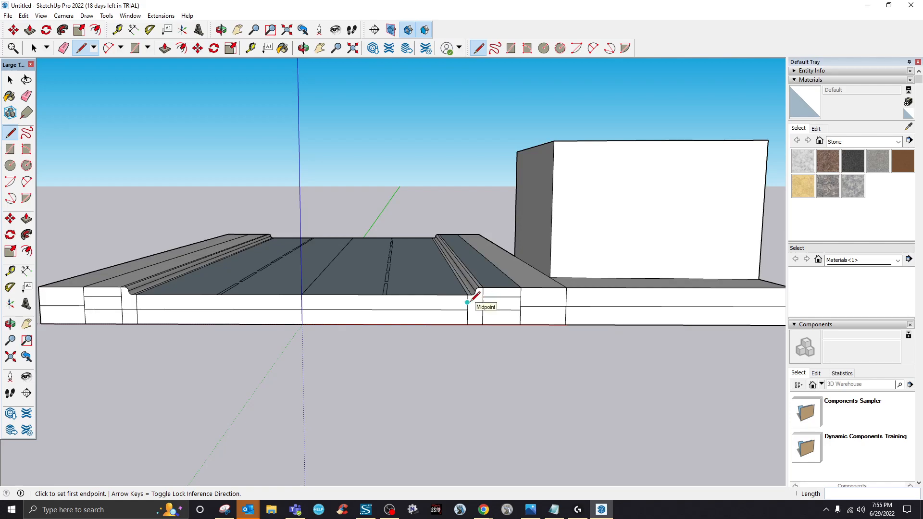
scroll(478, 303, "up", 2)
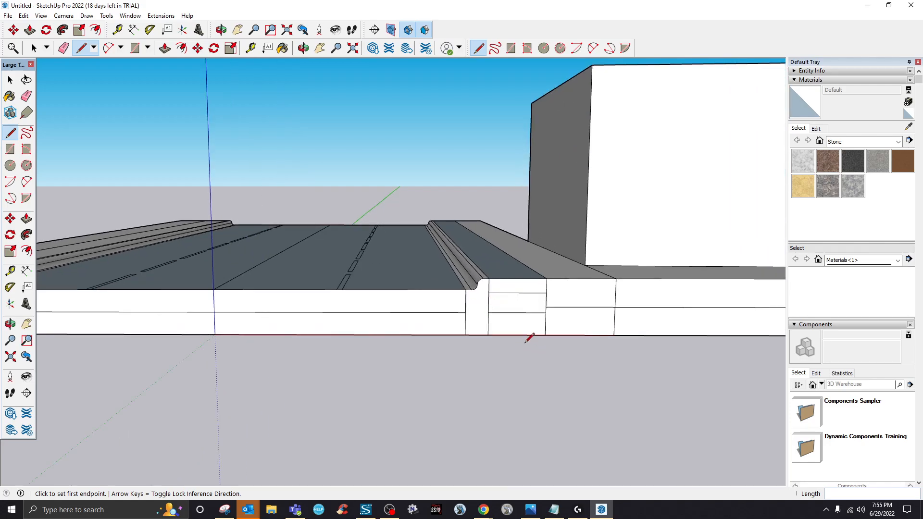
scroll(529, 338, "down", 2)
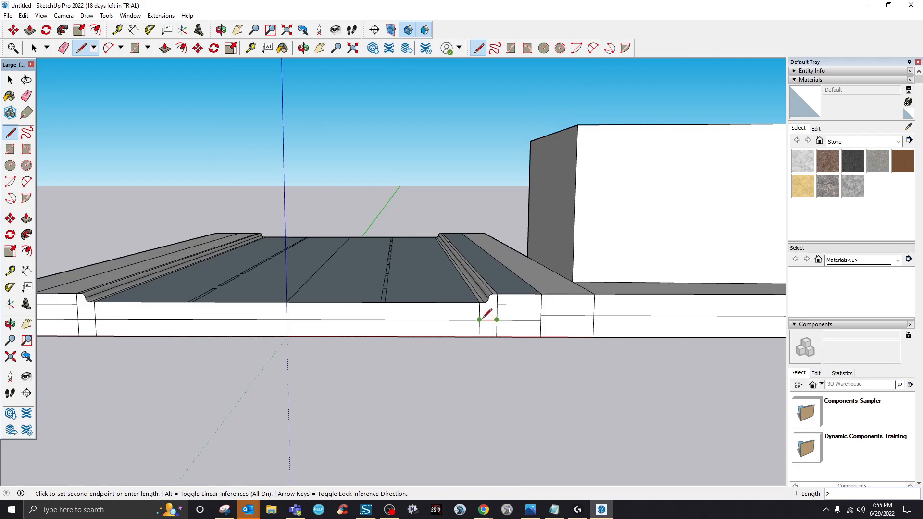
scroll(539, 332, "down", 3)
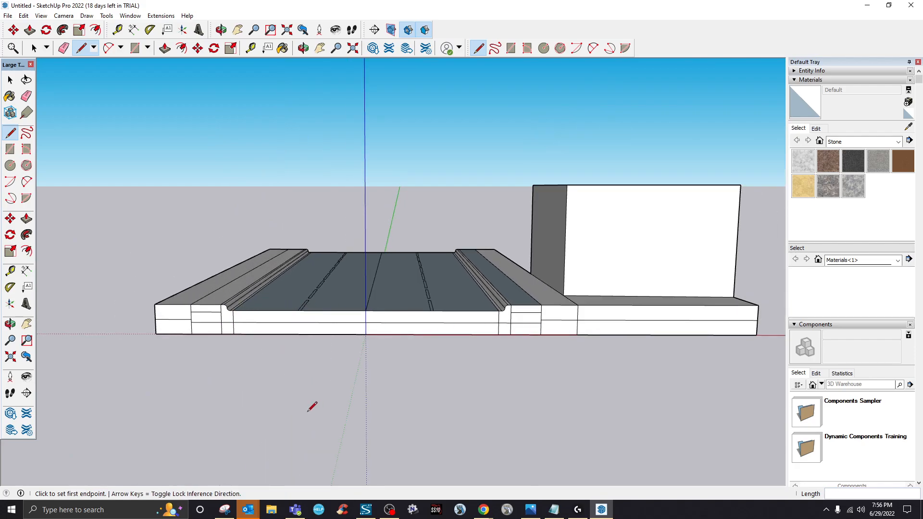
- Paint both halves of the roadway surface with the Asphalt New material from the Asphalt and Concrete collection
left_click(283, 48)
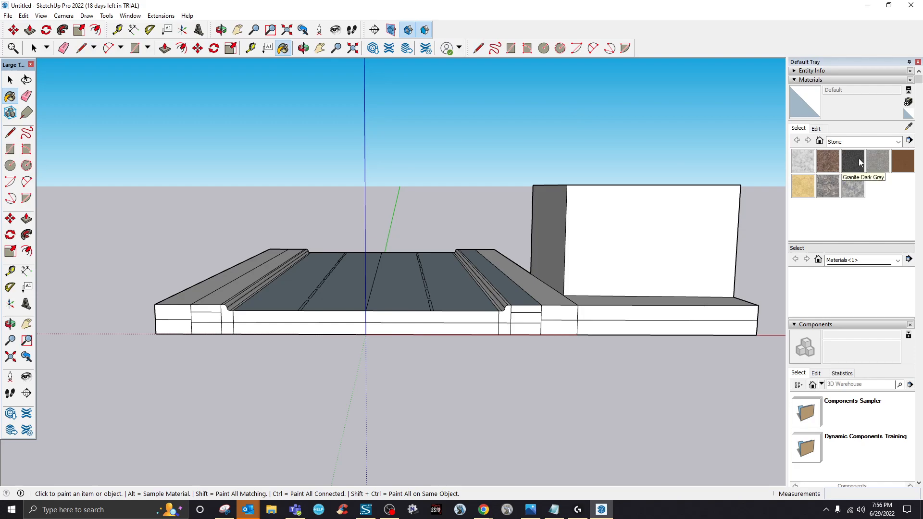
left_click(898, 142)
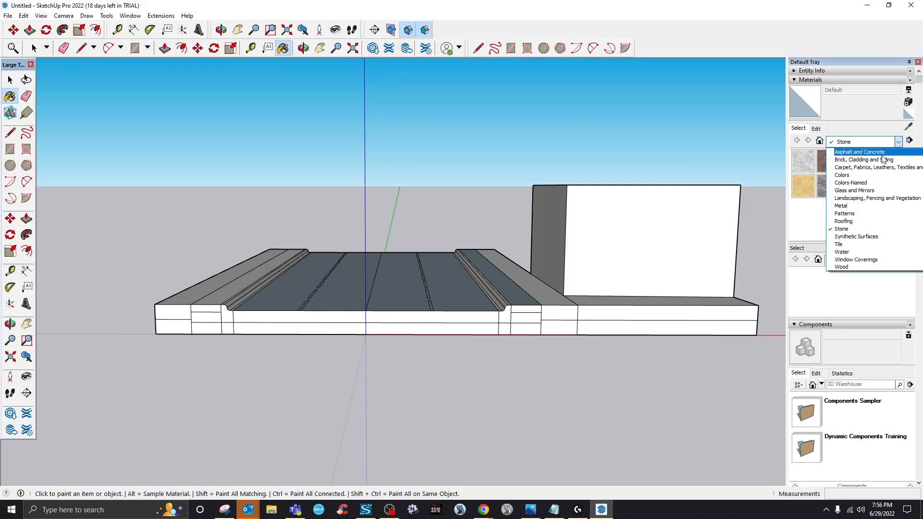
left_click(879, 153)
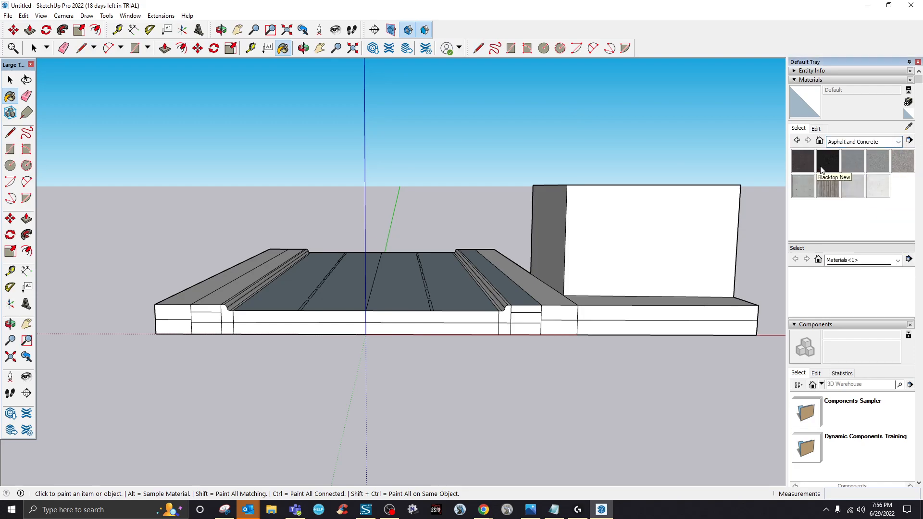
left_click(807, 163)
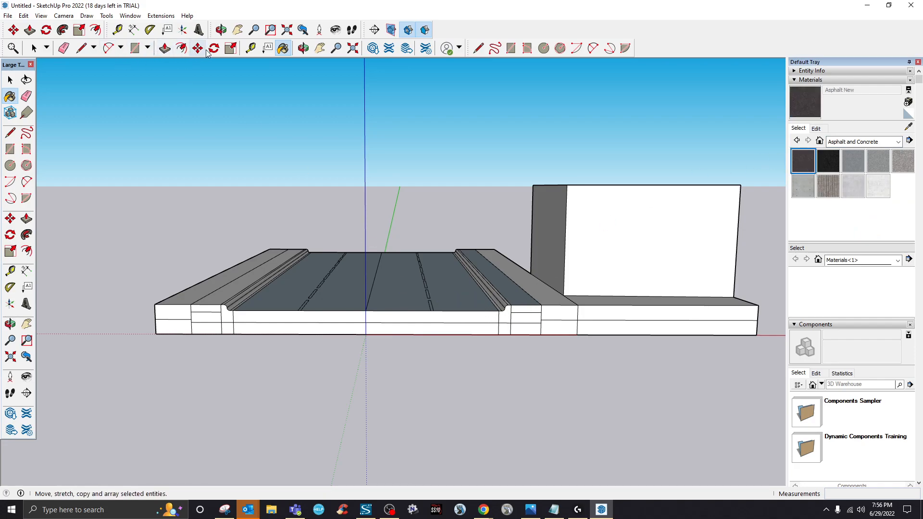
left_click(304, 49)
left_click_drag(330, 196, 336, 316)
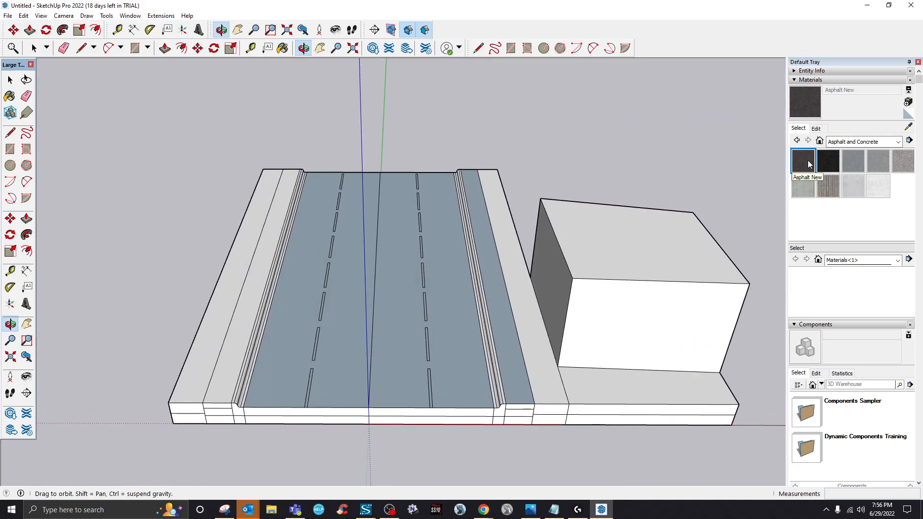
left_click(283, 48)
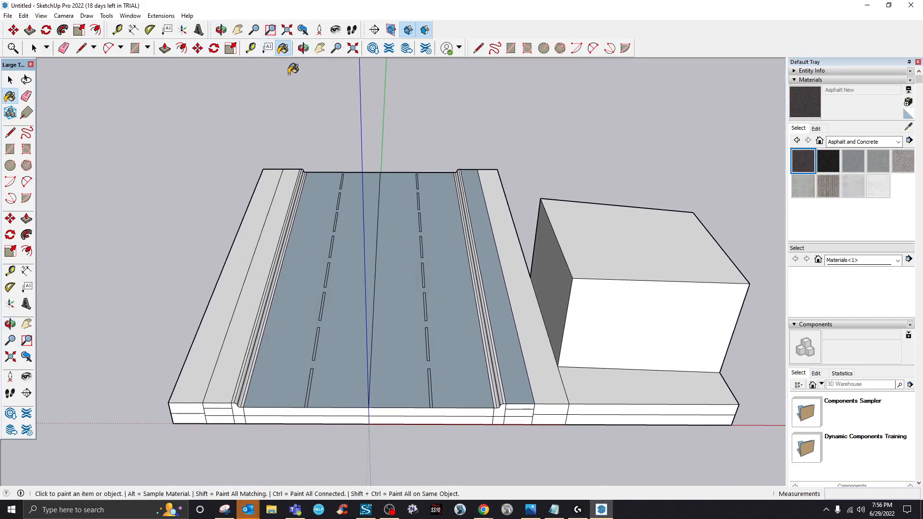
left_click(414, 313)
left_click(347, 302)
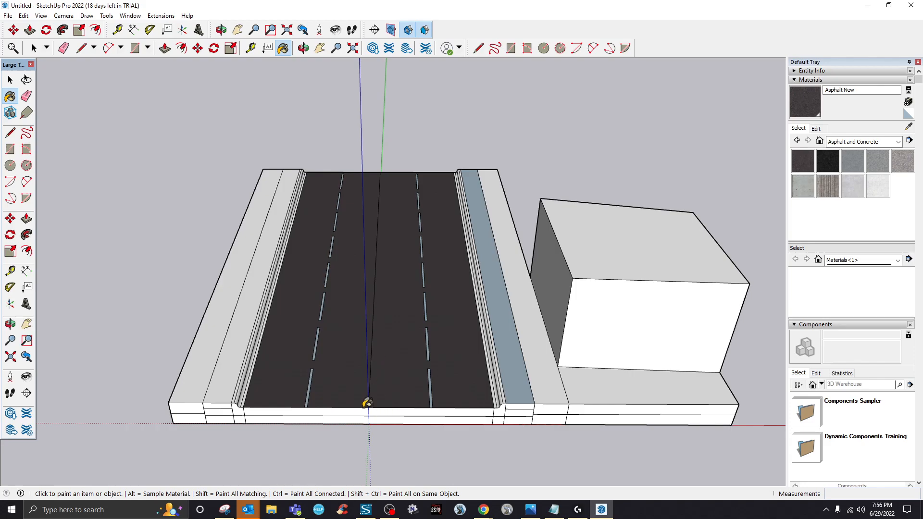
- Inspect the roadway's centre line up close and from above where it meets the front edge
scroll(367, 403, "up", 2)
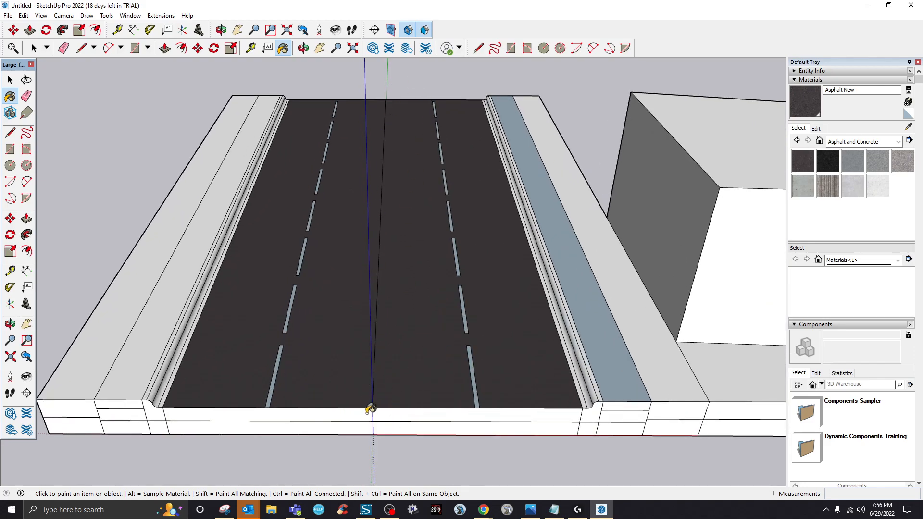
scroll(369, 409, "up", 4)
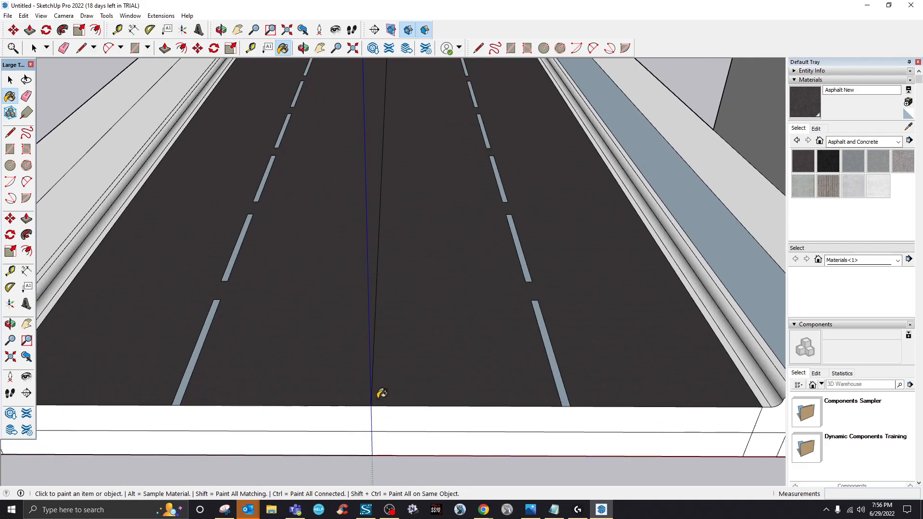
scroll(381, 392, "down", 3)
scroll(339, 100, "down", 3)
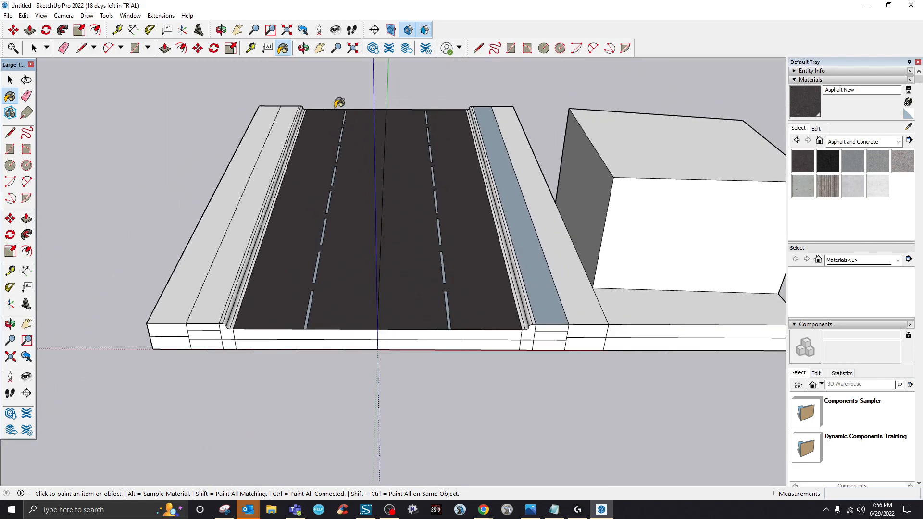
left_click(304, 48)
left_click_drag(404, 173, 363, 301)
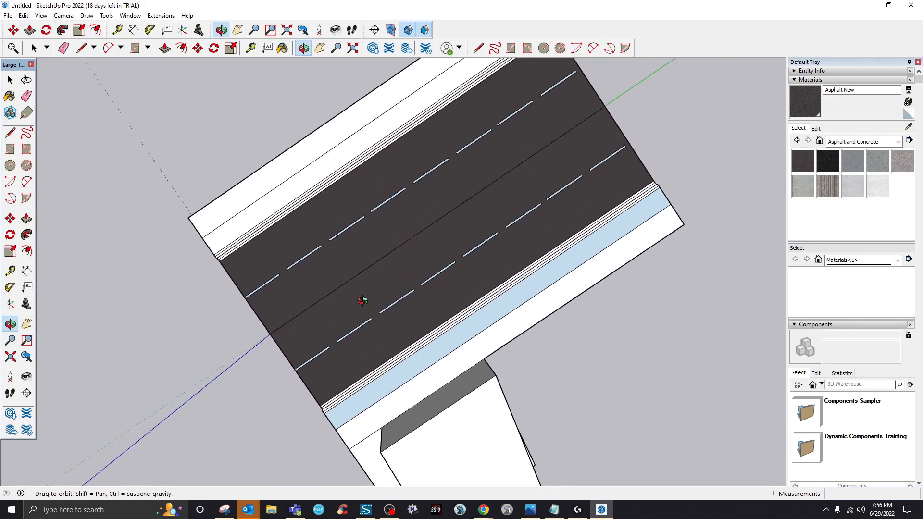
left_click(81, 48)
scroll(284, 338, "up", 2)
scroll(284, 335, "up", 3)
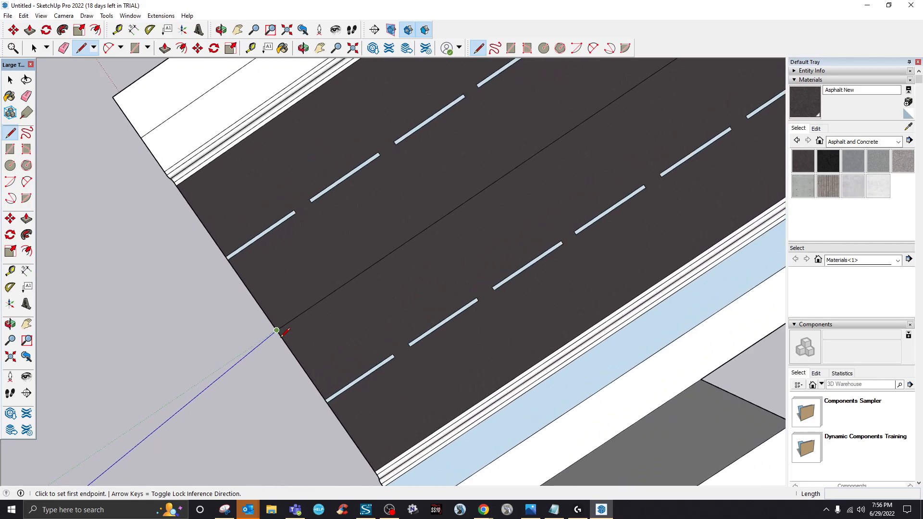
left_click(34, 48)
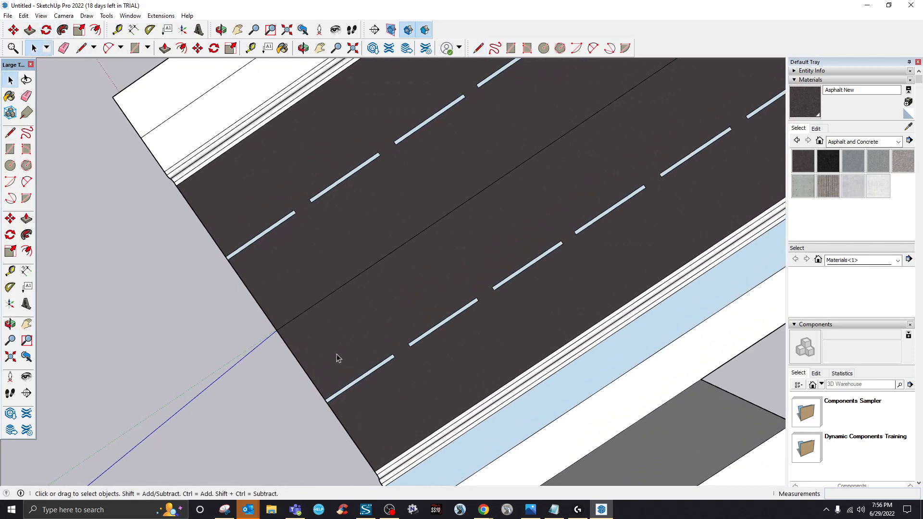
- Copy the roadway's centre line and paste one copy close beside it on each side, starting on the front edge
left_click(291, 321)
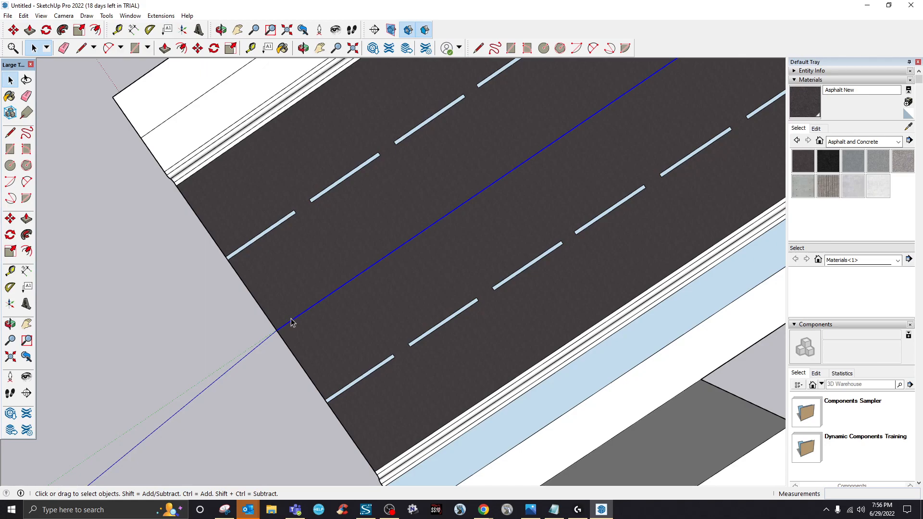
key("ctrl+c")
key("ctrl+v")
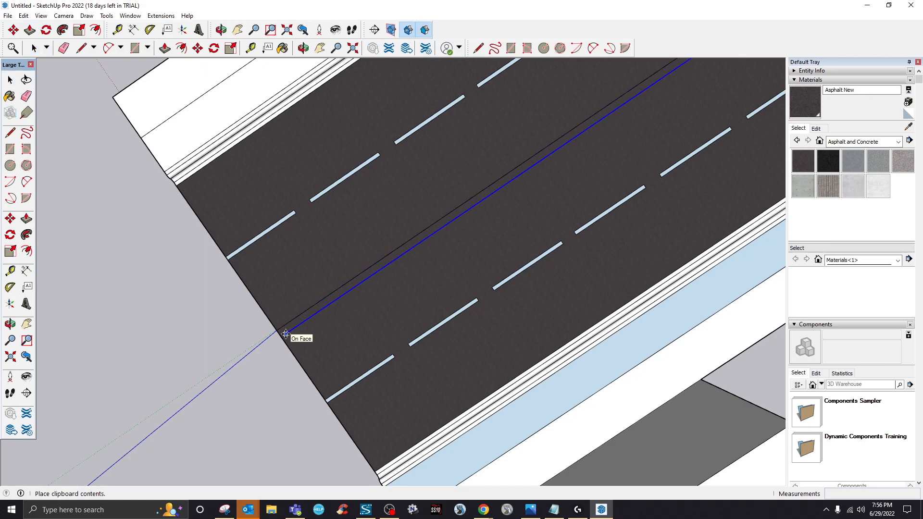
scroll(281, 332, "up", 2)
scroll(280, 332, "up", 3)
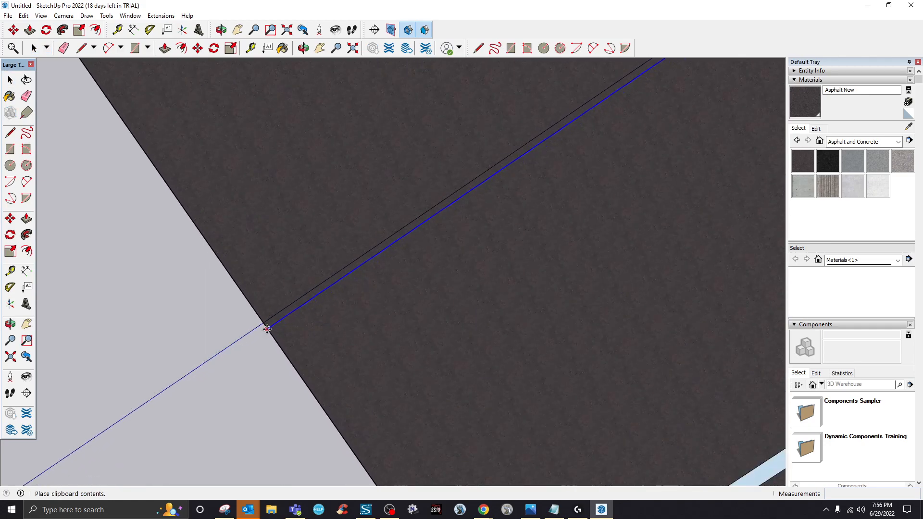
left_click(267, 329)
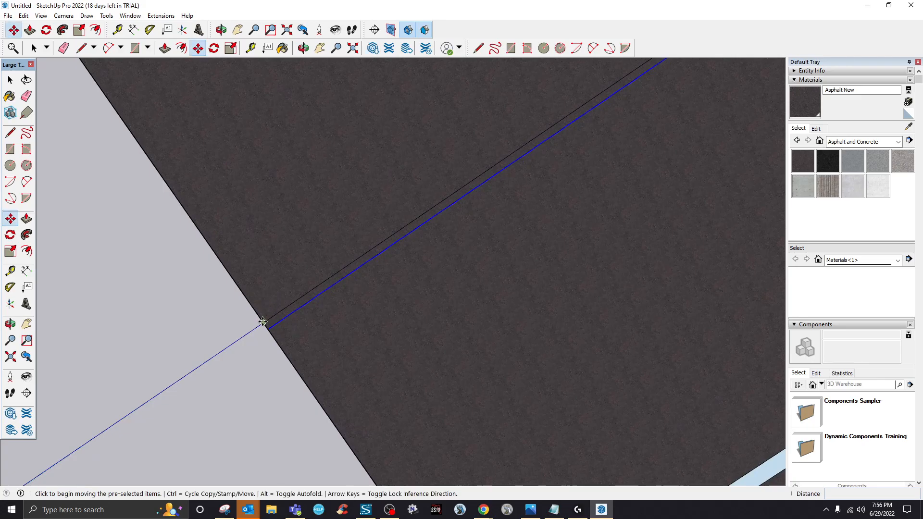
key("ctrl+v")
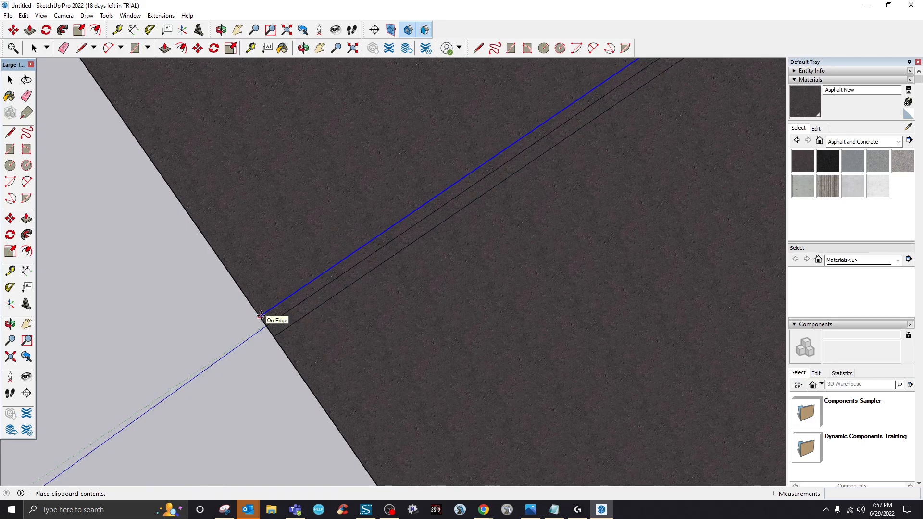
left_click(261, 316)
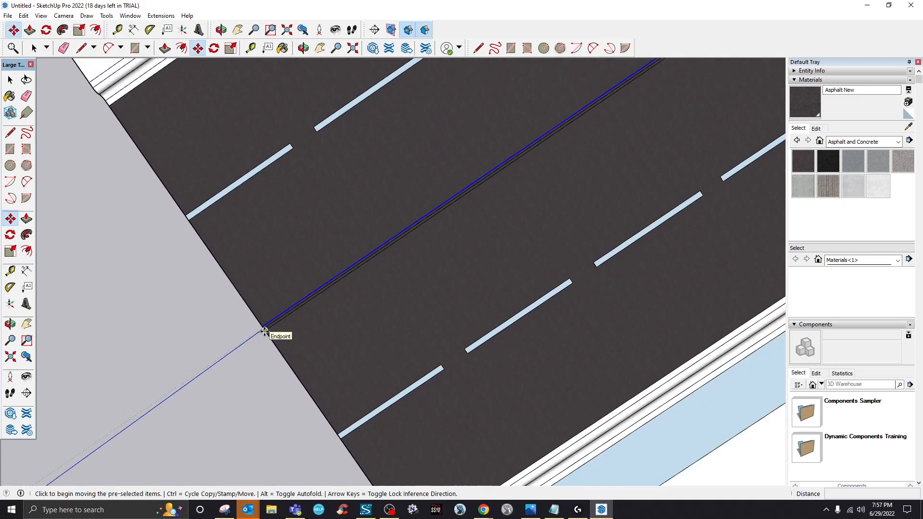
scroll(265, 331, "down", 4)
left_click(33, 48)
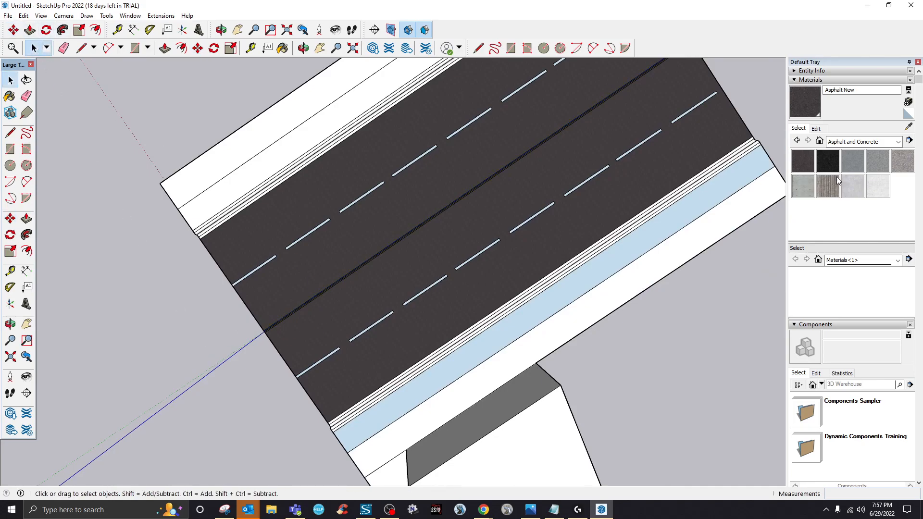
- Paint the two narrow strips along the roadway's centre line yellow with Color E05 from the Colors collection
left_click(899, 142)
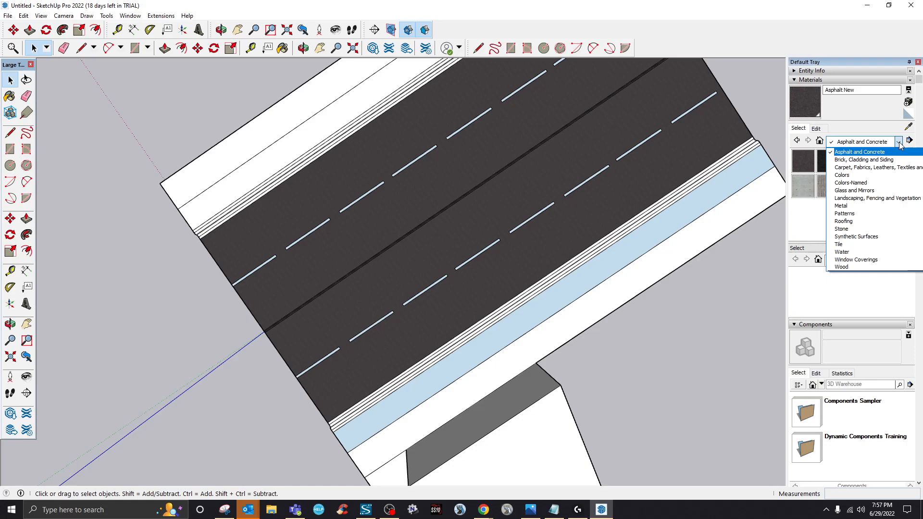
left_click(861, 176)
scroll(864, 214, "down", 5)
scroll(864, 215, "up", 5)
scroll(864, 214, "down", 5)
scroll(862, 215, "up", 3)
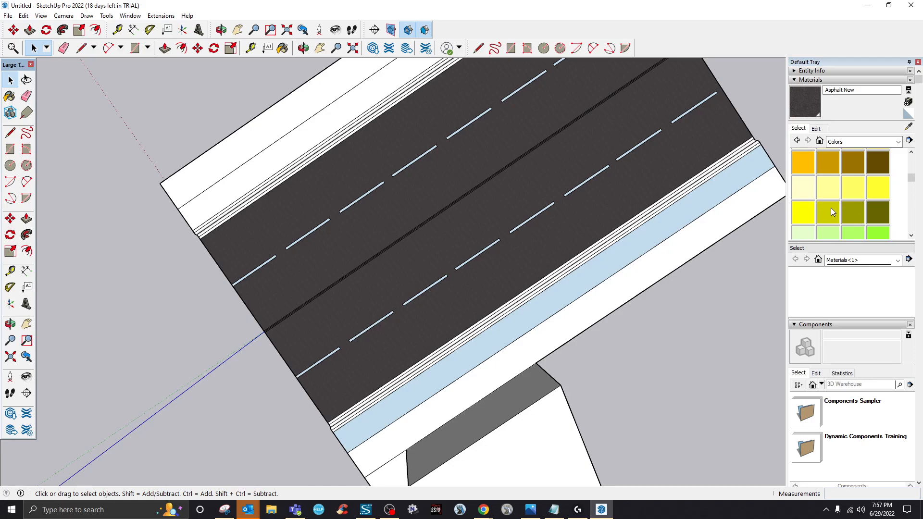
left_click(808, 221)
scroll(268, 311, "up", 6)
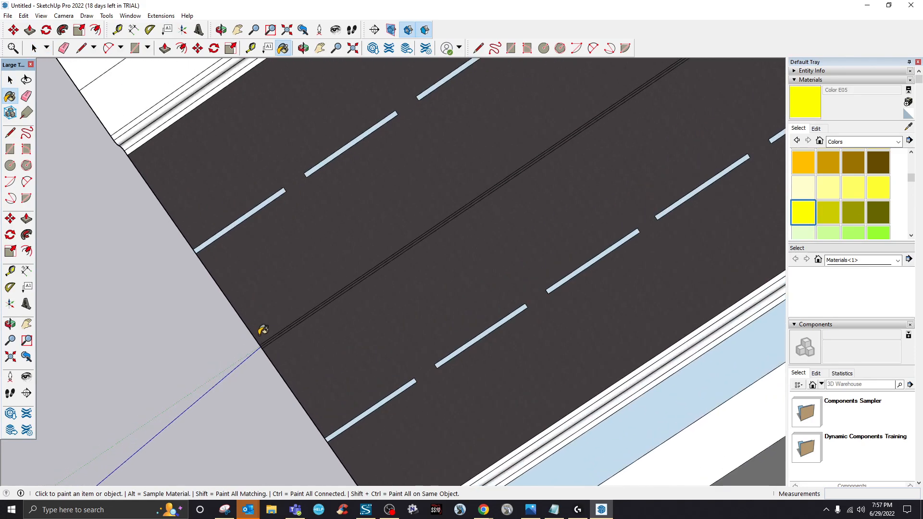
scroll(268, 346, "up", 2)
left_click(266, 340)
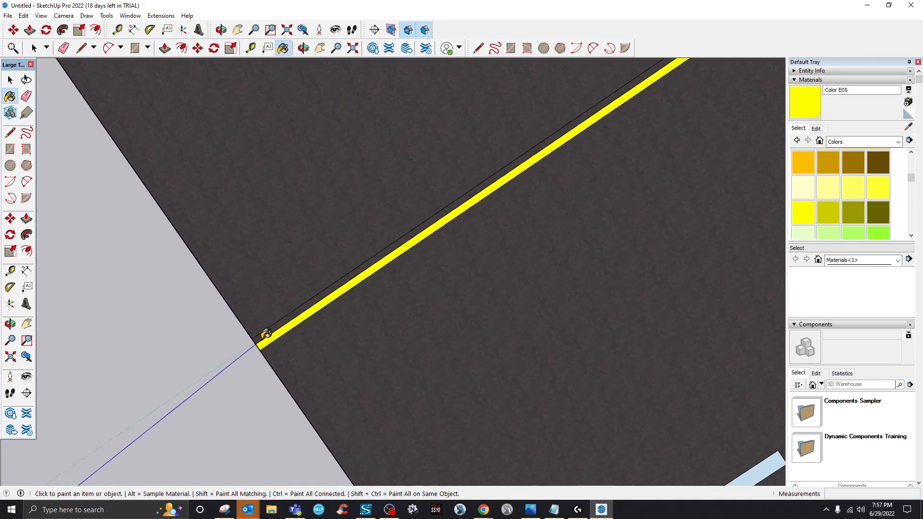
scroll(264, 332, "down", 6)
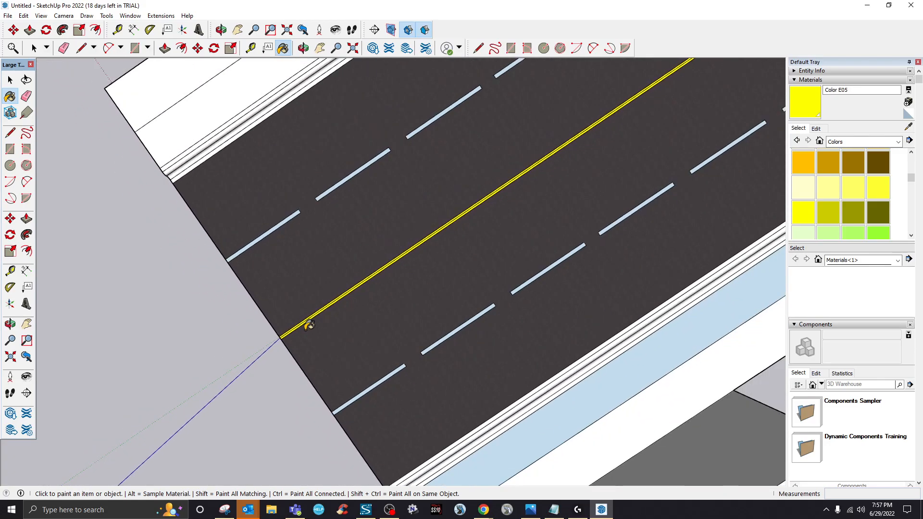
scroll(305, 324, "down", 2)
scroll(583, 144, "up", 6)
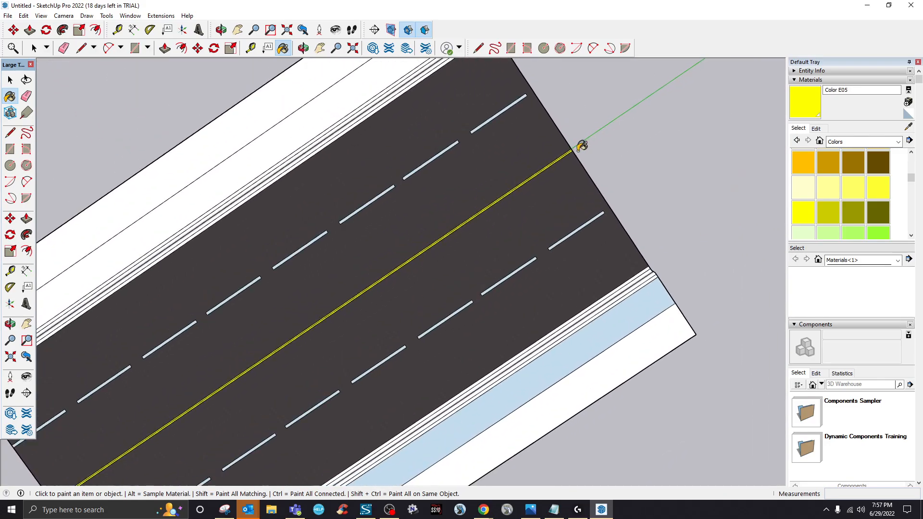
- Paint every dash of the lane line on the side away from the block white with Color M00
scroll(579, 146, "down", 5)
scroll(859, 207, "down", 3)
scroll(859, 208, "down", 4)
scroll(853, 212, "up", 2)
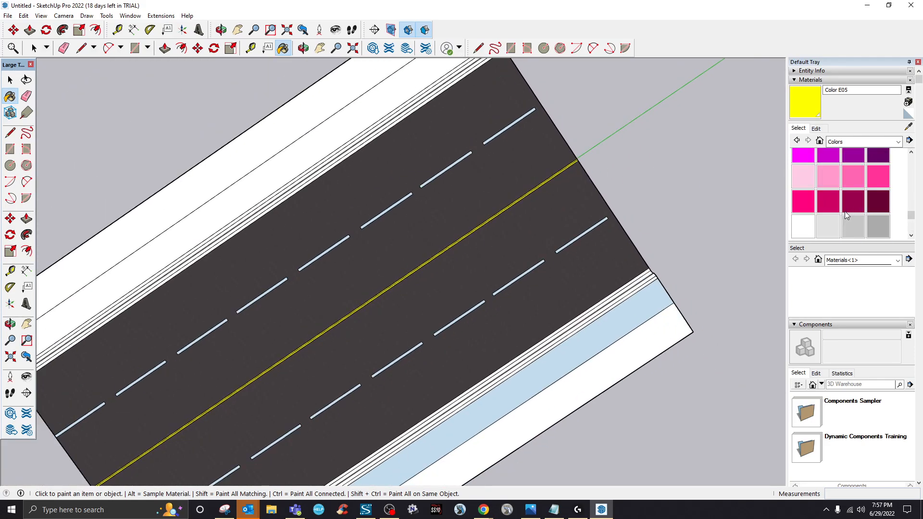
left_click(803, 226)
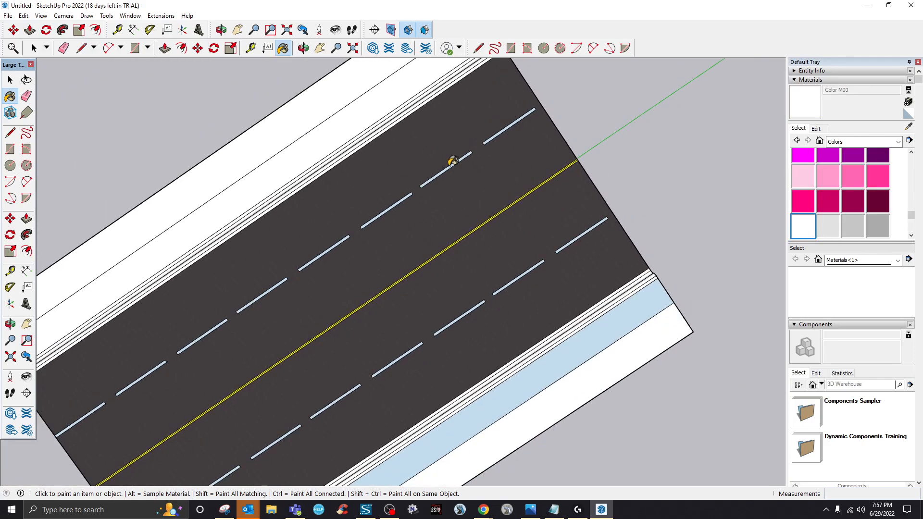
scroll(452, 162, "up", 2)
left_click(448, 166)
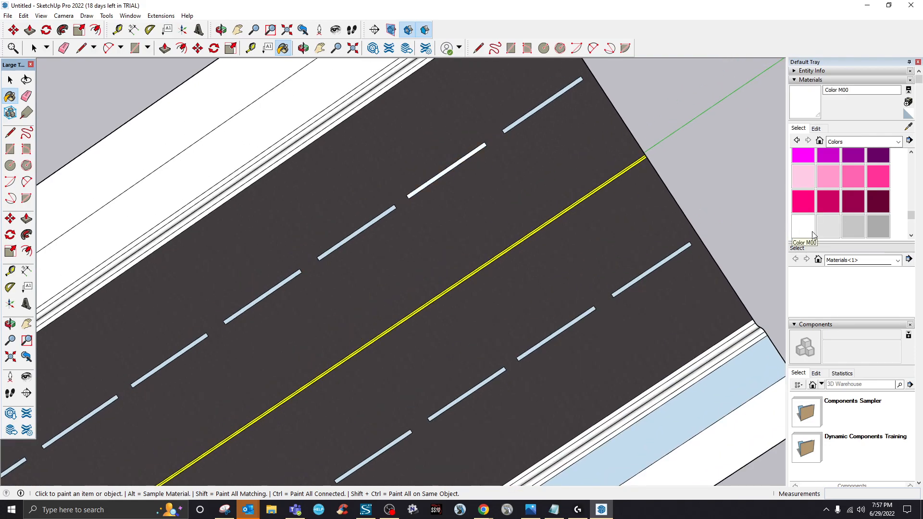
scroll(509, 125, "up", 3)
left_click(509, 127)
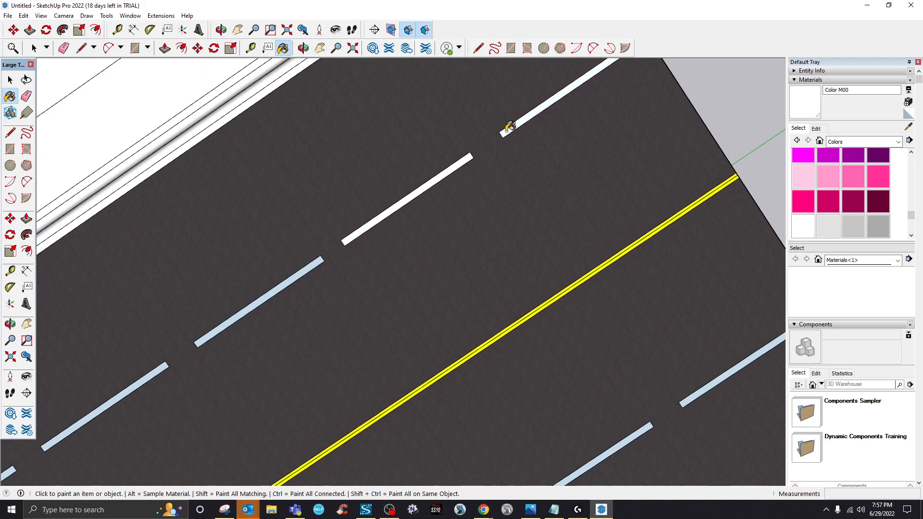
left_click(323, 255)
scroll(553, 144, "down", 3)
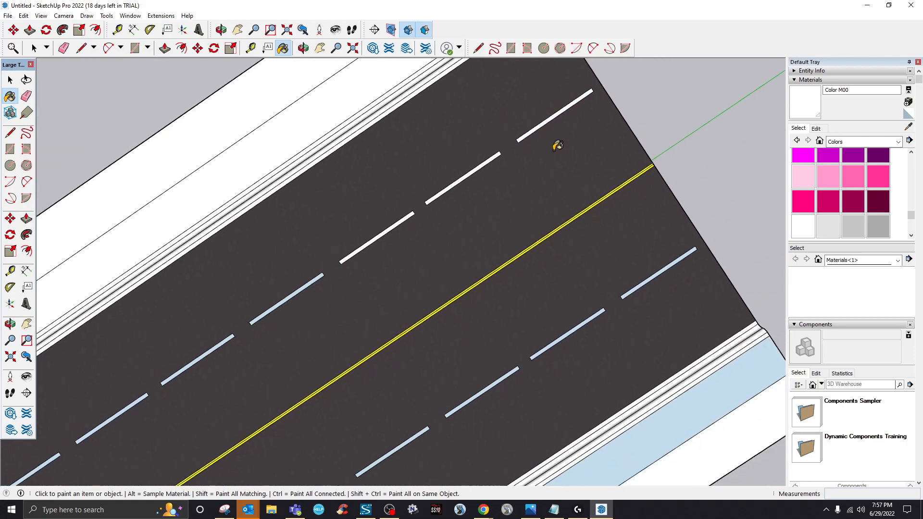
scroll(290, 297, "up", 3)
left_click(304, 294)
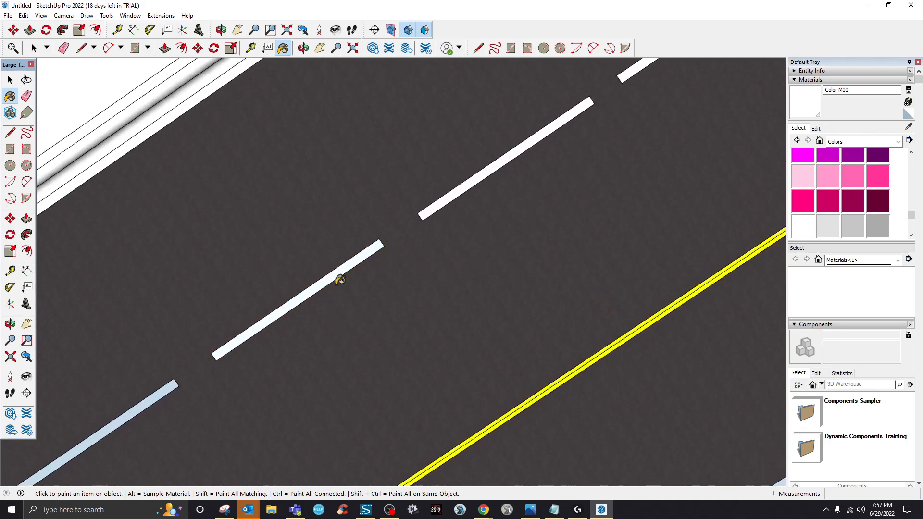
scroll(312, 289, "down", 3)
scroll(284, 320, "up", 3)
left_click(280, 315)
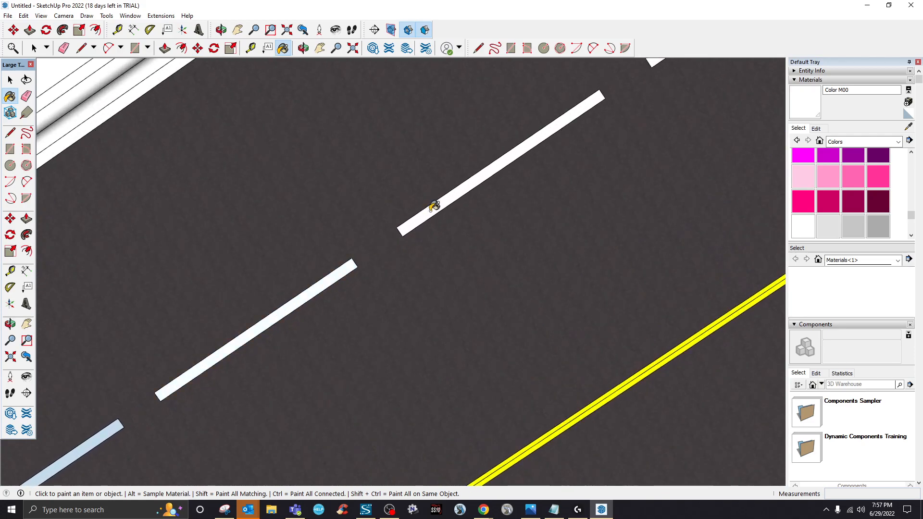
scroll(425, 216, "down", 3)
scroll(288, 330, "up", 3)
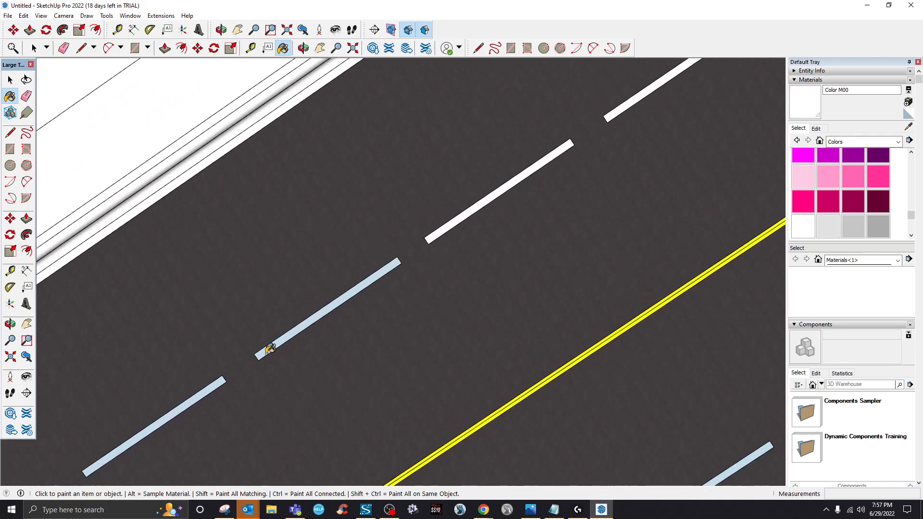
left_click(267, 351)
left_click(215, 385)
scroll(314, 298, "down", 3)
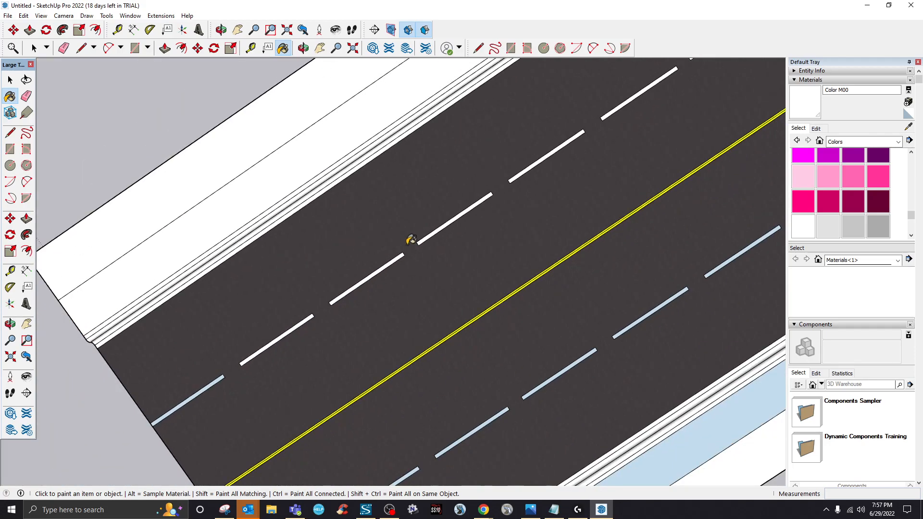
scroll(161, 428, "up", 4)
left_click(166, 399)
scroll(202, 286, "down", 3)
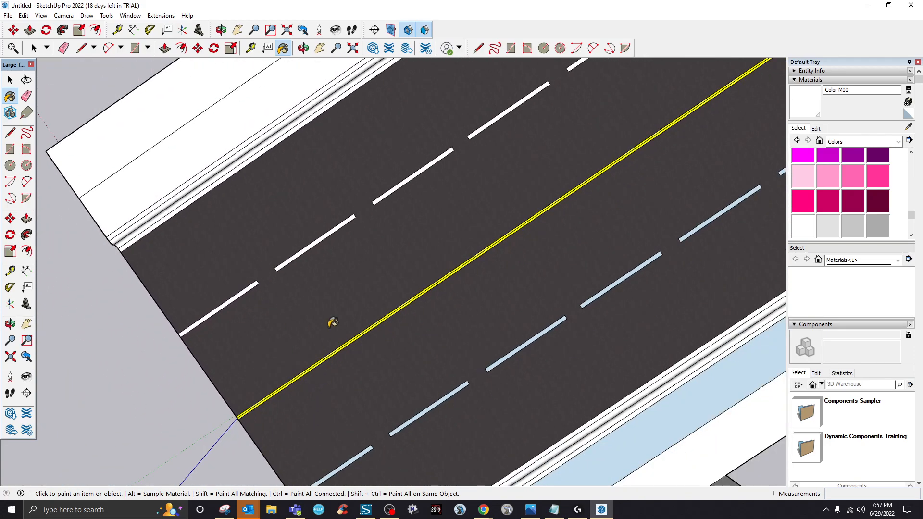
- Paint every dash of the lane line on the block's side of the roadway with white Color M00
scroll(332, 312, "down", 2)
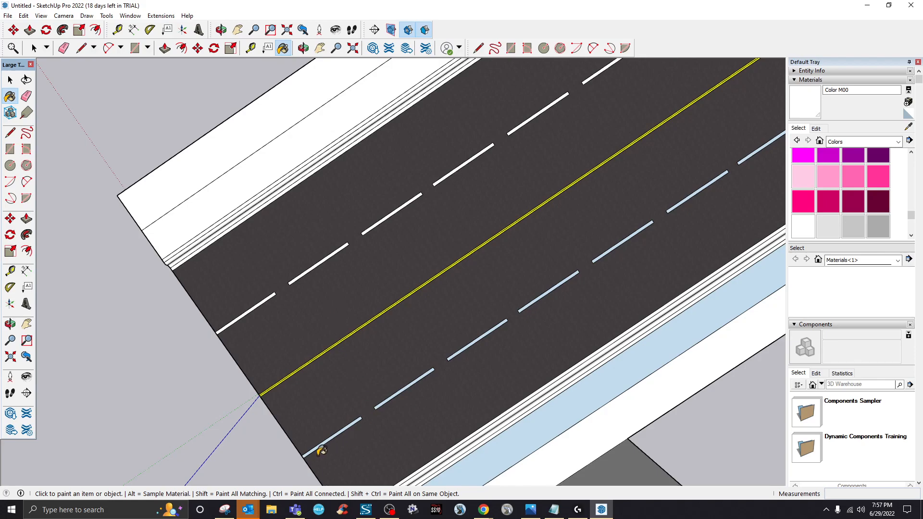
scroll(320, 446, "up", 3)
left_click(327, 429)
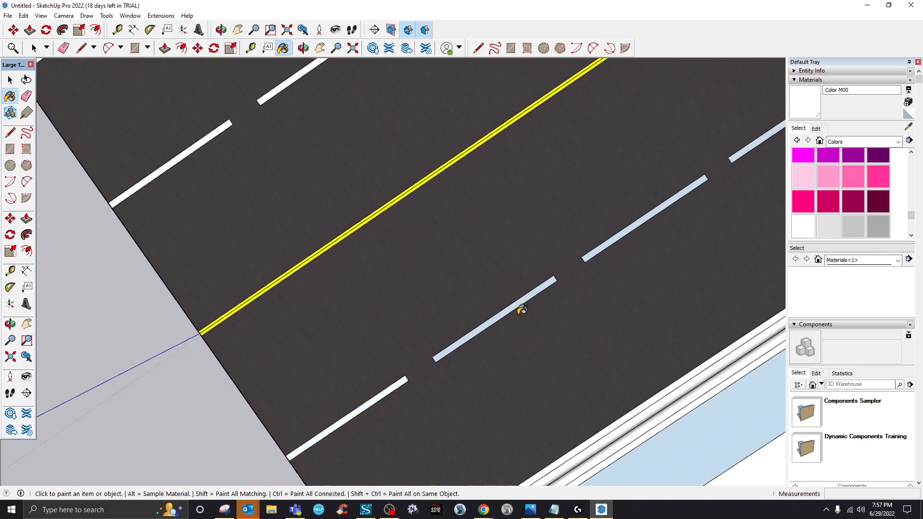
left_click(514, 303)
left_click(619, 230)
scroll(367, 340, "down", 3)
scroll(367, 342, "up", 2)
scroll(554, 214, "up", 5)
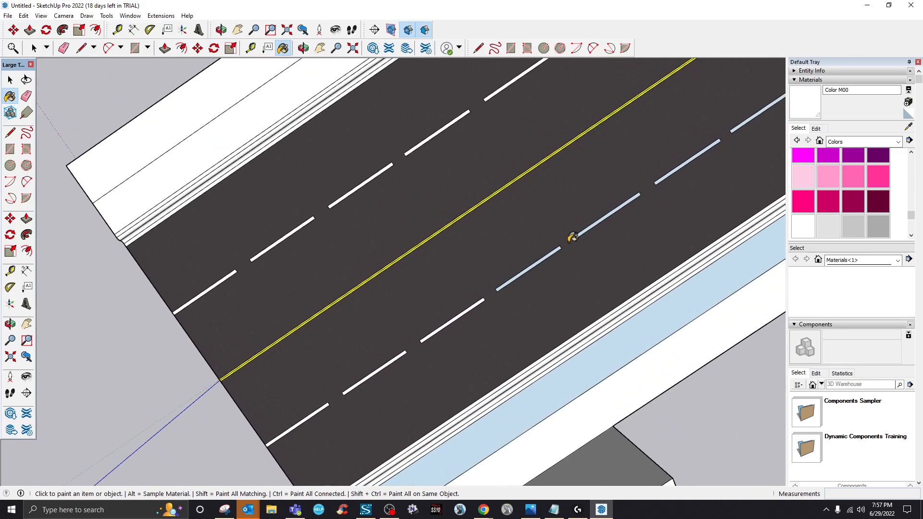
left_click(556, 239)
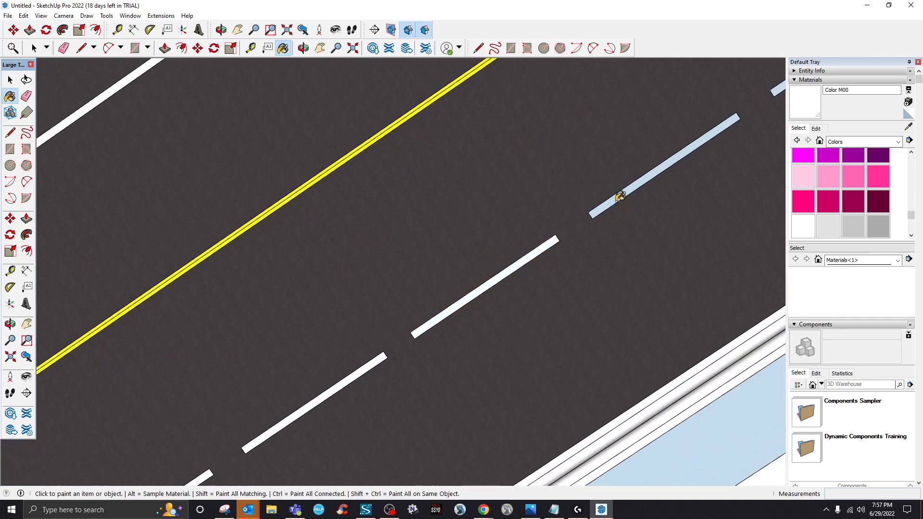
left_click(618, 196)
scroll(437, 313, "down", 3)
scroll(618, 193, "up", 3)
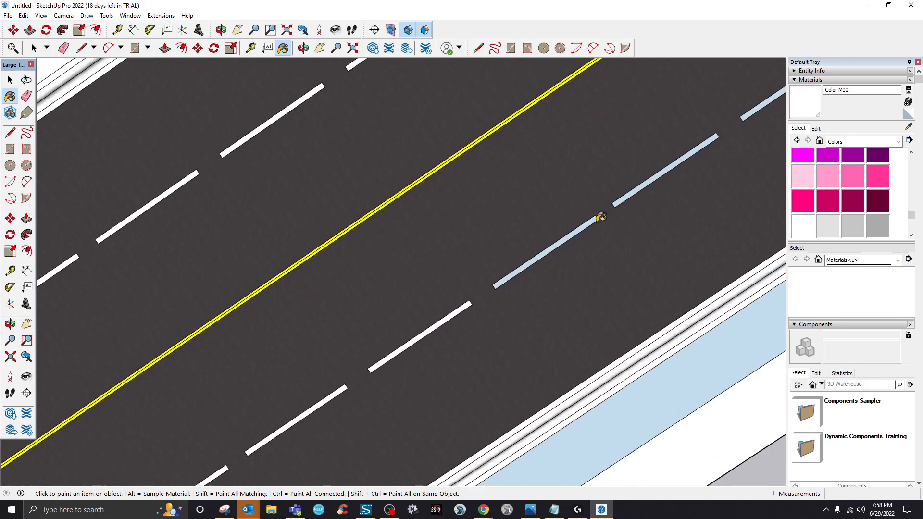
scroll(597, 215, "up", 3)
left_click(597, 213)
left_click(662, 162)
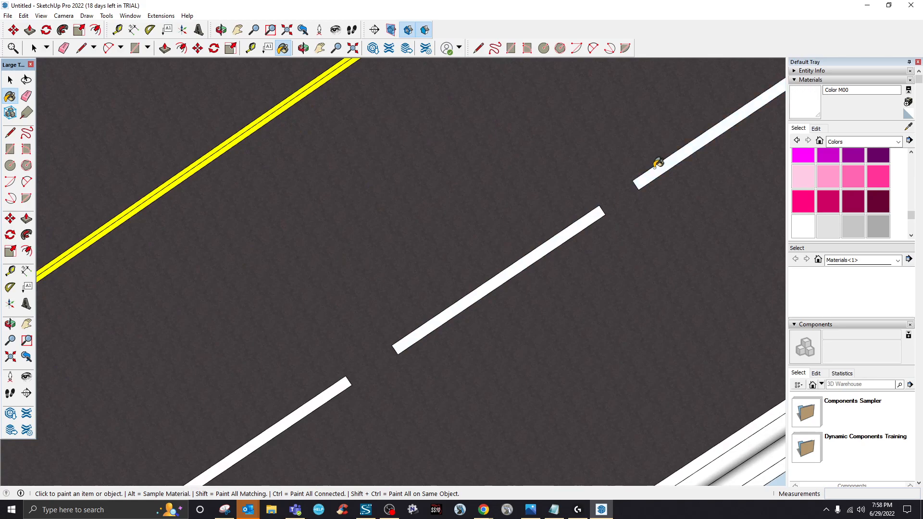
scroll(391, 309, "down", 3)
scroll(394, 311, "up", 2)
scroll(613, 169, "up", 2)
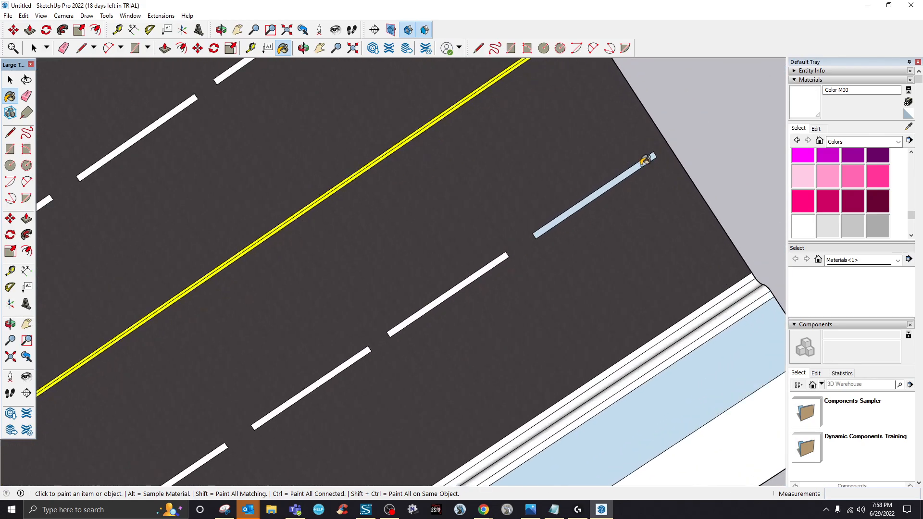
left_click(644, 160)
scroll(639, 187, "down", 6)
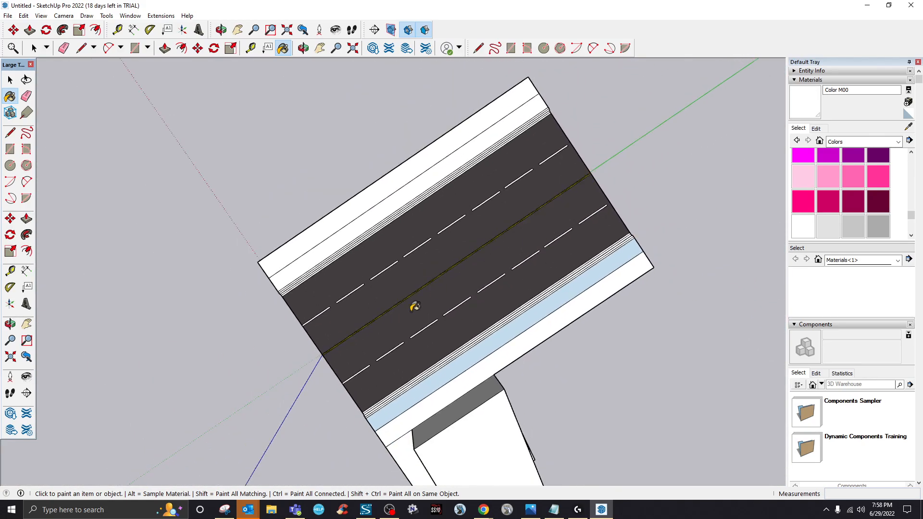
- Paint the top surfaces and front face of the curb on the block's side with Blacktop Old 01 from Asphalt and Concrete
left_click(303, 49)
mouse_move(313, 368)
left_mouse_down()
mouse_move(466, 357)
mouse_move(608, 269)
left_mouse_up()
left_click_drag(255, 388, 449, 280)
scroll(426, 307, "up", 5)
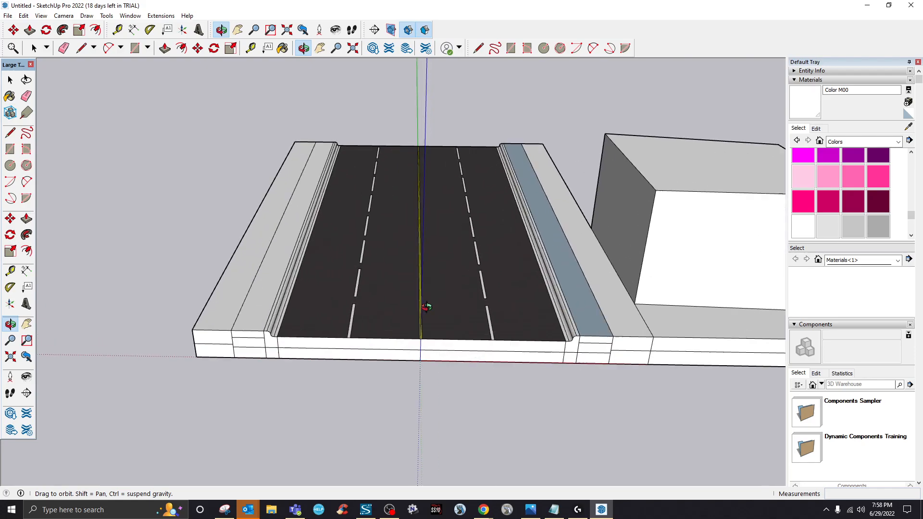
scroll(378, 346, "up", 2)
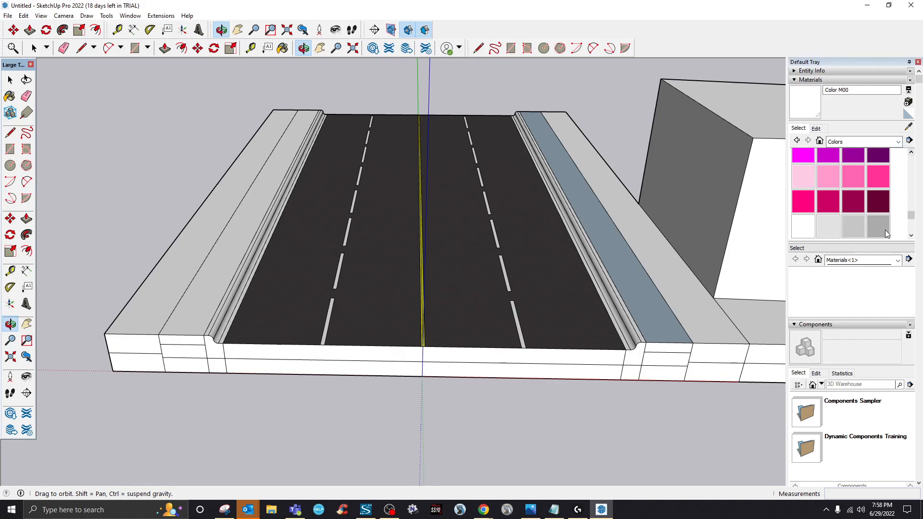
scroll(887, 233, "down", 3)
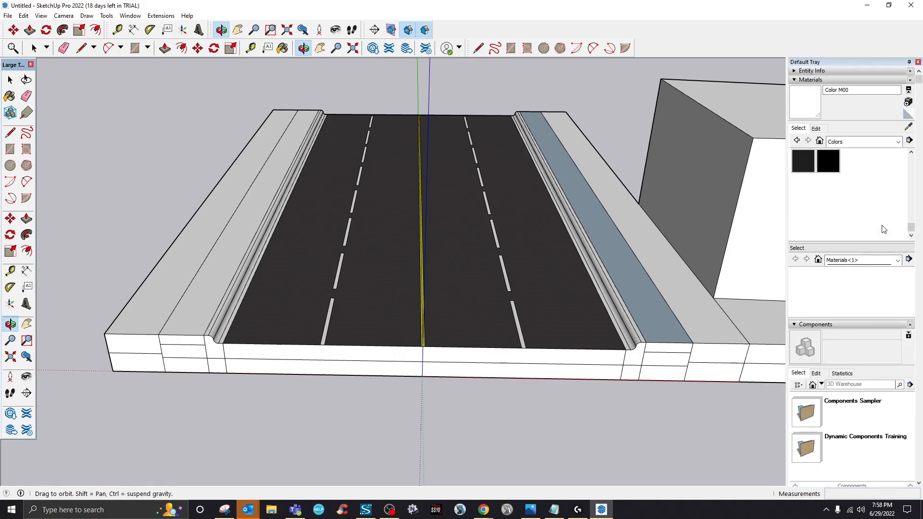
left_click(898, 142)
left_click(864, 153)
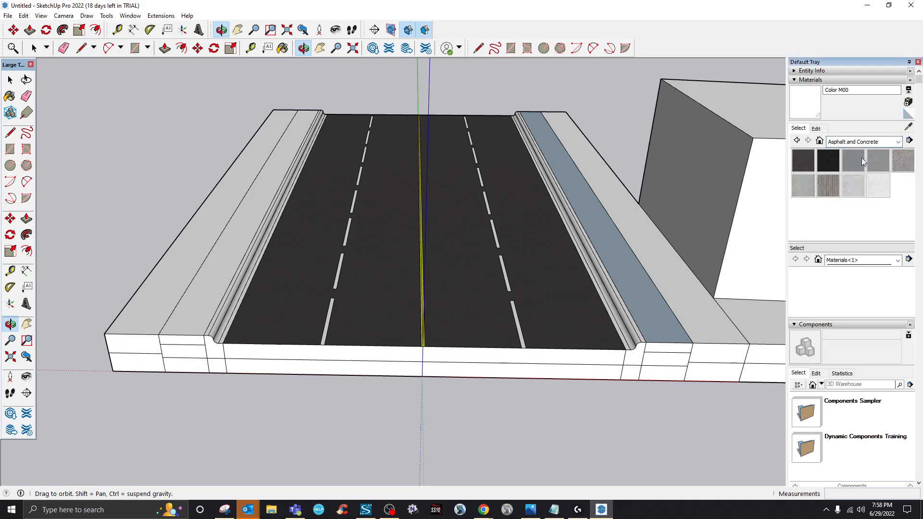
left_click(862, 162)
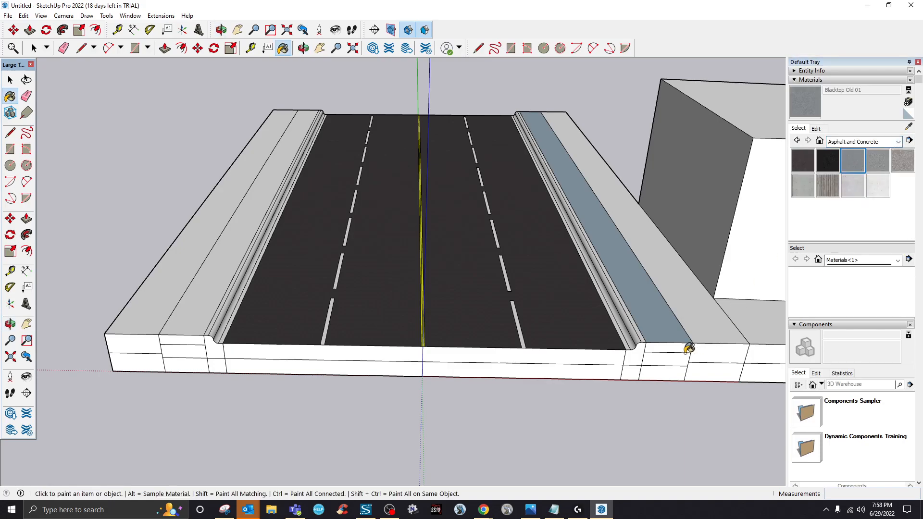
scroll(635, 344, "up", 5)
scroll(643, 343, "up", 1)
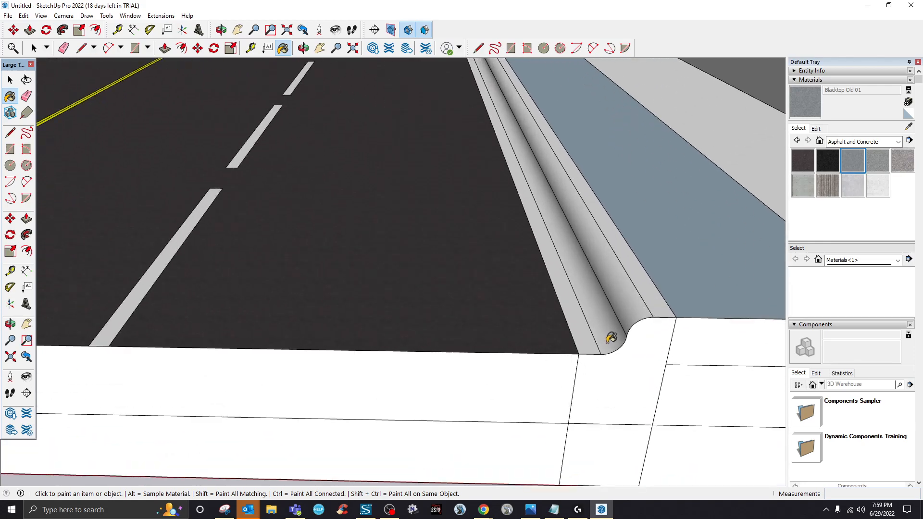
left_click(603, 339)
left_click(598, 338)
left_click(633, 312)
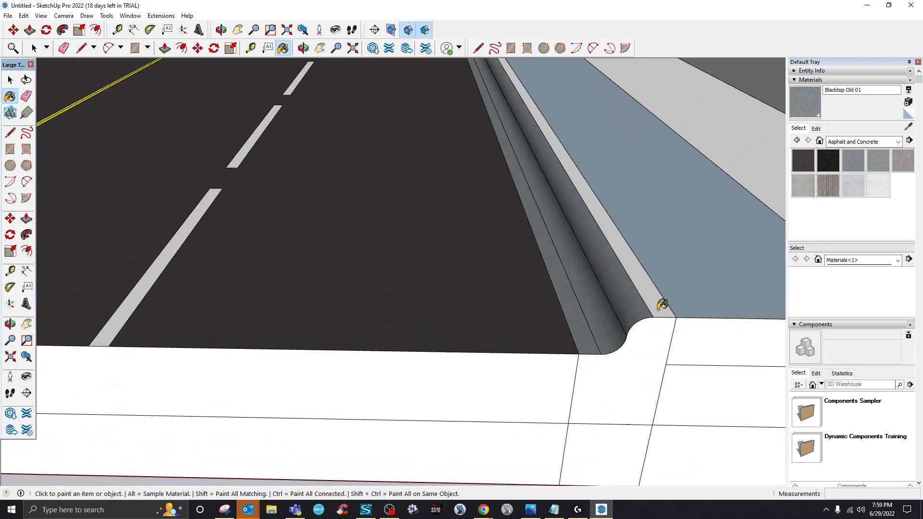
left_click(662, 306)
left_click(661, 350)
- Paint the front face and top surfaces of the curb on the side away from the block with Blacktop Old 01
scroll(673, 332, "down", 5)
scroll(683, 316, "down", 3)
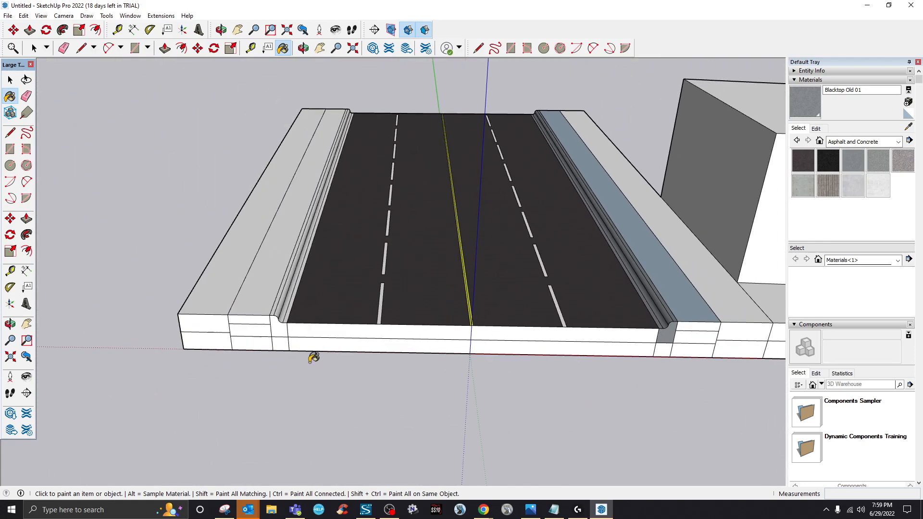
scroll(284, 321, "up", 7)
left_click(254, 291)
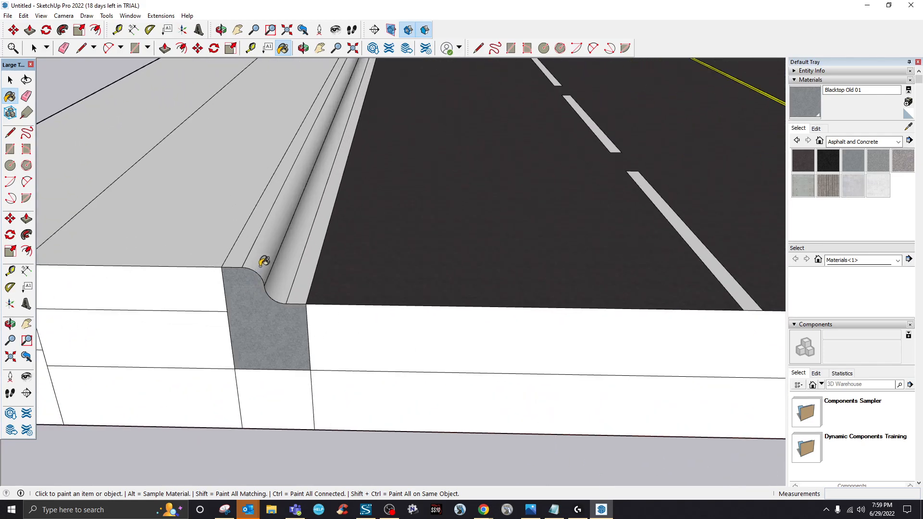
left_click(263, 262)
left_click(244, 256)
left_click(284, 279)
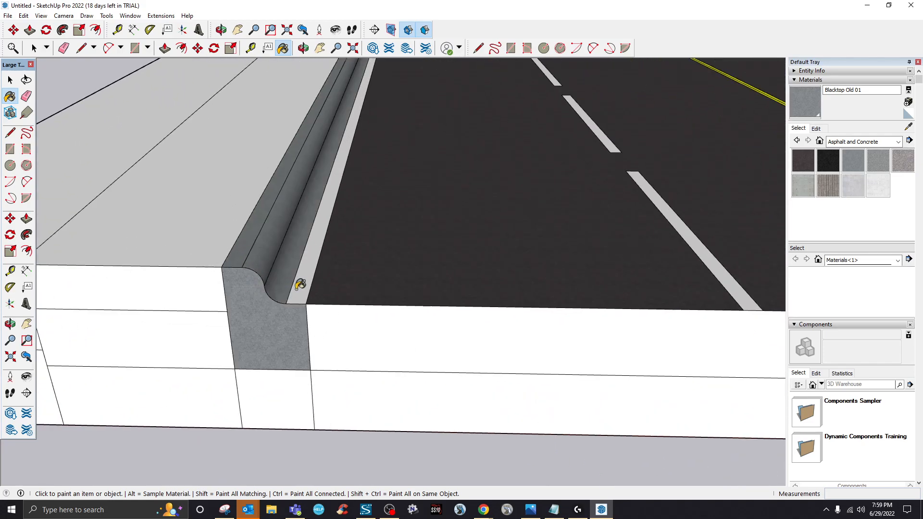
left_click(298, 288)
- Paint the tops and upper front faces of the strips directly behind both curbs with Blacktop Old 01
scroll(297, 303, "down", 8)
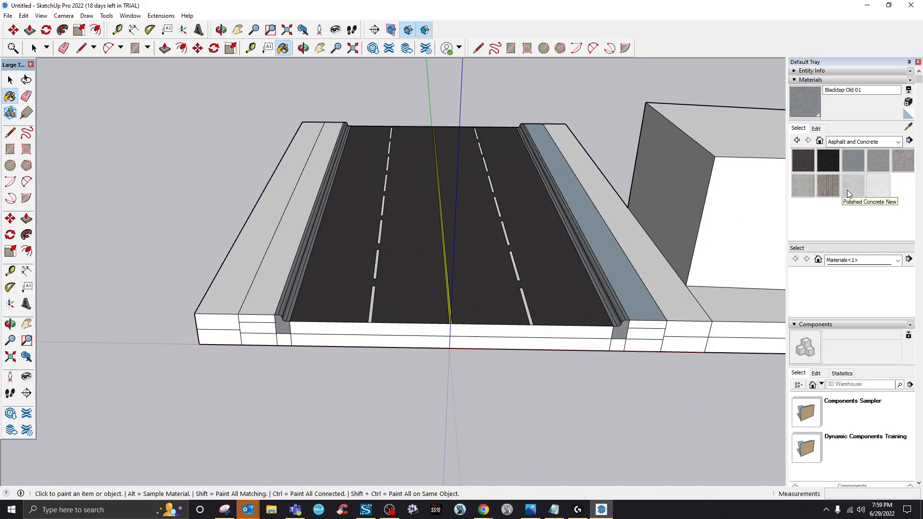
left_click(640, 309)
scroll(643, 323, "up", 3)
left_click(643, 324)
scroll(706, 316, "down", 2)
left_click(227, 305)
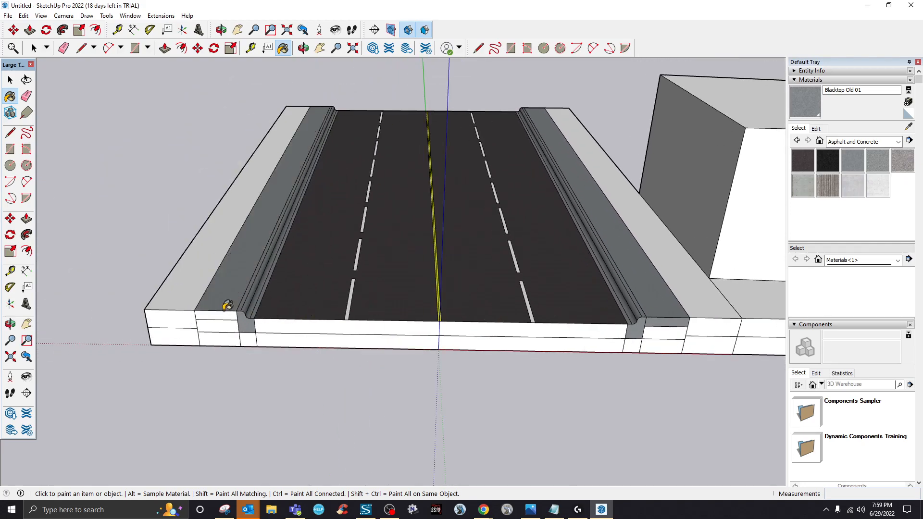
scroll(227, 313, "up", 5)
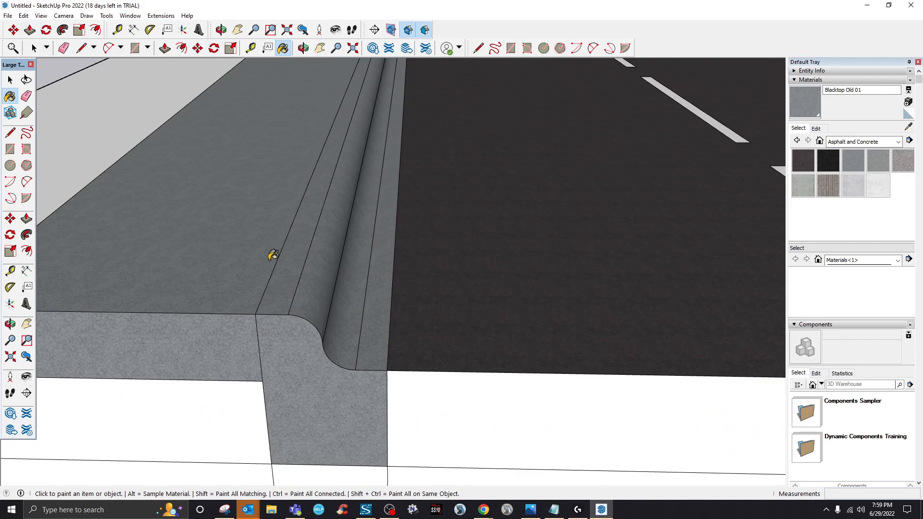
- Paint the top and upper front face of the strip behind the curb away from the block with Concrete Form 4x8
left_click(304, 48)
mouse_move(236, 294)
left_mouse_down()
mouse_move(252, 313)
mouse_move(424, 366)
mouse_move(346, 428)
mouse_move(291, 305)
mouse_move(304, 178)
mouse_move(344, 289)
mouse_move(292, 306)
mouse_move(391, 377)
mouse_move(385, 432)
mouse_move(267, 301)
mouse_move(259, 274)
left_mouse_up()
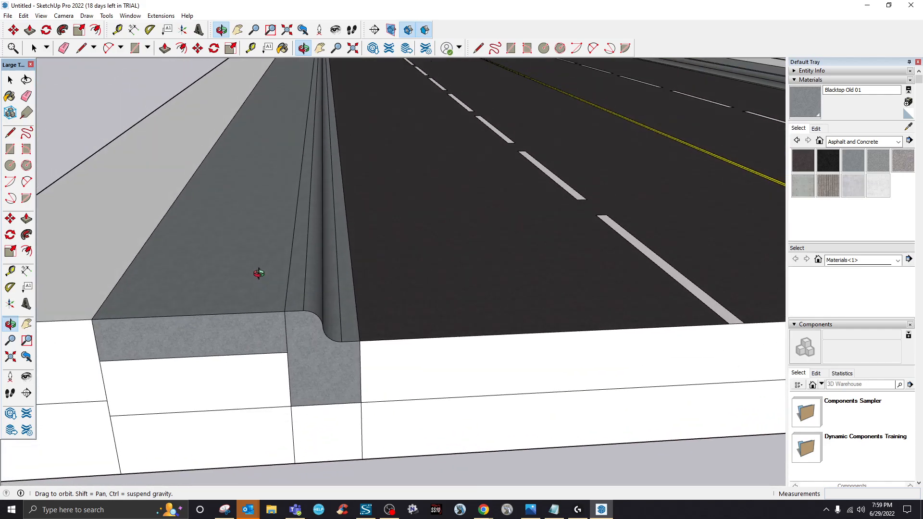
left_click(800, 187)
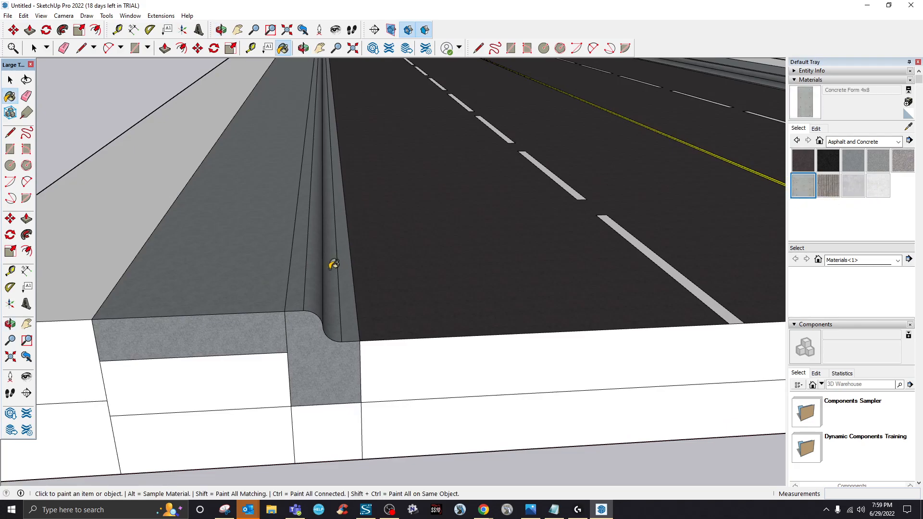
left_click(255, 275)
left_click(256, 322)
scroll(169, 313, "down", 5)
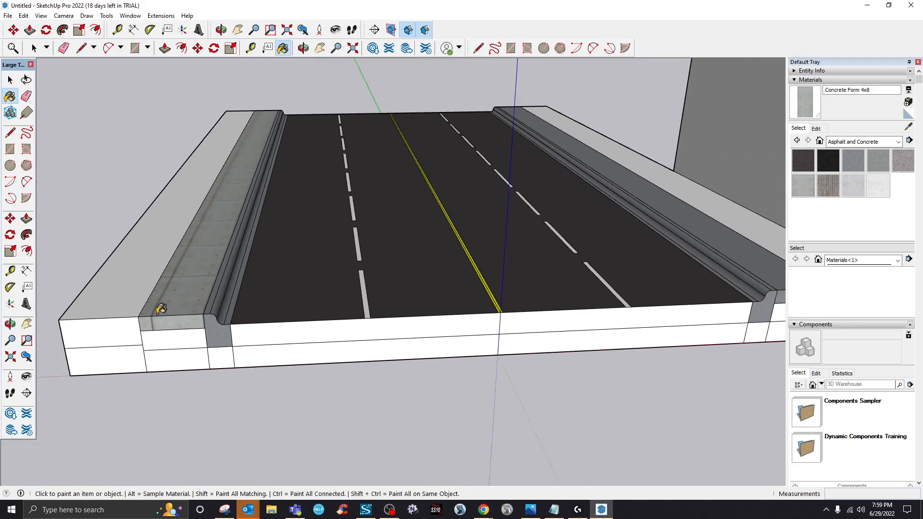
- Paint the top and upper front face of the strip behind the block-side curb with Concrete Form 4x8
scroll(161, 309, "down", 3)
scroll(500, 305, "up", 5)
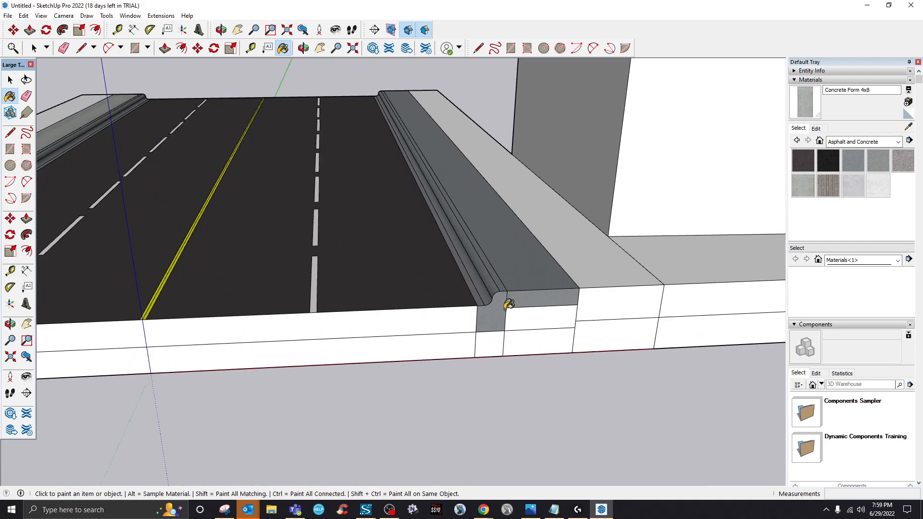
left_click(545, 294)
left_click(543, 277)
scroll(514, 285, "down", 6)
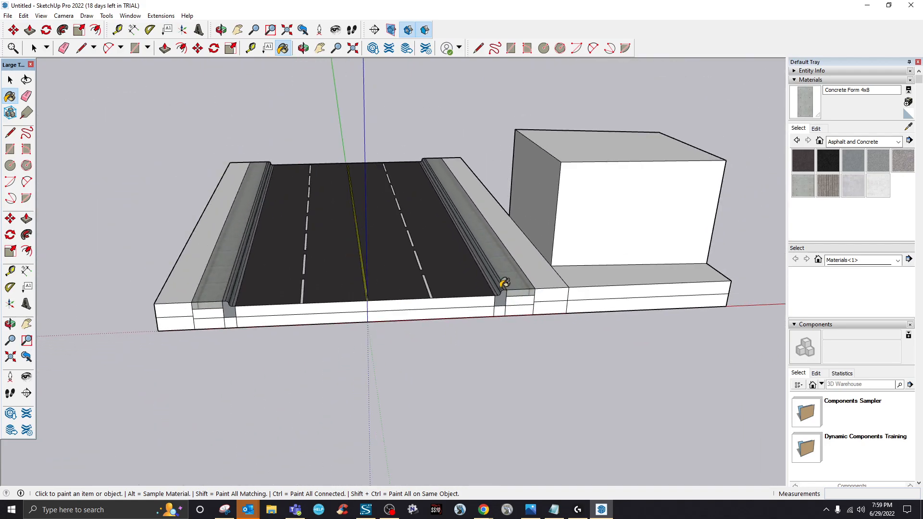
- Paint the block's front, road-facing side and top with Granite Brown from the Stone collection
left_click(899, 143)
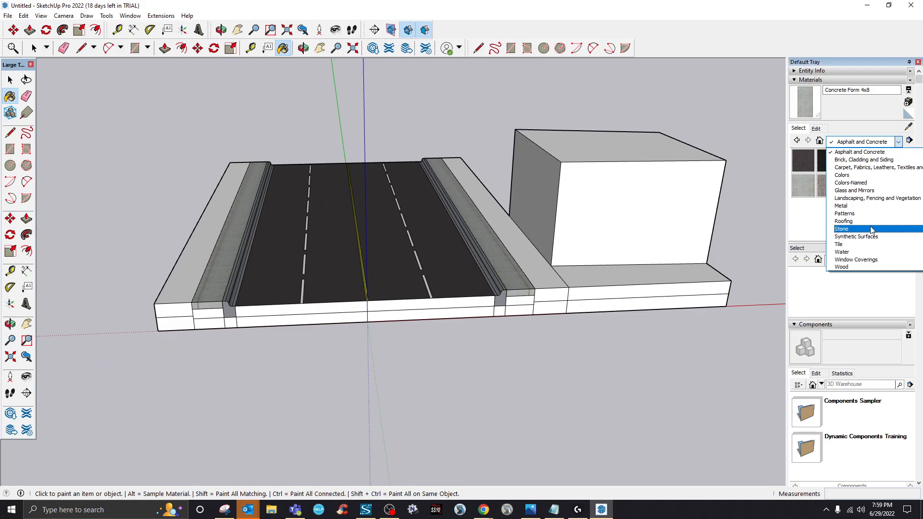
left_click(870, 229)
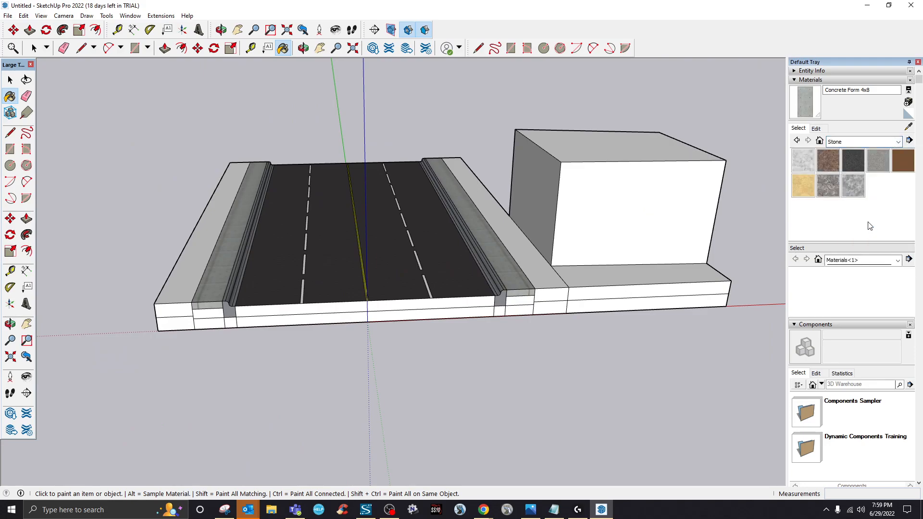
left_click(828, 161)
left_click(594, 206)
left_click(547, 190)
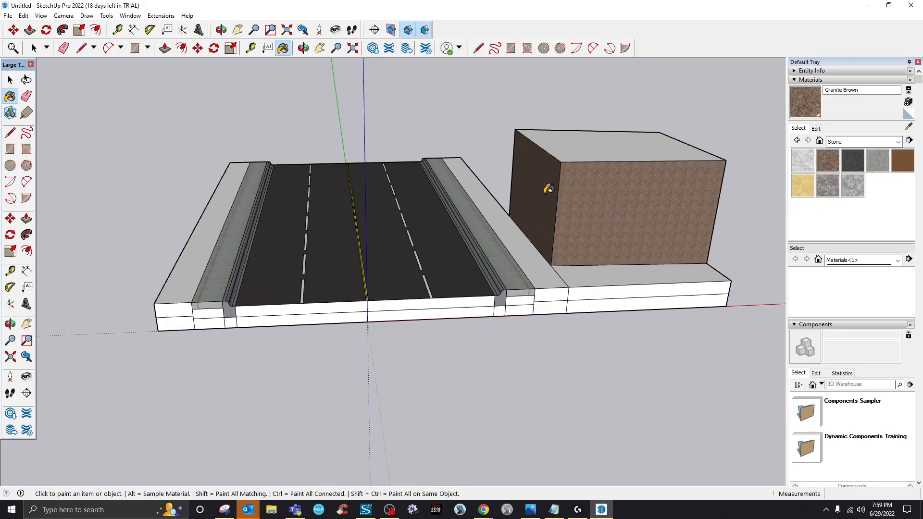
left_click(577, 148)
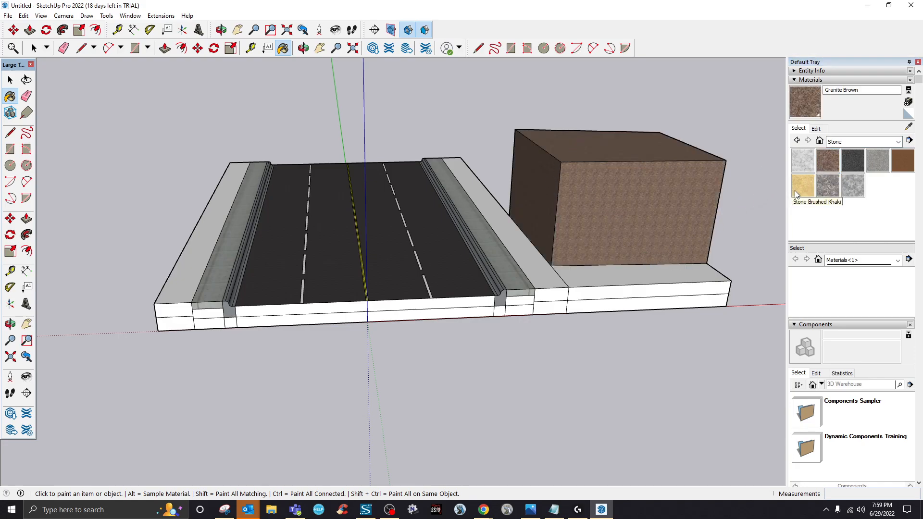
- Choose the Carrera Marble material from the Stone collection for painting
left_click(802, 161)
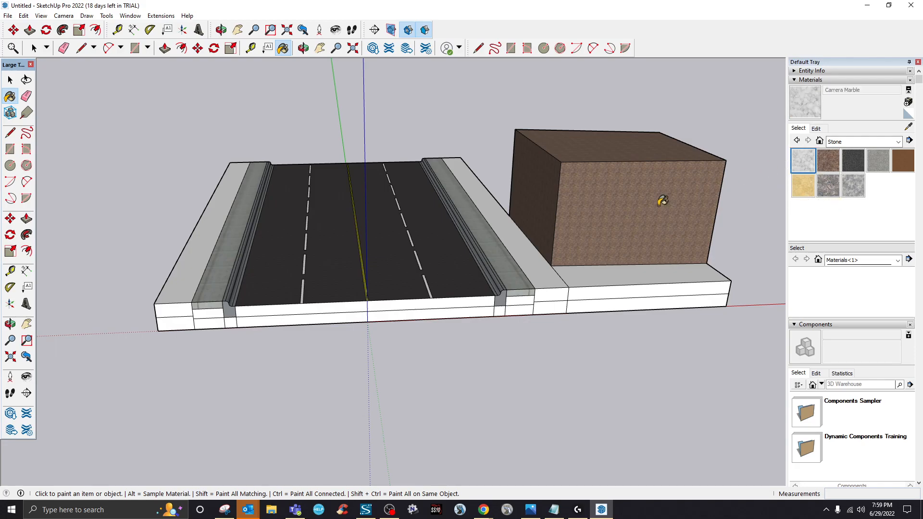
- Paint the front, side and top faces of the building block with the Carrera Marble stone material
left_click(663, 201)
left_click(546, 189)
left_click(586, 146)
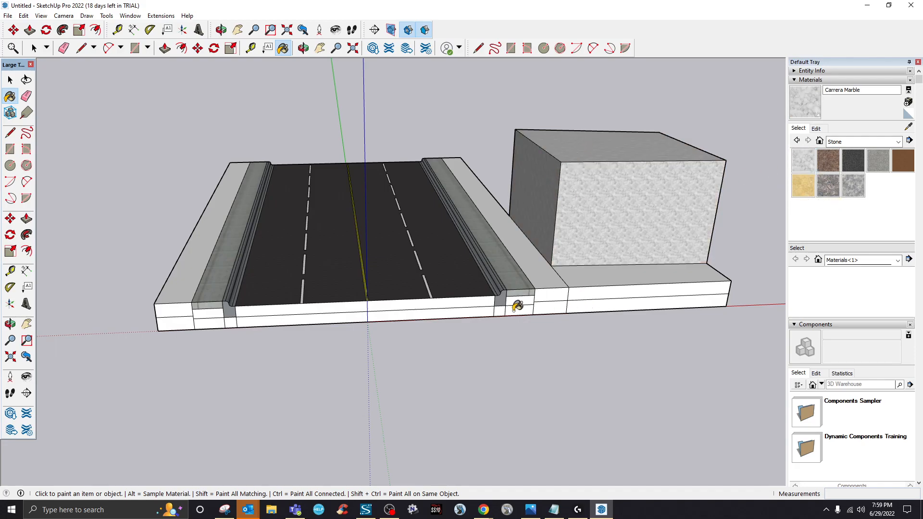
- Paint all front sections of the lower base layer with the Wood Board Cork material from the Wood collection
scroll(518, 306, "up", 2)
left_click(898, 142)
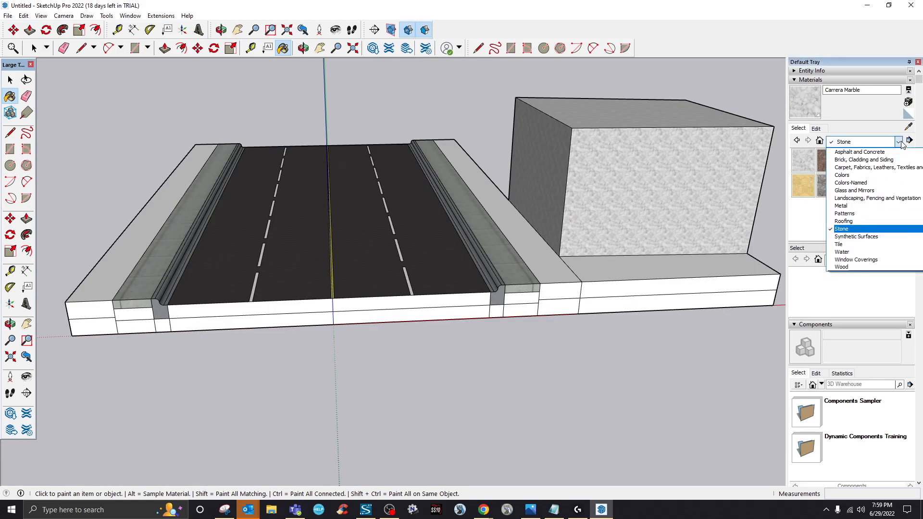
left_click(865, 267)
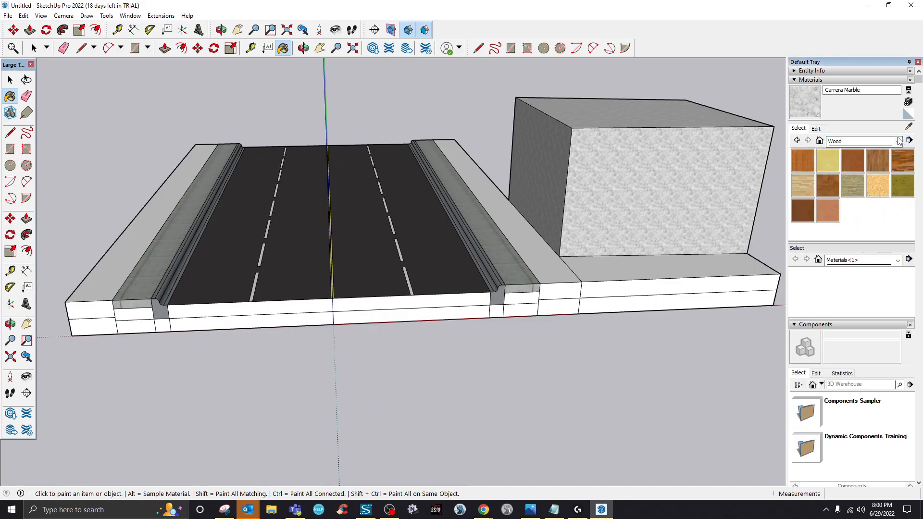
left_click(823, 164)
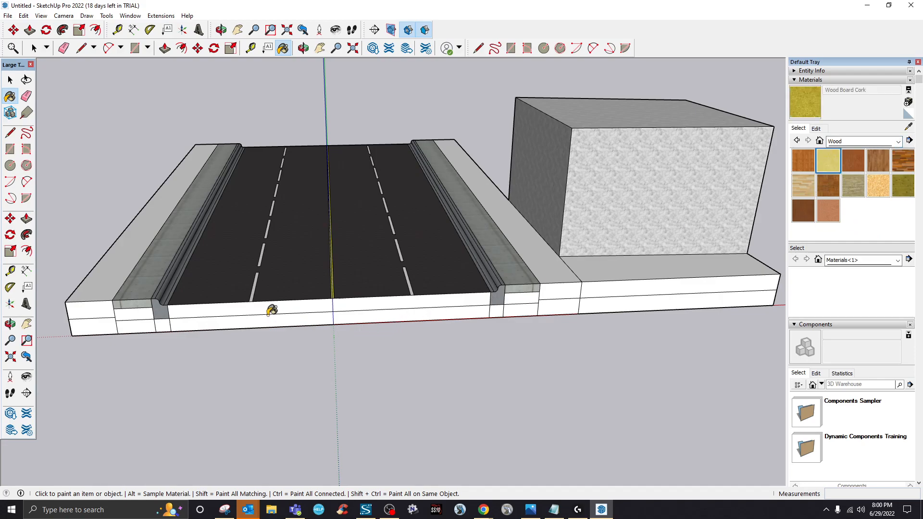
left_click(366, 315)
left_click(498, 310)
left_click(522, 309)
left_click(558, 307)
left_click(609, 303)
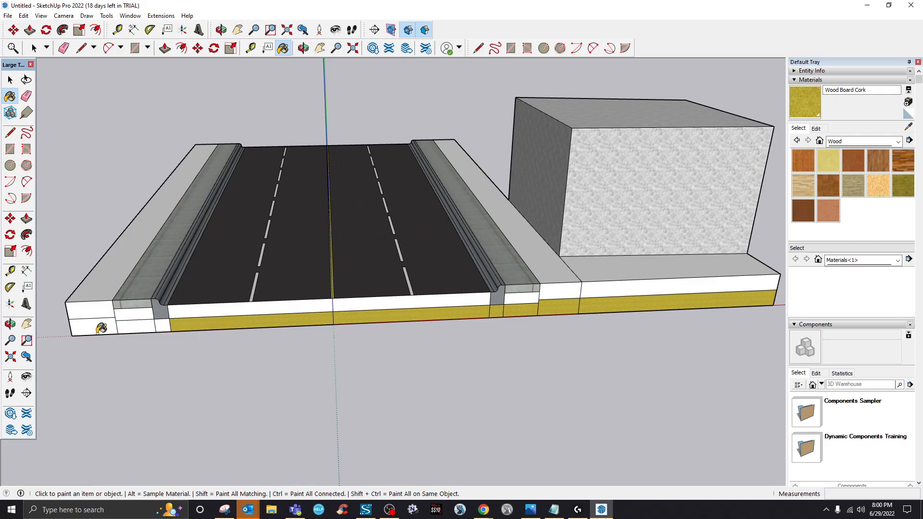
left_click(132, 323)
left_click(163, 322)
left_click(96, 326)
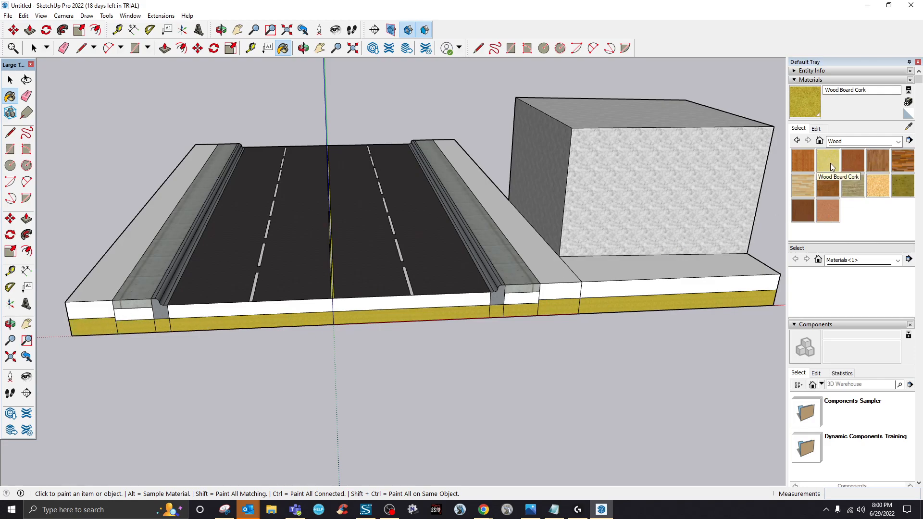
- Paint the unpainted upper base layer sections on both sides with Wood Bamboo and the section beneath the road with Wood Lumber ButtJoined
left_click(588, 289)
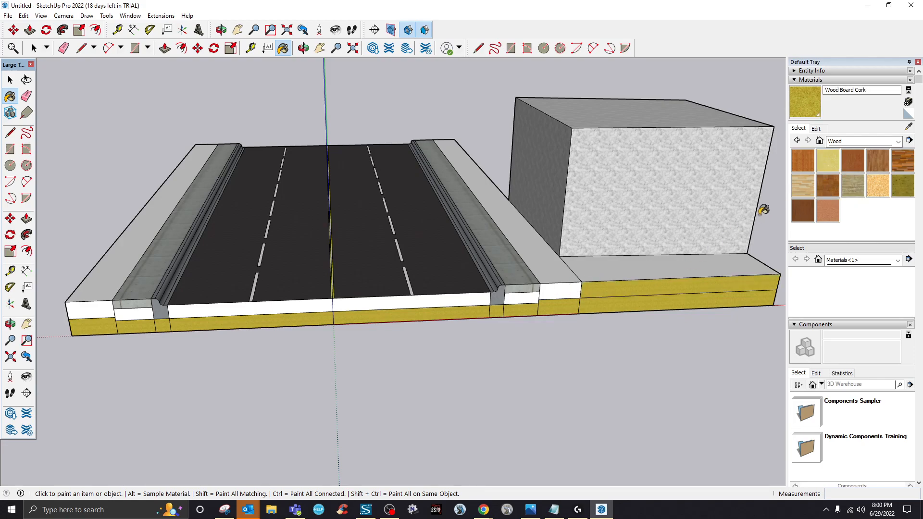
left_click(803, 162)
left_click(649, 288)
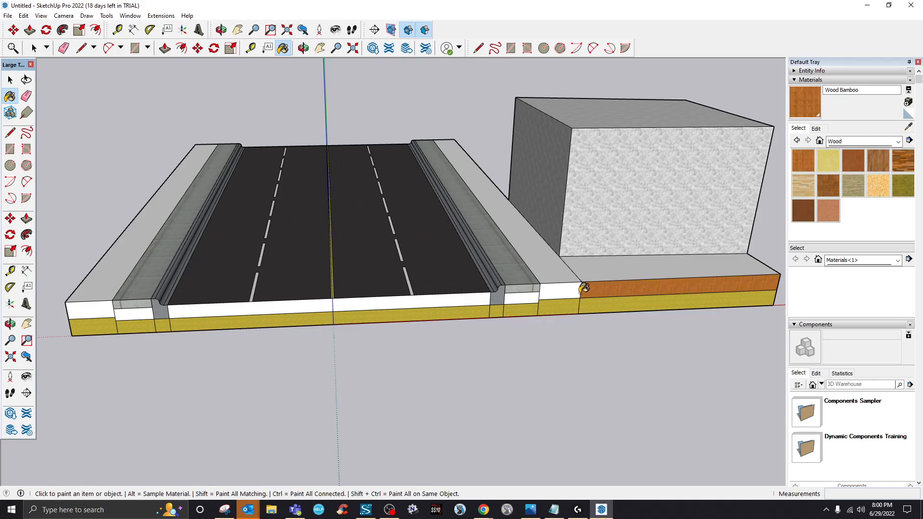
left_click(523, 297)
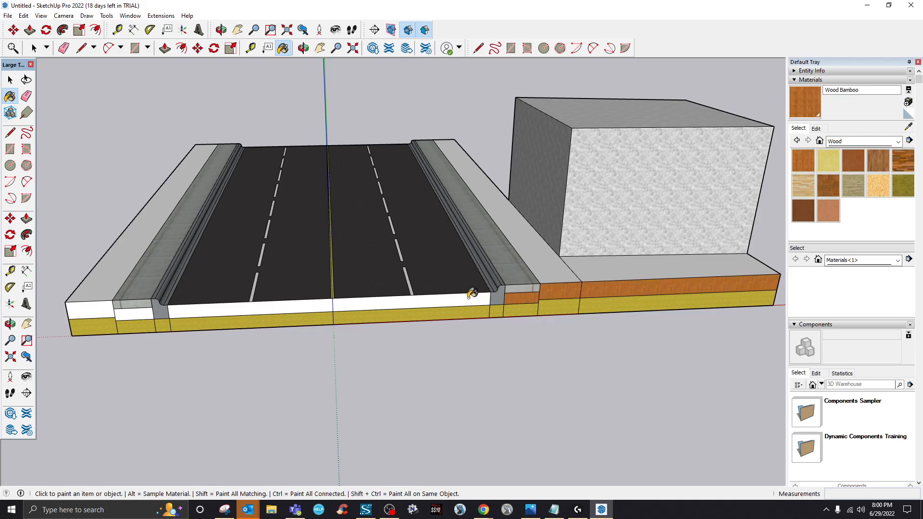
left_click(135, 315)
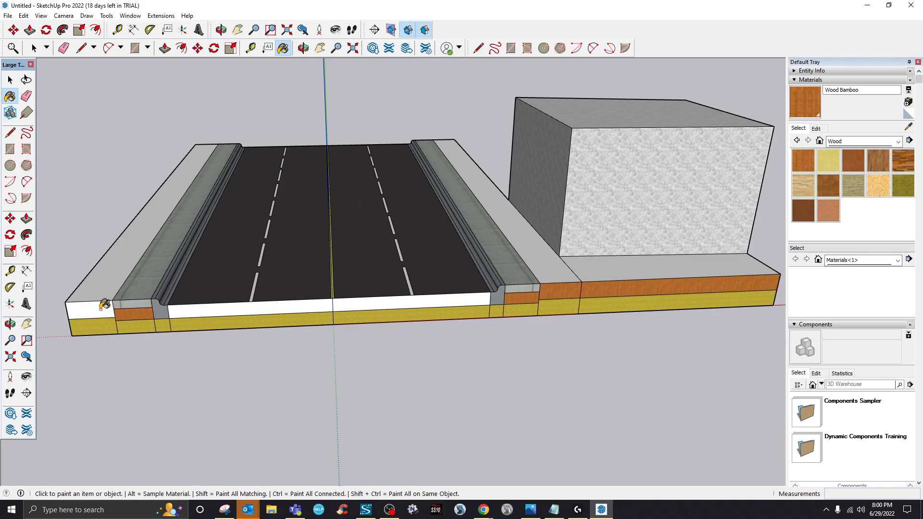
left_click(94, 309)
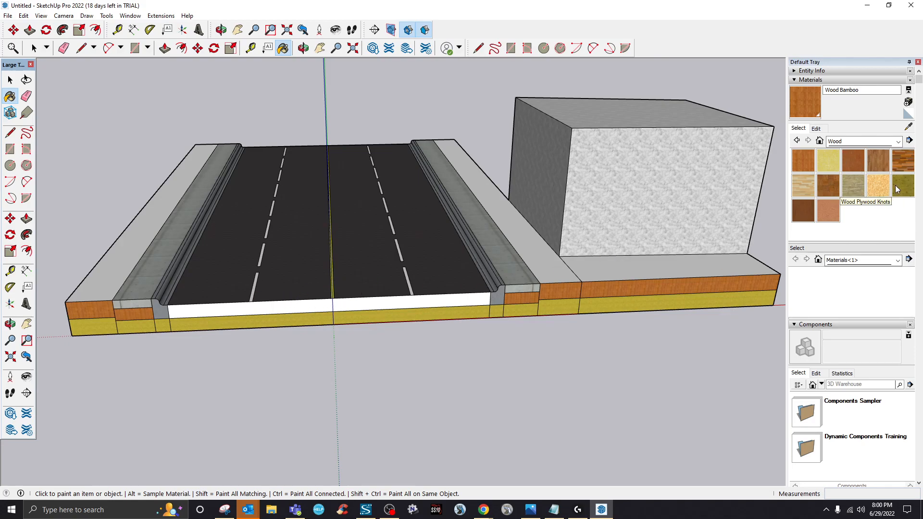
left_click(854, 187)
left_click(387, 295)
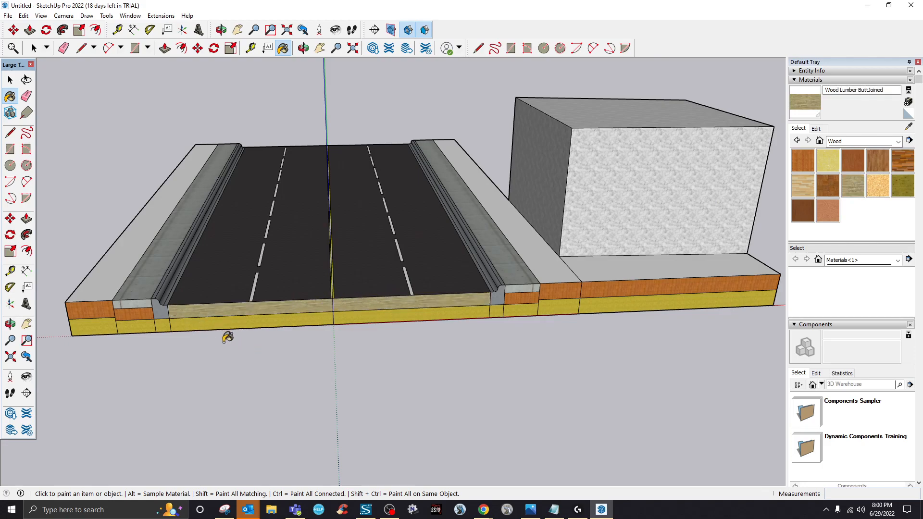
- Paint the ground around the building and the outer strips along both sidewalks with dark green Color F08 from the Colors collection
left_click(897, 141)
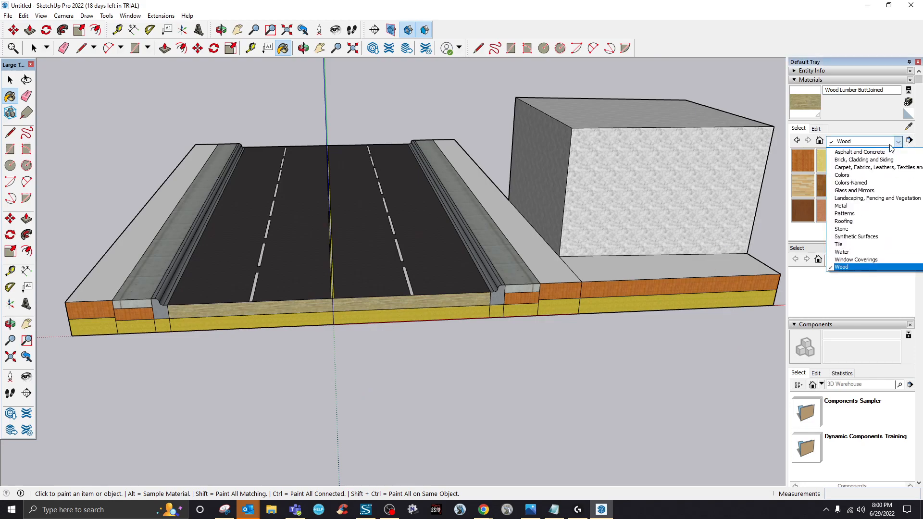
left_click(846, 179)
scroll(856, 207, "down", 5)
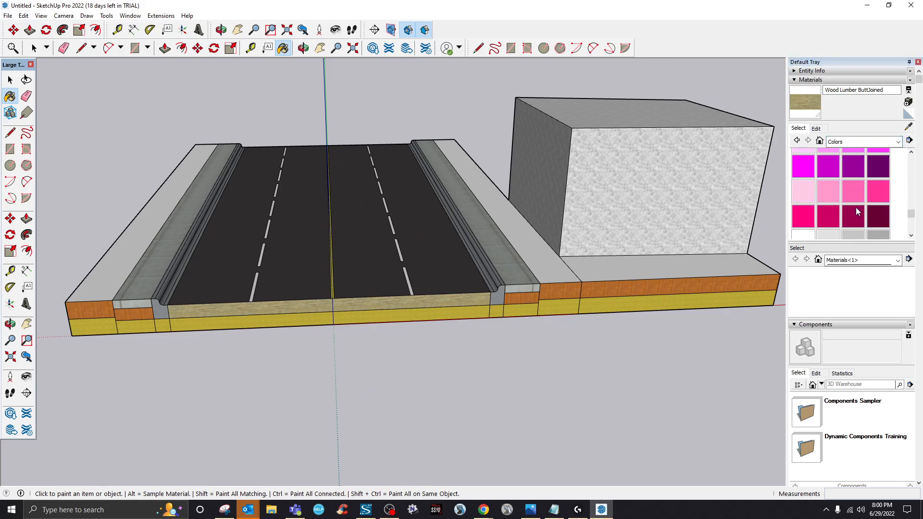
left_click(875, 207)
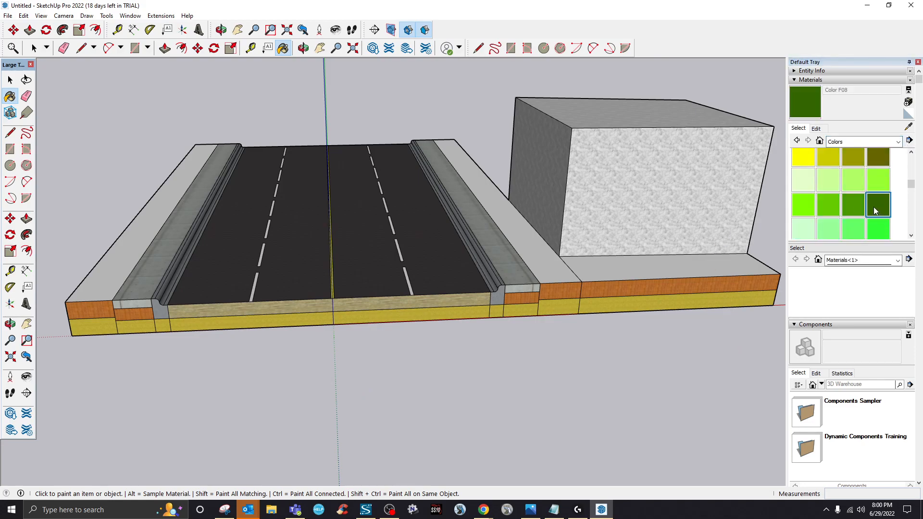
left_click(592, 270)
left_click(562, 268)
left_click(116, 269)
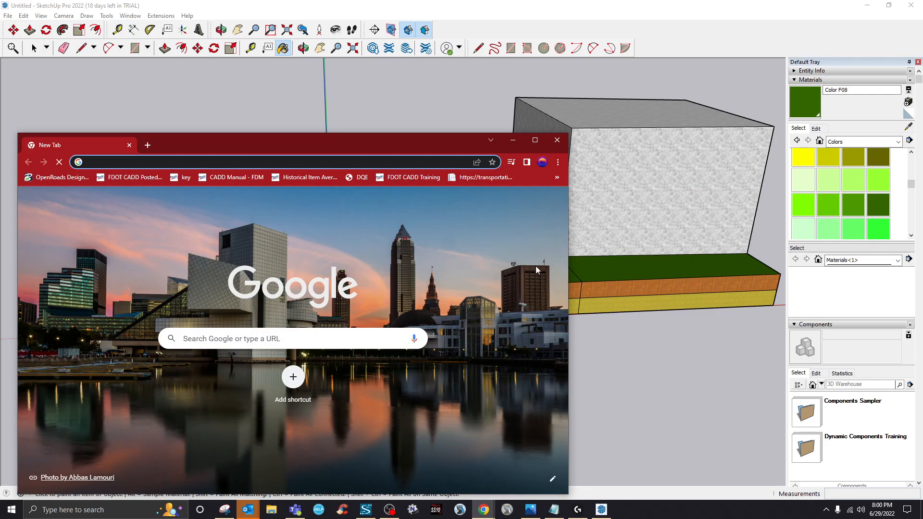
- Maximize the Chrome window and run a Google image search for "711 logo png"
left_click_drag(420, 147, 285, 322)
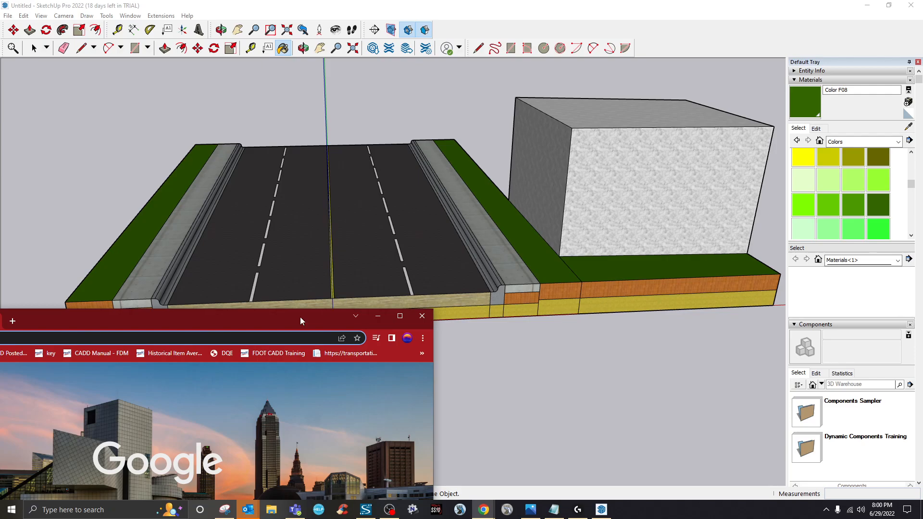
left_click_drag(278, 322, 455, 180)
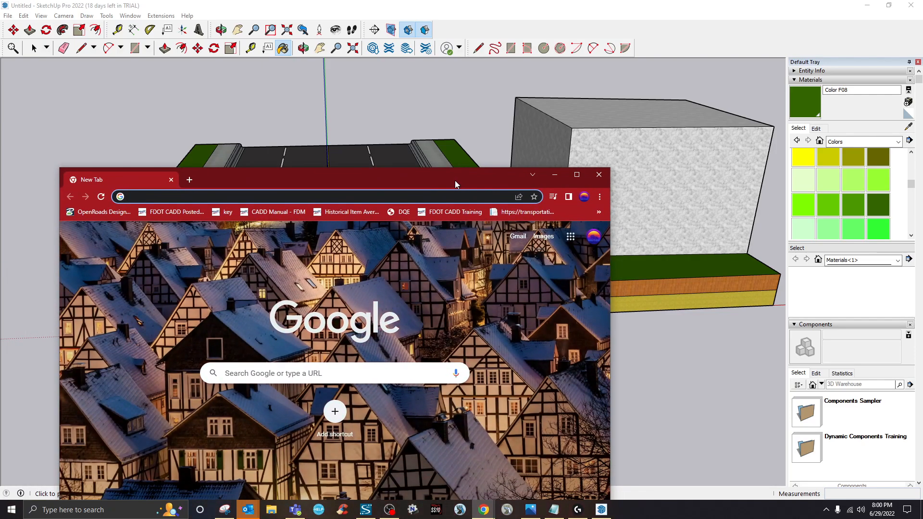
double_click(455, 181)
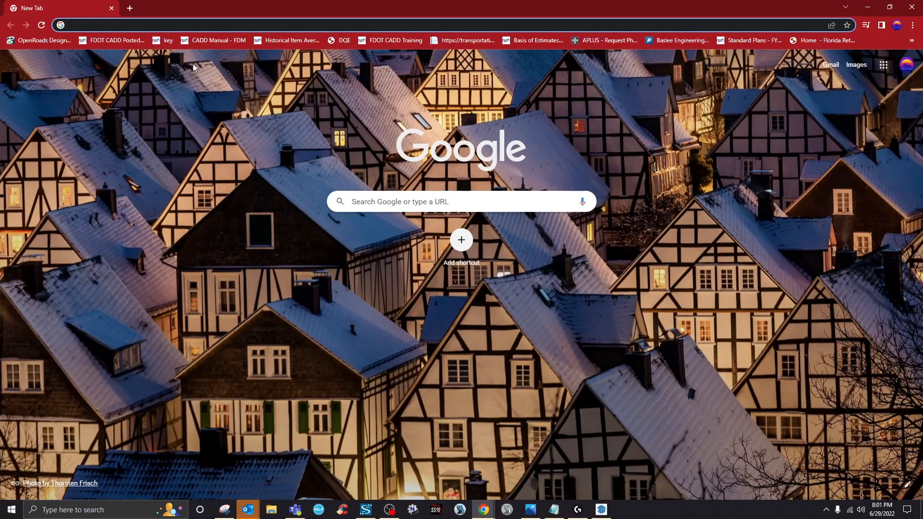
type("711")
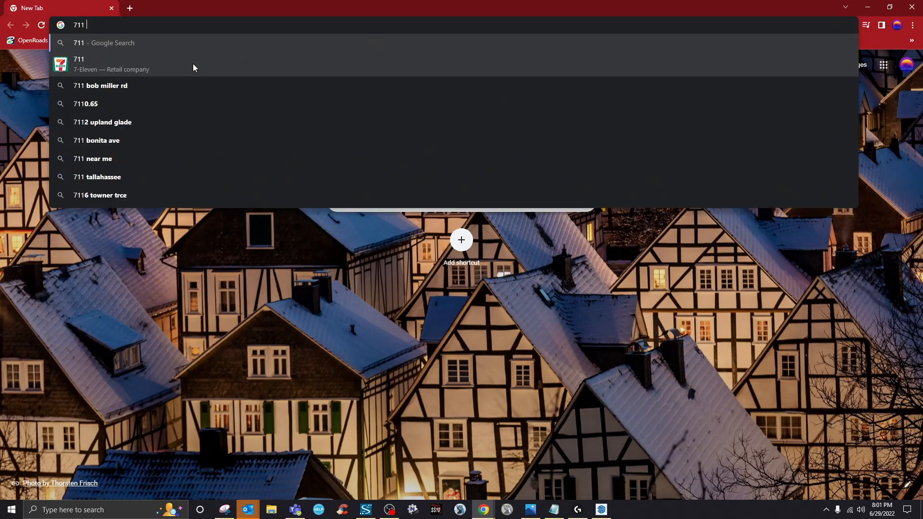
type(" logo")
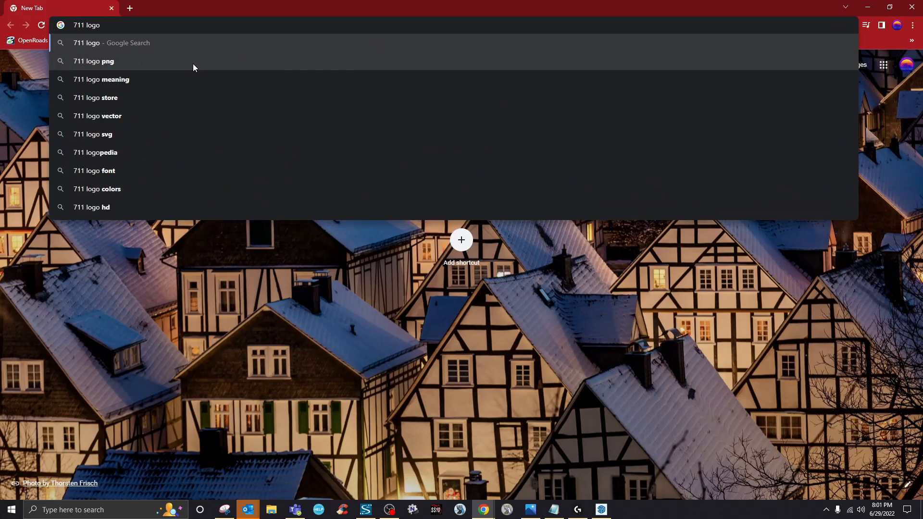
left_click(91, 57)
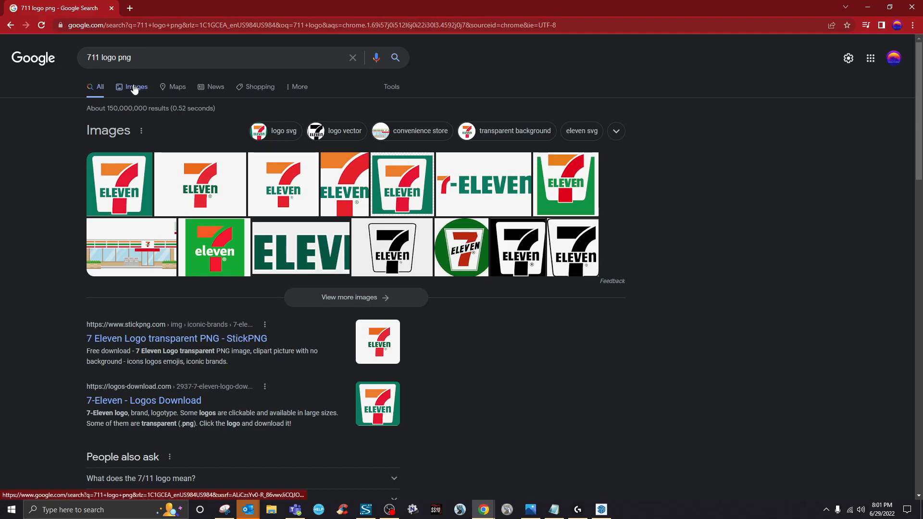
left_click(134, 86)
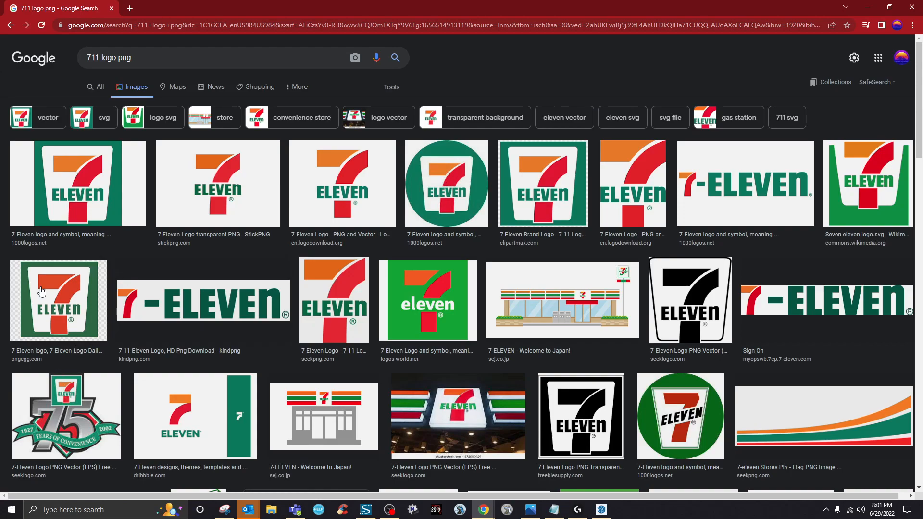
- Try to download the 7-Eleven logo from its PNGEgg page, and close the page
left_click(70, 291)
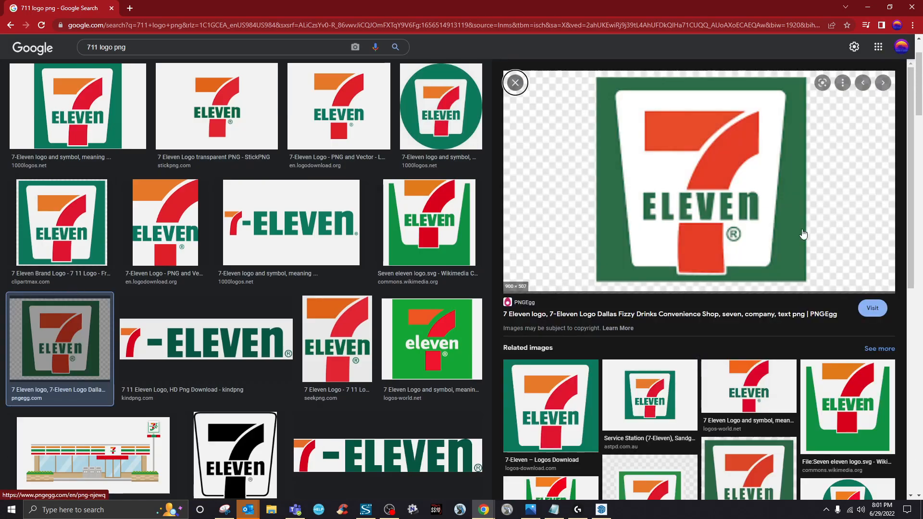
left_click(726, 193)
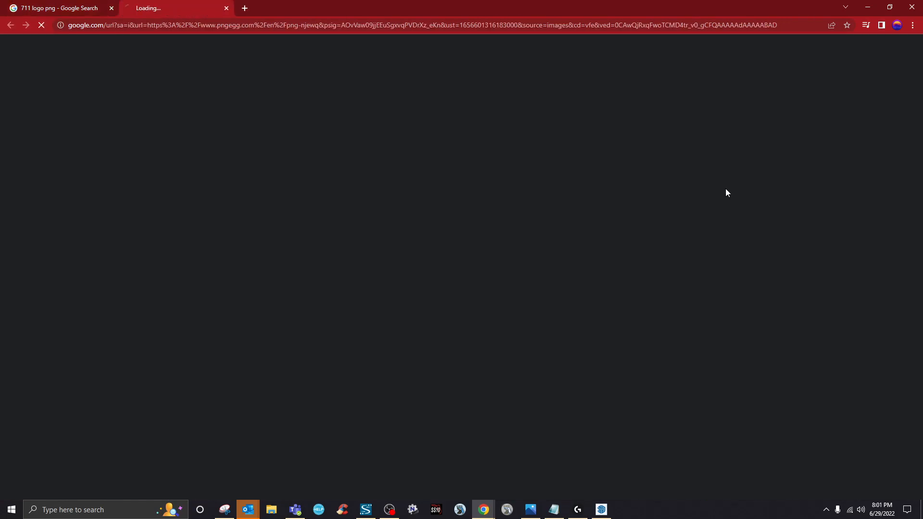
scroll(372, 301, "down", 5)
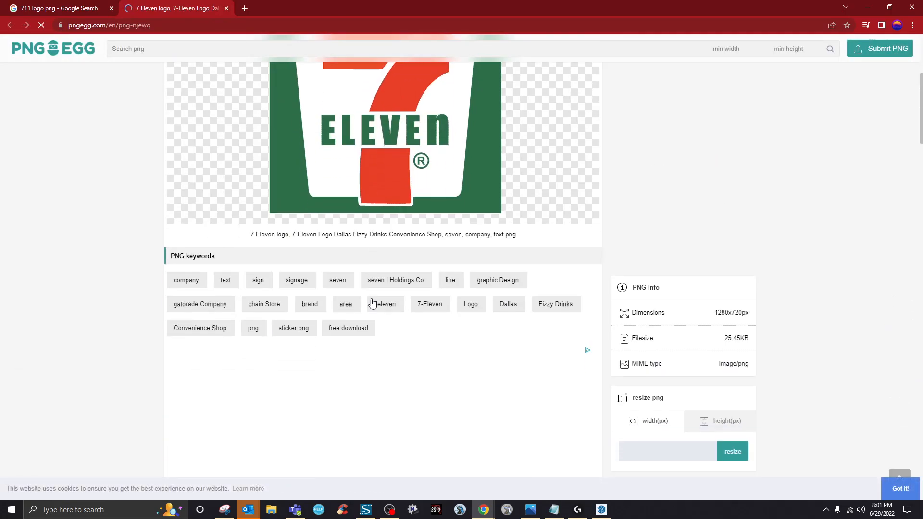
scroll(373, 235, "up", 5)
scroll(379, 287, "down", 5)
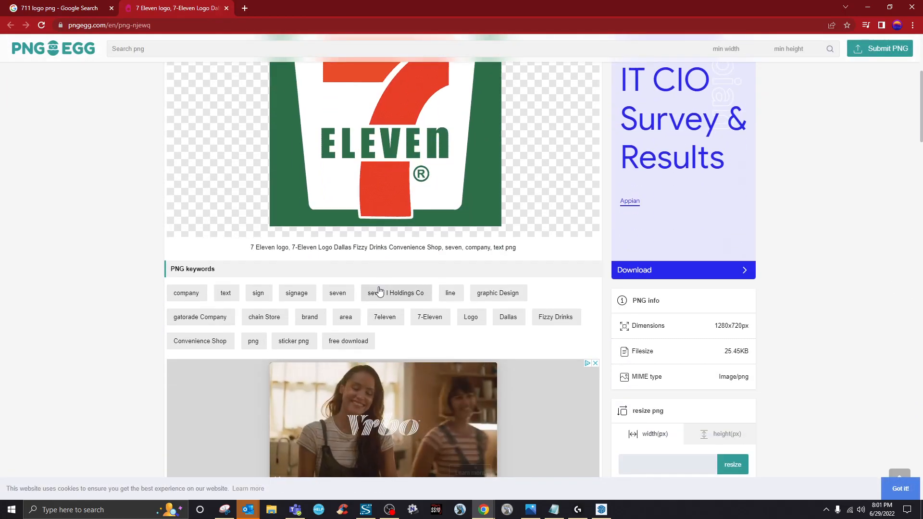
scroll(380, 276, "up", 5)
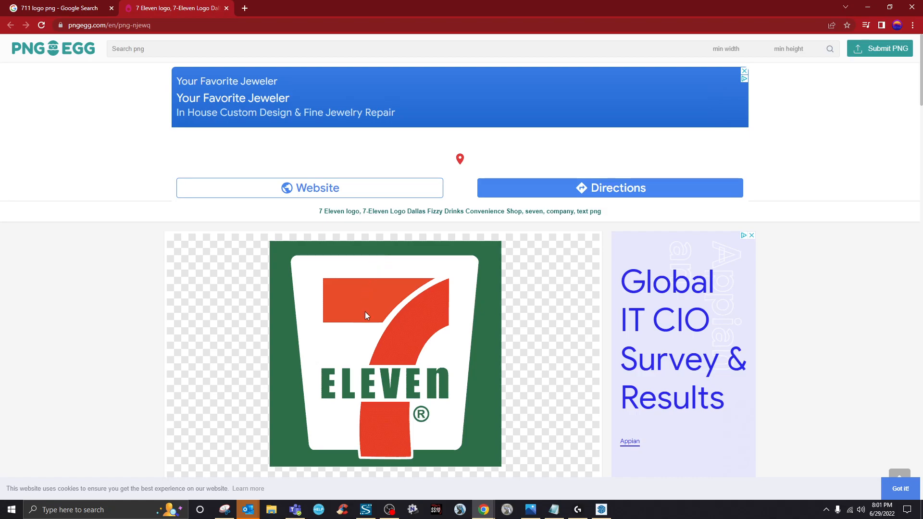
scroll(365, 312, "down", 6)
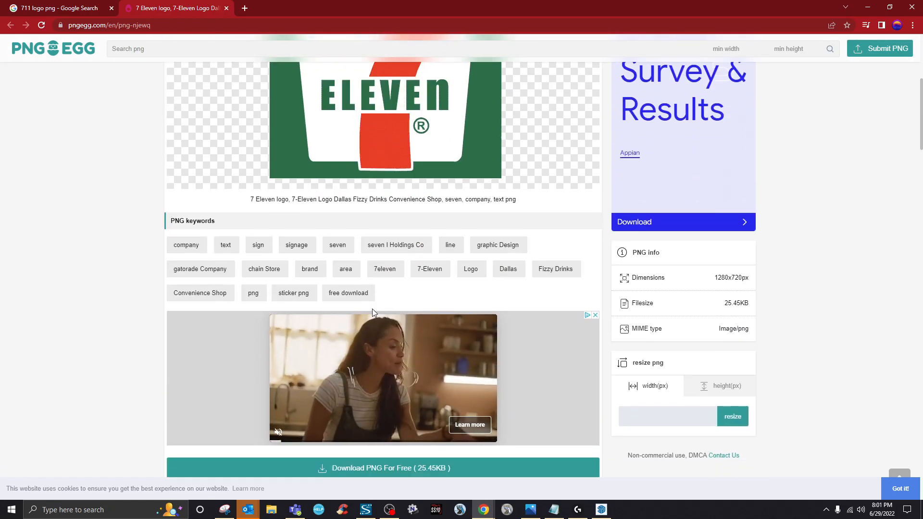
scroll(373, 313, "down", 5)
left_click(426, 227)
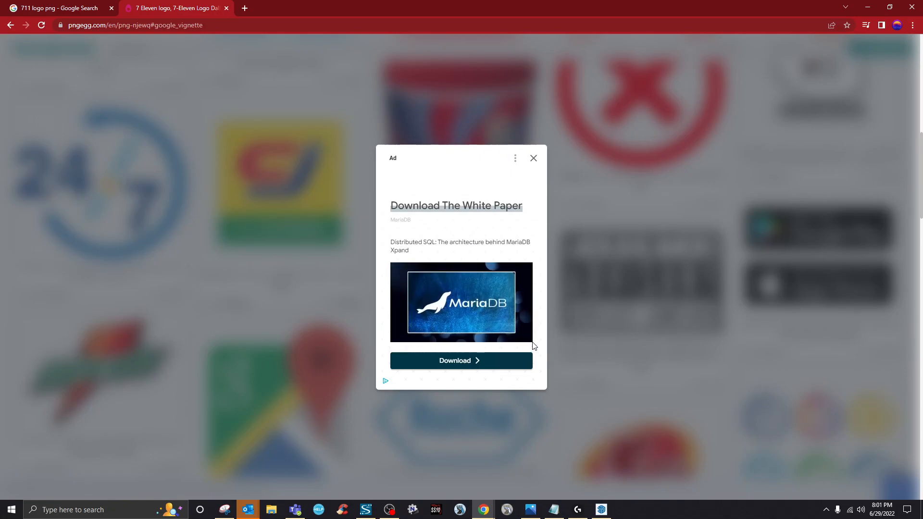
left_click(470, 368)
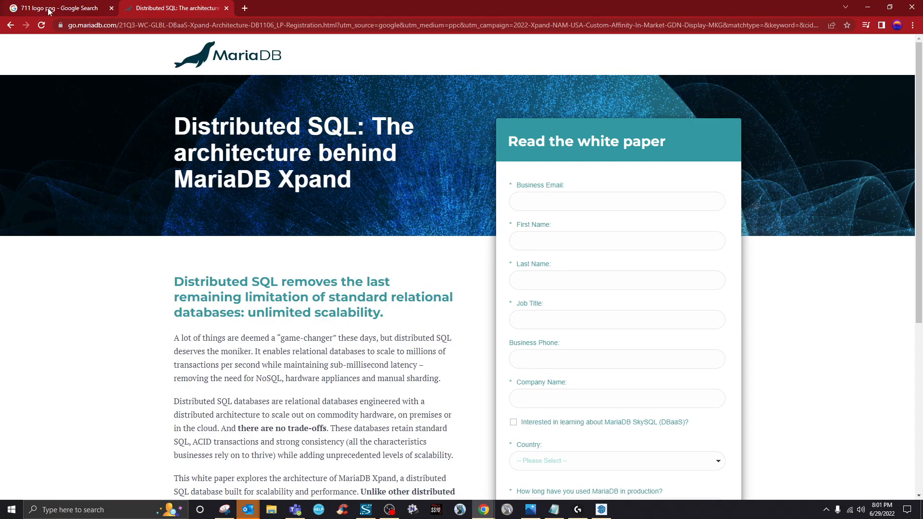
left_click(226, 9)
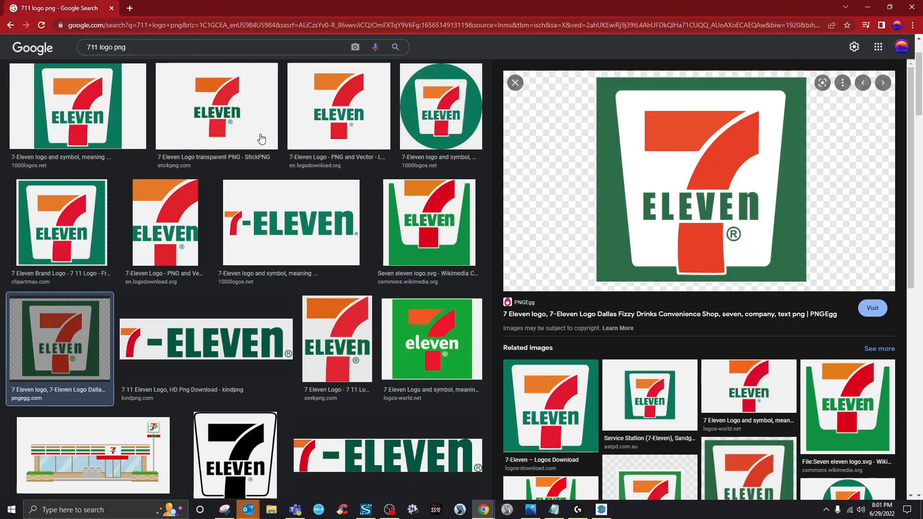
- Save the 1000 Logos 7-Eleven logo image to the Desktop as 7-Eleven-Logo and return to SketchUp
scroll(377, 324, "down", 3)
scroll(301, 330, "up", 2)
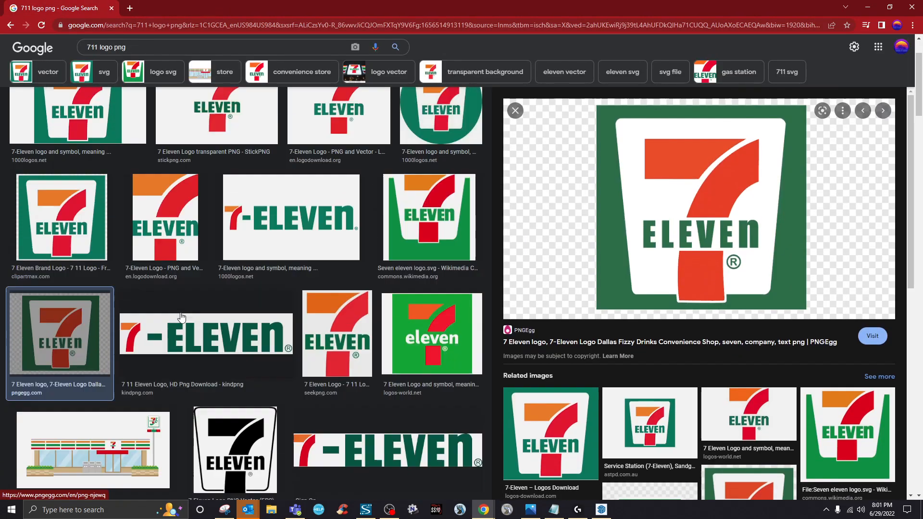
scroll(67, 169, "up", 1)
left_click(67, 167)
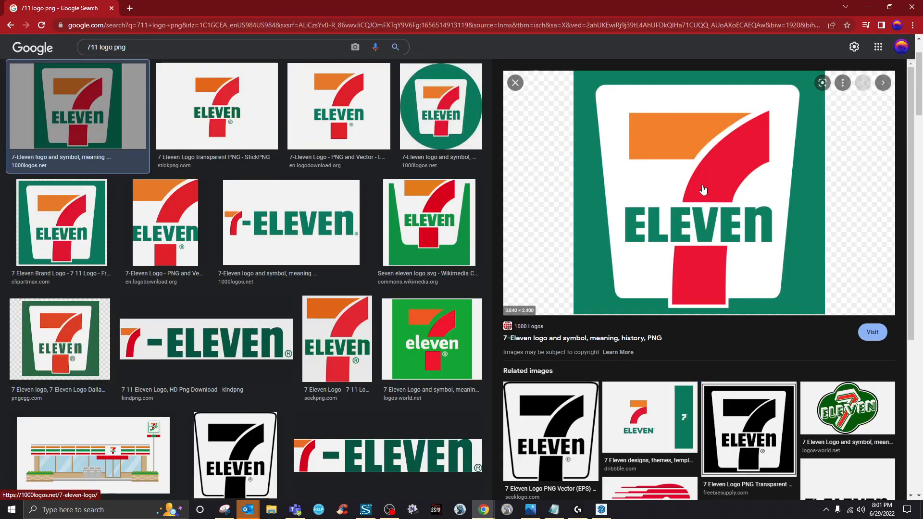
right_click(703, 190)
left_click(772, 289)
left_click(60, 147)
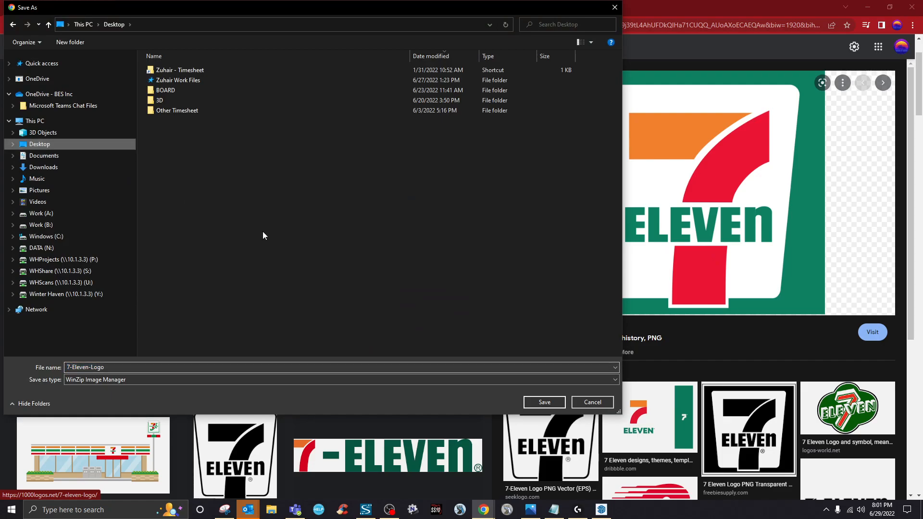
left_click(545, 402)
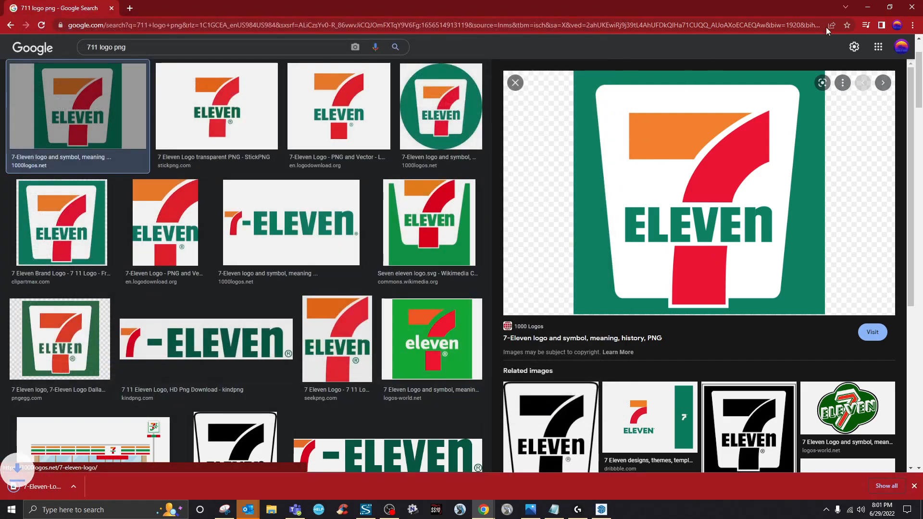
left_click(871, 13)
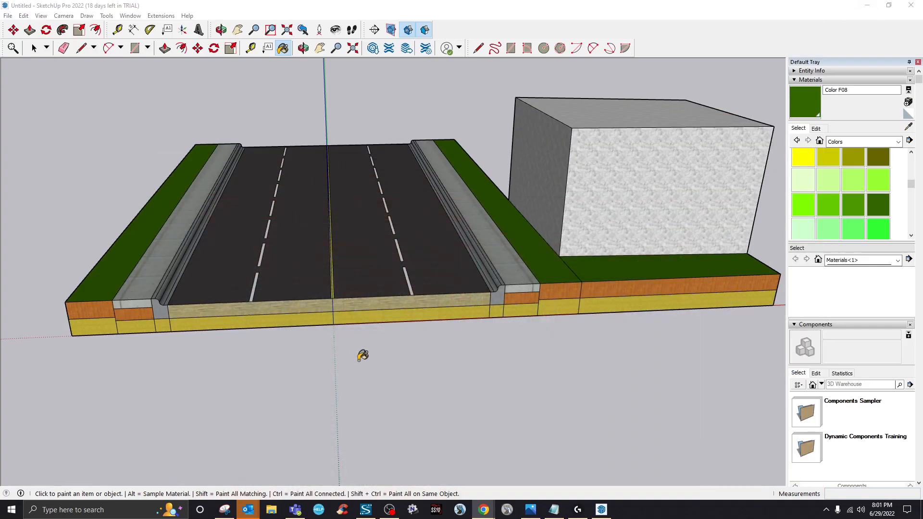
- Try to import the 7-Eleven-Logo image from the Desktop, and close the import dialog
left_click(7, 15)
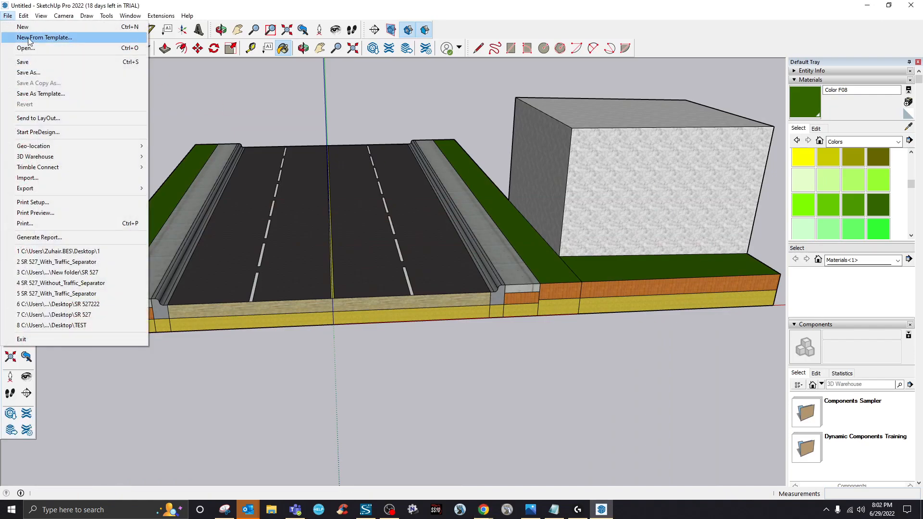
left_click(94, 177)
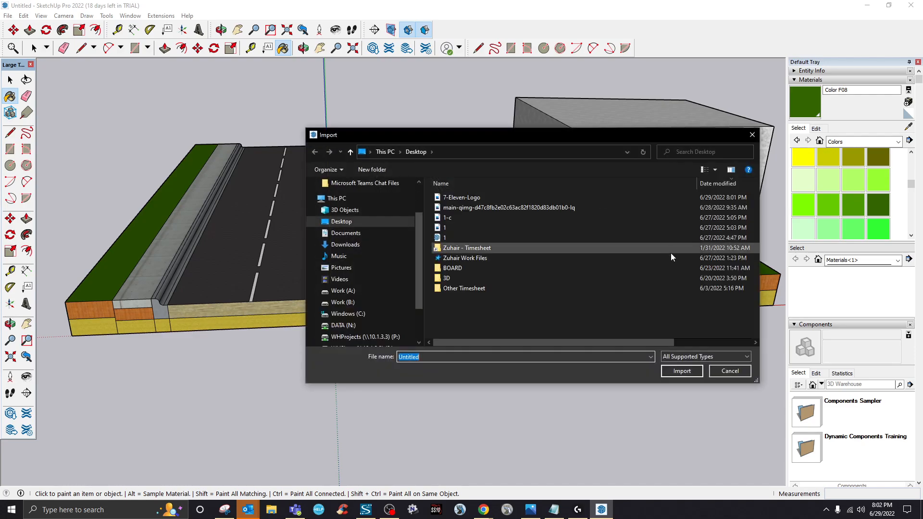
left_click(714, 356)
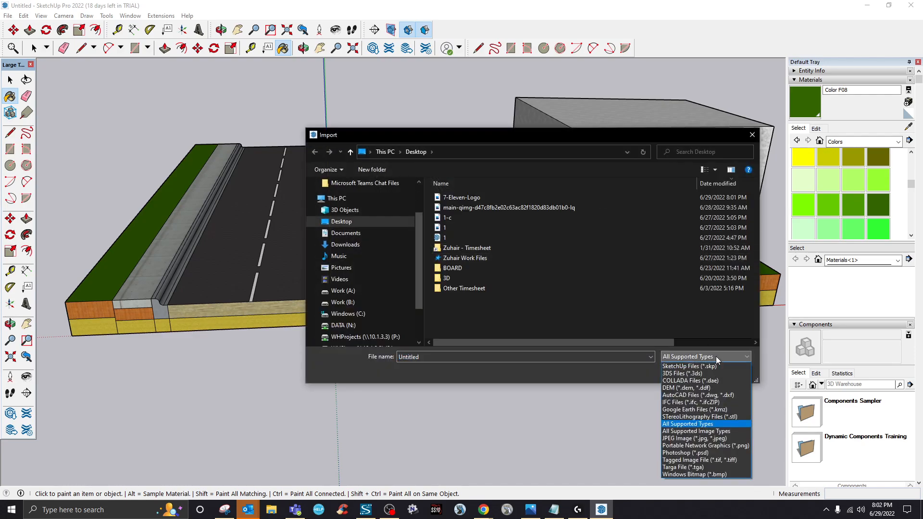
left_click(480, 199)
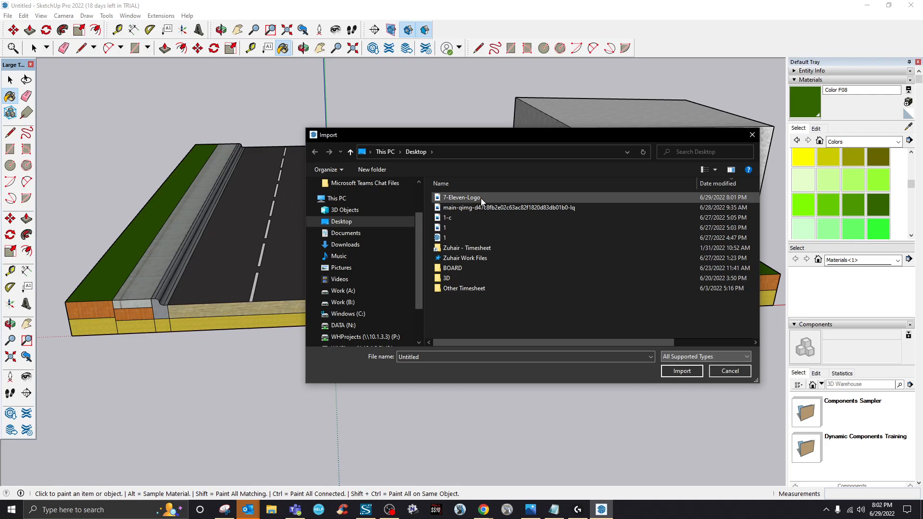
left_click(681, 371)
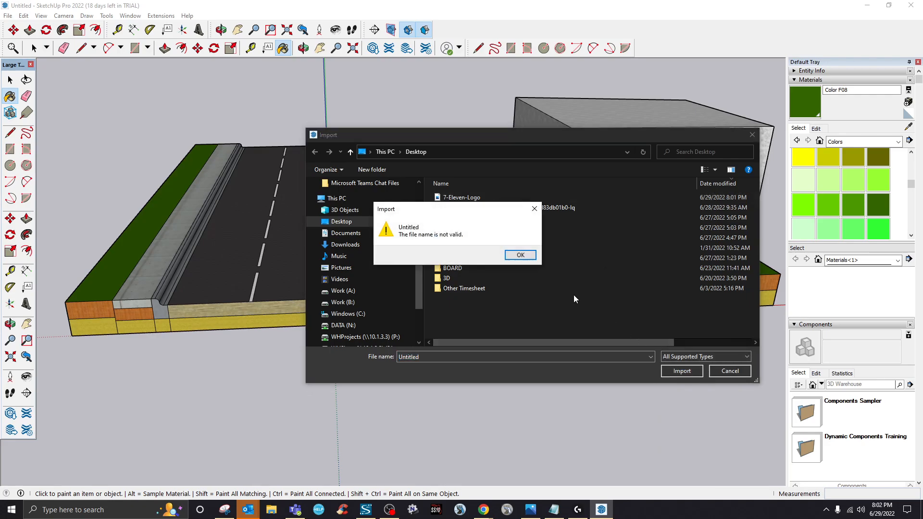
left_click(521, 255)
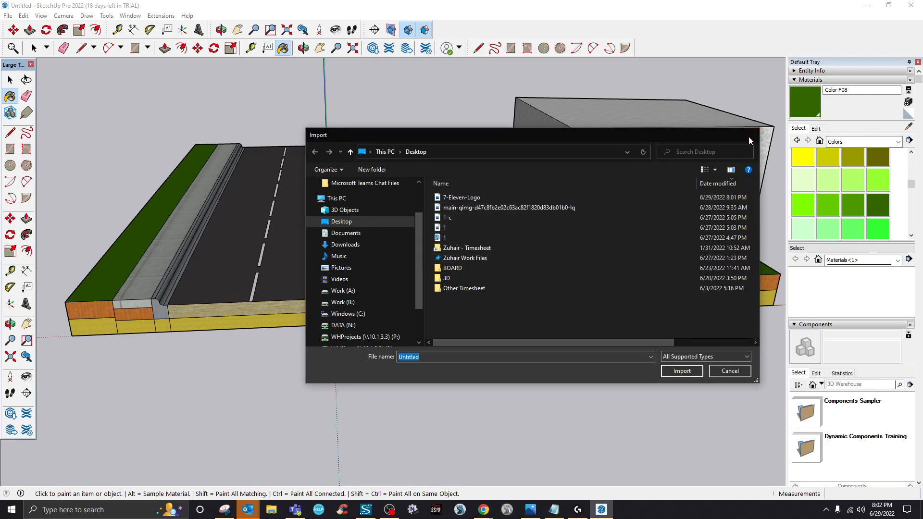
left_click(753, 135)
left_click(8, 16)
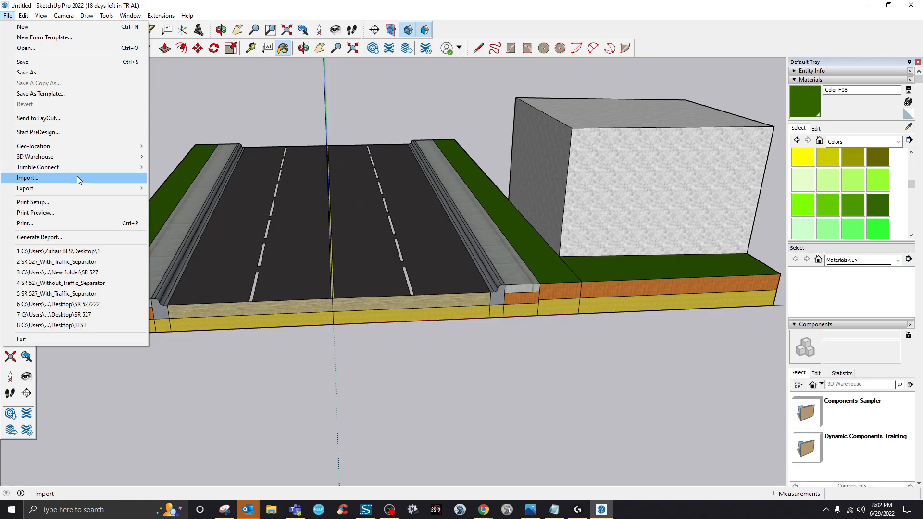
mouse_move(121, 167)
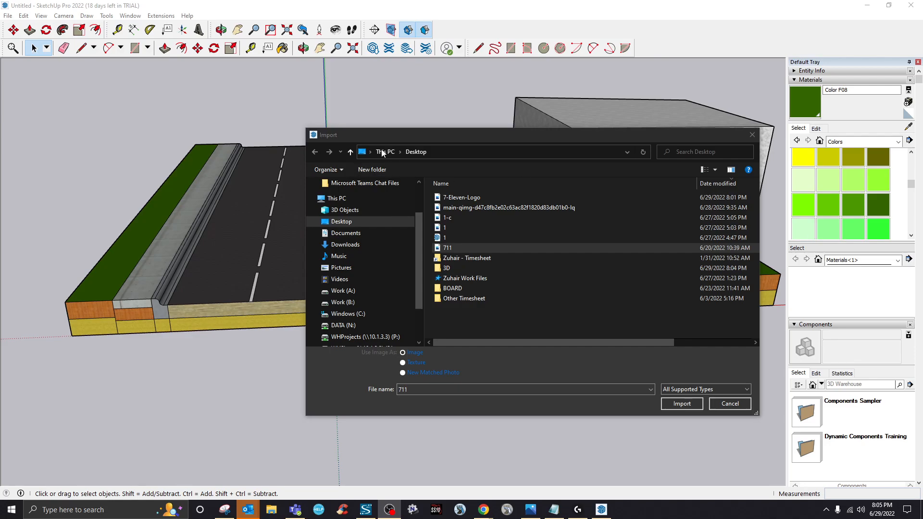
left_click_drag(405, 138, 276, 117)
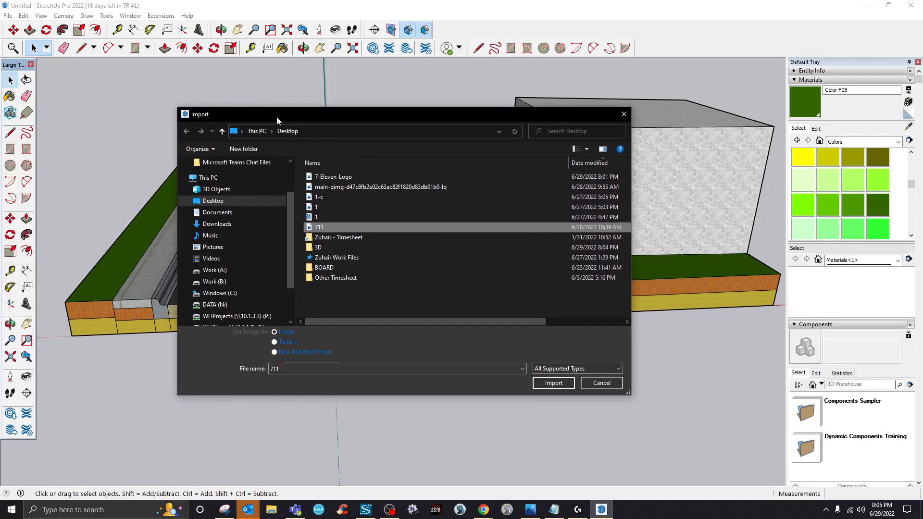
left_click(624, 114)
- Import the 711 PNG from the Desktop as an image and place it across the building's textured front wall
left_click(9, 16)
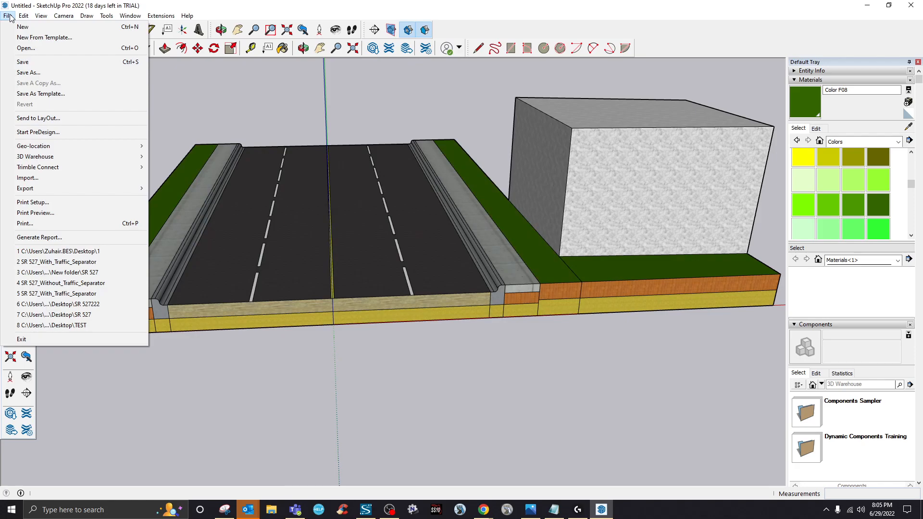
left_click(45, 177)
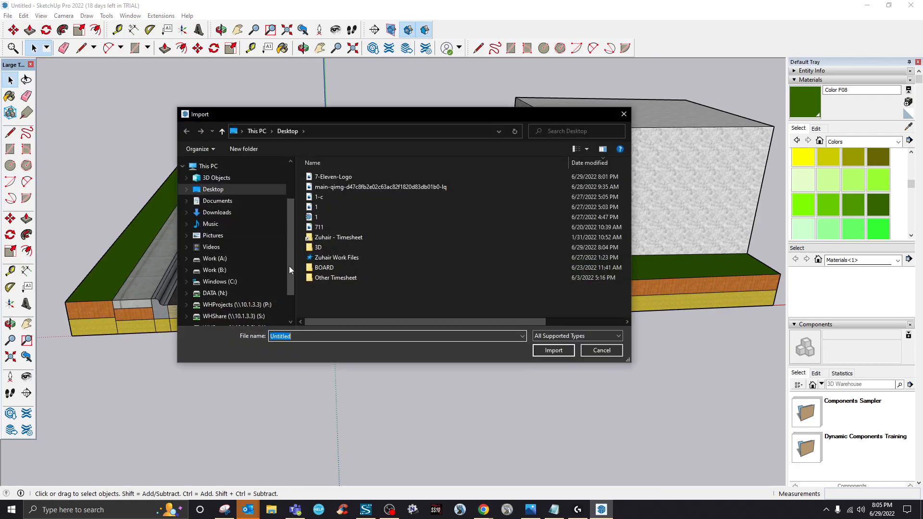
left_click(331, 176)
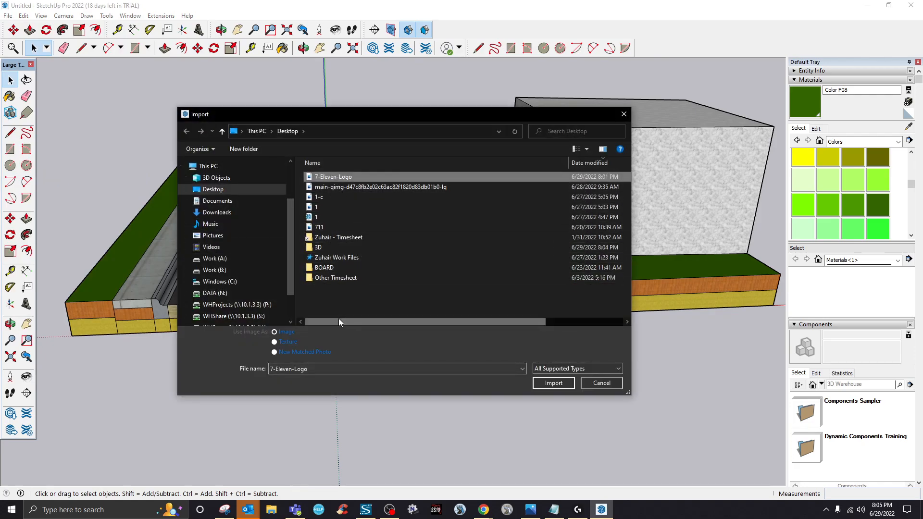
left_click(327, 227)
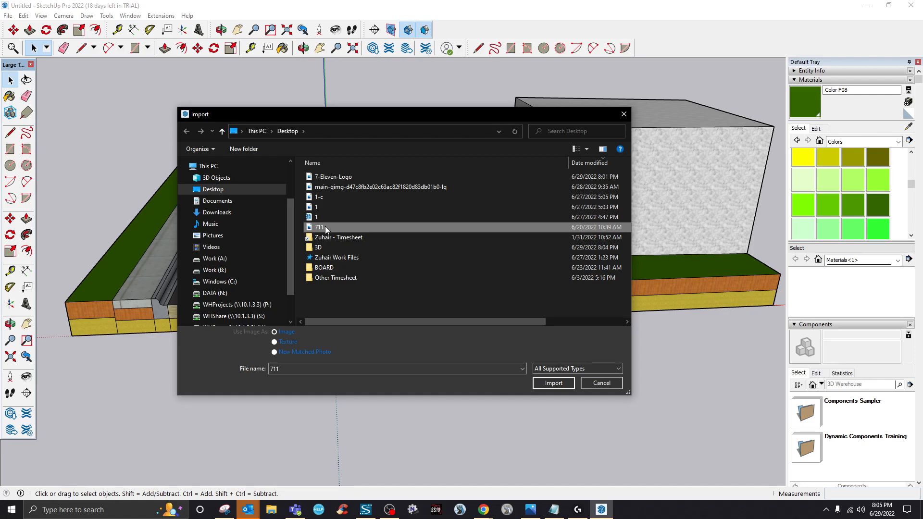
left_click_drag(408, 321, 508, 321)
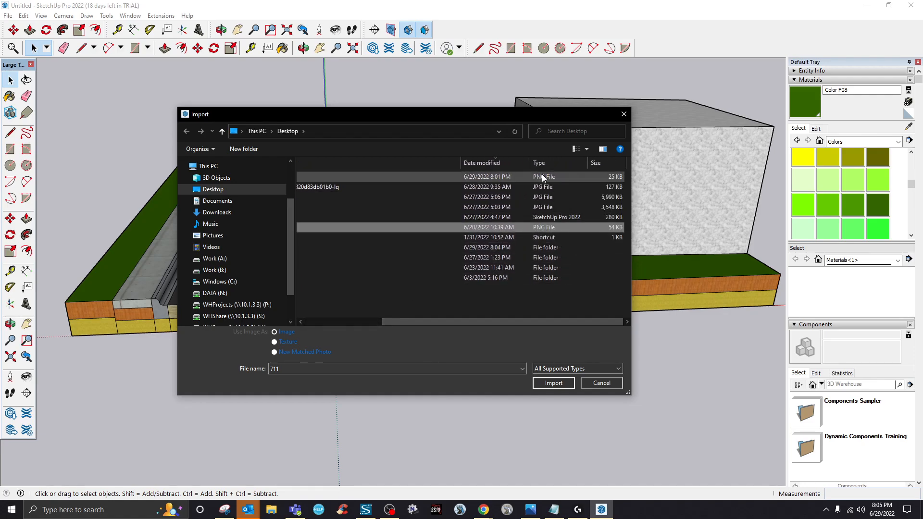
left_click_drag(406, 322, 272, 318)
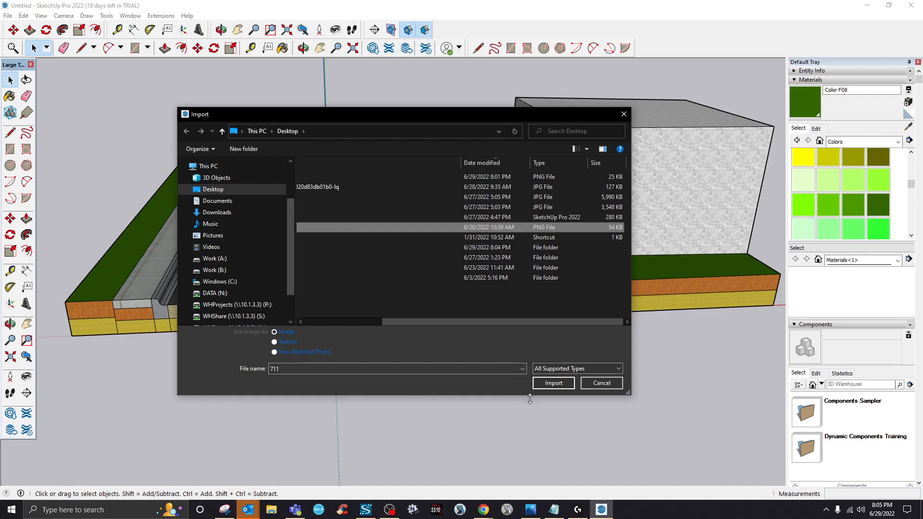
left_click(541, 385)
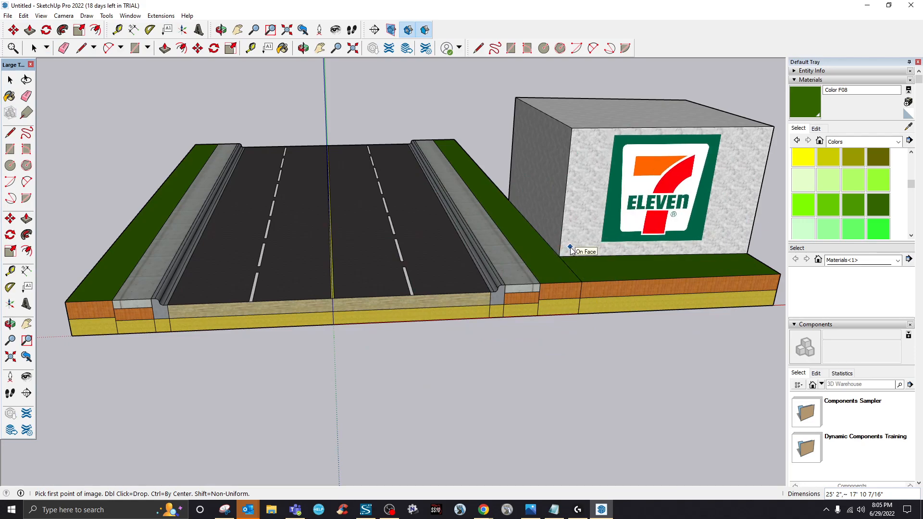
left_click(571, 247)
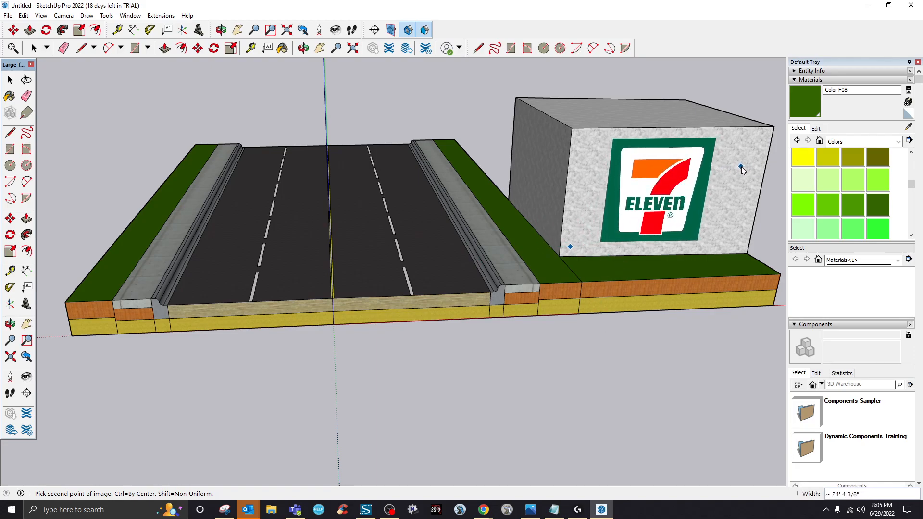
left_click(747, 135)
- Save the model to the Desktop as a SketchUp file named lol, and close SketchUp
scroll(164, 276, "down", 3)
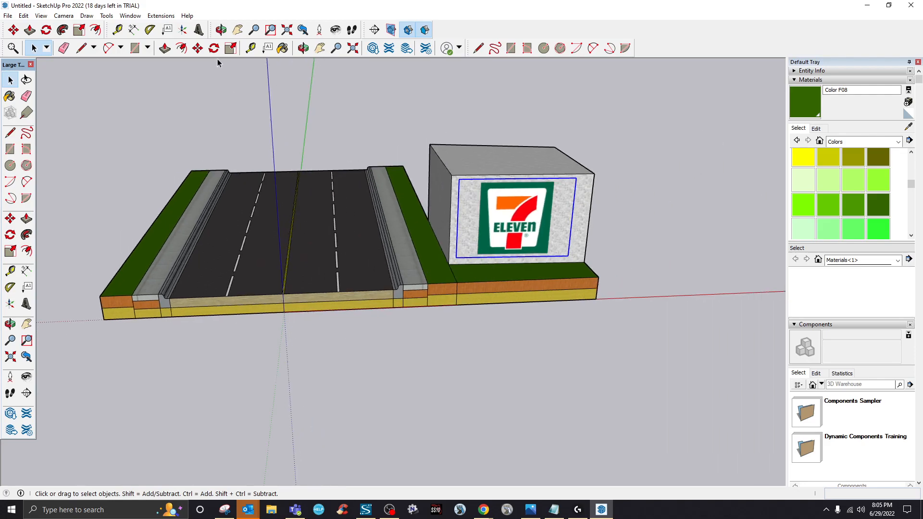
left_click(304, 47)
mouse_move(354, 319)
left_mouse_down()
mouse_move(251, 336)
mouse_move(144, 231)
mouse_move(177, 260)
mouse_move(458, 362)
mouse_move(621, 347)
mouse_move(309, 375)
mouse_move(307, 384)
mouse_move(449, 385)
mouse_move(381, 307)
mouse_move(319, 361)
mouse_move(373, 346)
mouse_move(378, 356)
mouse_move(324, 210)
mouse_move(369, 192)
mouse_move(355, 276)
mouse_move(370, 315)
left_mouse_up()
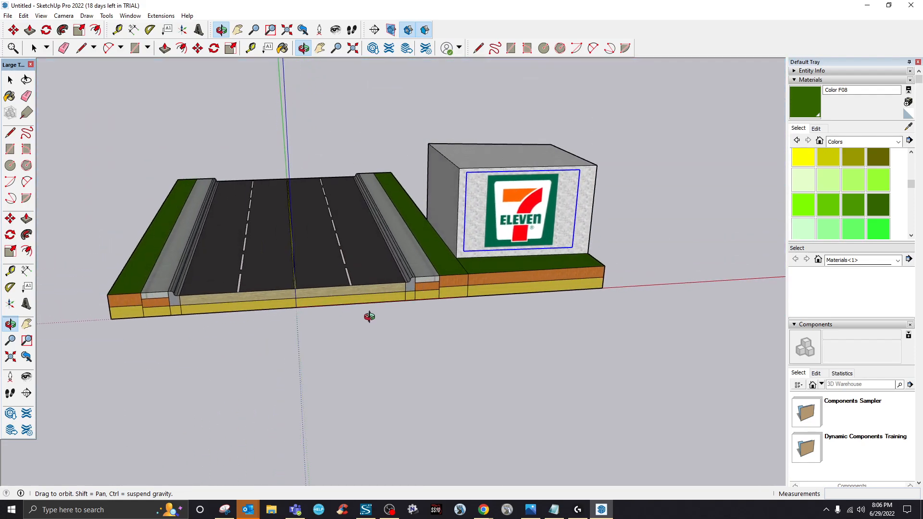
left_click(10, 17)
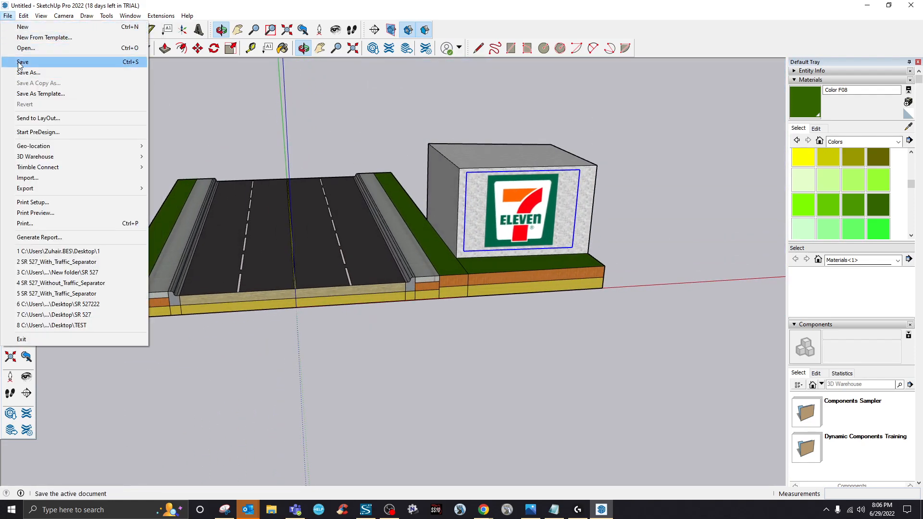
left_click(67, 69)
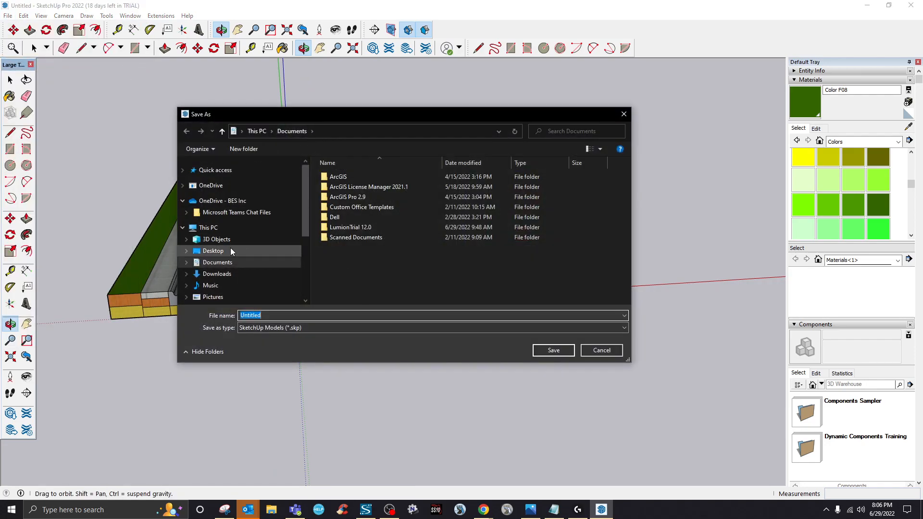
left_click(230, 248)
left_click(281, 316)
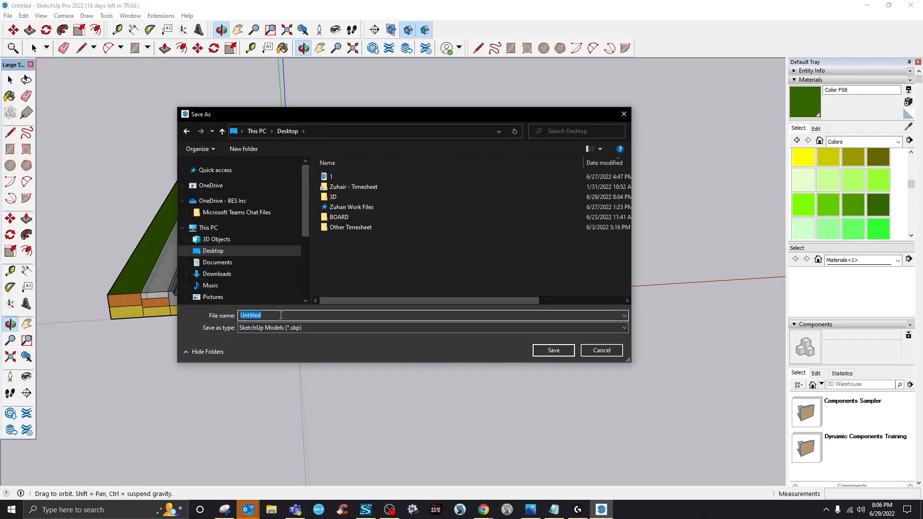
type("lolo")
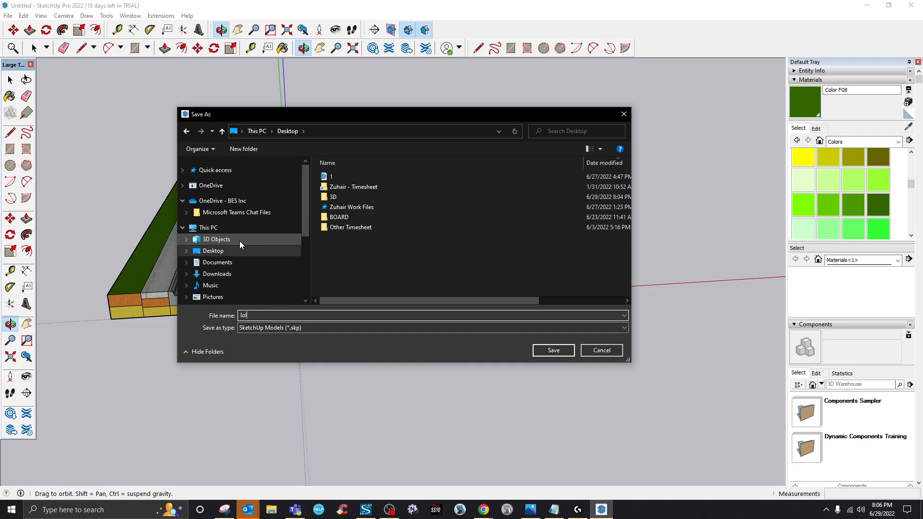
left_click(563, 351)
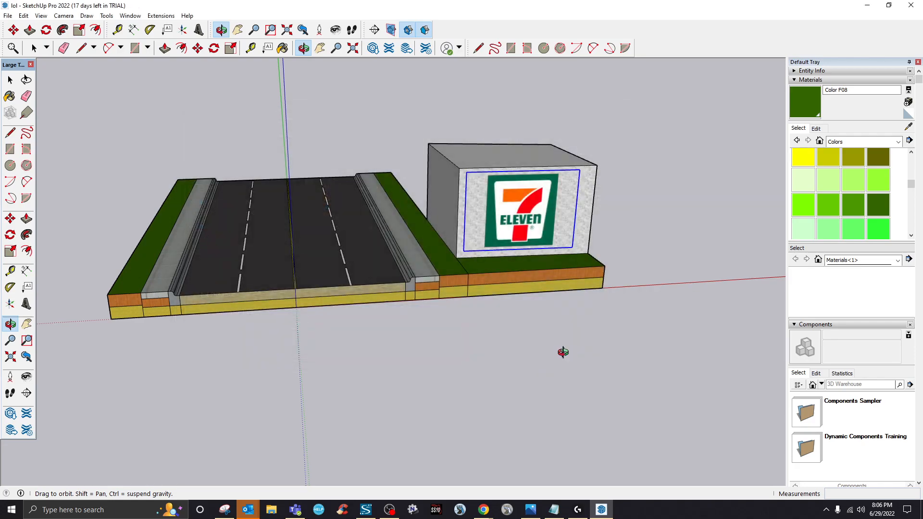
left_click(8, 16)
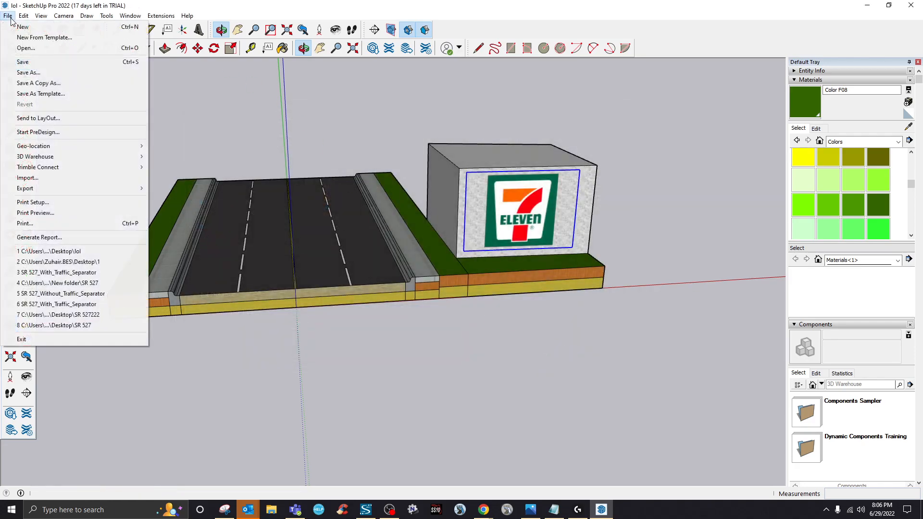
left_click(30, 64)
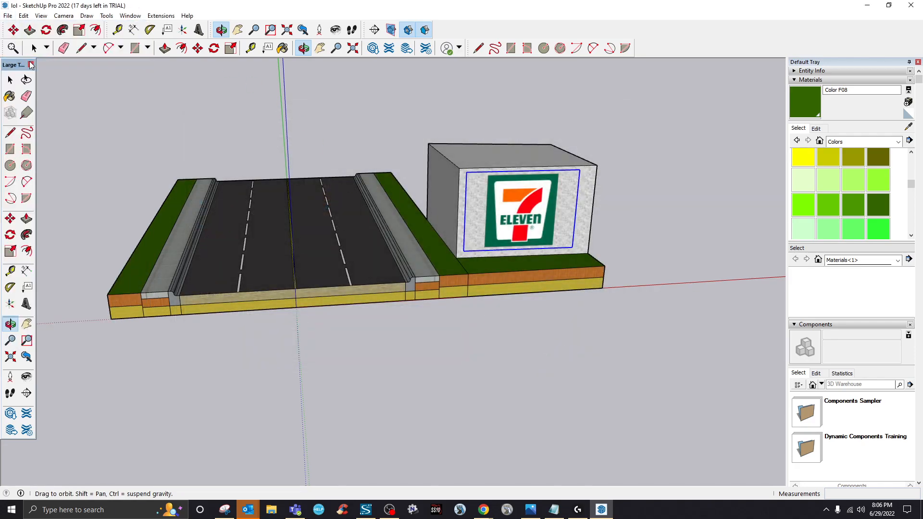
left_click(915, 6)
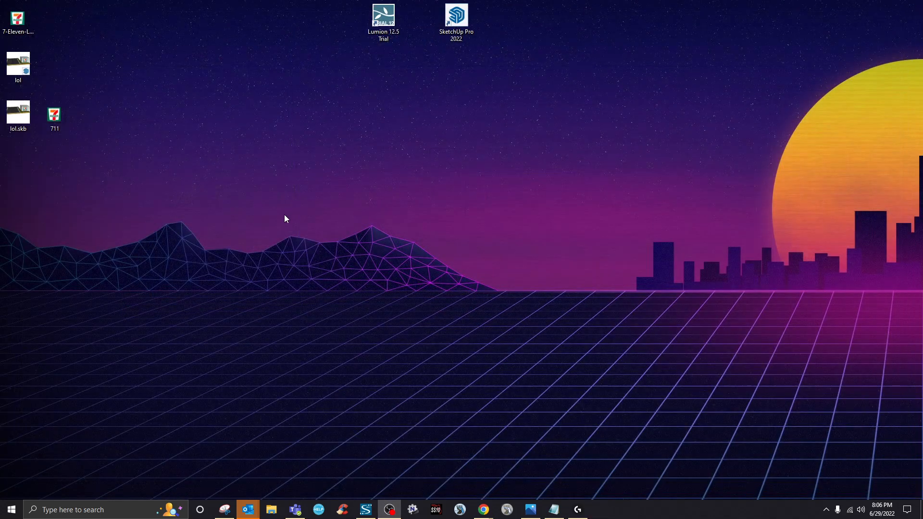
- Refresh the desktop and launch Lumion 12.5 Trial
right_click(294, 200)
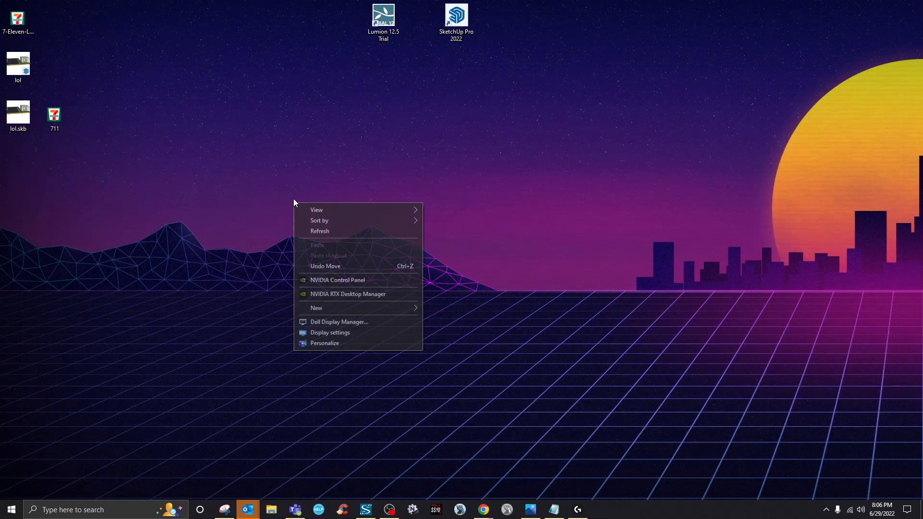
left_click(322, 232)
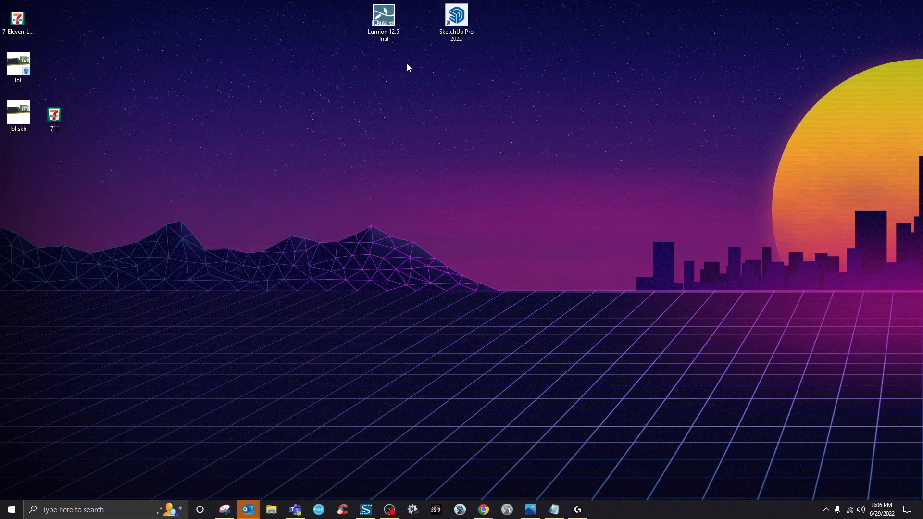
double_click(392, 24)
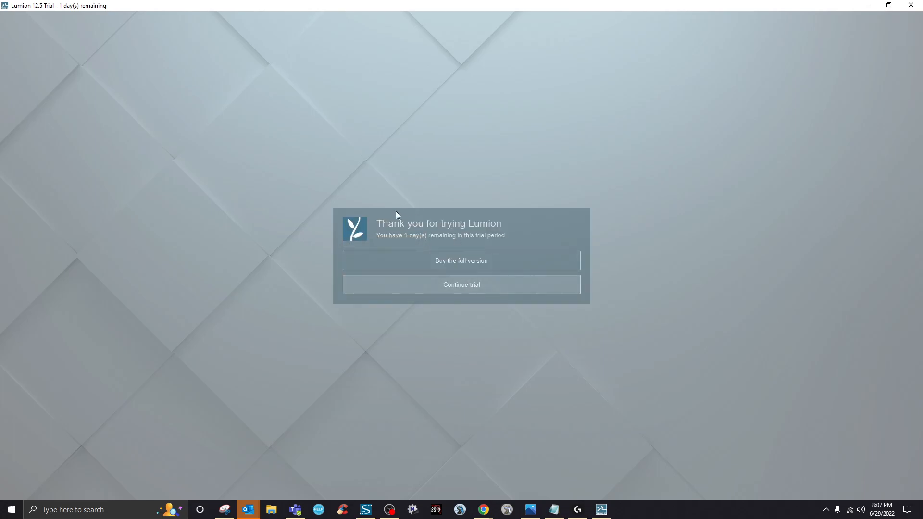
- Continue the Lumion trial, review the computer's benchmark results, and return to the welcome screen
left_click(460, 287)
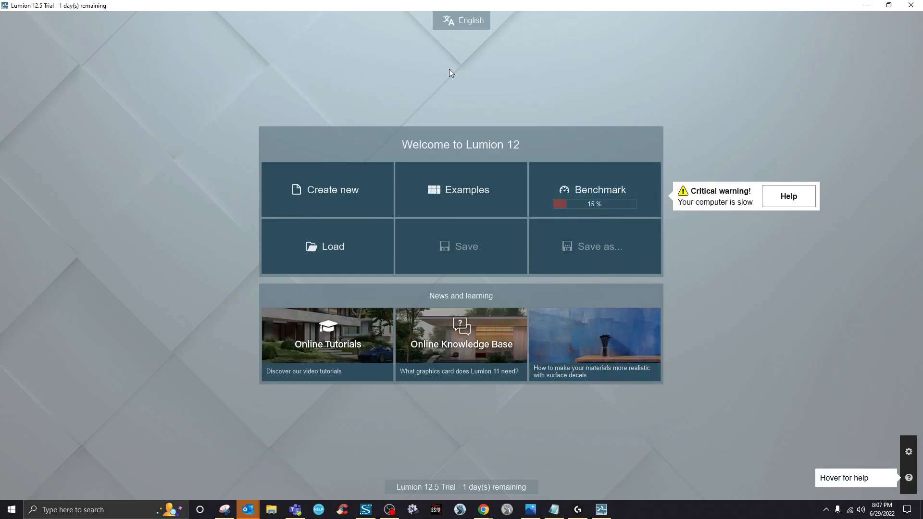
left_click(569, 180)
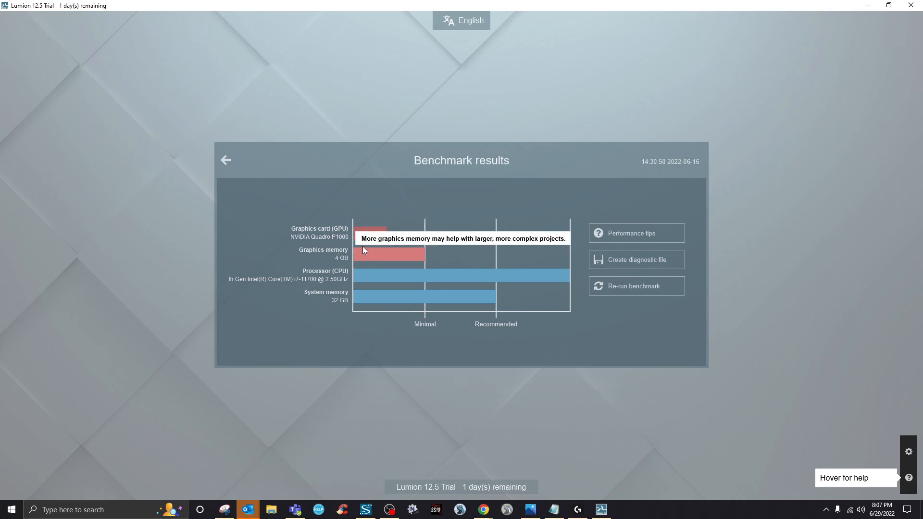
left_click(230, 161)
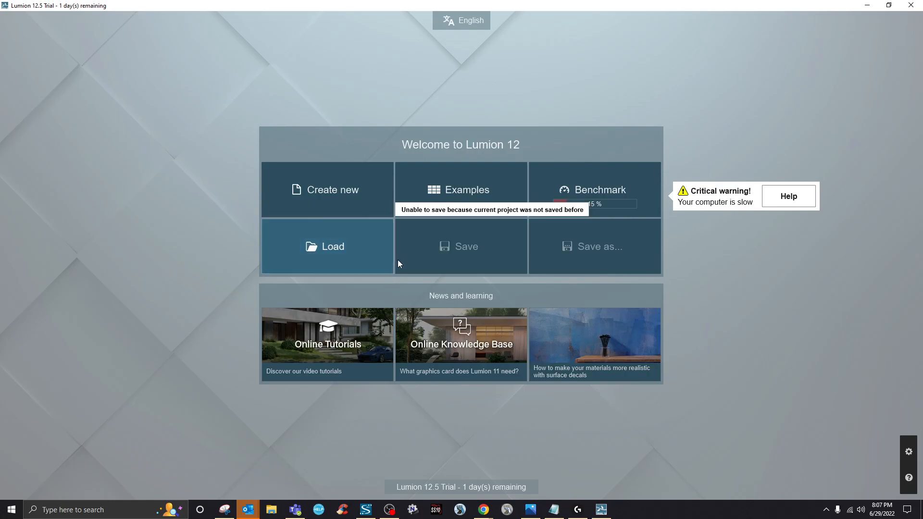
- Create a new project from the white template that contains the sample house
left_click(374, 208)
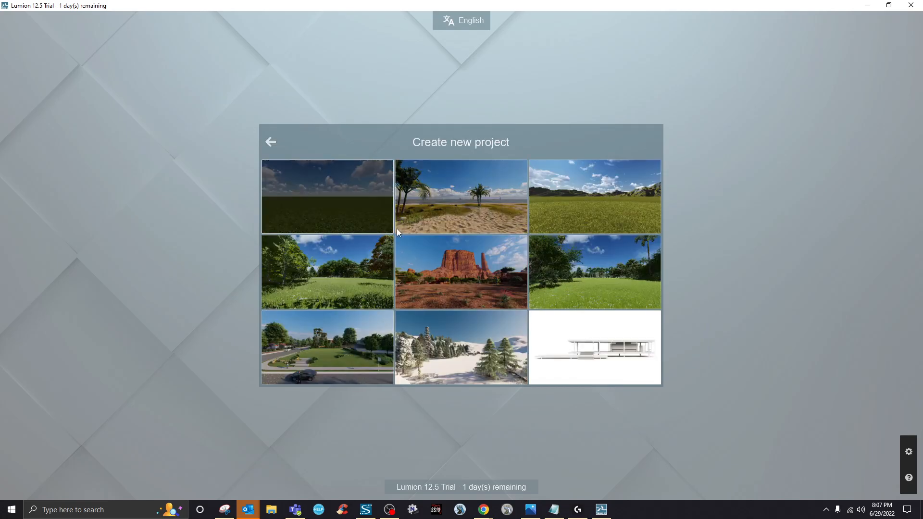
left_click(275, 142)
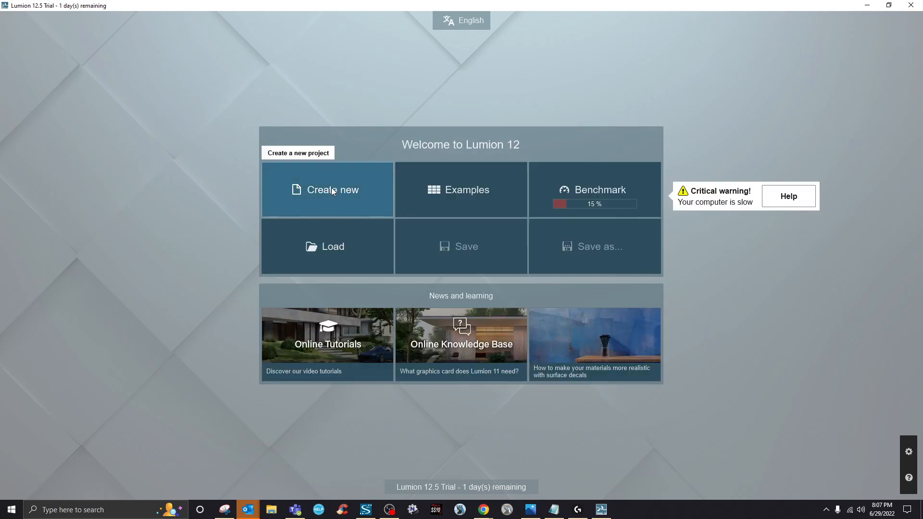
left_click(331, 190)
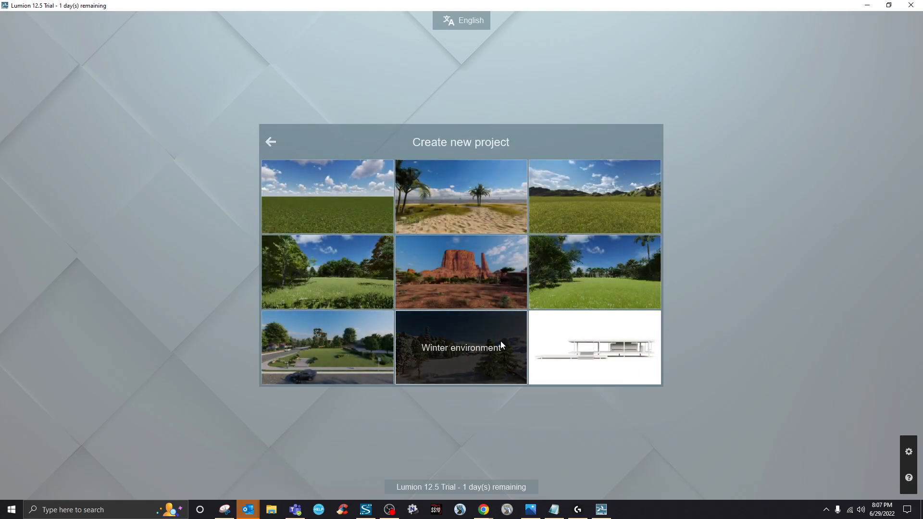
left_click(597, 352)
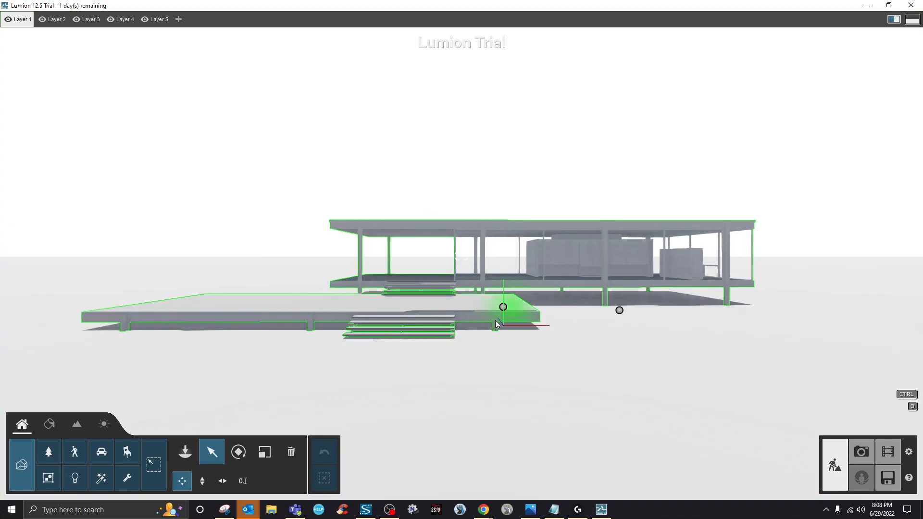
- Fly the camera into the sample house and back out to view the whole building
key("s")
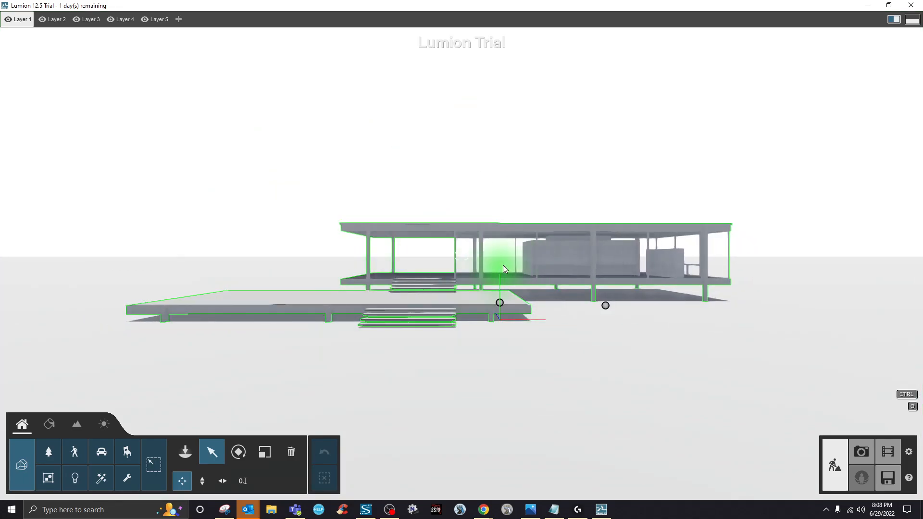
key("w")
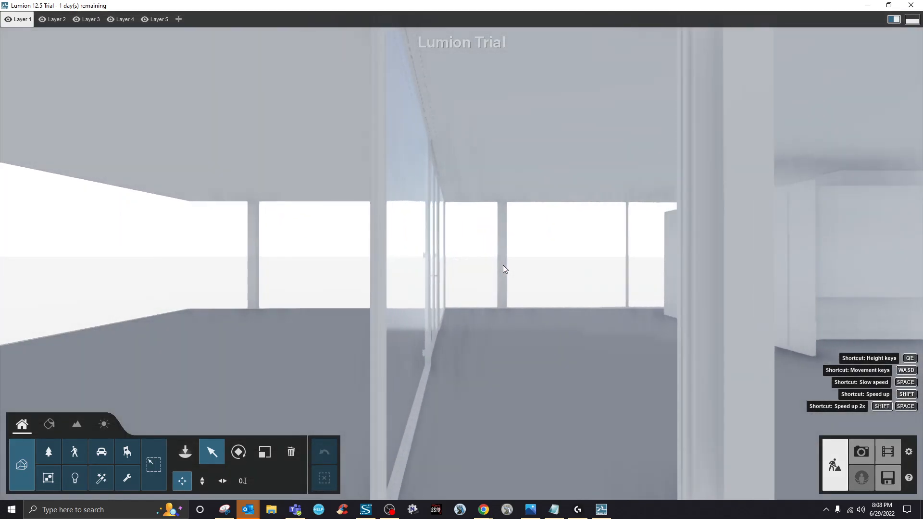
key("s")
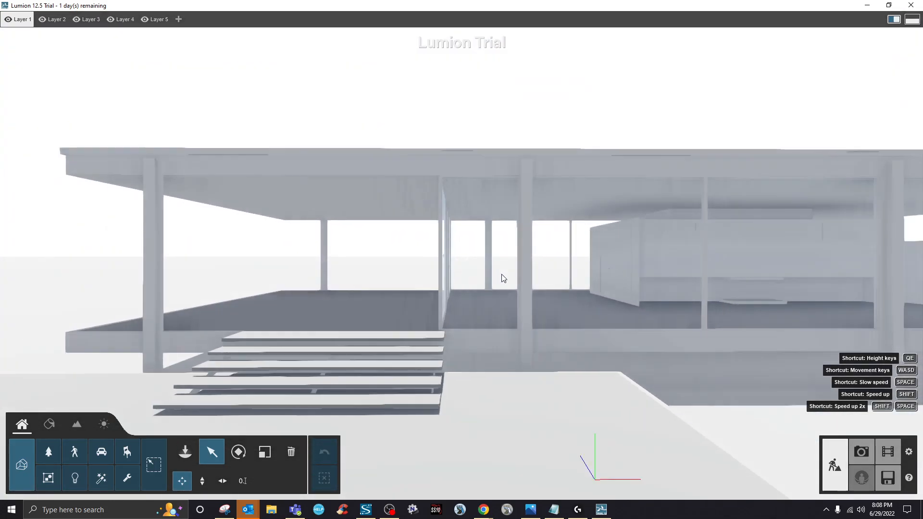
key("s")
key("w")
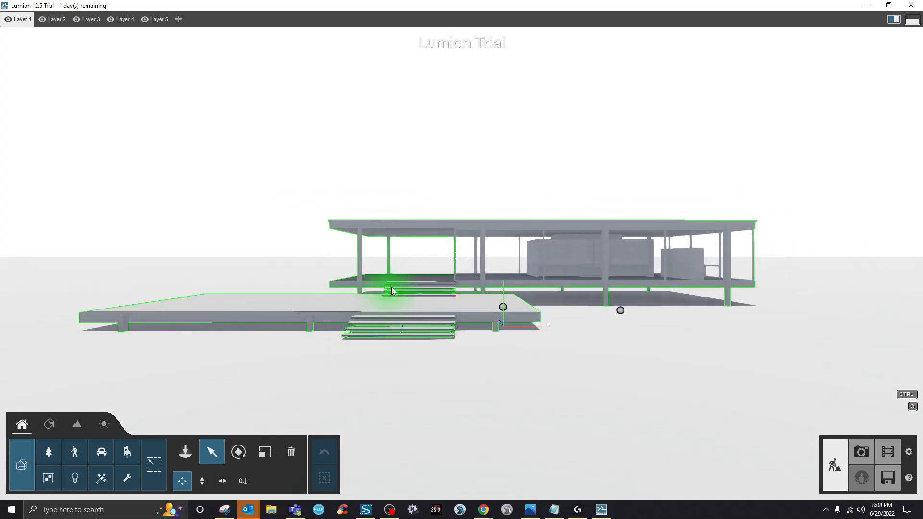
key("s")
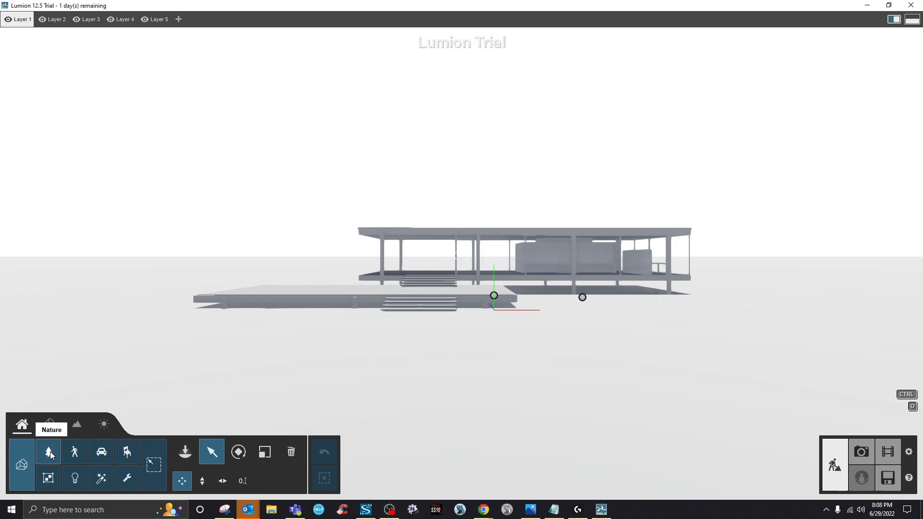
- Browse the Nature and Transport object libraries
left_click(48, 478)
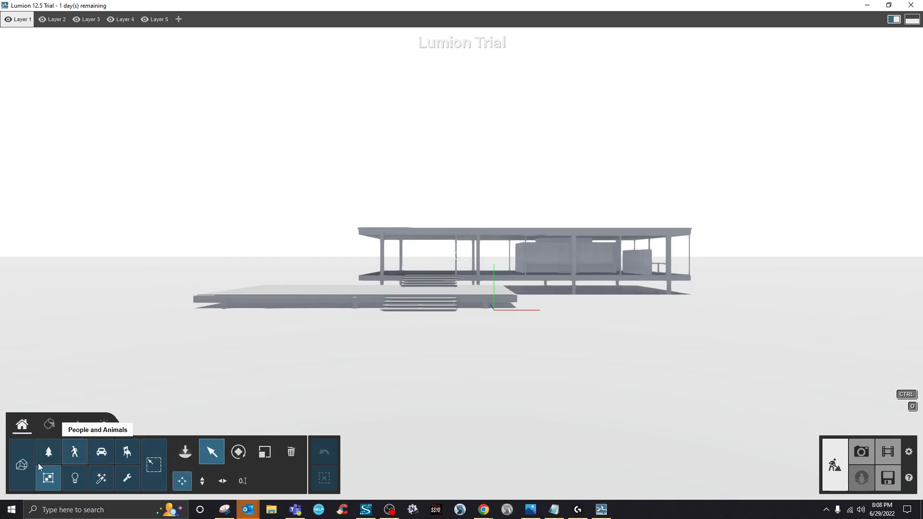
left_click(48, 455)
left_click(75, 472)
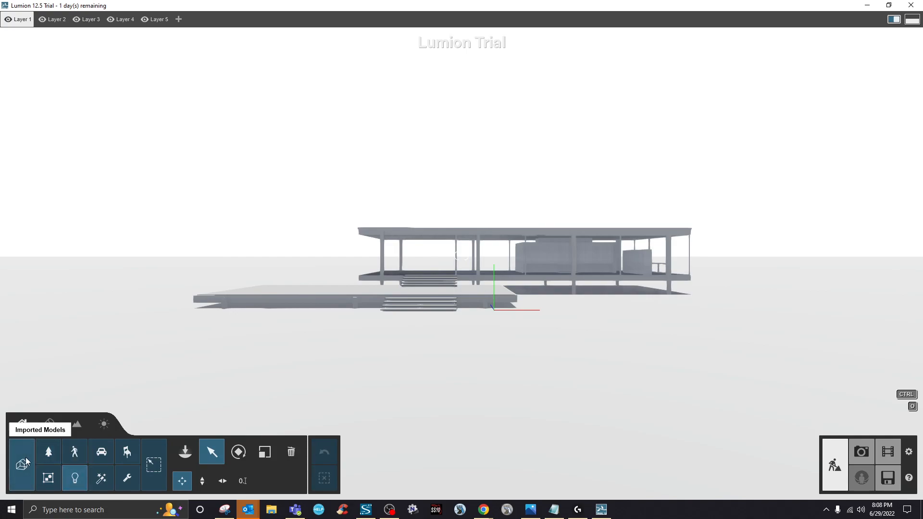
left_click(50, 456)
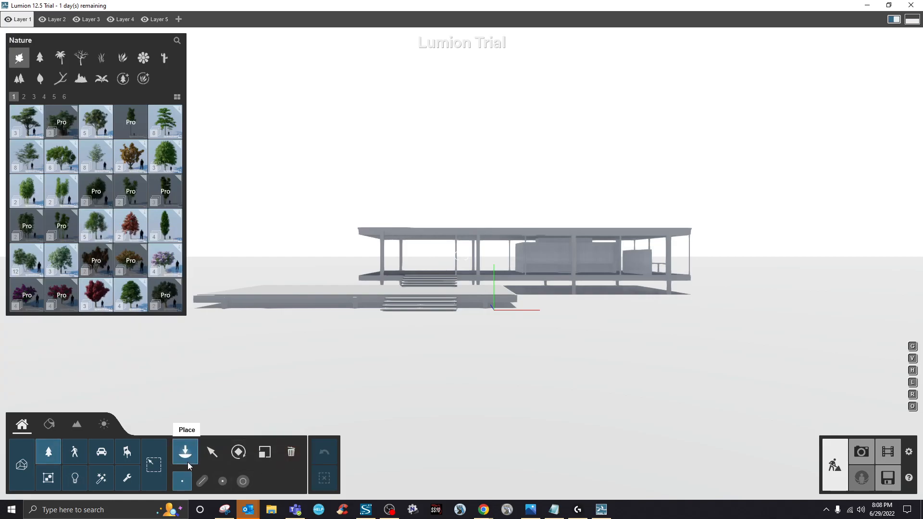
left_click(101, 452)
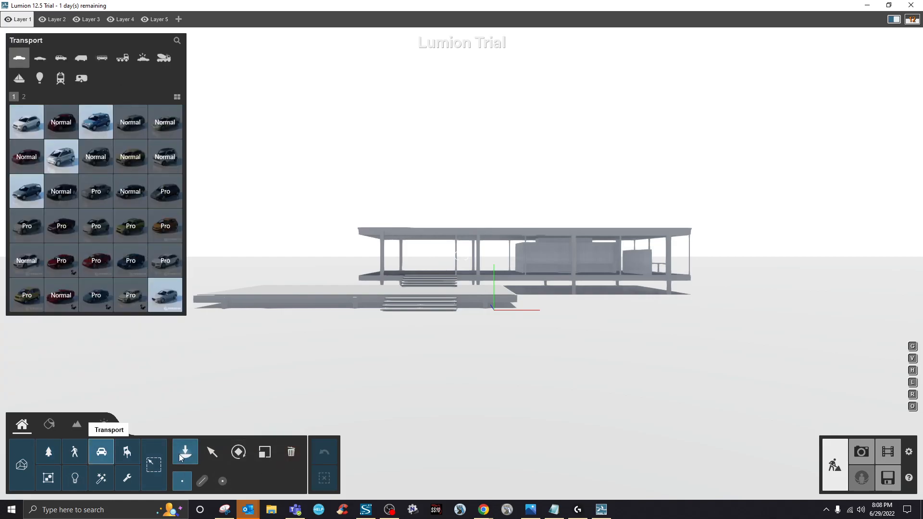
- Start importing a new model and choose the SketchUp file lol from the Desktop
left_click(22, 459)
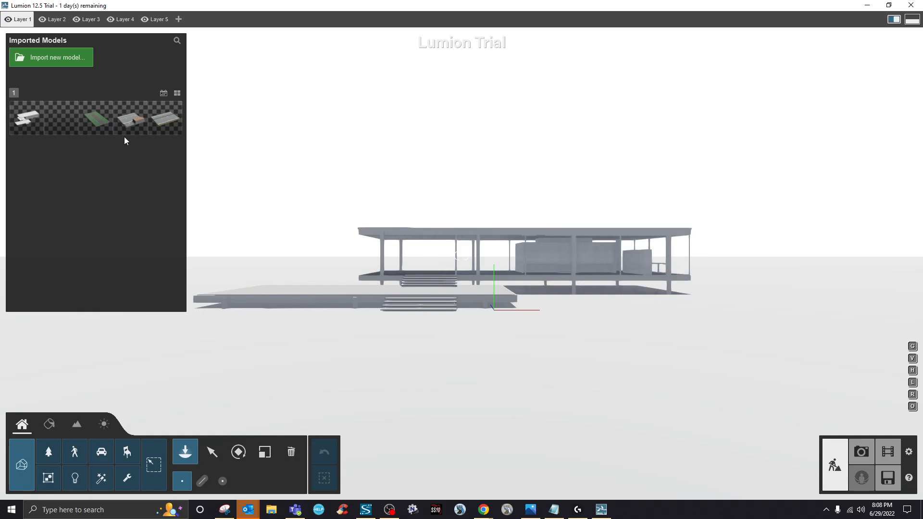
mouse_move(108, 123)
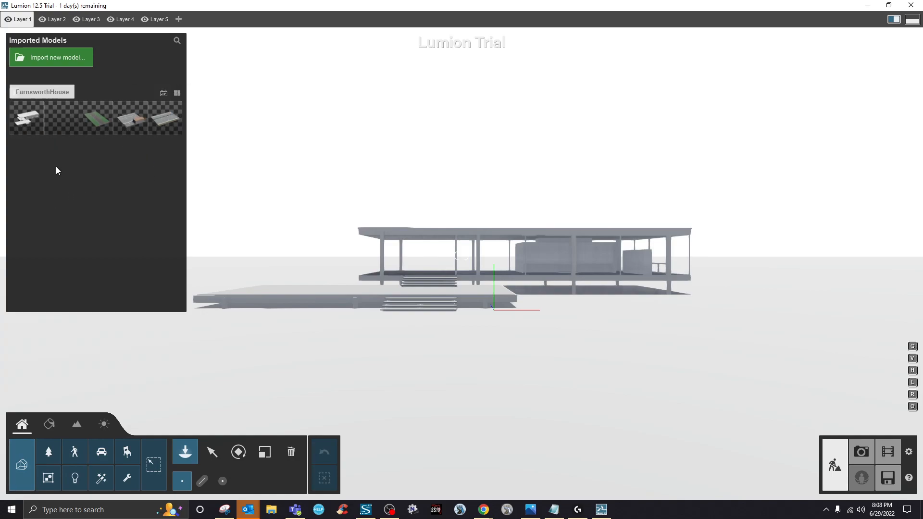
left_click(64, 62)
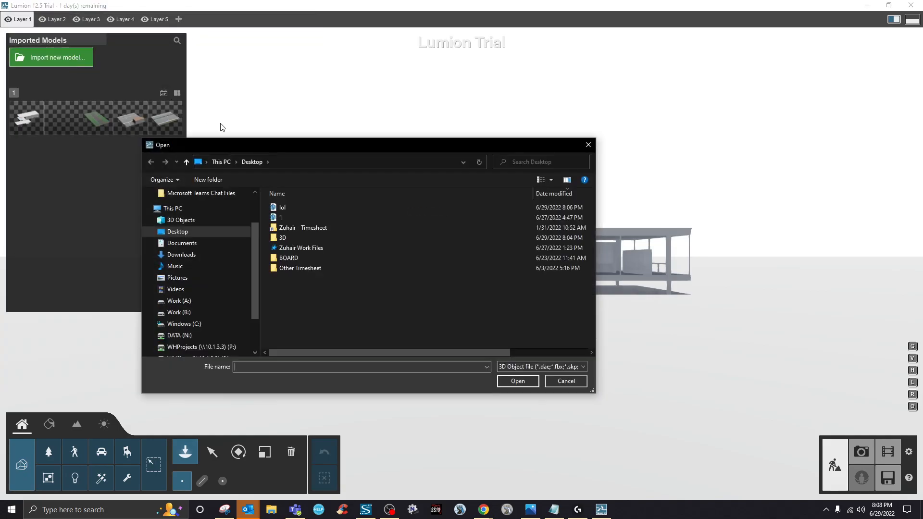
left_click(289, 207)
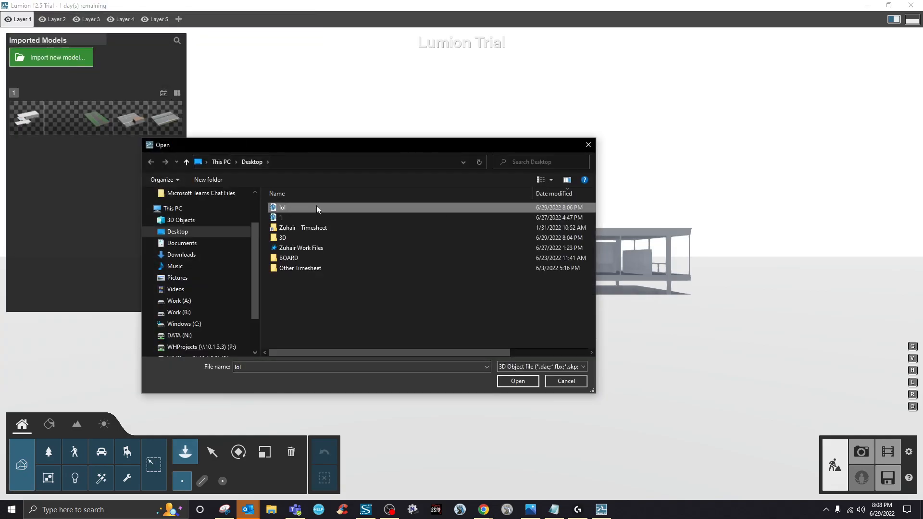
left_click(528, 383)
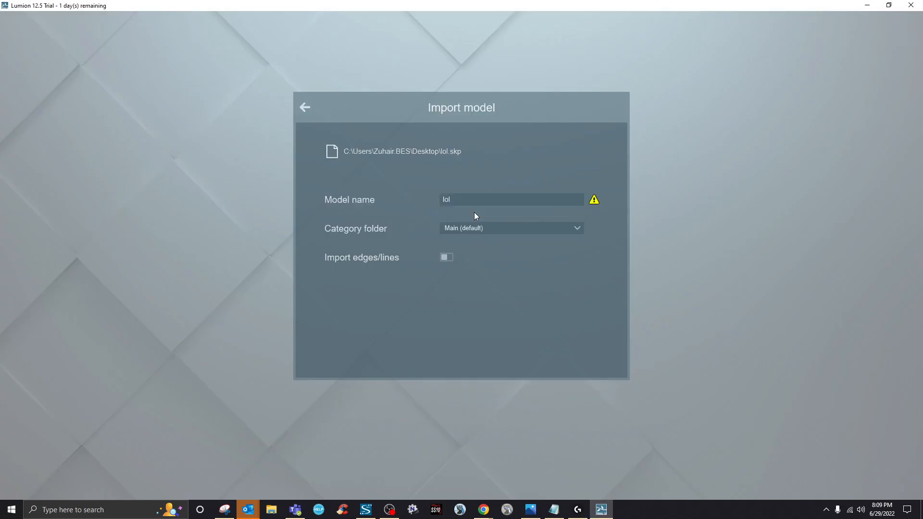
- Import the model under the name lol_lol with edges/lines included, and place it in the scene over the sample house
mouse_move(596, 198)
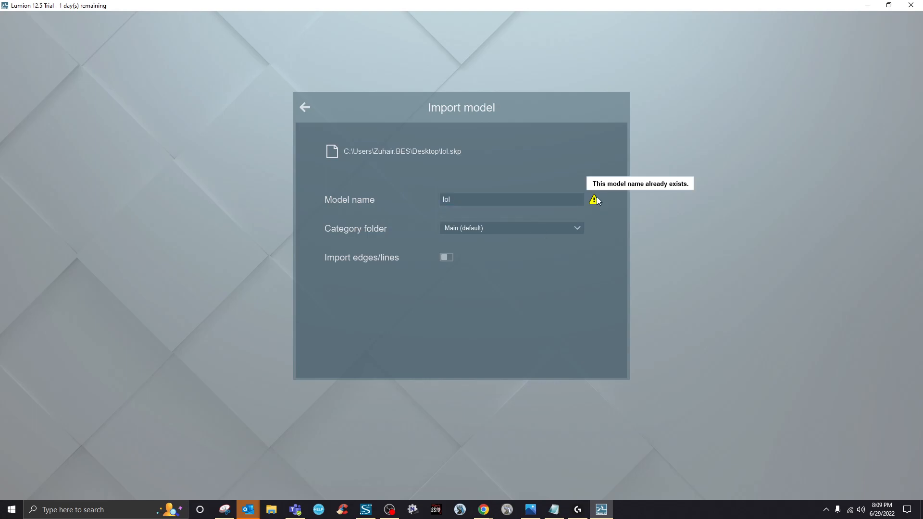
left_click(522, 199)
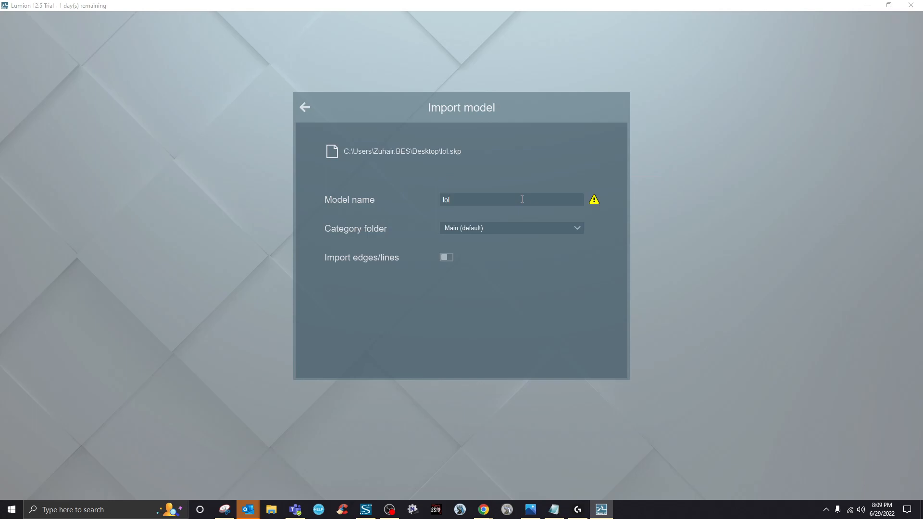
type("_lol")
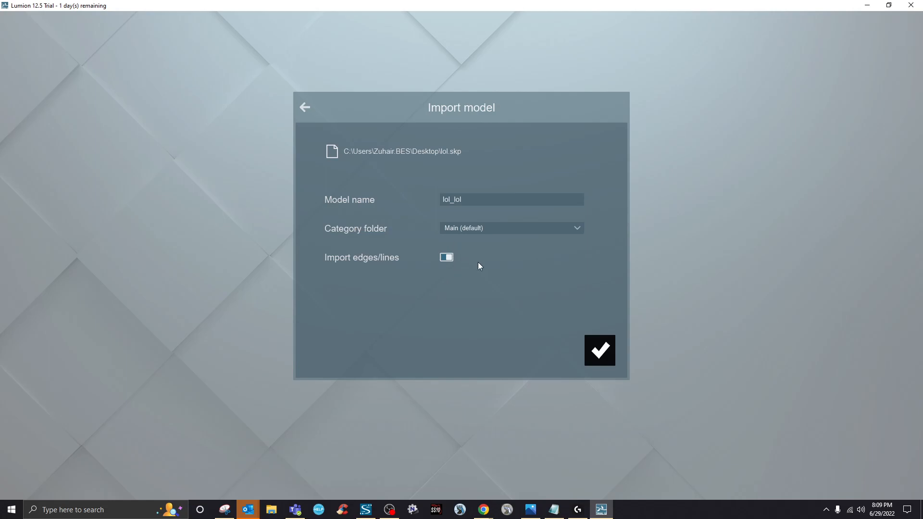
left_click(604, 359)
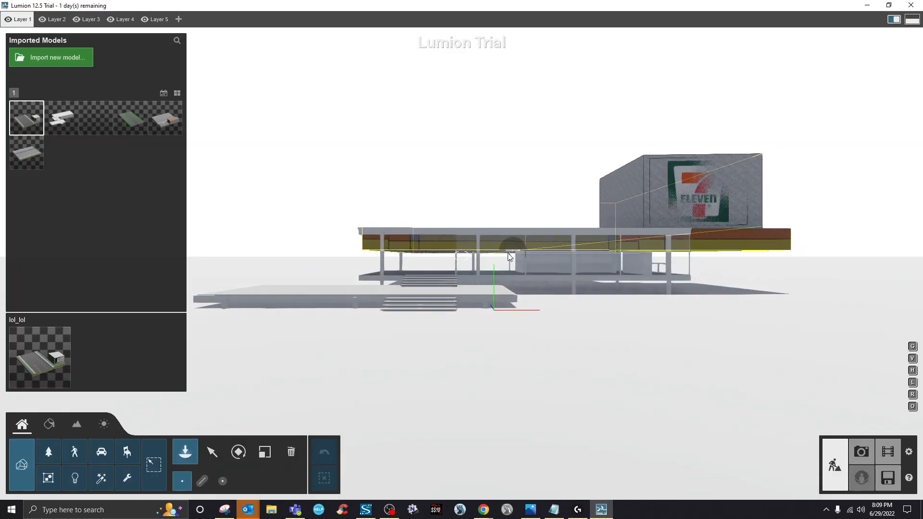
left_click(486, 294)
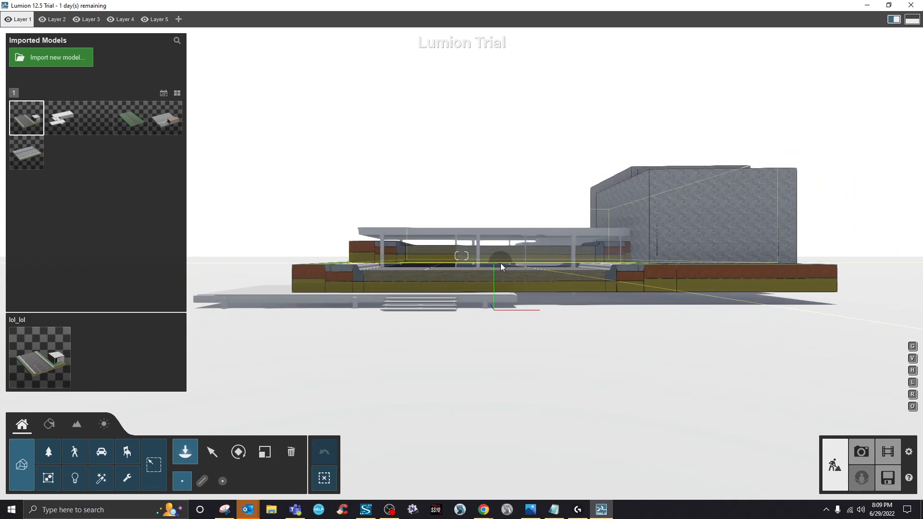
key("Escape")
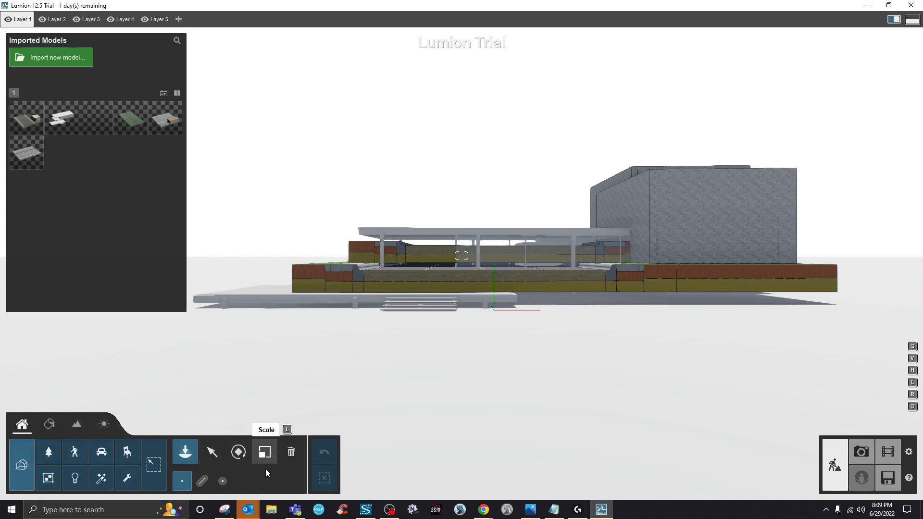
- Delete the sample house and the front copy of the lol_lol model from the scene
left_click(290, 456)
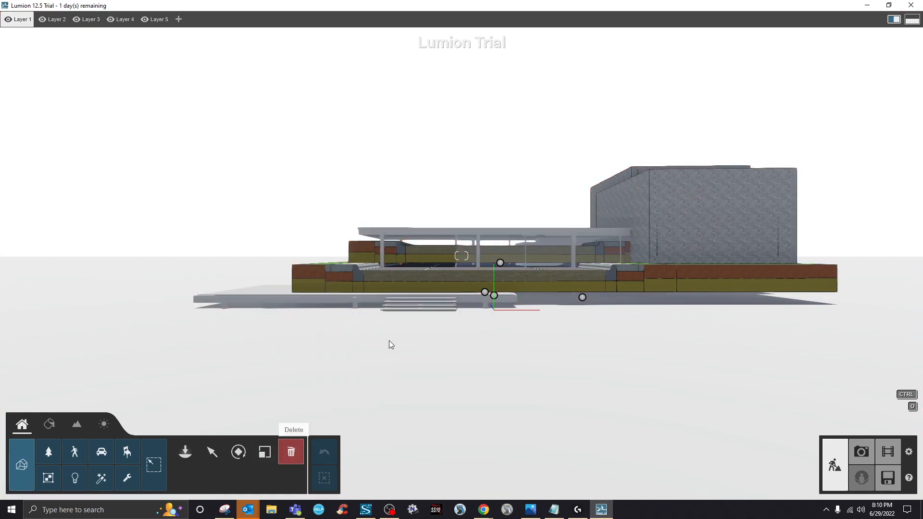
left_click(425, 305)
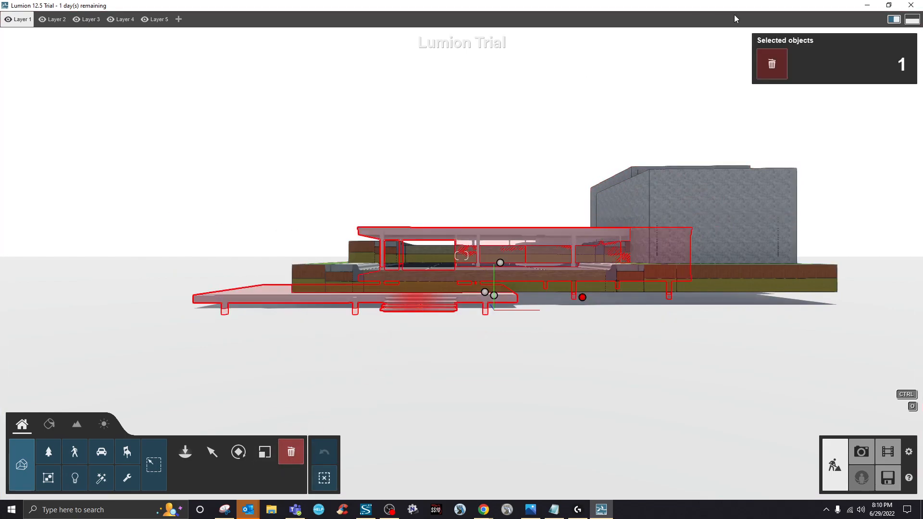
left_click(775, 62)
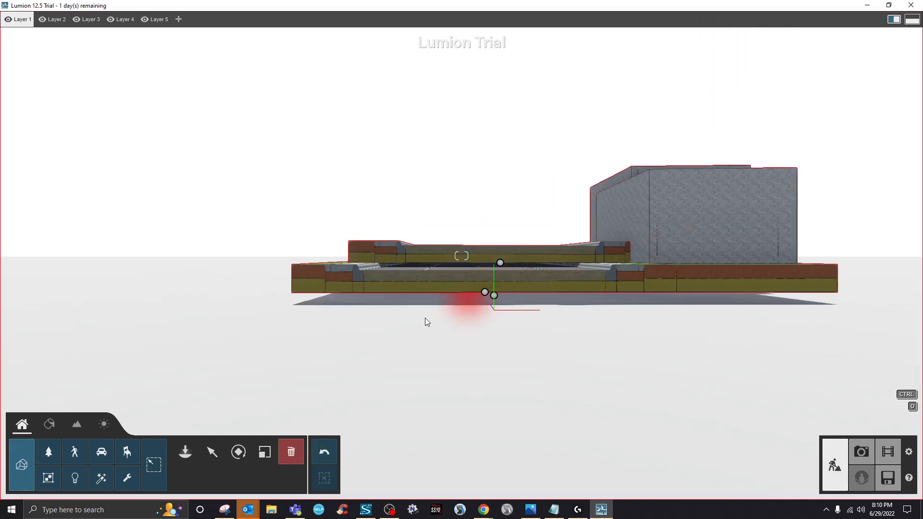
left_click(444, 283)
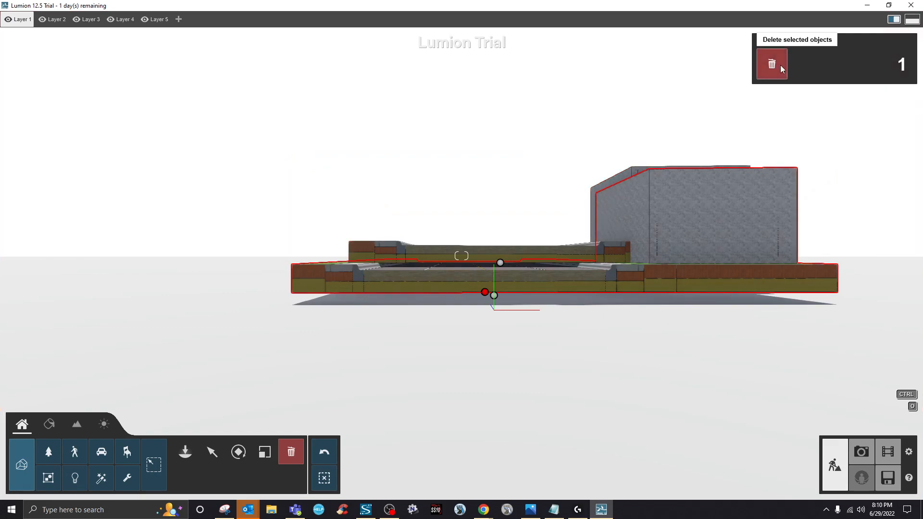
left_click(780, 65)
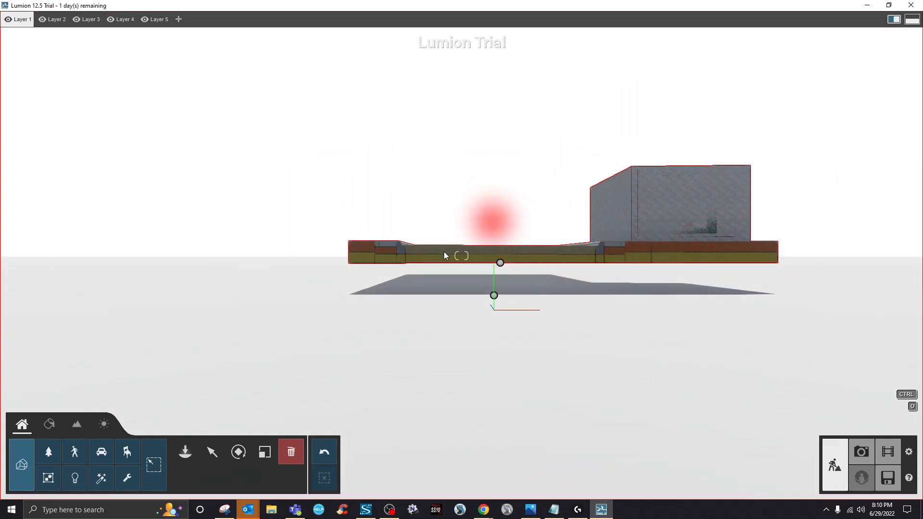
- Select the remaining lol_lol model and move it forward across the ground, toward the camera, near the scene origin
scroll(446, 252, "down", 3)
scroll(650, 193, "up", 5)
scroll(665, 195, "down", 3)
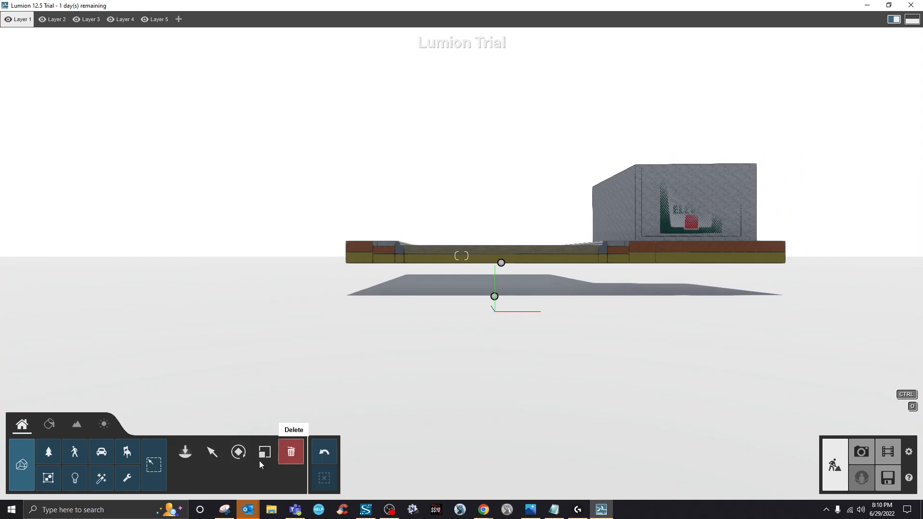
left_click(213, 456)
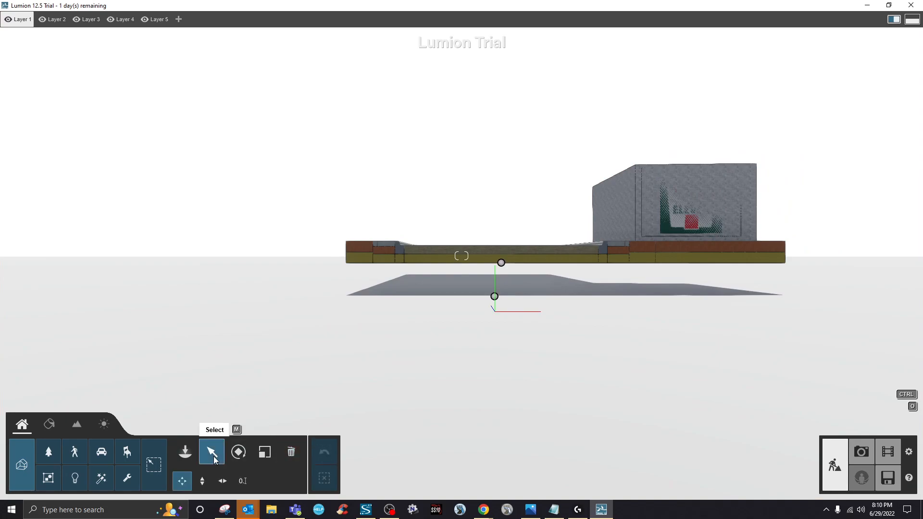
left_click(502, 263)
left_click_drag(501, 264, 393, 315)
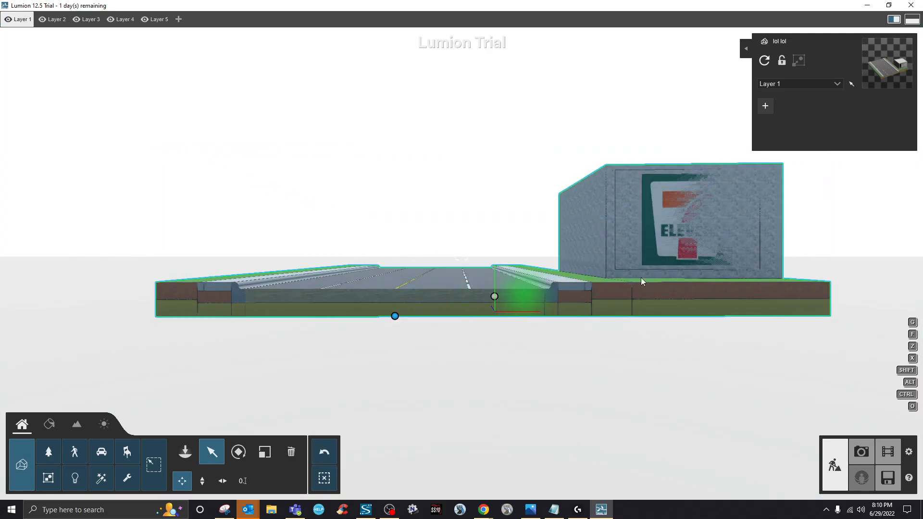
- Try rotating the lol_lol model's heading to -32° and 60°, and return it to 0°
scroll(697, 240, "down", 3)
scroll(622, 225, "up", 3)
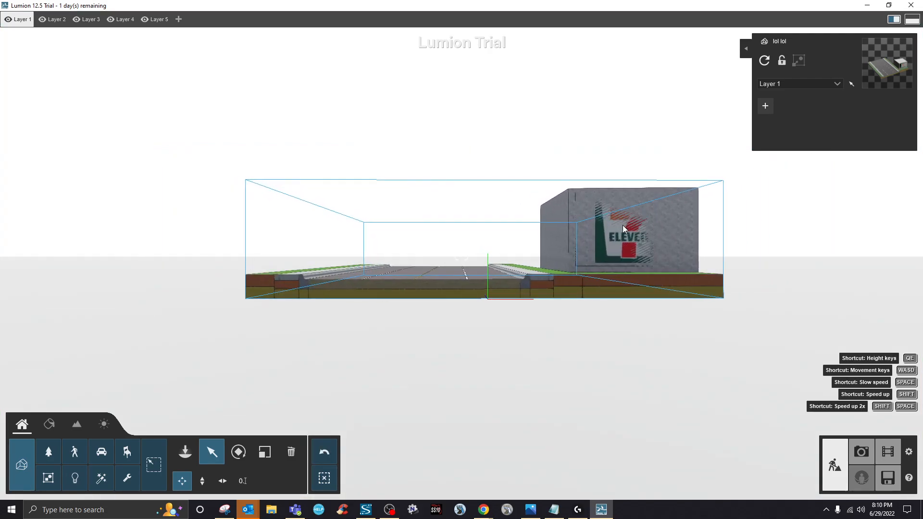
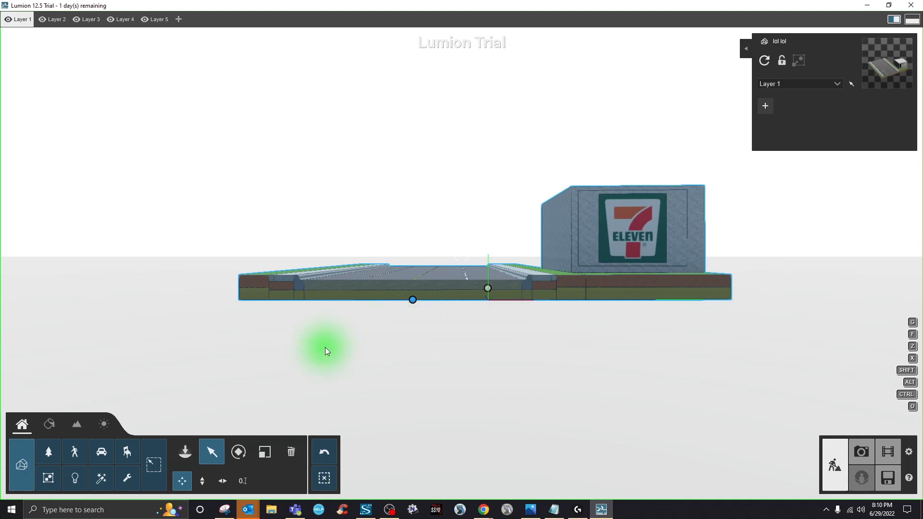
left_click(221, 481)
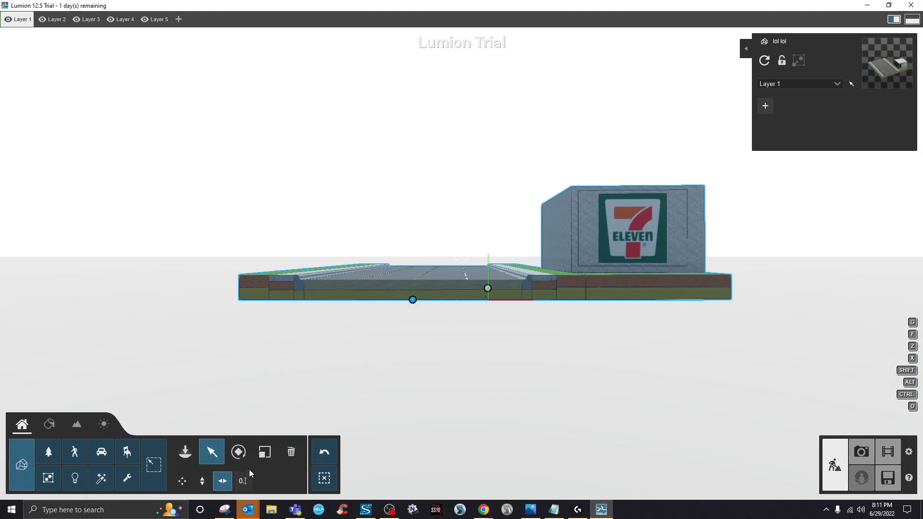
left_click(239, 452)
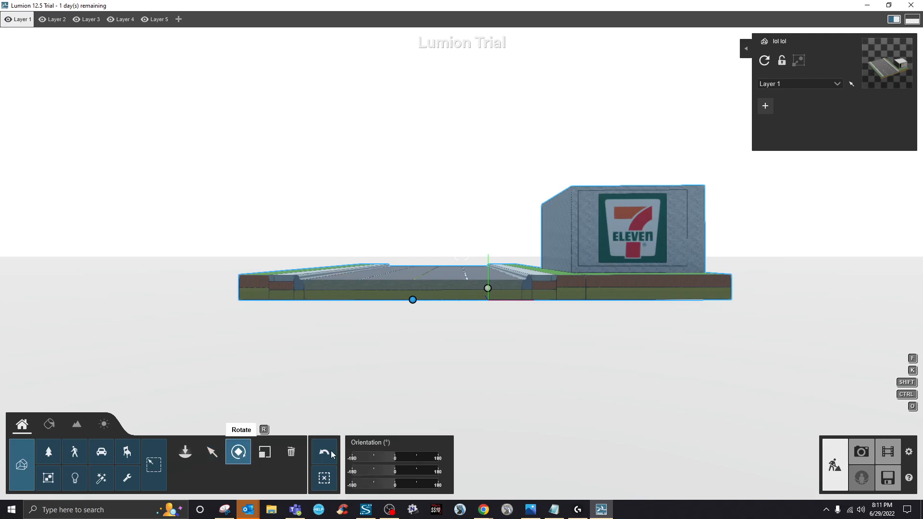
left_click(388, 457)
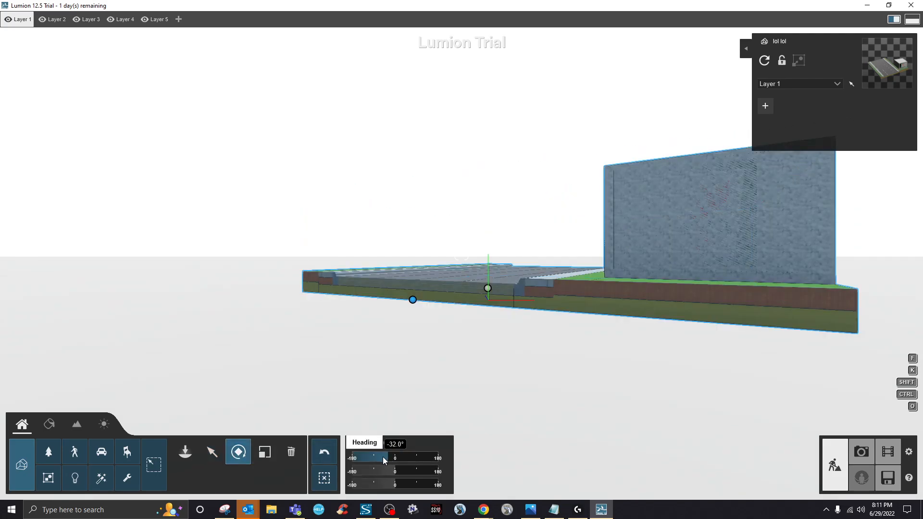
left_click(376, 457)
left_click_drag(398, 460, 410, 460)
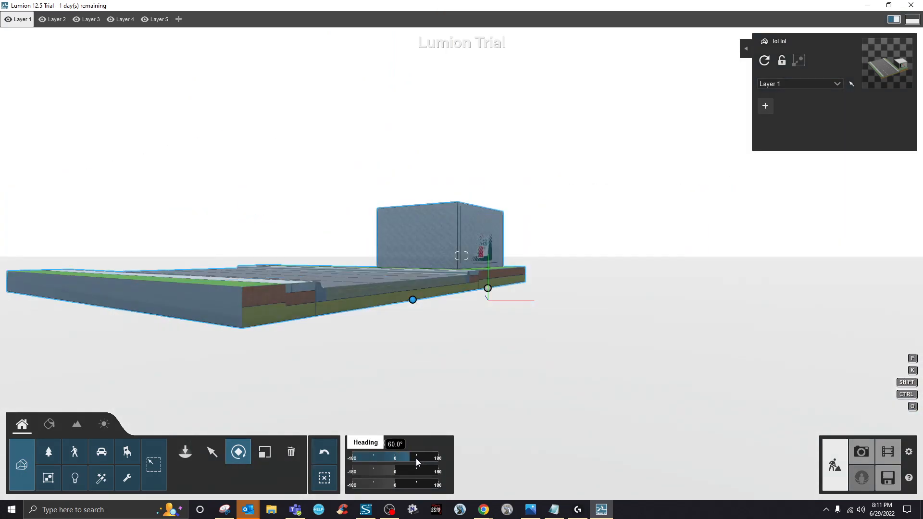
left_click(396, 457)
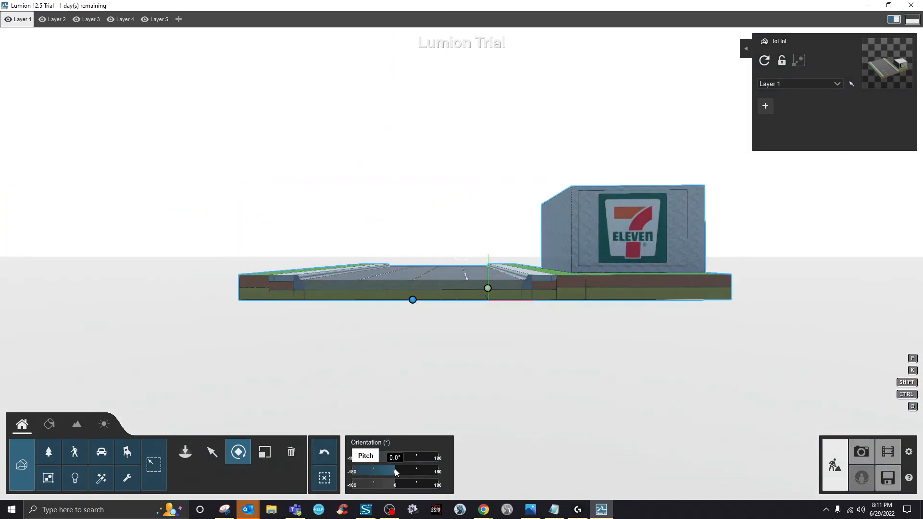
- Try tilting the lol_lol model with a pitch of 22°, back to 0°, and up to 24°
left_click(401, 472)
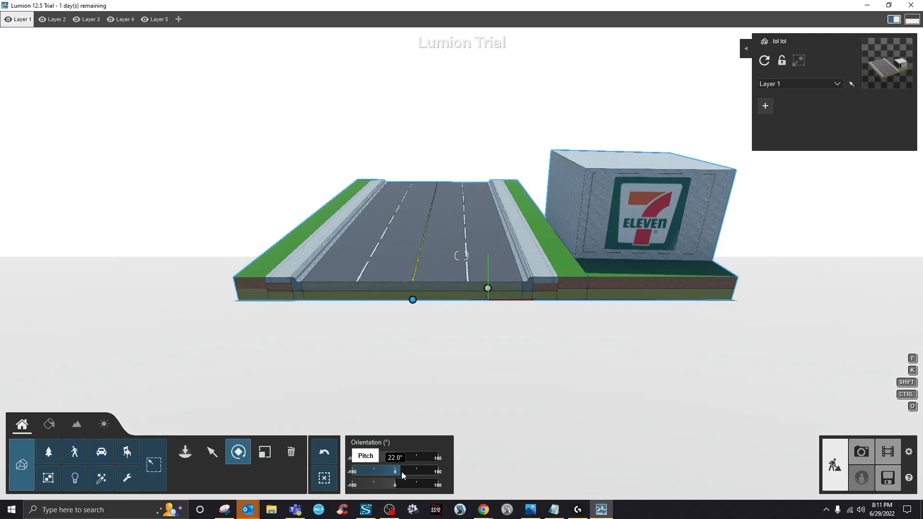
left_click(399, 473)
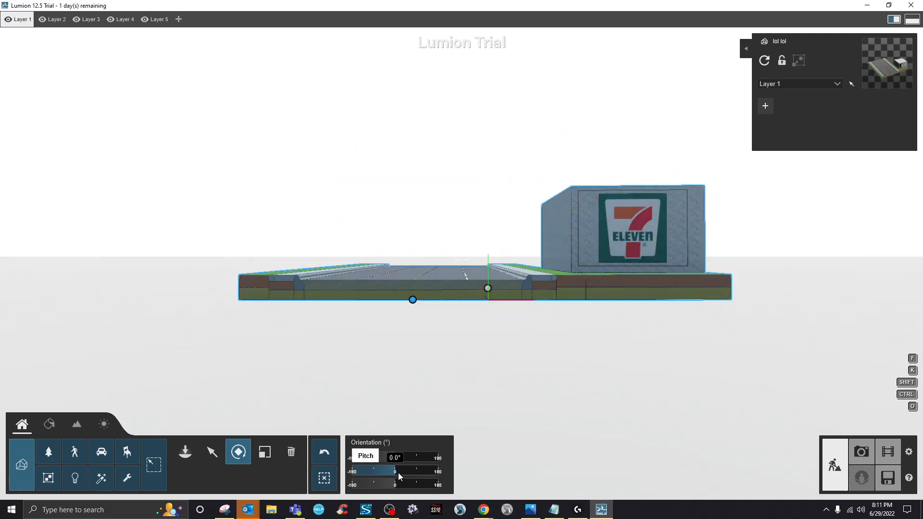
left_click(402, 472)
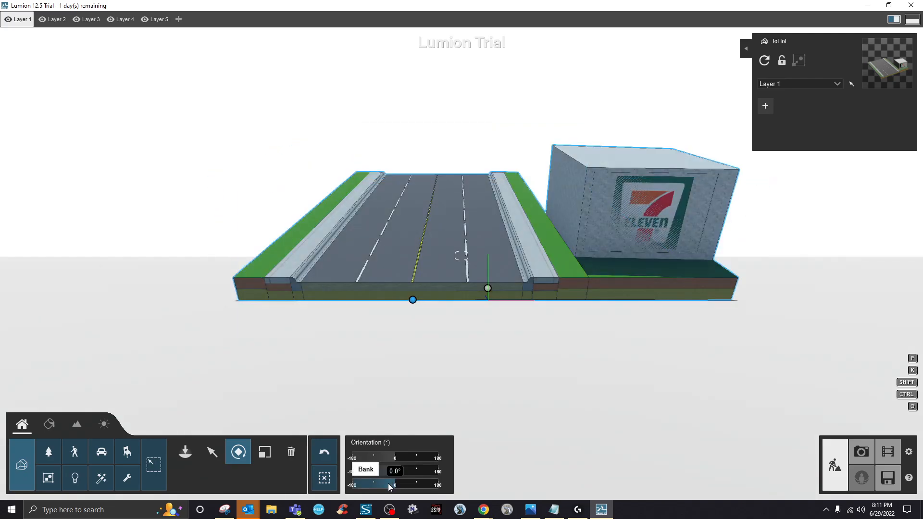
- Try a 40° bank on the lol_lol model and reset both its bank and pitch to 0°
left_click(405, 484)
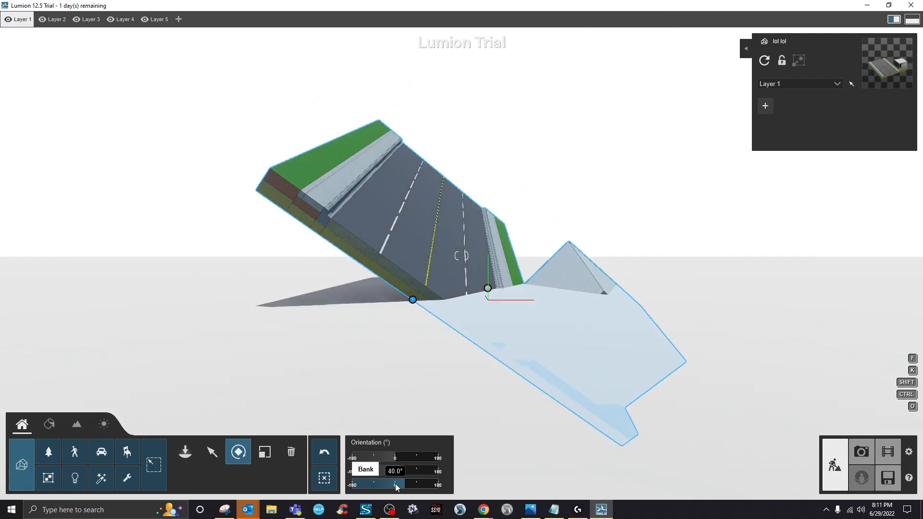
left_click(396, 483)
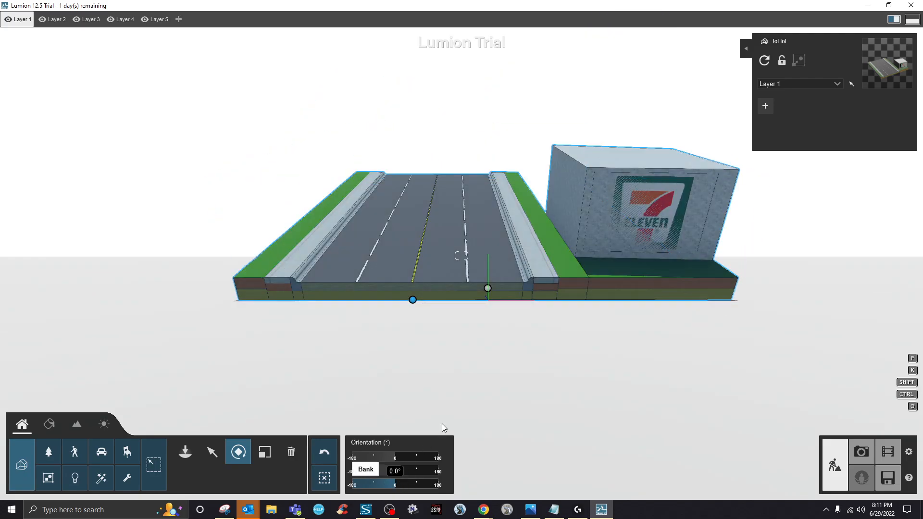
key("w")
key("s")
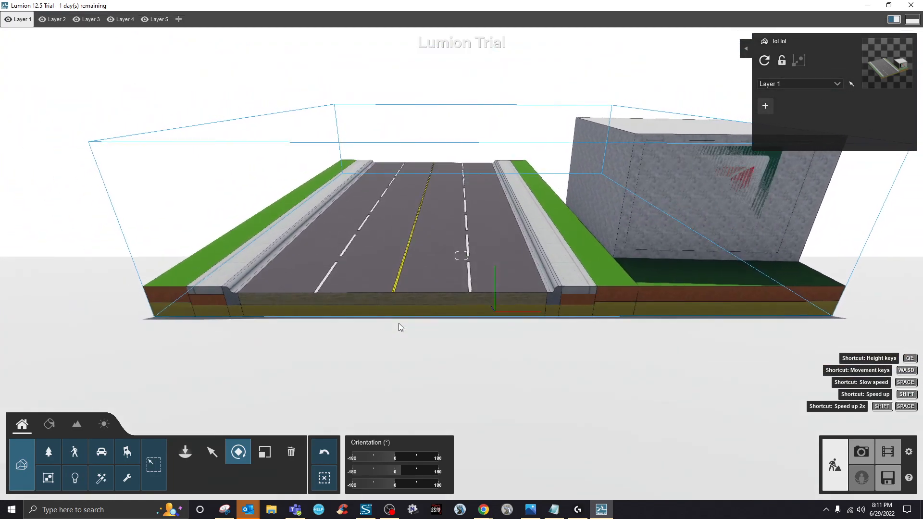
key("s")
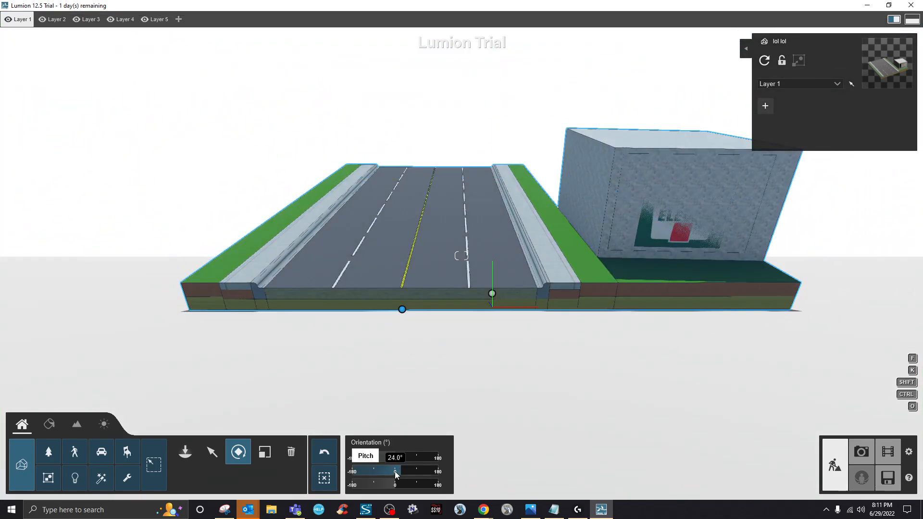
left_click(395, 470)
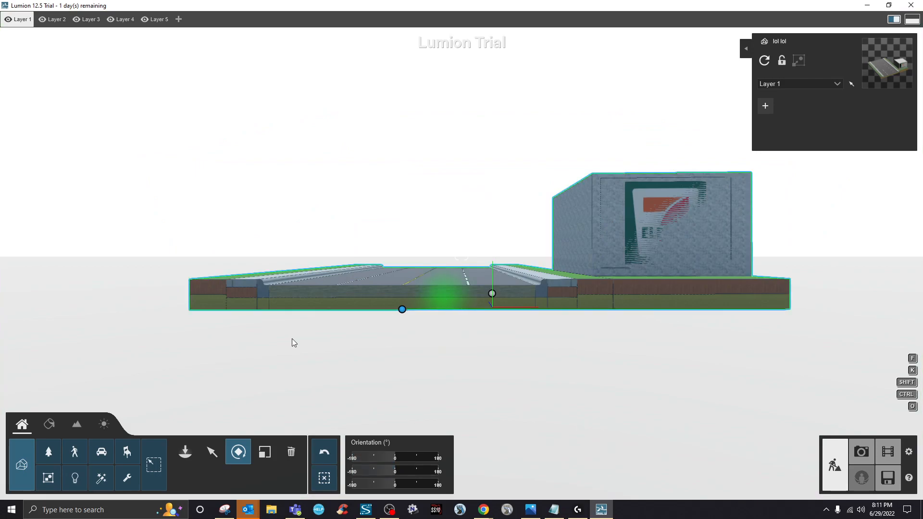
- Reselect the lol_lol model instead of the dome and try shifting its height with vertical movement
left_click(212, 452)
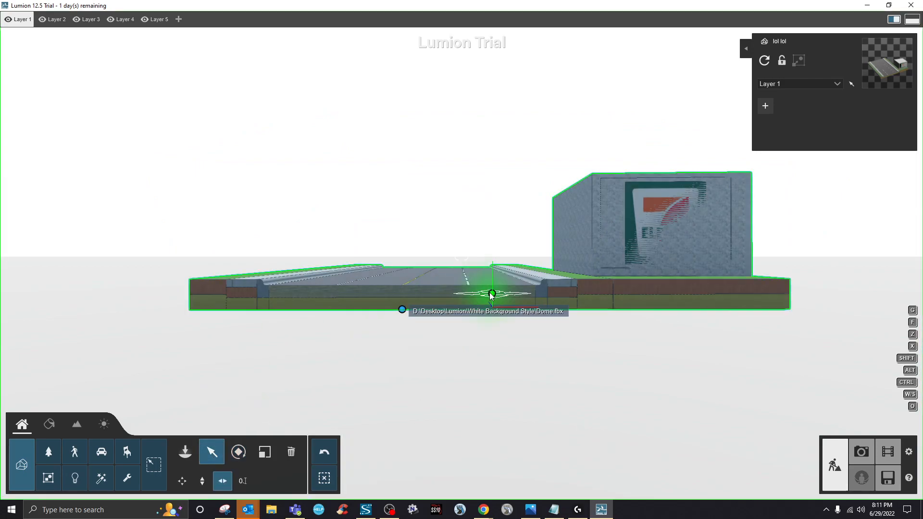
left_click(421, 309)
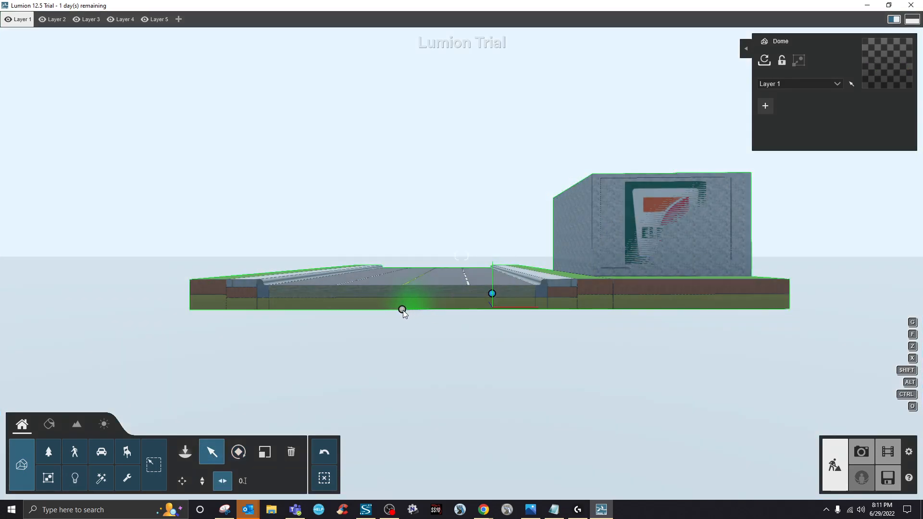
left_click(402, 310)
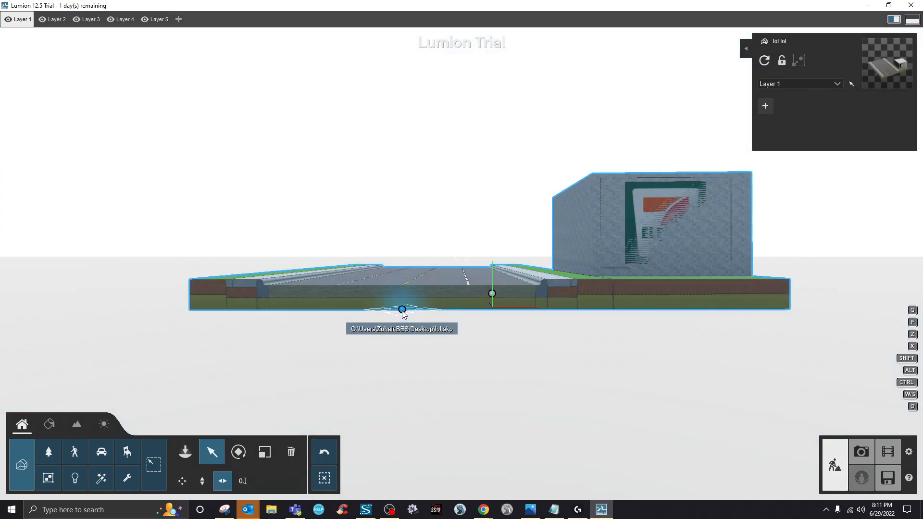
left_click(202, 481)
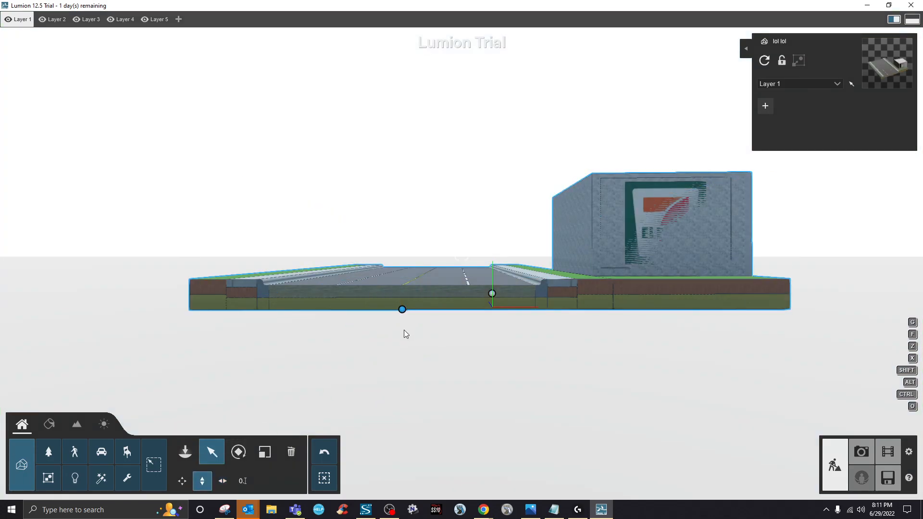
mouse_move(401, 311)
left_mouse_down()
mouse_move(402, 335)
mouse_move(400, 272)
mouse_move(397, 304)
left_mouse_up()
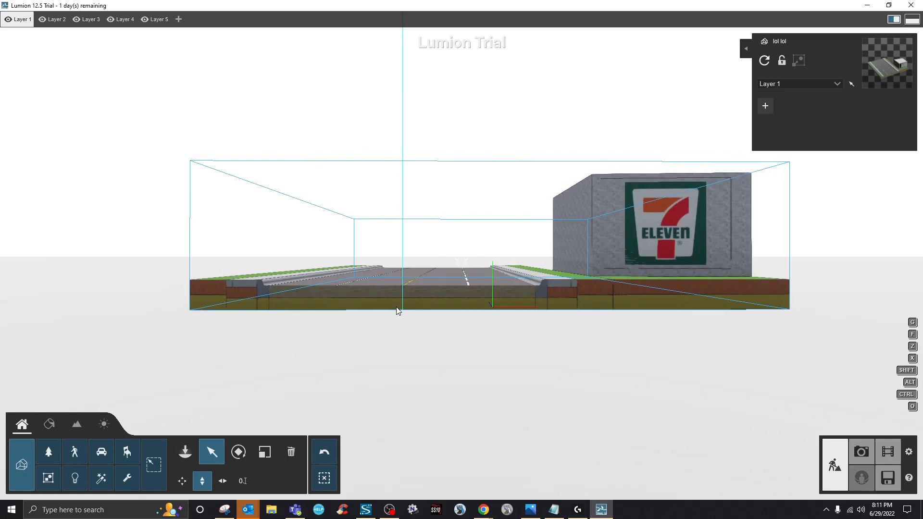
left_click(397, 310)
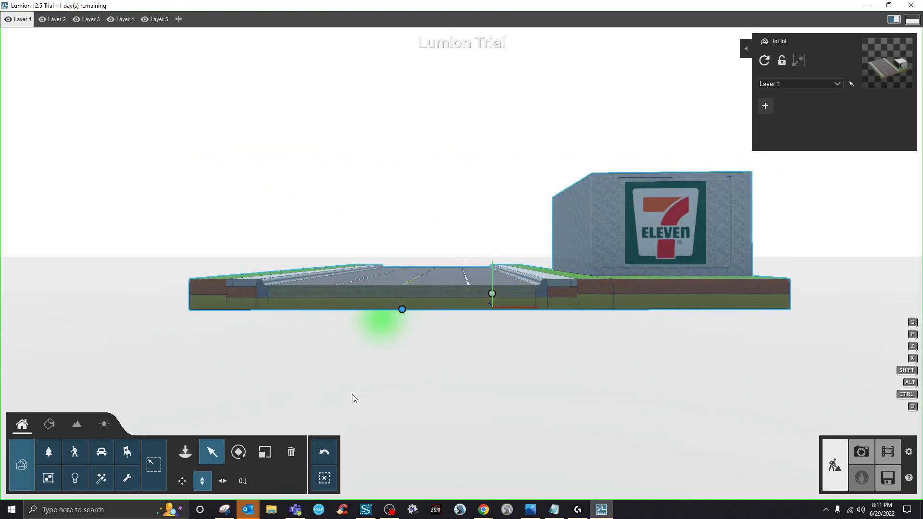
left_click(567, 356)
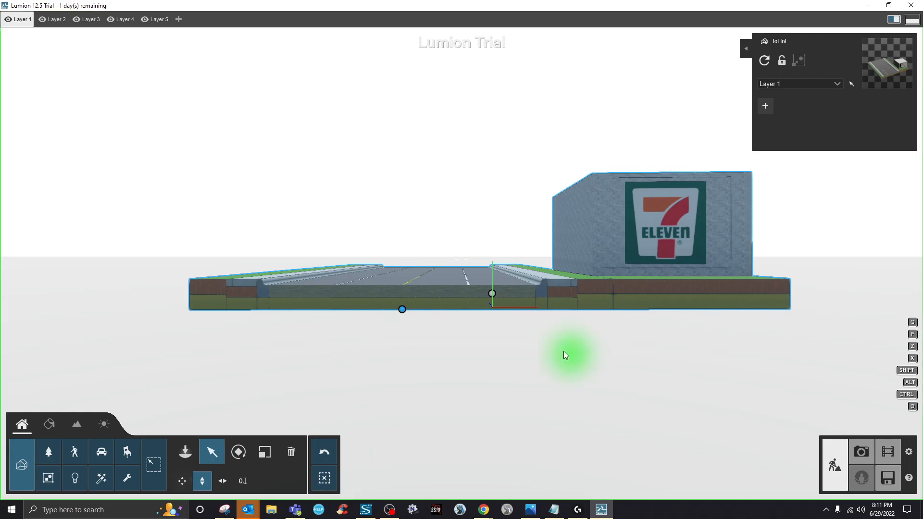
scroll(436, 375, "down", 2)
scroll(534, 227, "up", 2)
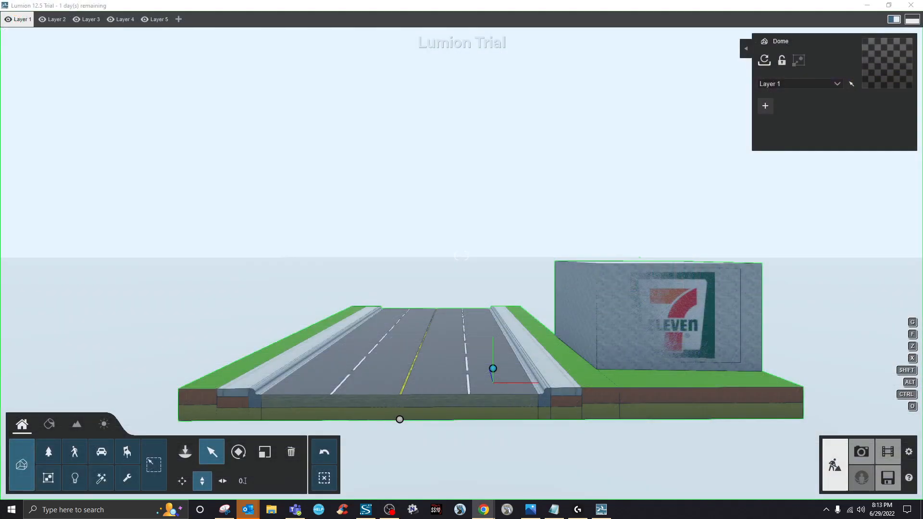
- Switch to Chrome and review the Navigation section of Lumion's keyboard shortcuts support article in a maximized window
left_click_drag(922, 117, 239, 79)
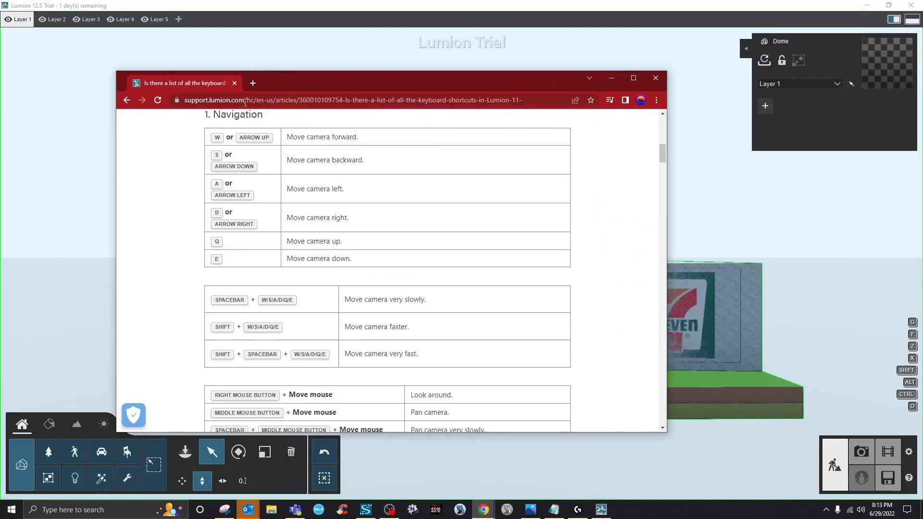
left_click(633, 78)
scroll(363, 243, "up", 8)
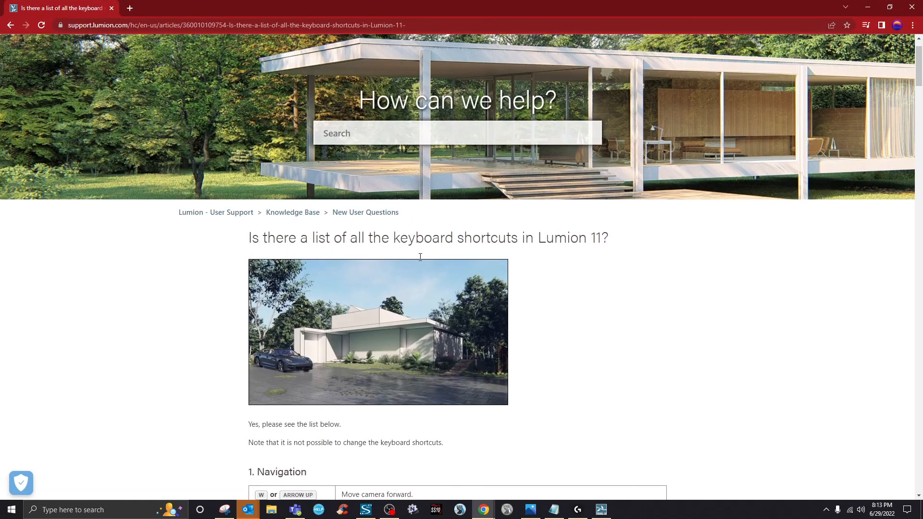
scroll(363, 243, "down", 2)
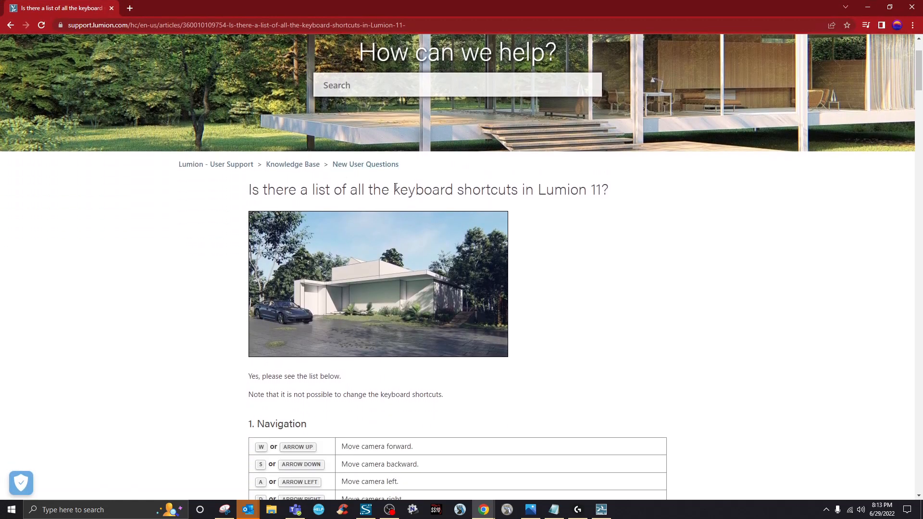
scroll(396, 231, "up", 2)
scroll(321, 252, "down", 5)
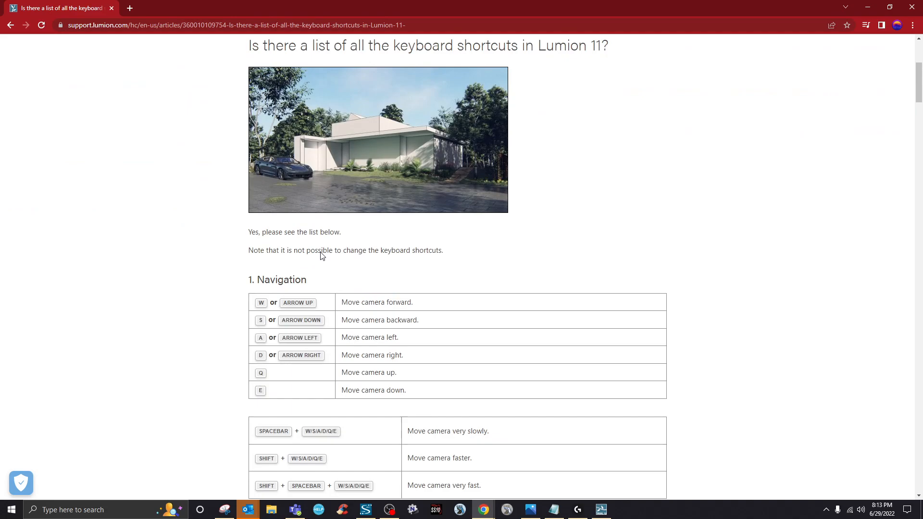
scroll(321, 254, "up", 4)
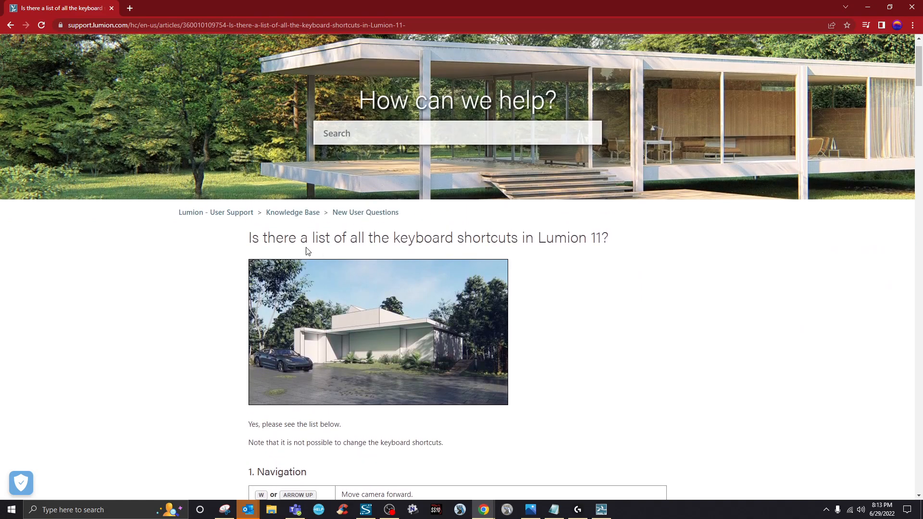
scroll(308, 251, "down", 7)
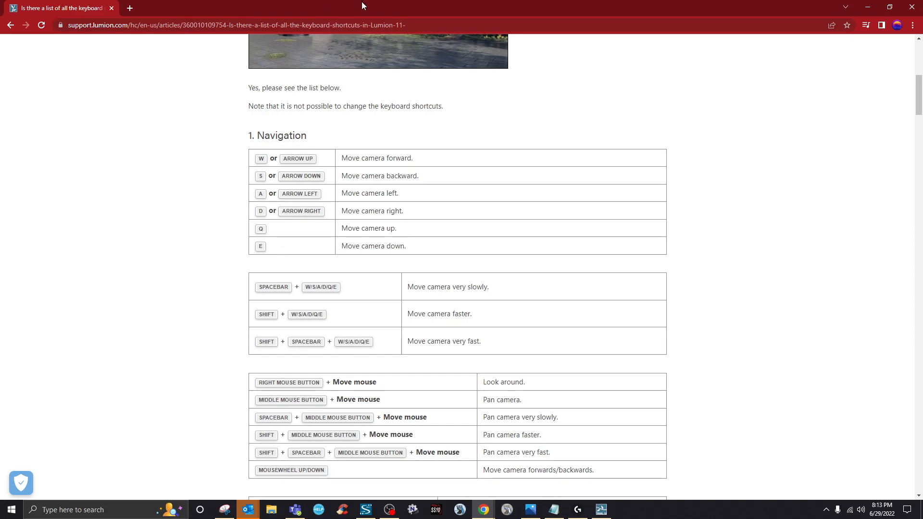
- Return to Lumion and practise moving the camera backward and forward in front of the road and 7-Eleven model
left_click_drag(354, 10, 922, 289)
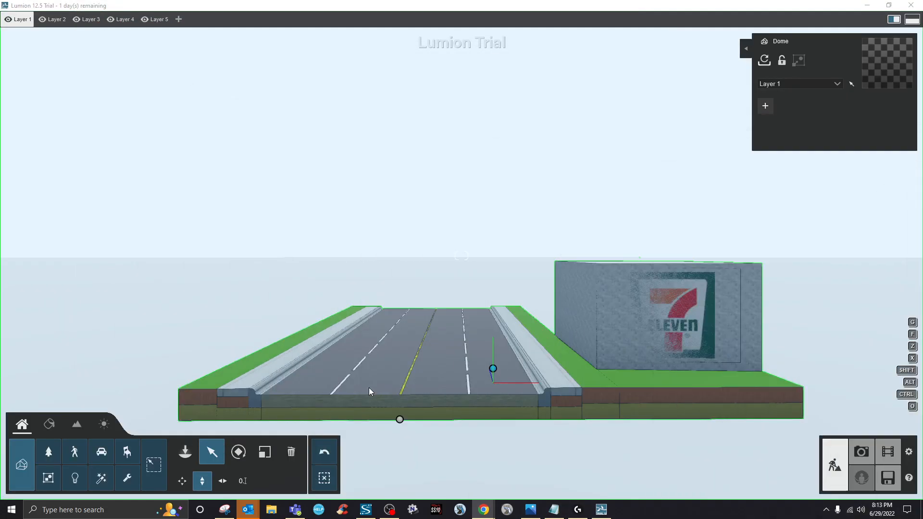
left_click(129, 258)
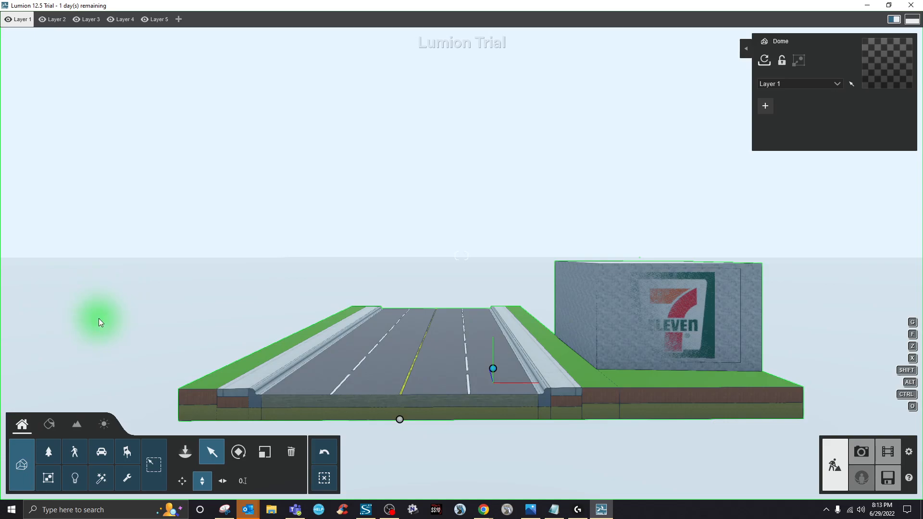
key("s")
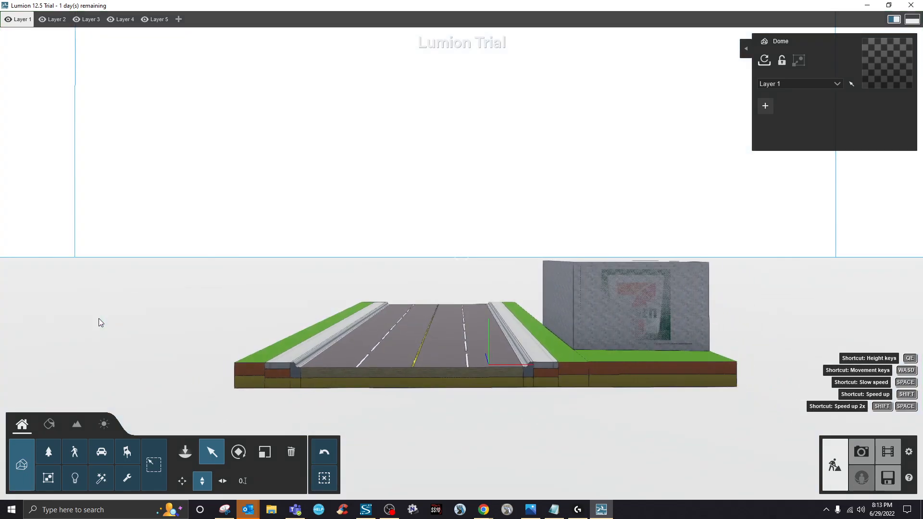
key("w")
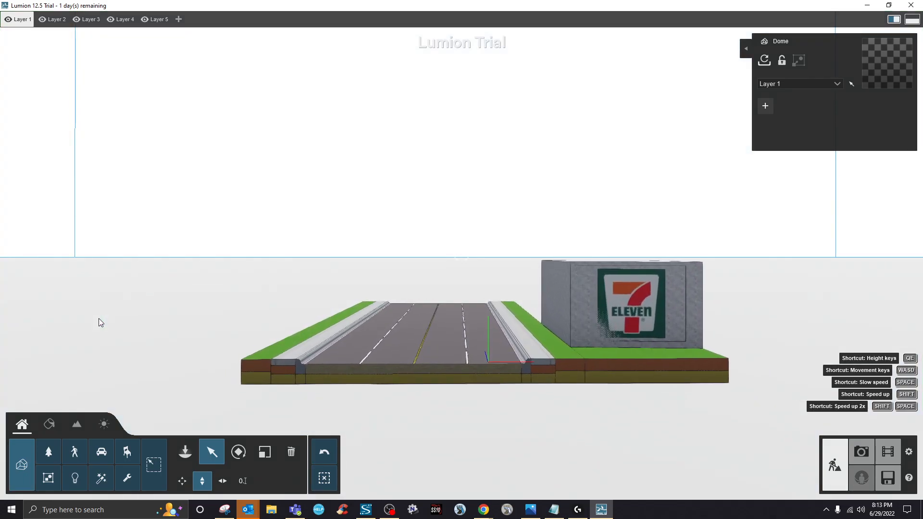
key("w")
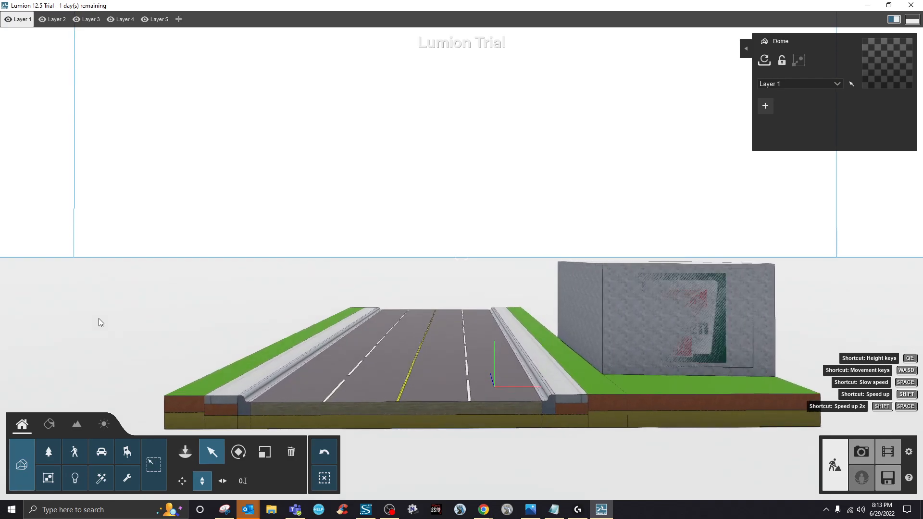
key("w")
key("s")
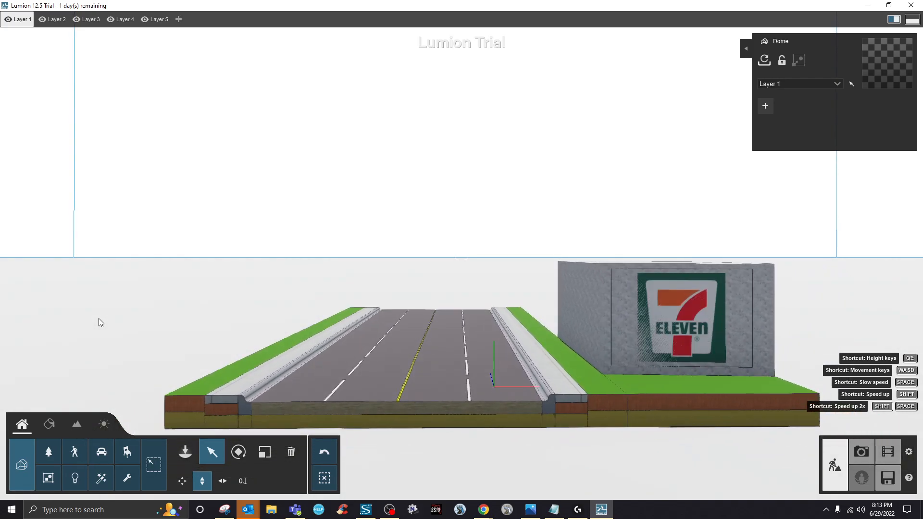
- Practise moving the camera sideways and up and down in front of the road and 7-Eleven model
key("d")
key("a")
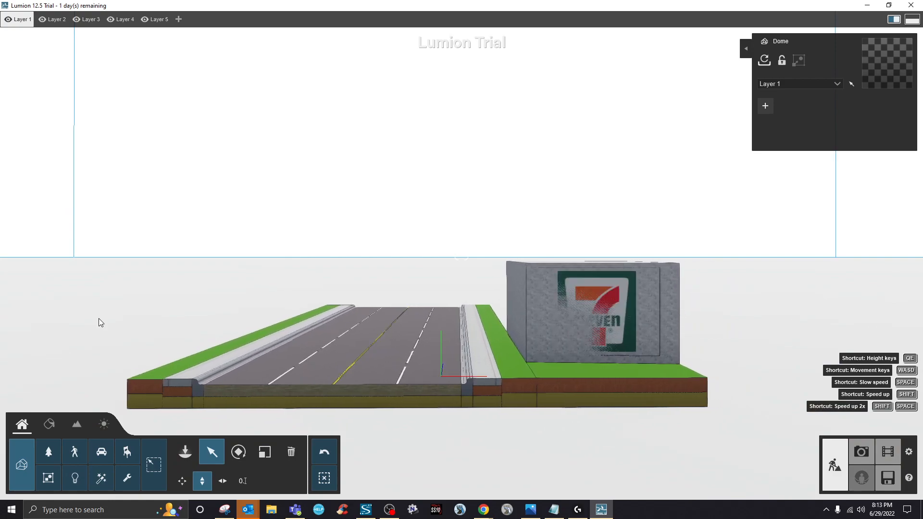
key("d")
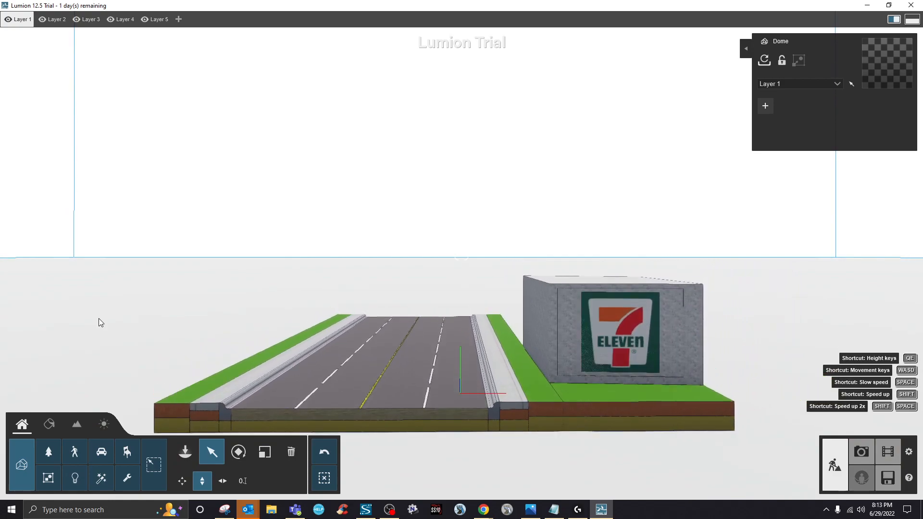
key("q")
key("q")
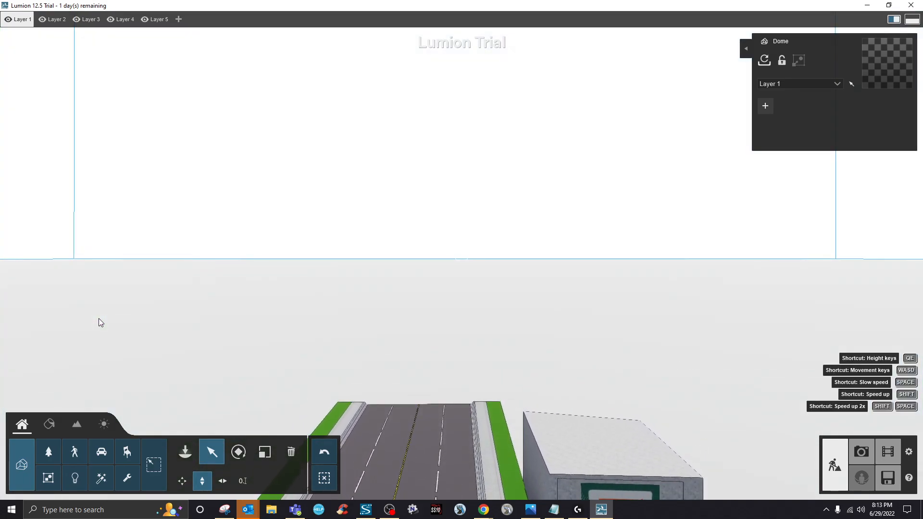
left_click(99, 320)
key("e")
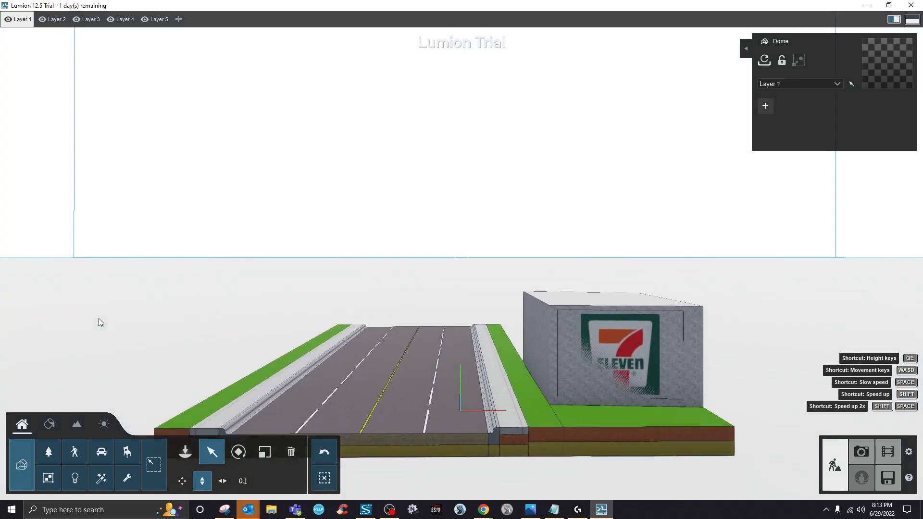
key("a")
key("e")
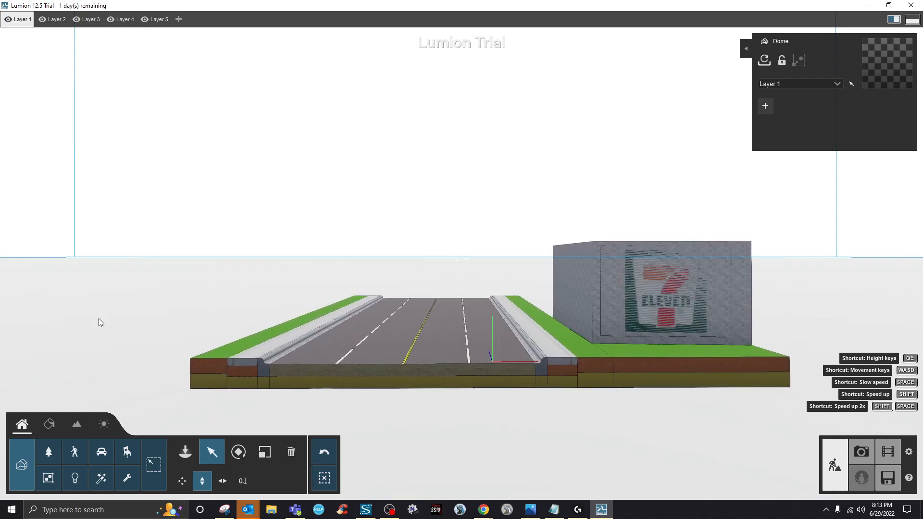
left_click(99, 318)
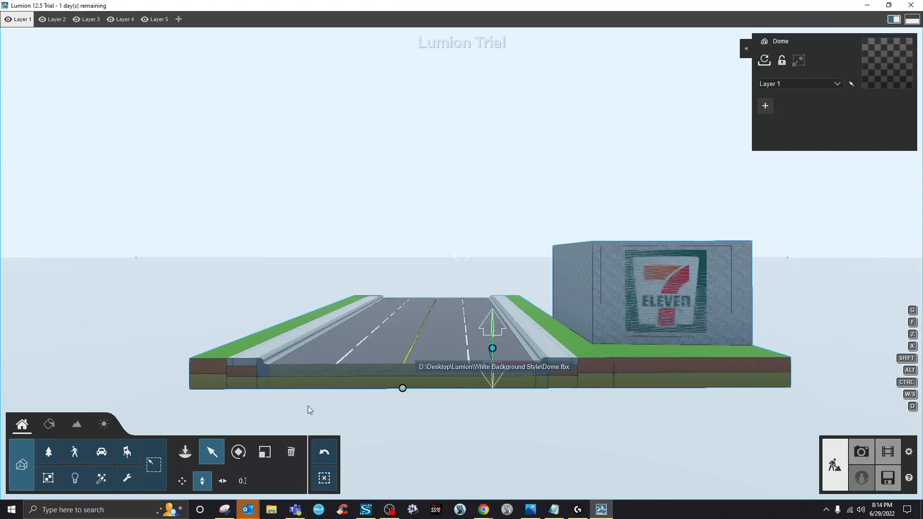
- Delete the white background Dome model from the scene
left_click(21, 465)
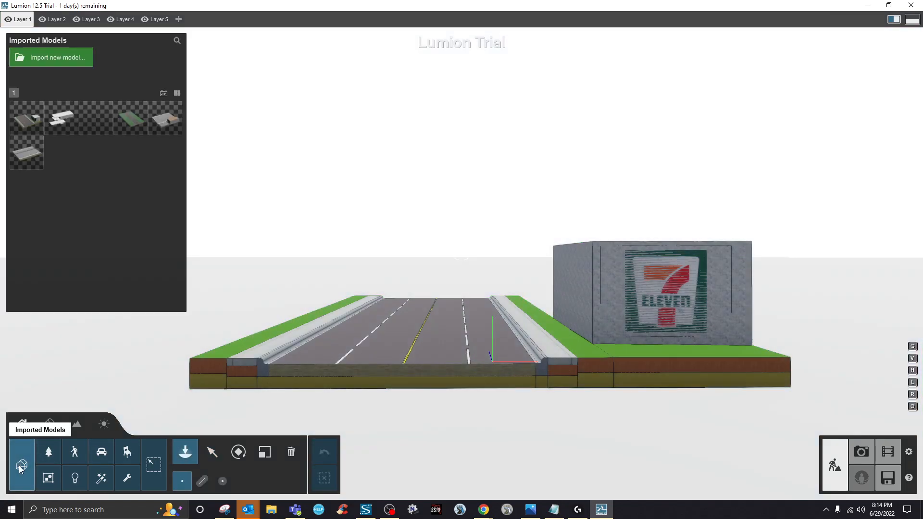
left_click(291, 451)
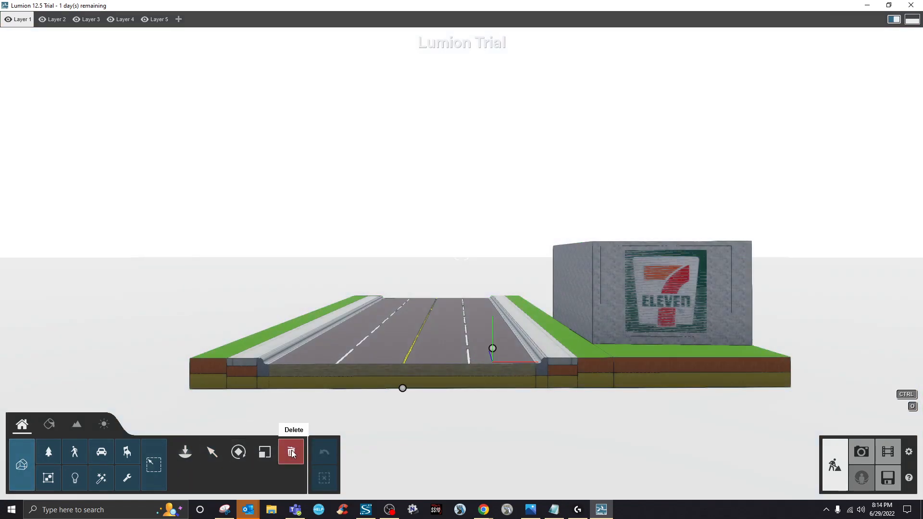
left_click(495, 348)
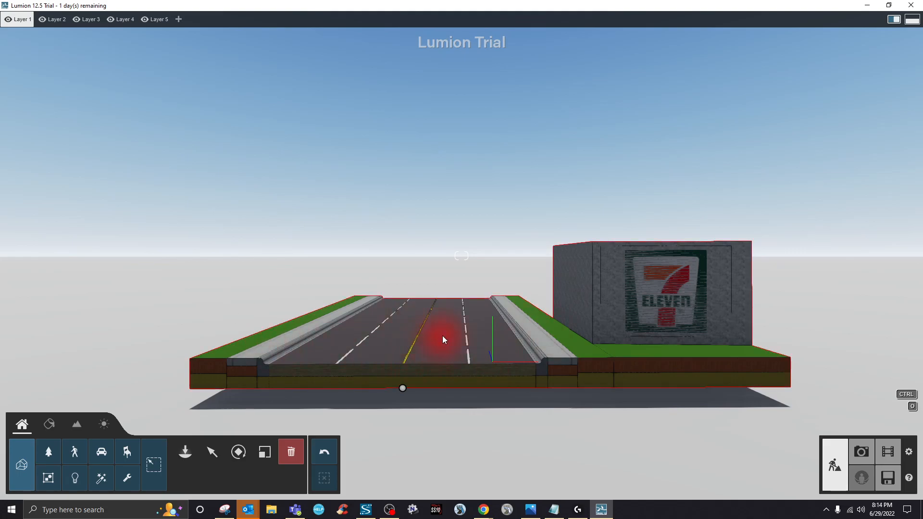
key("s")
key("w")
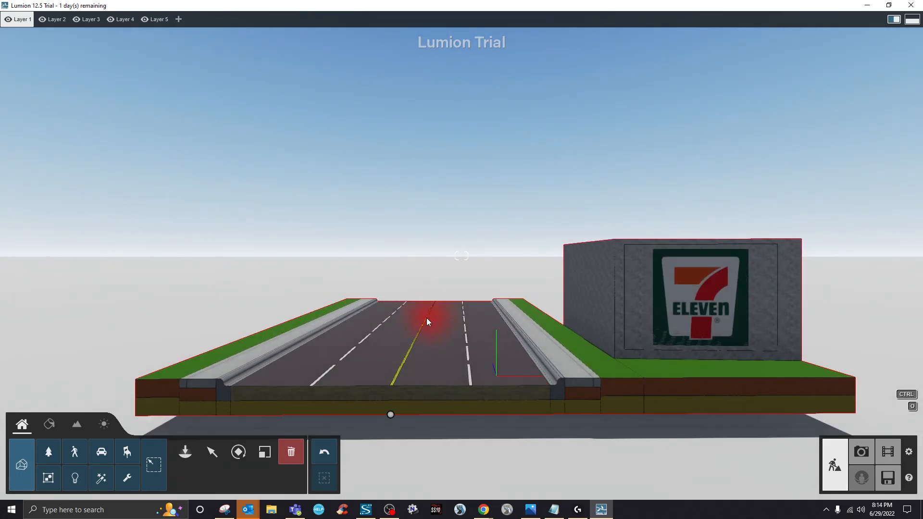
key("s")
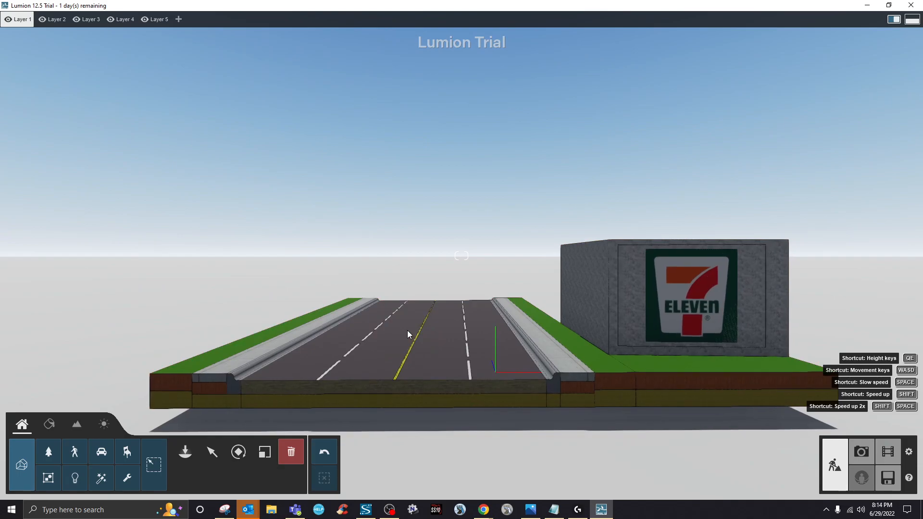
key("s")
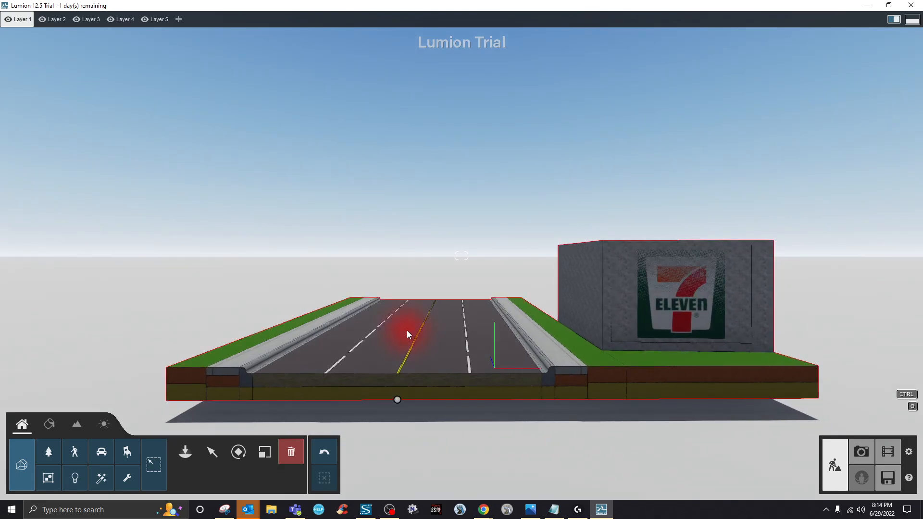
key("s")
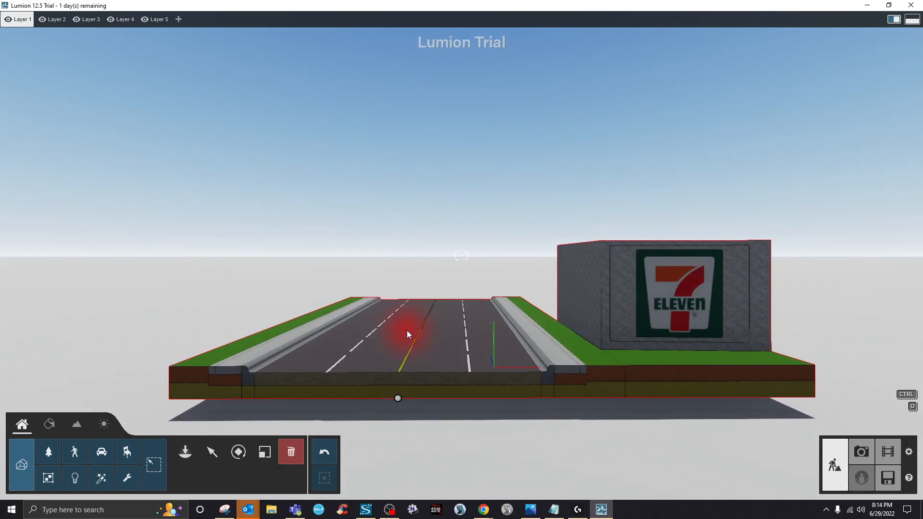
key("w")
key("s")
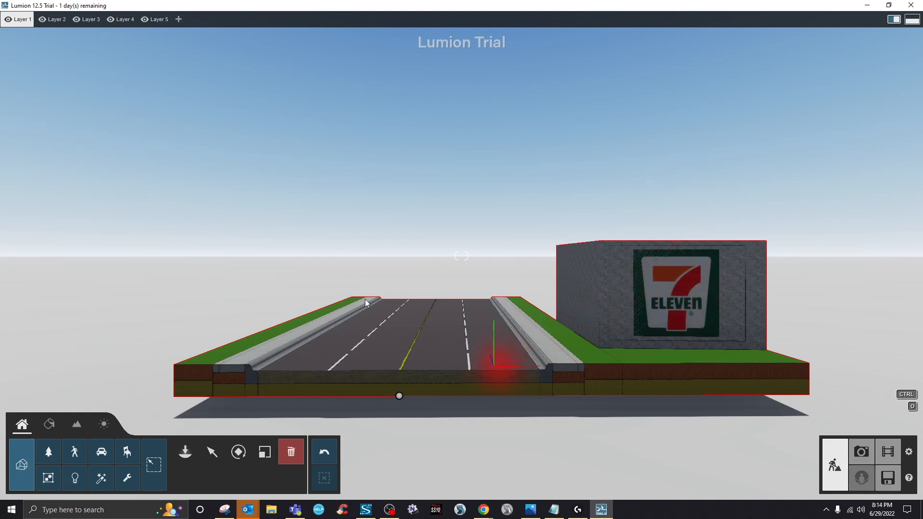
- Save the Lumion project to the Desktop folder under the file name lol
left_click(868, 6)
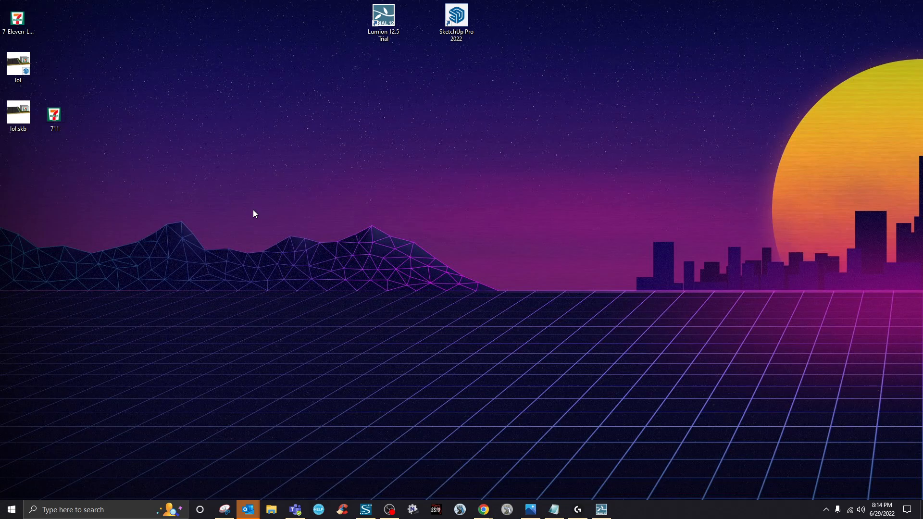
left_click(601, 510)
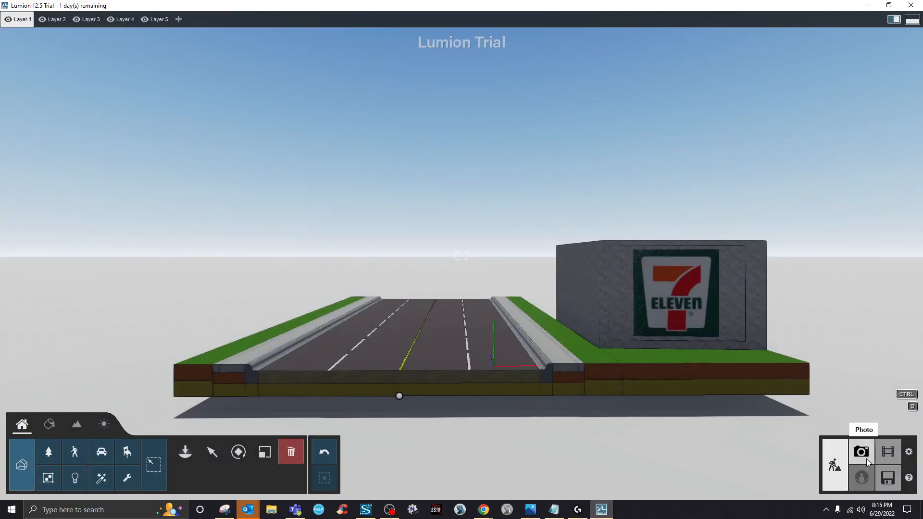
left_click(889, 478)
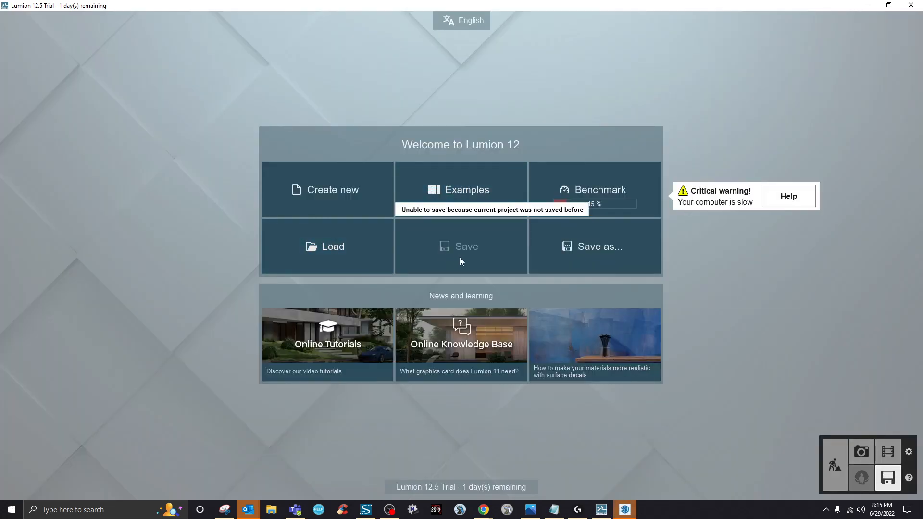
left_click(553, 254)
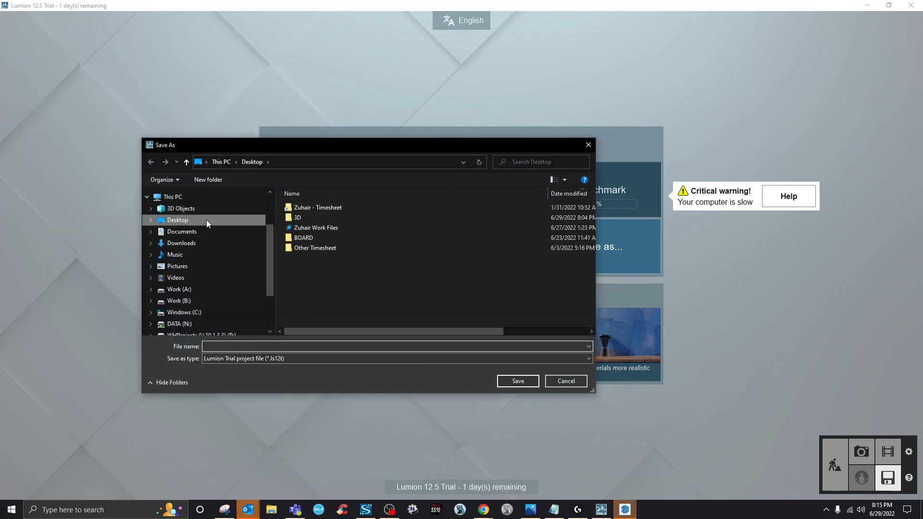
type("lol")
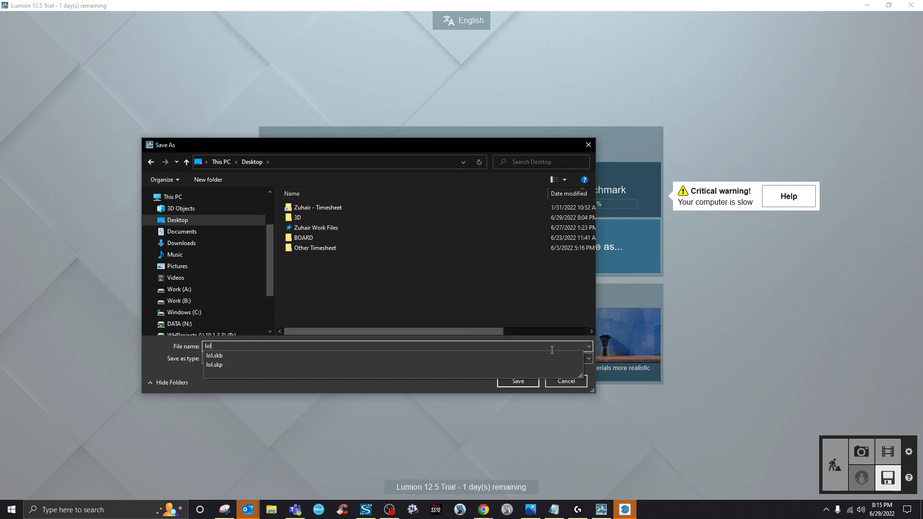
left_click(462, 296)
left_click(519, 382)
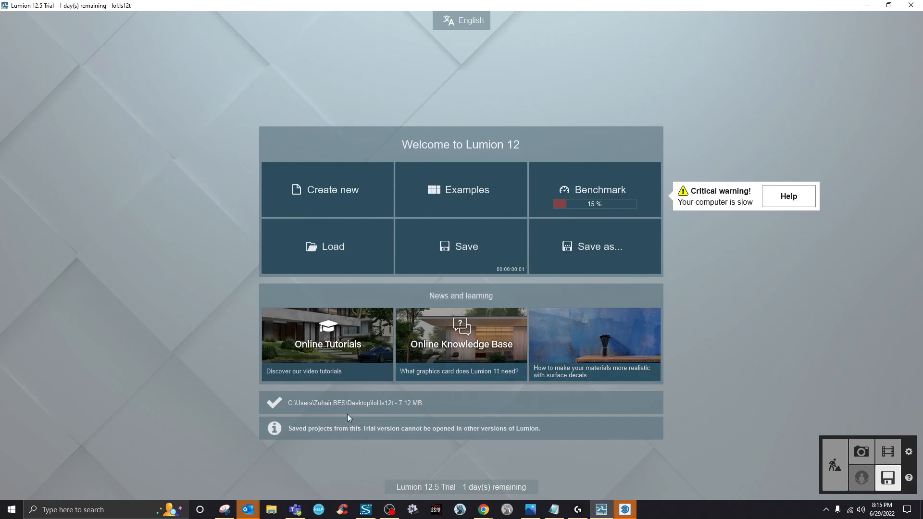
- Switch to SketchUp and orbit around the 7-Eleven building to view its logo wall and roof from above
left_click(867, 6)
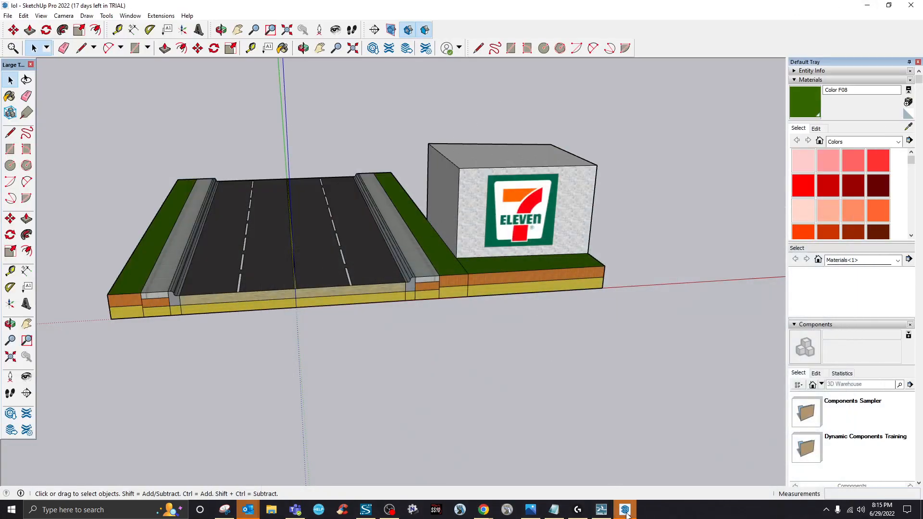
scroll(502, 206, "up", 4)
left_click(486, 204)
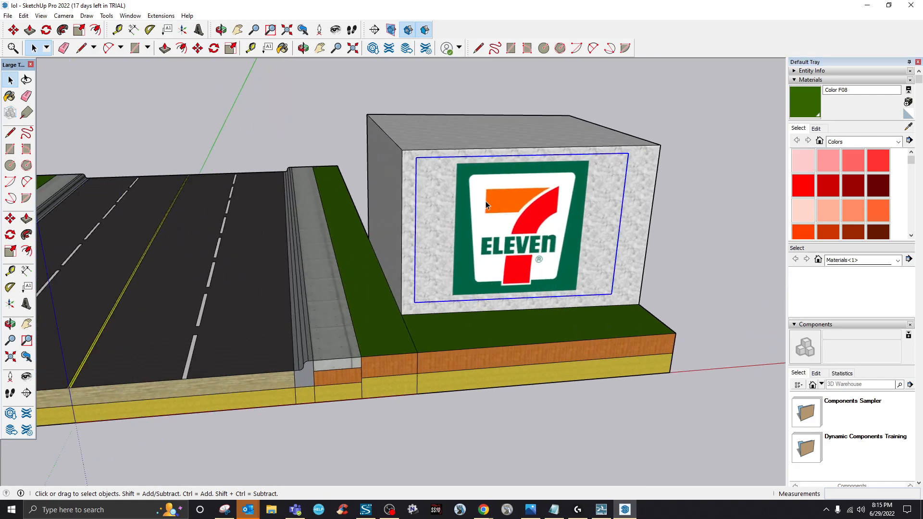
scroll(538, 152, "up", 3)
scroll(448, 172, "up", 3)
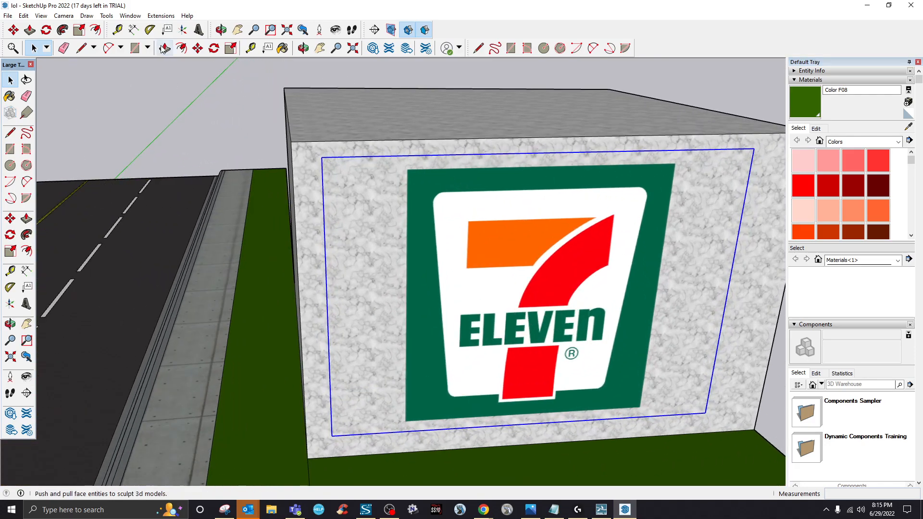
left_click(303, 49)
left_click_drag(405, 96, 202, 295)
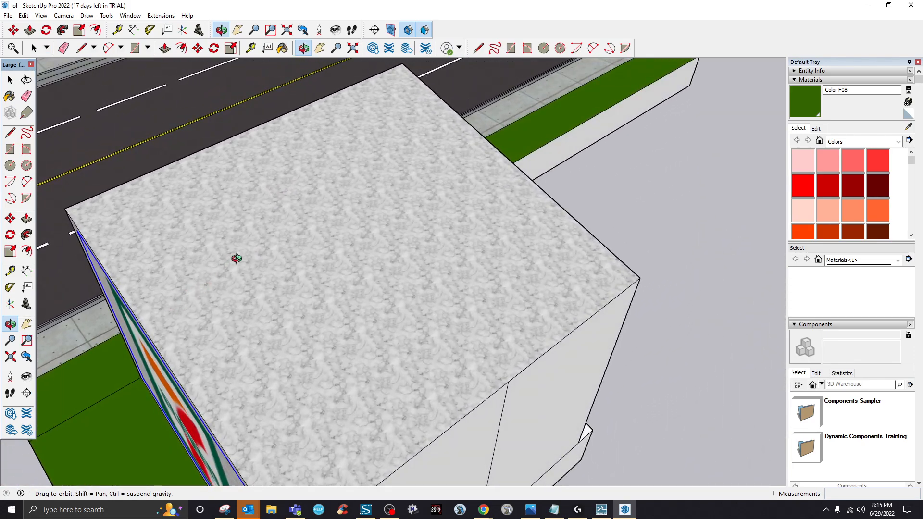
left_click_drag(356, 217, 367, 216)
left_click_drag(249, 301, 367, 250)
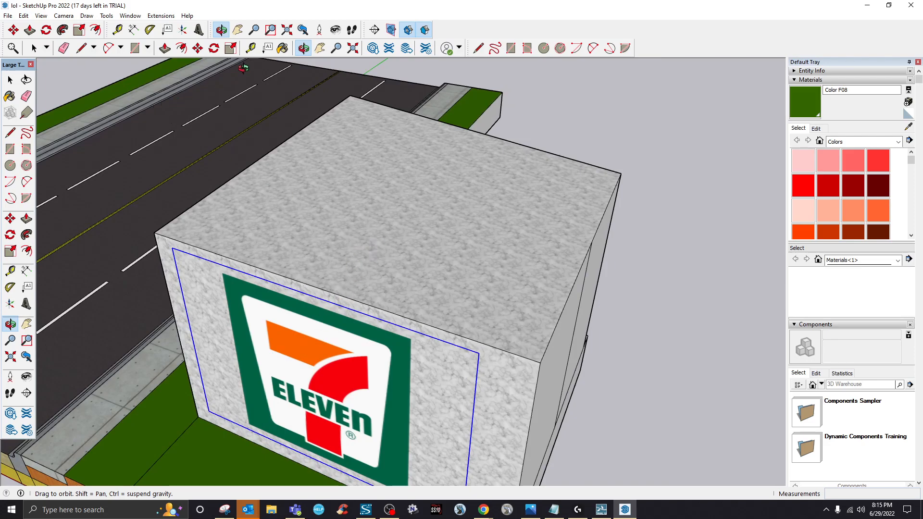
- Try to Push/Pull the building's front wall behind the 7-Eleven logo
left_click(165, 48)
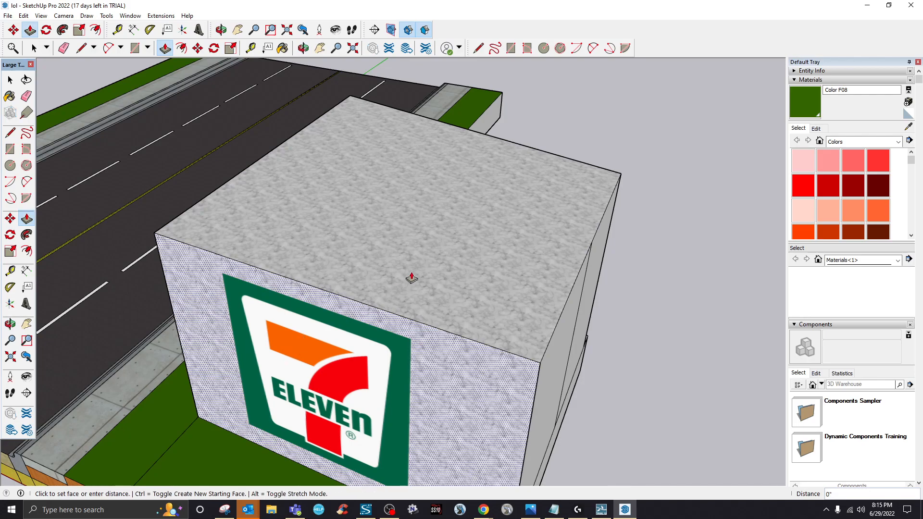
left_click(373, 344)
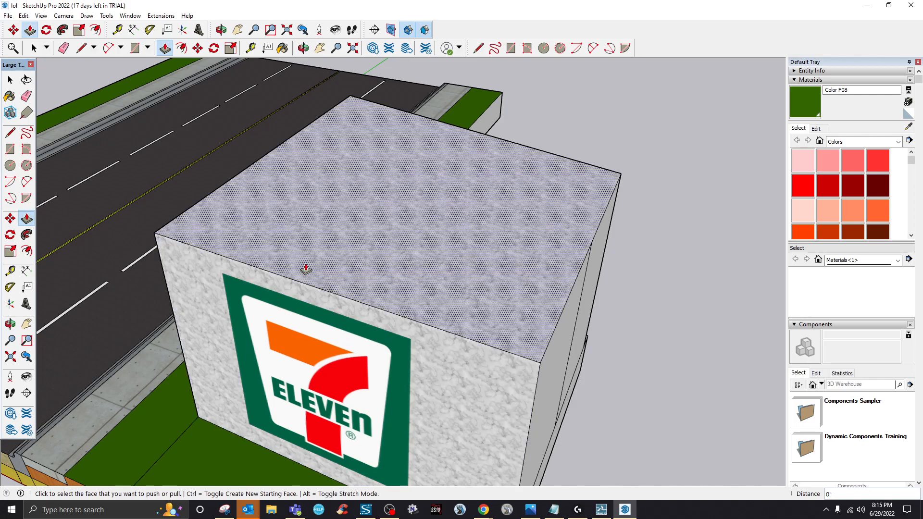
left_click(34, 48)
left_click(355, 397)
left_click_drag(352, 393, 380, 354)
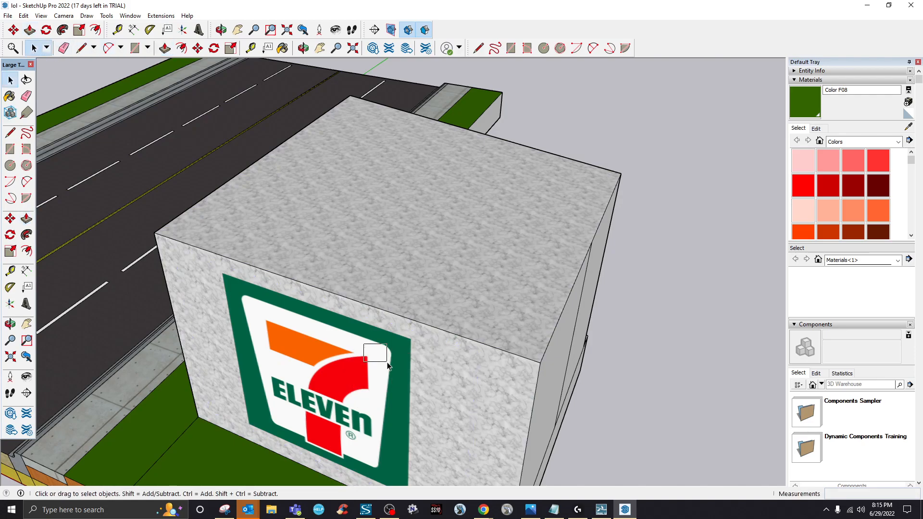
- Delete the 7-Eleven logo image from the building's front wall
scroll(575, 271, "down", 4)
scroll(414, 396, "up", 5)
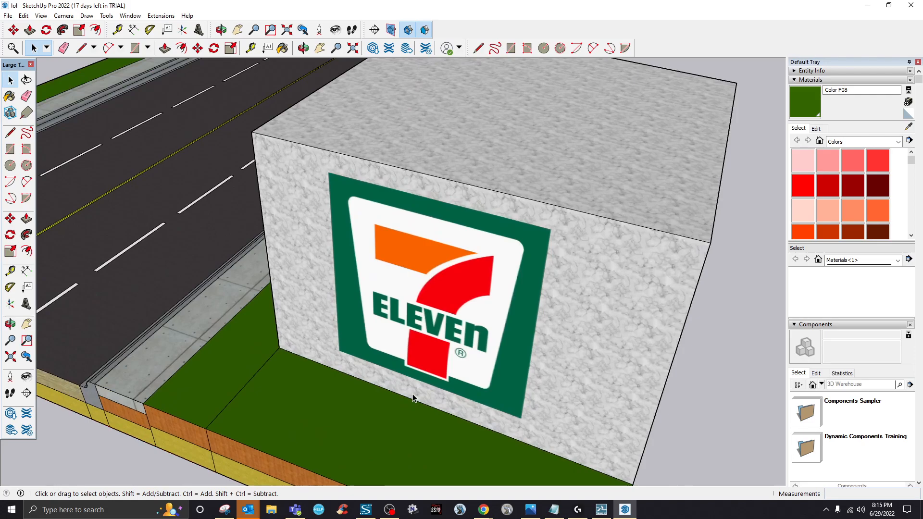
left_click(456, 264)
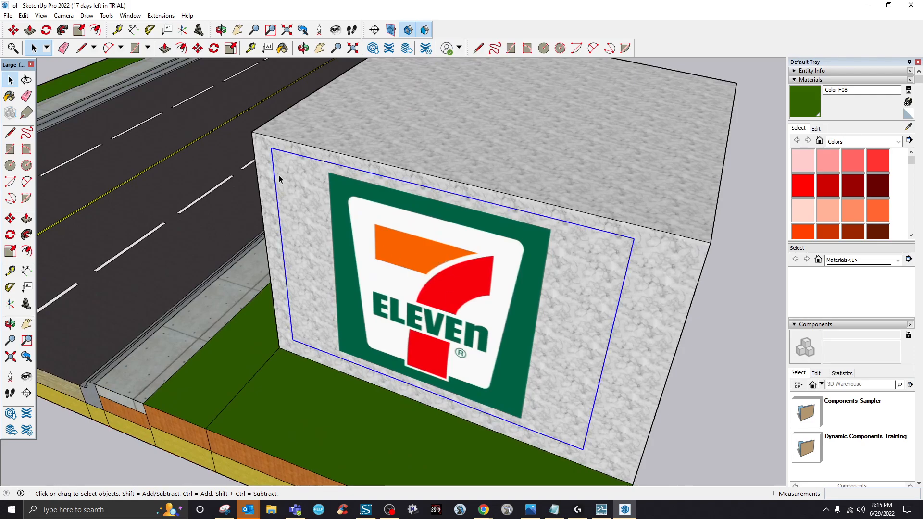
key("Delete")
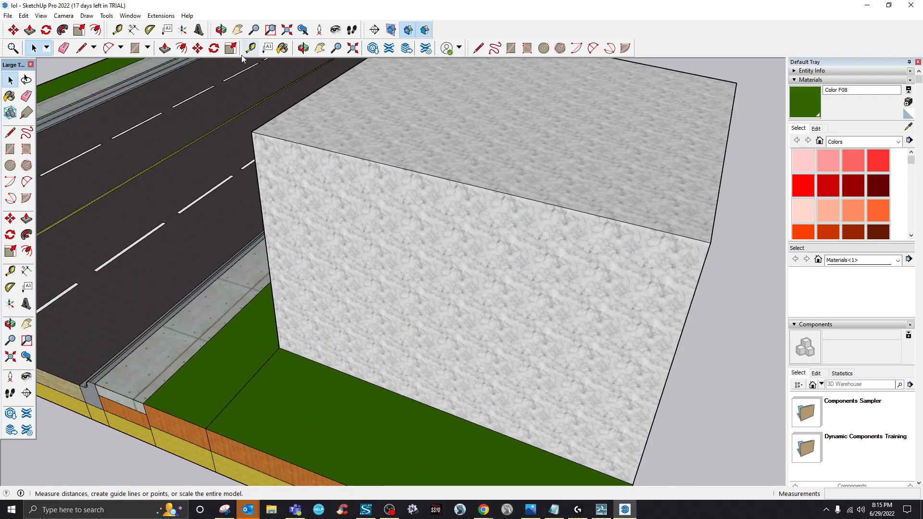
- Draw two vertical lines about 19' 8" long on the front wall, one near each side, from roof edge to grass
left_click(81, 48)
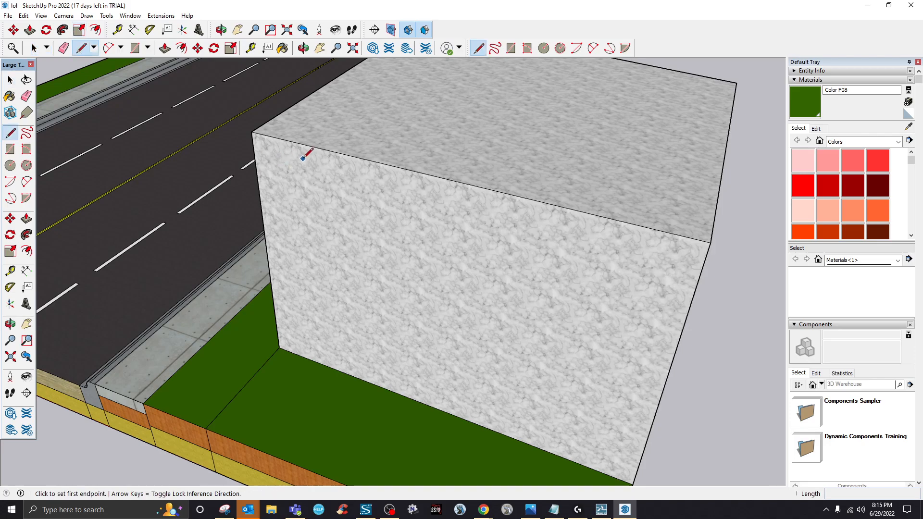
left_click(317, 148)
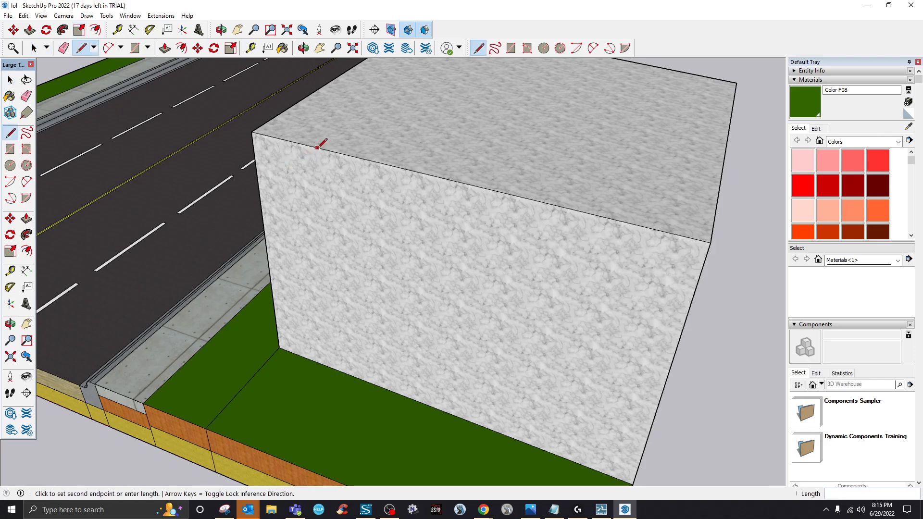
left_click(321, 364)
left_click(631, 224)
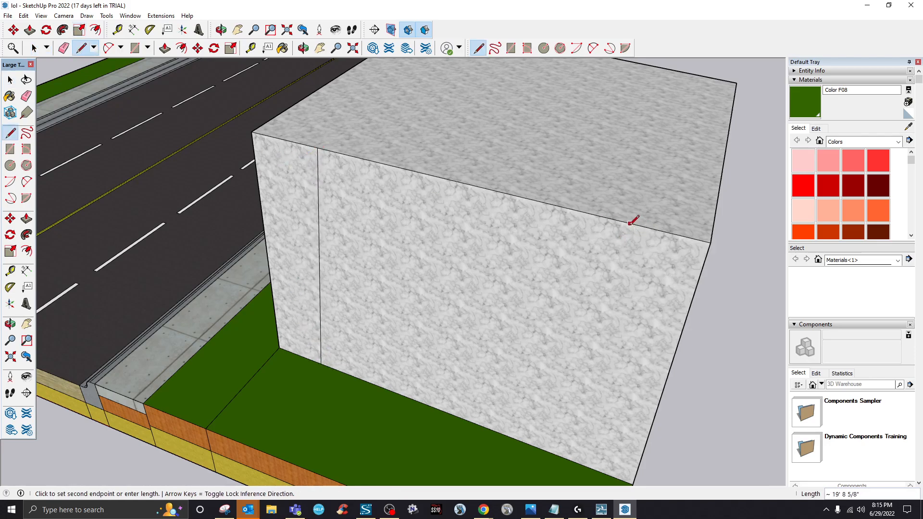
left_click(574, 461)
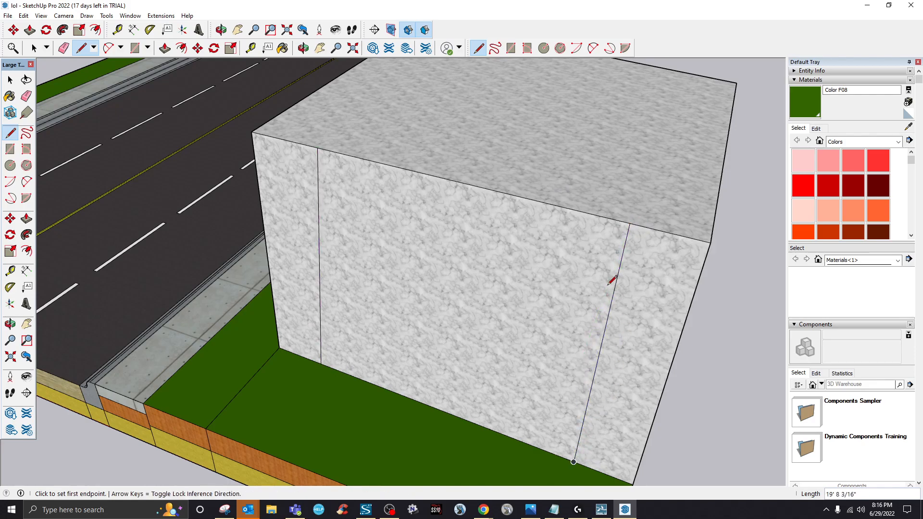
- Push/Pull the middle section of the building's front wall outward by about 6 7/16"
left_click(165, 48)
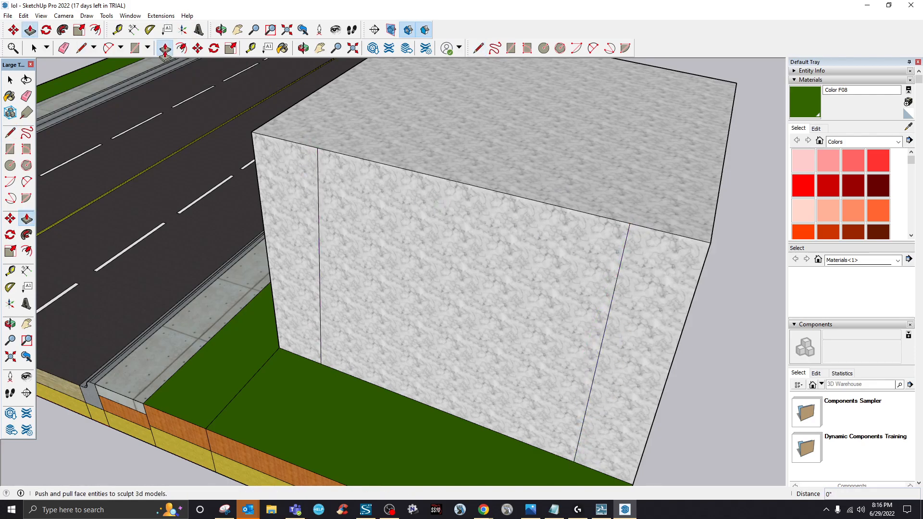
left_click(503, 270)
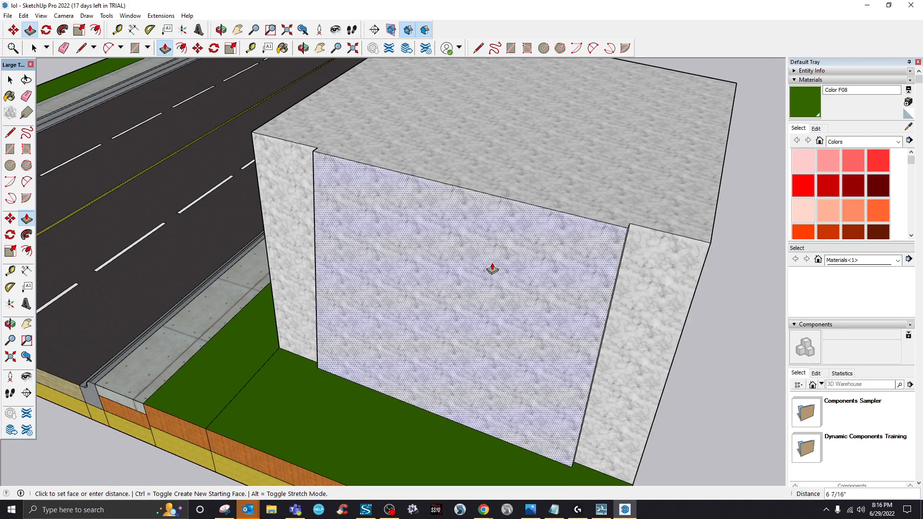
left_click(491, 268)
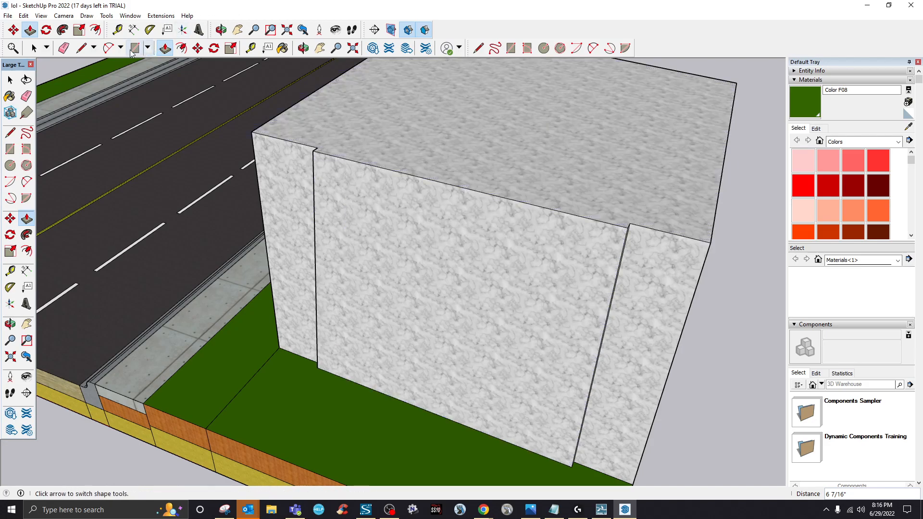
- Draw a line about 20' 1 9/16" long on the roof along the raised wall panel's back edge, between the two side walls
left_click(81, 49)
left_click(318, 147)
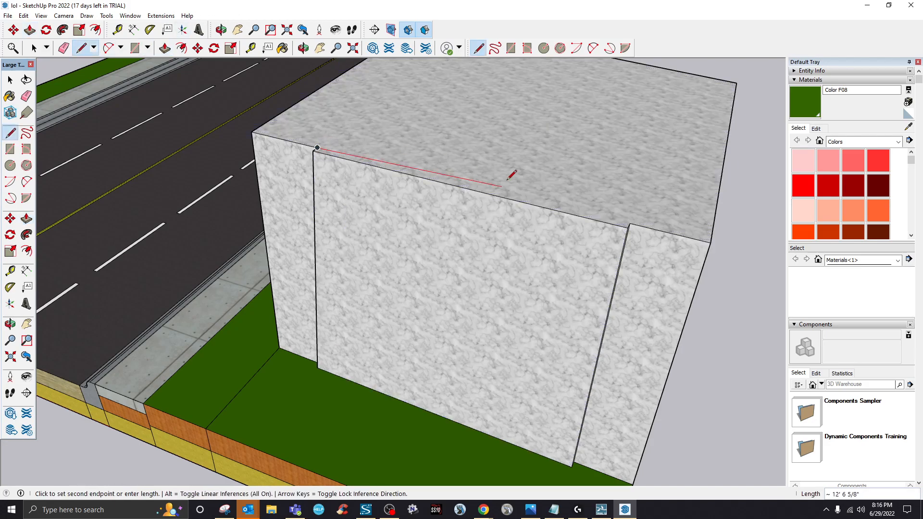
left_click(629, 224)
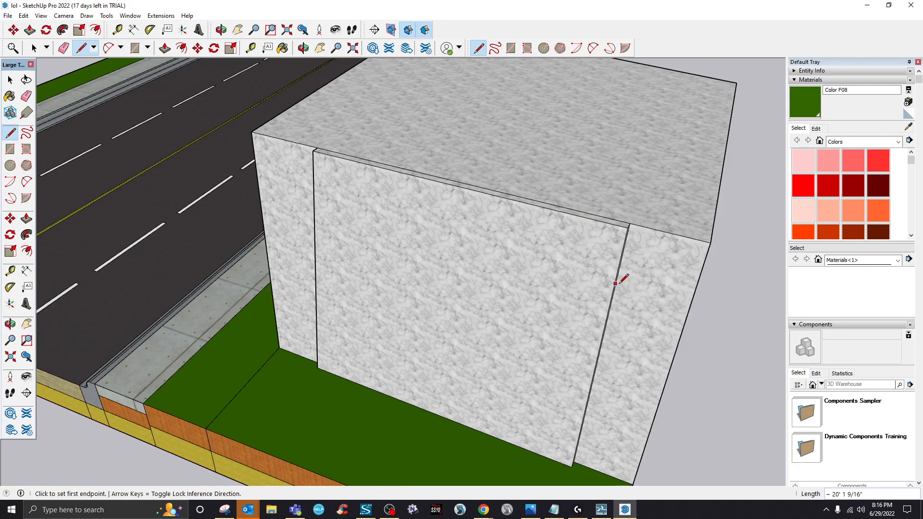
- Import the 711 file from the Desktop as an image and place it on the raised front wall panel
scroll(290, 176, "up", 3)
left_click(303, 48)
left_click_drag(317, 197, 579, 260)
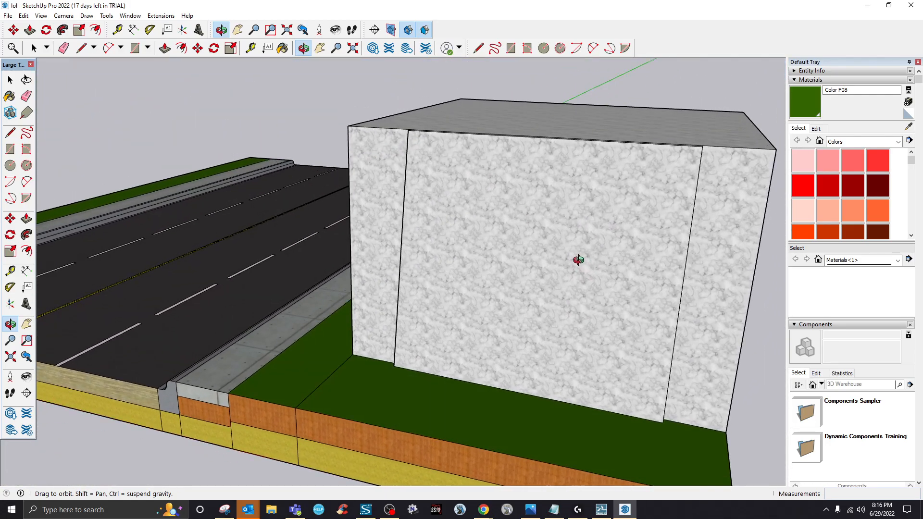
left_click(8, 18)
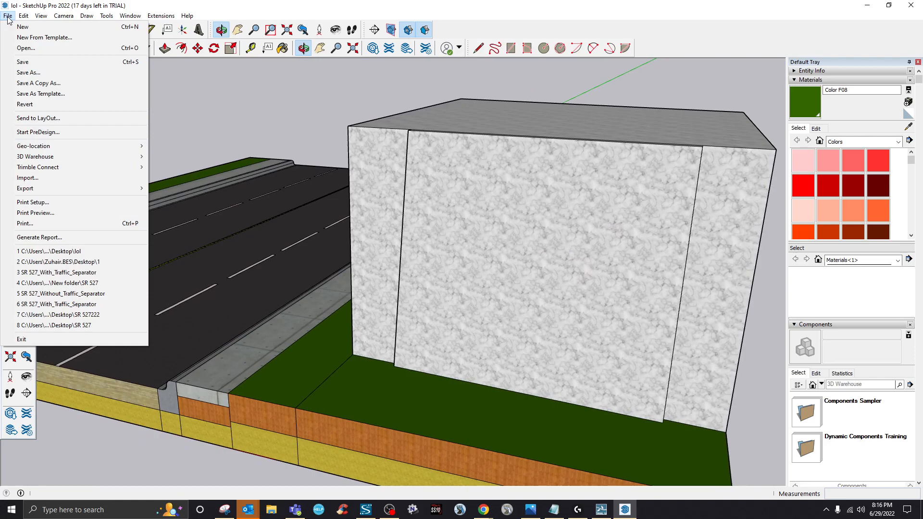
left_click(34, 183)
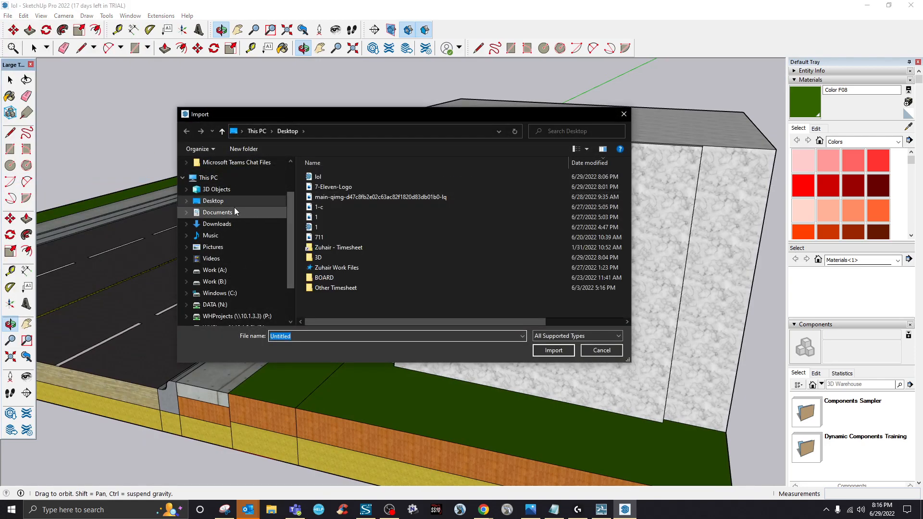
left_click(321, 237)
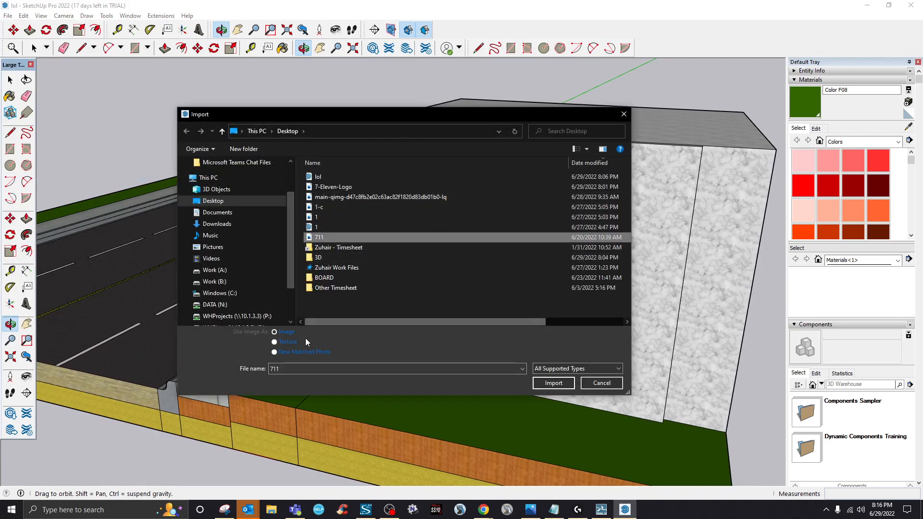
left_click(554, 383)
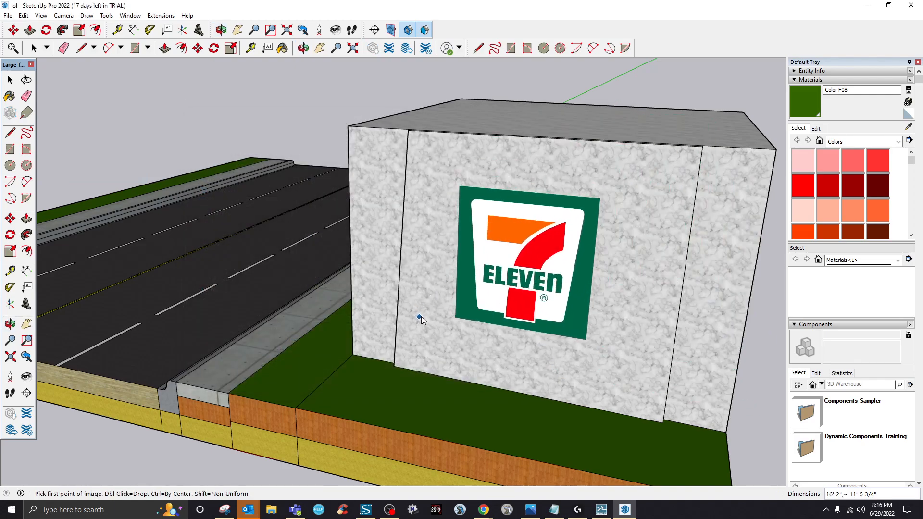
left_click(405, 294)
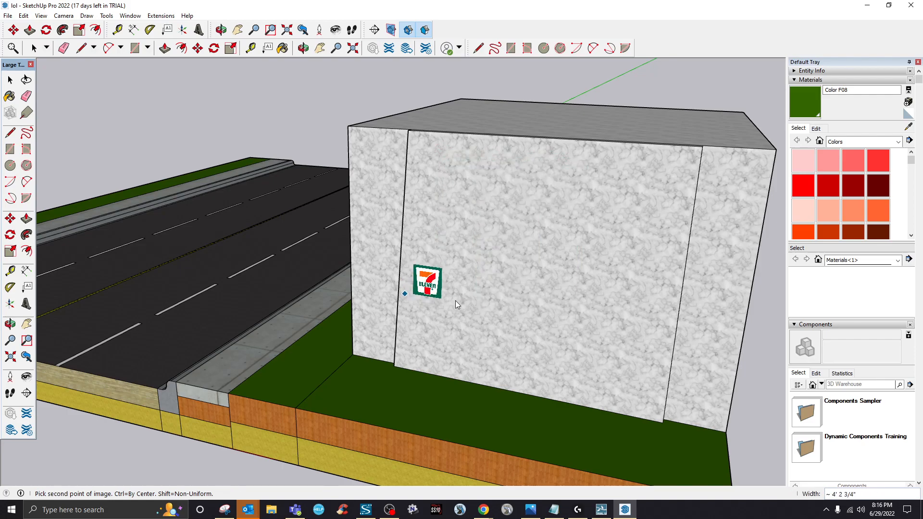
left_click(629, 236)
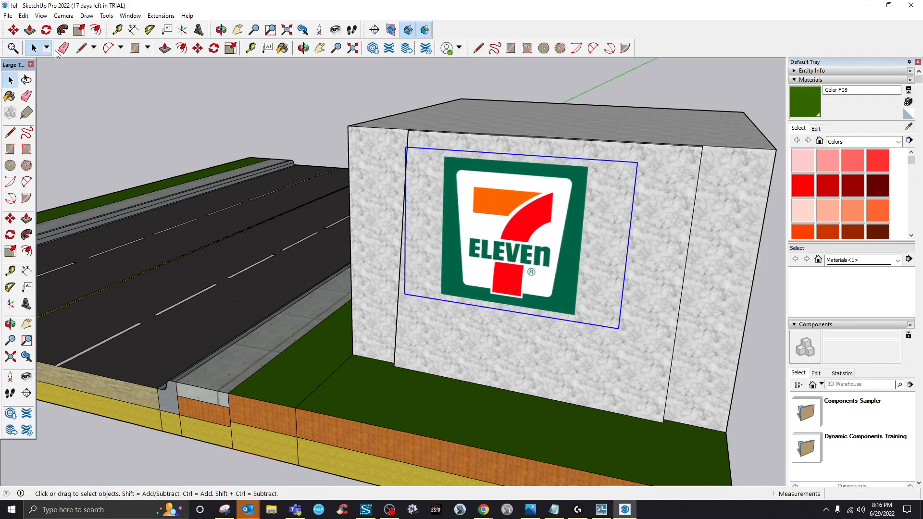
- Move the 7-Eleven logo image so its upper-left corner meets the upper-left corner of the raised wall panel
left_click_drag(525, 218, 555, 259)
left_click(537, 198)
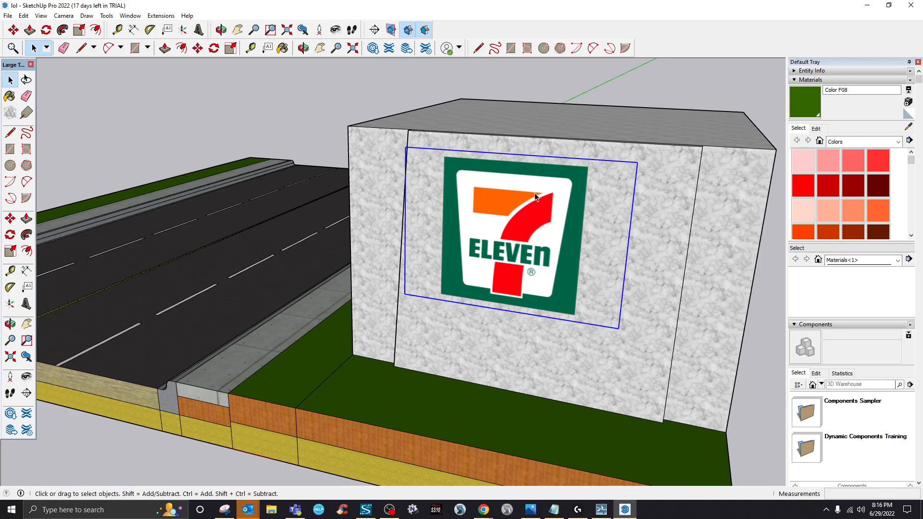
left_click(197, 48)
left_click(484, 185)
left_click(499, 226)
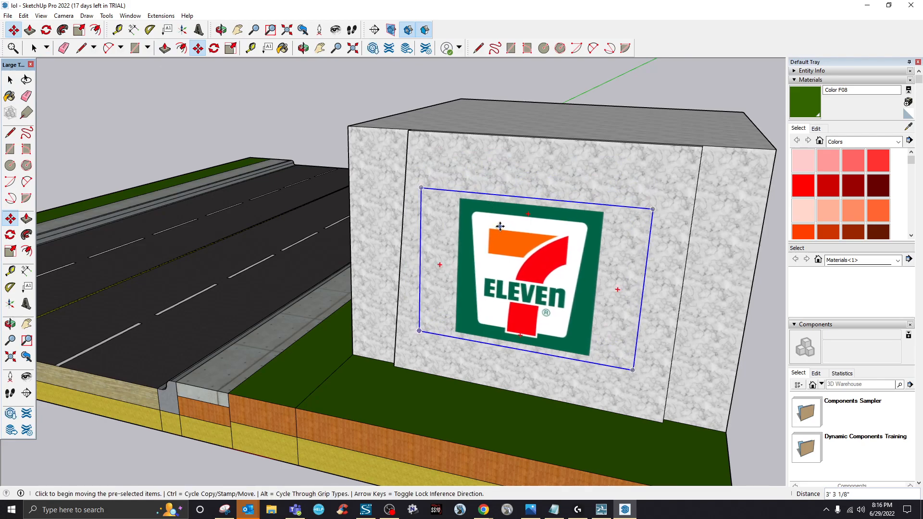
left_click(421, 187)
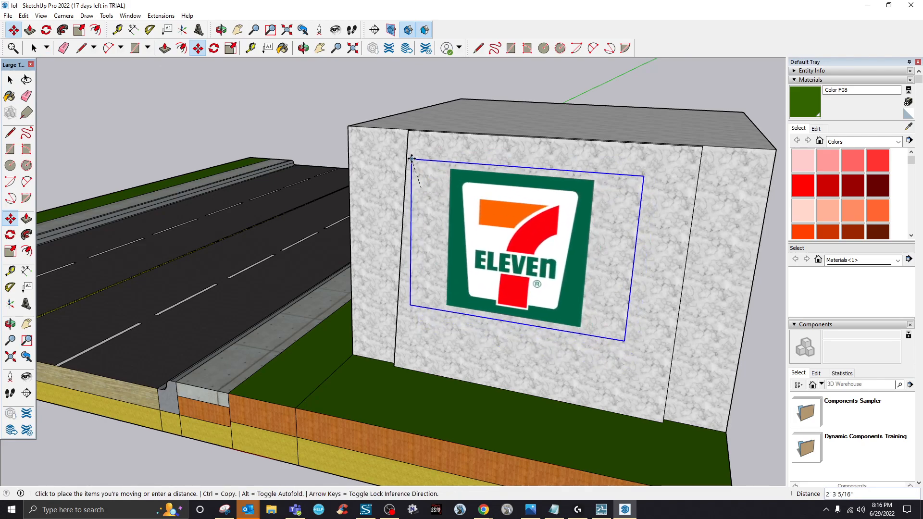
left_click(408, 130)
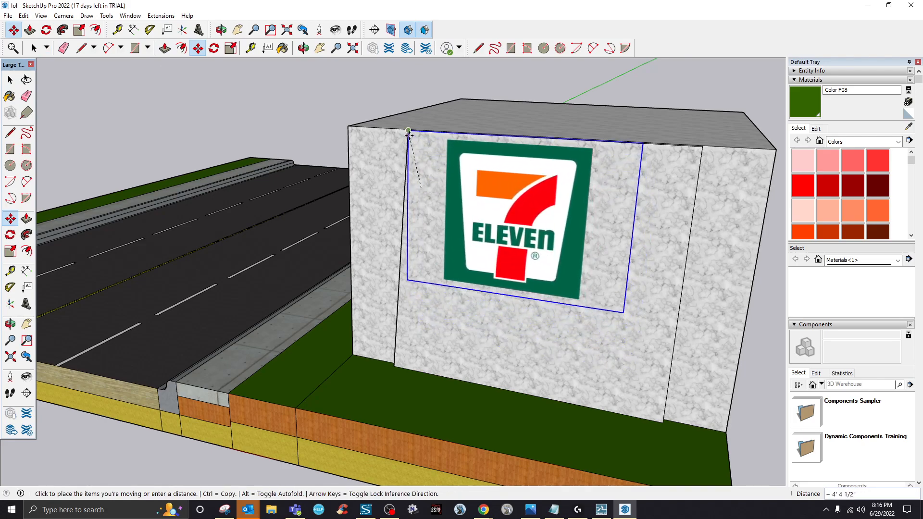
left_click(624, 312)
left_click(623, 312)
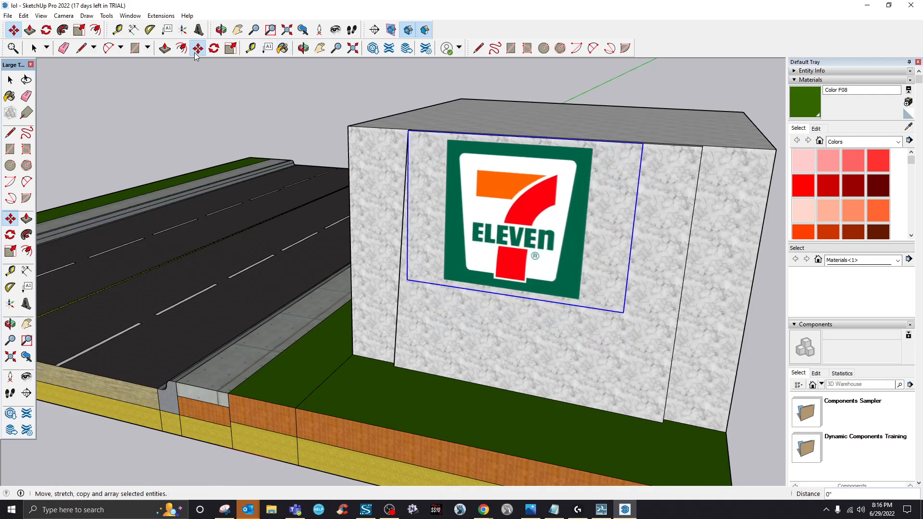
- Scale the 7-Eleven logo image by its corners so that it spans the width of the raised wall panel
left_click(232, 53)
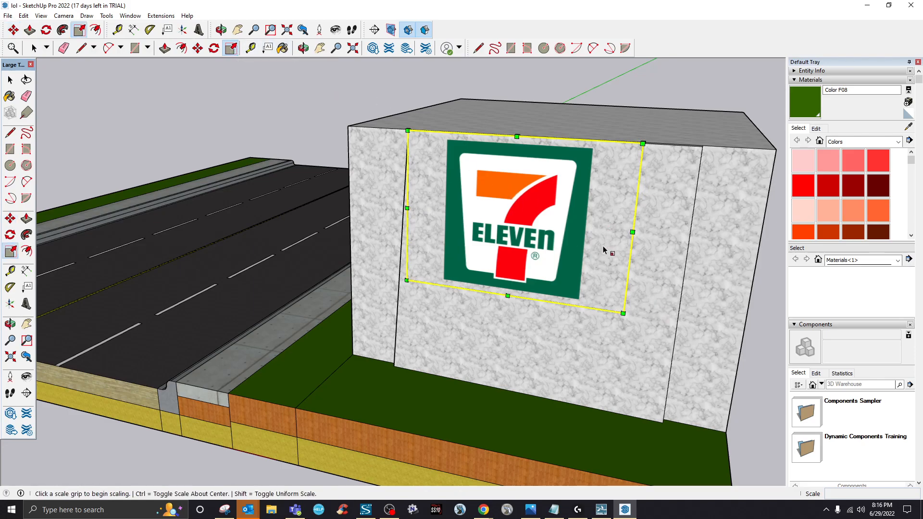
left_click_drag(623, 313, 673, 355)
mouse_move(528, 329)
left_mouse_down()
mouse_move(527, 363)
mouse_move(529, 330)
left_mouse_up()
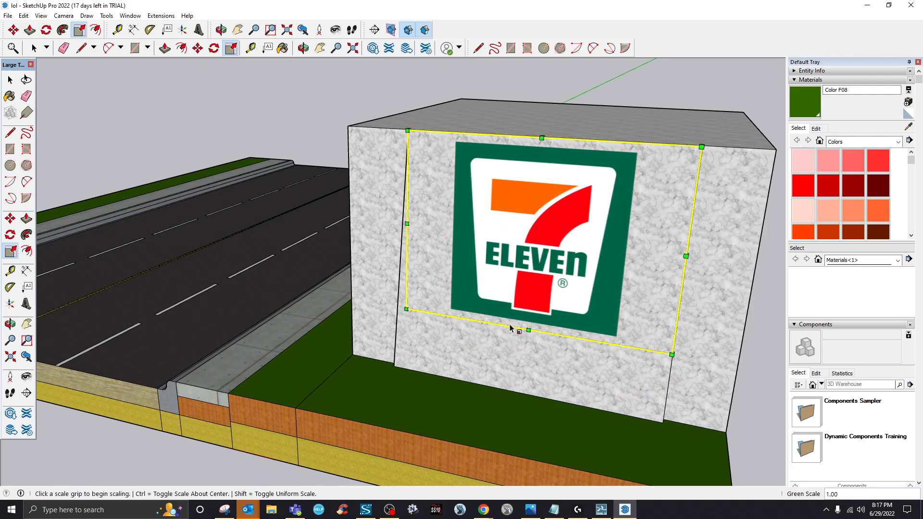
left_click_drag(407, 309, 403, 311)
left_click_drag(405, 131, 406, 132)
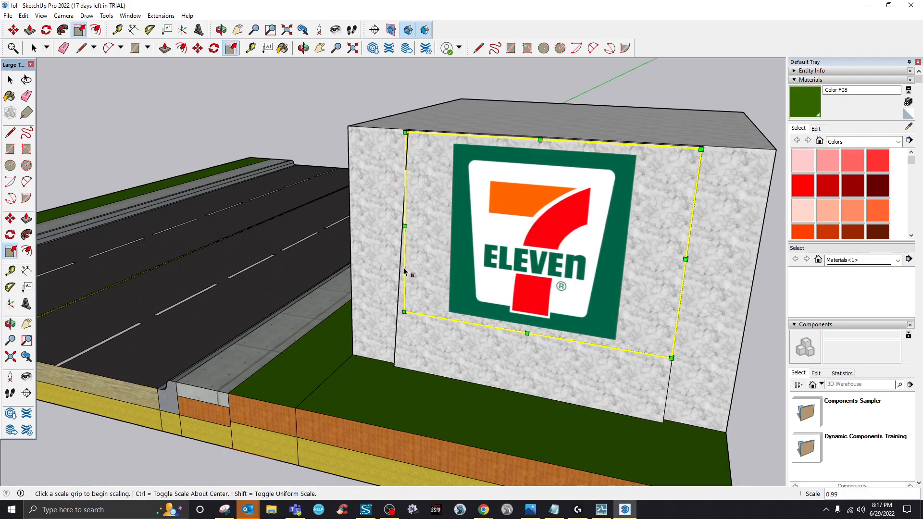
- Orbit out to view the whole road and building, save the lol model, and close SketchUp
left_click(303, 48)
mouse_move(394, 252)
left_mouse_down()
mouse_move(634, 312)
mouse_move(670, 295)
mouse_move(532, 267)
mouse_move(601, 225)
mouse_move(386, 251)
left_mouse_up()
left_click_drag(558, 234, 418, 243)
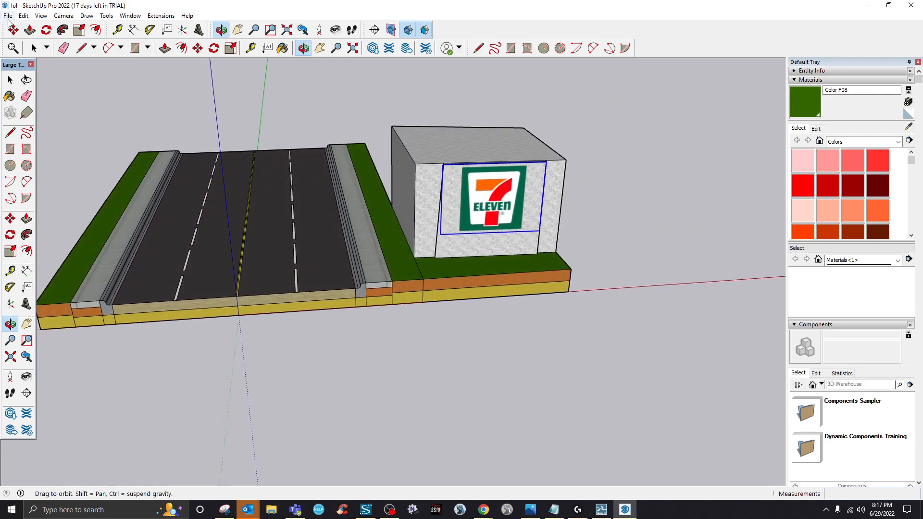
left_click(8, 17)
left_click(34, 62)
left_click(908, 6)
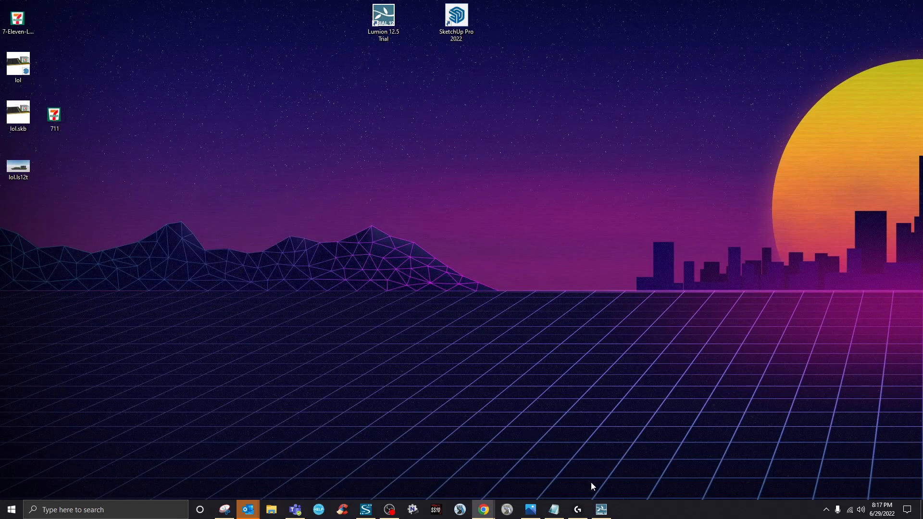
- Switch to Lumion, return to build mode, and reload the imported lol model with its latest changes
left_click(601, 509)
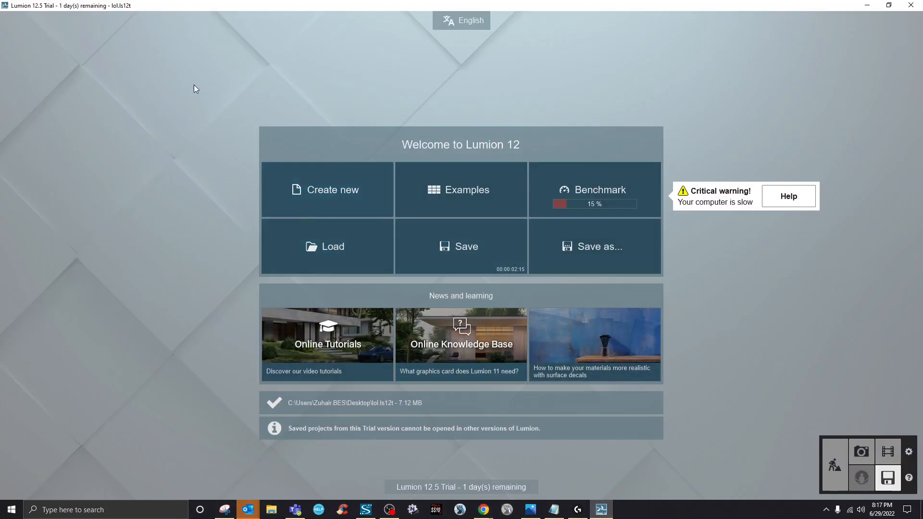
left_click(837, 464)
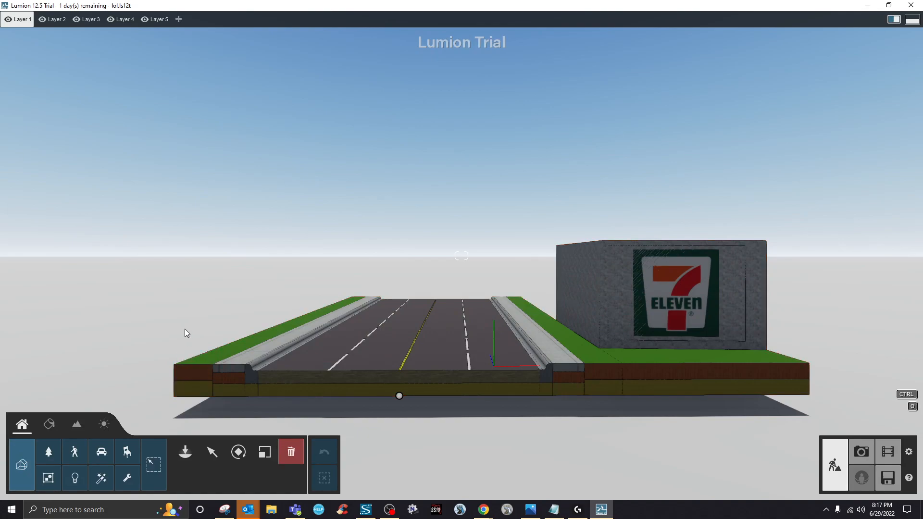
left_click(211, 454)
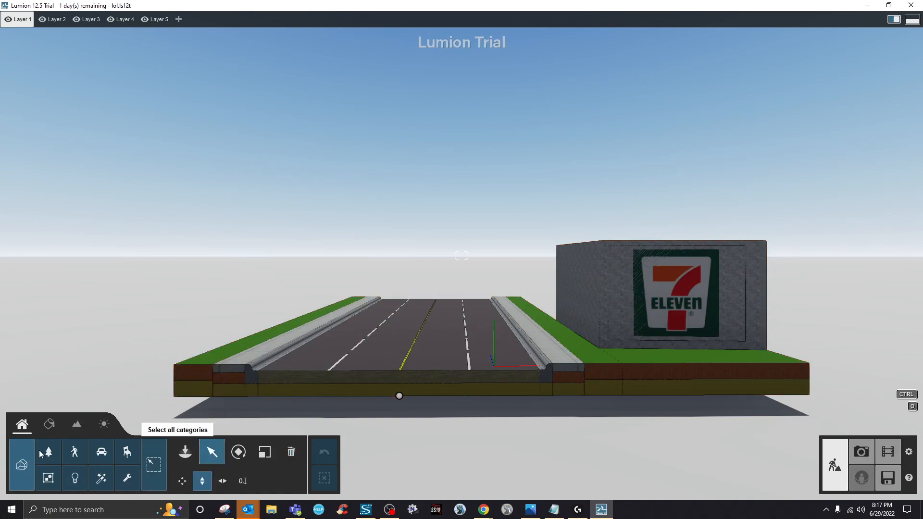
left_click(23, 462)
left_click(211, 452)
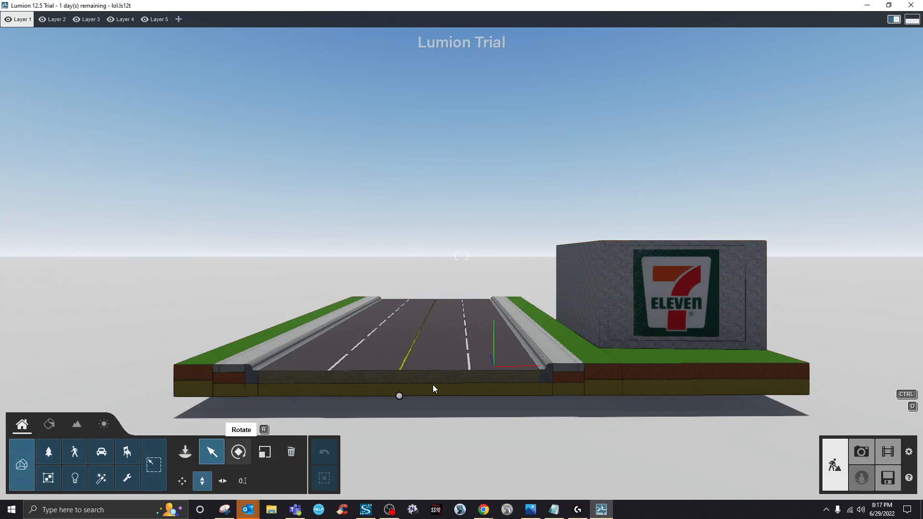
left_click(430, 387)
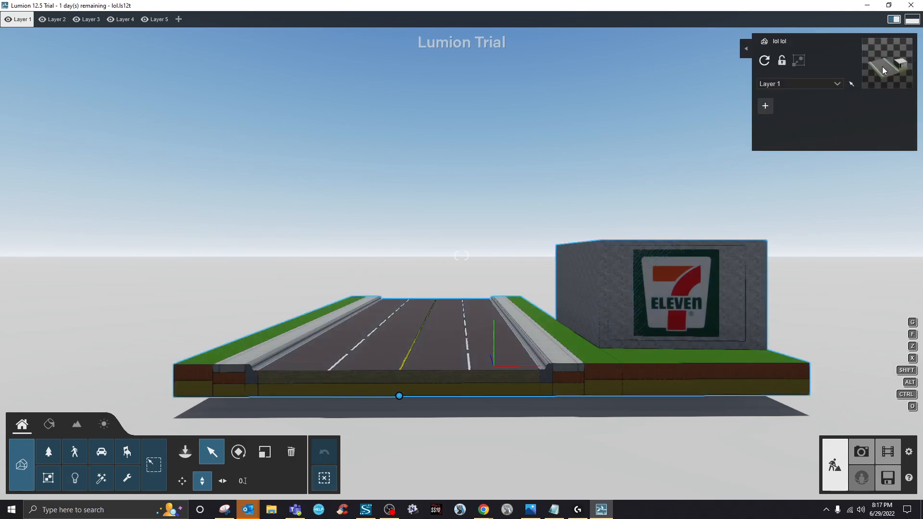
left_click(766, 62)
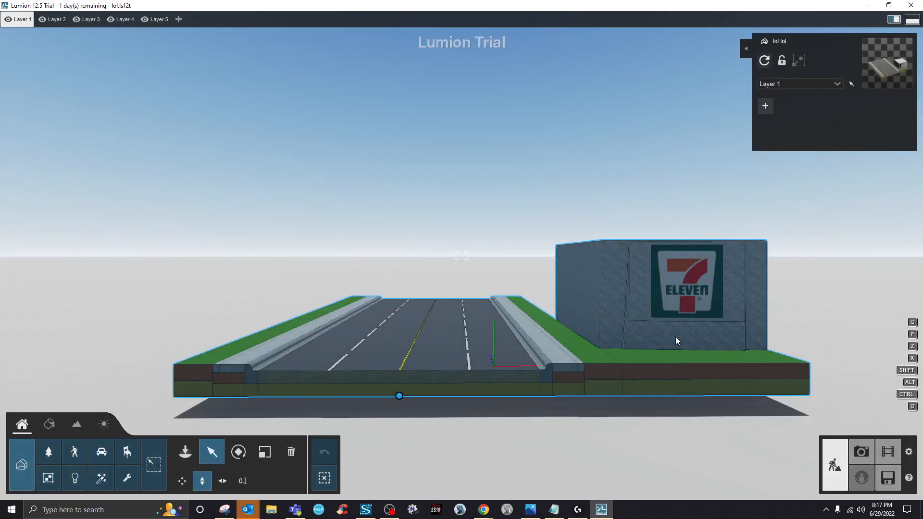
- Move the camera back and forth to examine how the 7-Eleven logo renders on the building's front wall
left_click(698, 264)
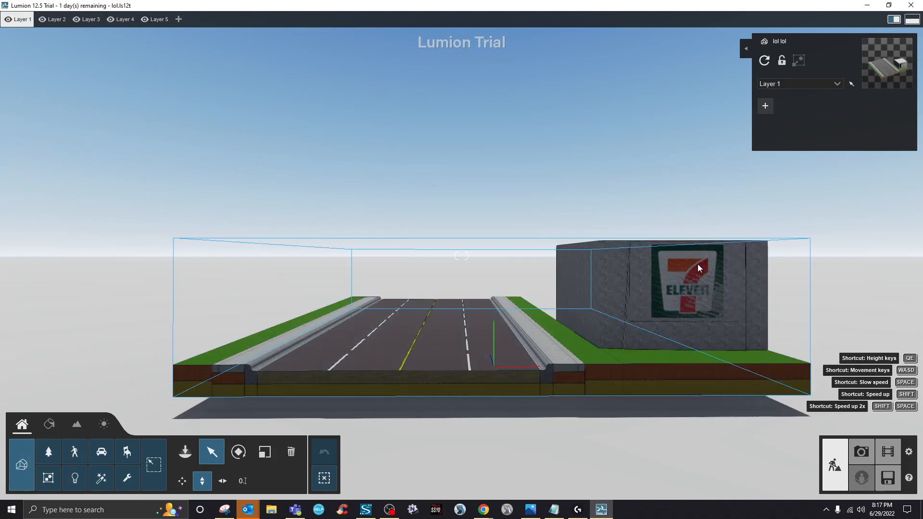
key("s")
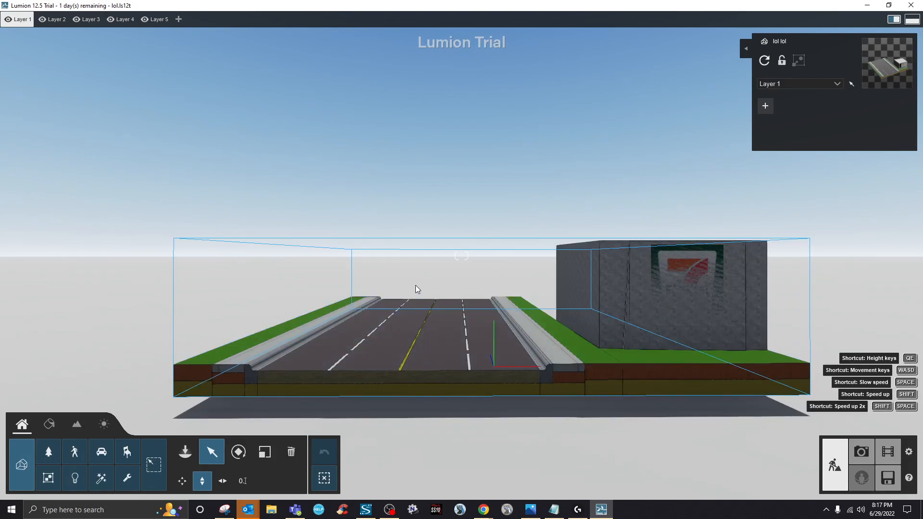
key("s")
key("w")
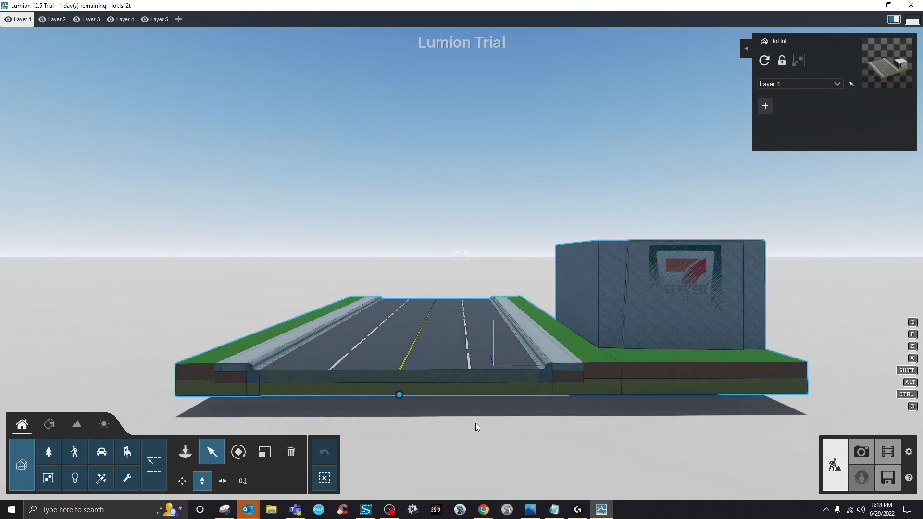
key("s")
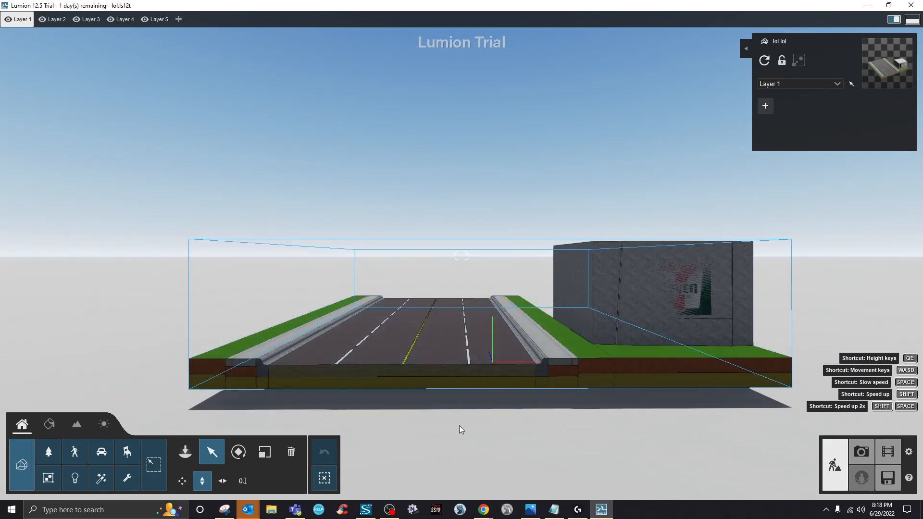
key("s")
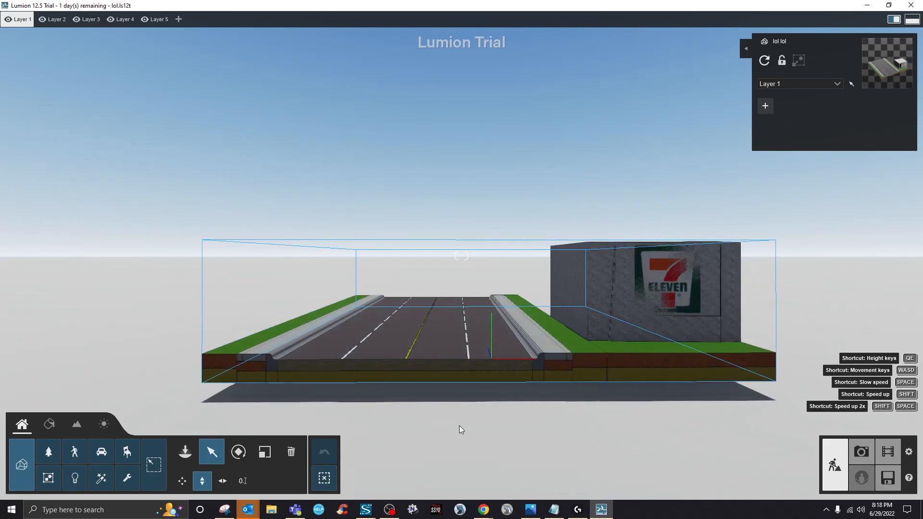
key("w")
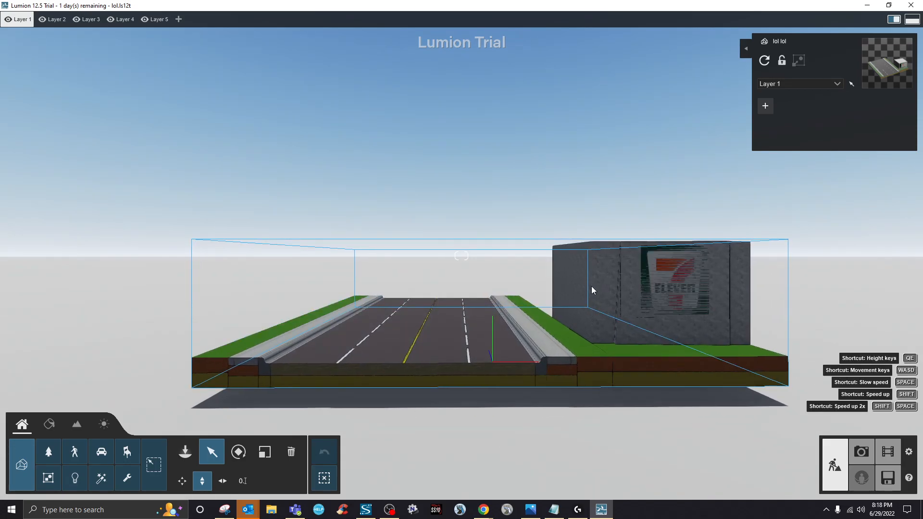
key("w")
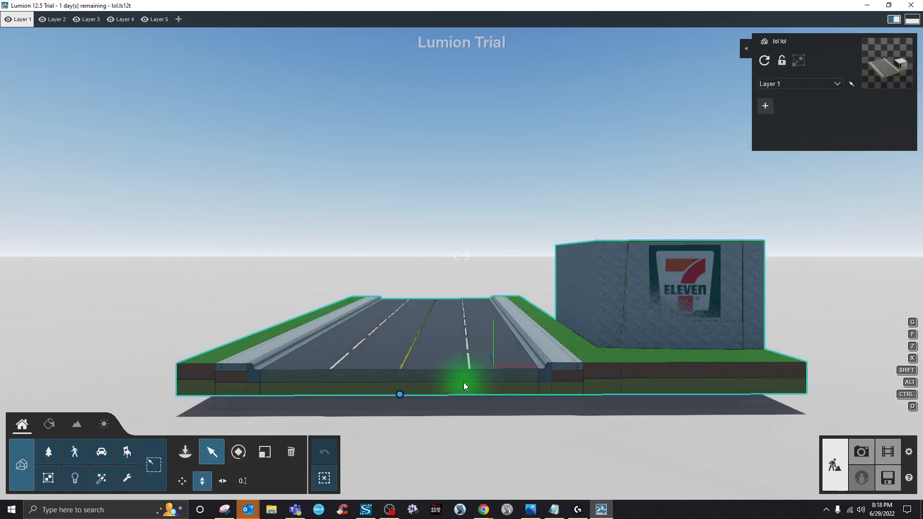
- Reload the lol model, lower the sun toward the horizon and turn it southwest to light the building's front
left_click(765, 61)
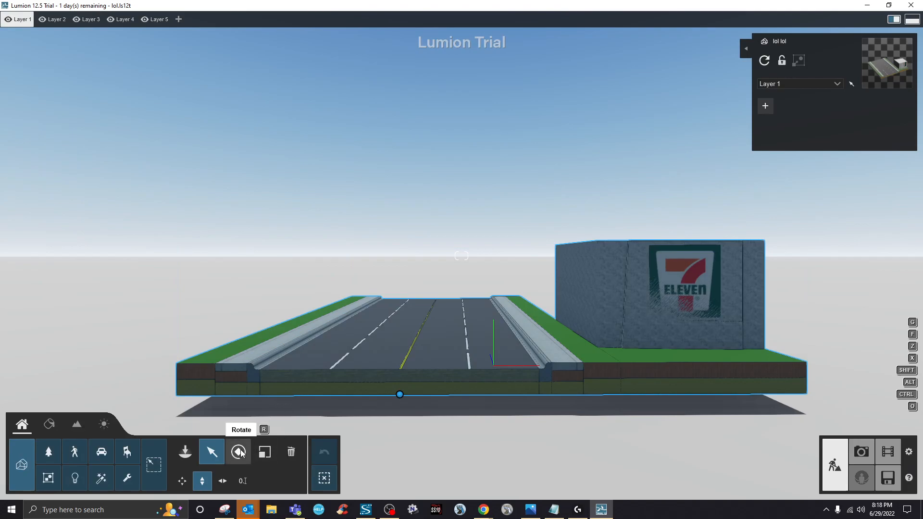
left_click(104, 424)
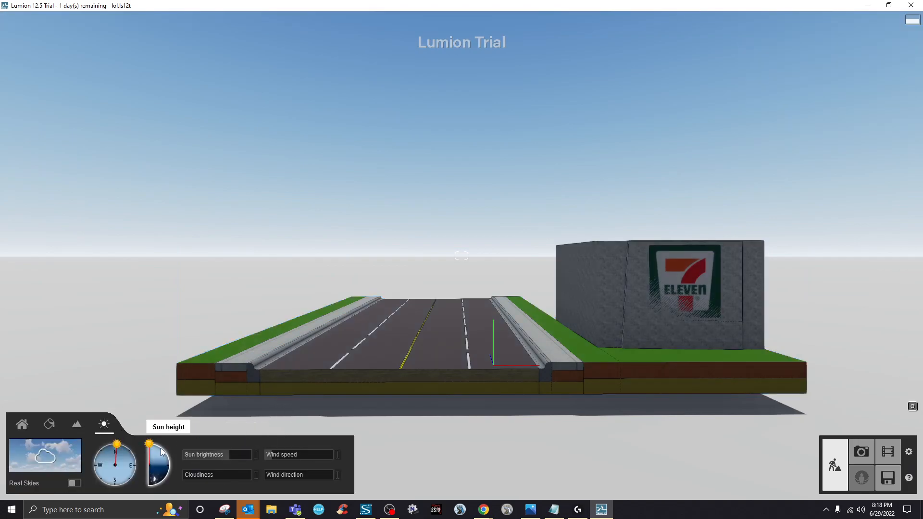
left_click_drag(151, 449, 167, 464)
left_click_drag(118, 448, 112, 475)
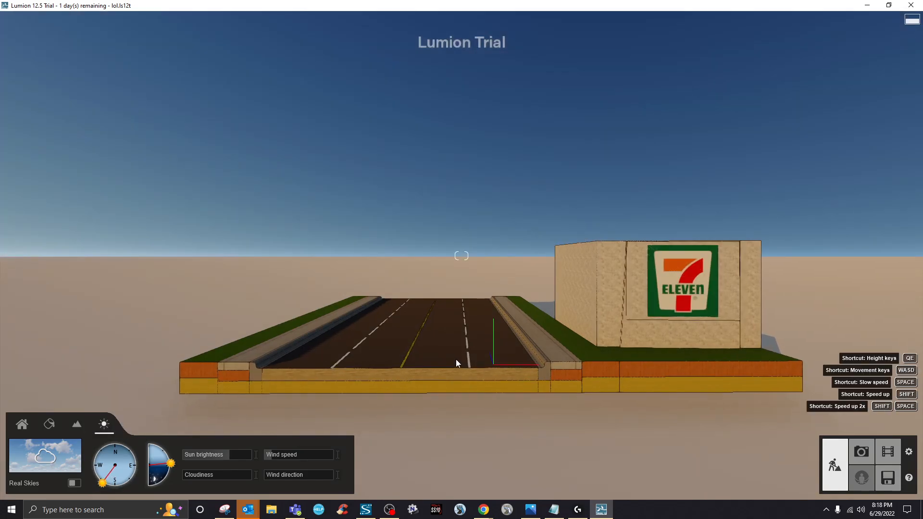
key("w")
key("s")
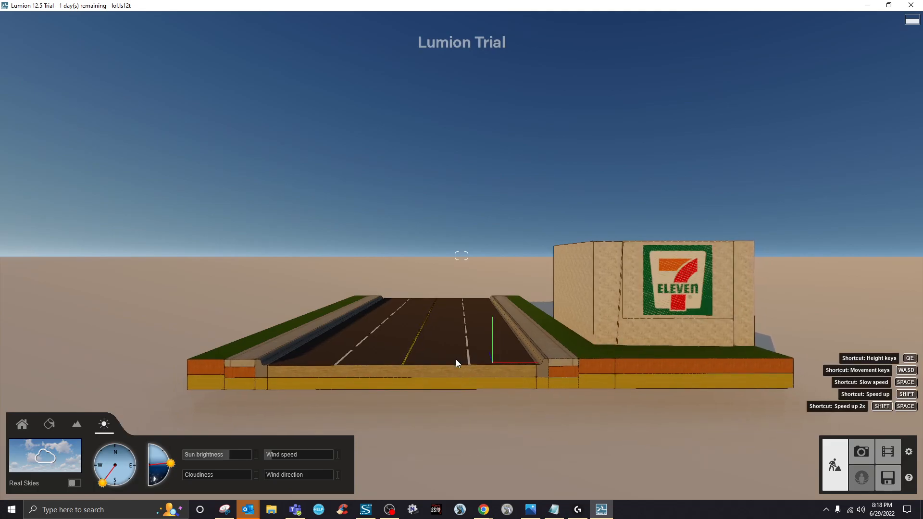
right_click(568, 365)
right_click(568, 365)
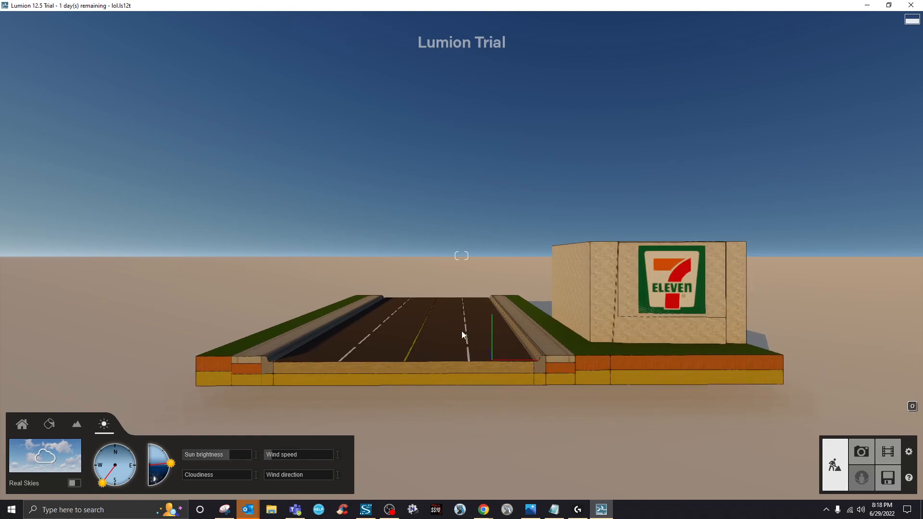
- Place Acacia3 RT trees along the grass strip left of the road and on the far part of the right strip
left_click(22, 425)
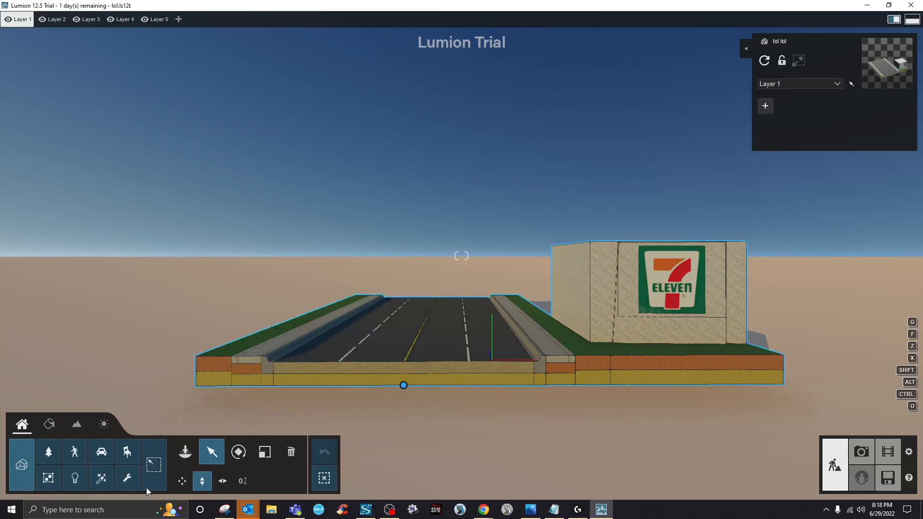
left_click(51, 454)
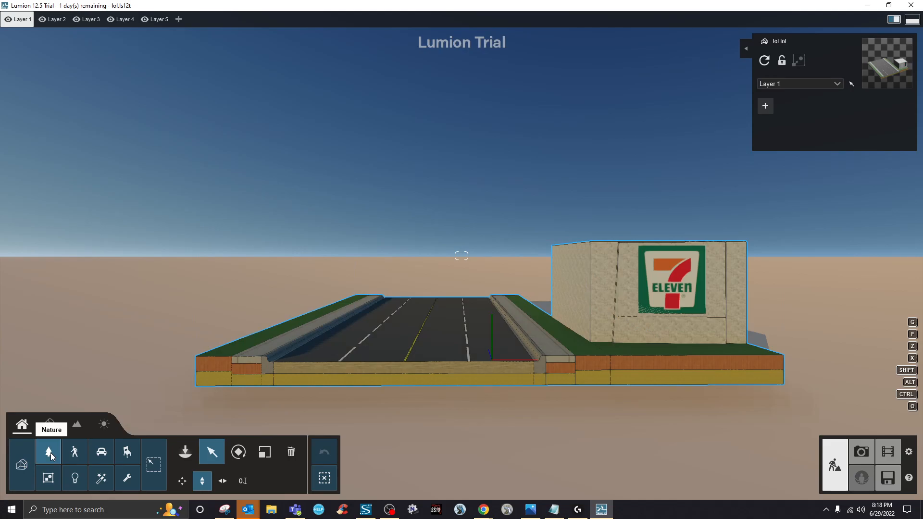
left_click(51, 452)
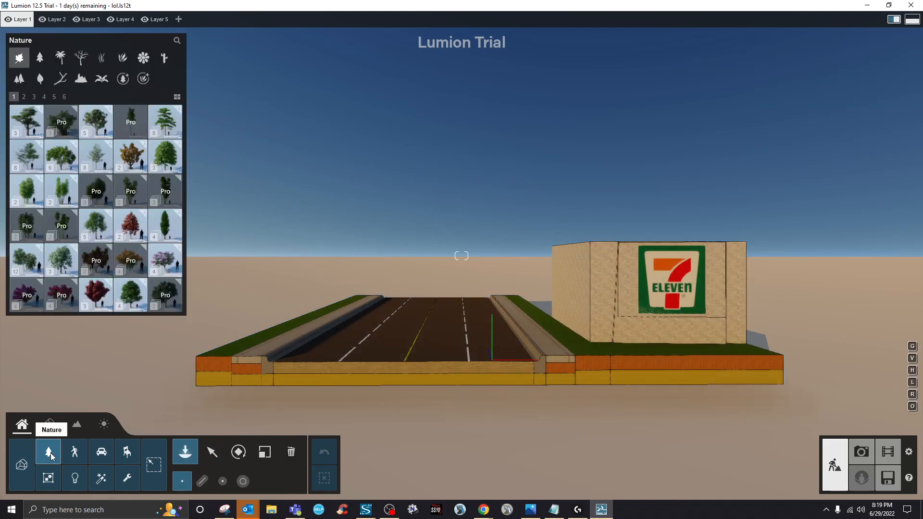
left_click(29, 120)
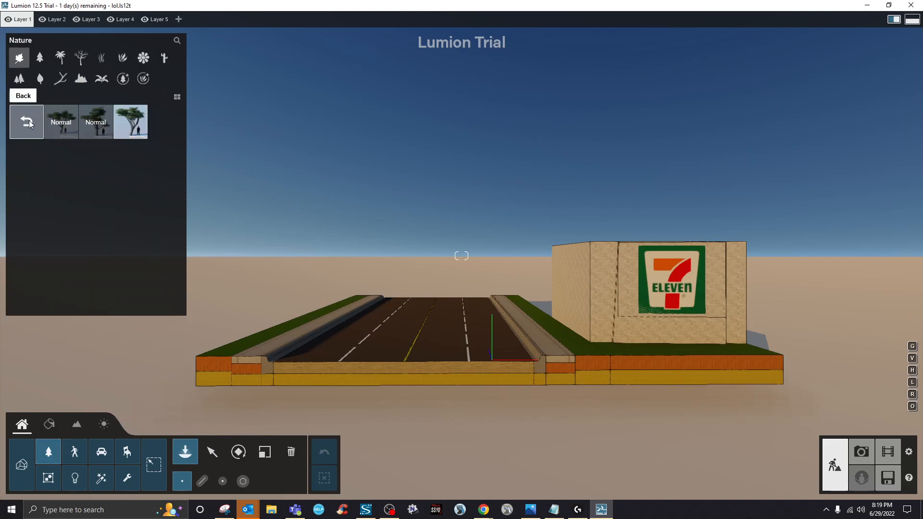
left_click(138, 128)
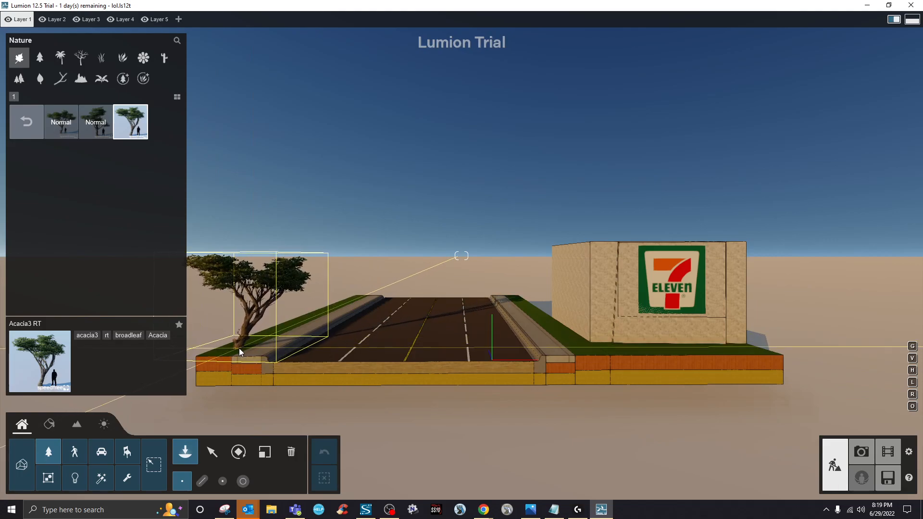
left_click(242, 352)
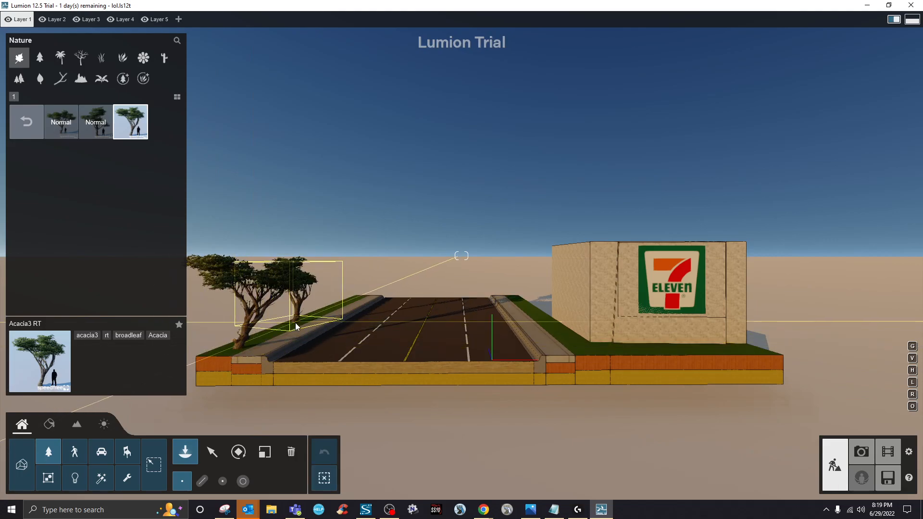
left_click(297, 327)
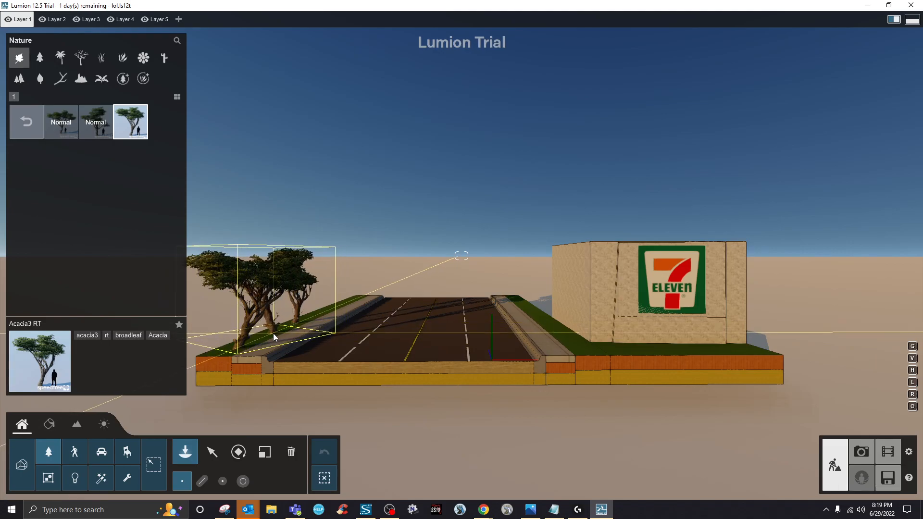
left_click(274, 337)
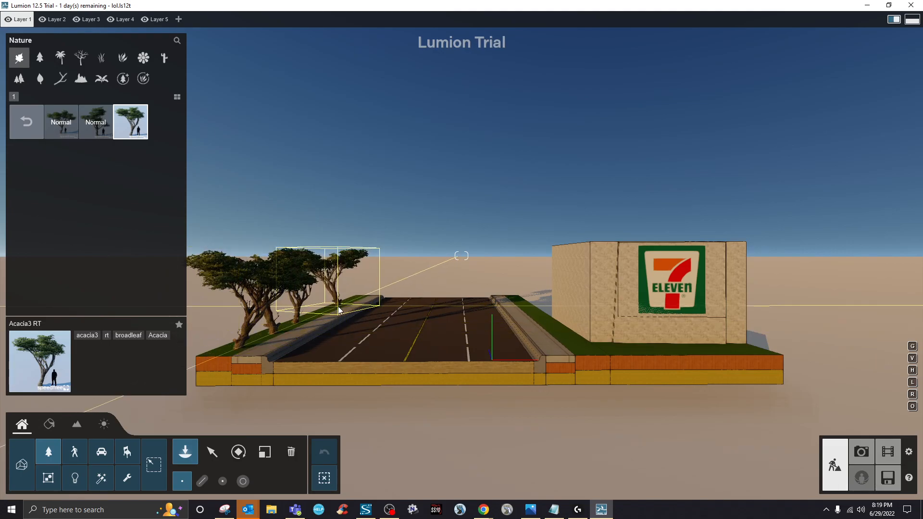
left_click(337, 310)
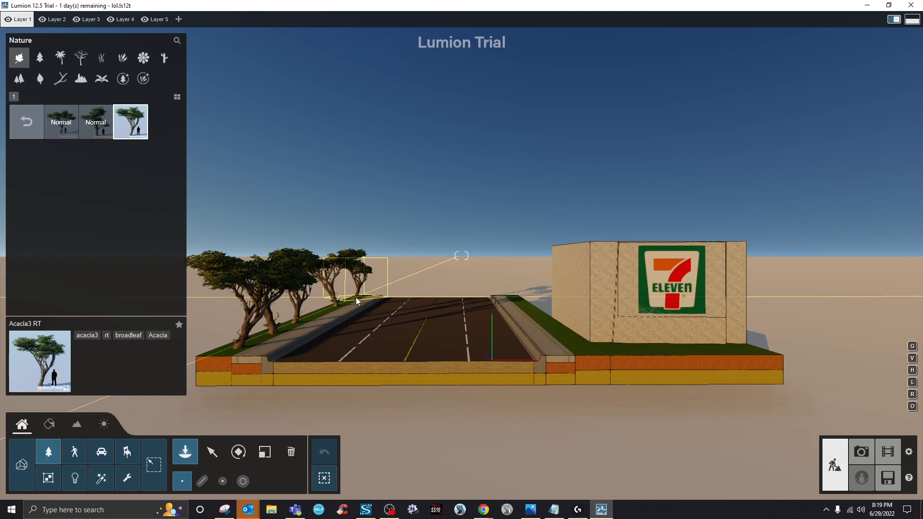
left_click(356, 302)
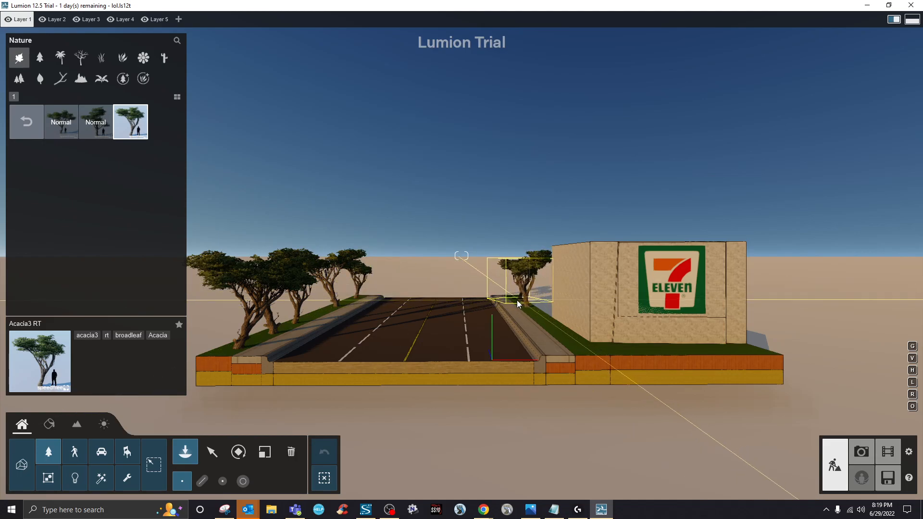
left_click(529, 311)
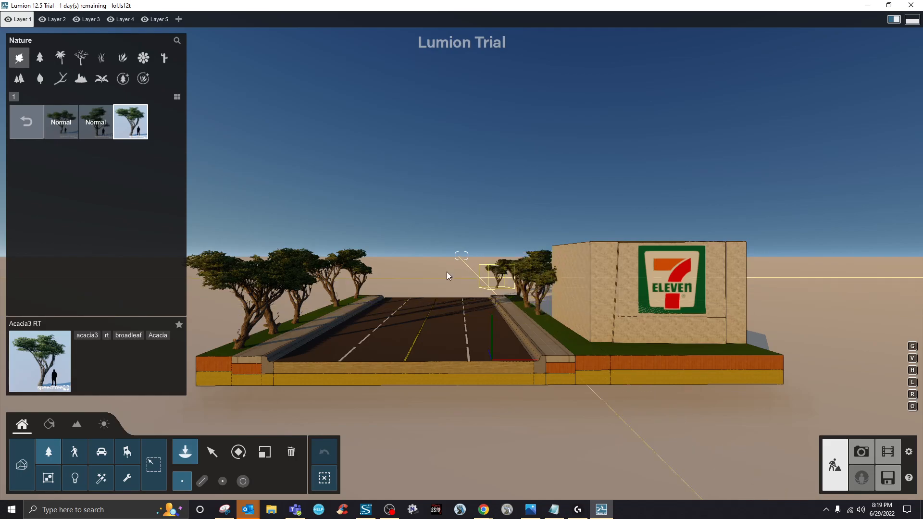
- Add ChineseJuniper B3 conifers between the acacias on the grass strip left of the road
left_click(60, 59)
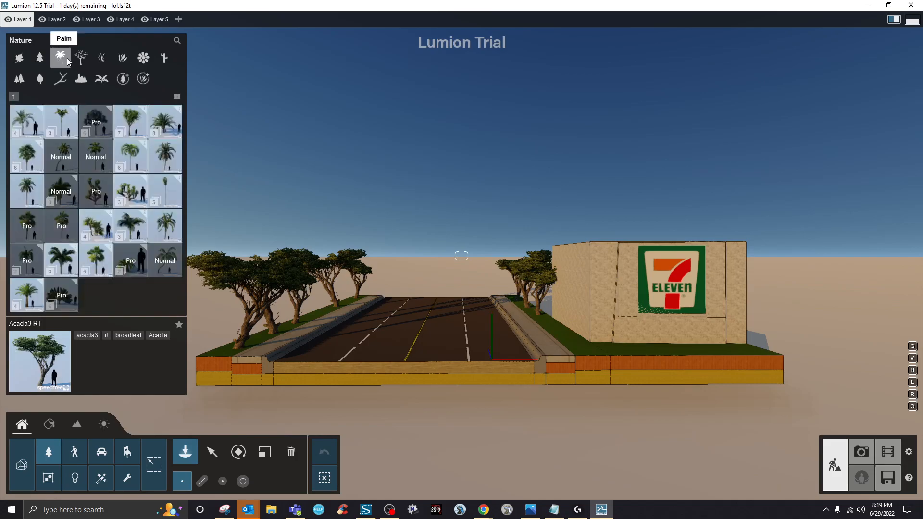
left_click(78, 77)
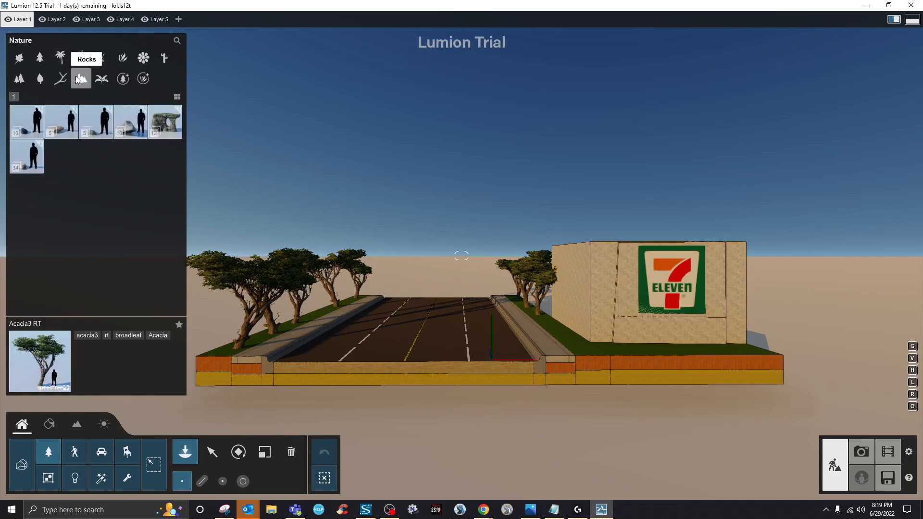
left_click(38, 59)
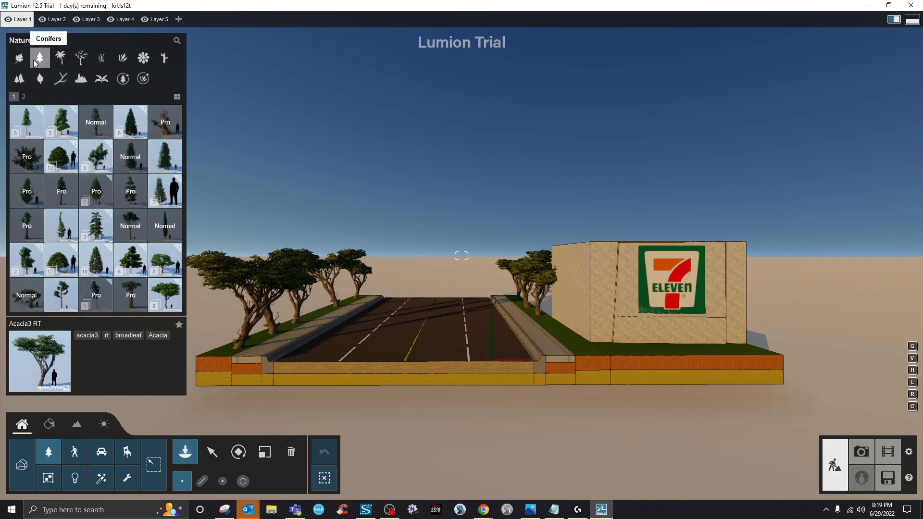
left_click(64, 166)
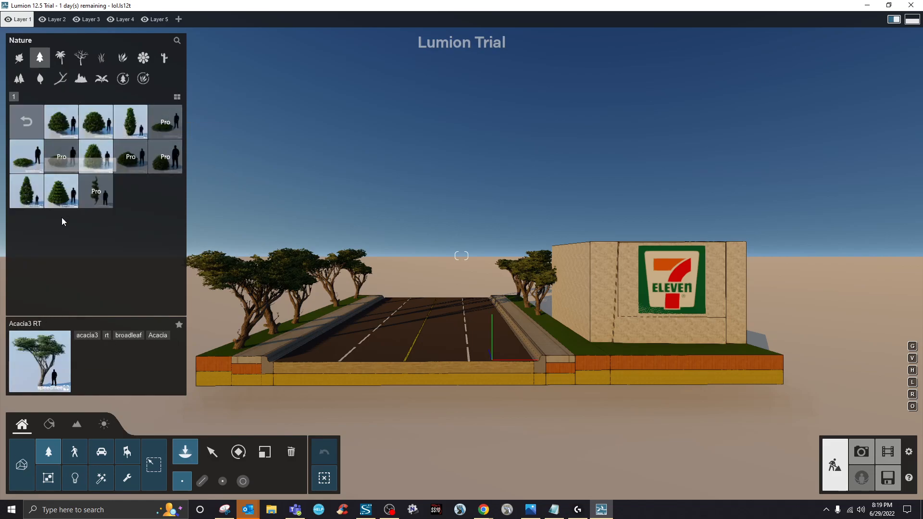
left_click(116, 133)
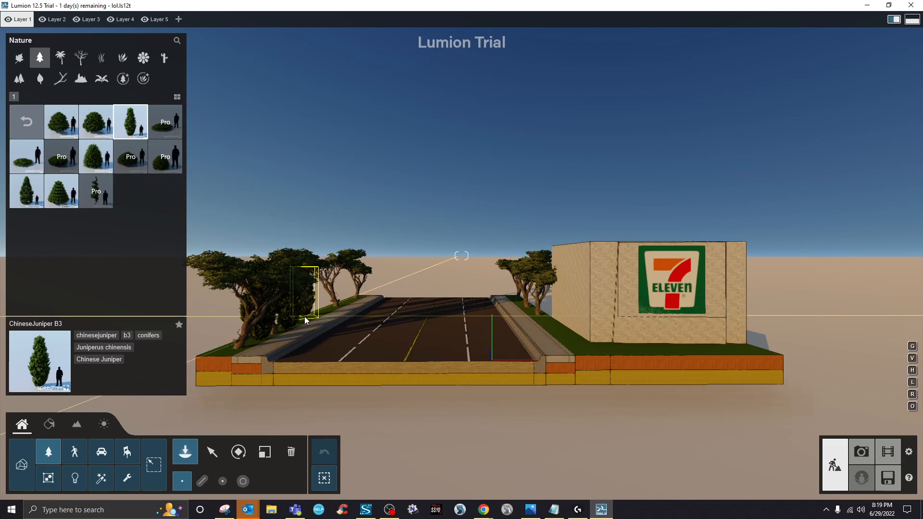
left_click(327, 312)
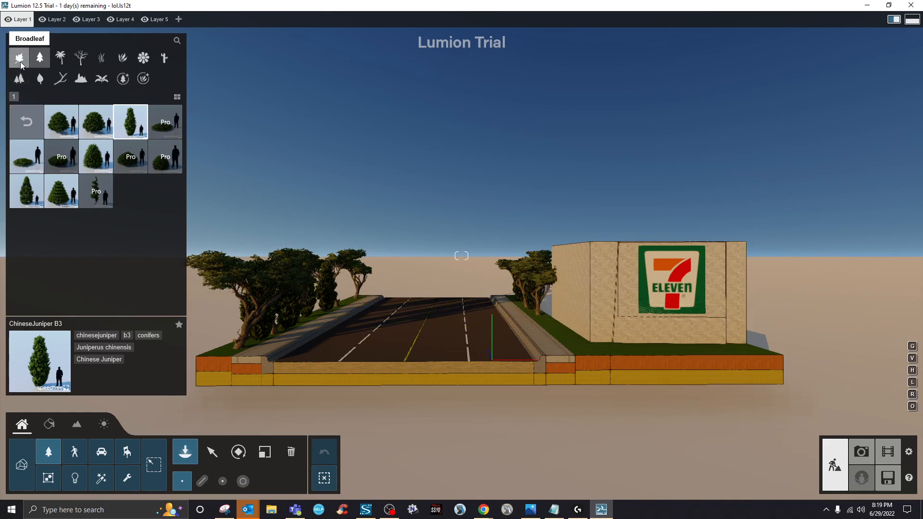
left_click(20, 62)
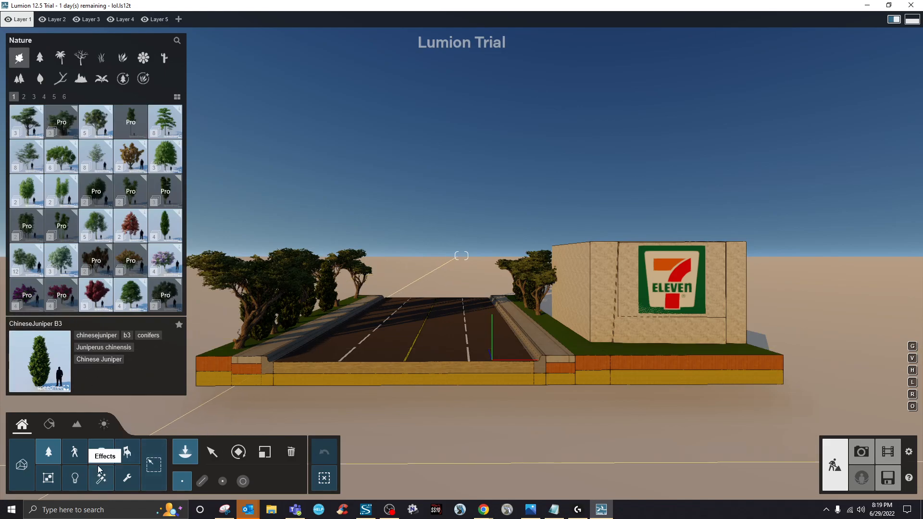
- Place the Man African 0004 Idle figure at the near end of the left sidewalk and adjust its orientation
left_click(84, 459)
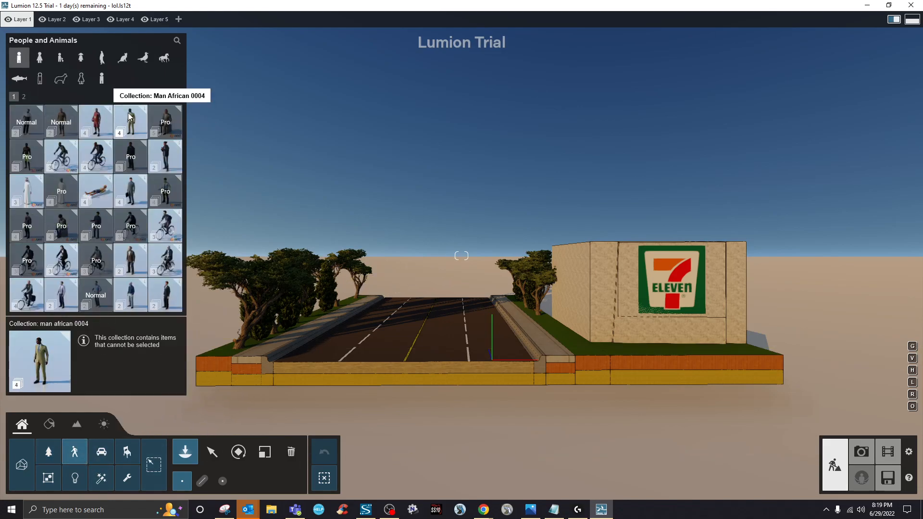
left_click(129, 117)
left_click(61, 122)
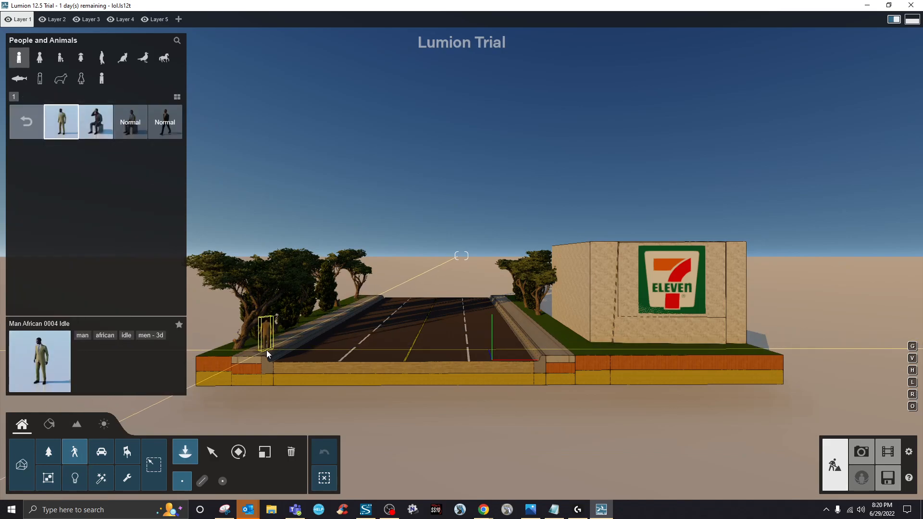
left_click(267, 352)
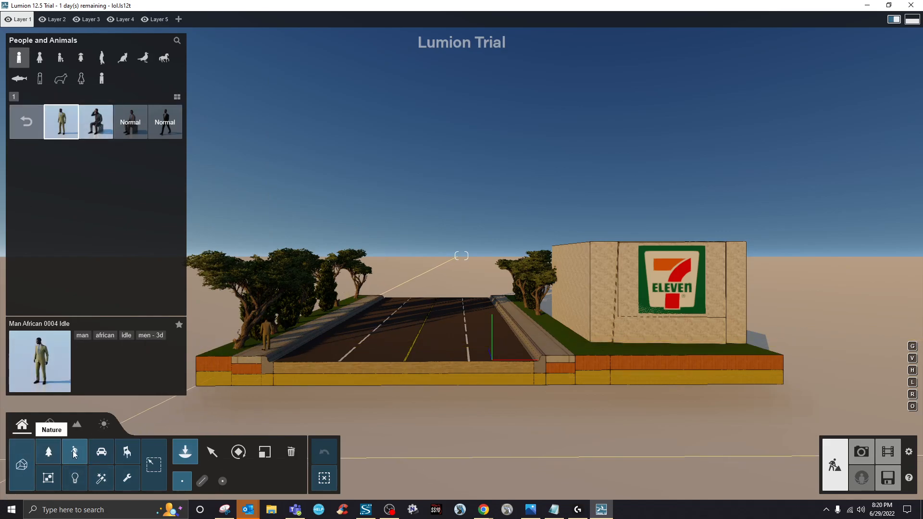
left_click(212, 454)
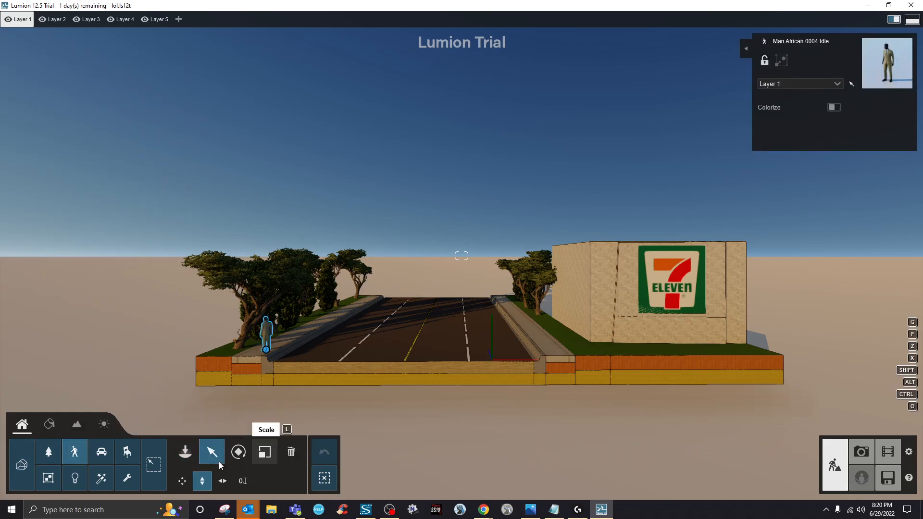
left_click(239, 452)
left_click_drag(366, 457, 398, 458)
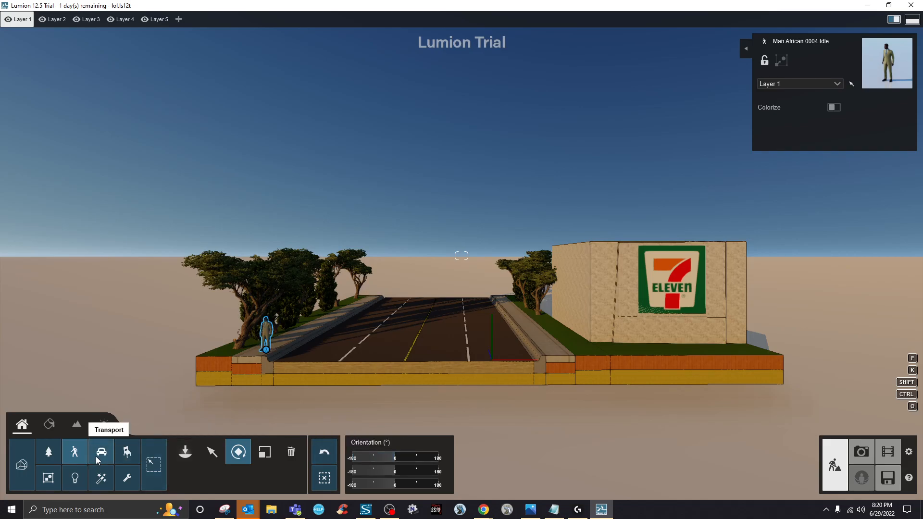
- Place the Woman Caucasian 0002 Walk figure on the right sidewalk in front of the 7-Eleven building
left_click(76, 453)
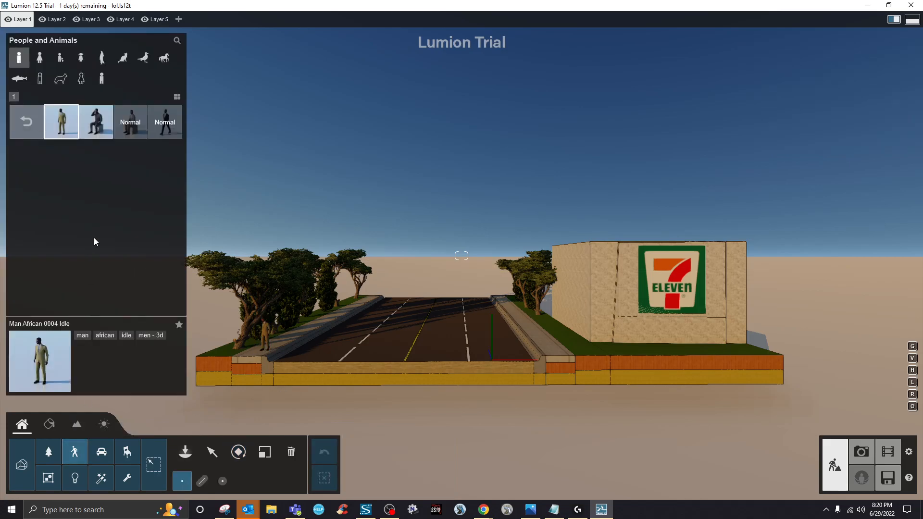
left_click(42, 58)
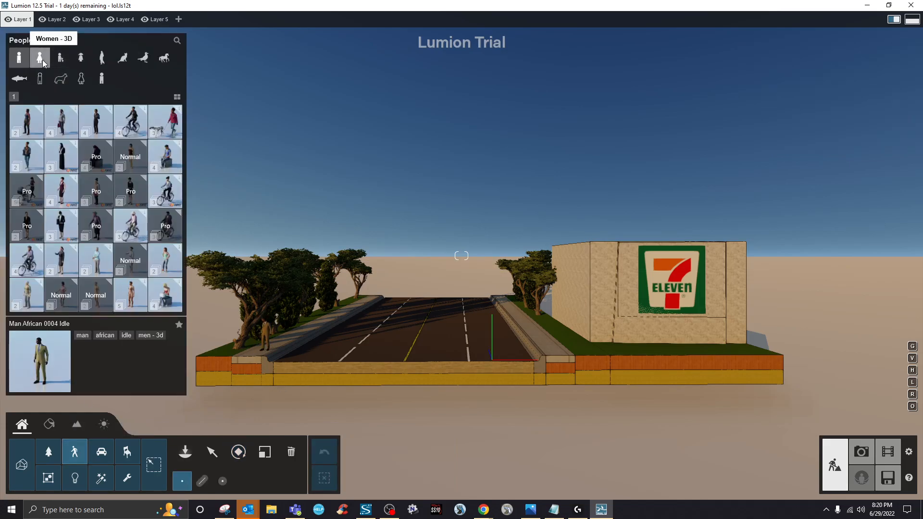
left_click(89, 120)
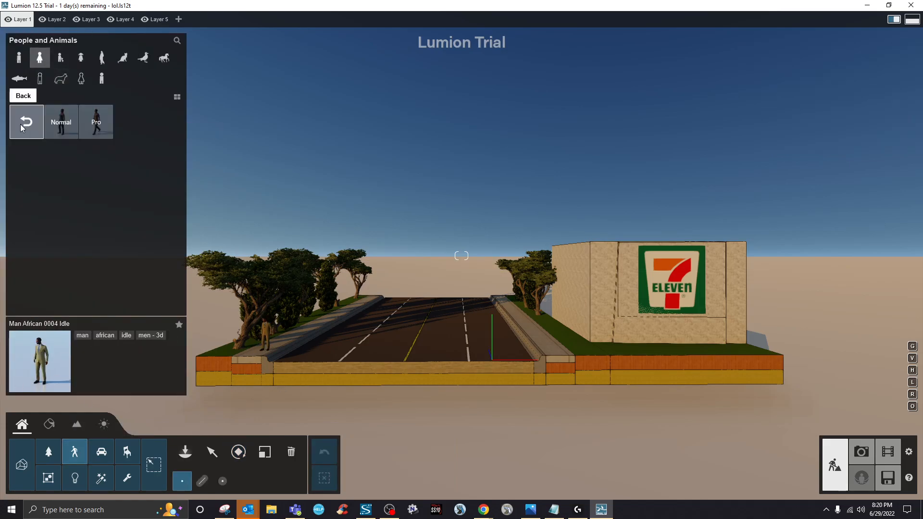
left_click(44, 59)
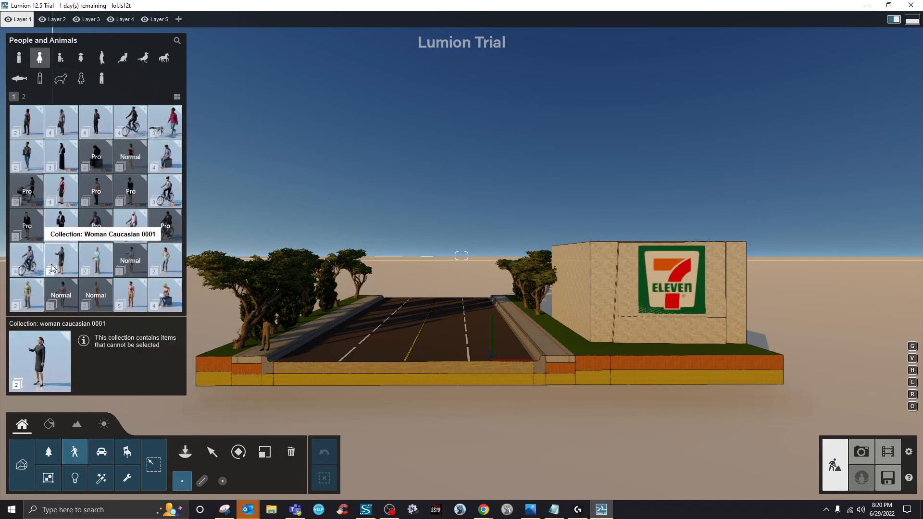
left_click(102, 257)
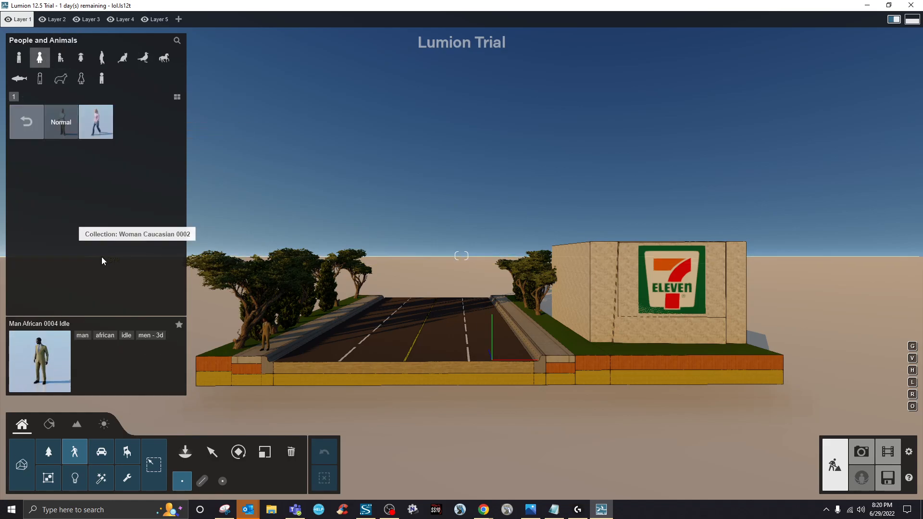
left_click(102, 115)
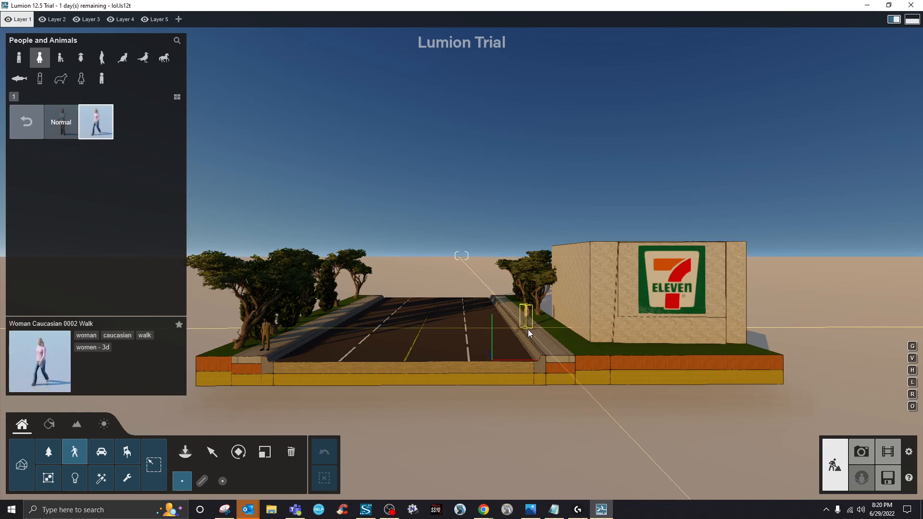
left_click(540, 333)
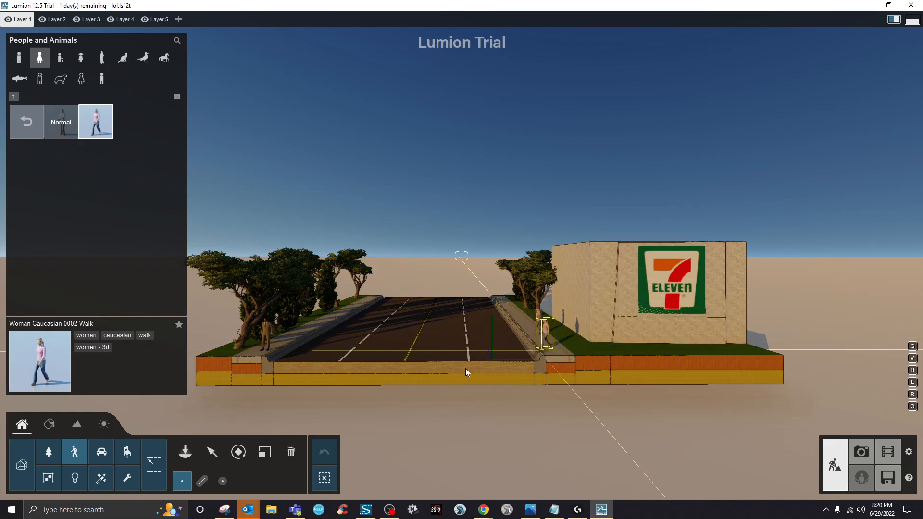
scroll(558, 325, "up", 5)
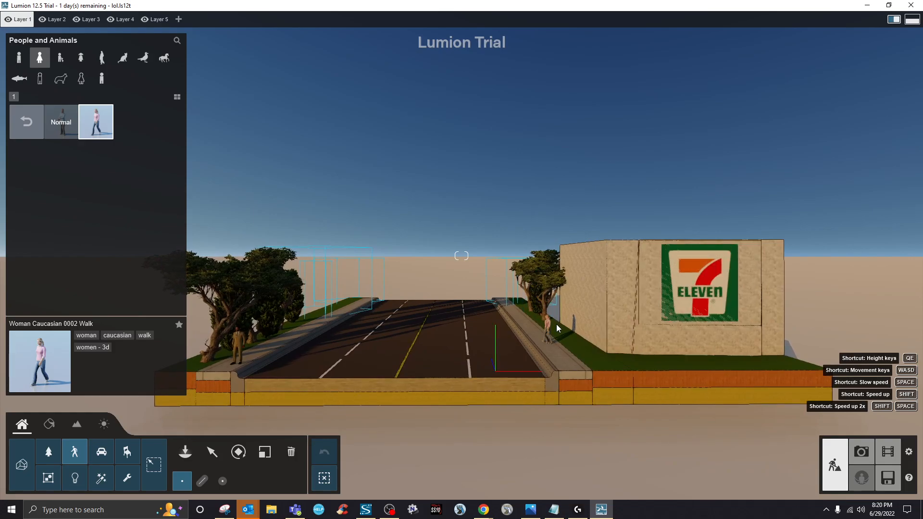
scroll(549, 330, "down", 2)
scroll(545, 331, "down", 3)
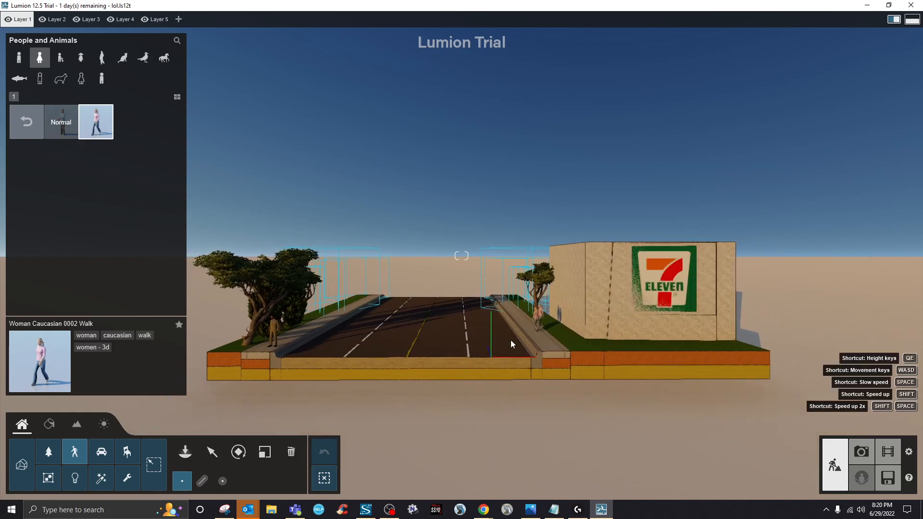
scroll(546, 330, "down", 2)
scroll(546, 324, "up", 2)
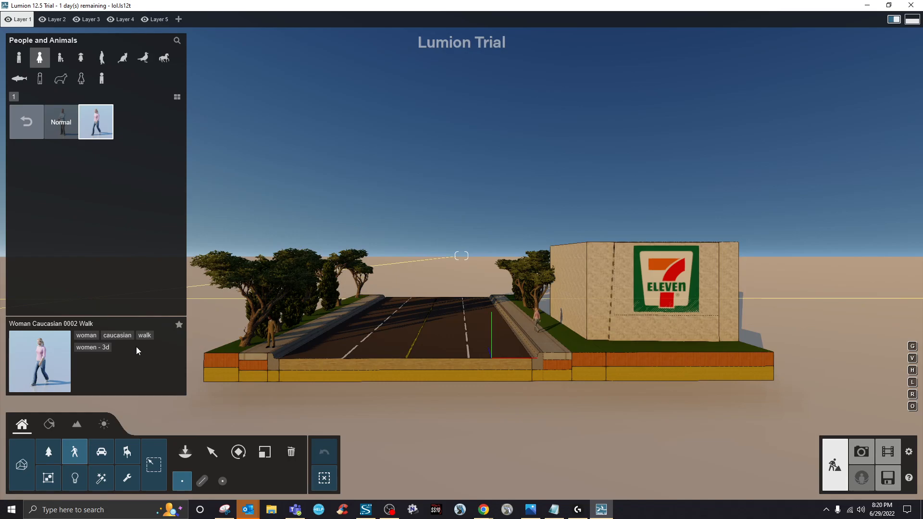
- Place two Car 001 vehicles in the road's left half, one beside the yellow centre line and one farther back in the outer lane
left_click(101, 452)
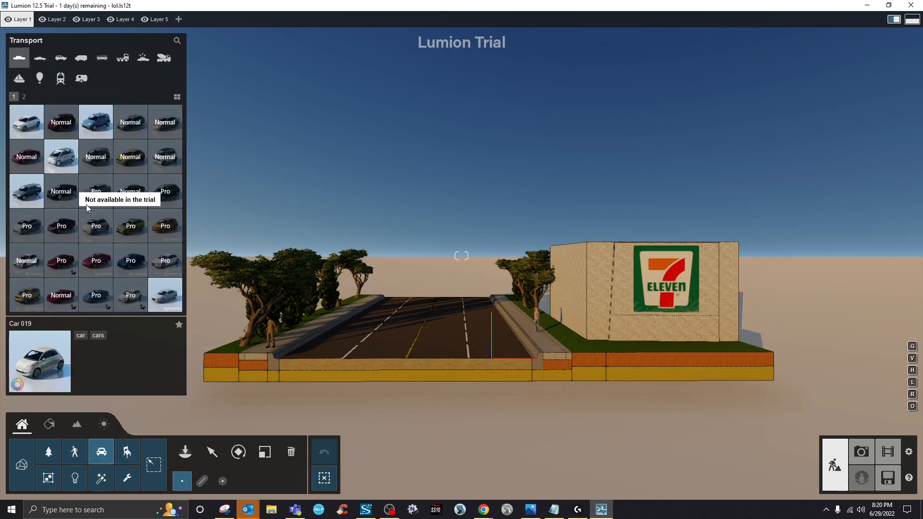
left_click(25, 133)
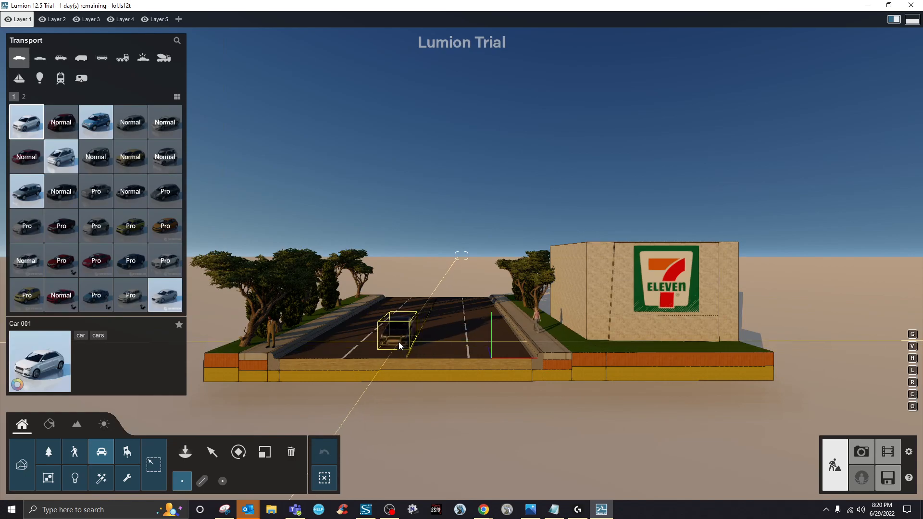
left_click(396, 342)
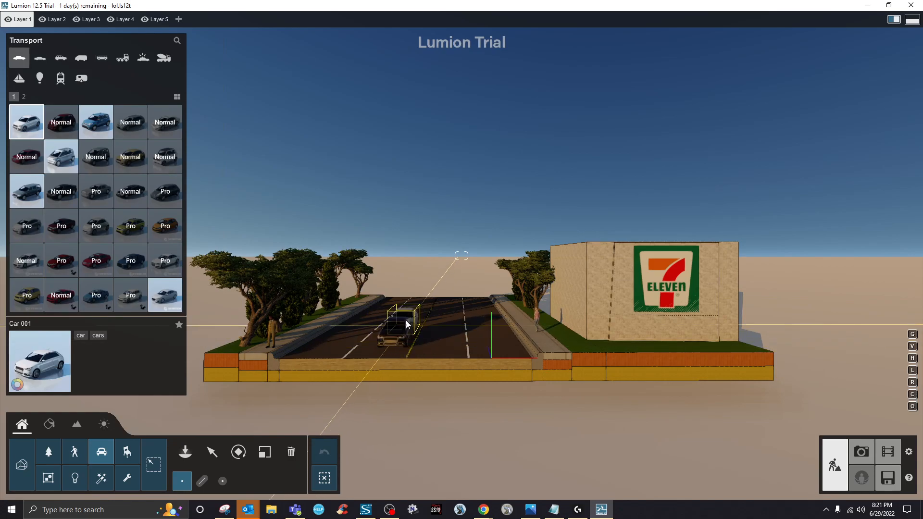
left_click(370, 321)
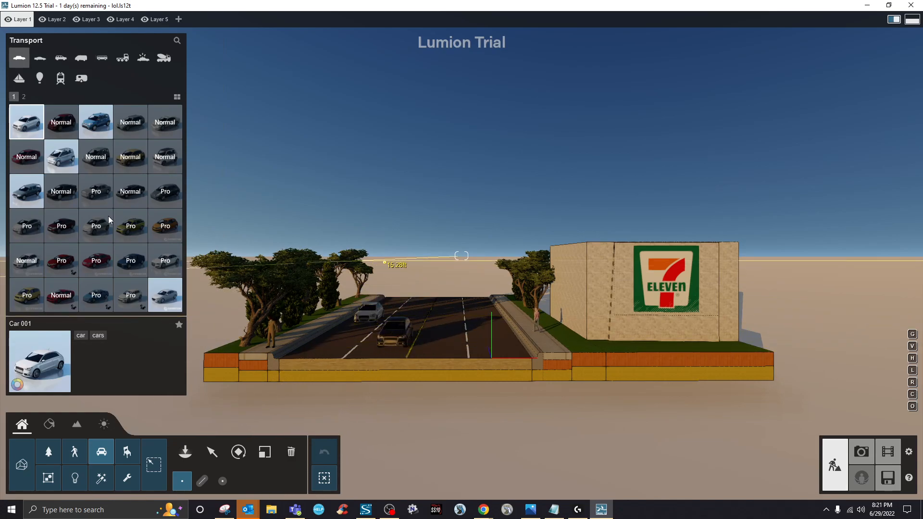
- Place Car HD 012 in the road lane right of the yellow centre line and rotate it to face the far end of the road
left_click(169, 297)
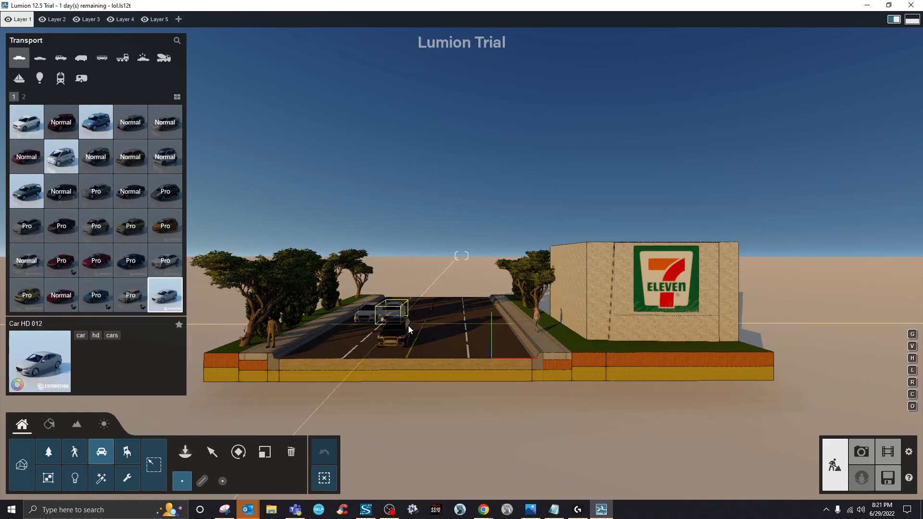
left_click(447, 332)
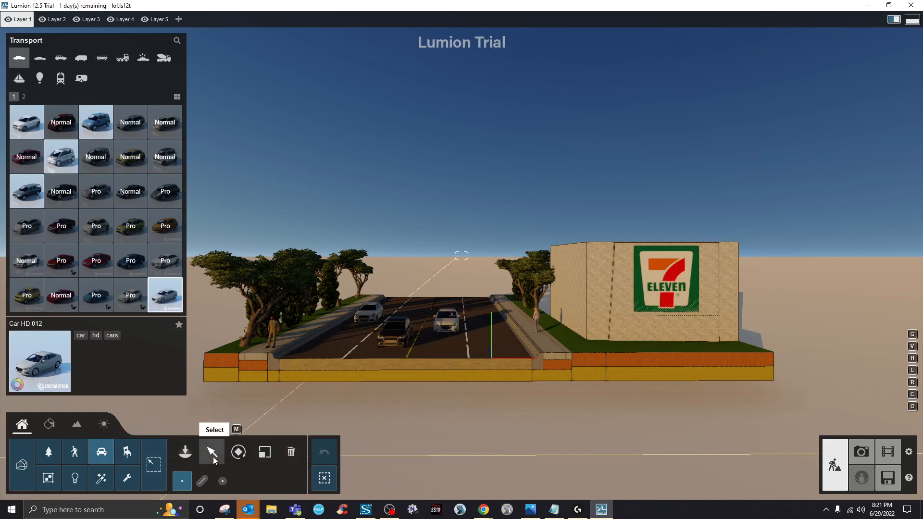
left_click(213, 457)
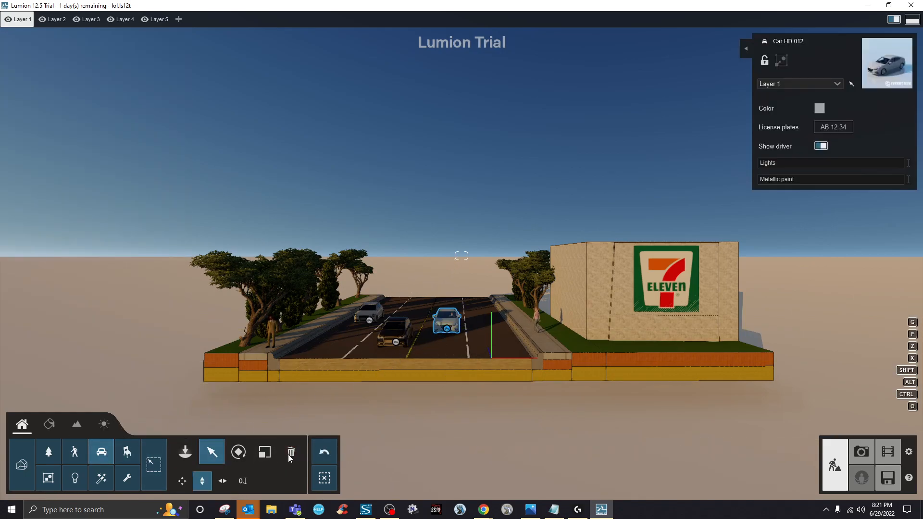
left_click(239, 452)
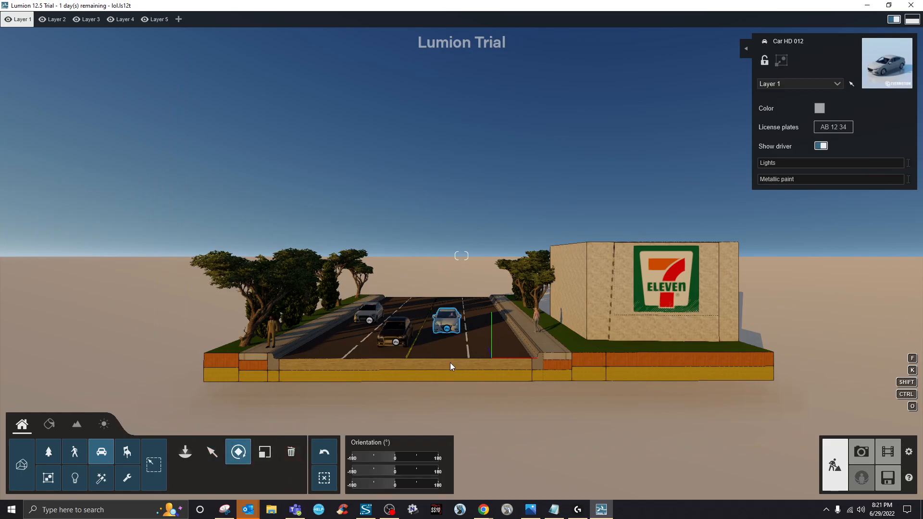
left_click(373, 458)
left_click(353, 458)
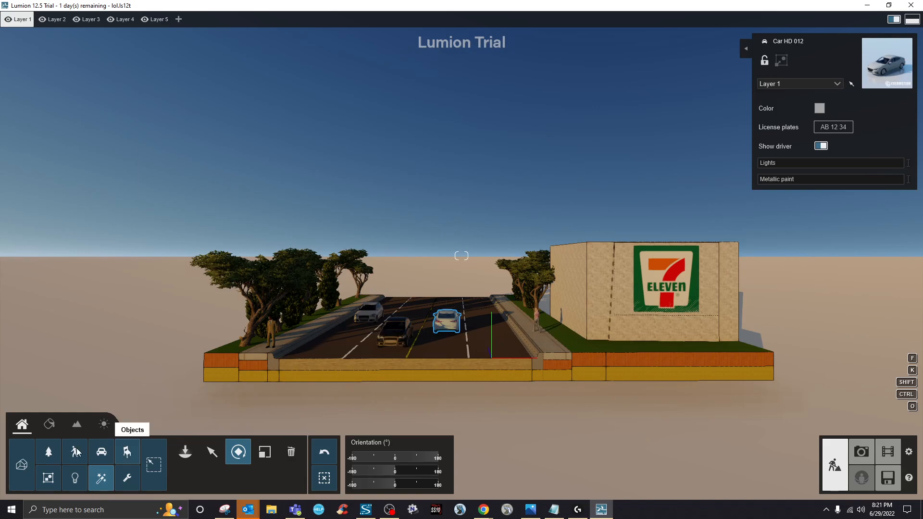
- Try the Ground 021 2048 material on the Color F08 grass surfaces of the model
left_click(50, 424)
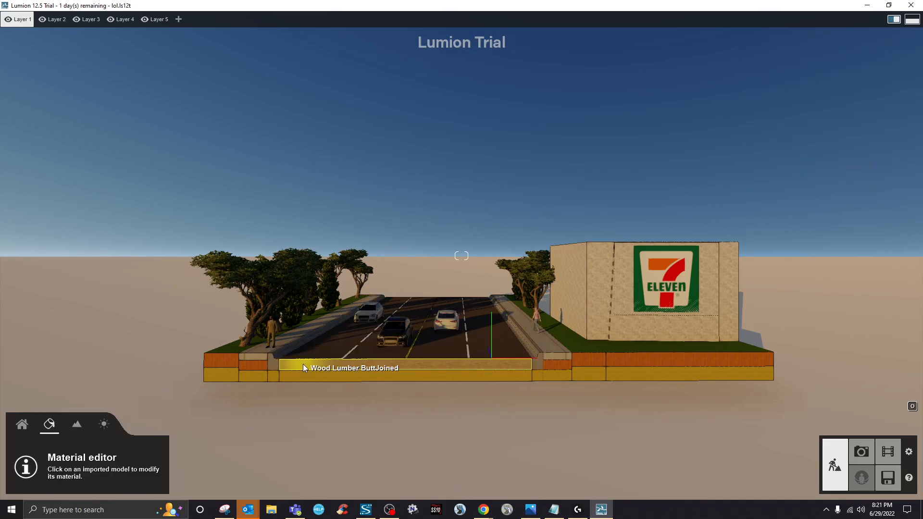
left_click(234, 350)
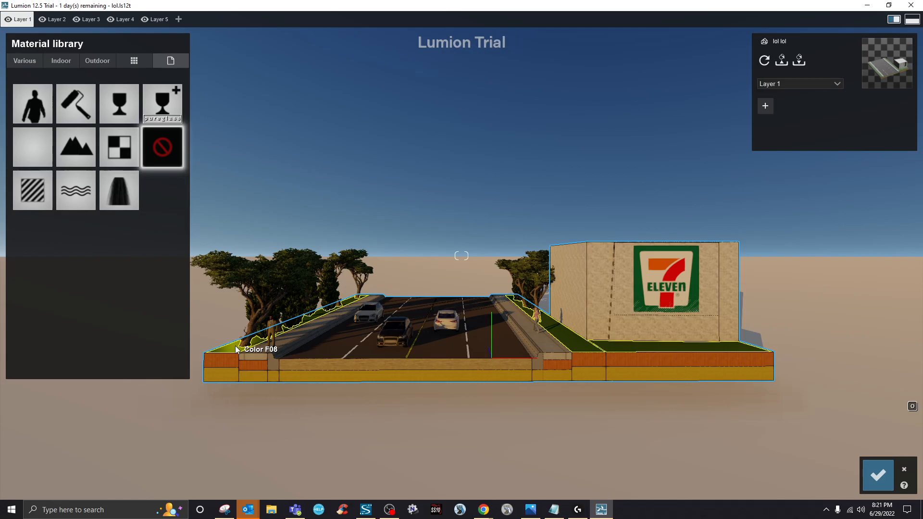
left_click(61, 65)
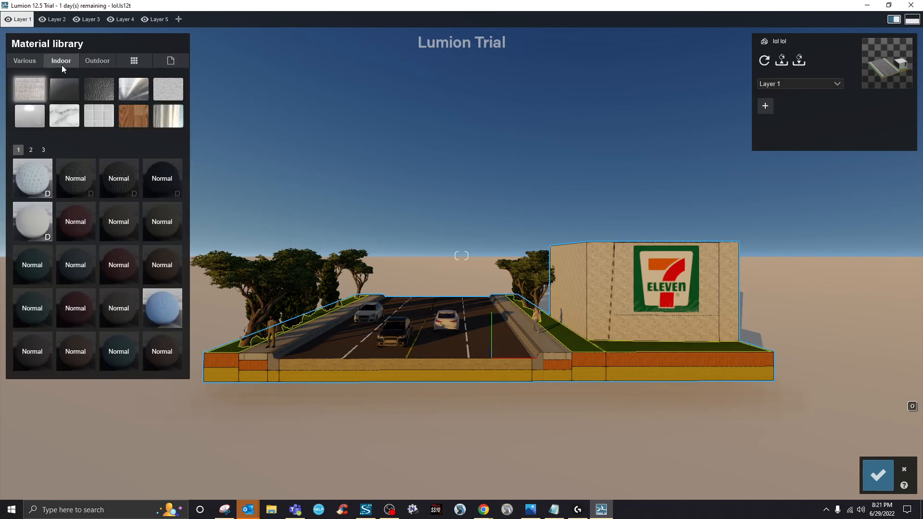
left_click(28, 150)
left_click(27, 61)
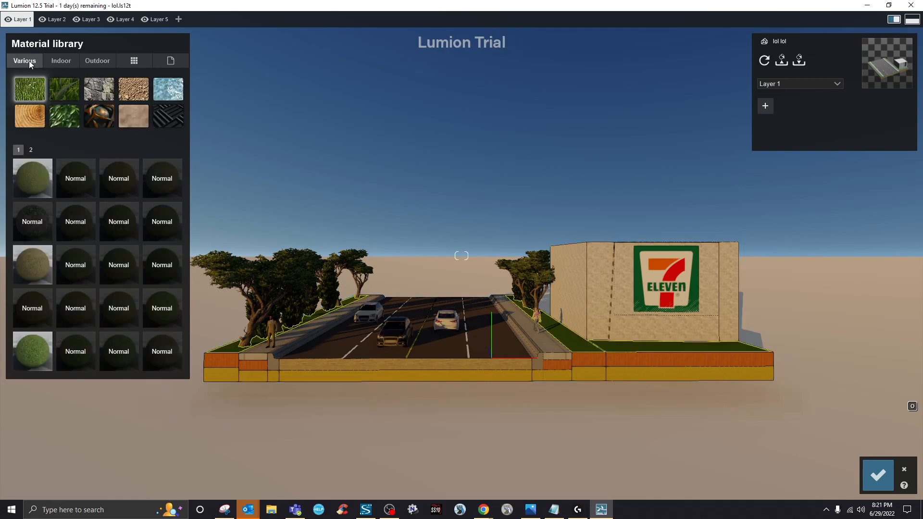
left_click(37, 182)
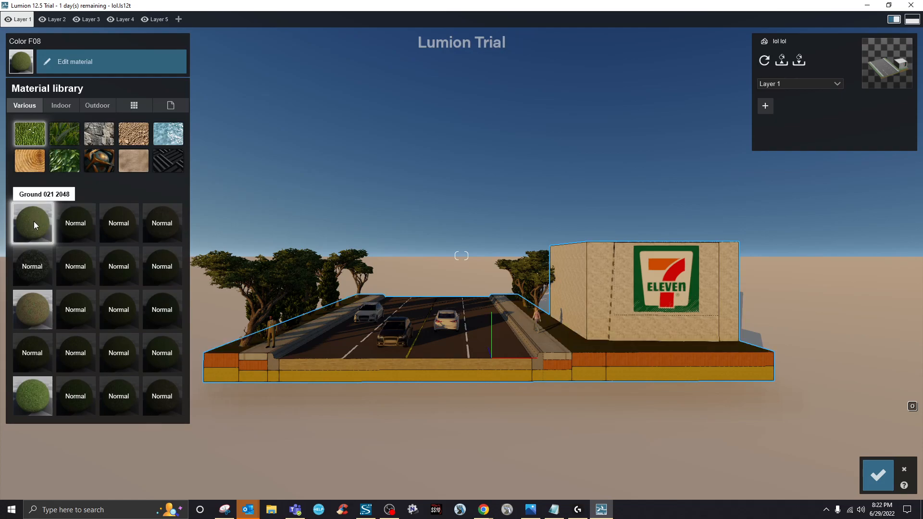
left_click(34, 221)
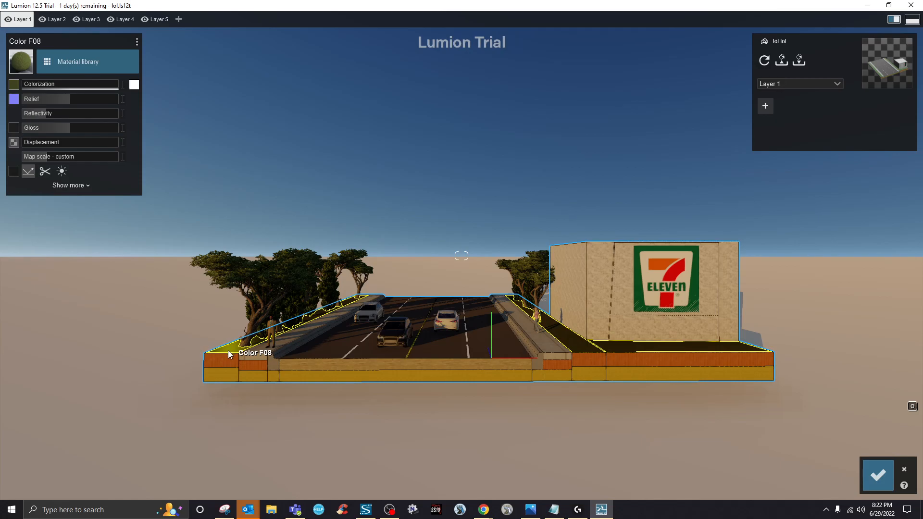
scroll(230, 354, "up", 1)
scroll(607, 361, "up", 2)
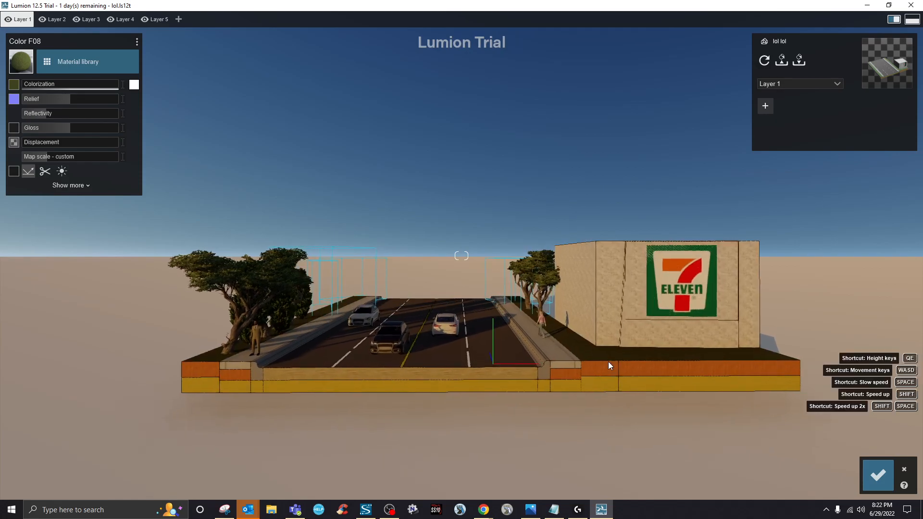
- Try the Clean Cut Grass 3D grass material on the Color F08 surfaces, inspect it up close, and leave the material editing
left_click(57, 63)
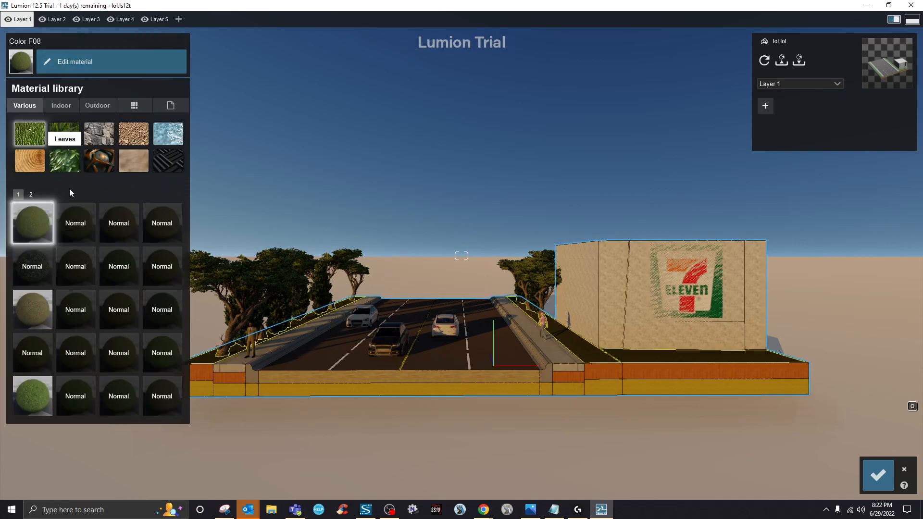
left_click(75, 137)
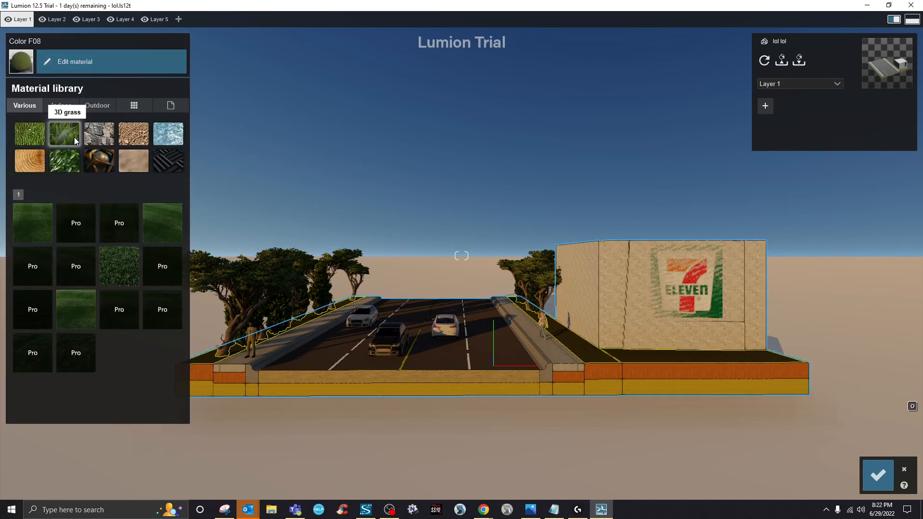
left_click(120, 271)
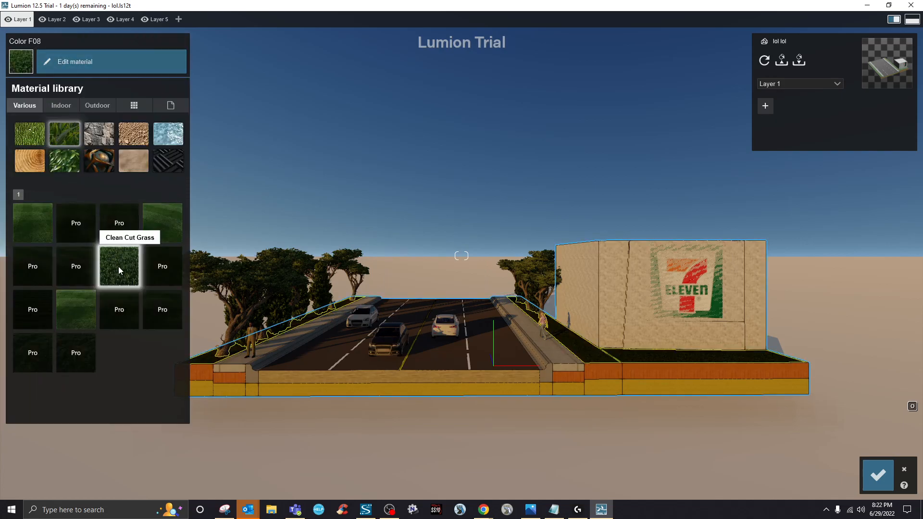
scroll(654, 373, "up", 3)
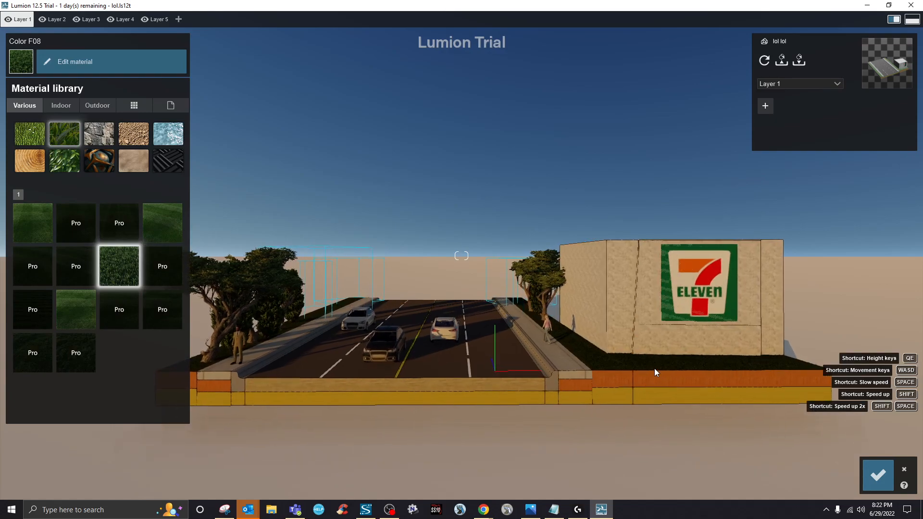
scroll(654, 368, "up", 5)
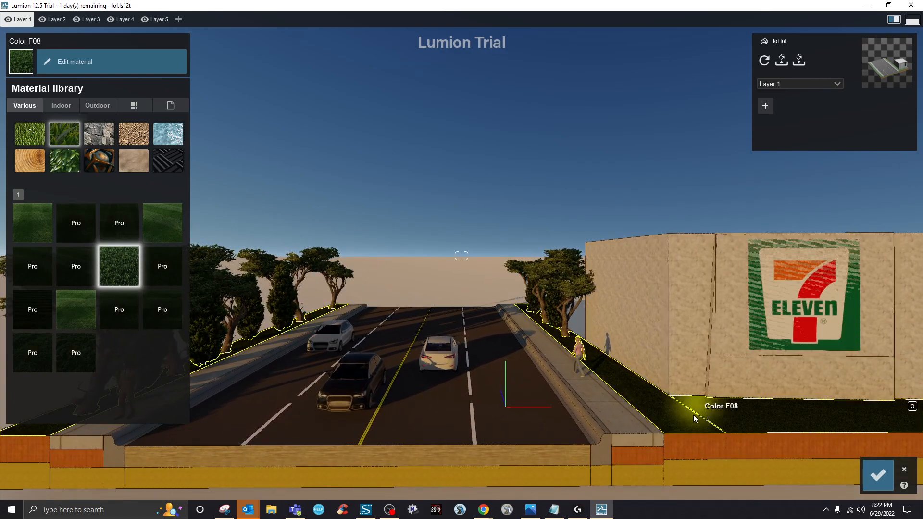
scroll(681, 424, "down", 3)
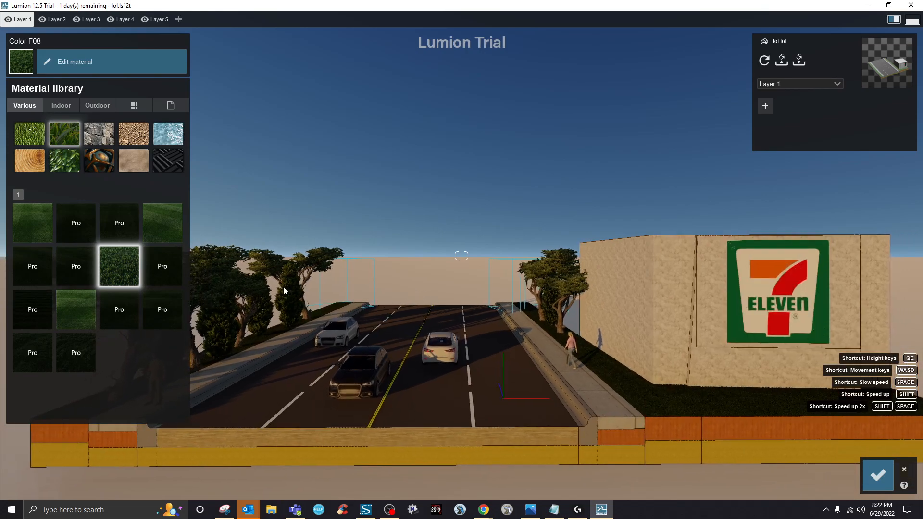
scroll(367, 323, "down", 5)
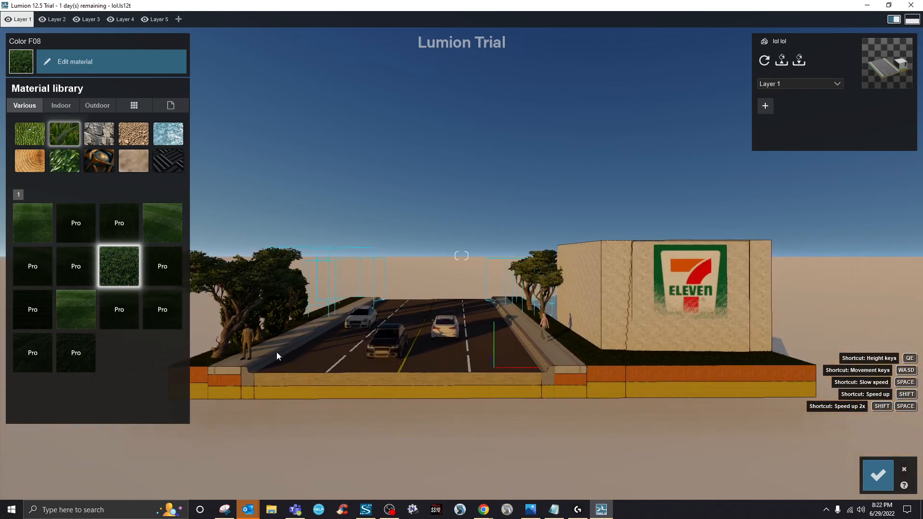
scroll(258, 355, "down", 1)
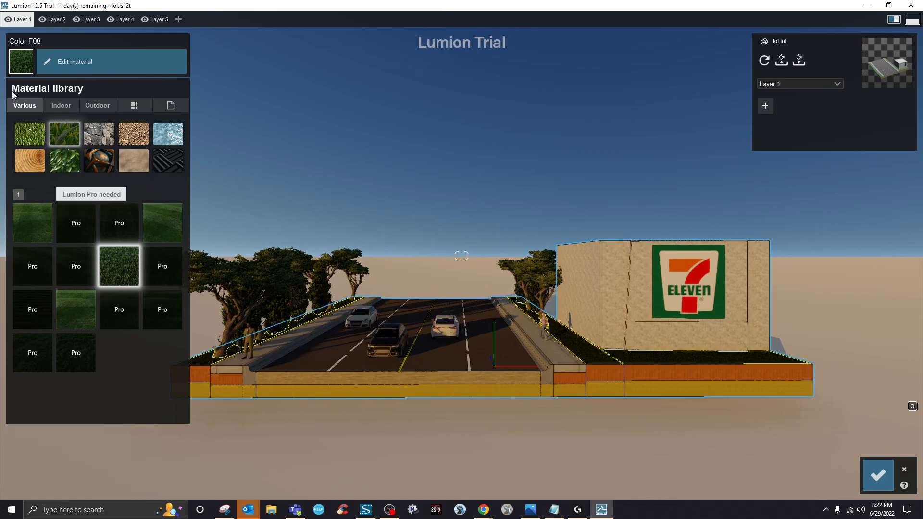
left_click(51, 61)
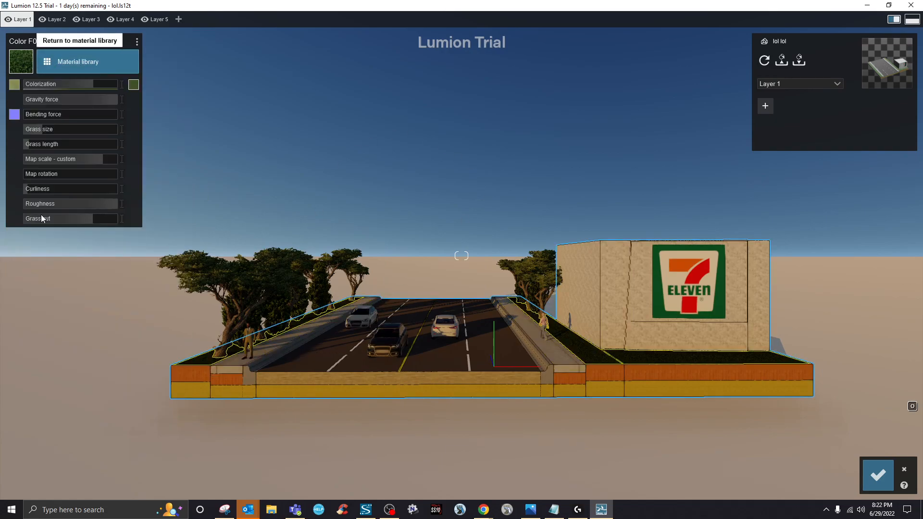
left_click(59, 333)
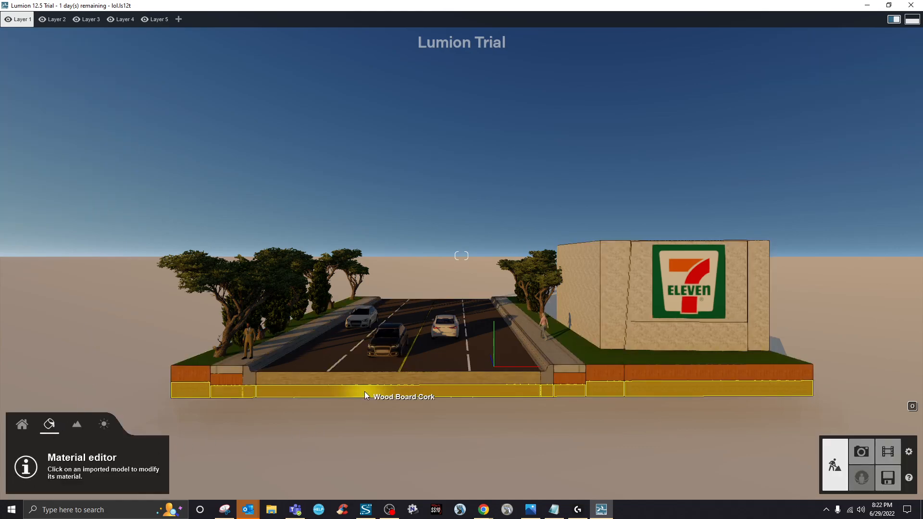
- Apply the second soil material of the library's first page to the Wood Board Cork layer at the model's base
left_click(365, 391)
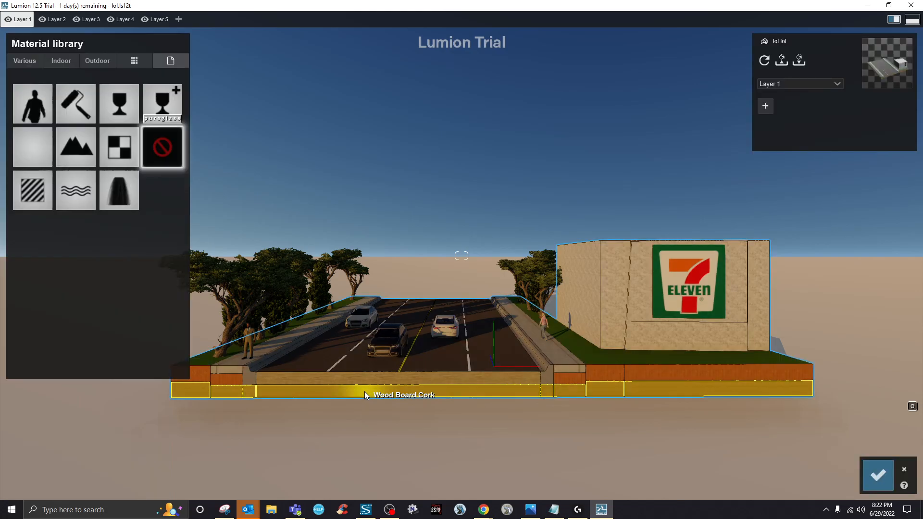
left_click(88, 60)
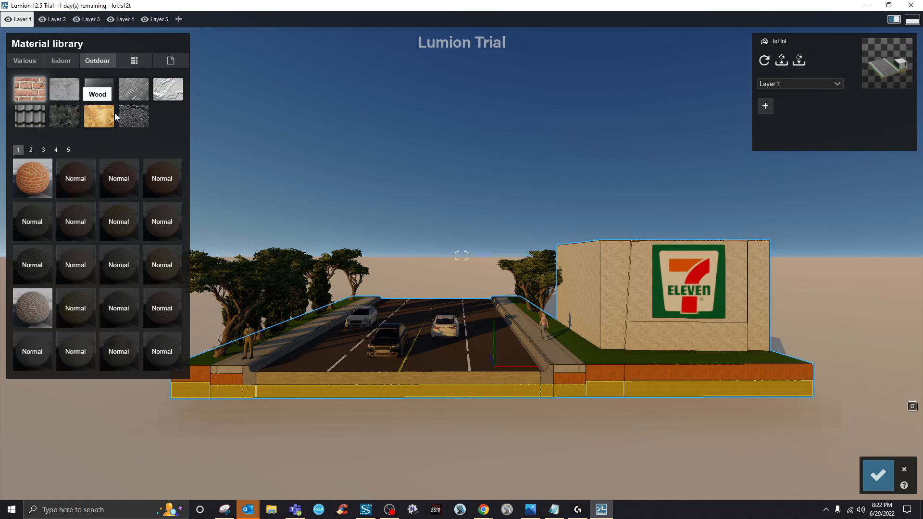
left_click(55, 149)
left_click(67, 150)
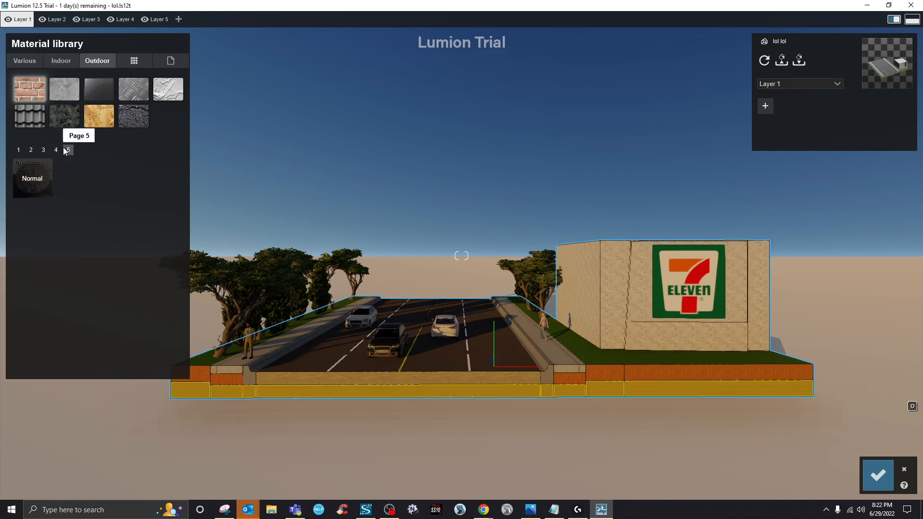
left_click(132, 114)
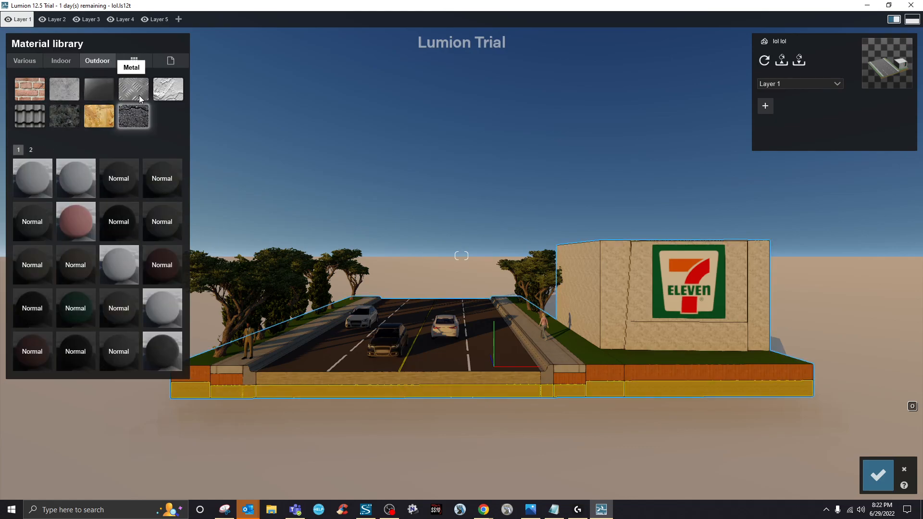
left_click(66, 62)
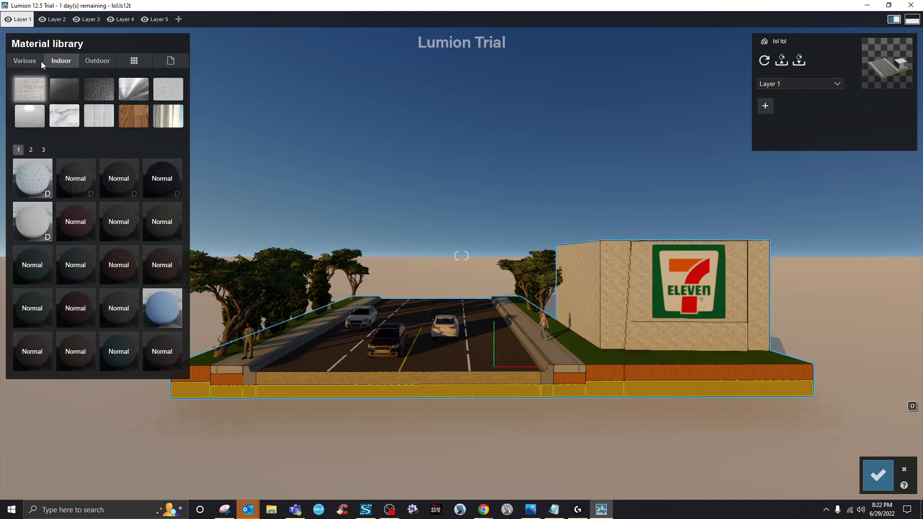
left_click(28, 59)
left_click(133, 89)
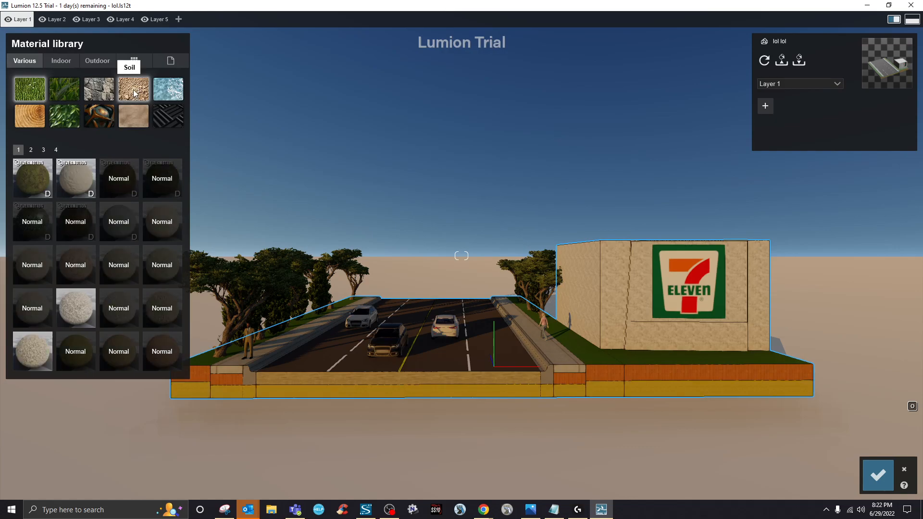
left_click(77, 174)
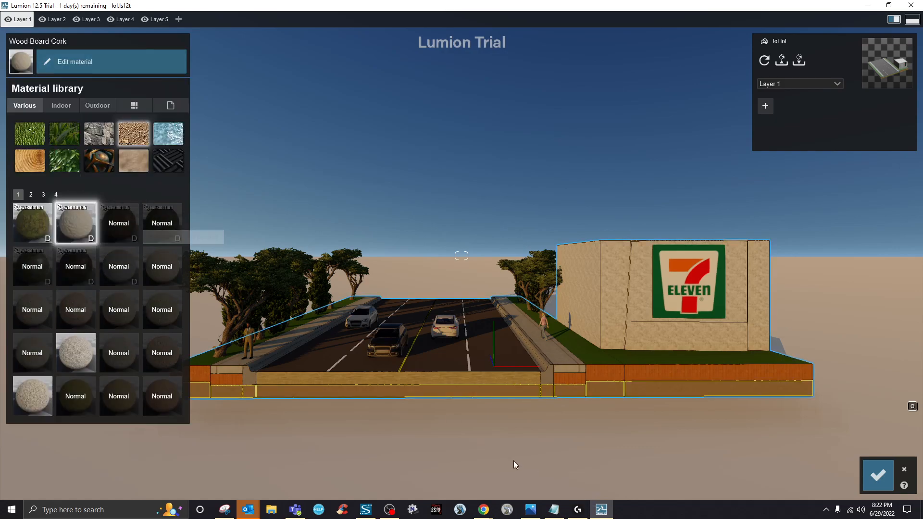
- Apply the first rock material in the library to the Wood Lumber ButtJoined layer directly beneath the road
left_click(290, 379)
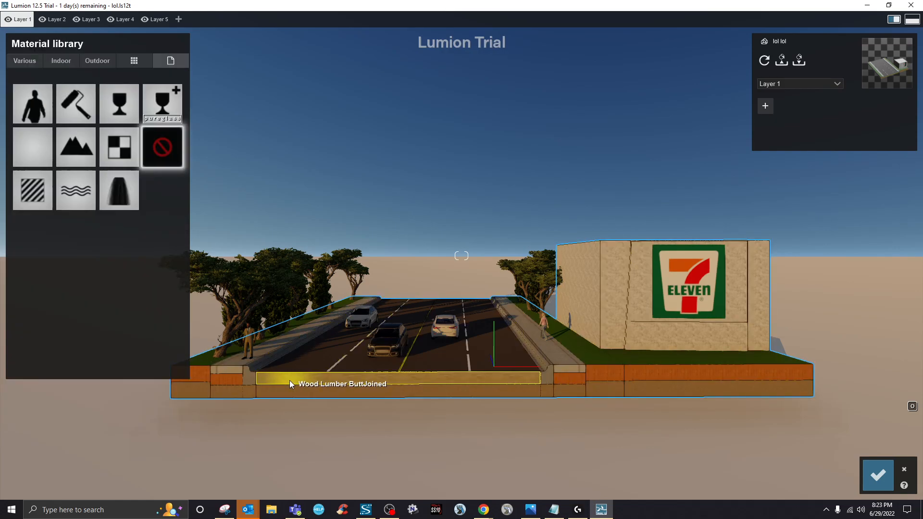
left_click(62, 65)
left_click(39, 61)
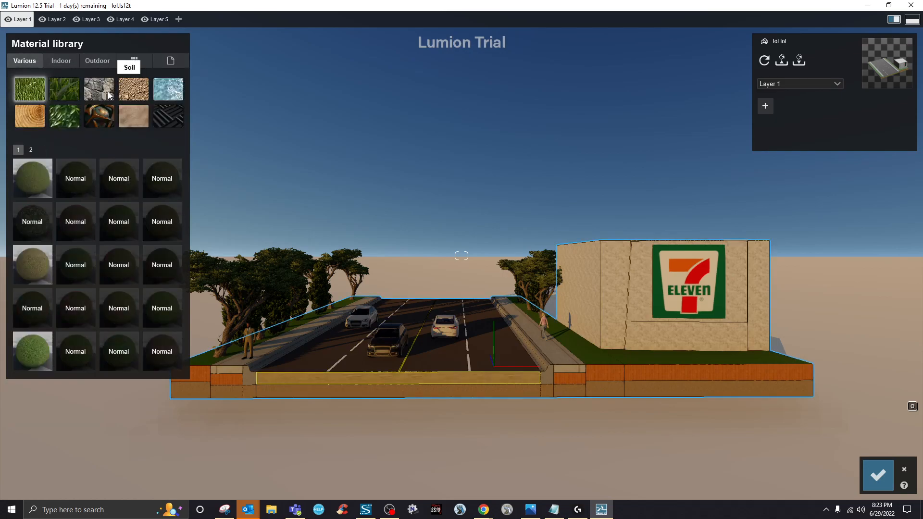
left_click(28, 184)
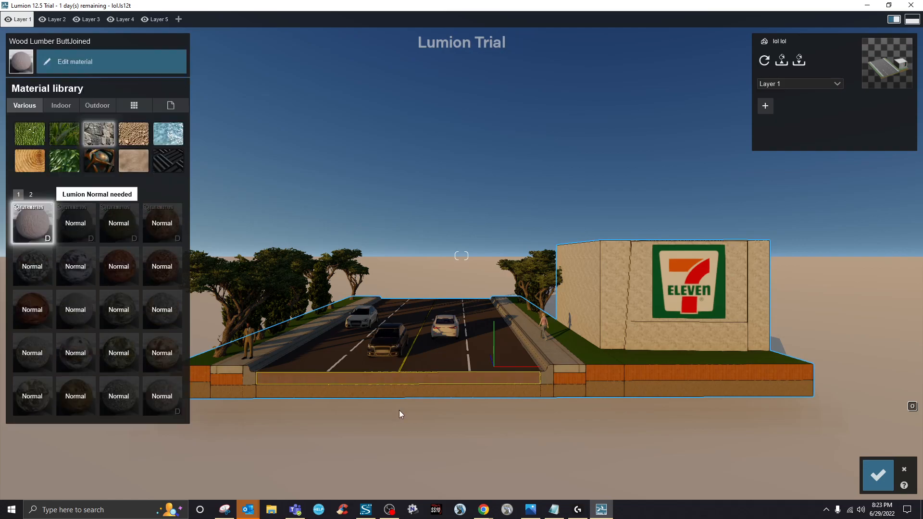
- Apply a grey Poliigon rock material from the library's second page to the orange Wood Bamboo layers beneath the grass and sidewalks
left_click(228, 382)
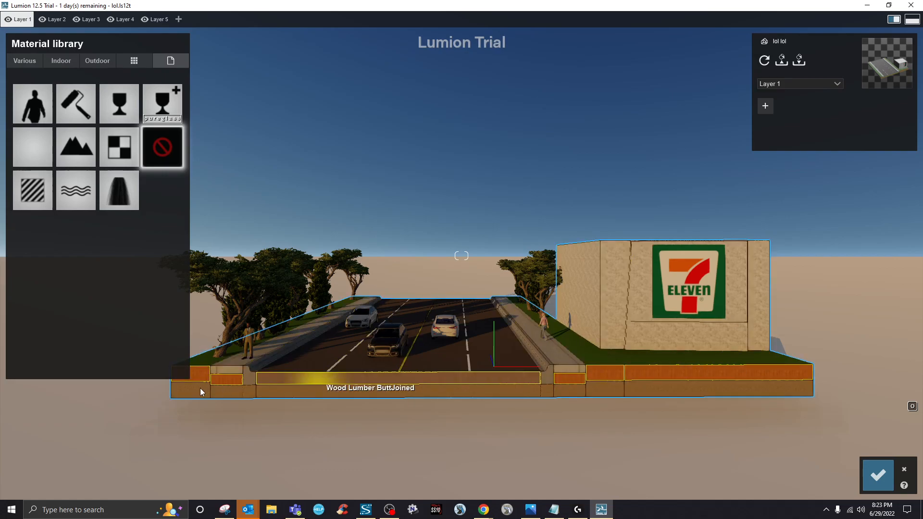
left_click(33, 61)
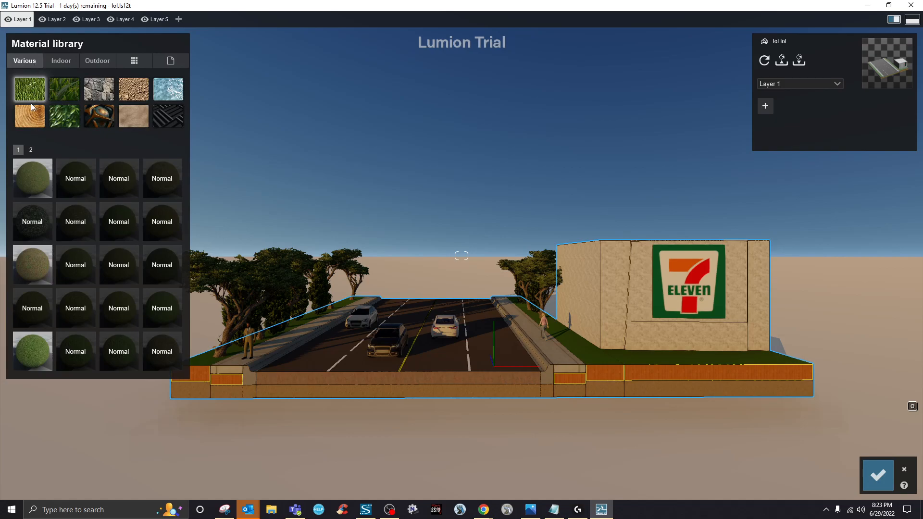
left_click(98, 89)
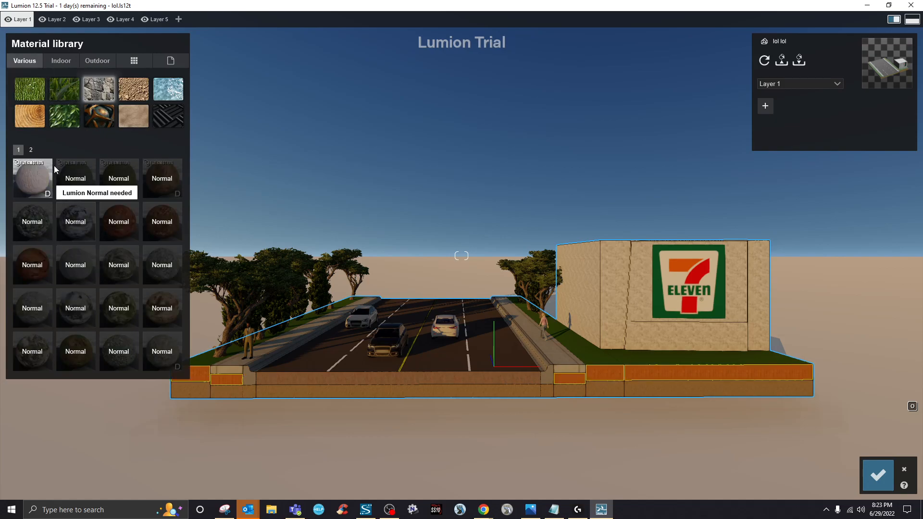
left_click(31, 149)
left_click(28, 224)
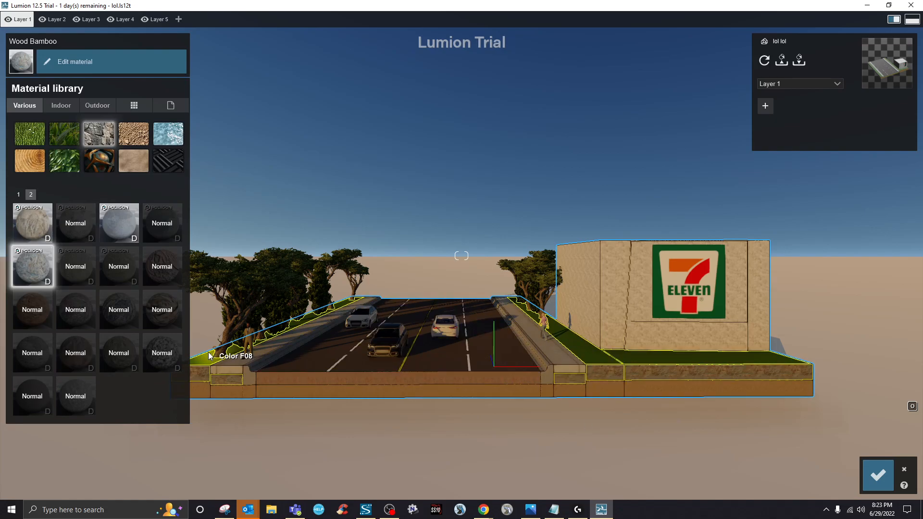
- Apply the first outdoor concrete material to the Concrete Form 4x8 sidewalks on both sides of the road
left_click(569, 360)
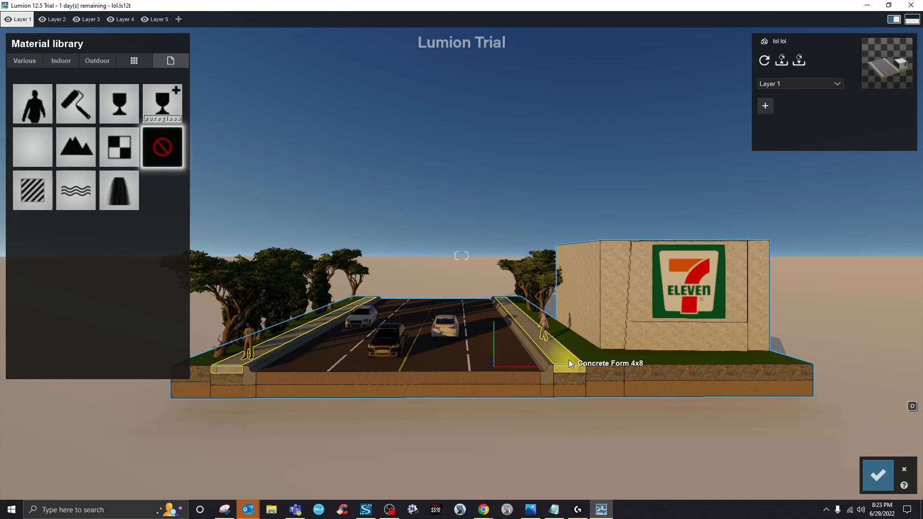
left_click(19, 62)
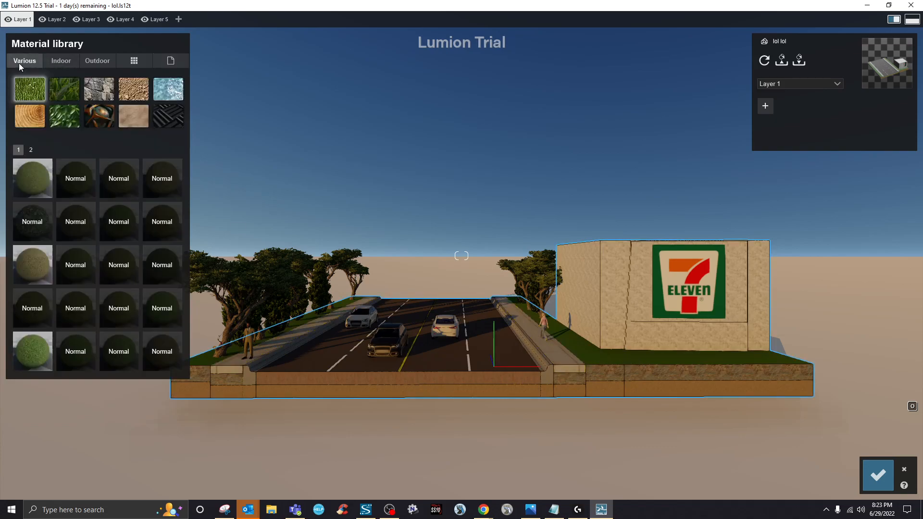
left_click(68, 59)
left_click(87, 62)
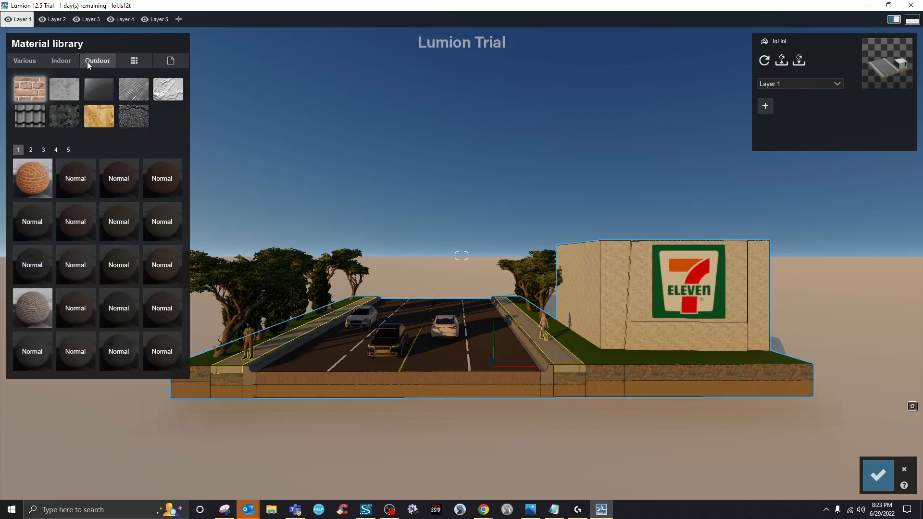
left_click(70, 84)
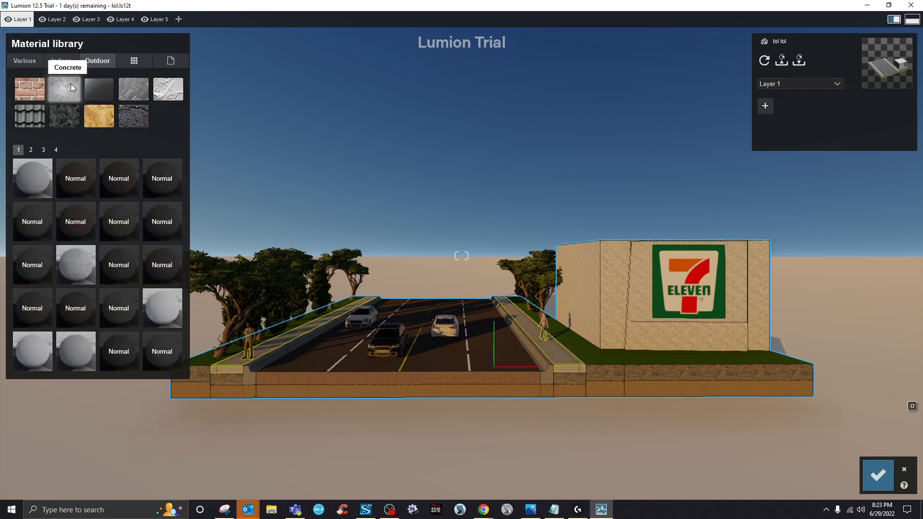
left_click(42, 182)
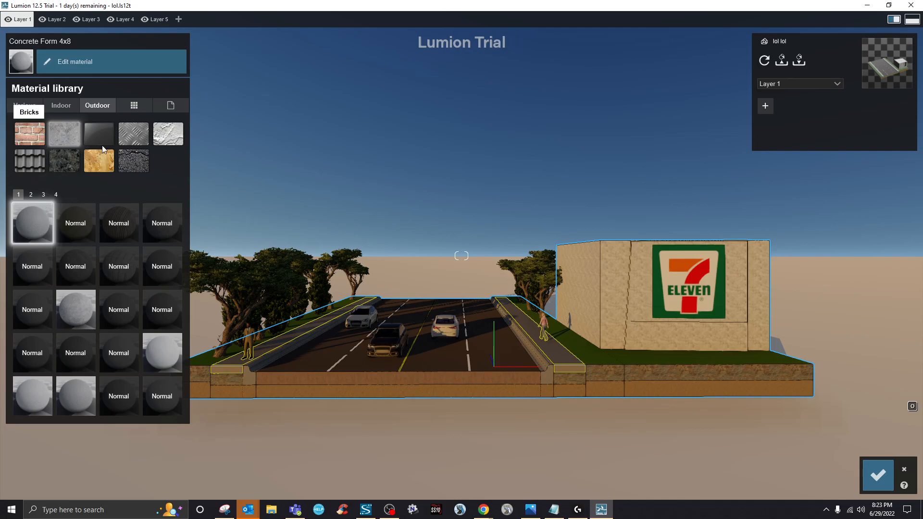
- Apply the Asphalt 002 1024 material to the Asphalt New road surface
left_click(319, 355)
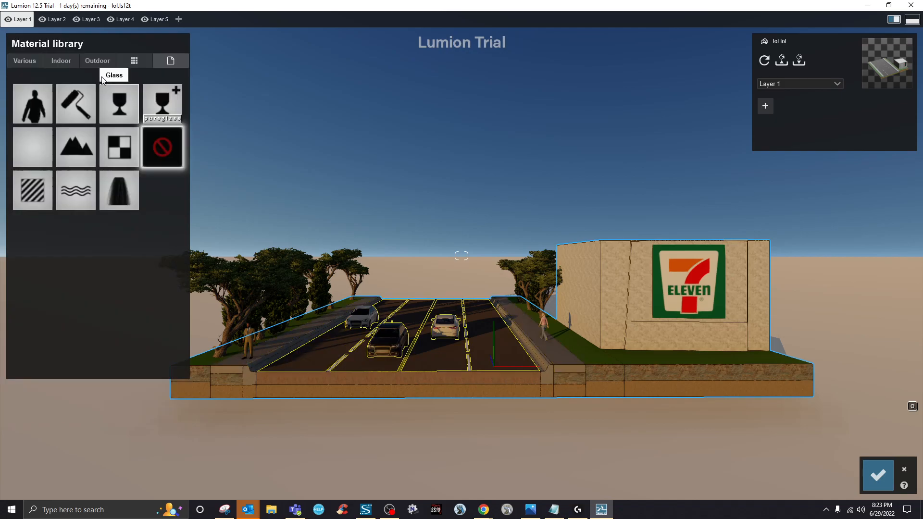
left_click(92, 67)
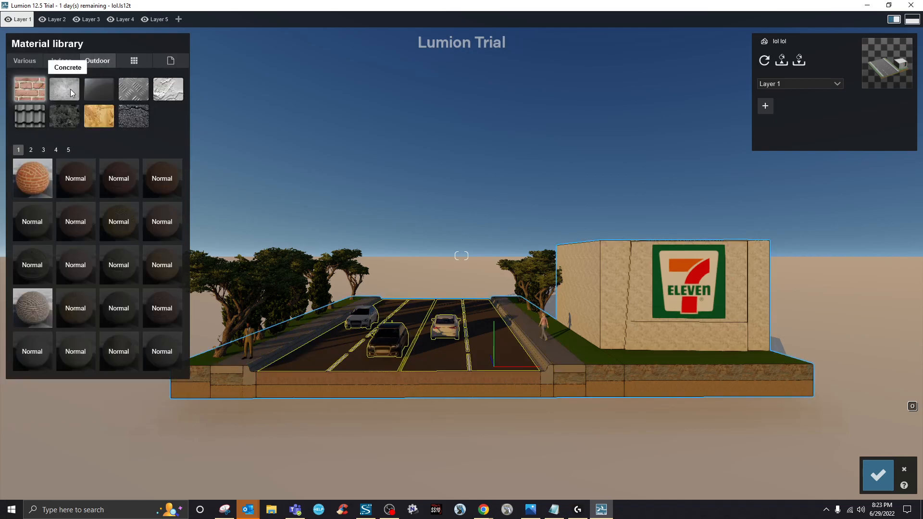
left_click(133, 117)
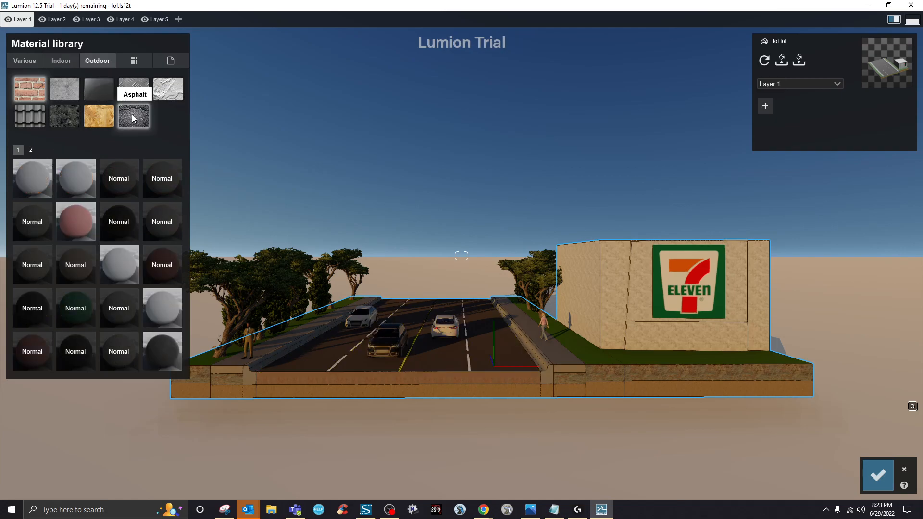
left_click(81, 187)
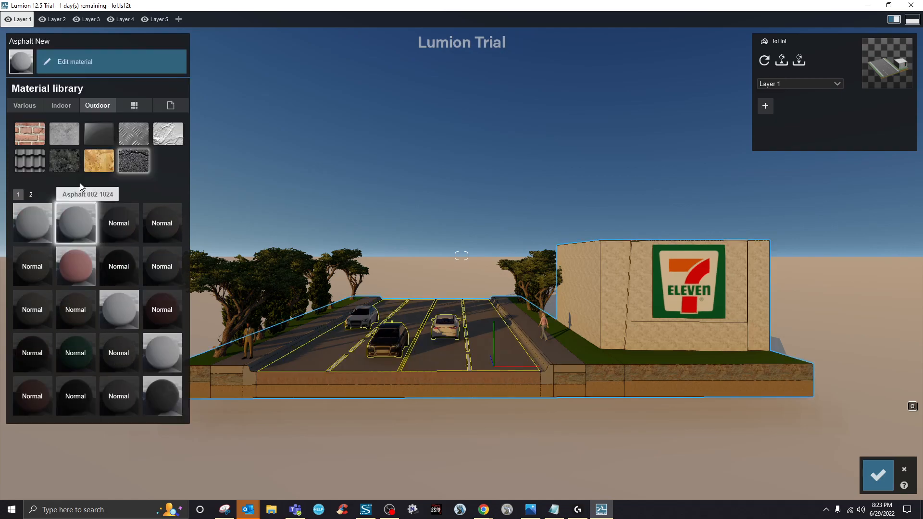
- Give the dashed Color M00 lane lines a plain Color material in a slightly off-white shade
left_click(336, 367)
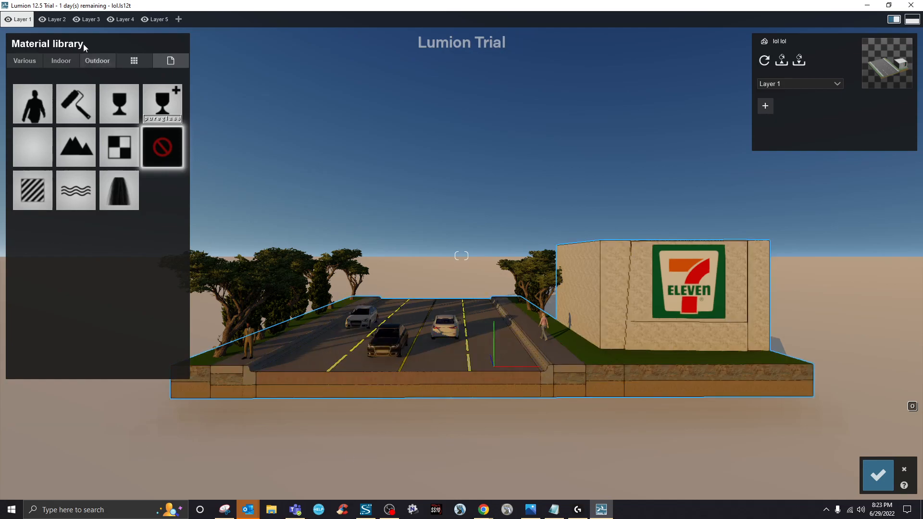
left_click(68, 94)
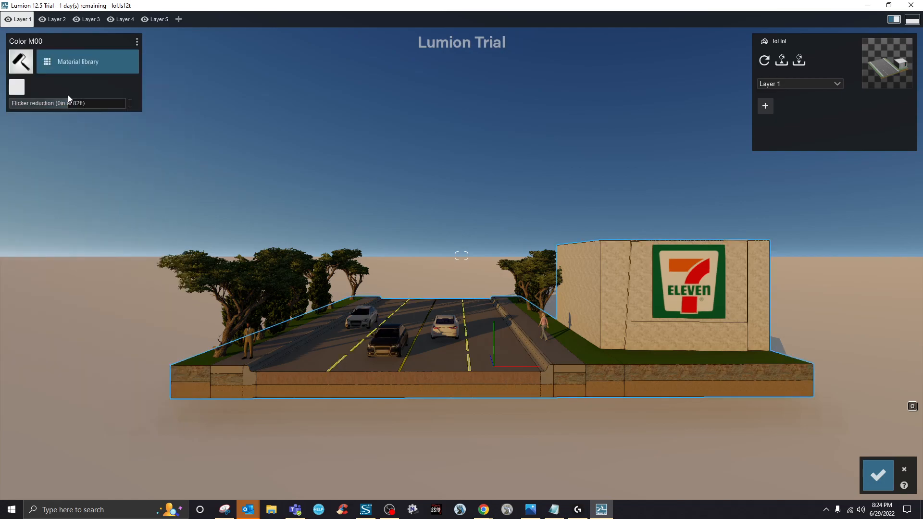
left_click(23, 90)
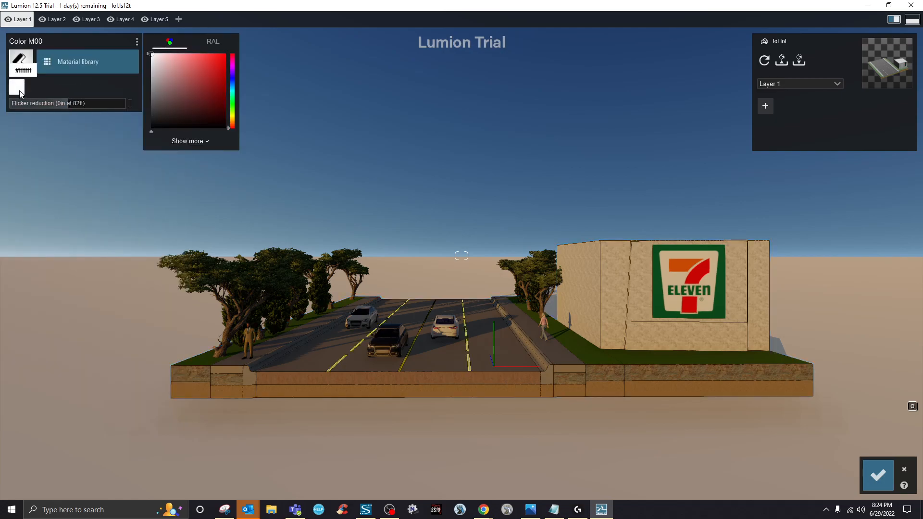
left_click_drag(151, 54, 153, 58)
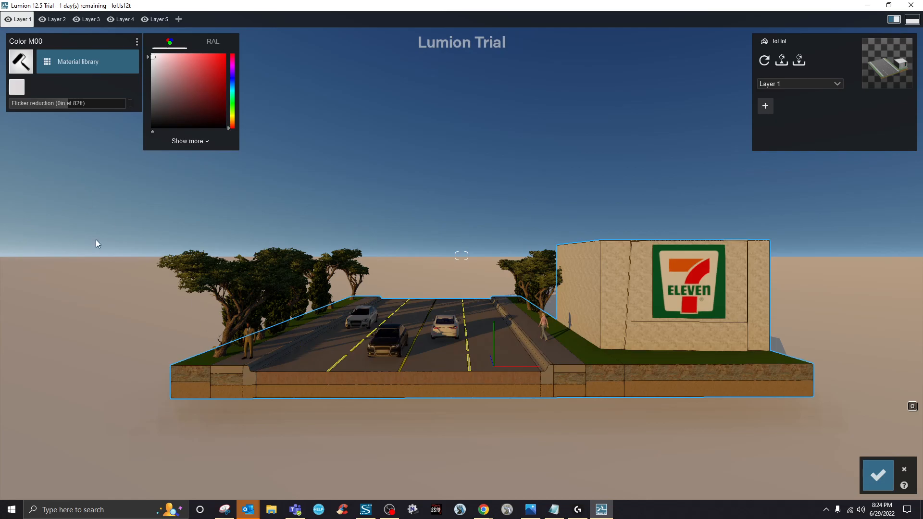
left_click(58, 66)
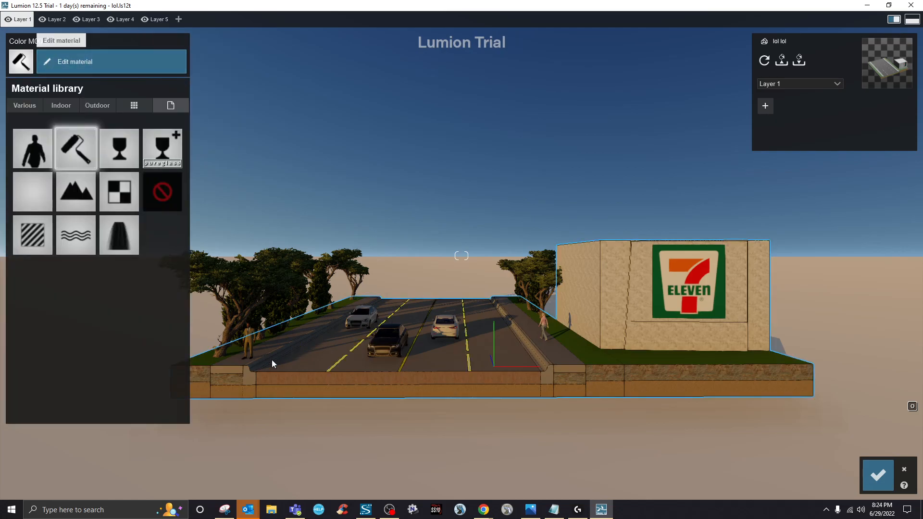
- Give the Color E05 centre line a bright yellow Color material, and switch it to the Billboard material
left_click(402, 369)
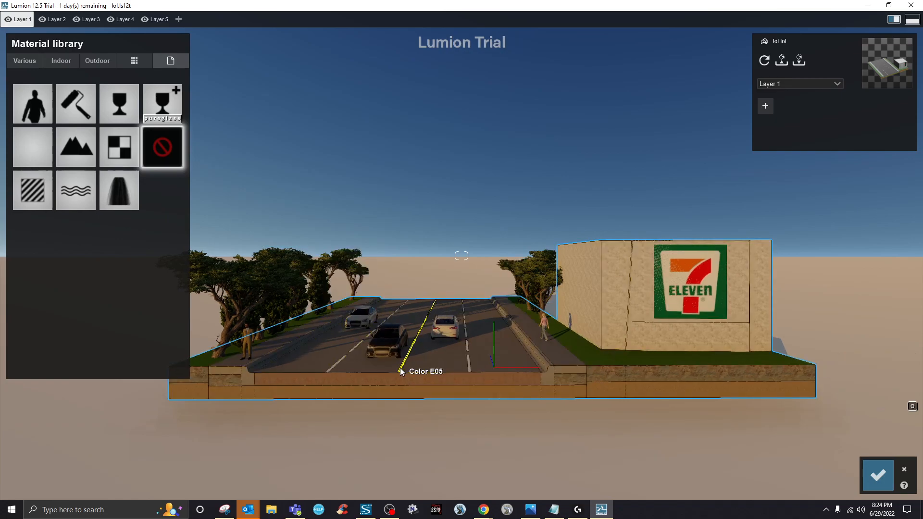
left_click(75, 107)
left_click(75, 107)
left_click(16, 87)
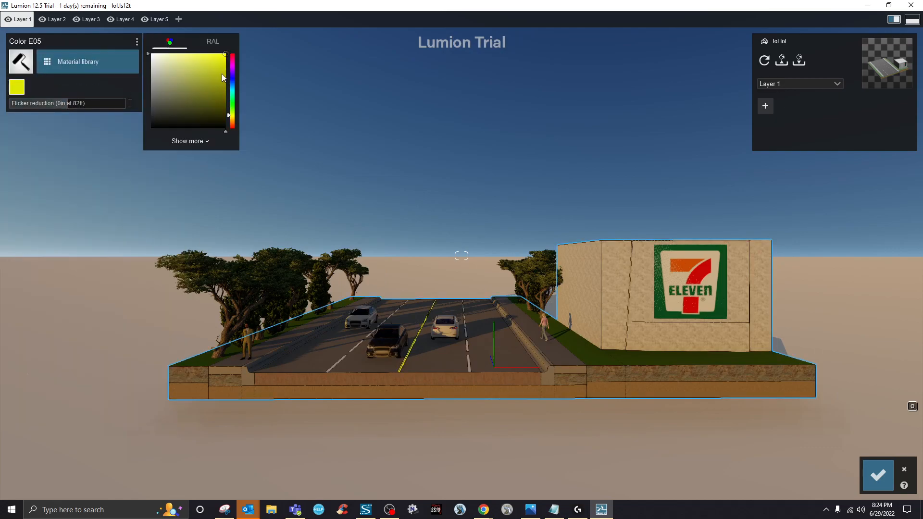
left_click(220, 56)
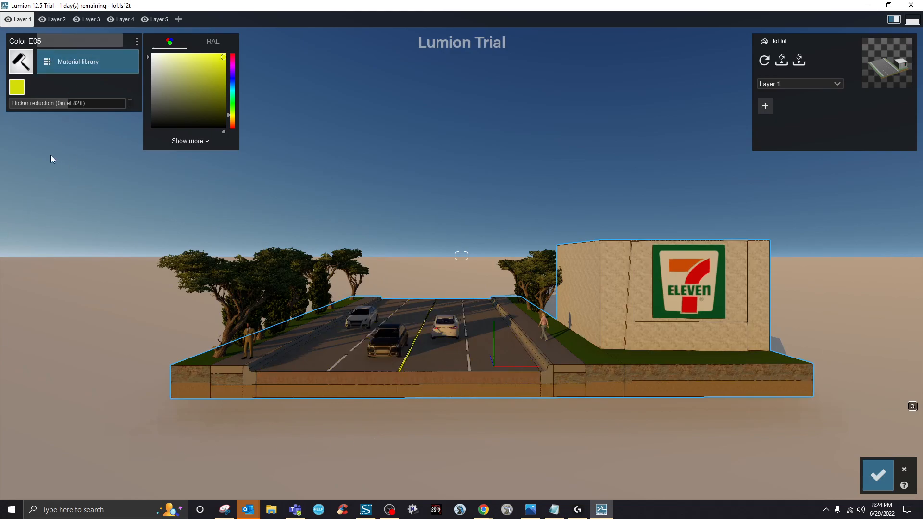
left_click(62, 65)
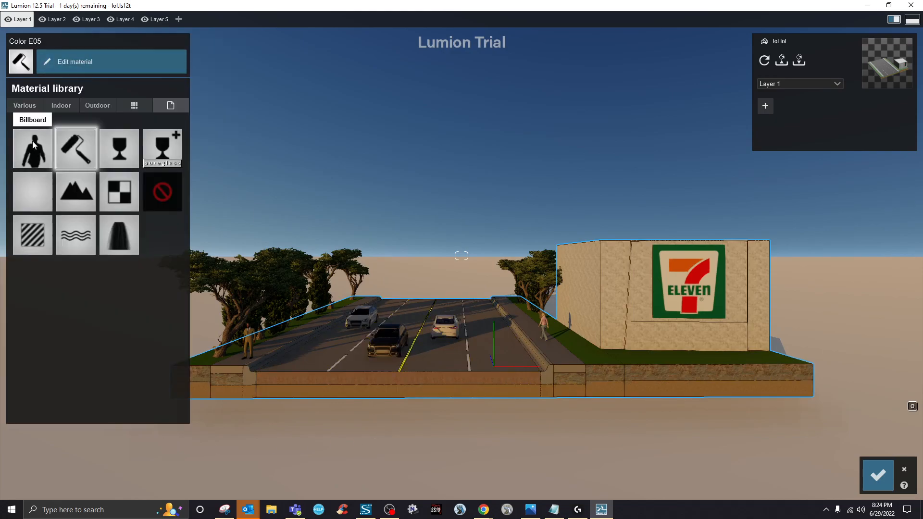
left_click(33, 145)
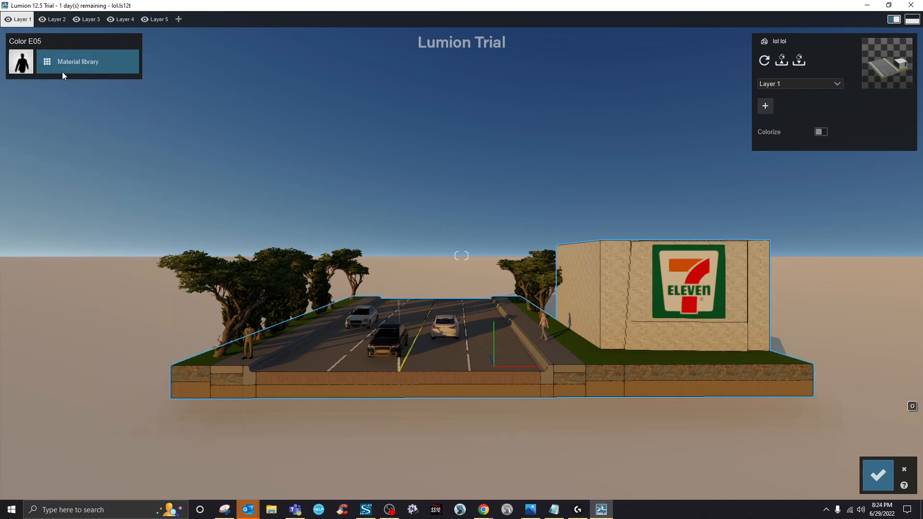
- Try the outdoor roof materials Reed 001, Polii Roof SlateRedDiscolored 001 2K and Polii Roof Shingles 002 VAR1 2K on the building's Carrera Marble walls
left_click(609, 286)
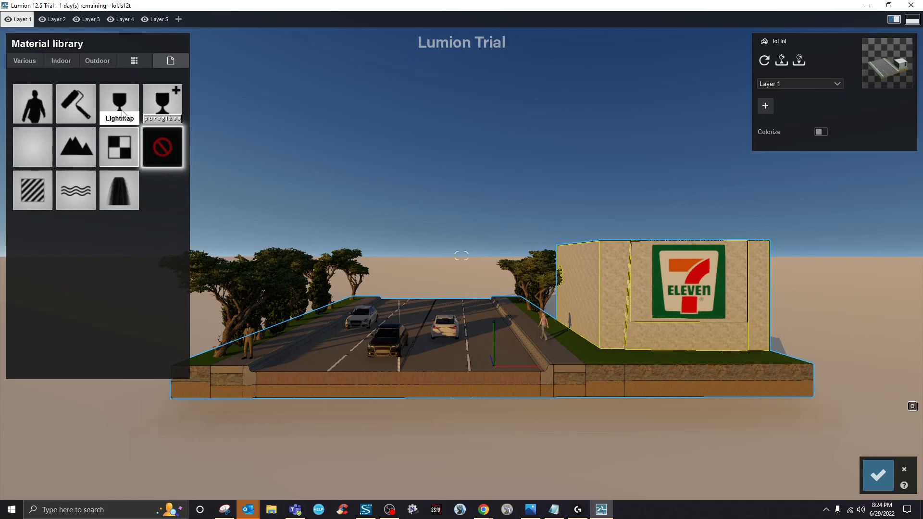
left_click(62, 63)
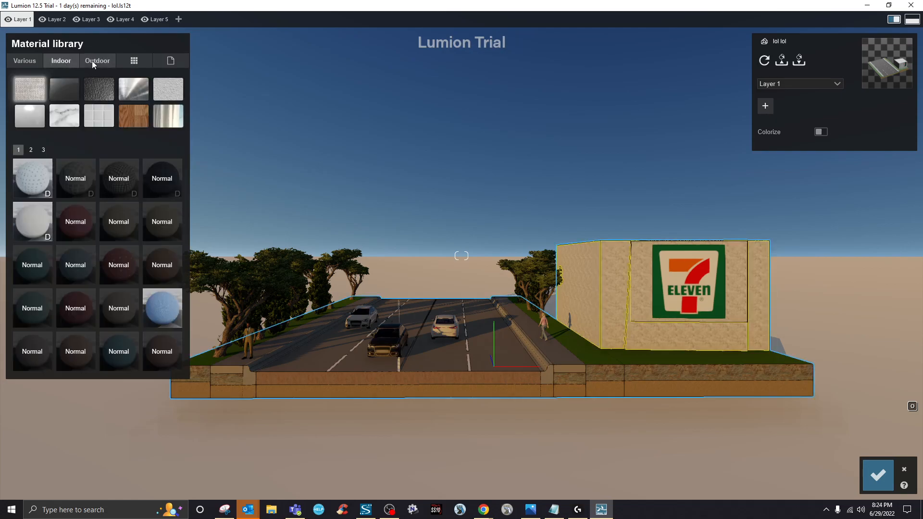
left_click(93, 63)
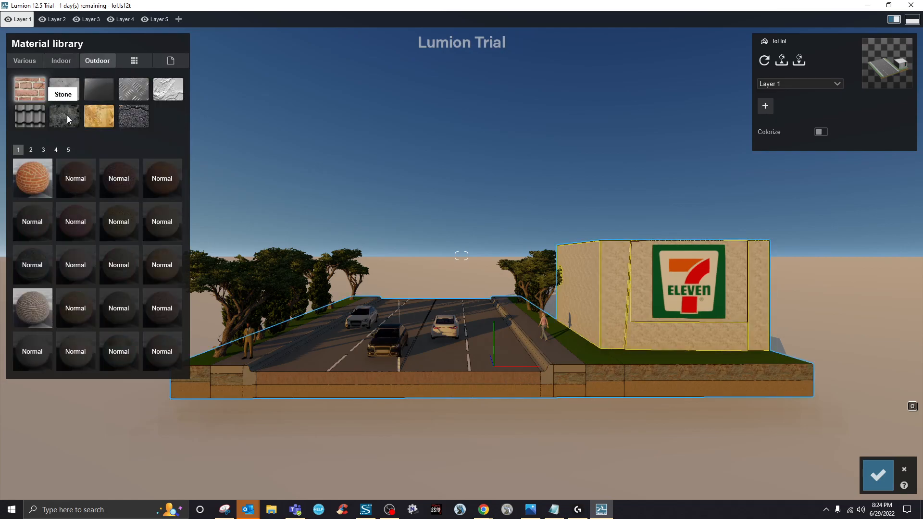
left_click(34, 117)
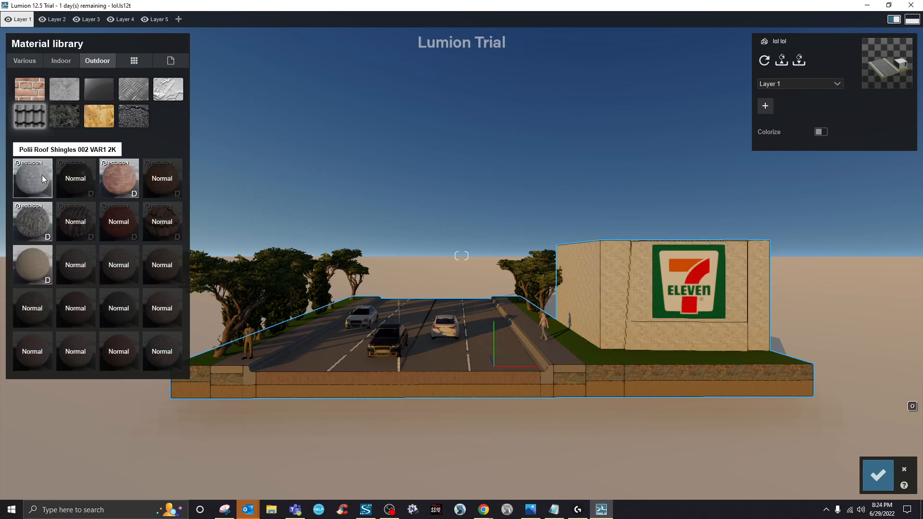
left_click(42, 175)
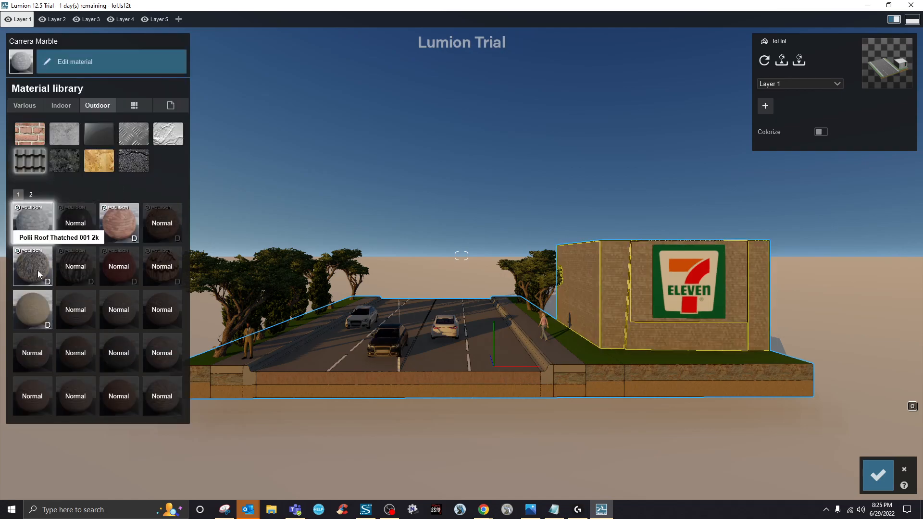
left_click(34, 312)
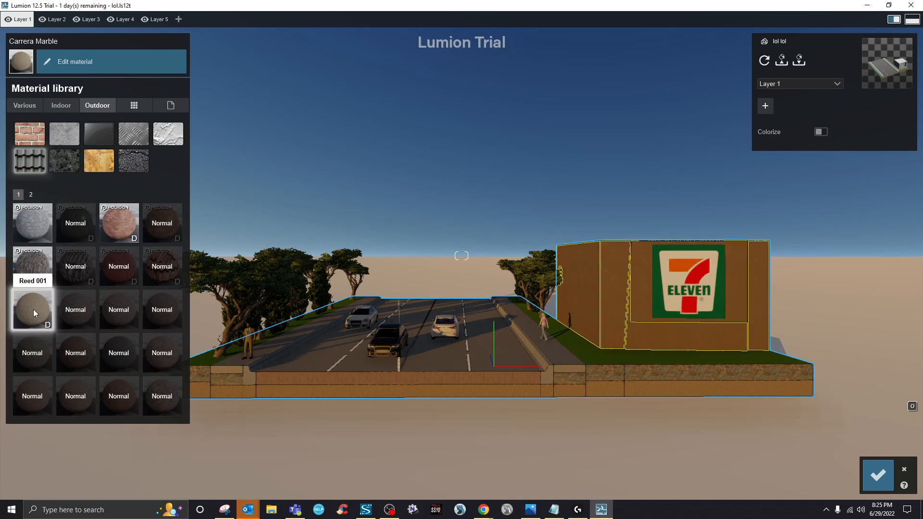
left_click(126, 217)
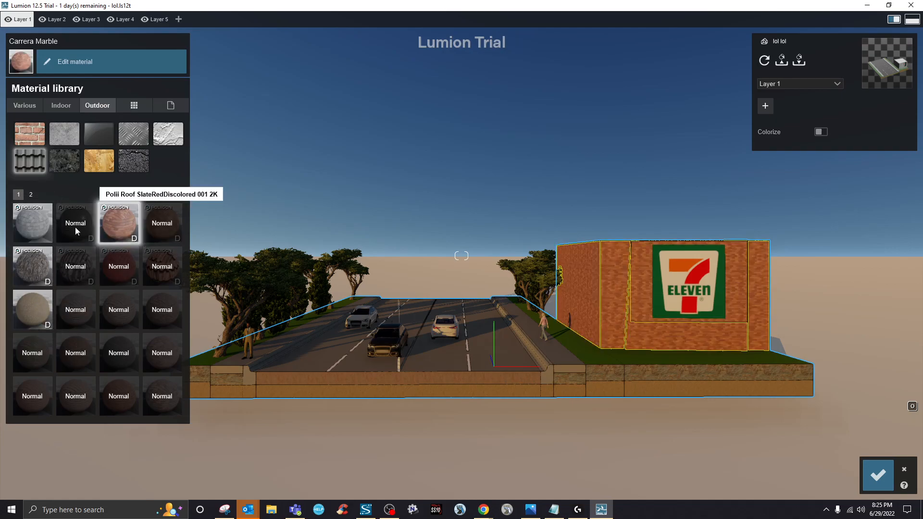
left_click(33, 223)
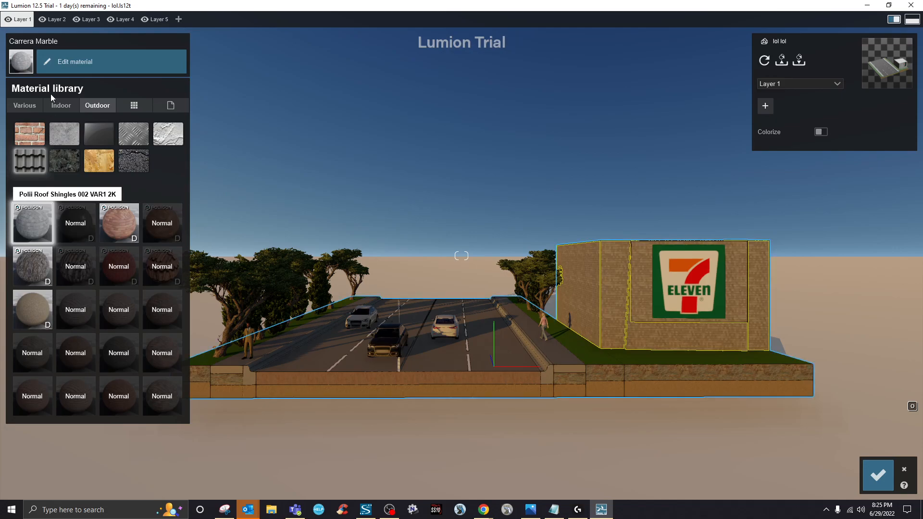
left_click(62, 59)
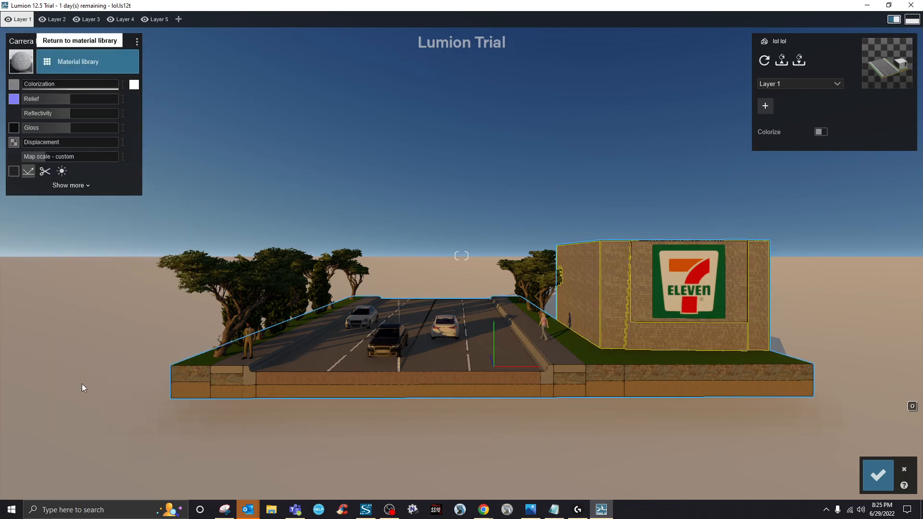
key("Escape")
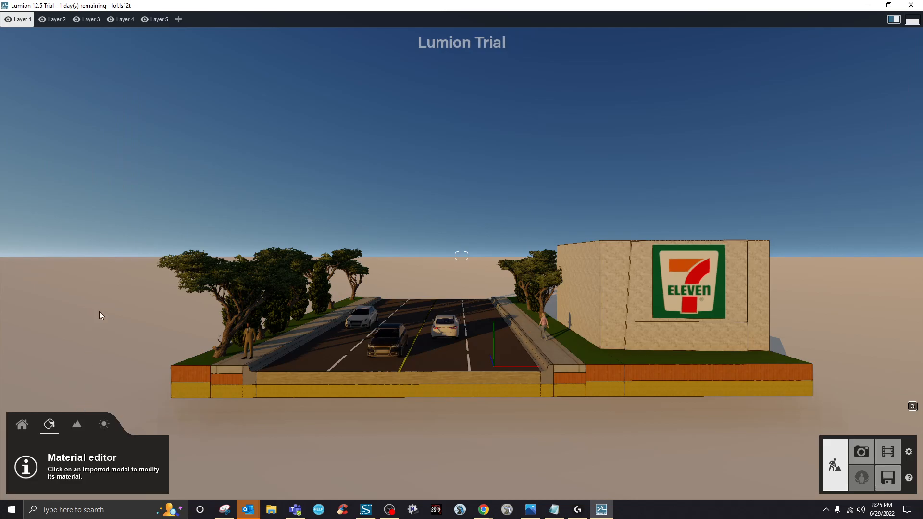
- Place the sun to the east of the scene and raise its height to a bright daytime level
left_click(104, 424)
mouse_move(105, 484)
left_mouse_down()
mouse_move(96, 464)
mouse_move(113, 445)
mouse_move(128, 447)
mouse_move(137, 476)
mouse_move(102, 485)
mouse_move(127, 486)
mouse_move(136, 462)
mouse_move(118, 487)
mouse_move(95, 473)
left_mouse_up()
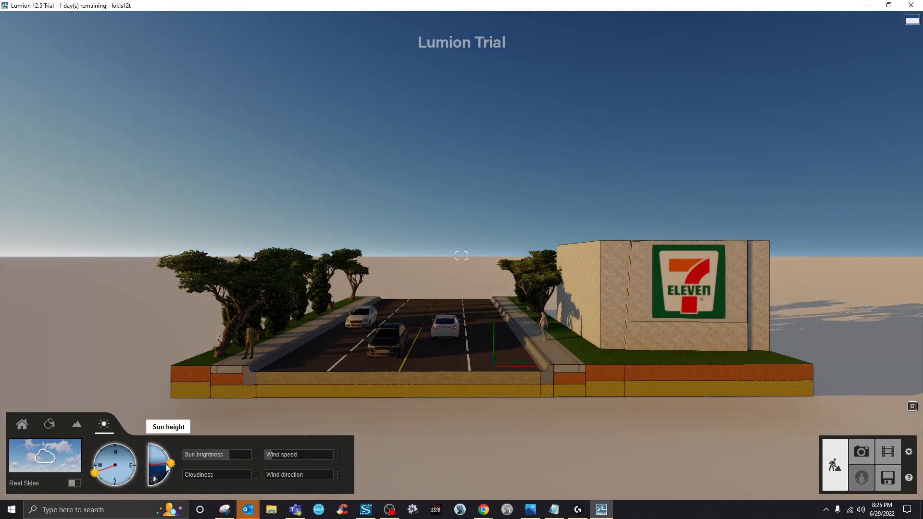
mouse_move(172, 467)
left_mouse_down()
mouse_move(143, 449)
mouse_move(164, 458)
left_mouse_up()
mouse_move(97, 473)
left_mouse_down()
mouse_move(99, 461)
mouse_move(133, 451)
mouse_move(141, 460)
left_mouse_up()
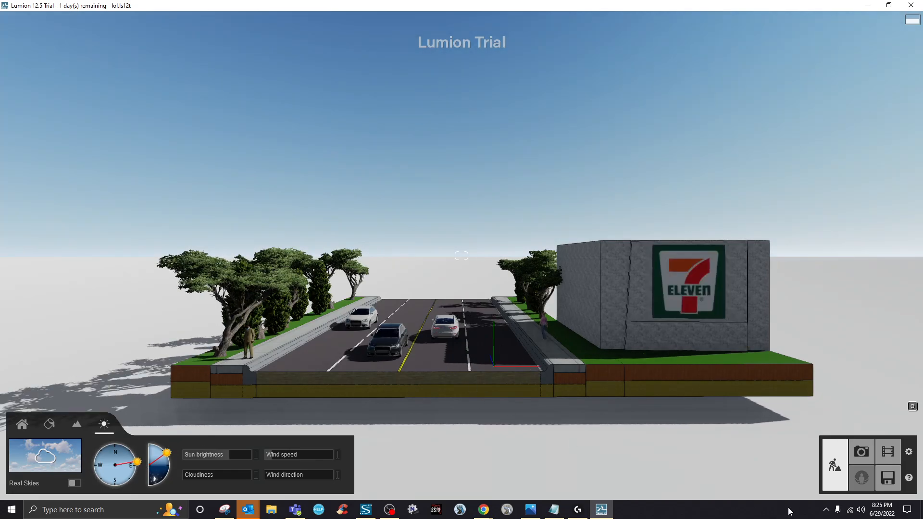
- Switch to Photo mode and remove every effect from the first photo's custom style, from Shadow through 2-Point Perspective
left_click(864, 459)
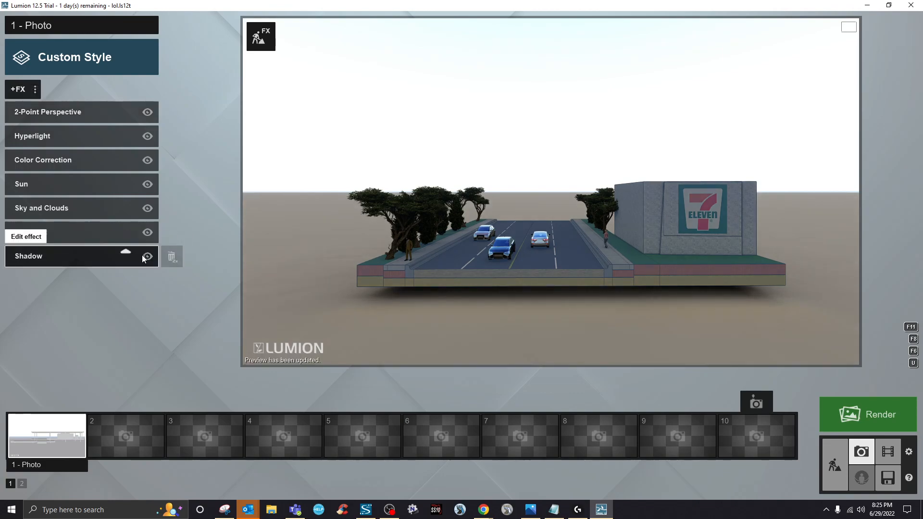
double_click(171, 258)
double_click(171, 233)
double_click(171, 206)
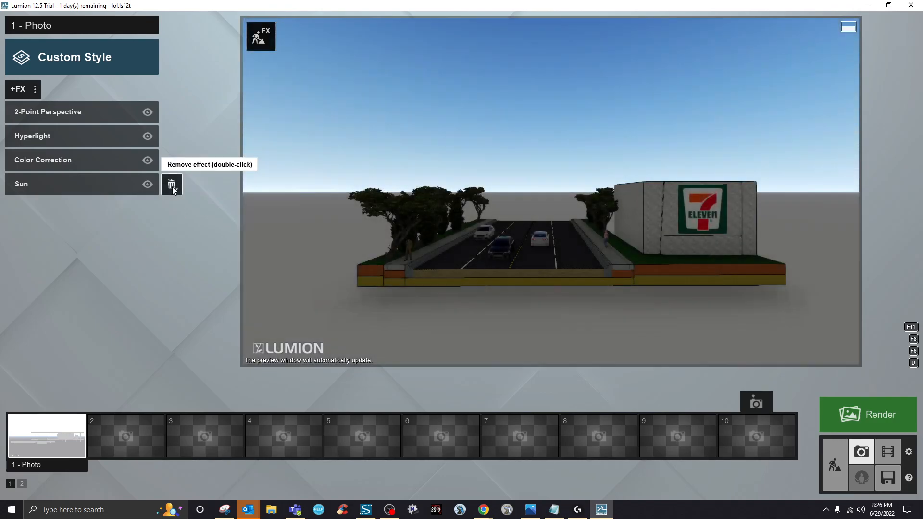
double_click(173, 184)
double_click(172, 161)
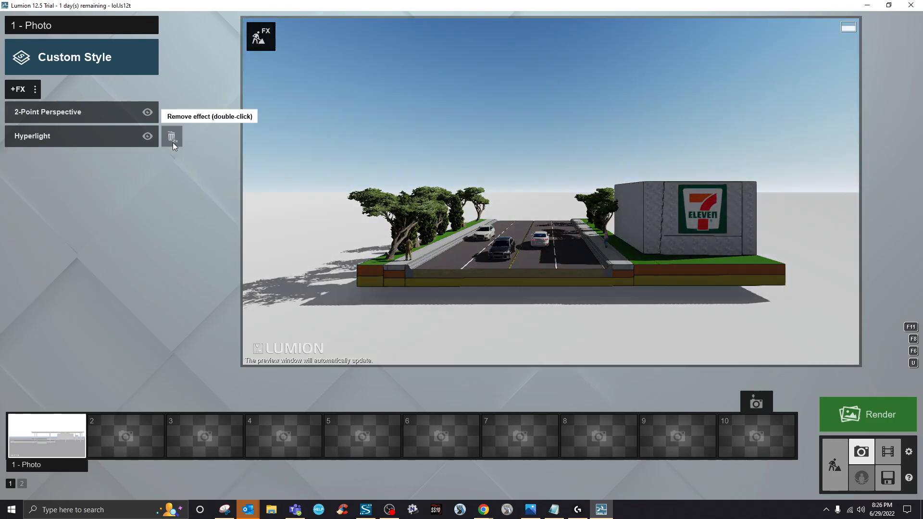
double_click(172, 137)
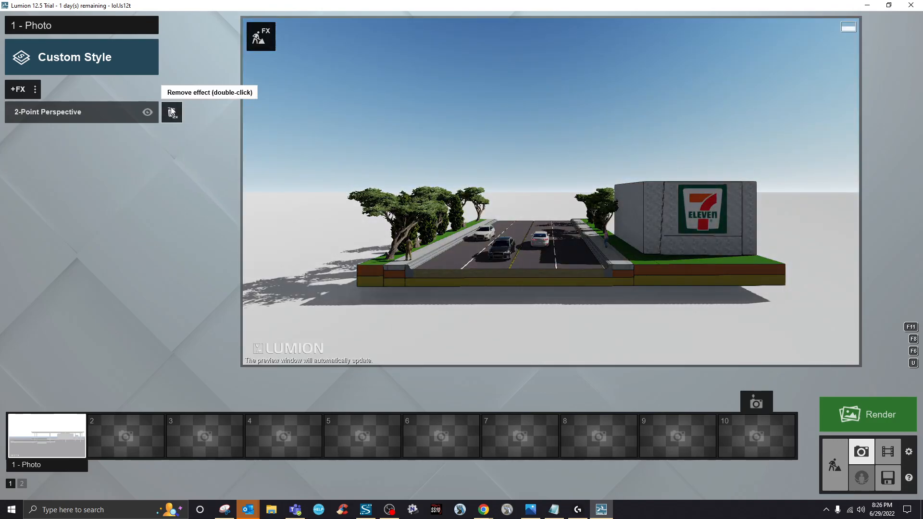
double_click(172, 112)
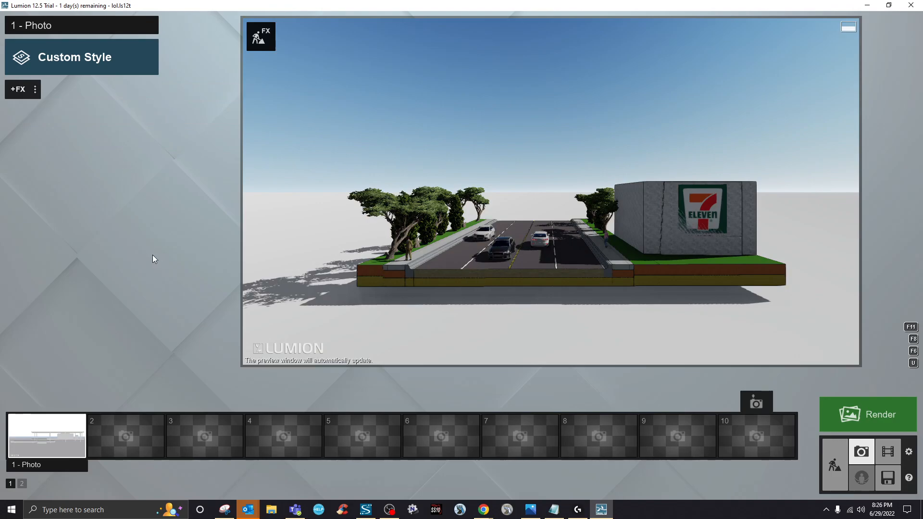
left_click(18, 89)
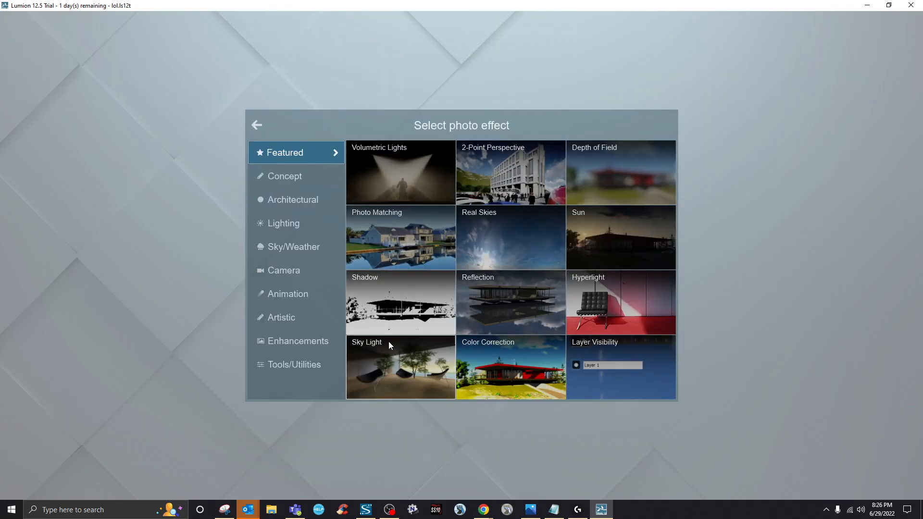
left_click(261, 127)
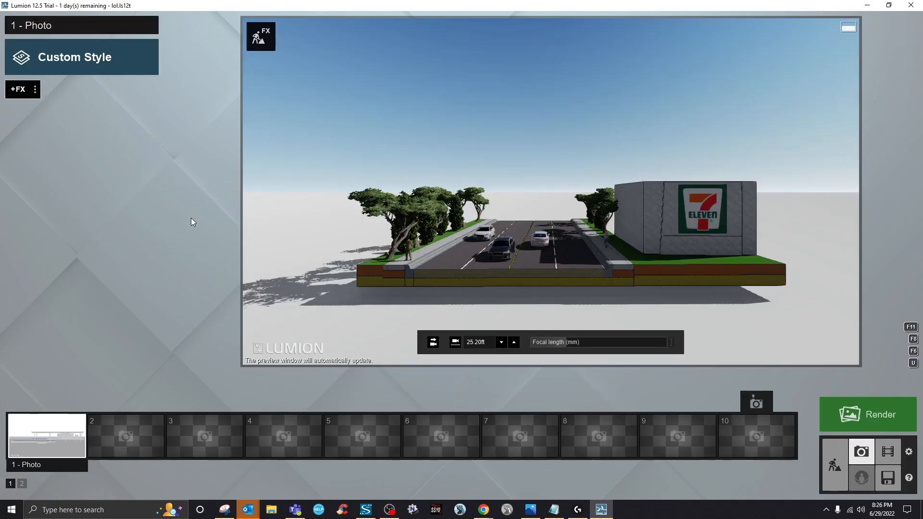
- Examine the road section and the 7-Eleven sign from nearer, farther and sideways camera positions in the photo preview
mouse_move(711, 231)
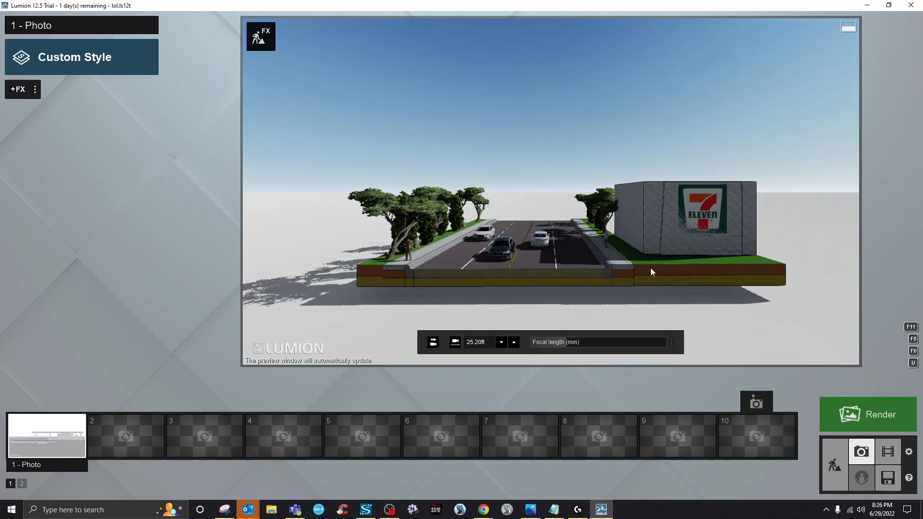
scroll(573, 261, "up", 1)
scroll(573, 262, "down", 1)
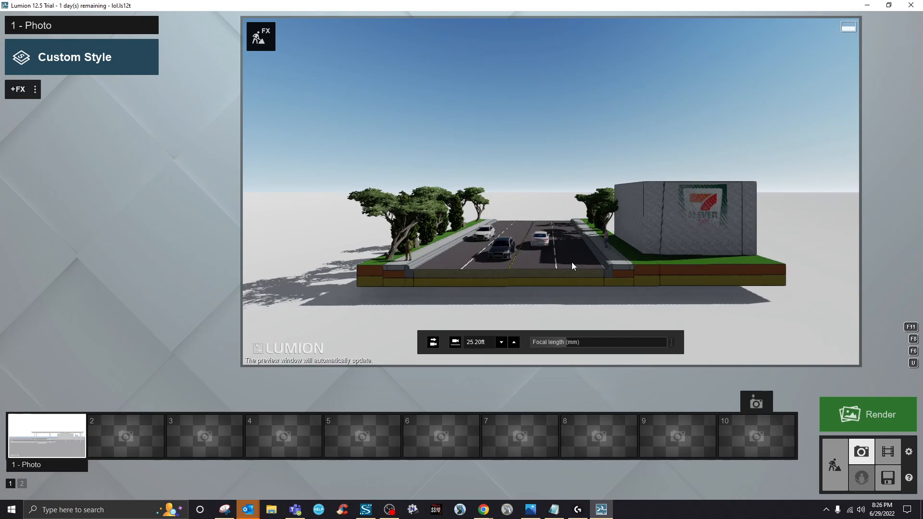
scroll(571, 266, "up", 1)
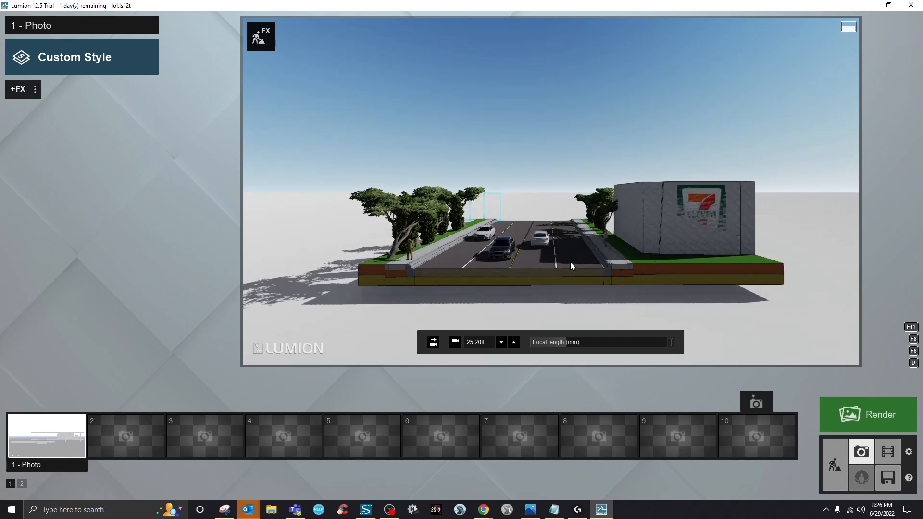
scroll(570, 262, "up", 1)
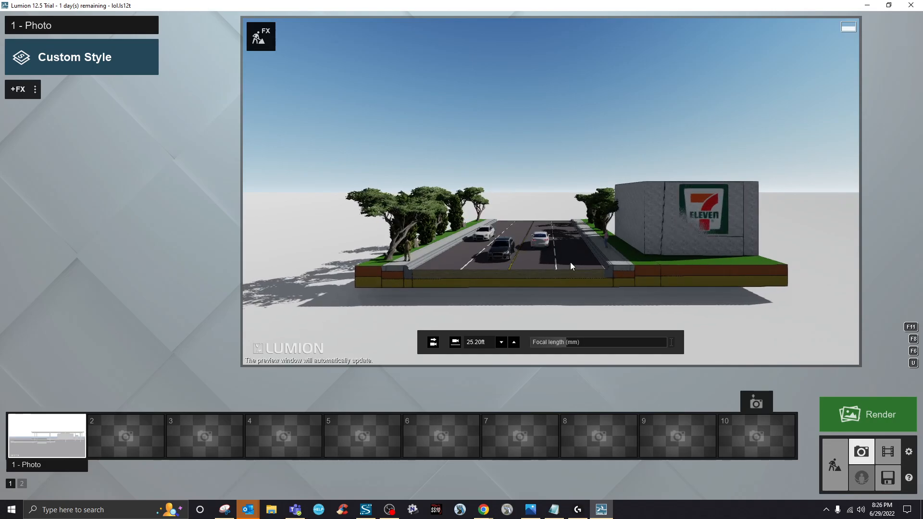
key("a")
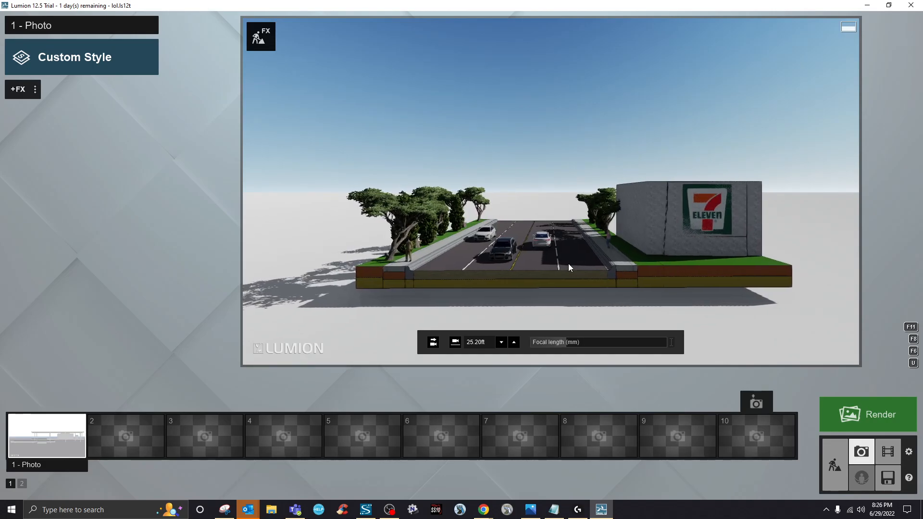
key("d")
key("a")
key("s")
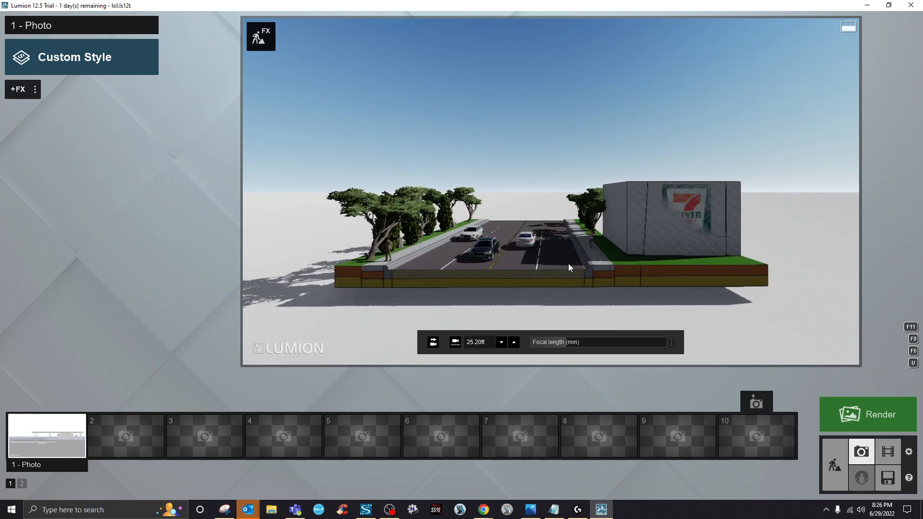
key("w")
key("w")
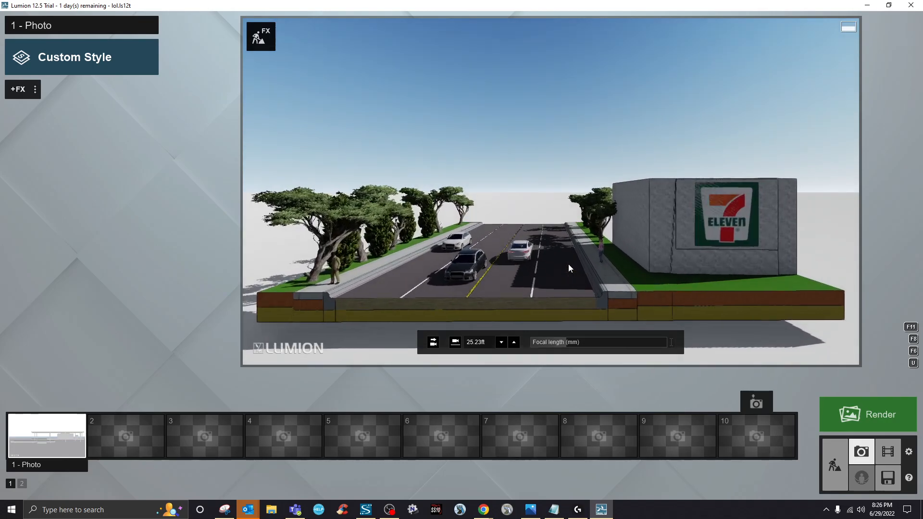
key("w")
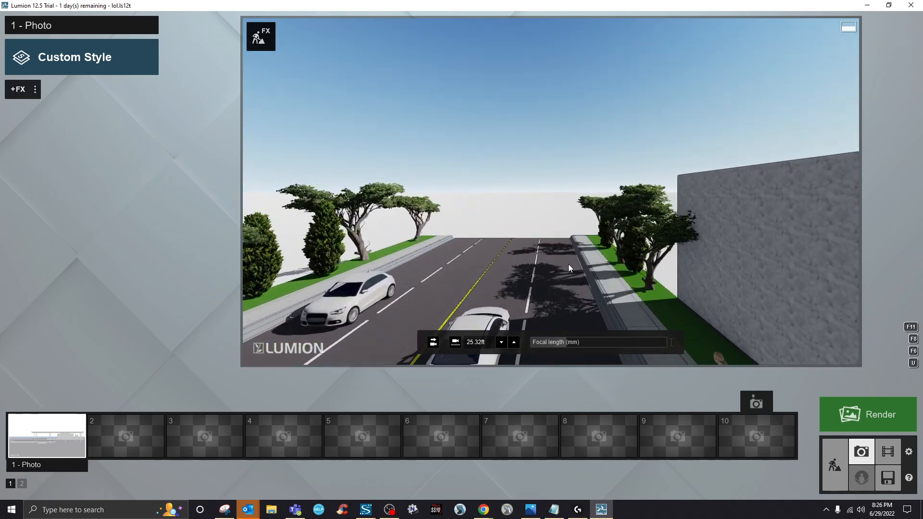
key("s")
key("s")
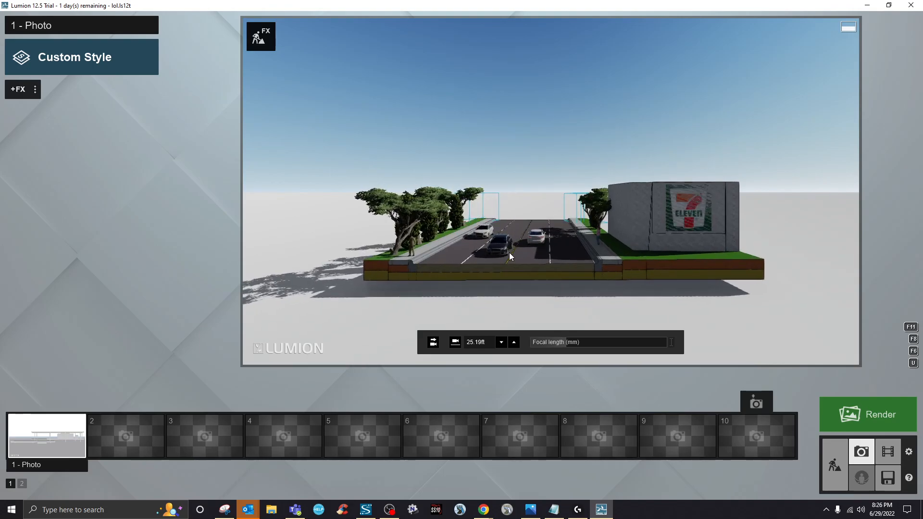
- Bring the photo camera closer so the whole road section and the 7-Eleven building fill most of the preview's width
scroll(509, 253, "up", 5)
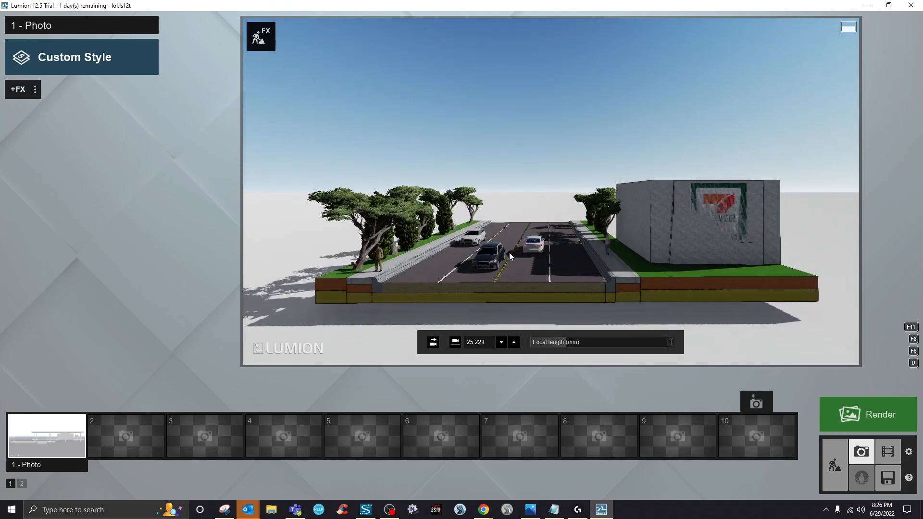
key("d")
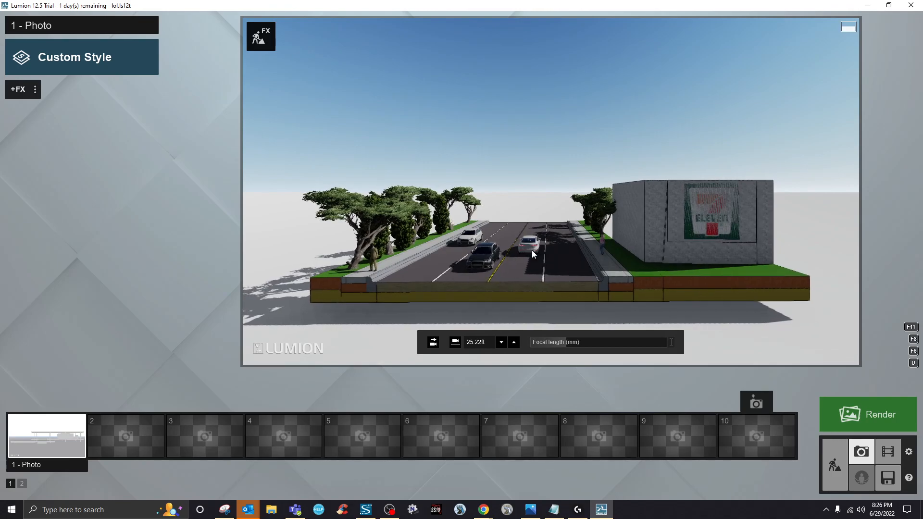
key("w")
key("w")
key("w")
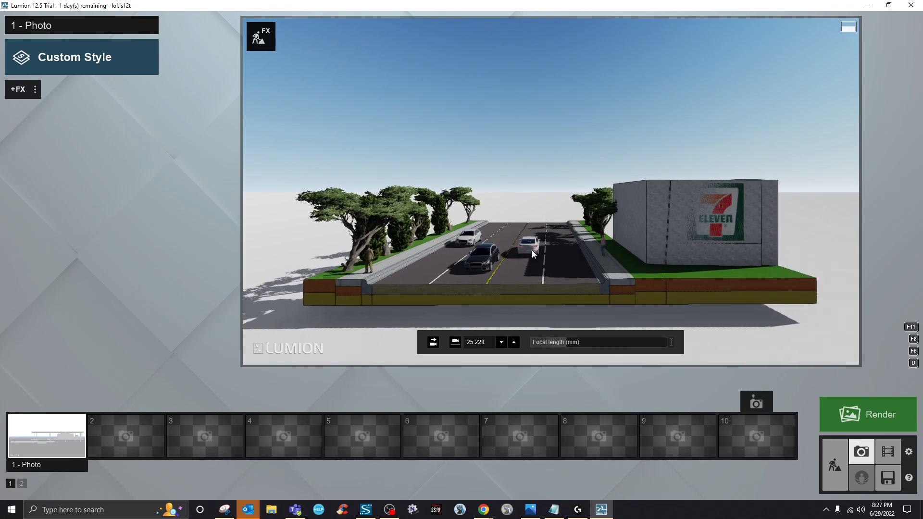
key("w")
key("w")
key("w")
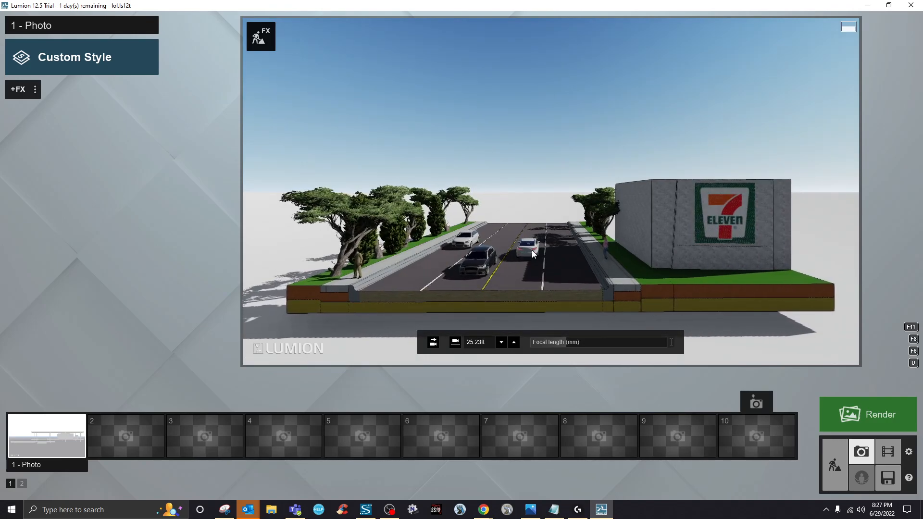
scroll(534, 254, "up", 3)
scroll(533, 255, "down", 4)
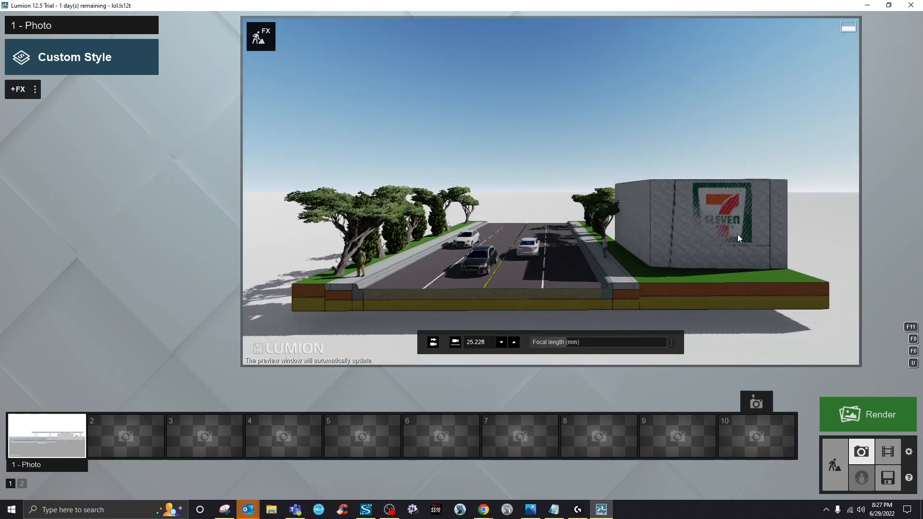
- Fine-tune the camera's sideways position and distance so the full model fits the frame and the 7-Eleven sign shows cleanly
key("w")
key("d")
key("a")
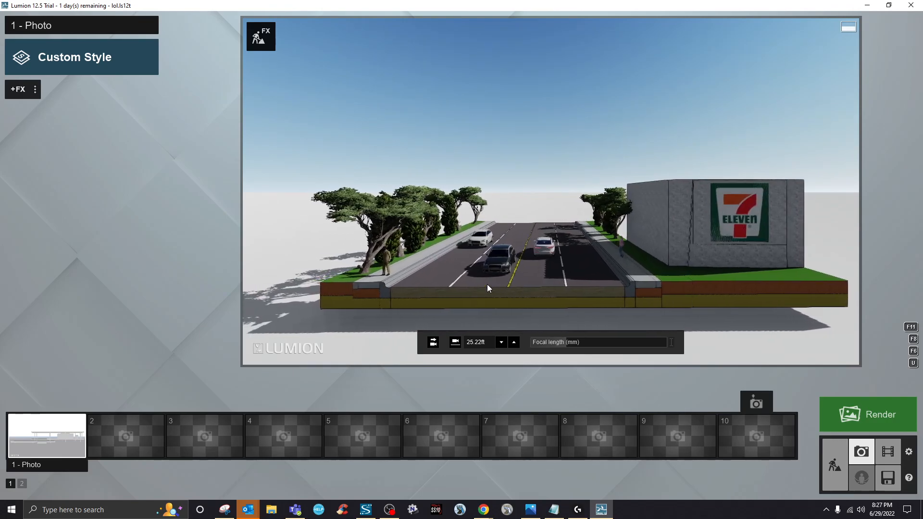
key("s")
key("w")
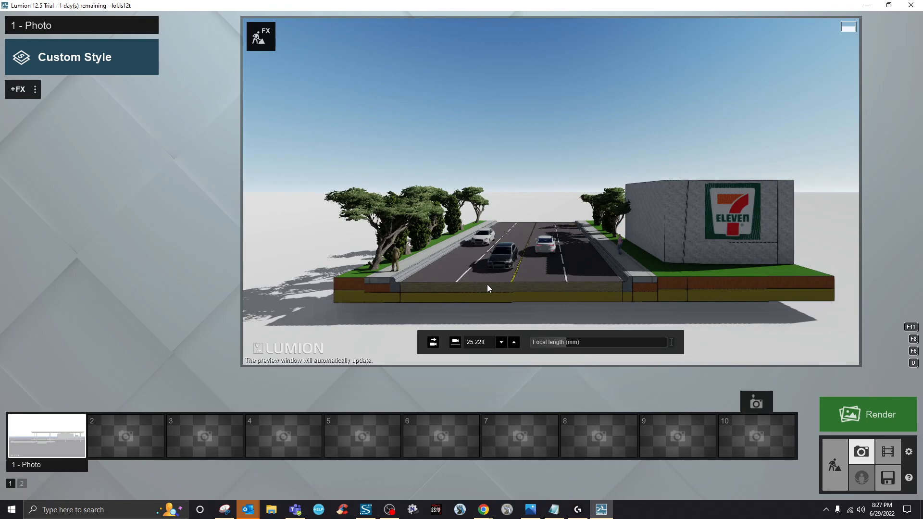
key("s")
key("w")
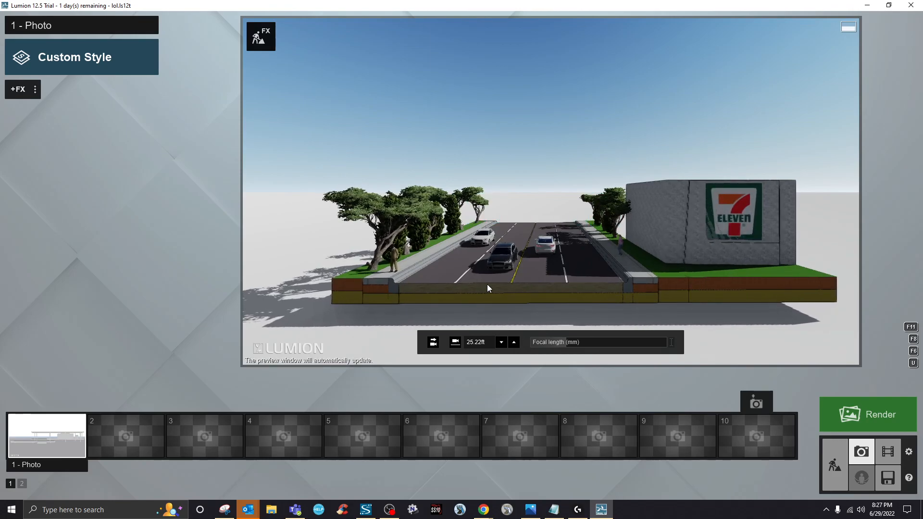
key("w")
key("w")
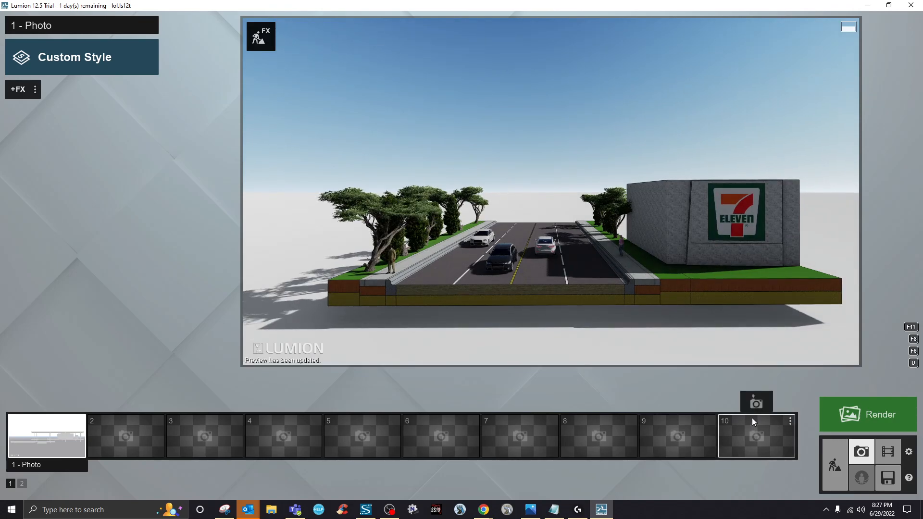
- Render the current shot at Poster size, 7680x4320, as the JPG file lol on the Desktop, and close the completed render
left_click(854, 421)
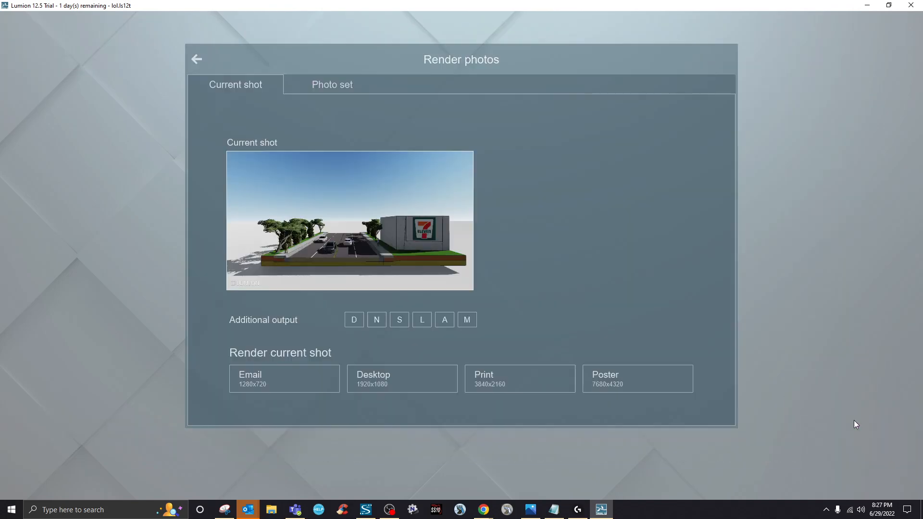
left_click(624, 382)
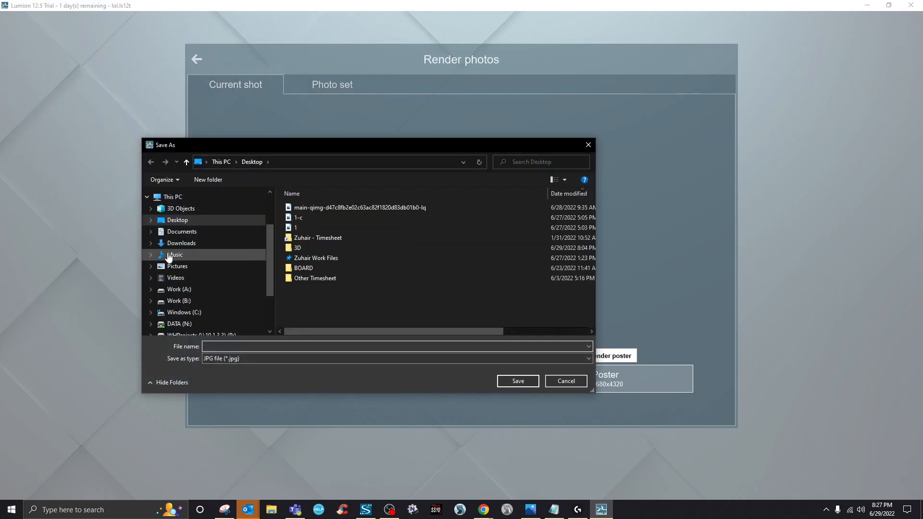
type("lol")
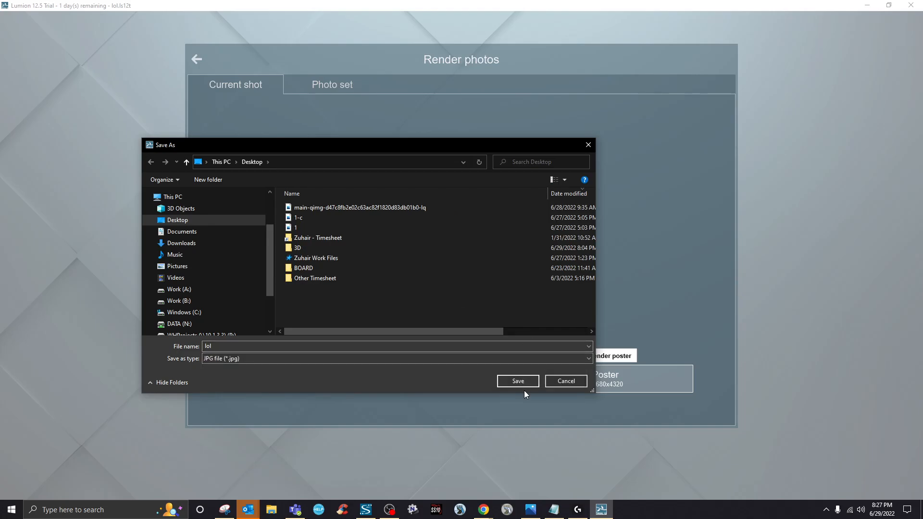
left_click(520, 383)
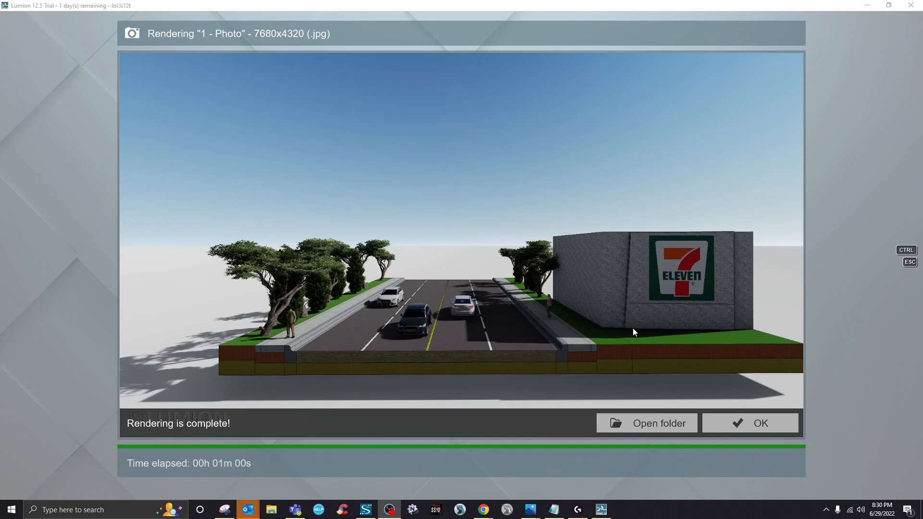
left_click(723, 428)
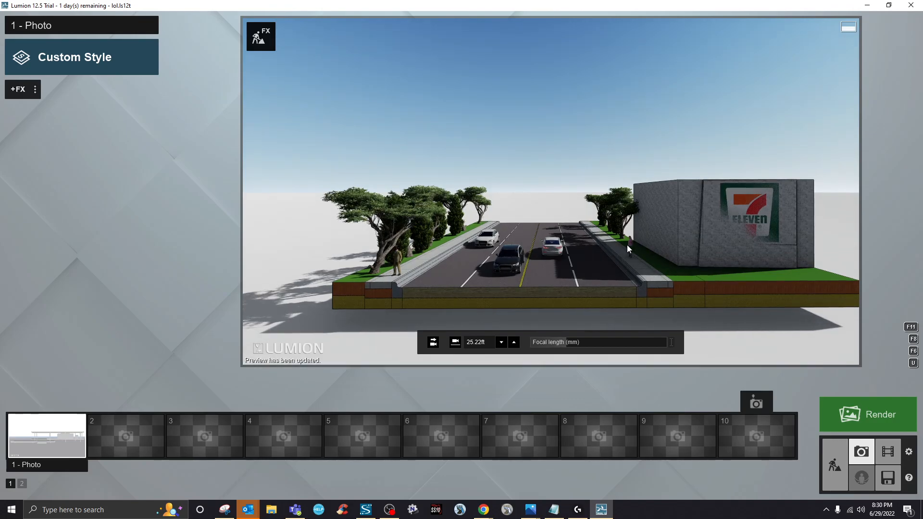
- Reframe the photo with a slightly closer, shifted camera, keeping the whole road section and the 7-Eleven sign in view
key("a")
key("d")
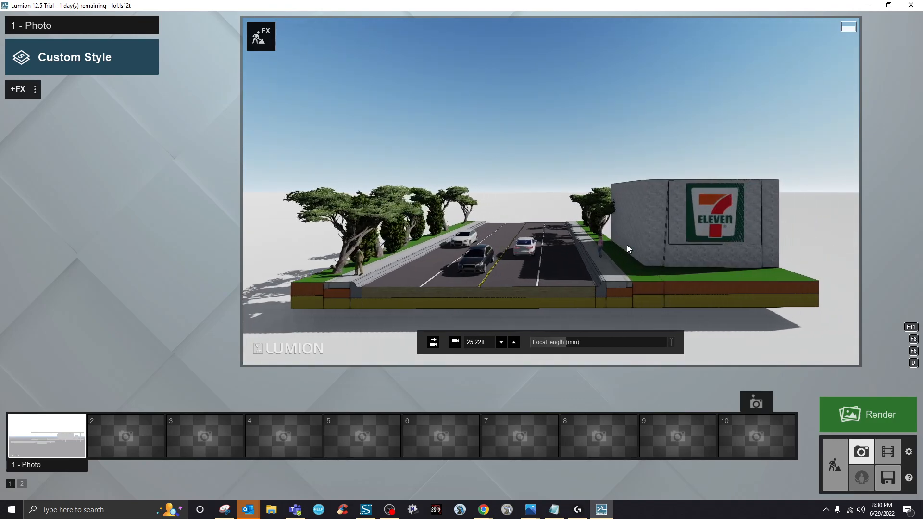
key("w")
key("s")
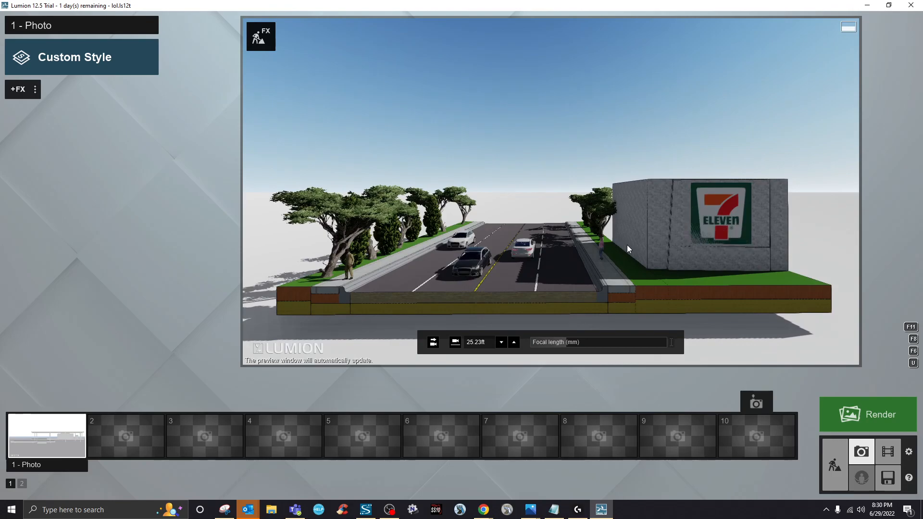
left_click(853, 422)
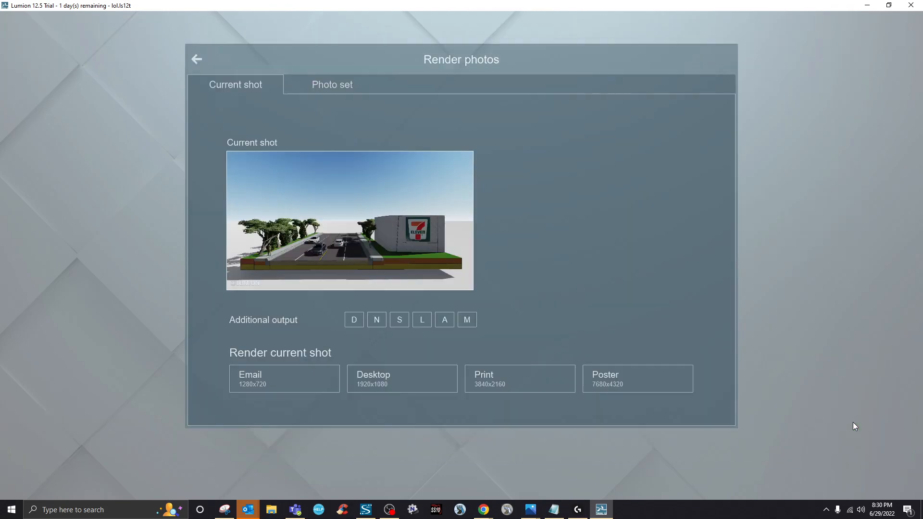
left_click(624, 378)
left_click(566, 382)
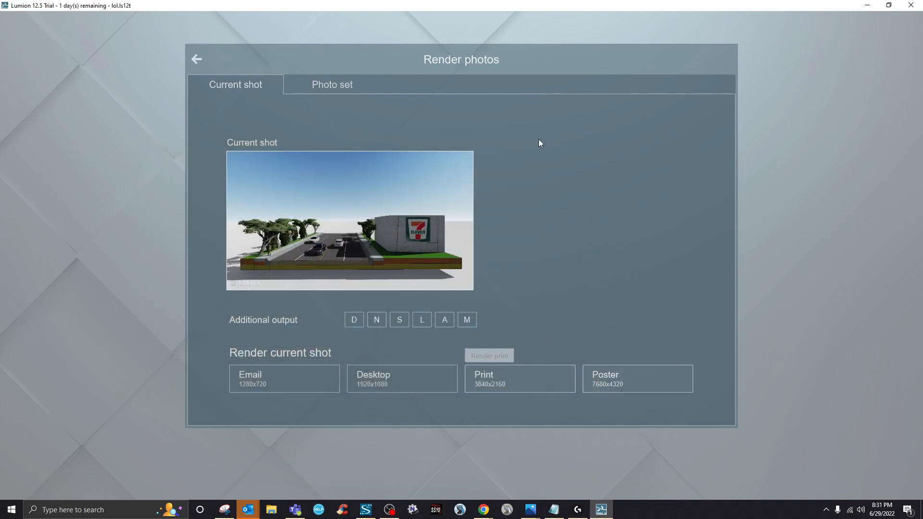
- Minimise Lumion, view the rendered image lol.jpg from the desktop at full window size, and close it
left_click(867, 5)
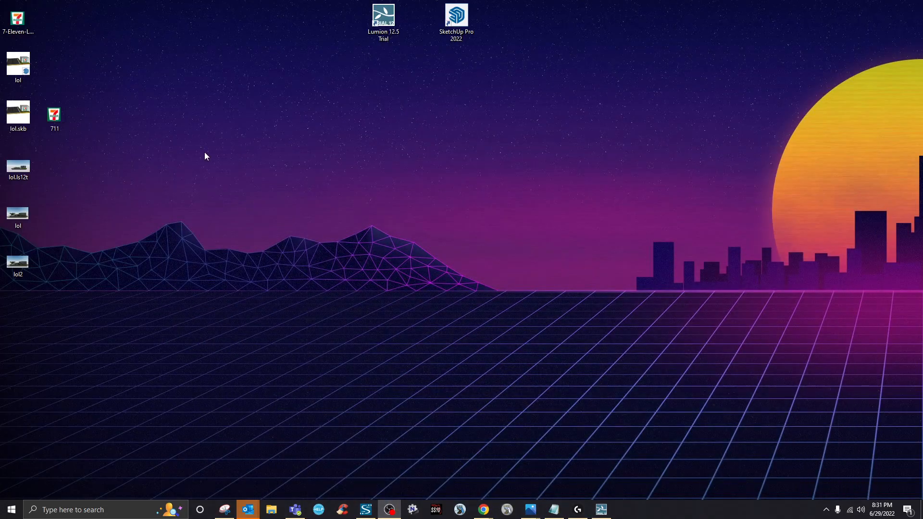
double_click(19, 216)
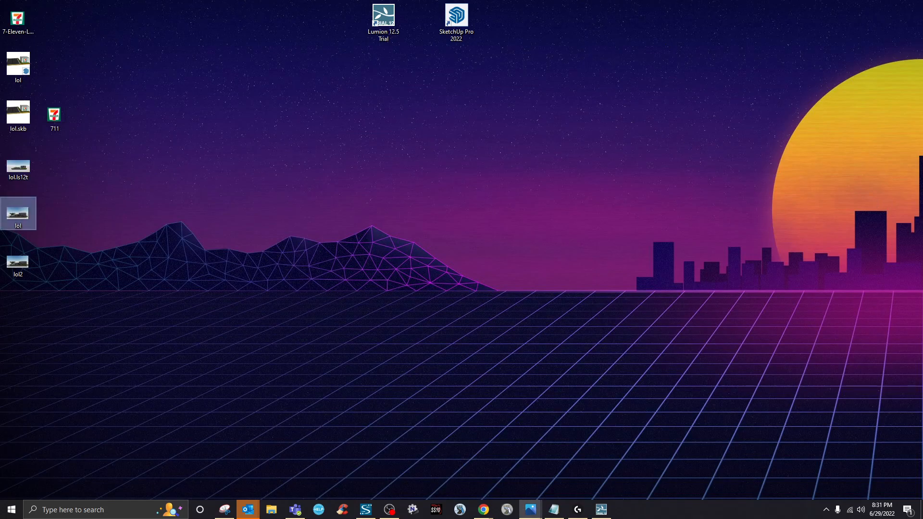
double_click(316, 145)
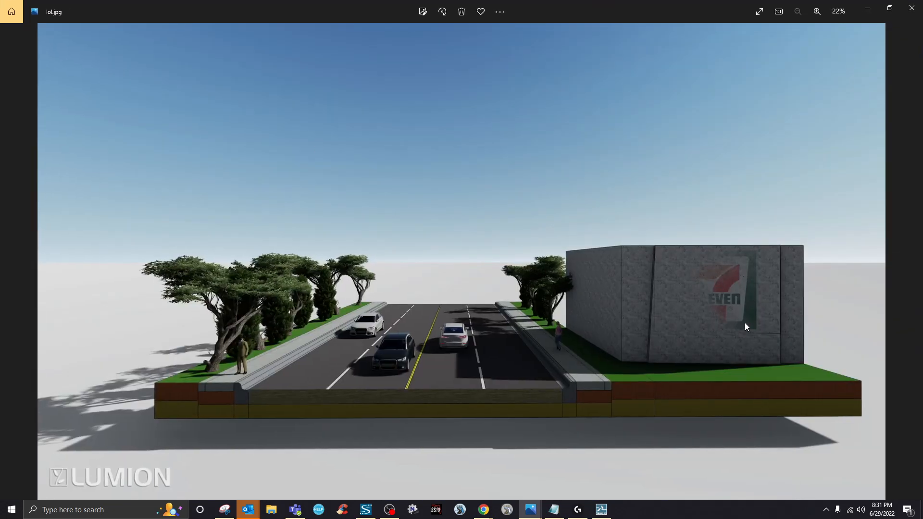
left_click(912, 8)
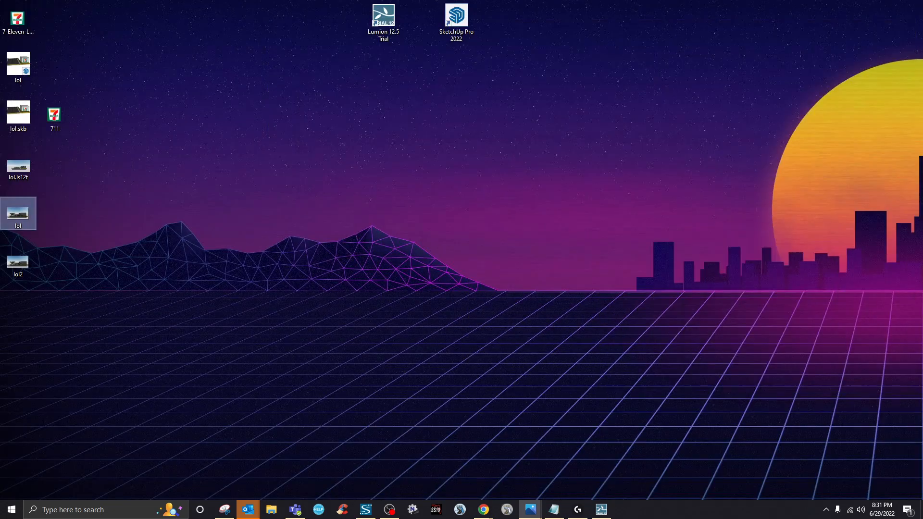
- View the rendered image lol2.jpg from the desktop at full window size, restore its window, and return to Lumion
double_click(19, 274)
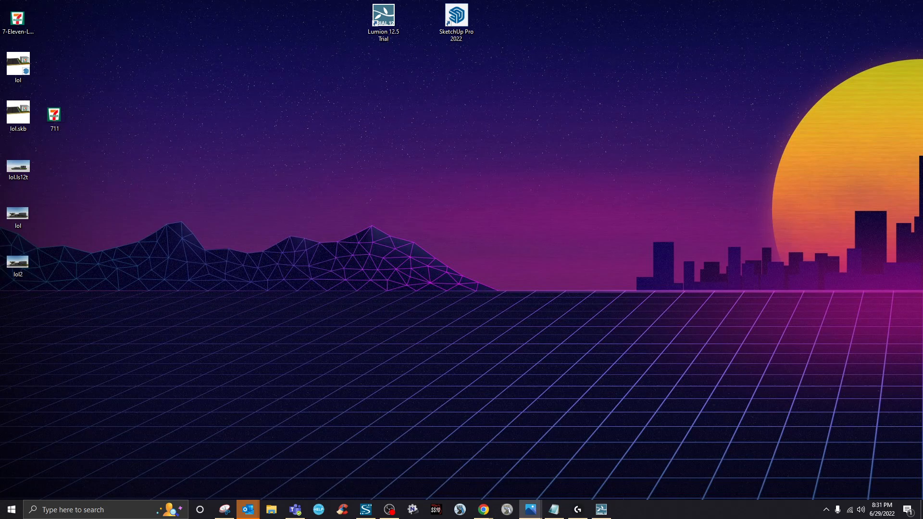
double_click(258, 121)
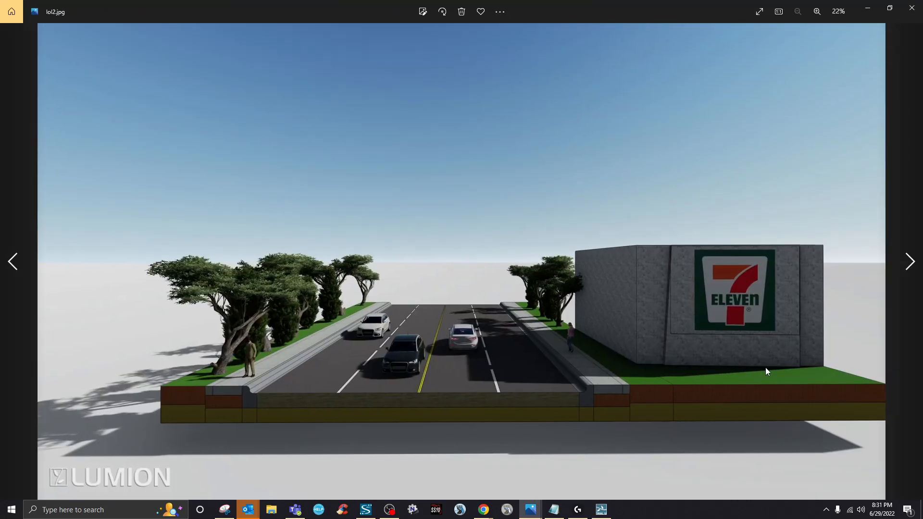
left_click_drag(306, 9, 376, 123)
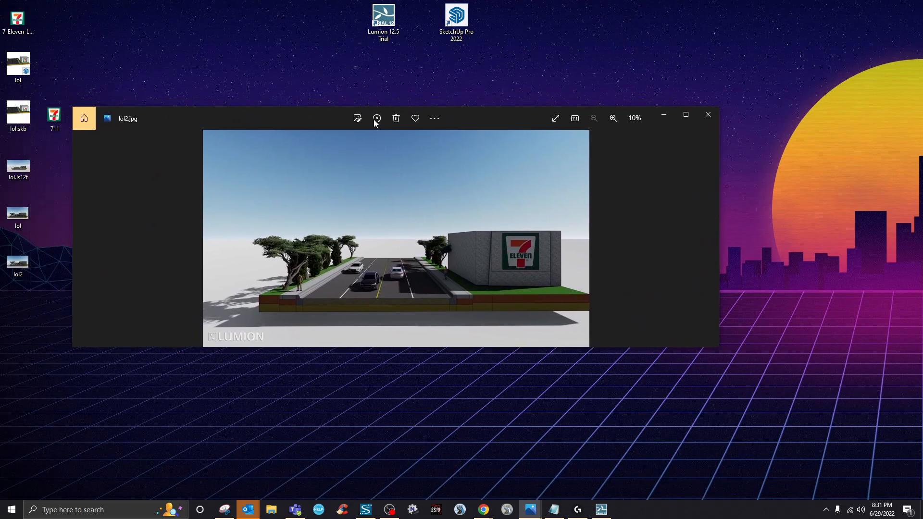
left_click(601, 509)
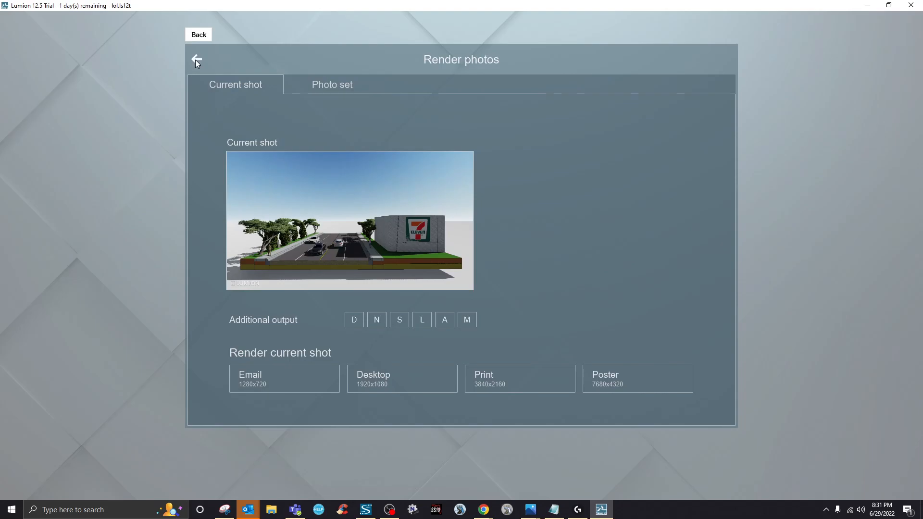
- Leave the photo render settings and quit Lumion without saving the project
left_click(197, 60)
left_click(911, 5)
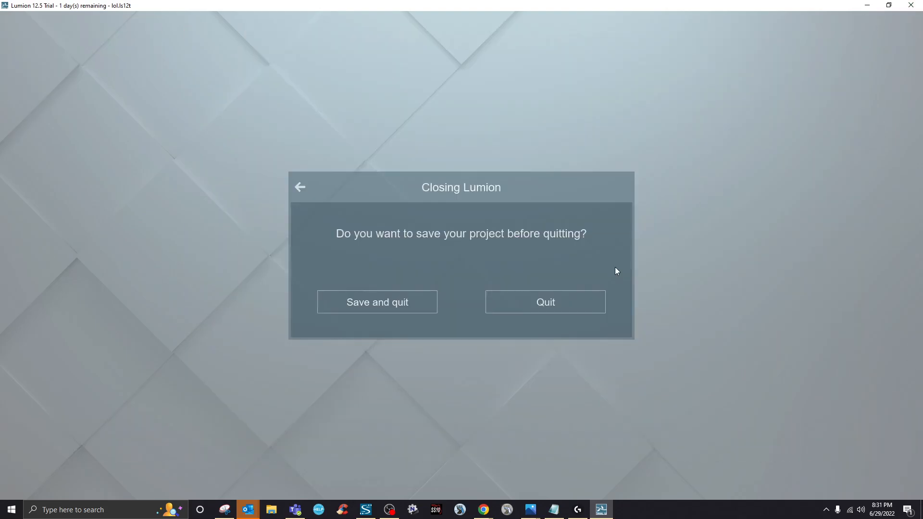
left_click(506, 304)
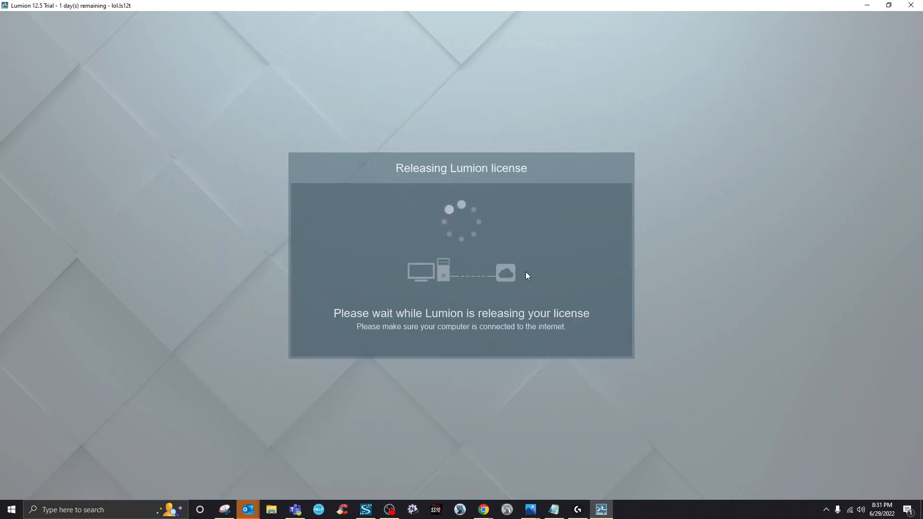
- Switch to Chrome to examine the image results for 3d typical section, and view the rendered lol2.jpg at full window size for comparison
left_click(489, 514)
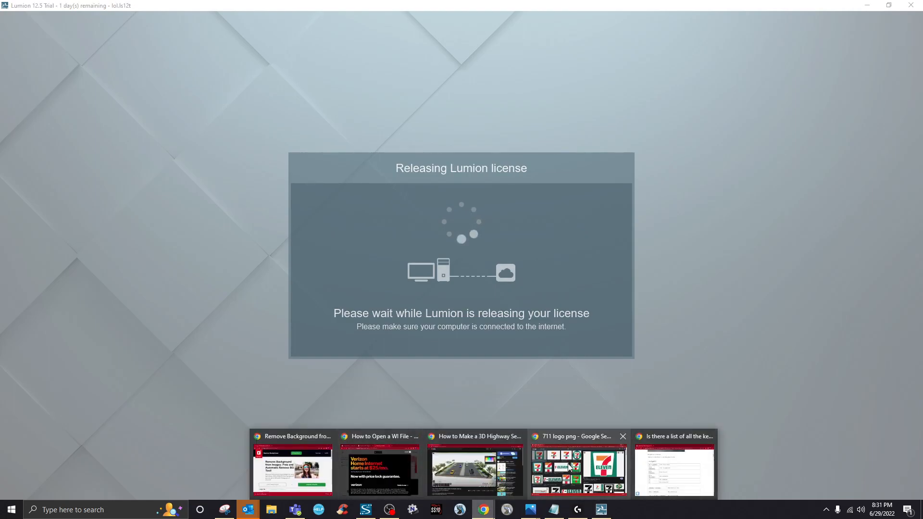
left_click(481, 472)
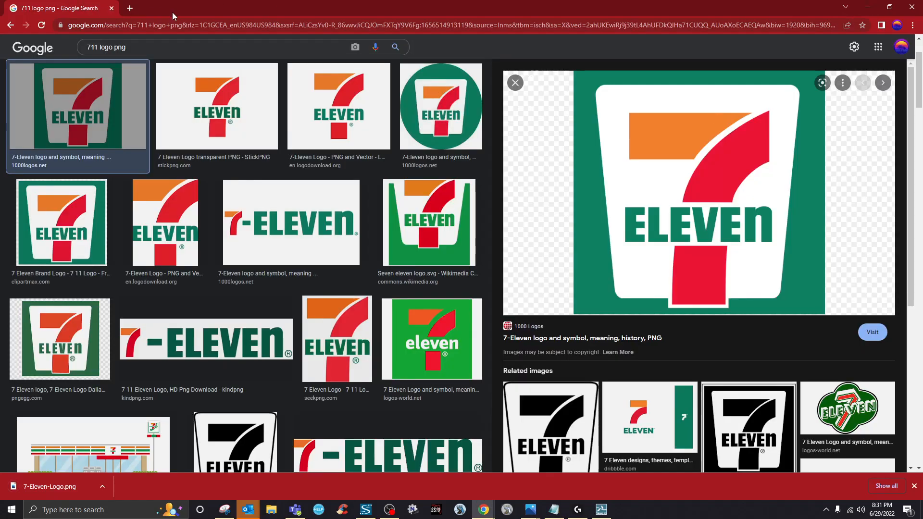
left_click_drag(167, 17, 921, 81)
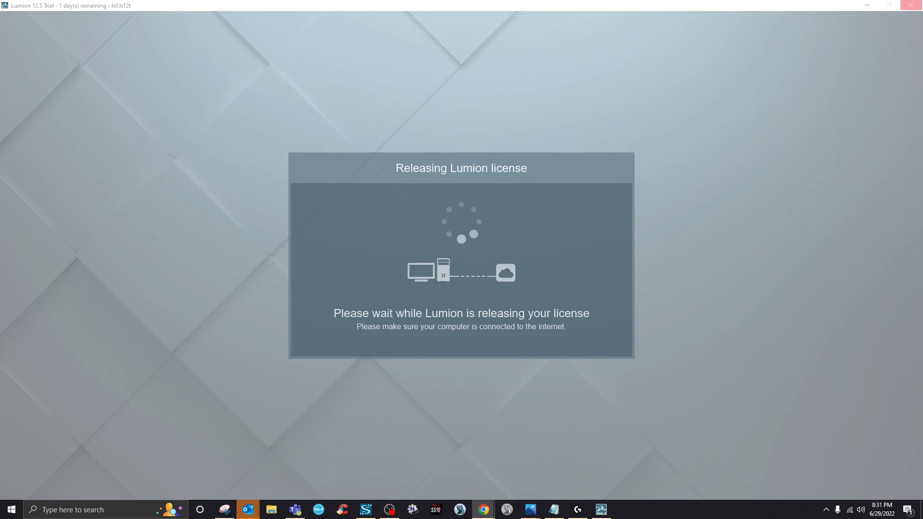
left_click_drag(922, 24, 445, 50)
left_click(466, 259)
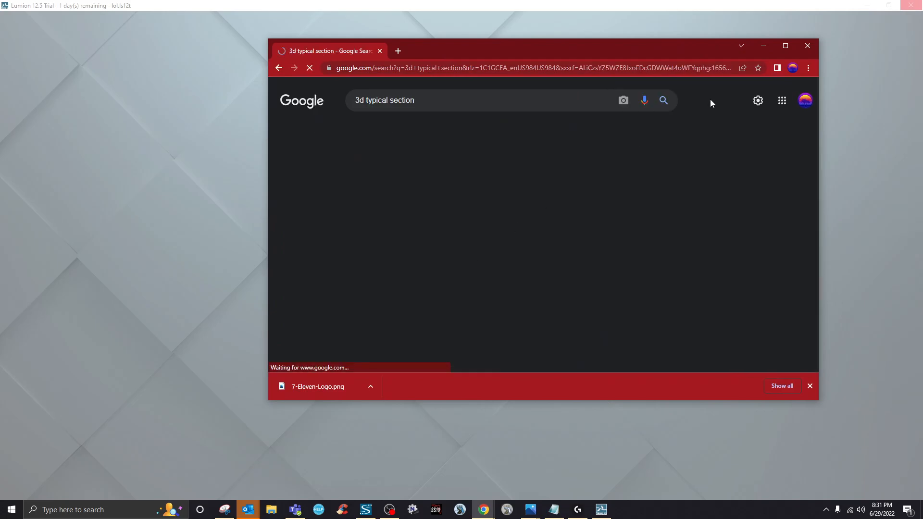
left_click(786, 47)
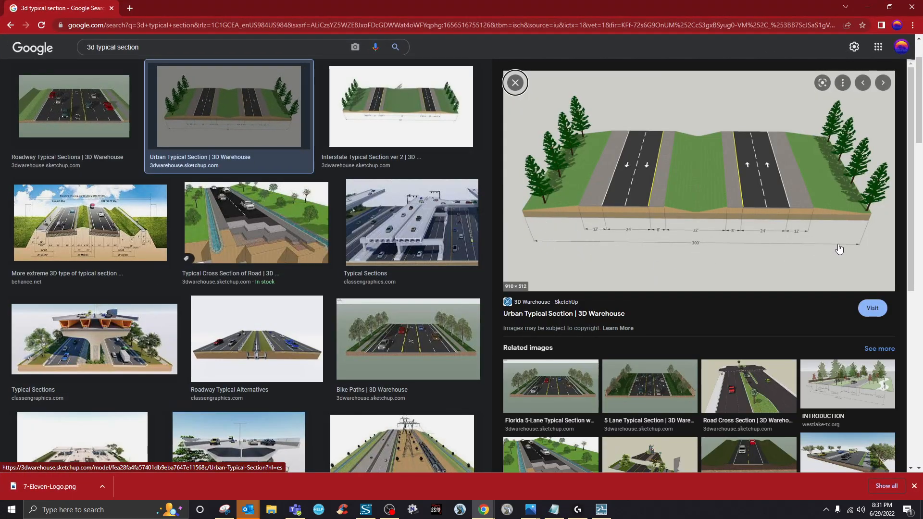
scroll(598, 261, "down", 1)
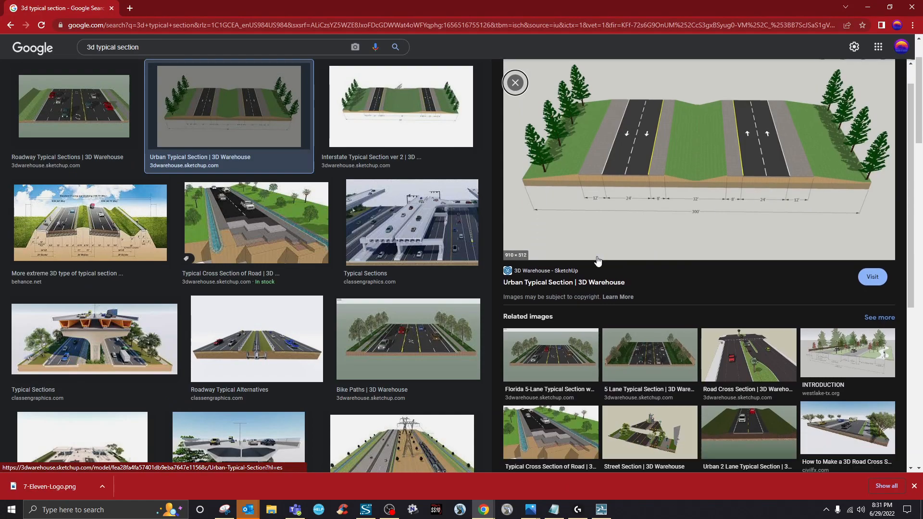
left_click(653, 345)
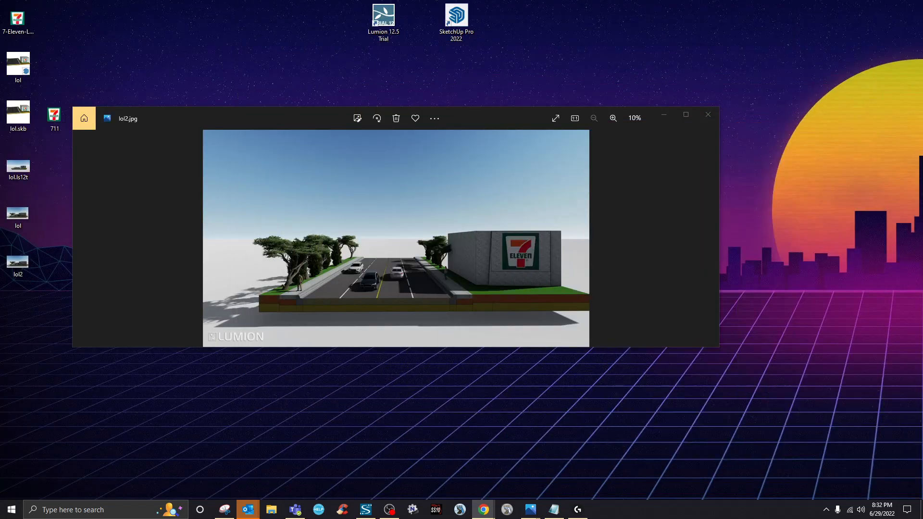
left_click(686, 114)
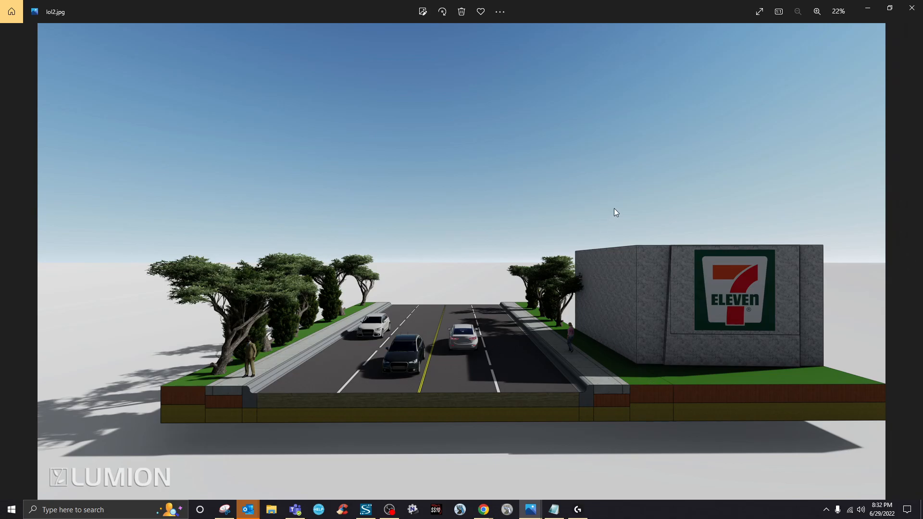
left_click_drag(621, 5, 0, 146)
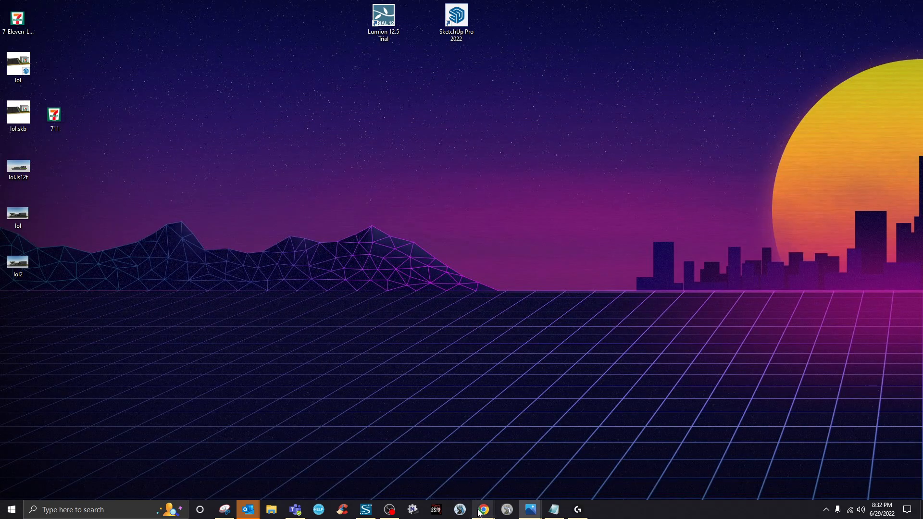
- Bring up the inPixio Remove Background page in Chrome at full window size and upload the lol2 image from the Desktop
left_click(371, 471)
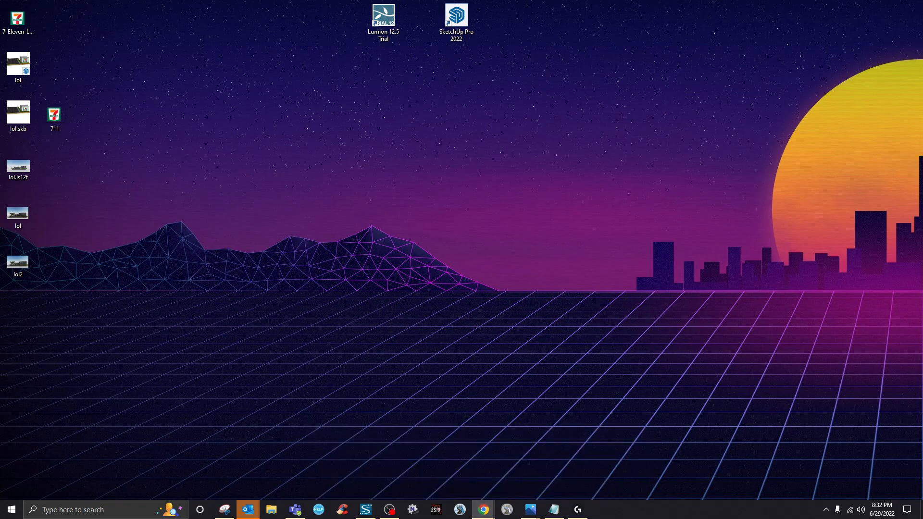
left_click_drag(0, 193, 360, 111)
key("super+Up")
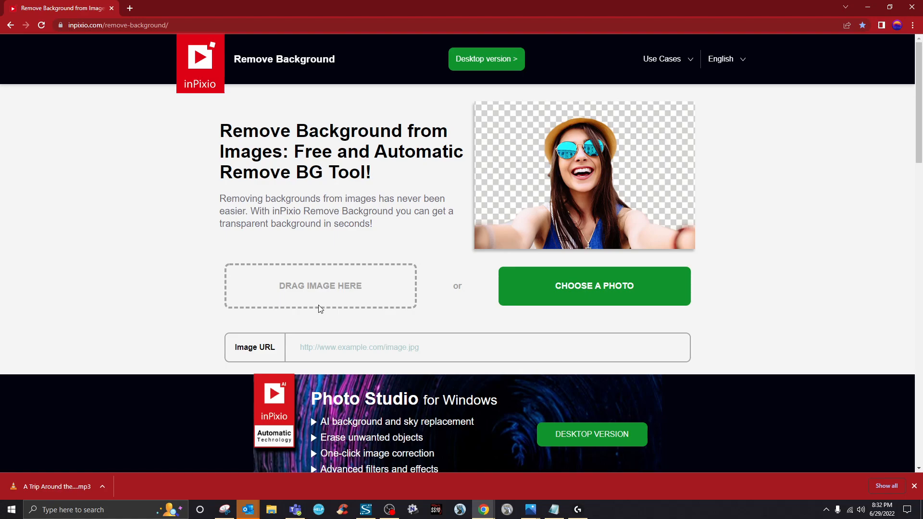
left_click(604, 286)
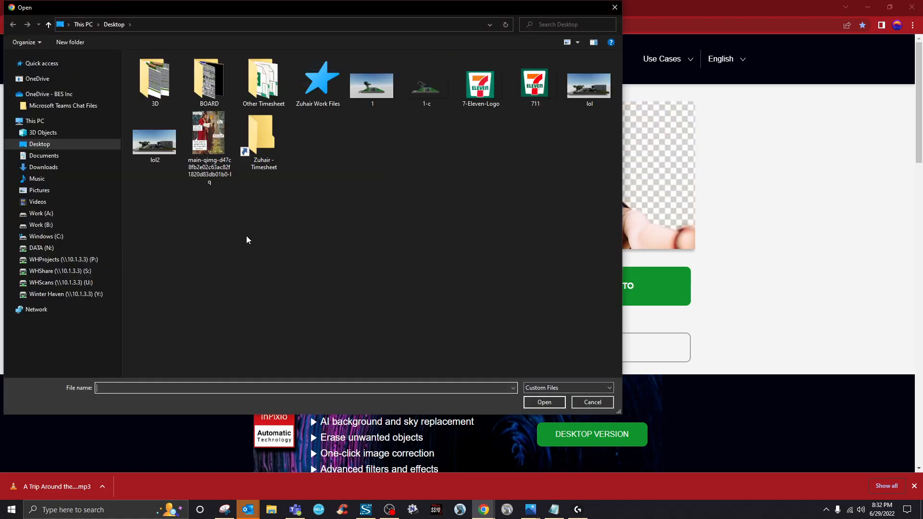
left_click(163, 159)
left_click(548, 402)
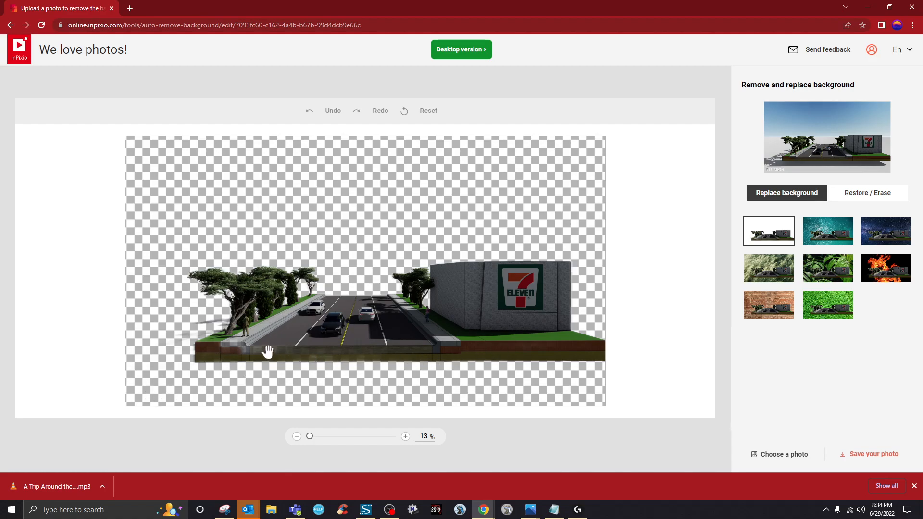
- Try the teal water background, return to the transparent one, and save the cut-out on the Desktop as lol2 (1)
left_click(837, 235)
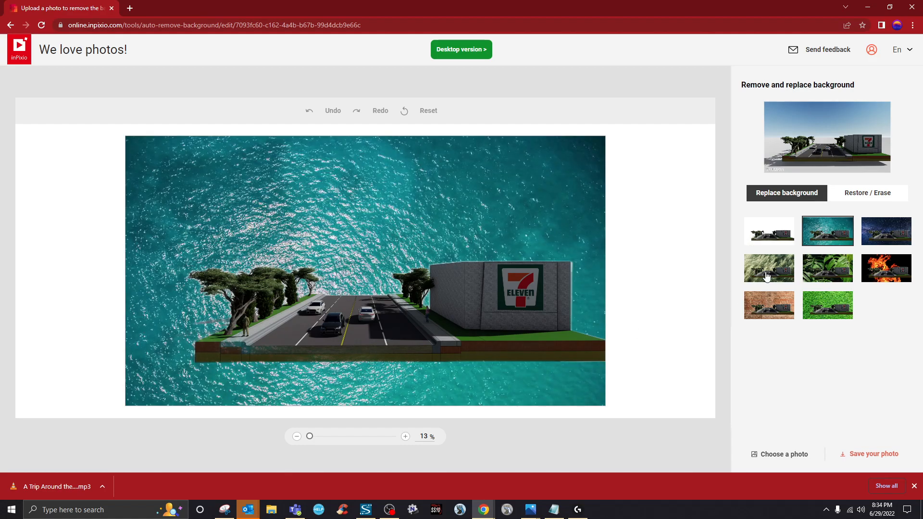
left_click(768, 241)
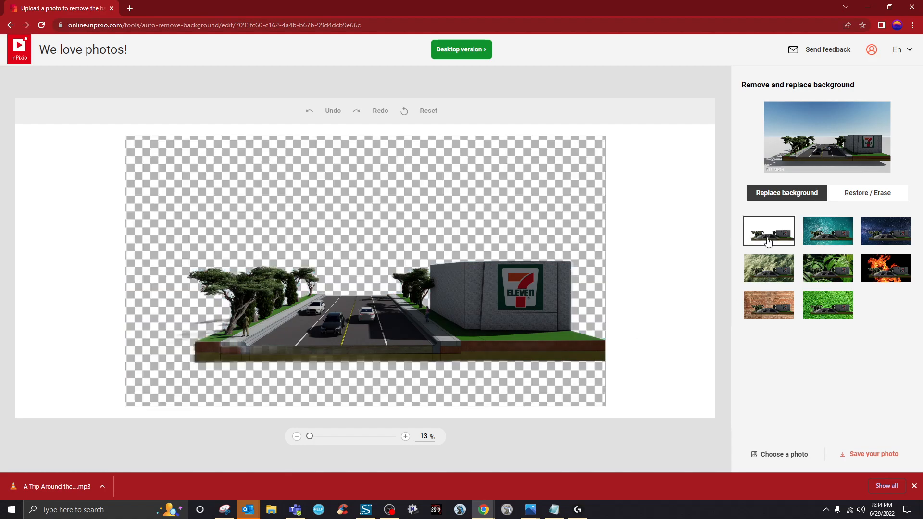
left_click(875, 455)
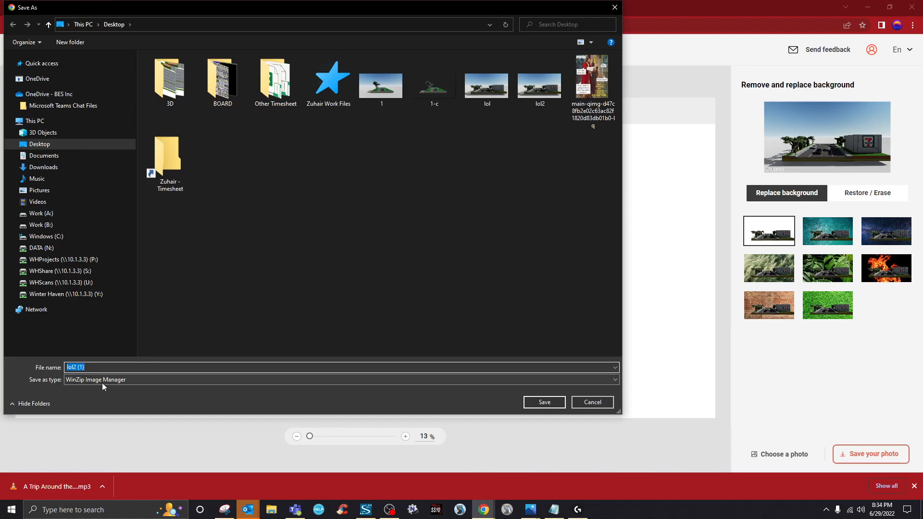
left_click(533, 402)
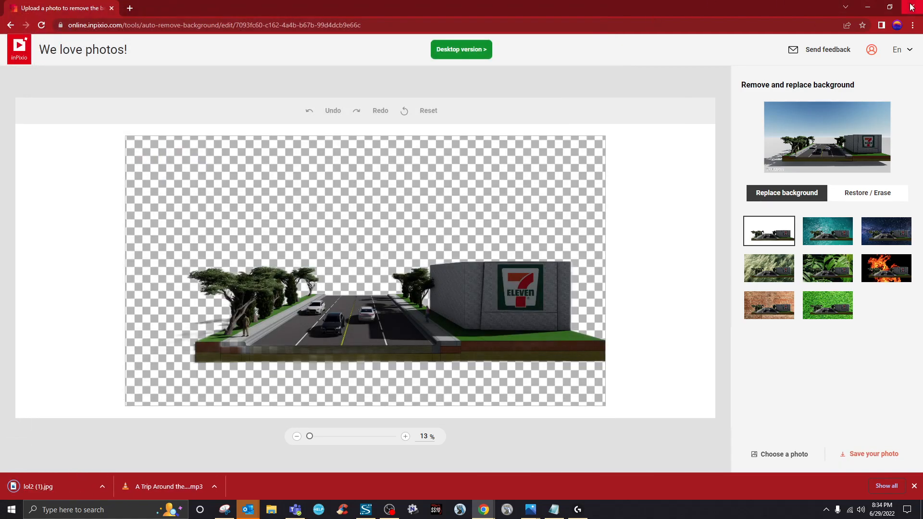
- Minimise the browser and view the saved cut-out lol2 (1).jpg from the desktop
left_click(868, 7)
double_click(20, 313)
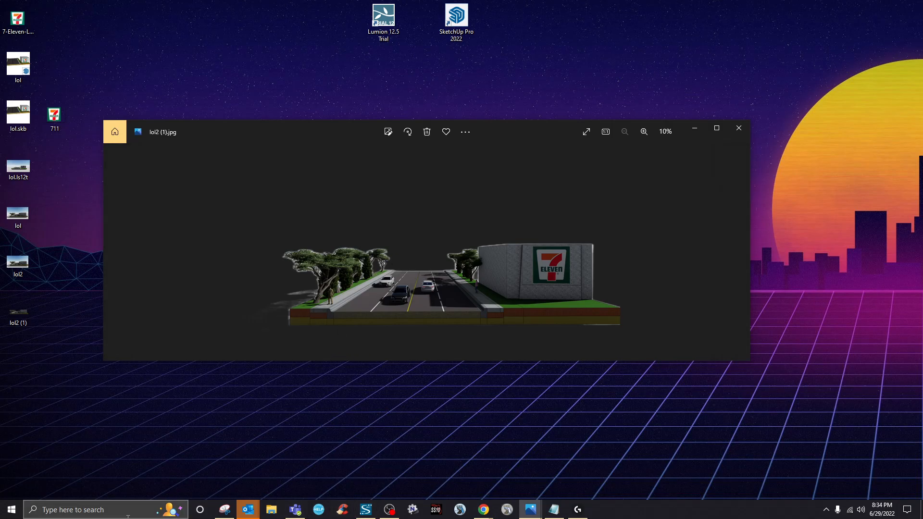
- Find and start PowerPoint through the Windows search and create a blank presentation
left_click(96, 509)
type("pp")
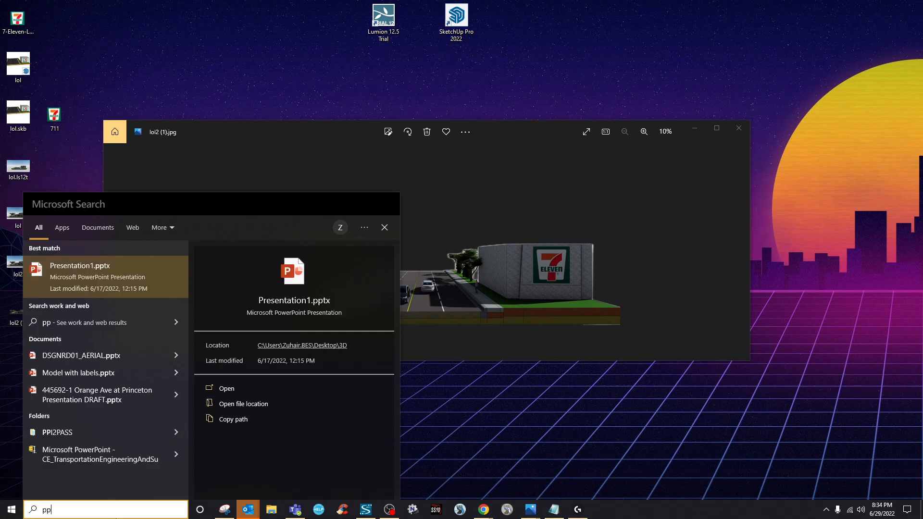
key("BackSpace")
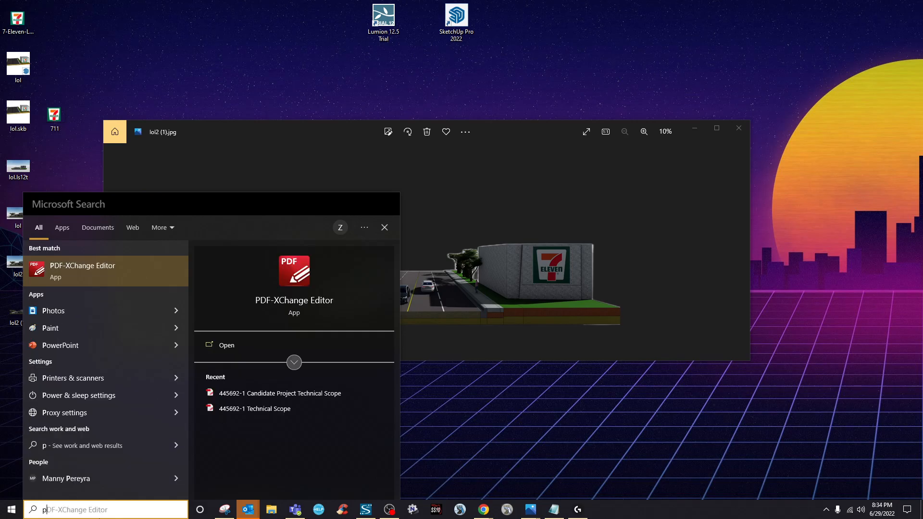
type("ow")
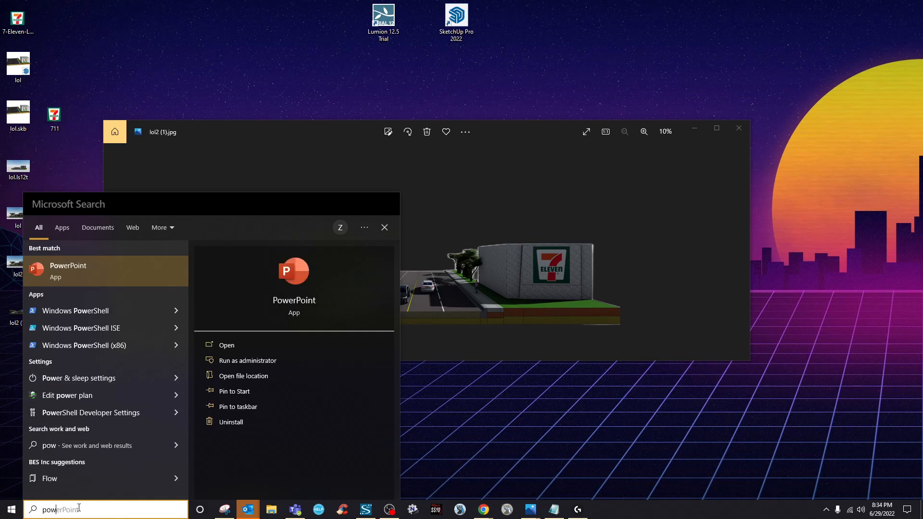
left_click(68, 284)
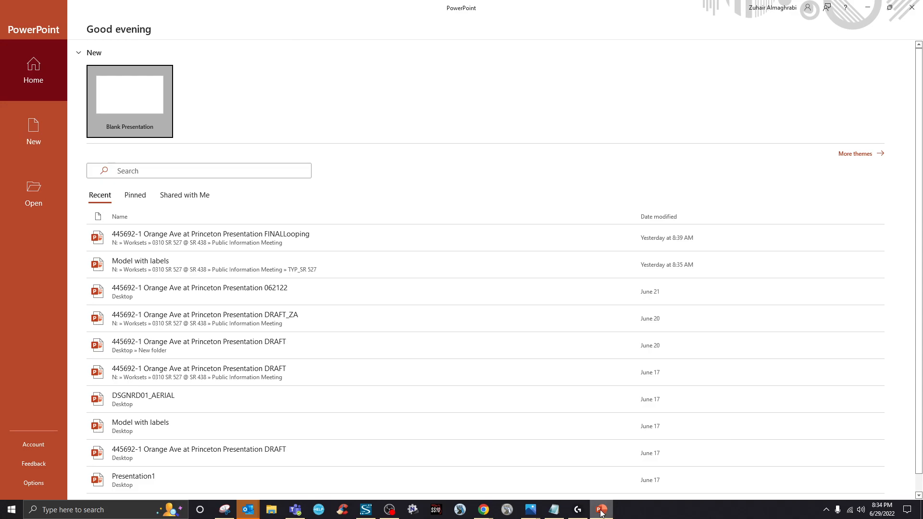
left_click(137, 97)
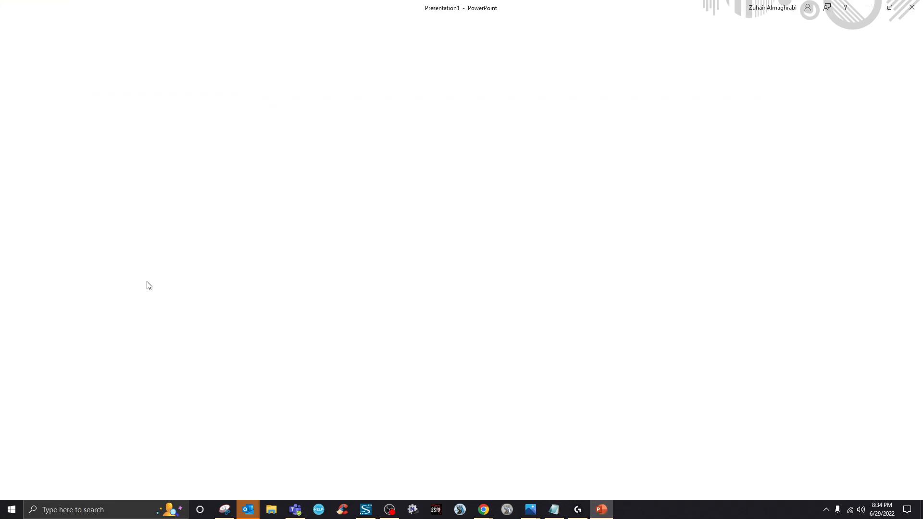
- Delete the subtitle and title placeholders from the first slide to leave it empty
left_click(523, 69)
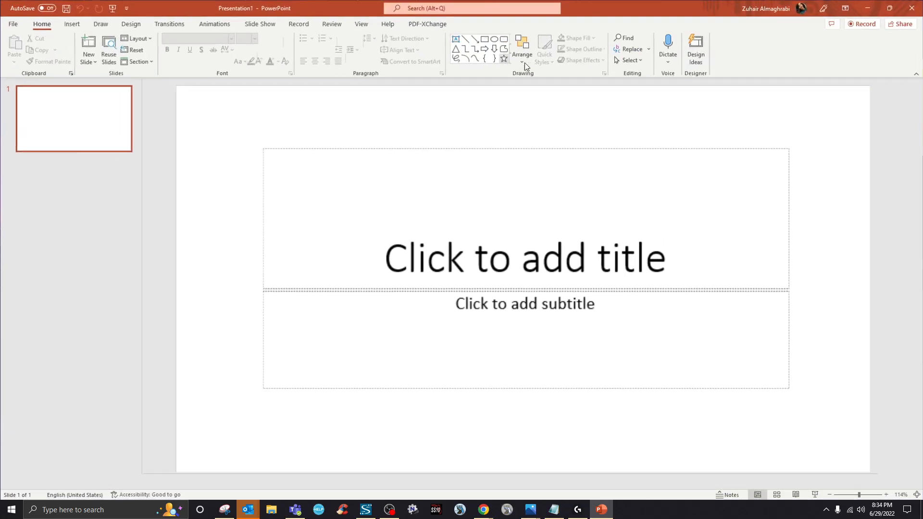
left_click(443, 294)
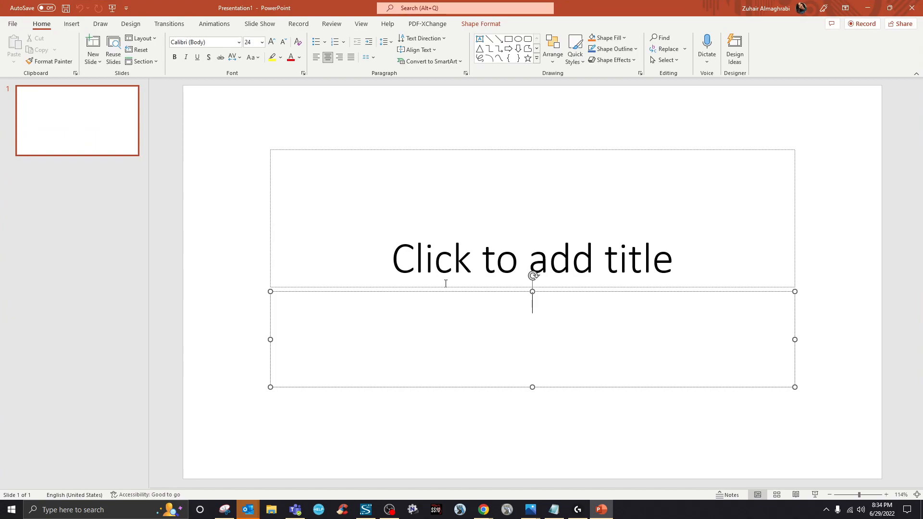
key("Escape")
key("Escape")
left_click(477, 287)
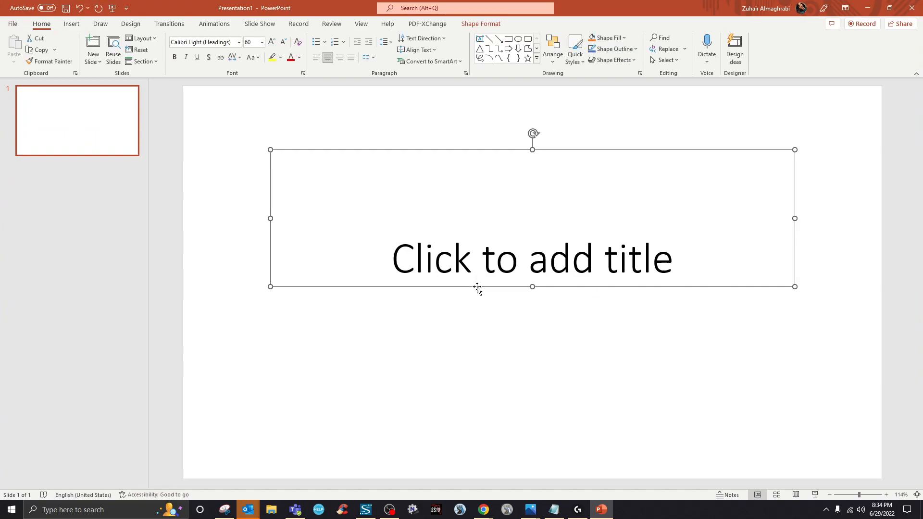
key("Delete")
- Start inserting a picture from this device on the empty slide and browse to the Desktop folder
left_click(72, 24)
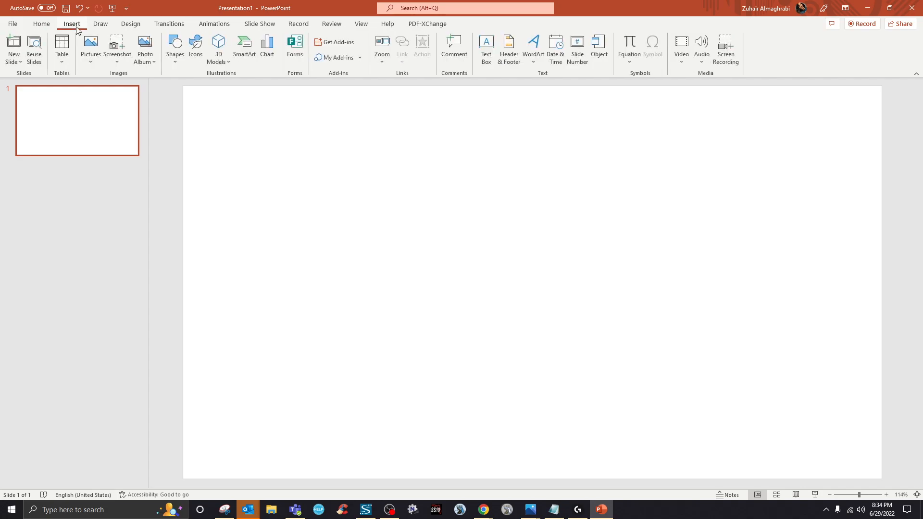
left_click(93, 60)
left_click(103, 89)
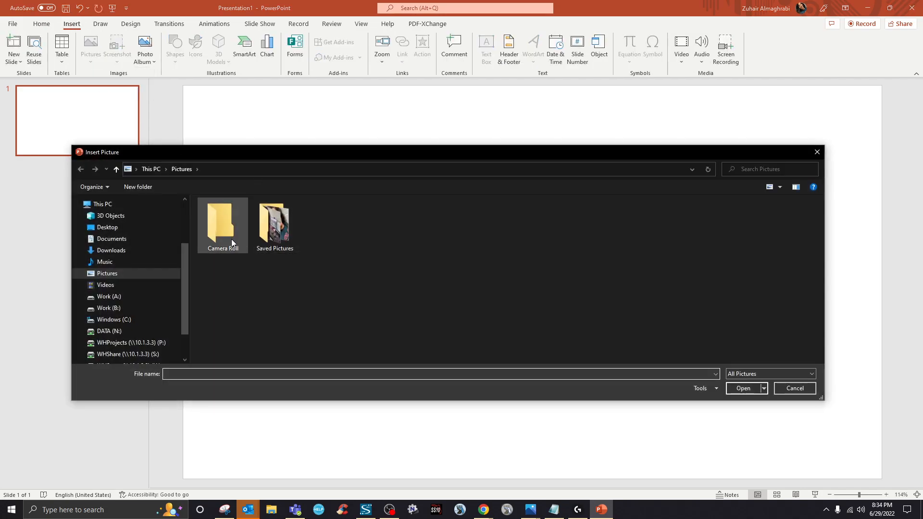
left_click(107, 227)
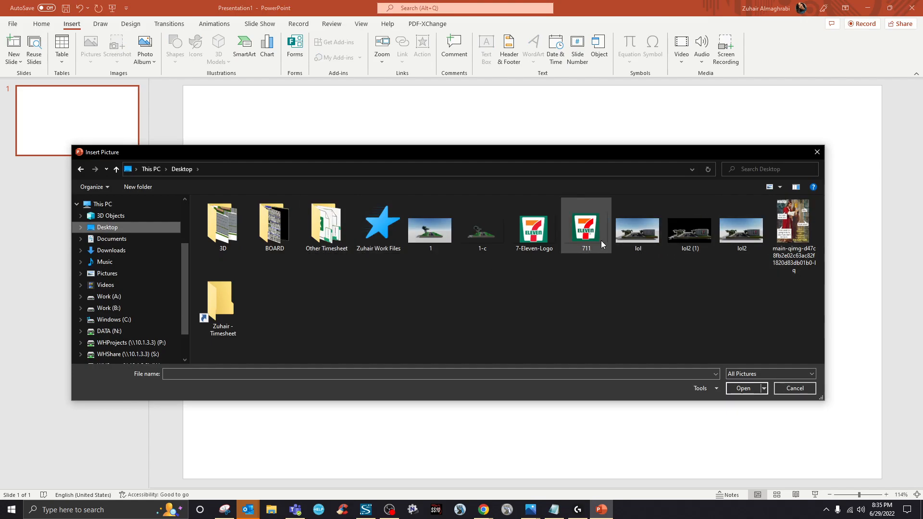